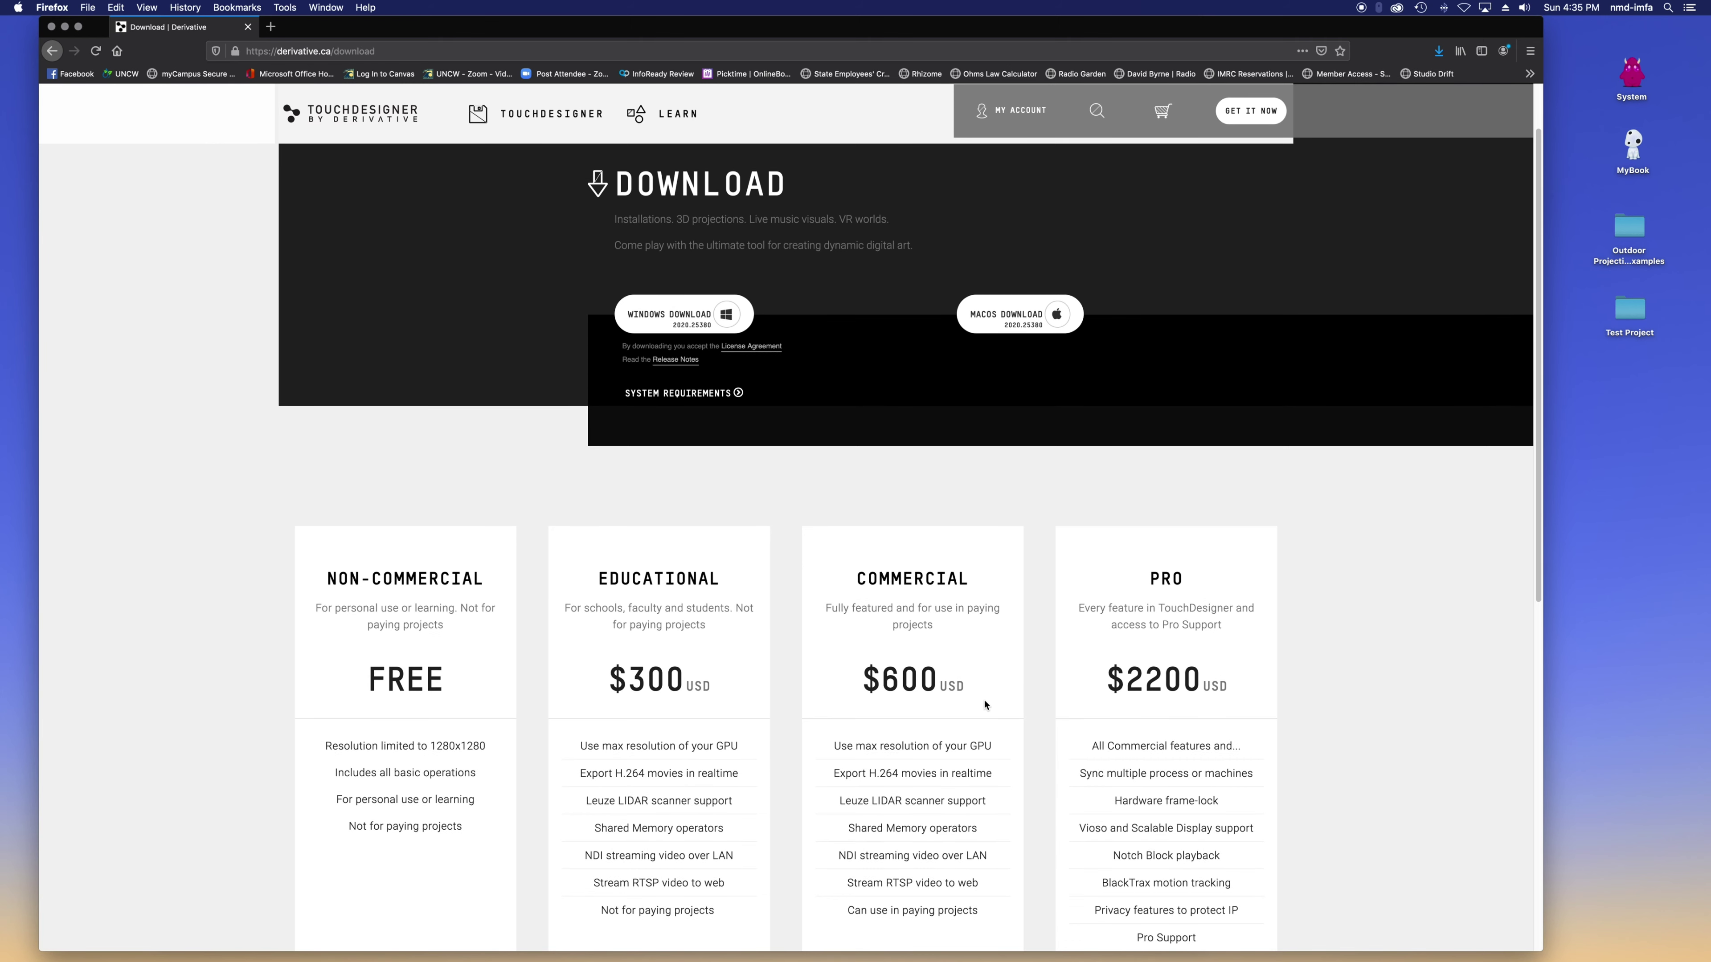
- Locate TouchDesigner in the System drive's Applications folder, preview its version information, and close the folder window
{"action": "scroll", "coordinate": [954, 681], "scroll_direction": "up", "scroll_amount": 3}
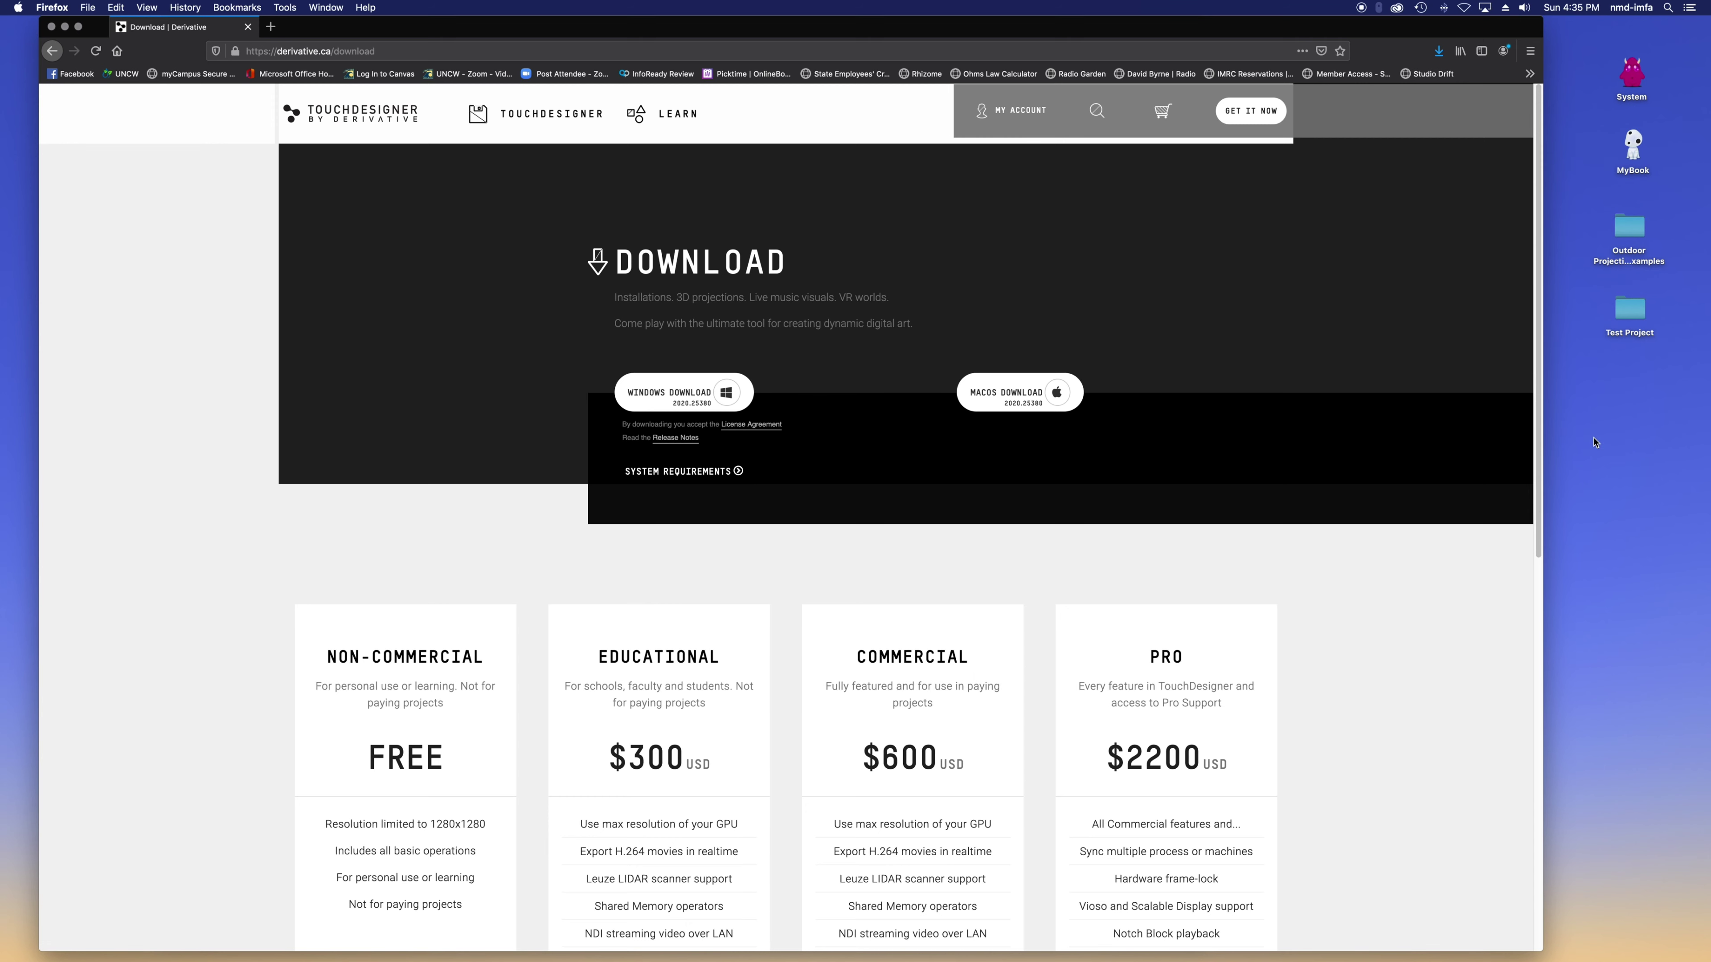
{"action": "double_click", "coordinate": [1631, 73]}
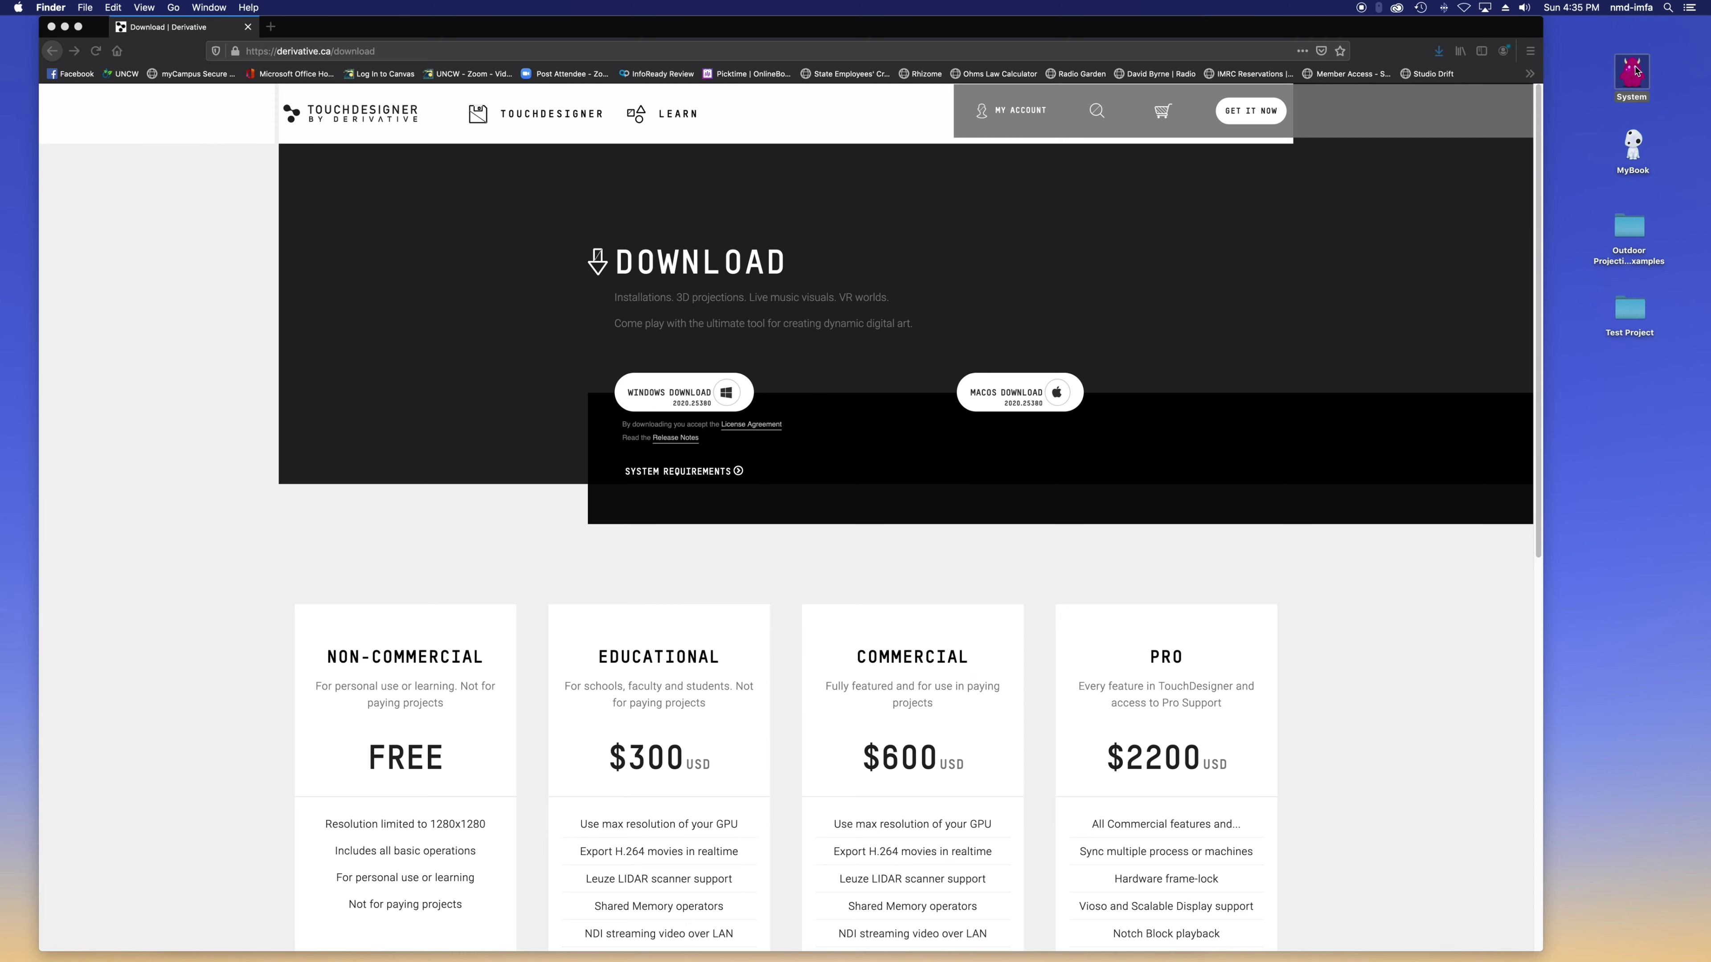
{"action": "left_click", "coordinate": [439, 517]}
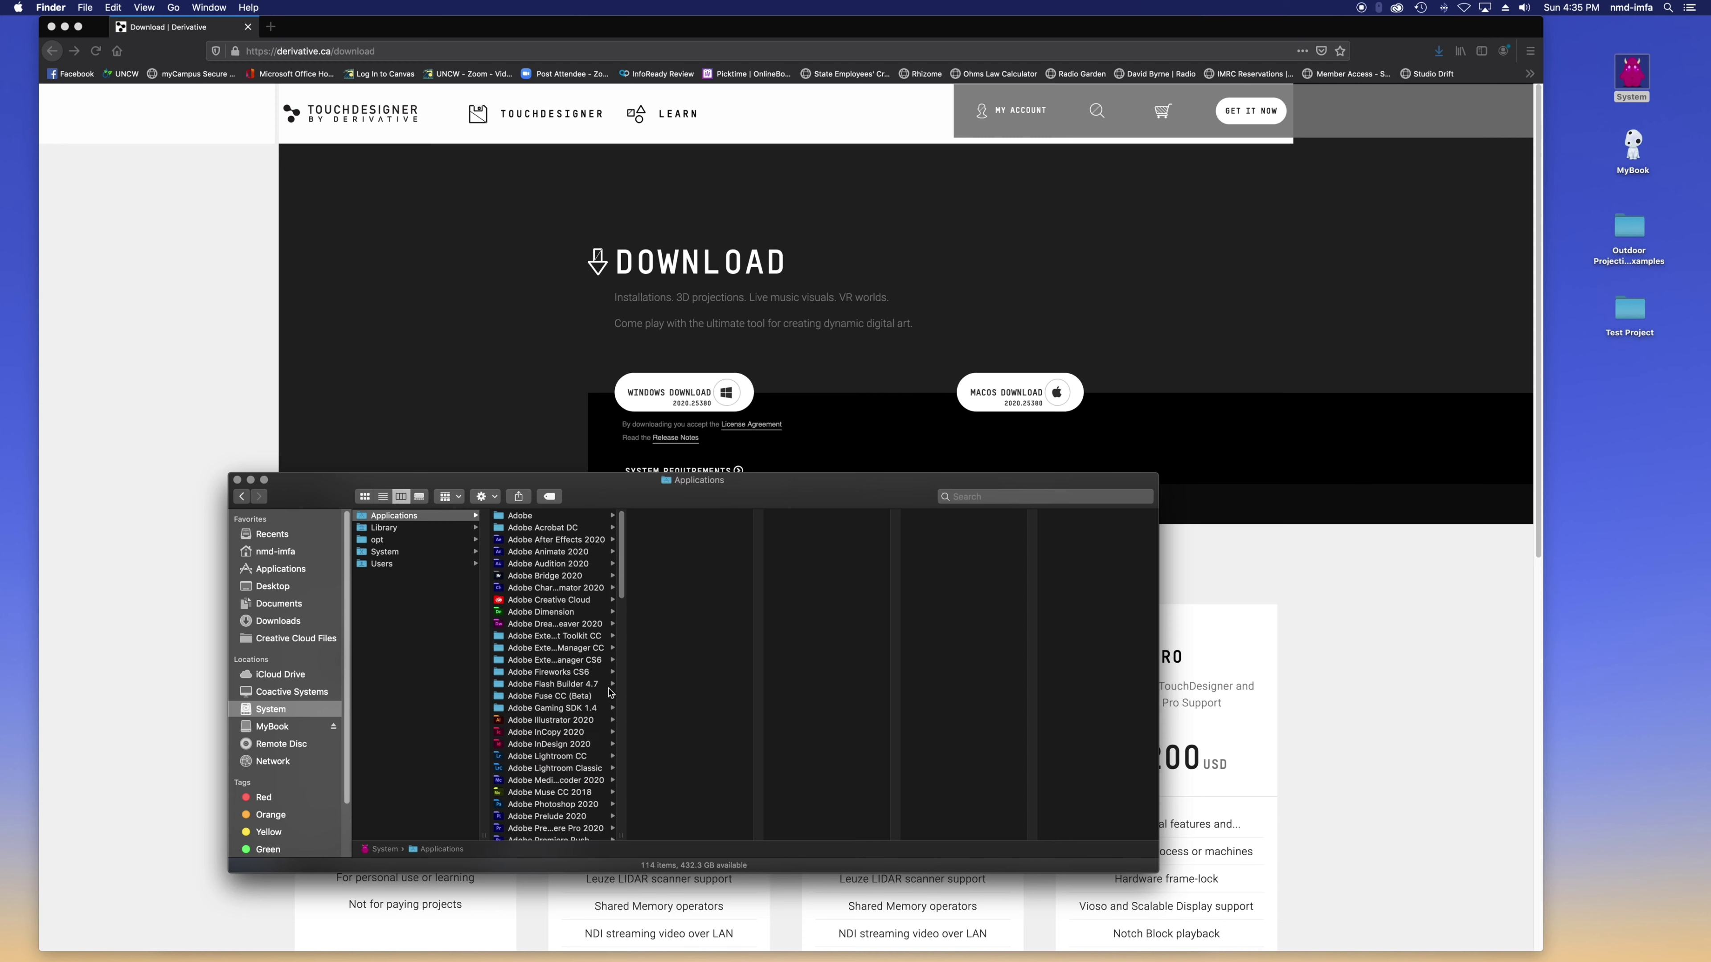
{"action": "scroll", "coordinate": [592, 762], "scroll_direction": "down", "scroll_amount": 15}
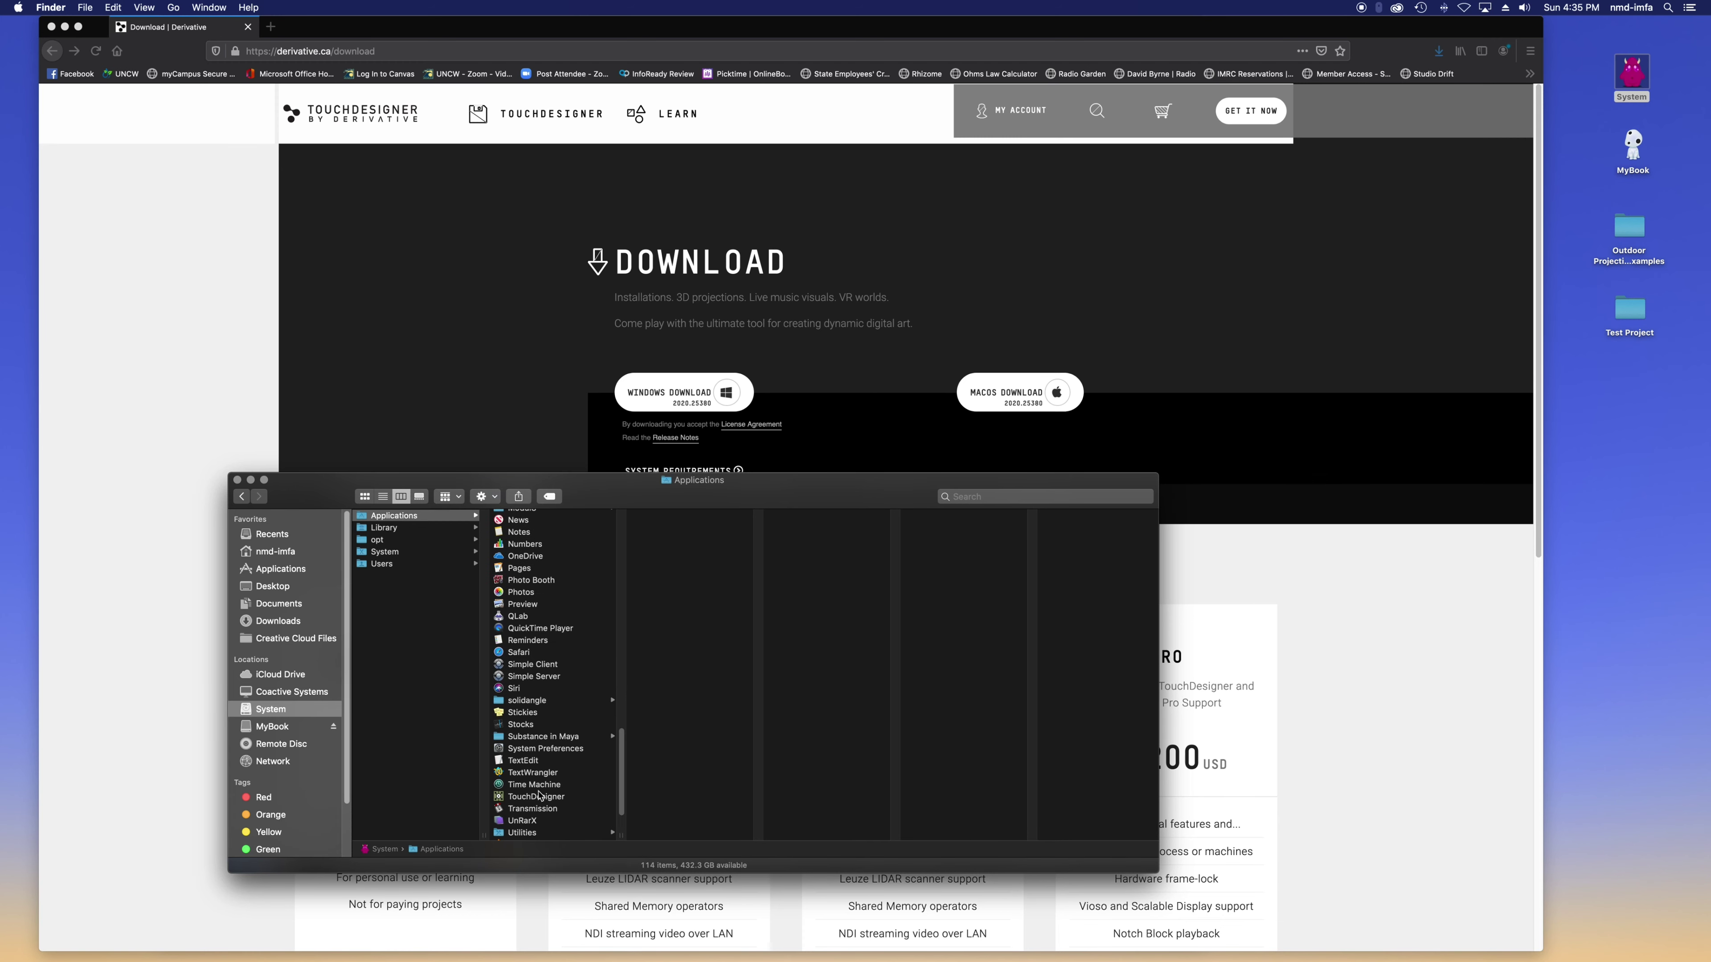
{"action": "left_click", "coordinate": [534, 796]}
{"action": "key", "text": "space"}
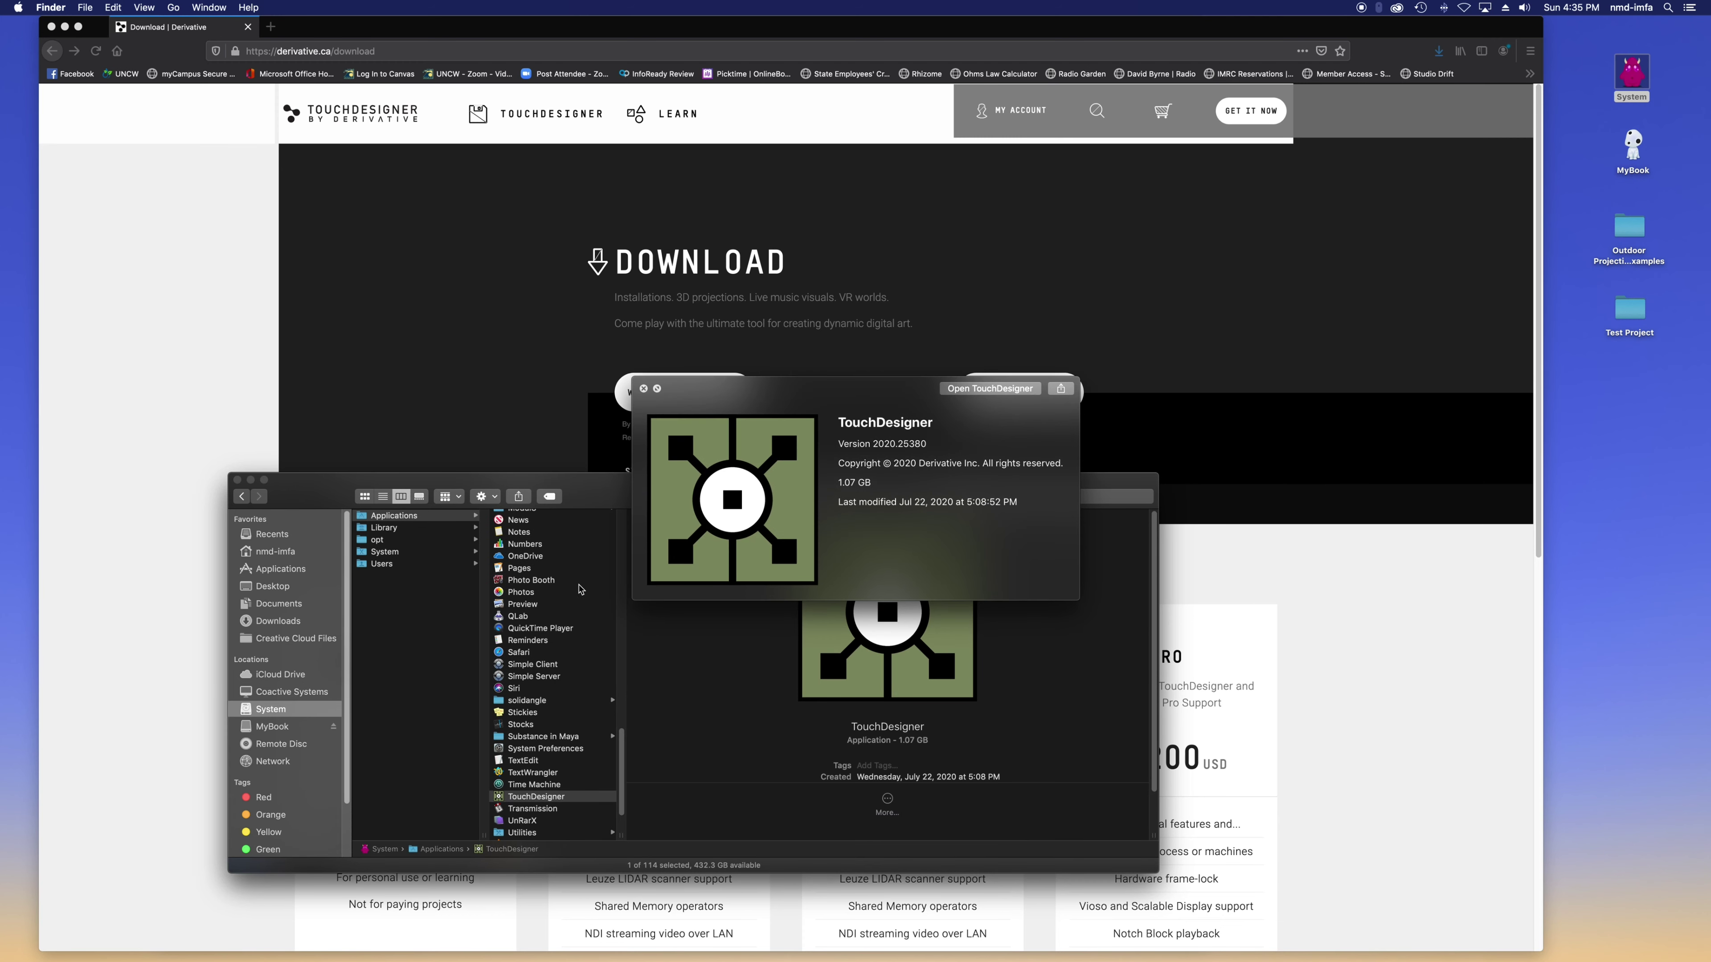
{"action": "key", "text": "space"}
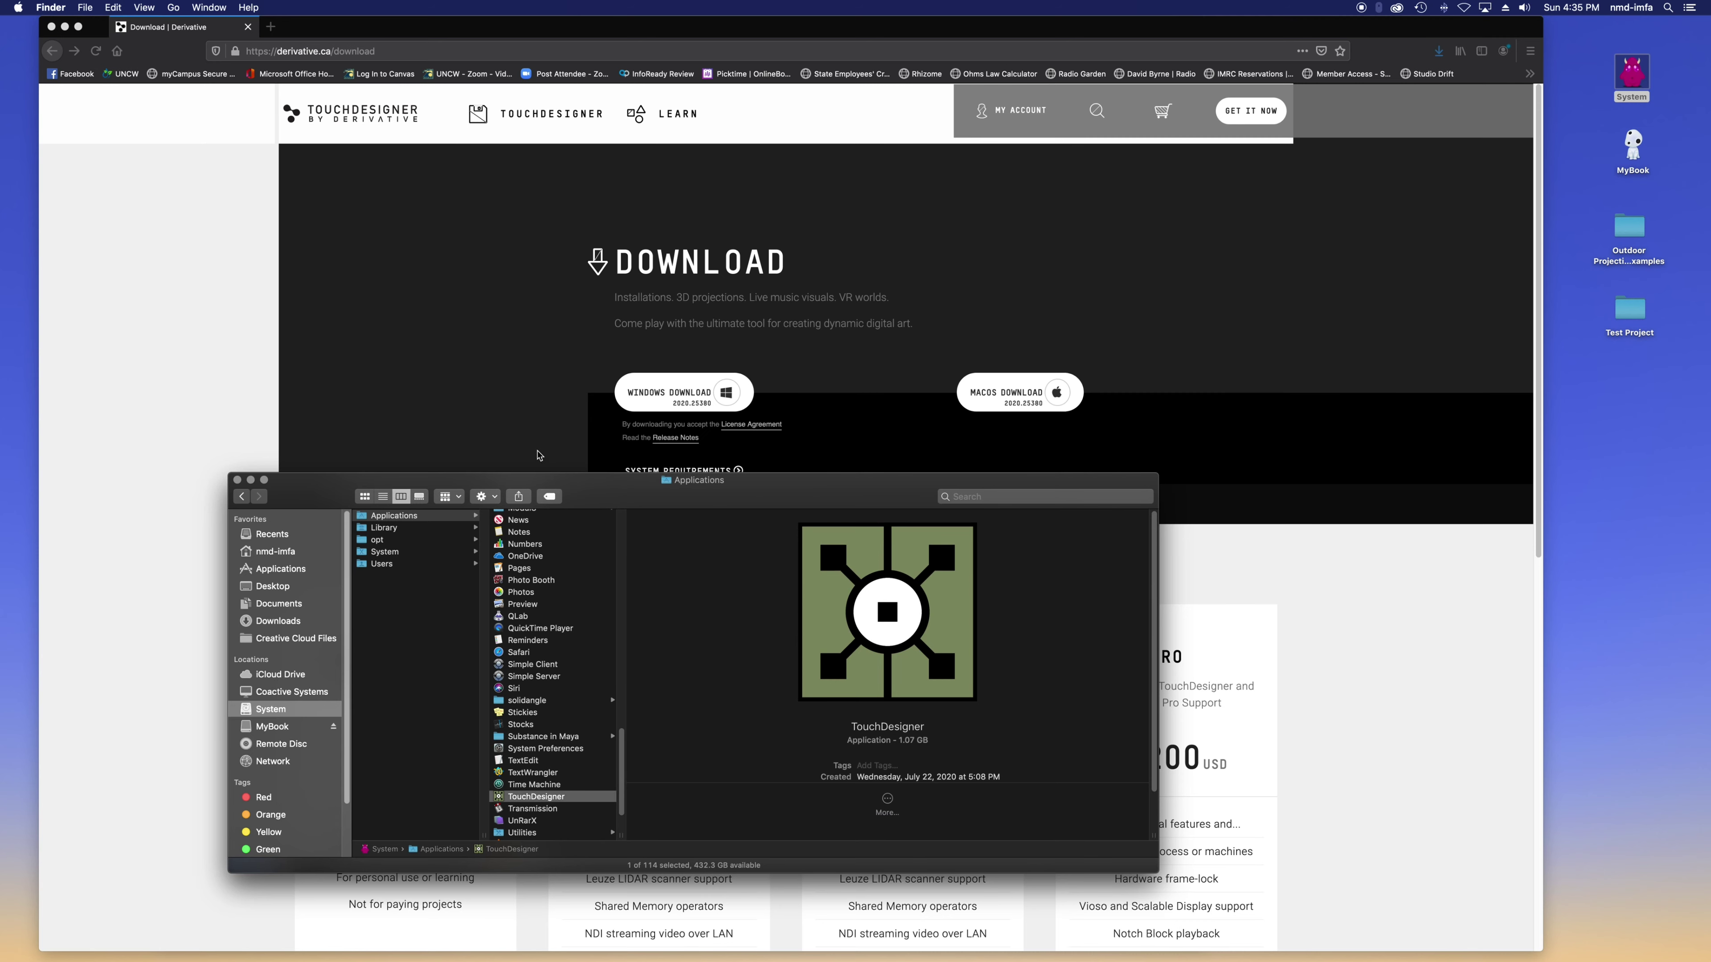
{"action": "key", "text": "super+w"}
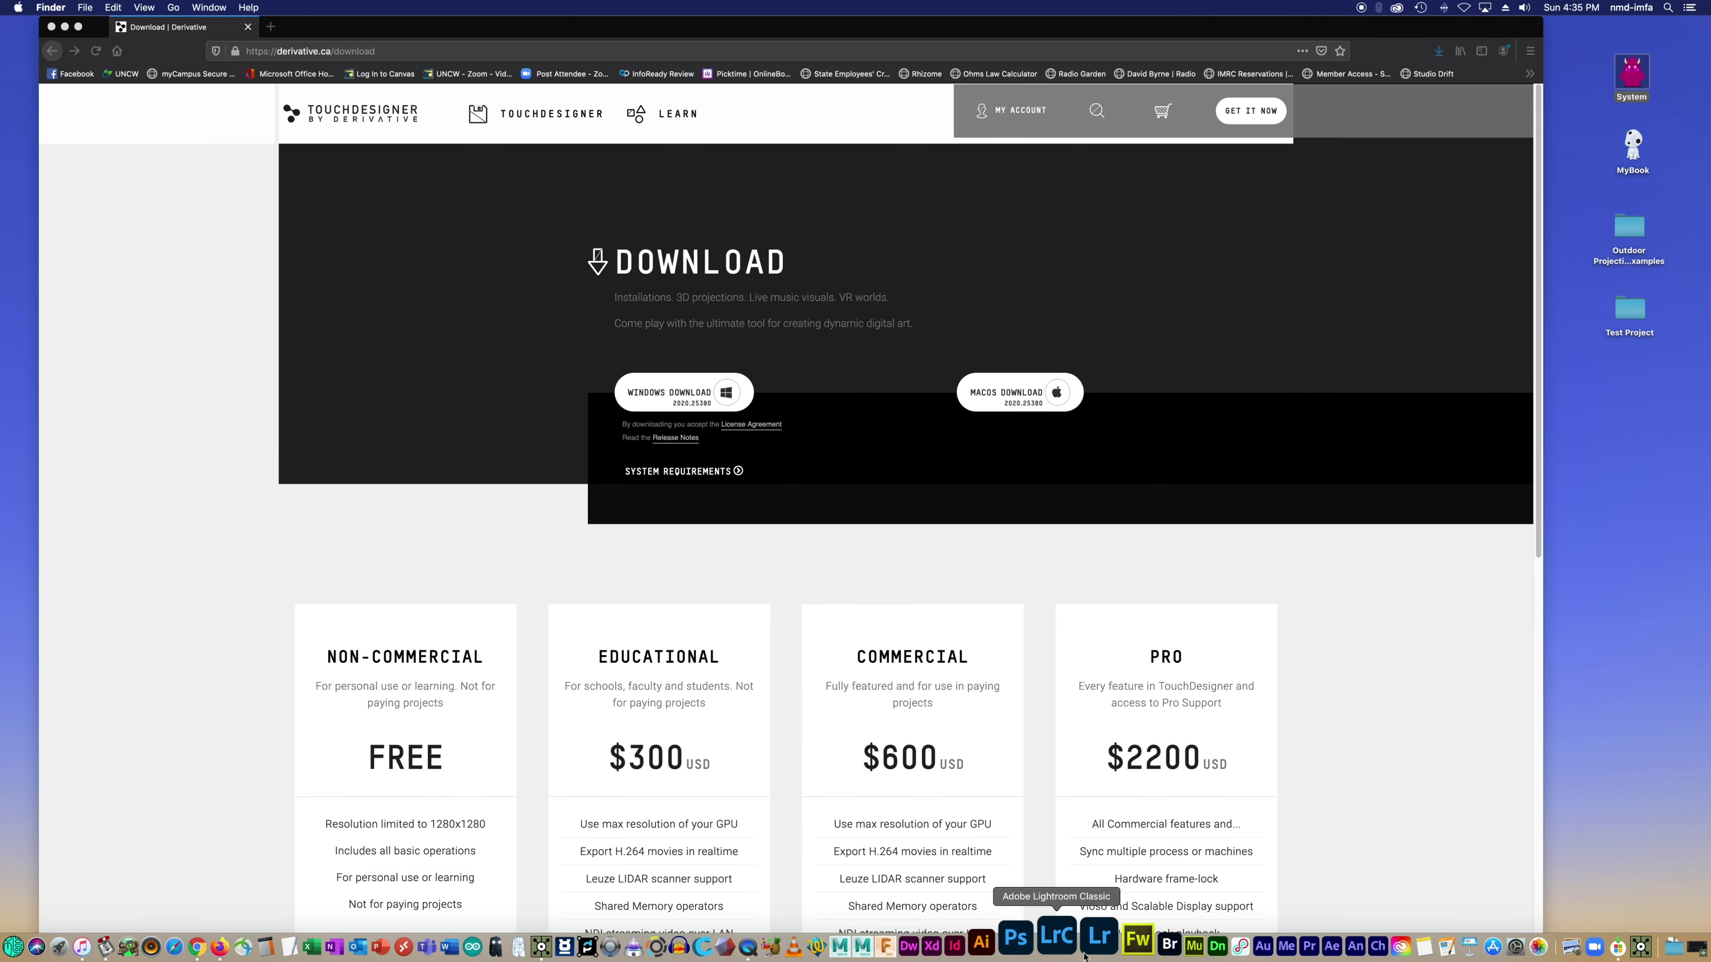
- Leave the open Test Project and start TouchDesigner with its default new project
{"action": "left_click", "coordinate": [589, 945]}
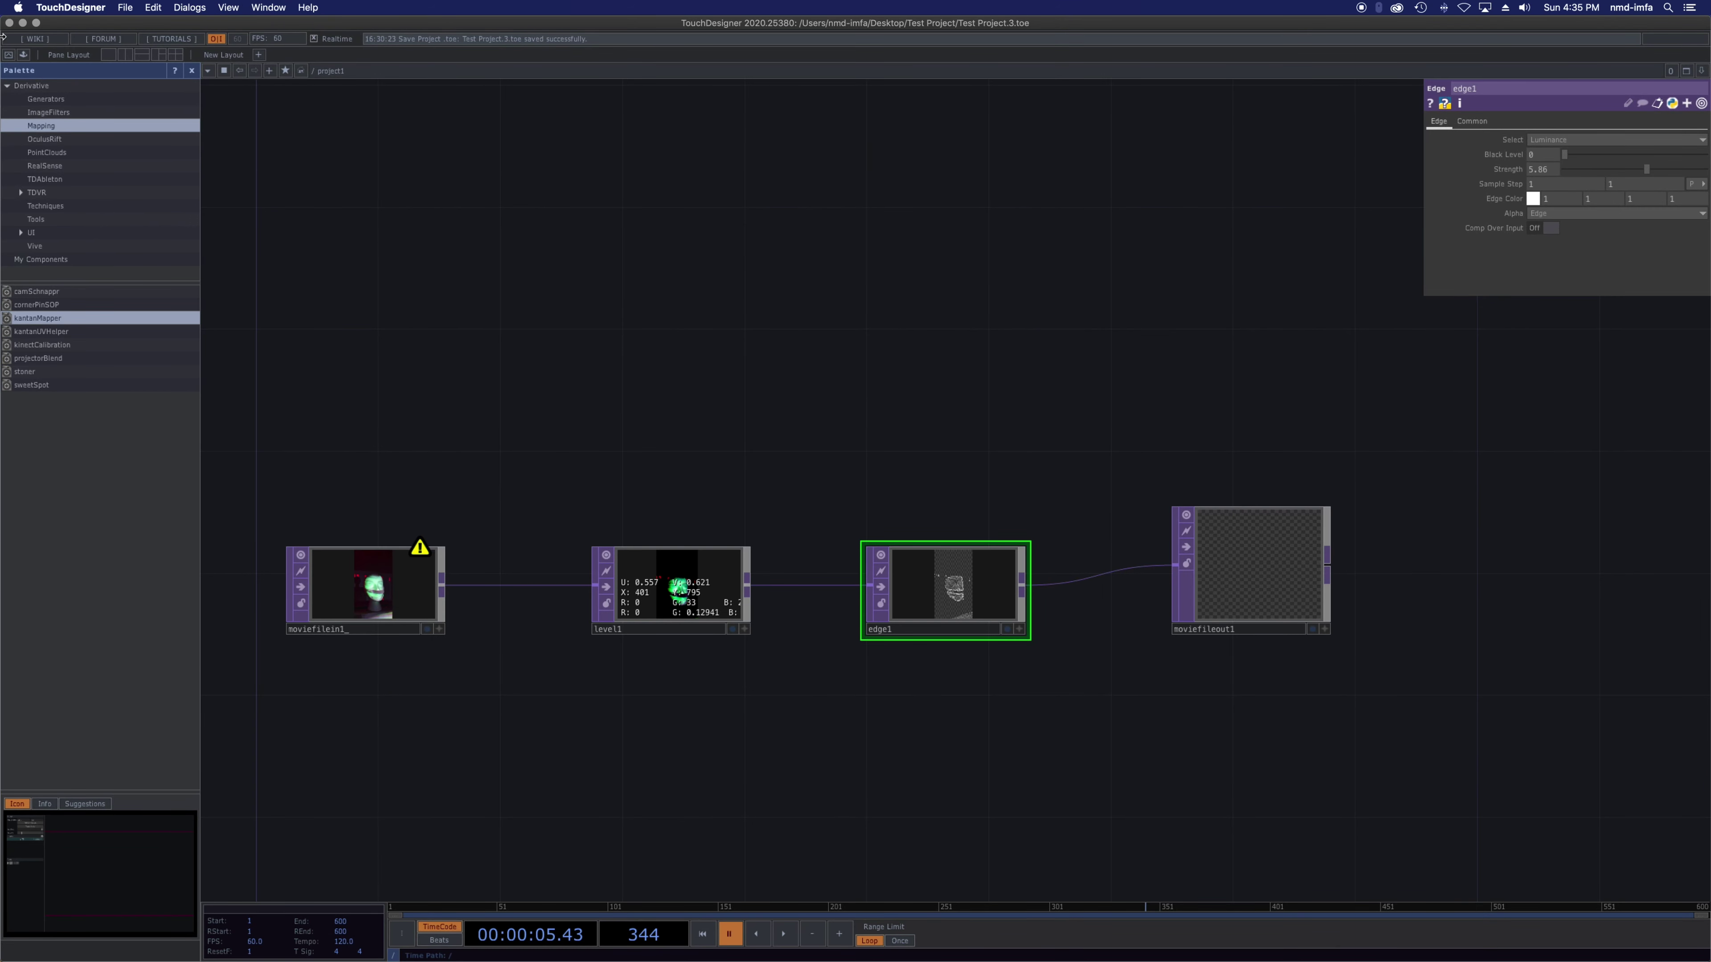
{"action": "left_click", "coordinate": [125, 8]}
{"action": "left_click", "coordinate": [124, 8]}
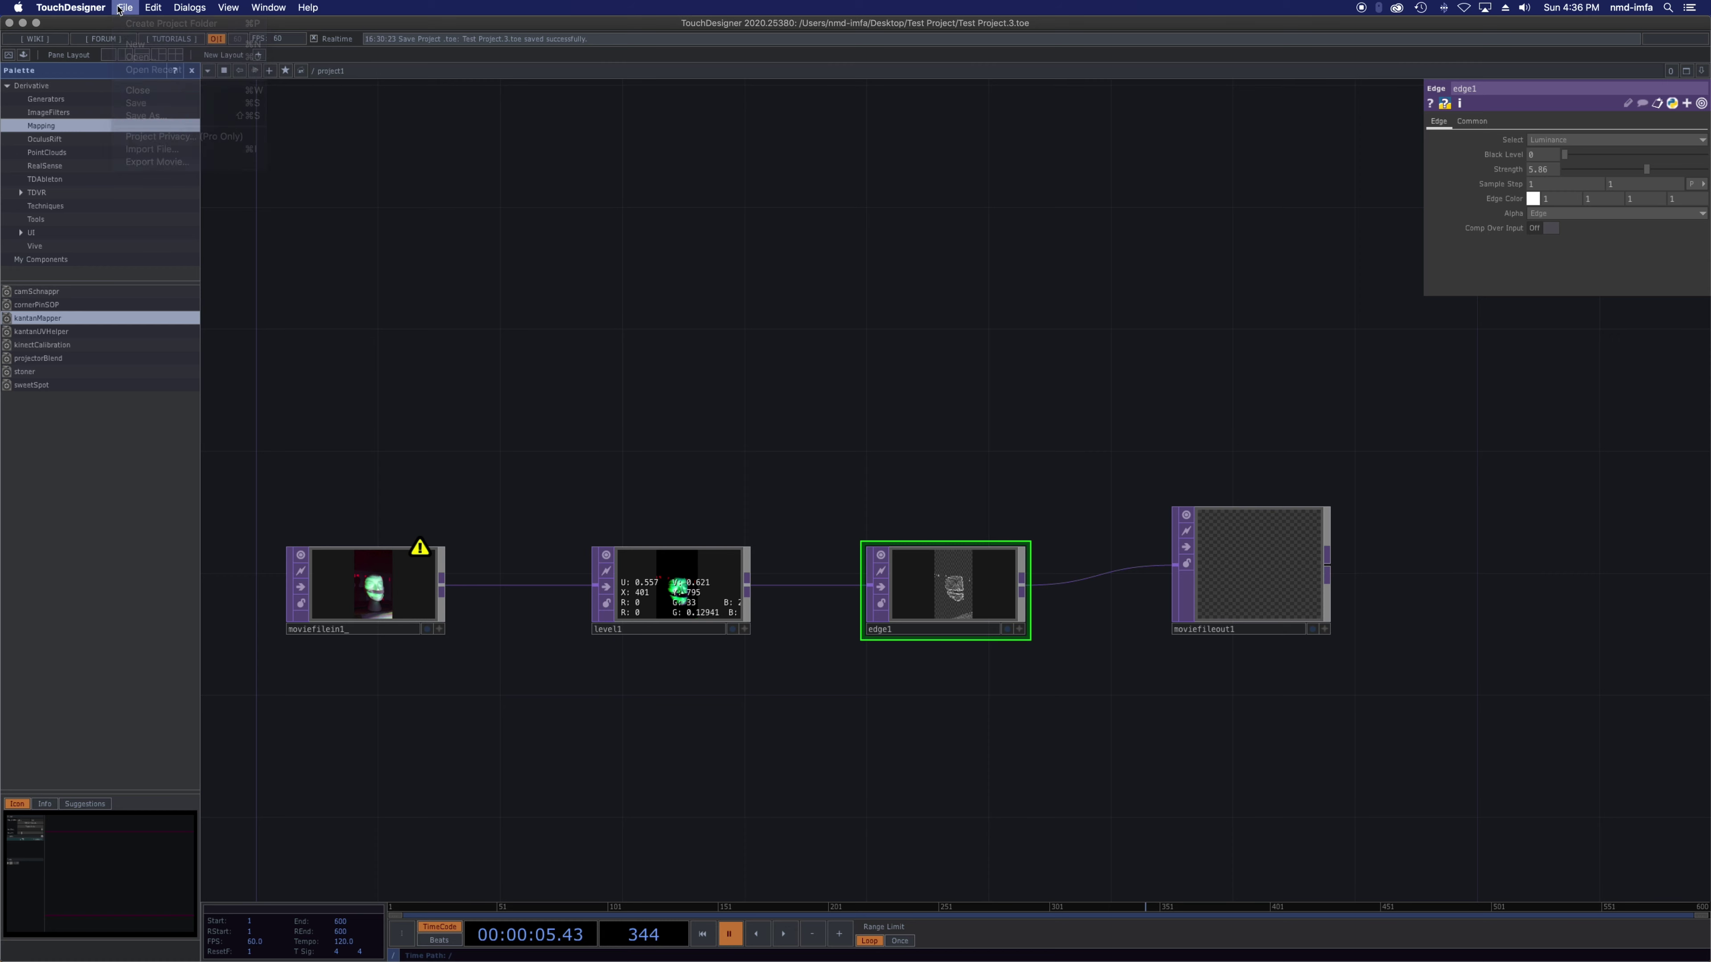
{"action": "key", "text": "super+h"}
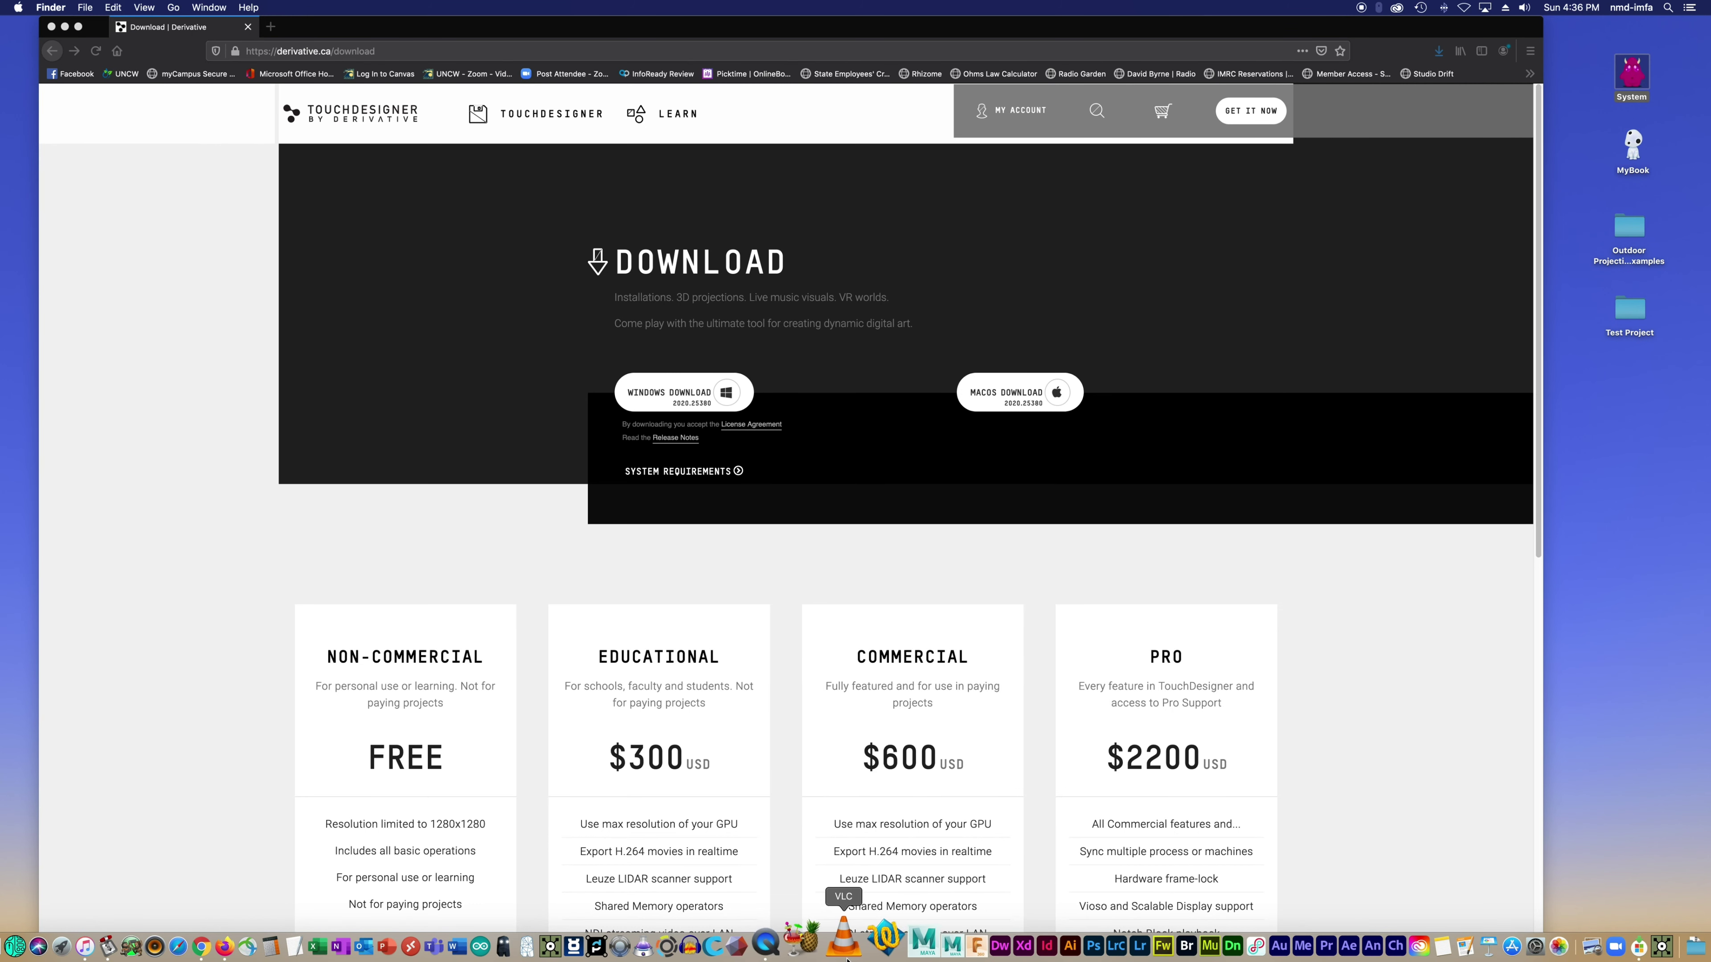
{"action": "left_click", "coordinate": [584, 936]}
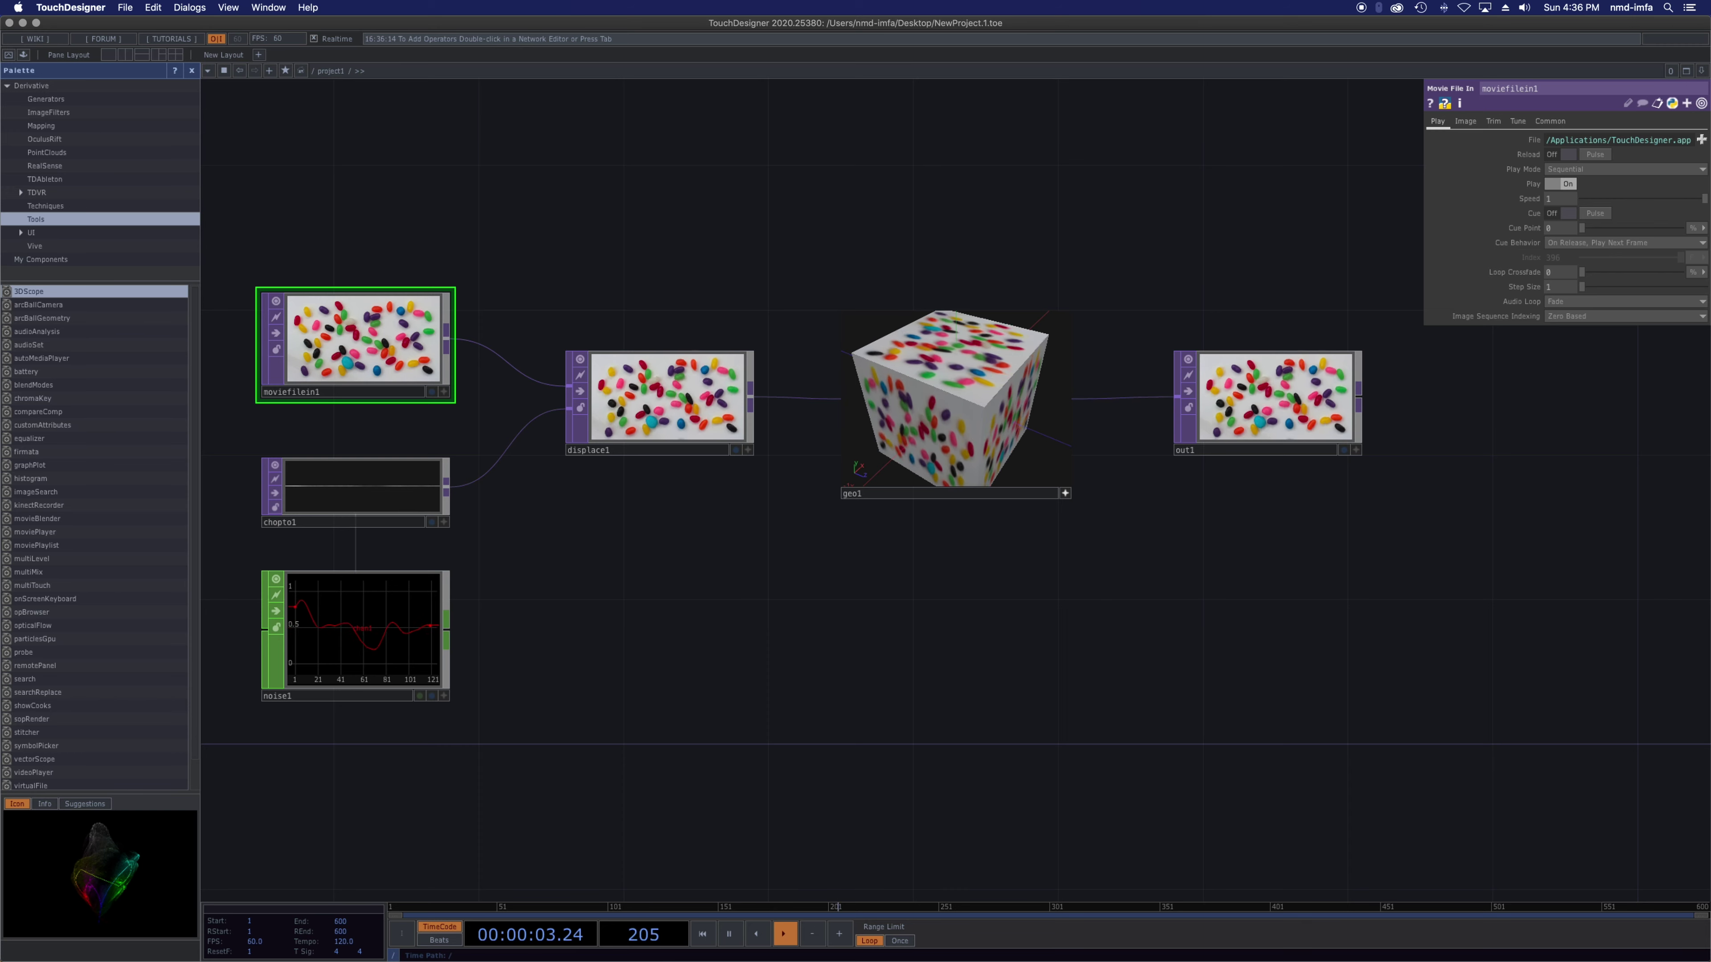
- Switch to Firefox and open the Derivative account log-in form, selecting its e-mail or username field
{"action": "key", "text": "super+Tab"}
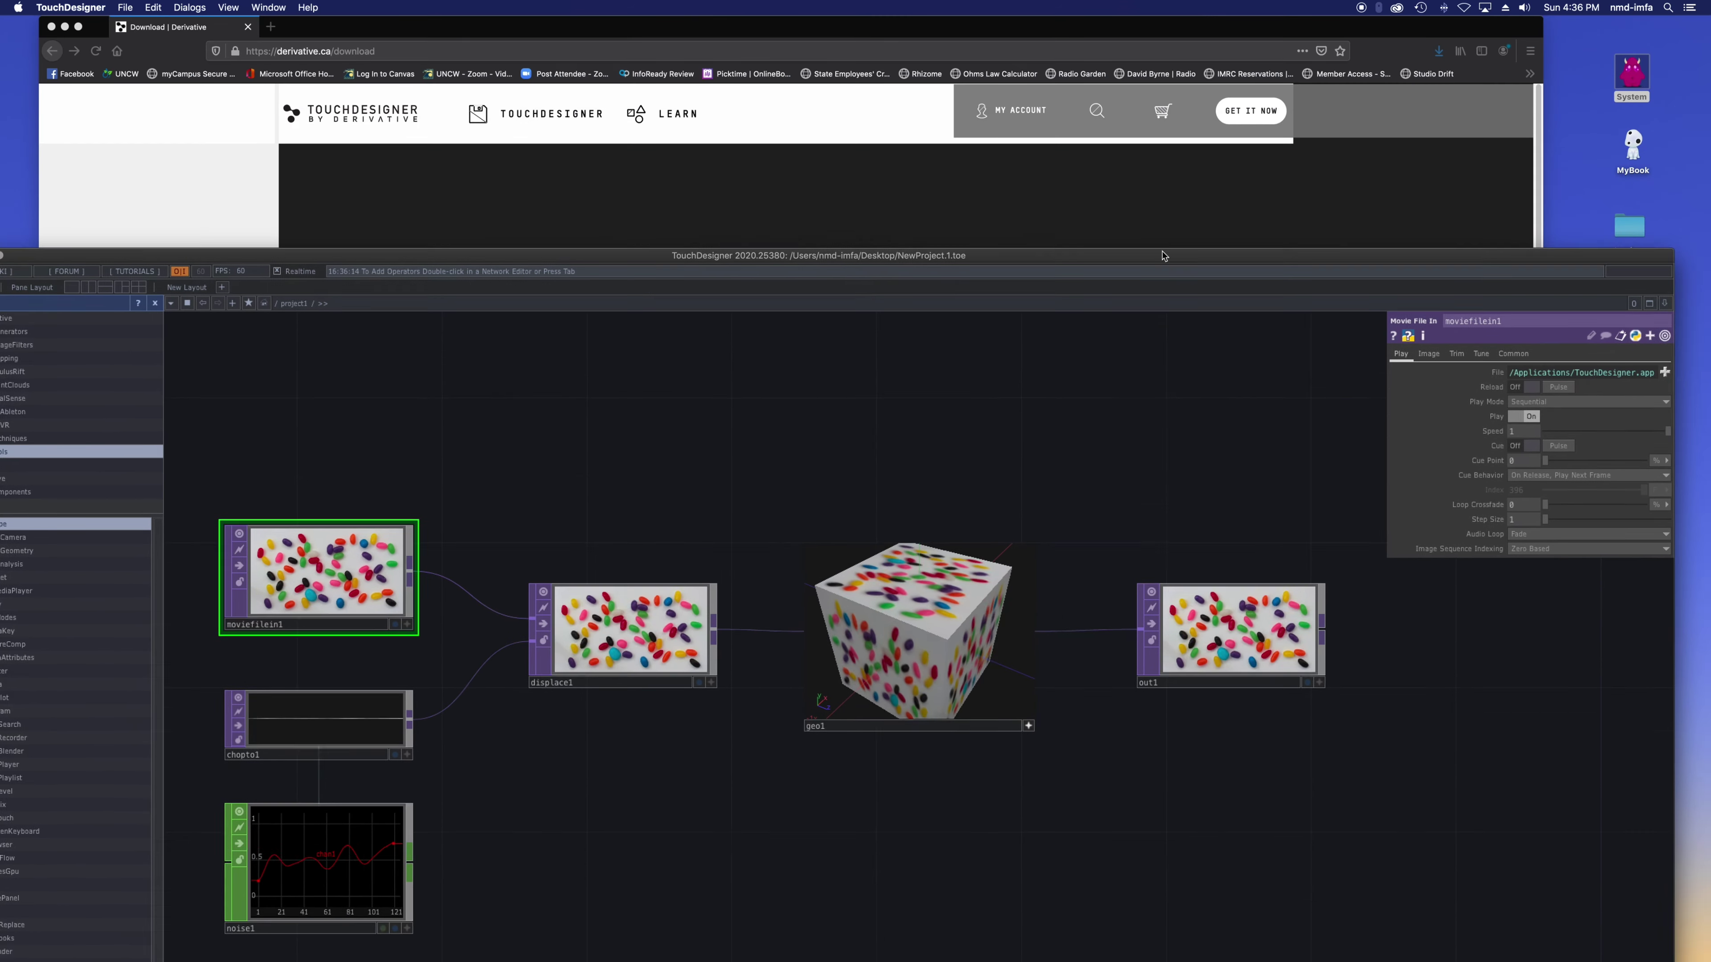
{"action": "left_click", "coordinate": [1022, 113]}
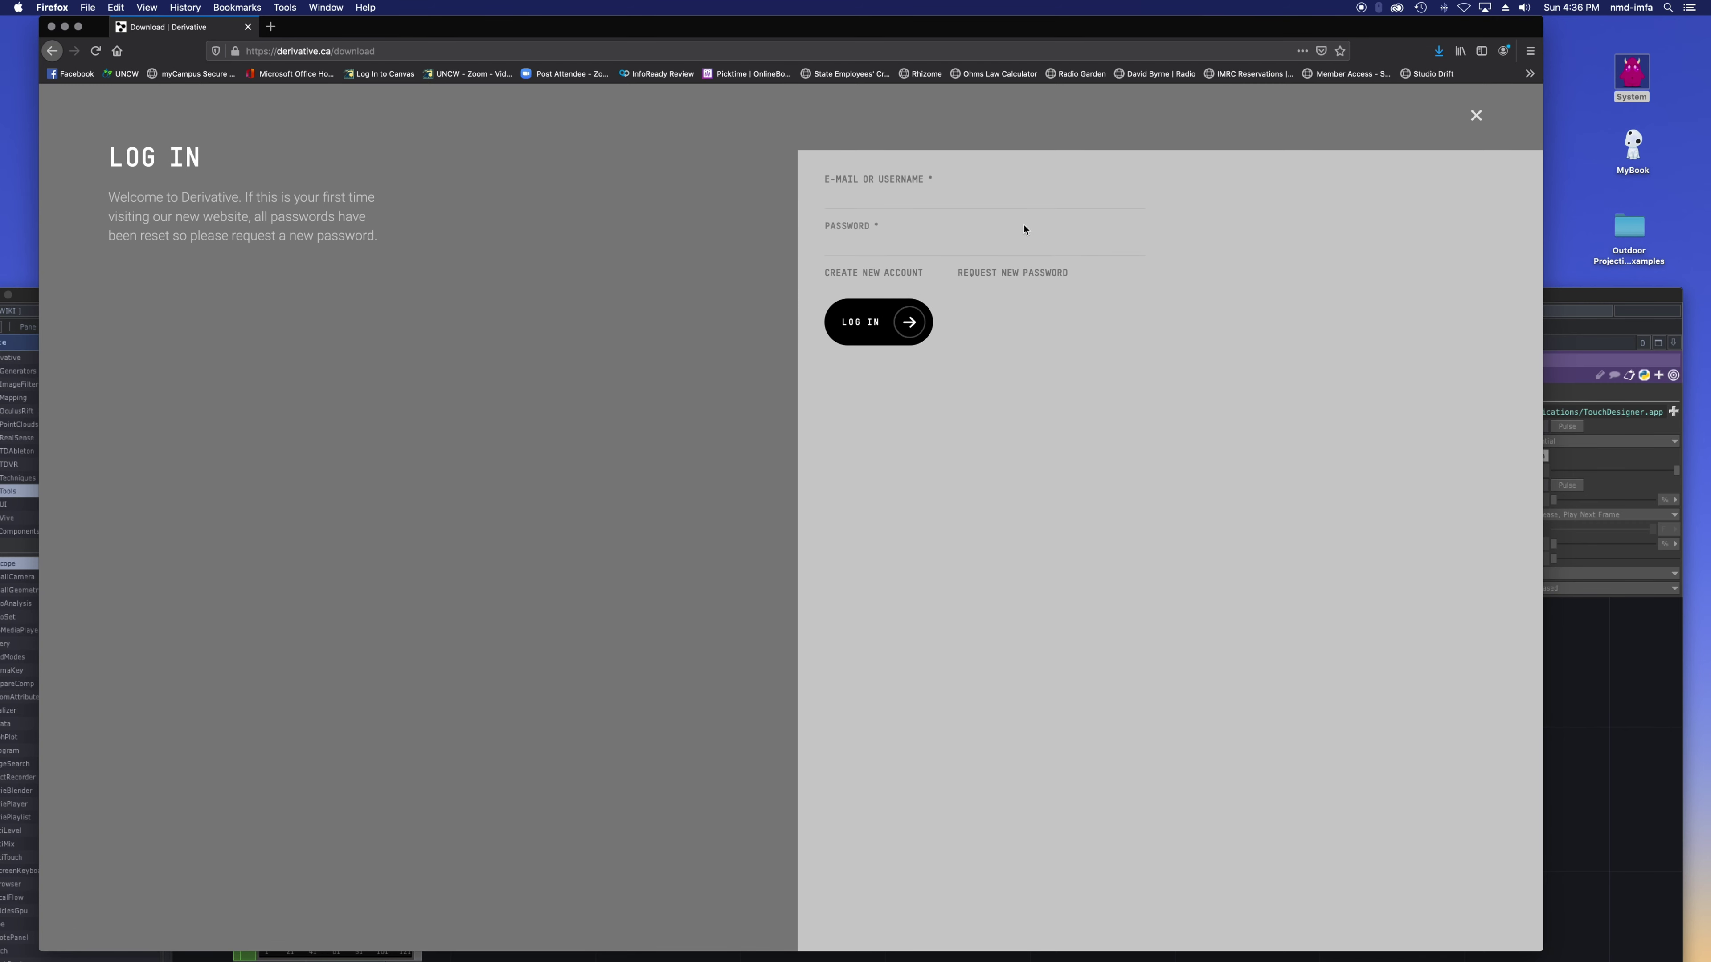
{"action": "left_click", "coordinate": [922, 185]}
{"action": "left_click", "coordinate": [888, 187]}
- Bring the TouchDesigner window back into full view and inspect the parameters of displace1 and moviefilein1
{"action": "left_click_drag", "start_coordinate": [1594, 299], "coordinate": [1586, 22]}
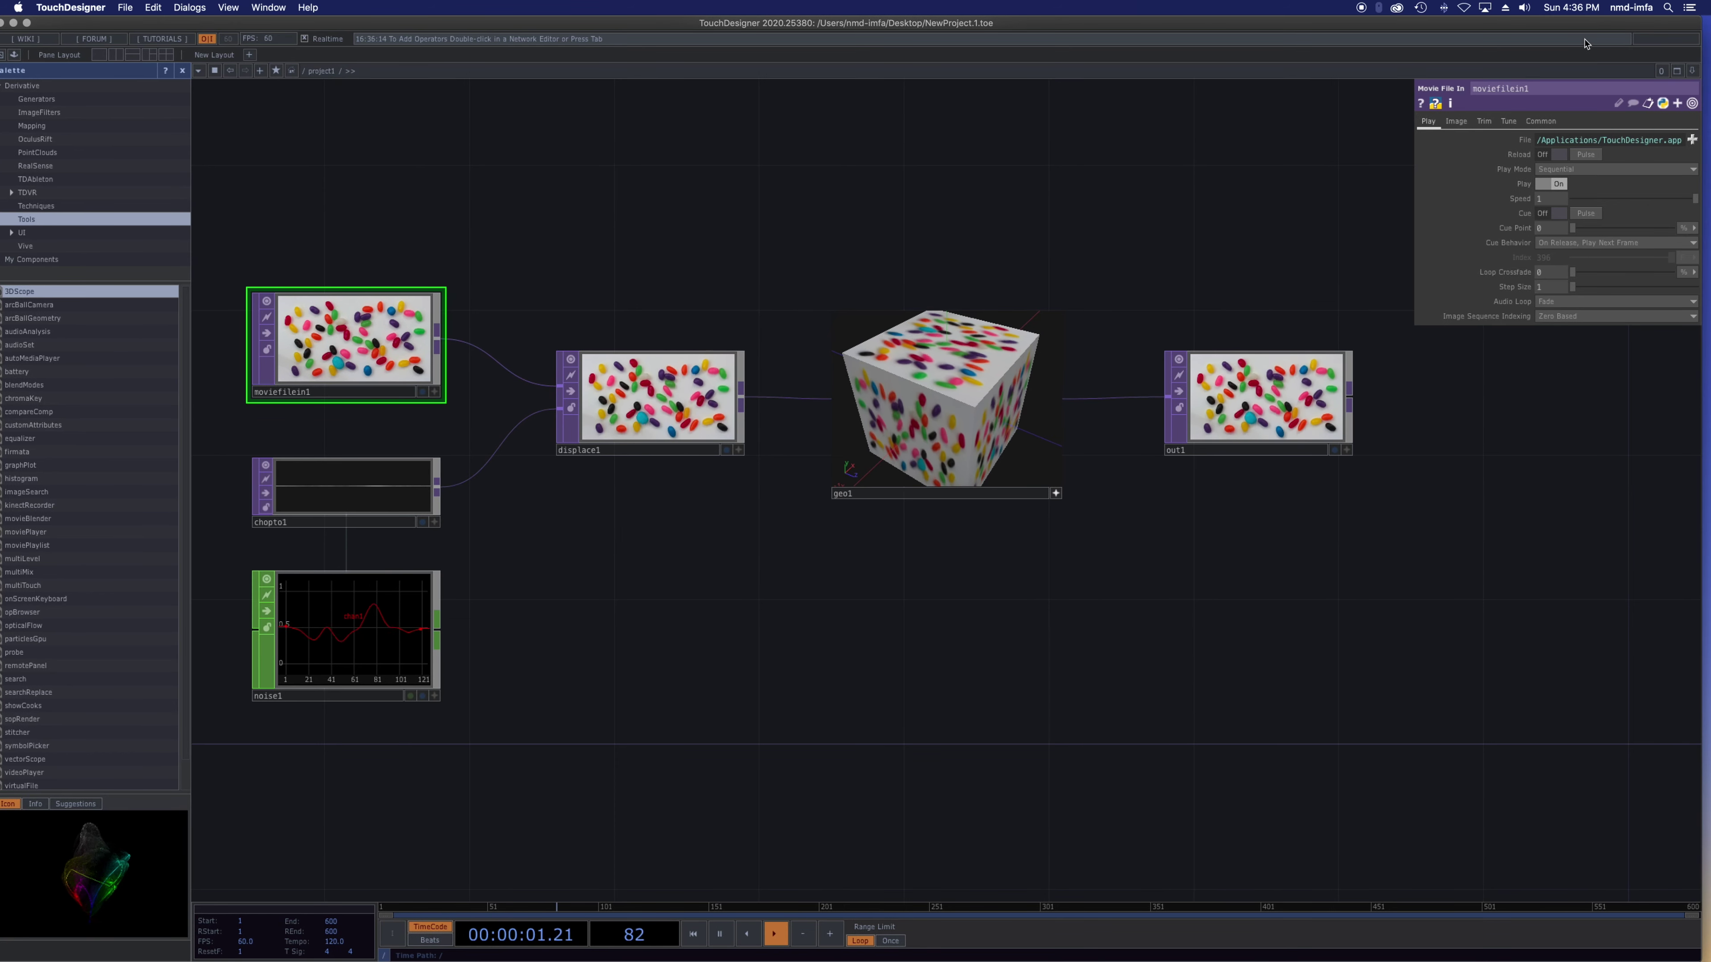
{"action": "left_click_drag", "start_coordinate": [1581, 28], "coordinate": [1591, 25]}
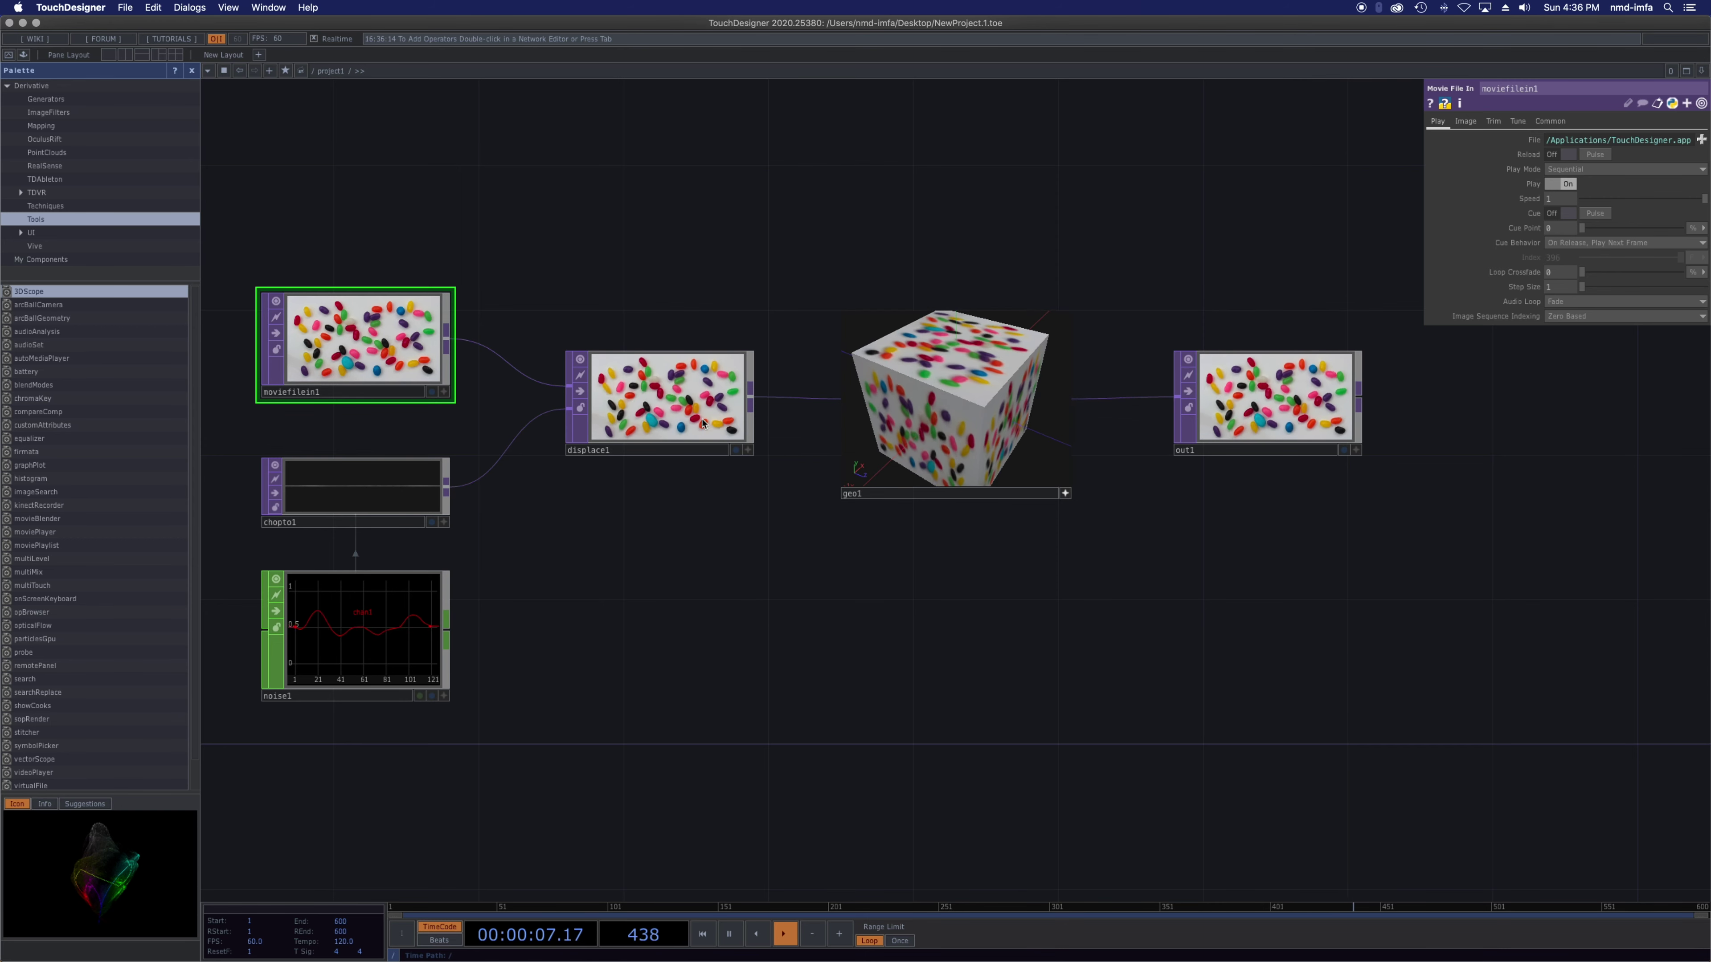
{"action": "left_click", "coordinate": [663, 415]}
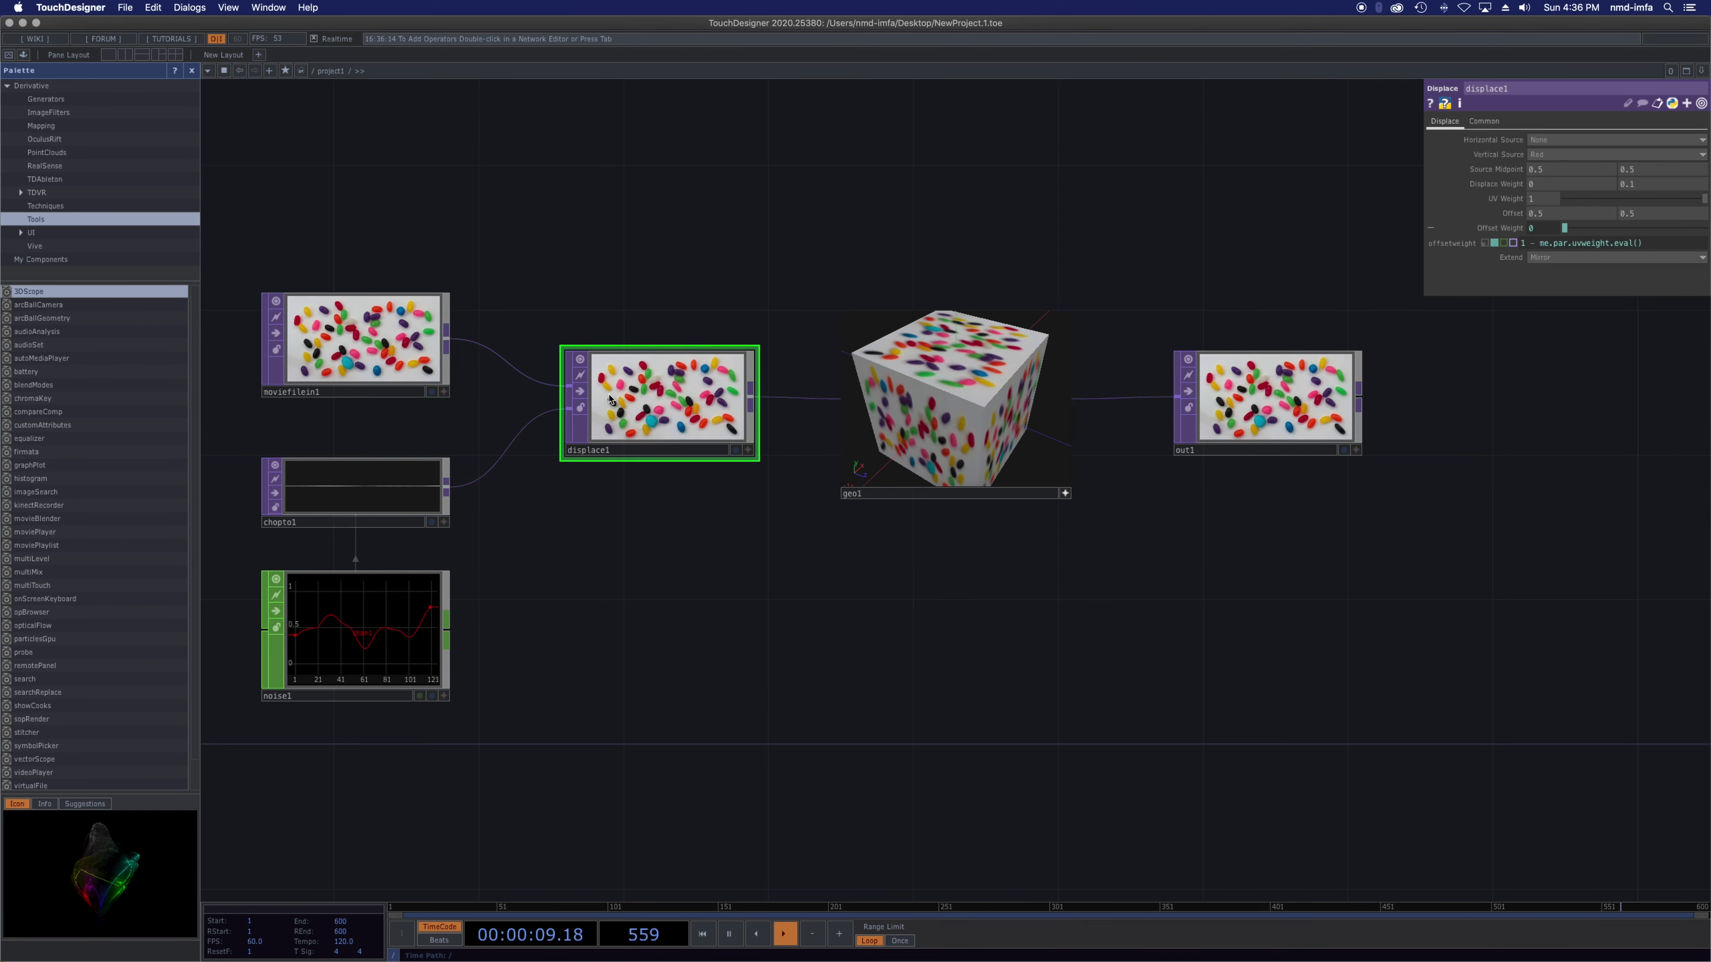
{"action": "left_click", "coordinate": [357, 350]}
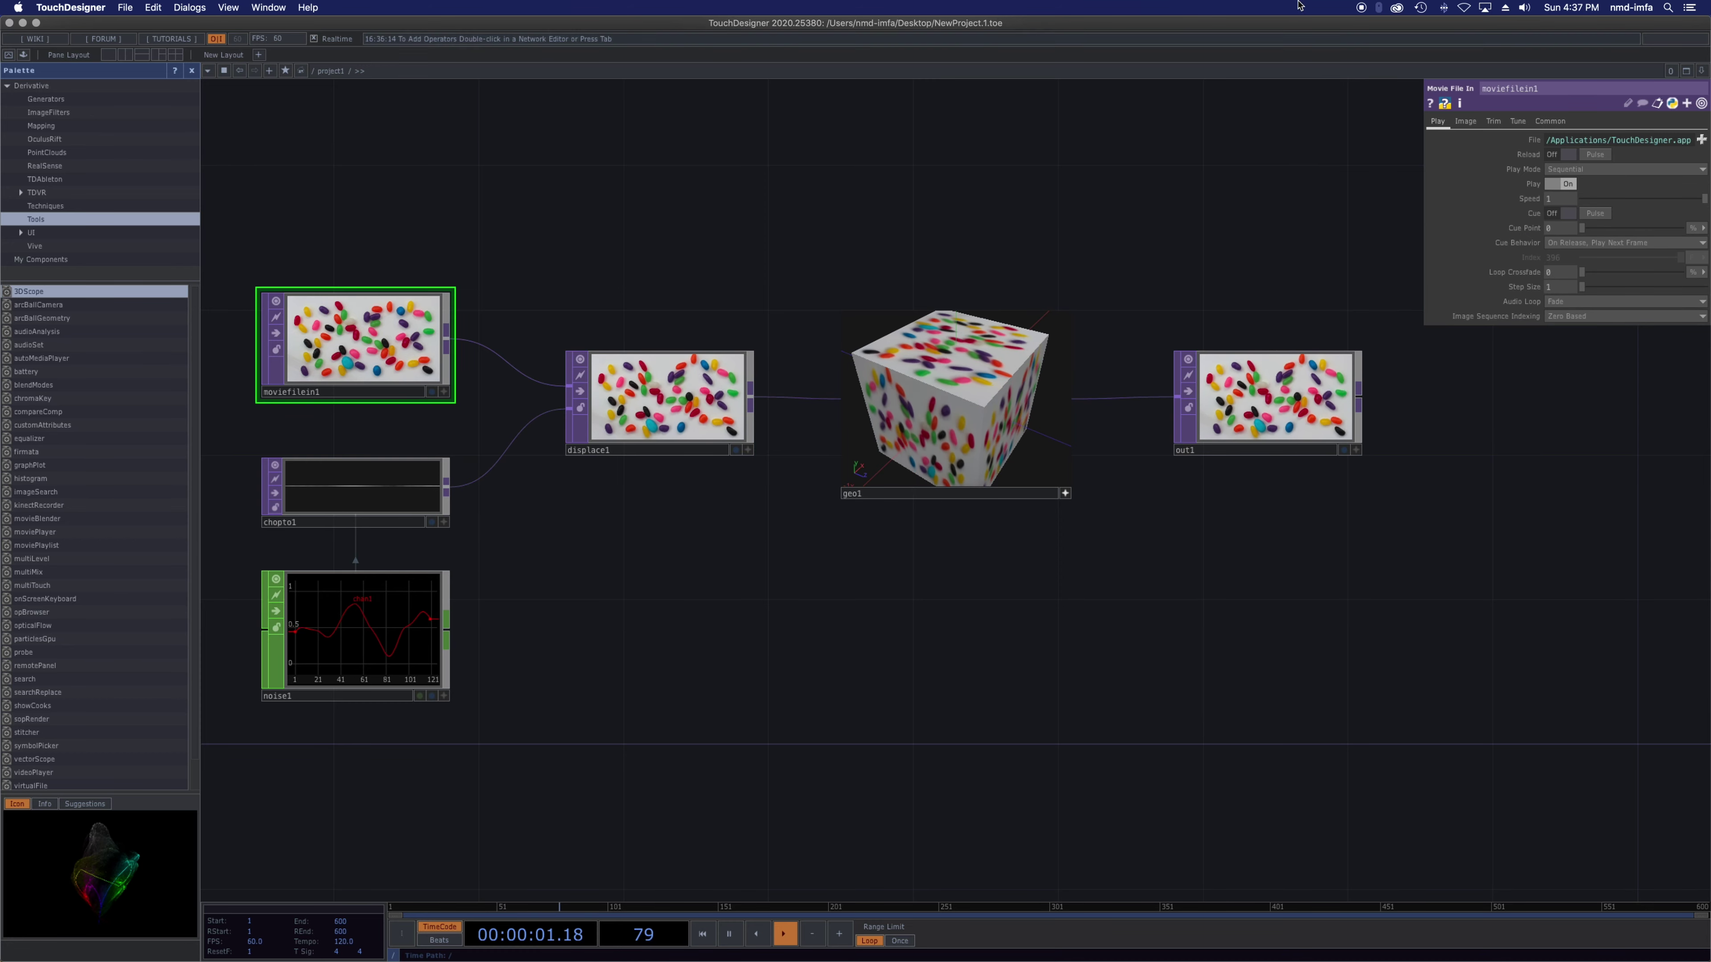
- Clear the browser windows away from behind TouchDesigner and return its window to full view
{"action": "left_click_drag", "start_coordinate": [1233, 27], "coordinate": [1221, 172]}
{"action": "left_click_drag", "start_coordinate": [1017, 35], "coordinate": [1379, 53]}
{"action": "key", "text": "super+w"}
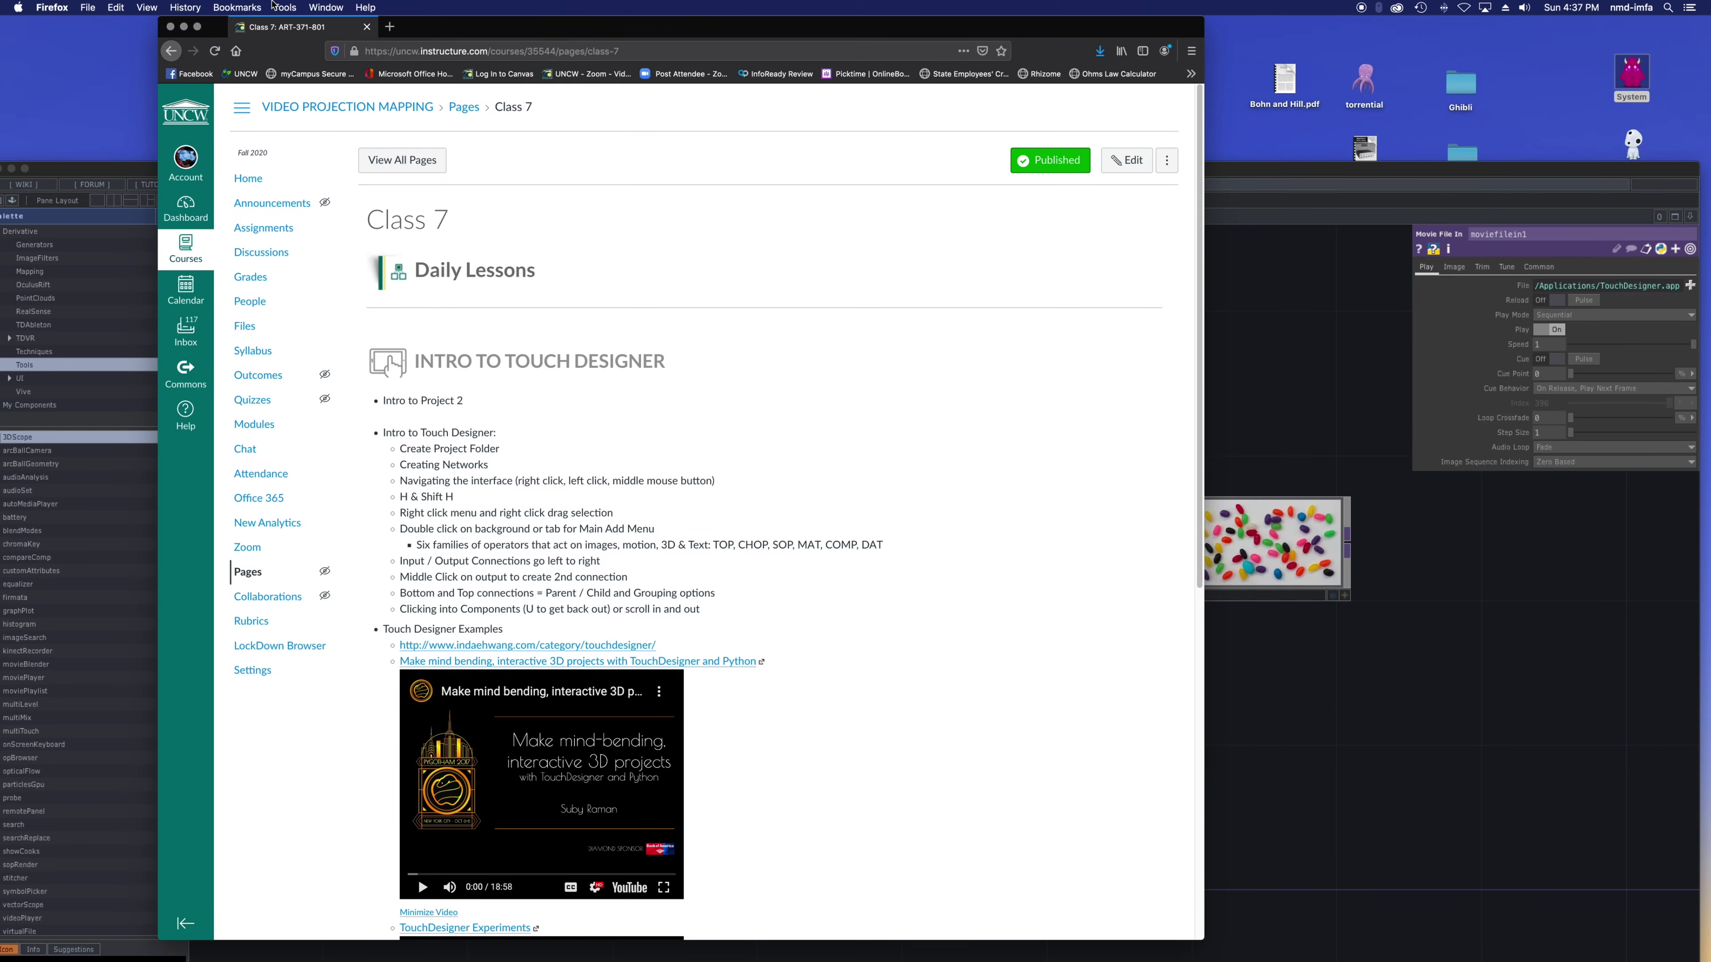
{"action": "left_click_drag", "start_coordinate": [509, 31], "coordinate": [1710, 31]}
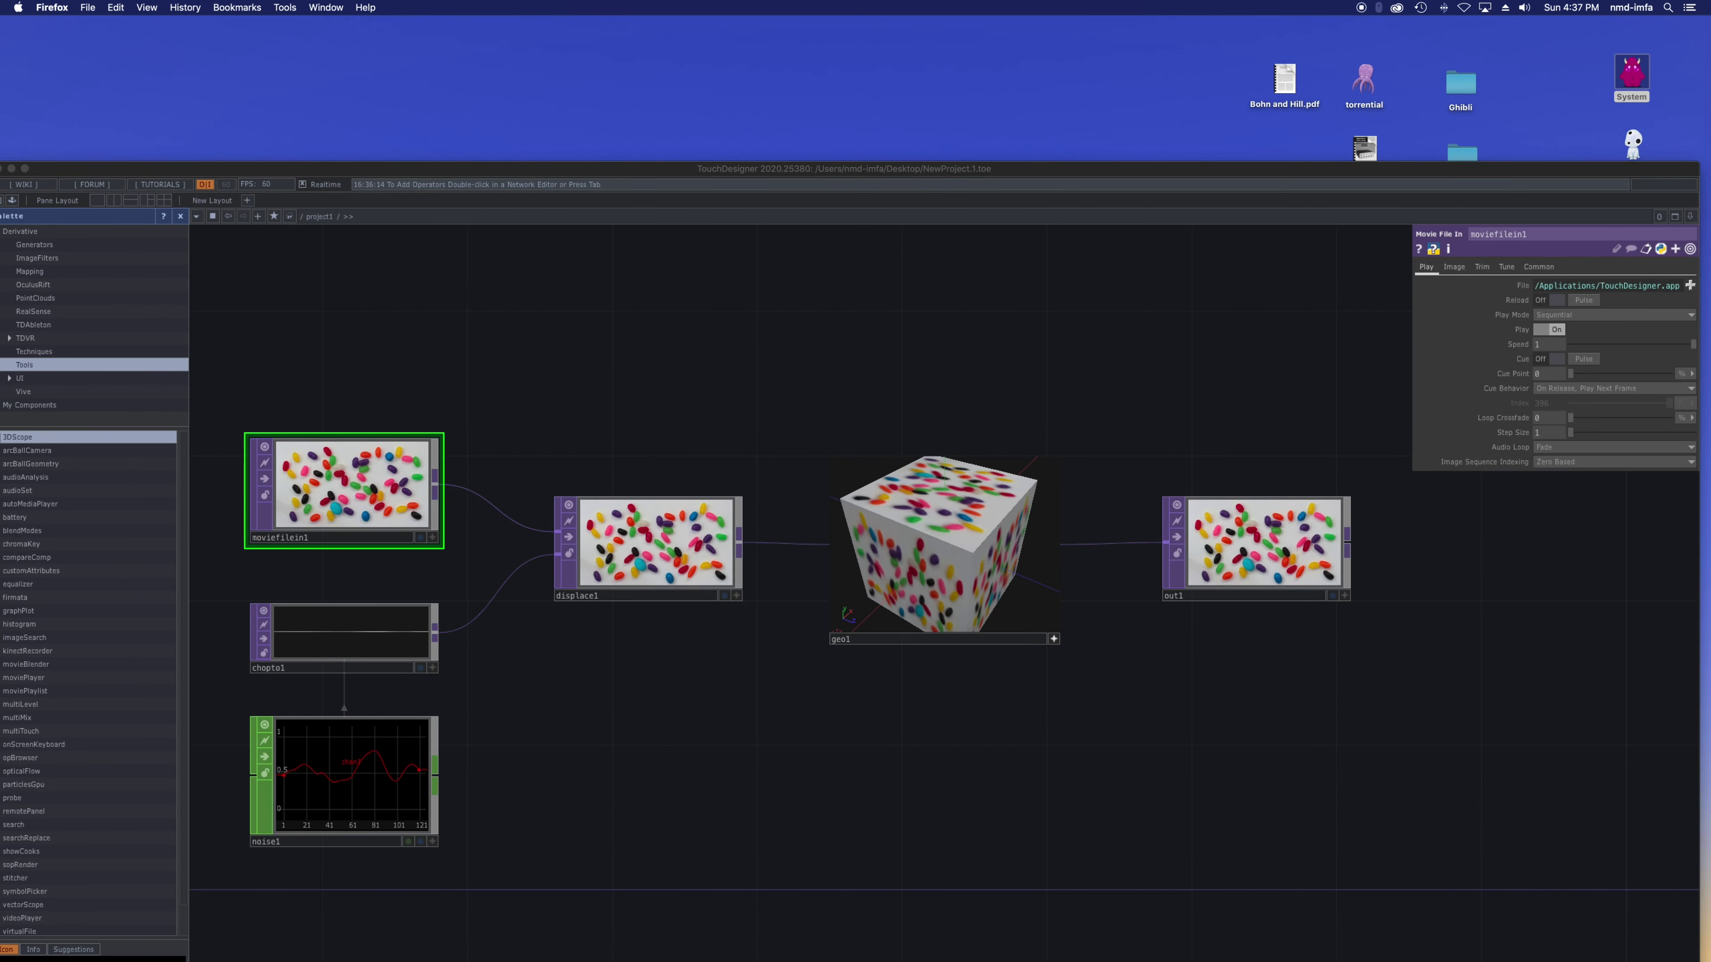
{"action": "left_click_drag", "start_coordinate": [1154, 170], "coordinate": [1172, 5]}
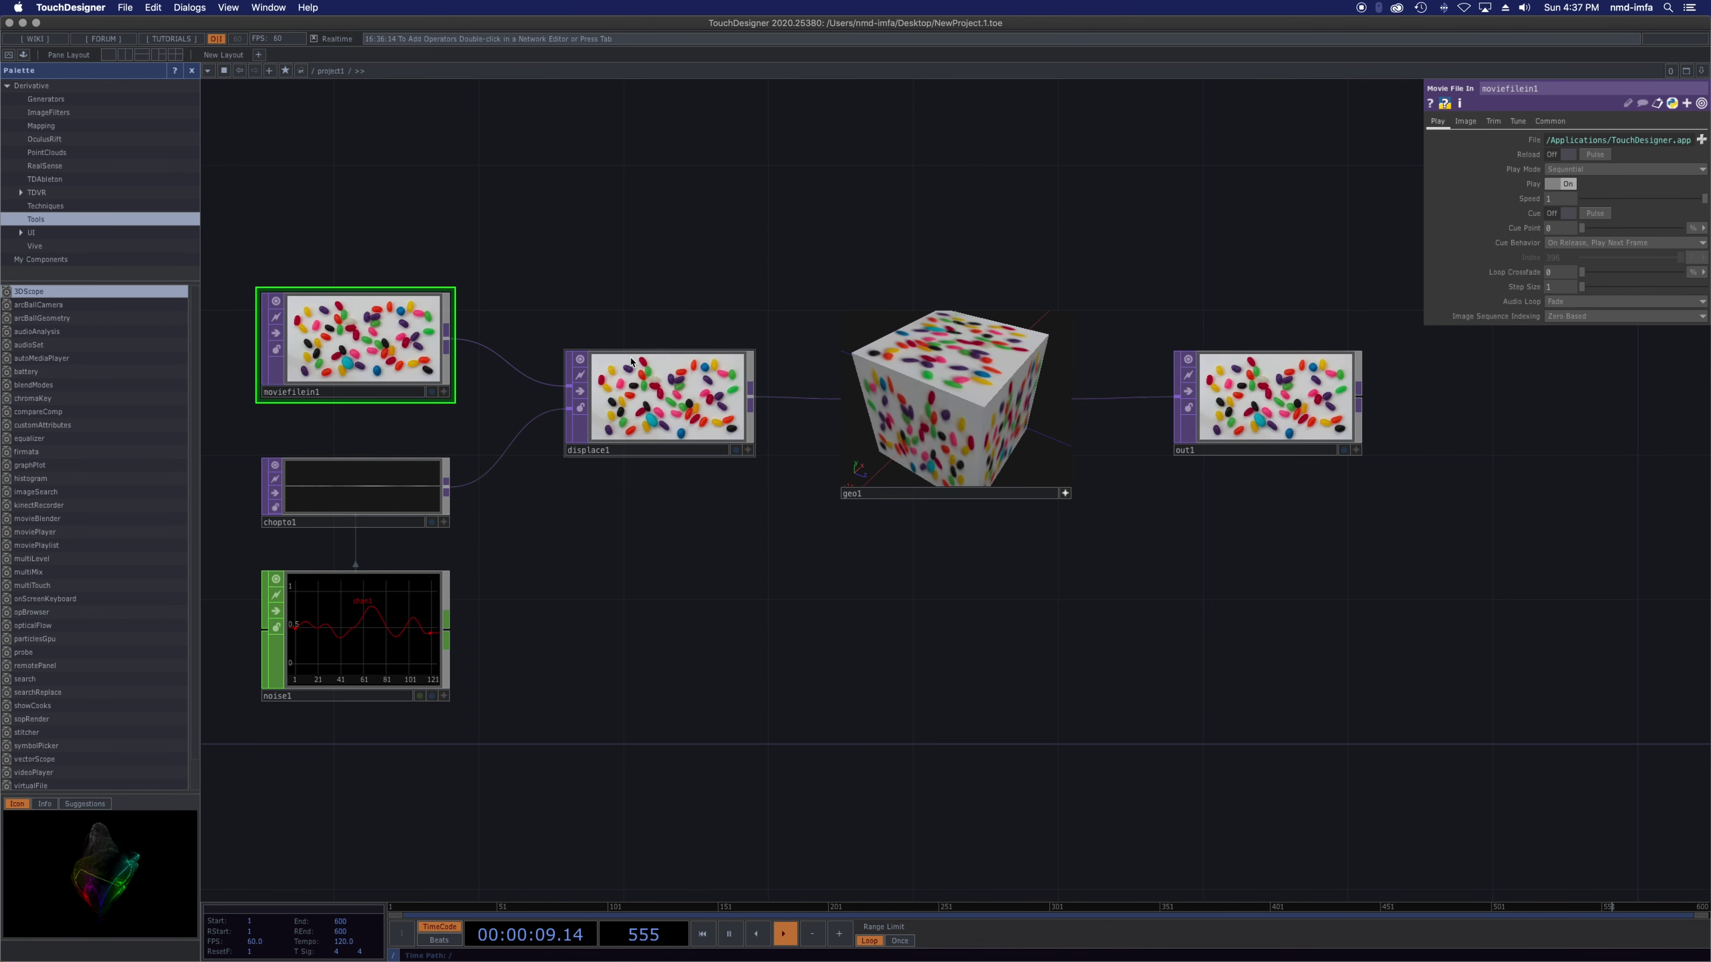
- Examine the parameters of displace1, chopto1 and noise1 and trace how the movie and CHOP operators feed into displace1
{"action": "left_click", "coordinate": [635, 371]}
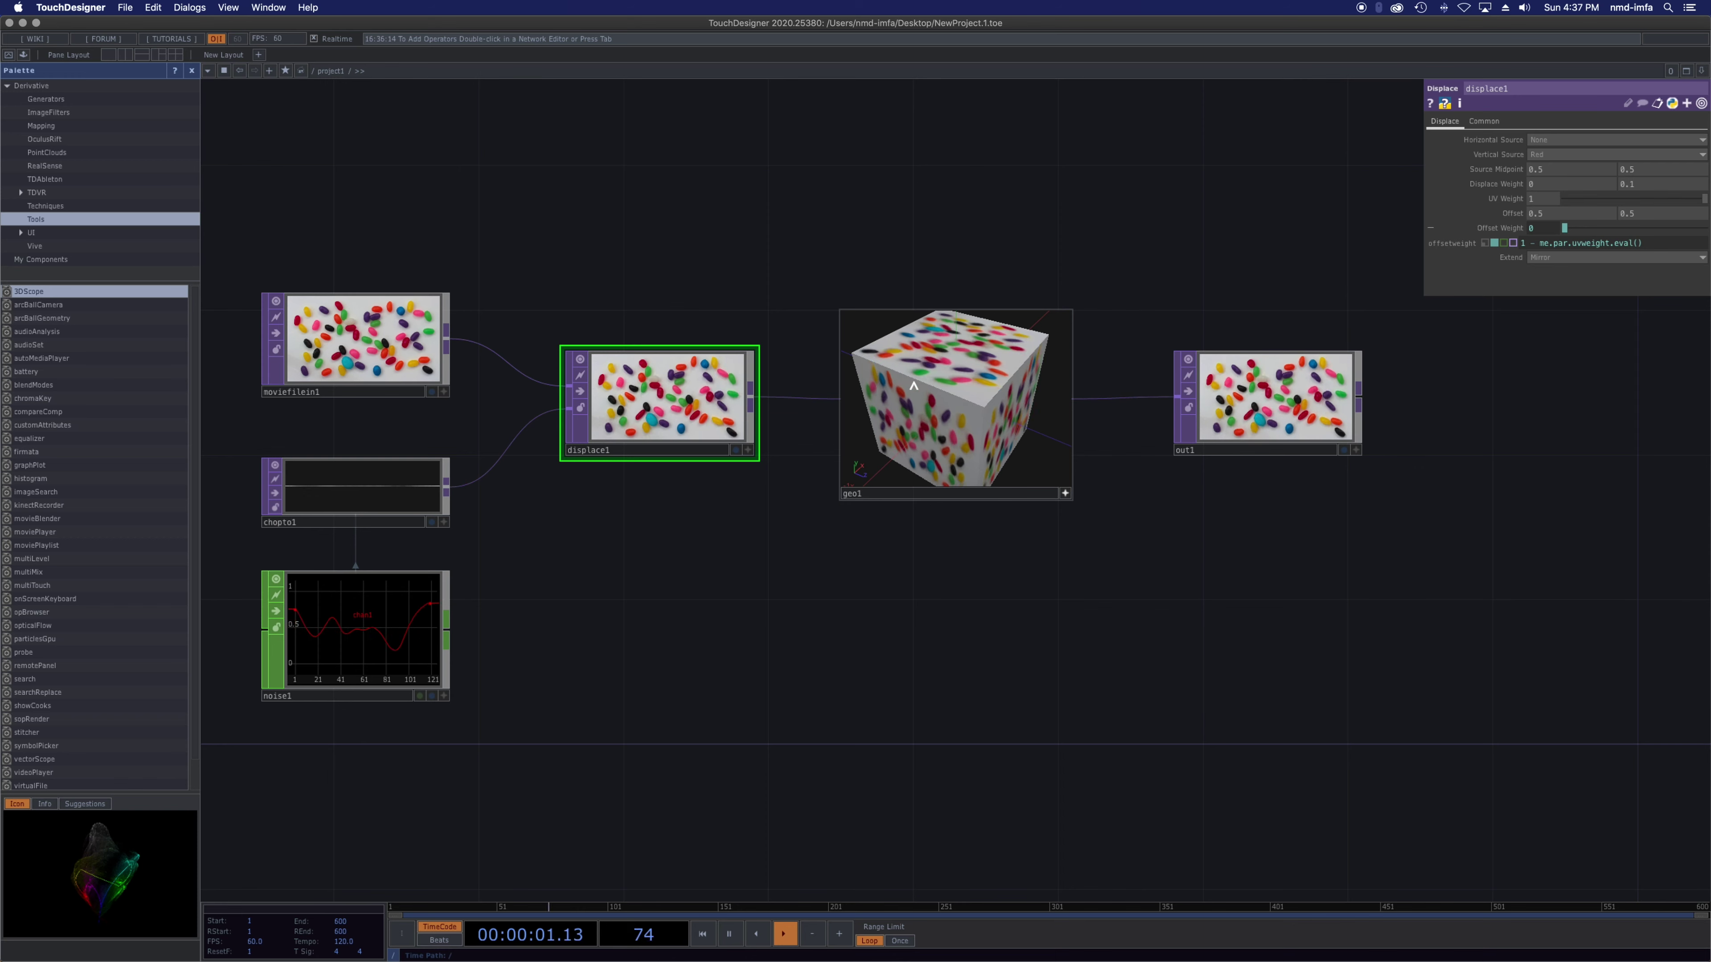
{"action": "left_click", "coordinate": [404, 485]}
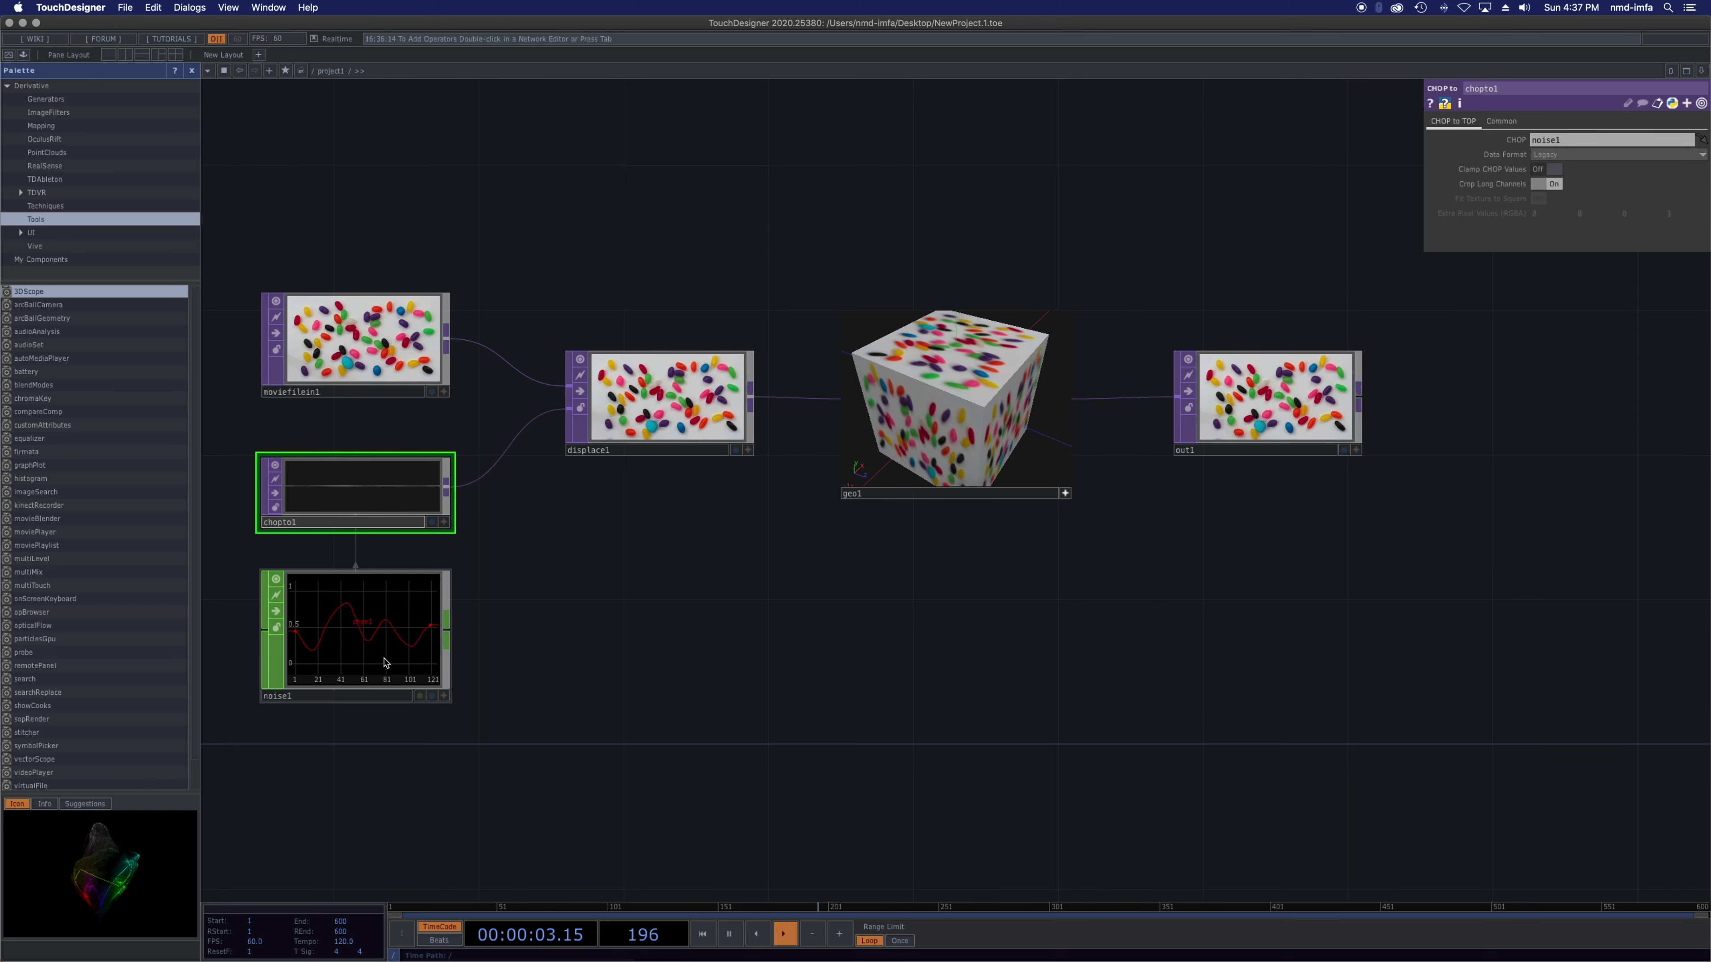
{"action": "left_click", "coordinate": [364, 634]}
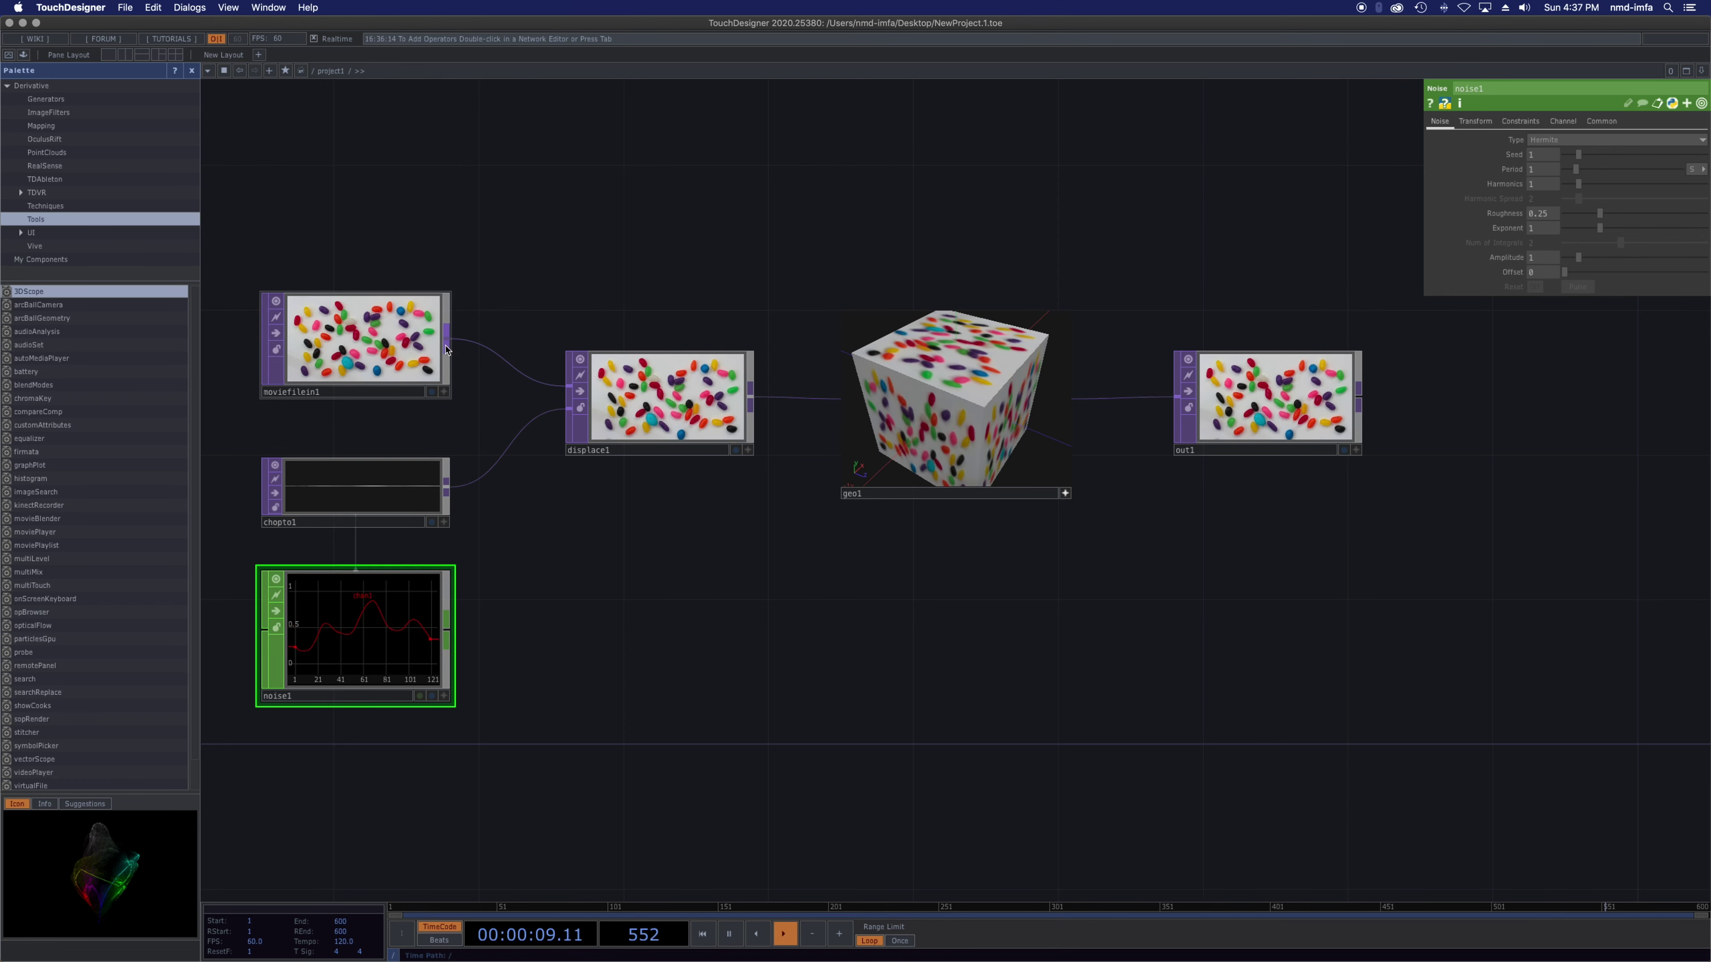
{"action": "left_click_drag", "start_coordinate": [449, 346], "coordinate": [553, 392]}
{"action": "left_click", "coordinate": [426, 499]}
{"action": "left_click_drag", "start_coordinate": [443, 497], "coordinate": [562, 417]}
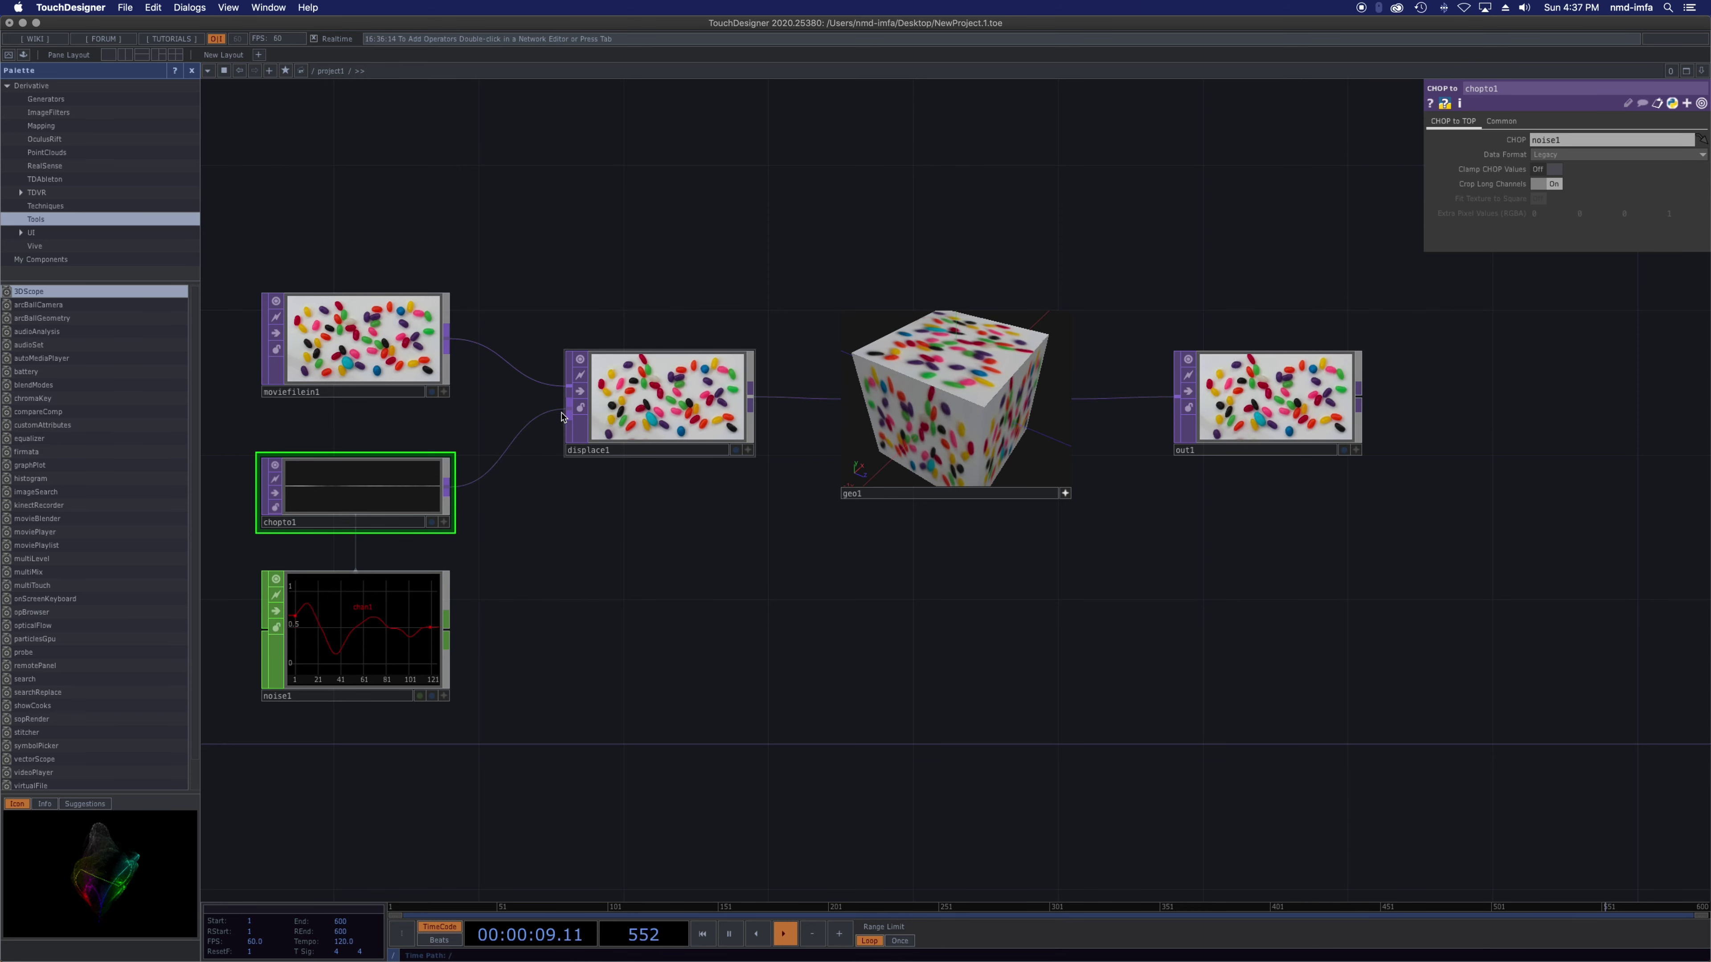
{"action": "left_click", "coordinate": [664, 422]}
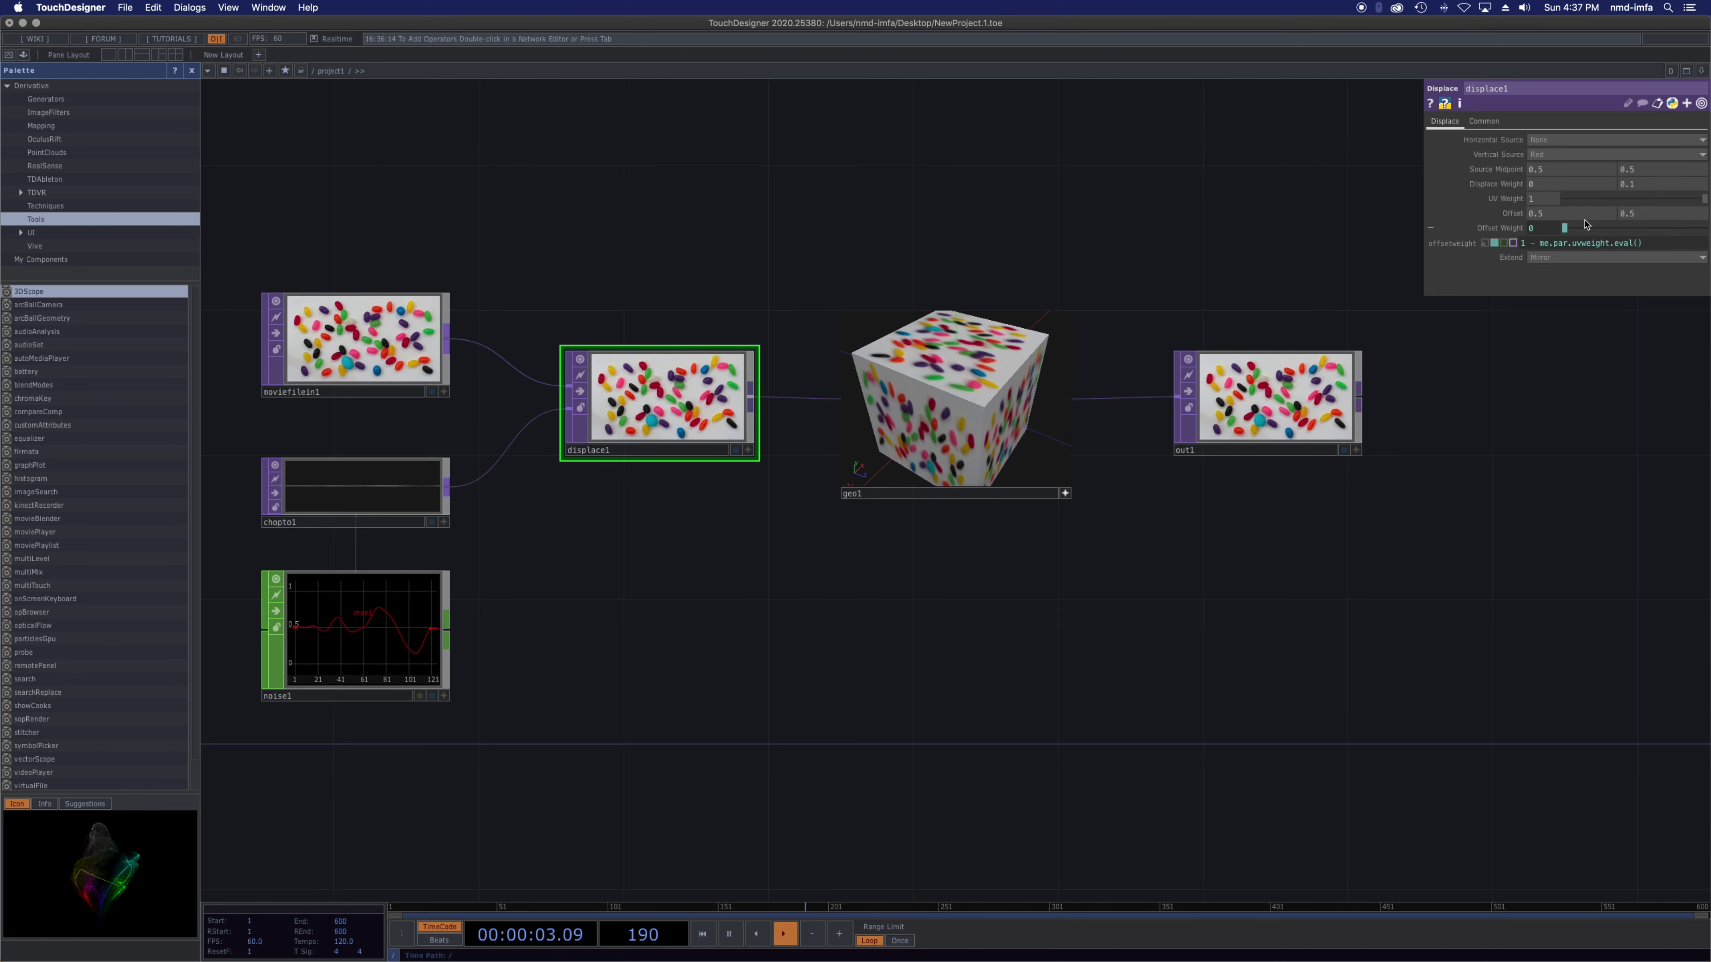
- Set the amplitude of the noise1 operator to 7.1
{"action": "left_click", "coordinate": [351, 325]}
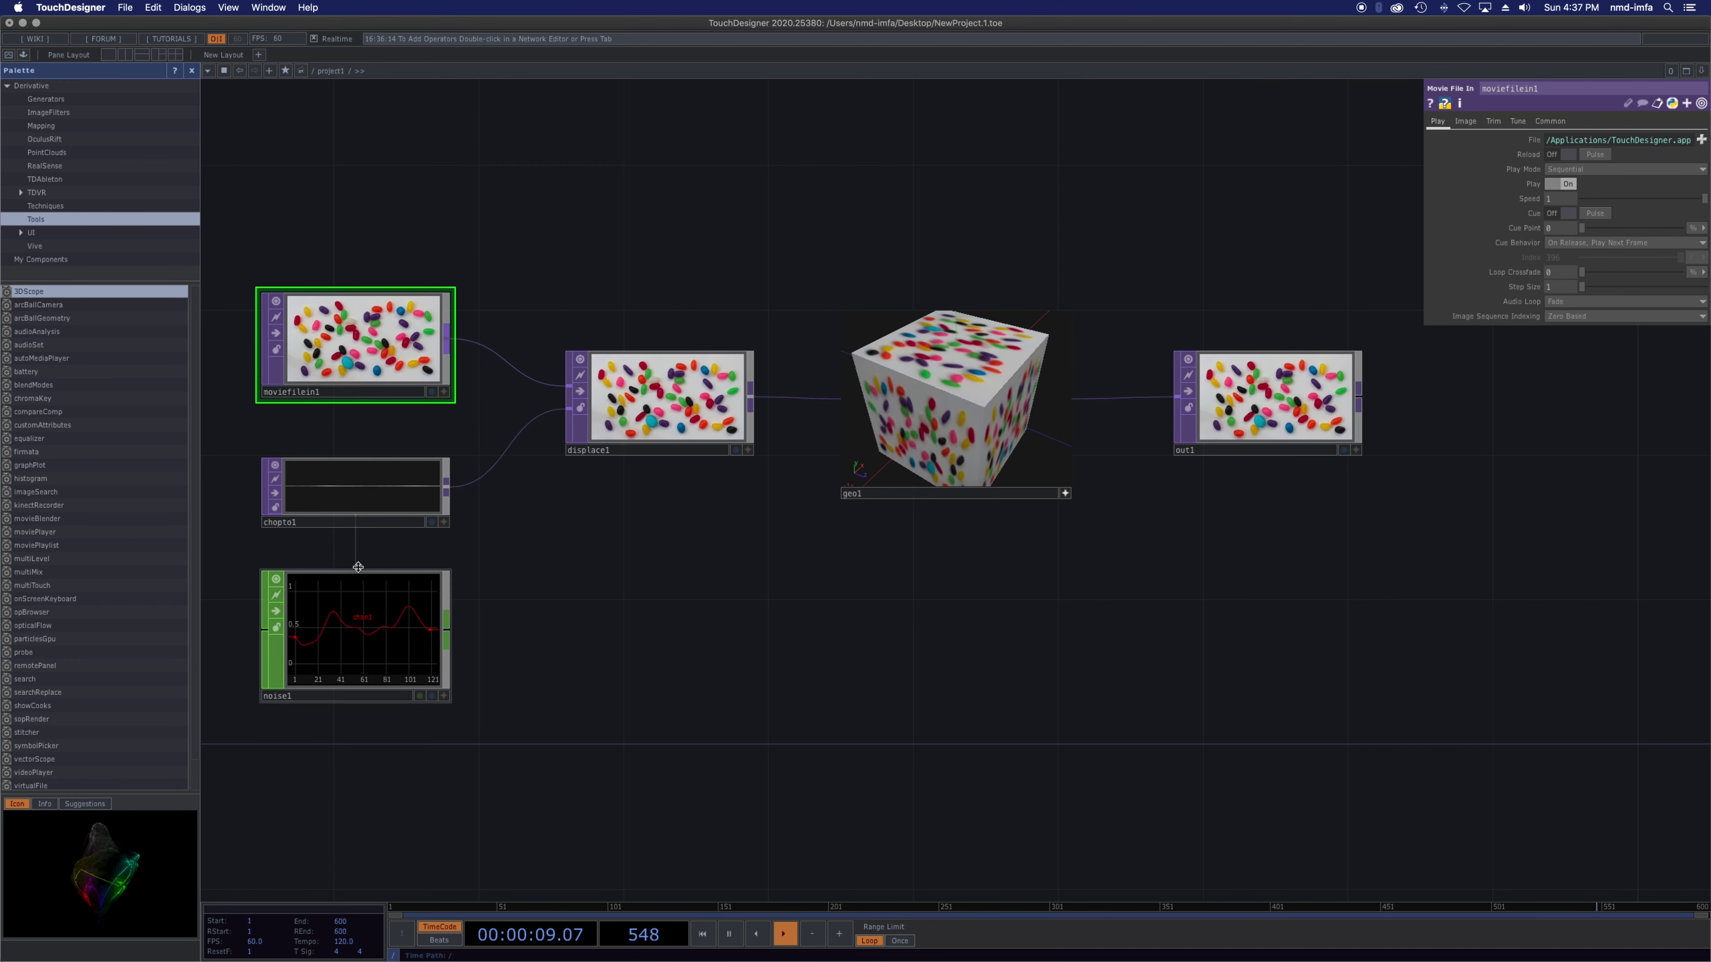
{"action": "left_click", "coordinate": [355, 491]}
{"action": "left_click", "coordinate": [355, 617]}
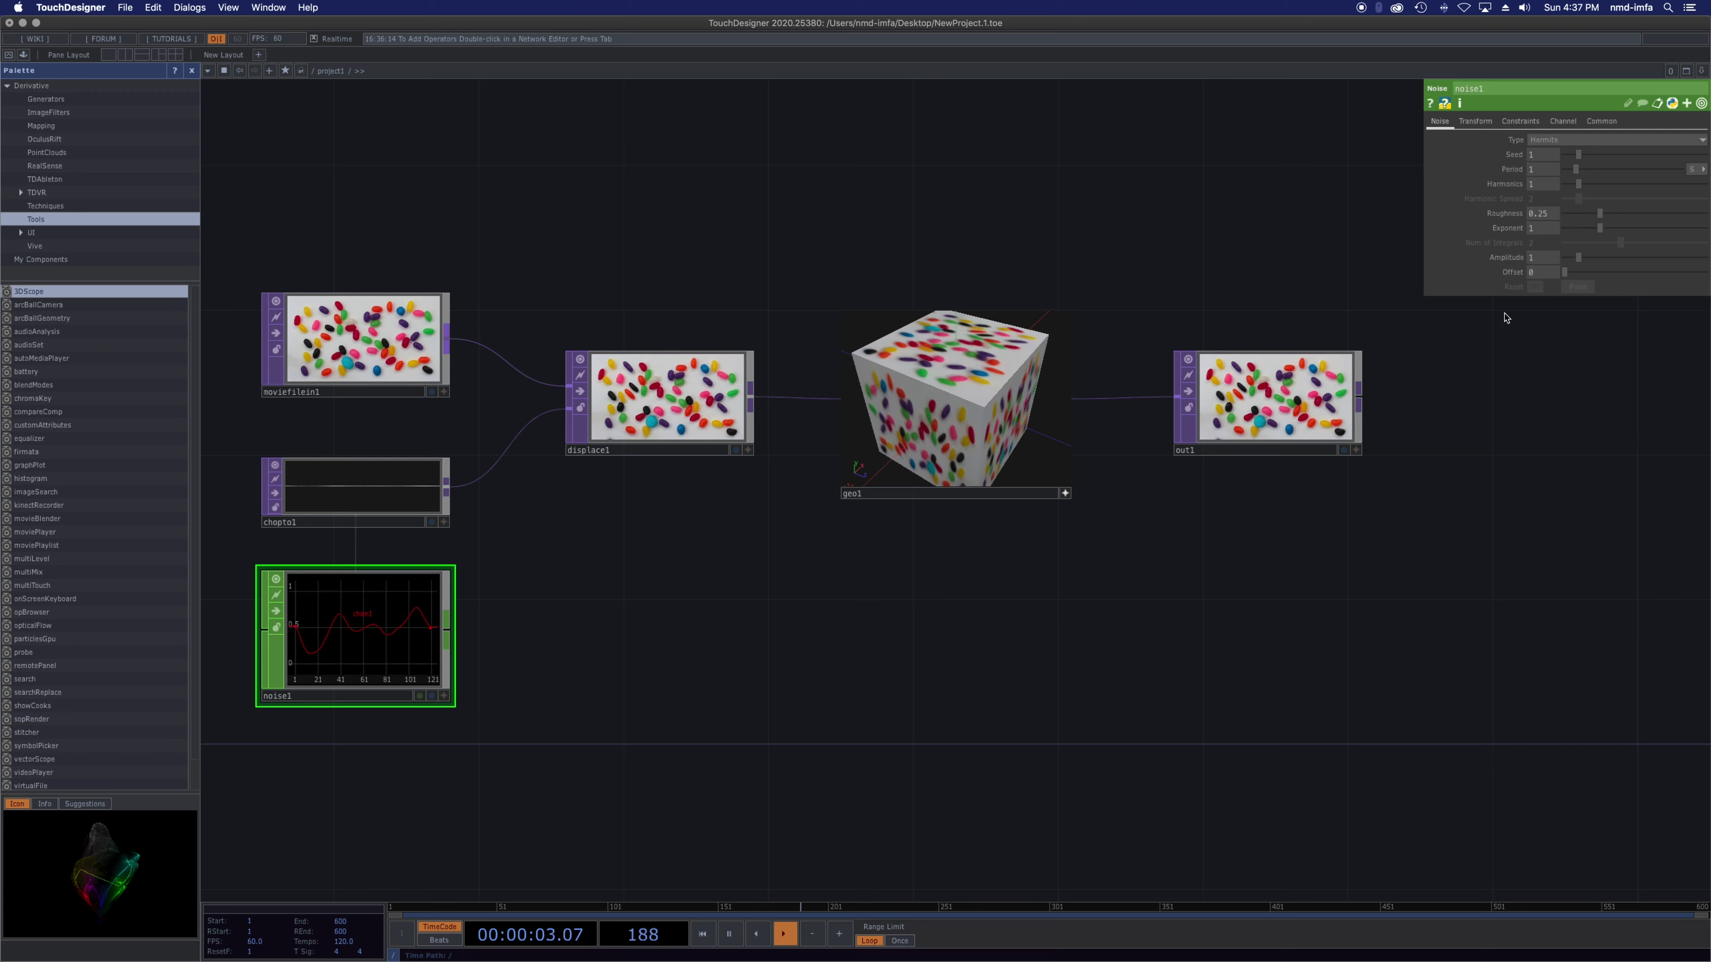
{"action": "left_click_drag", "start_coordinate": [1580, 260], "coordinate": [1664, 262]}
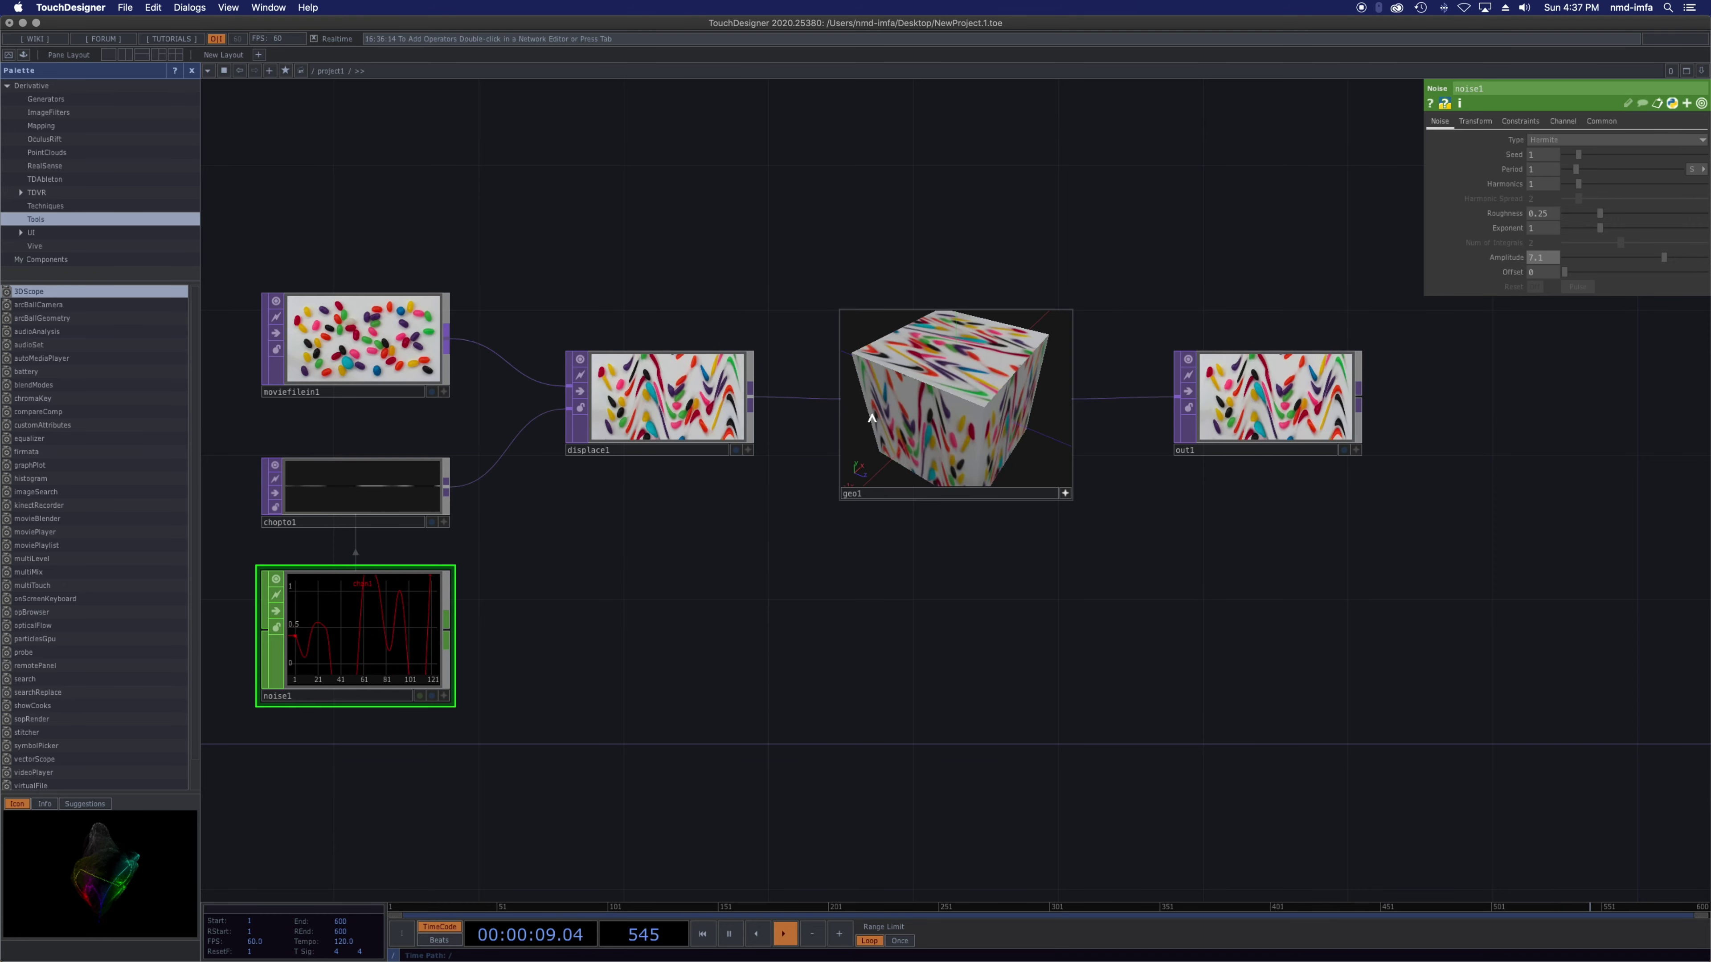
- Adjust noise1 to amplitude 3, offset about 5.29, roughness 0.595, harmonics 4, period about 2.99 and seed about 3.33
{"action": "left_click", "coordinate": [398, 364]}
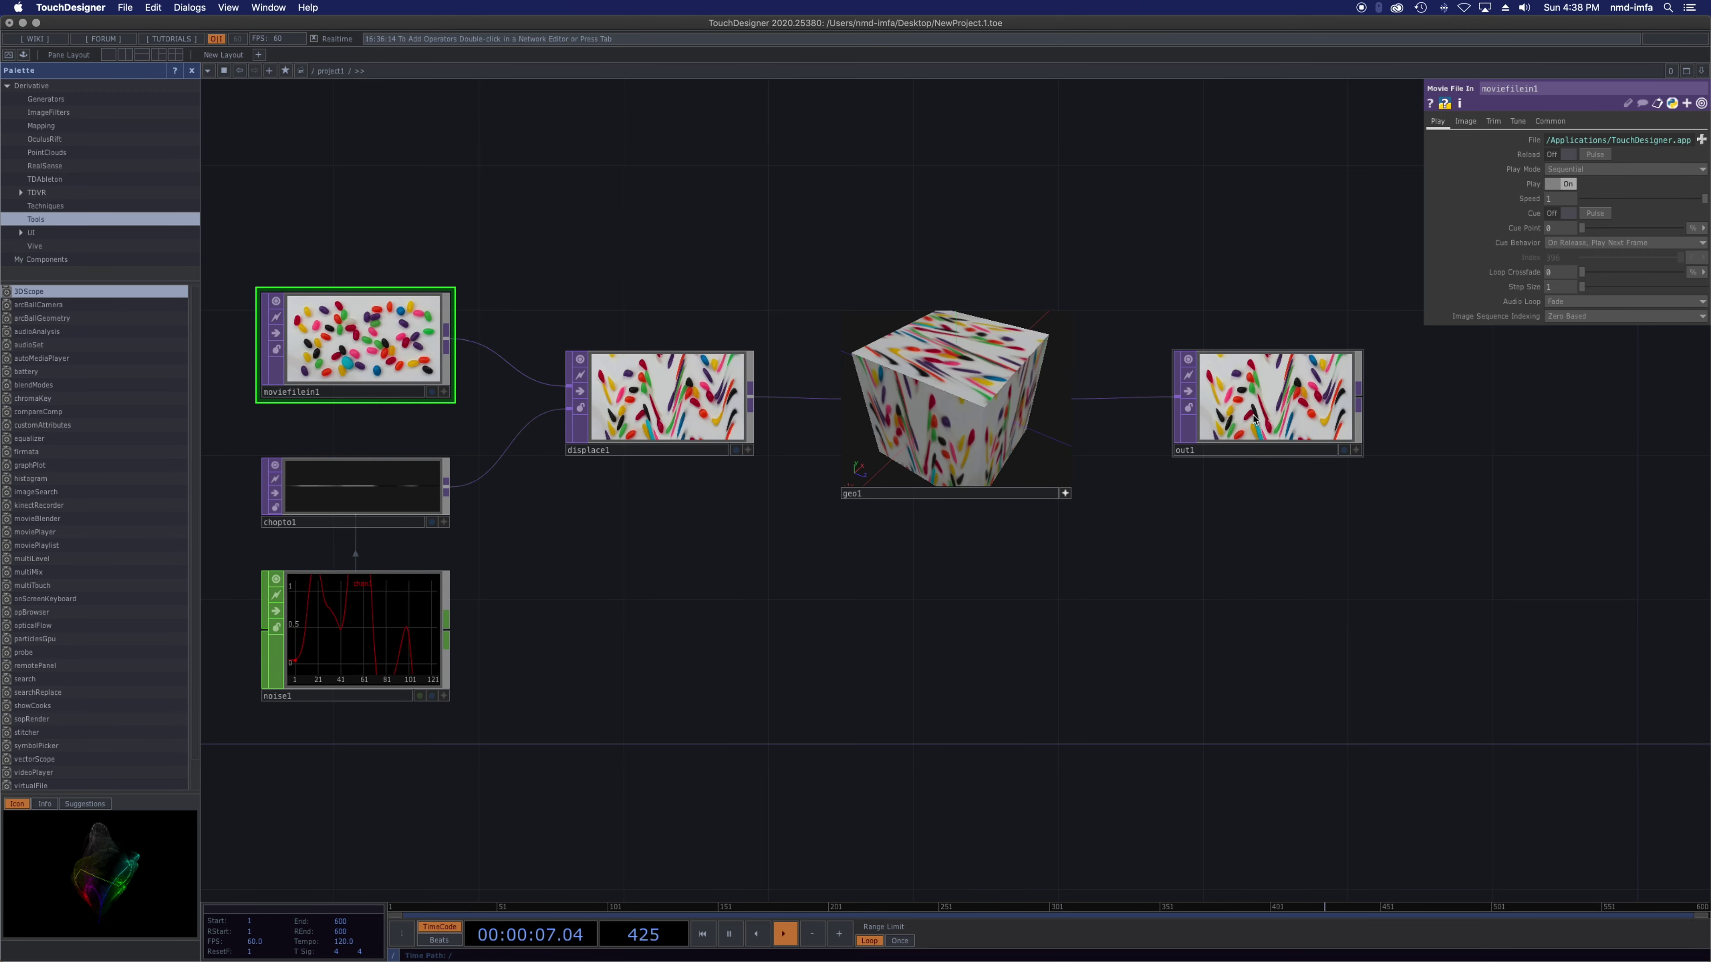
{"action": "left_click", "coordinate": [344, 645]}
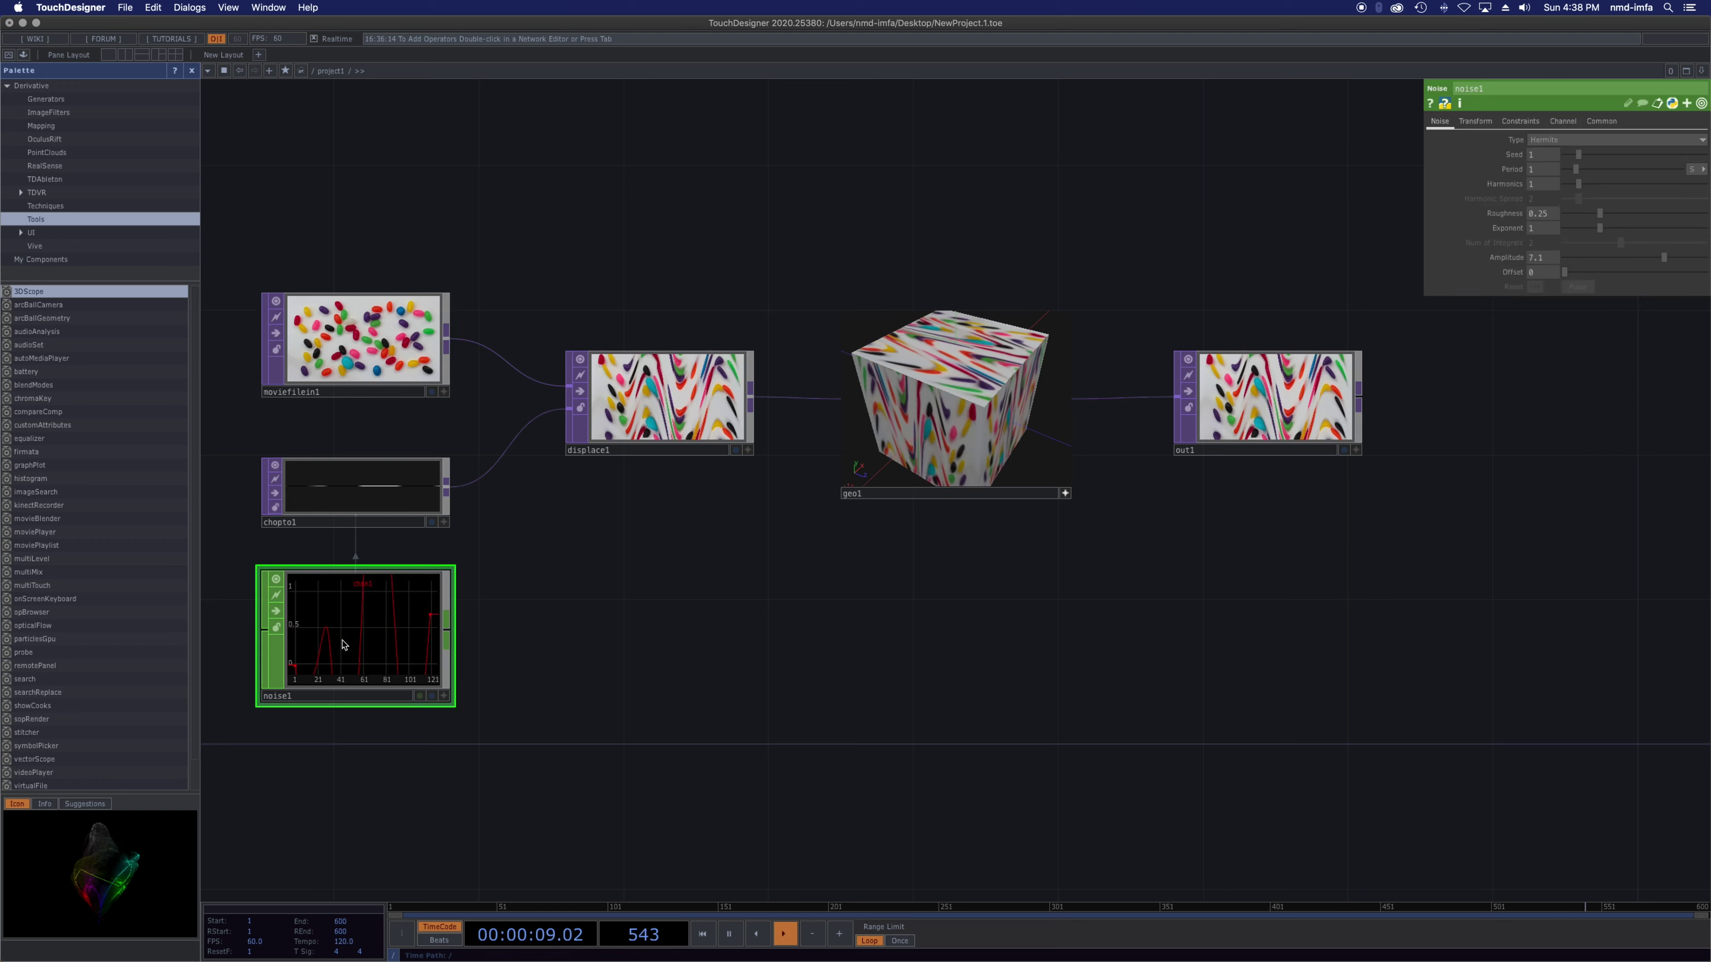
{"action": "left_click_drag", "start_coordinate": [1620, 257], "coordinate": [1641, 273]}
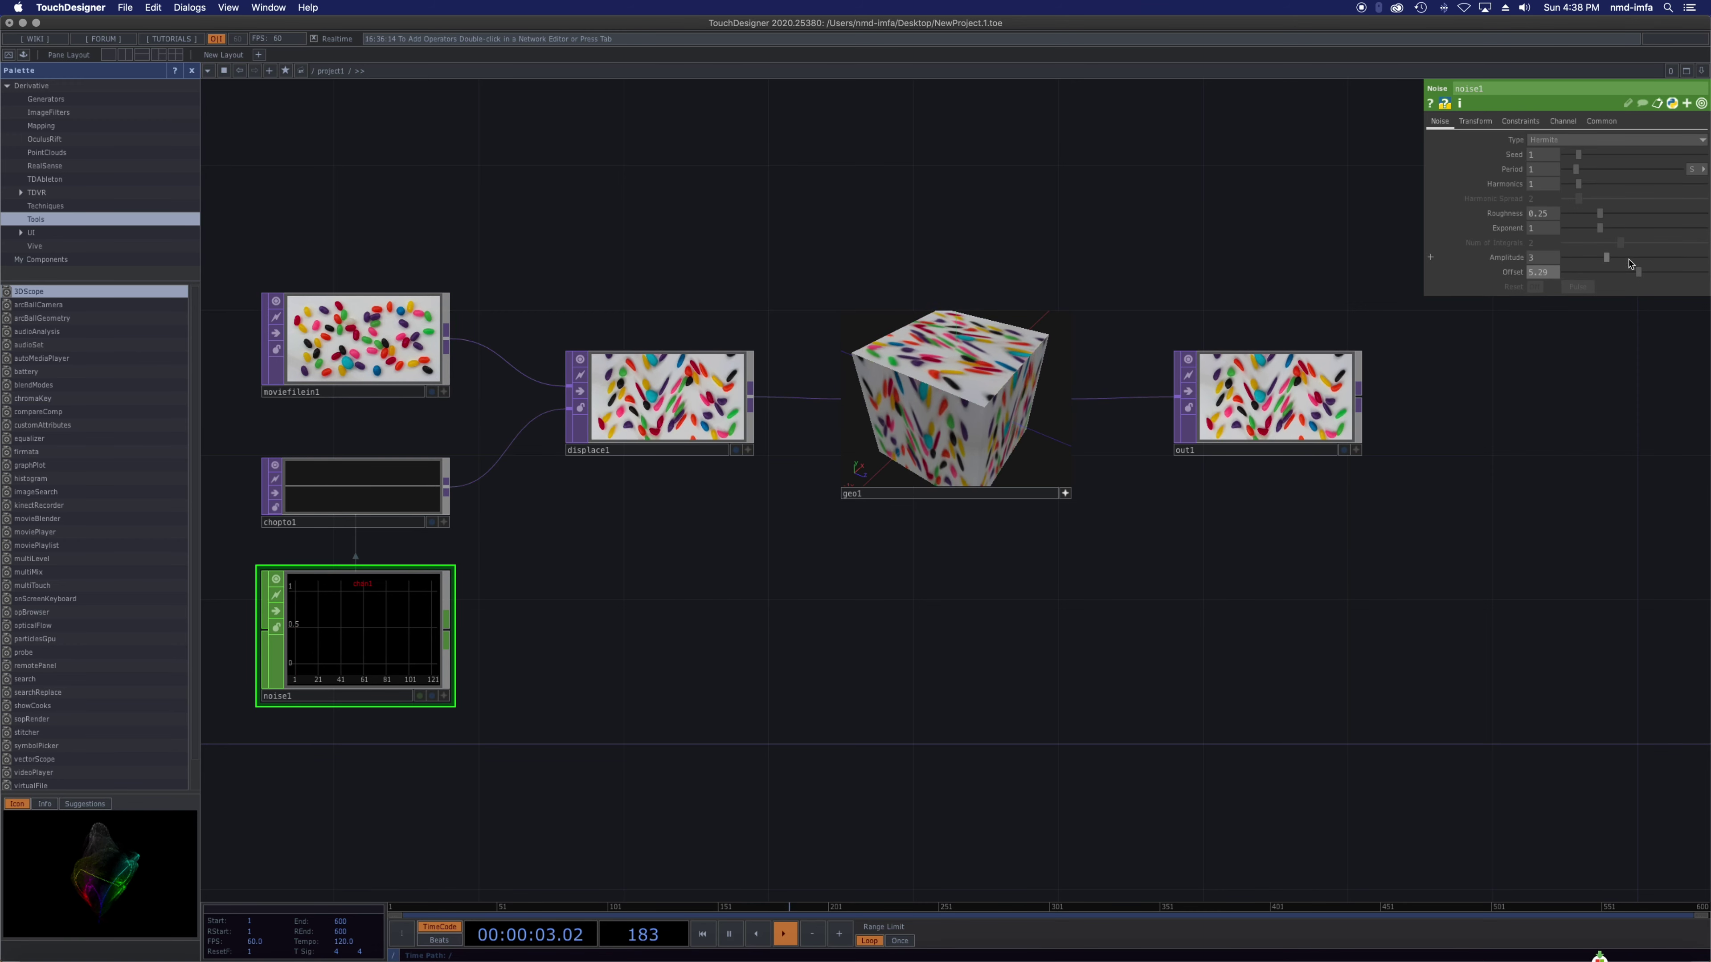
{"action": "left_click_drag", "start_coordinate": [1603, 213], "coordinate": [1613, 162]}
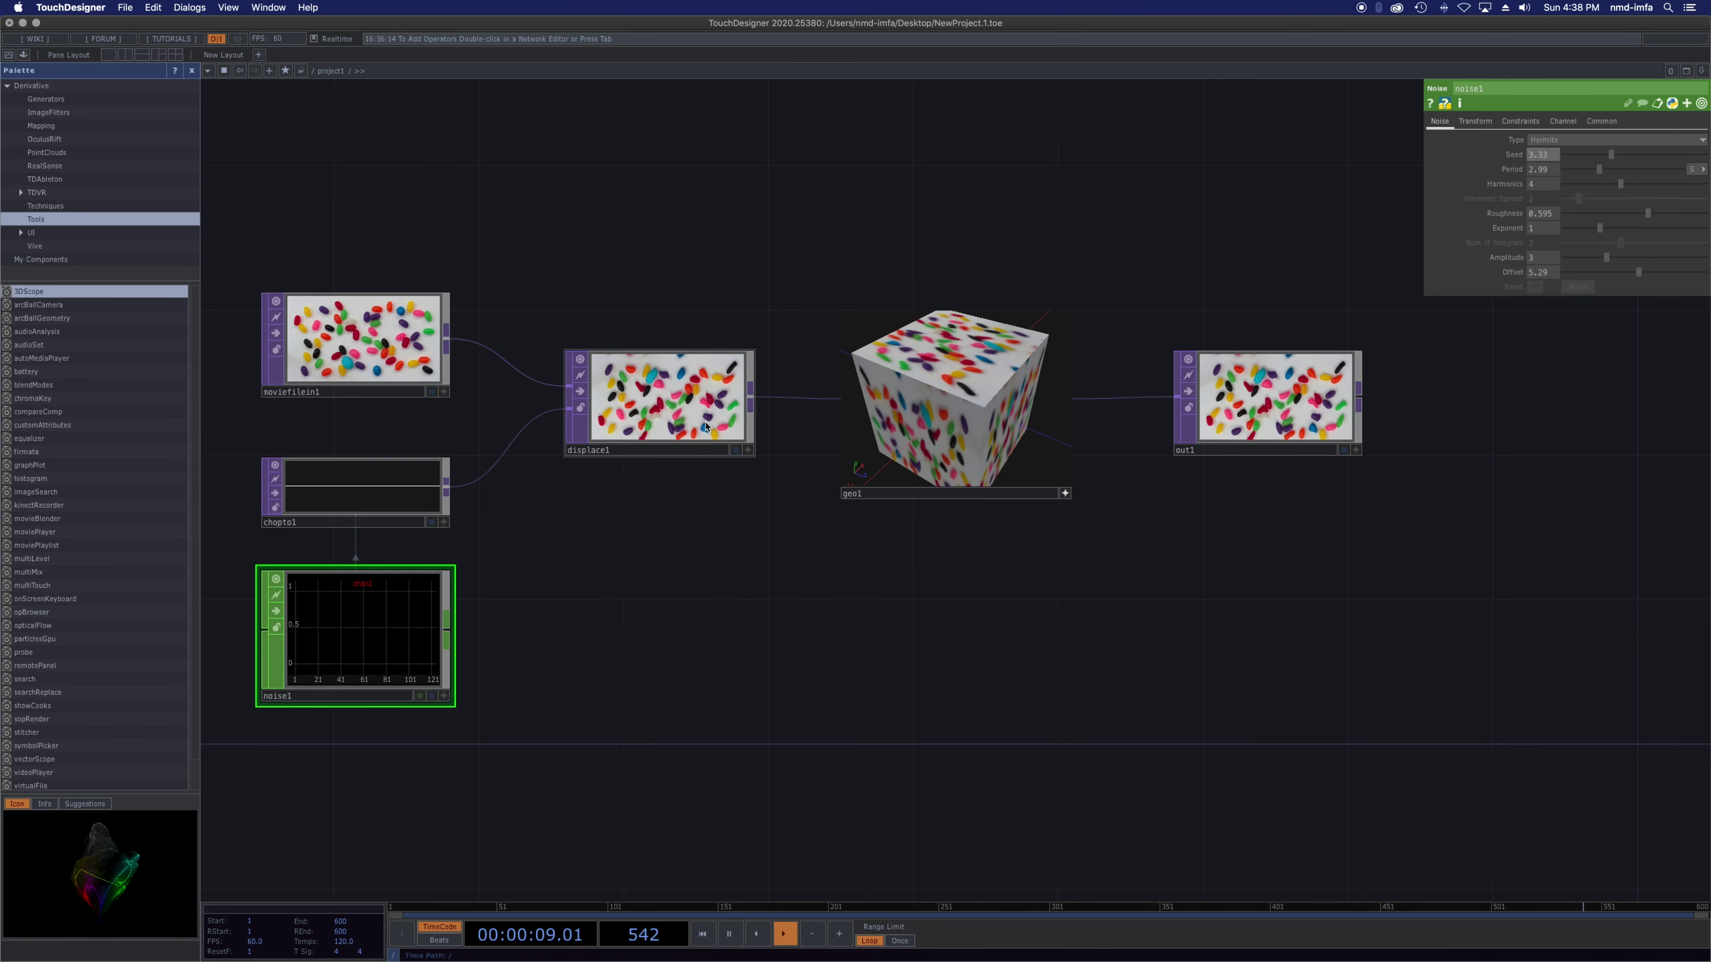
- Review the parameters of displace1, moviefilein1, chopto1 and noise1 in turn
{"action": "left_click", "coordinate": [663, 404]}
{"action": "left_click", "coordinate": [377, 353]}
{"action": "left_click", "coordinate": [318, 510]}
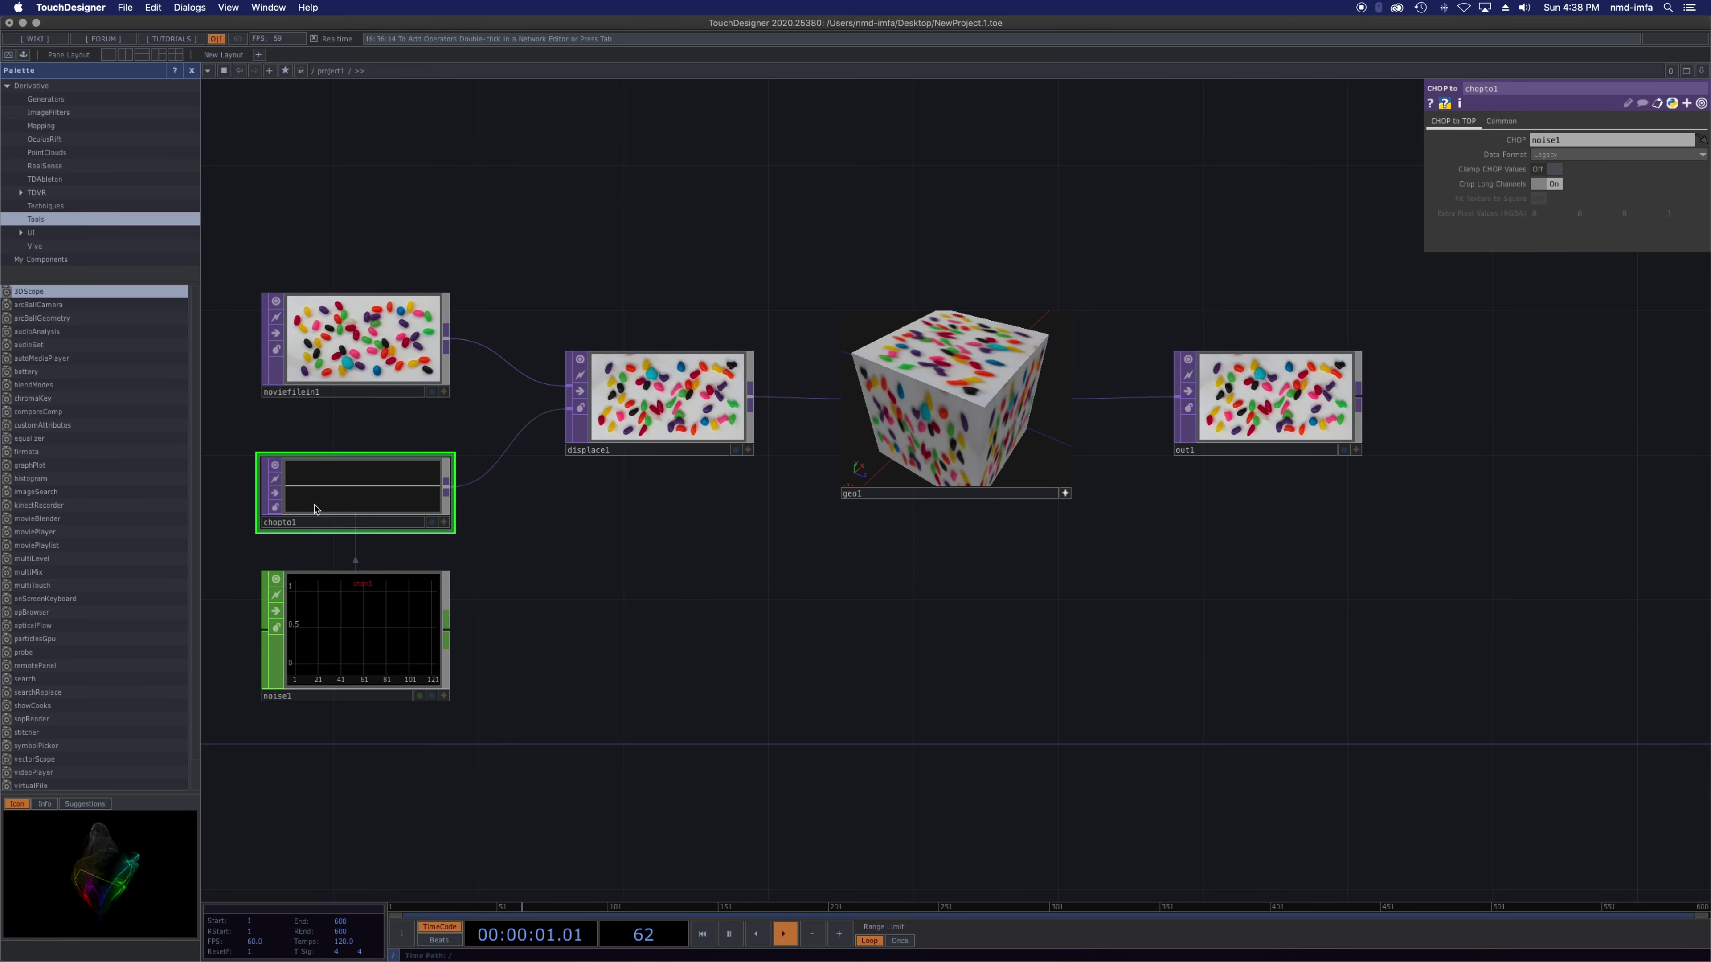
{"action": "left_click", "coordinate": [362, 664]}
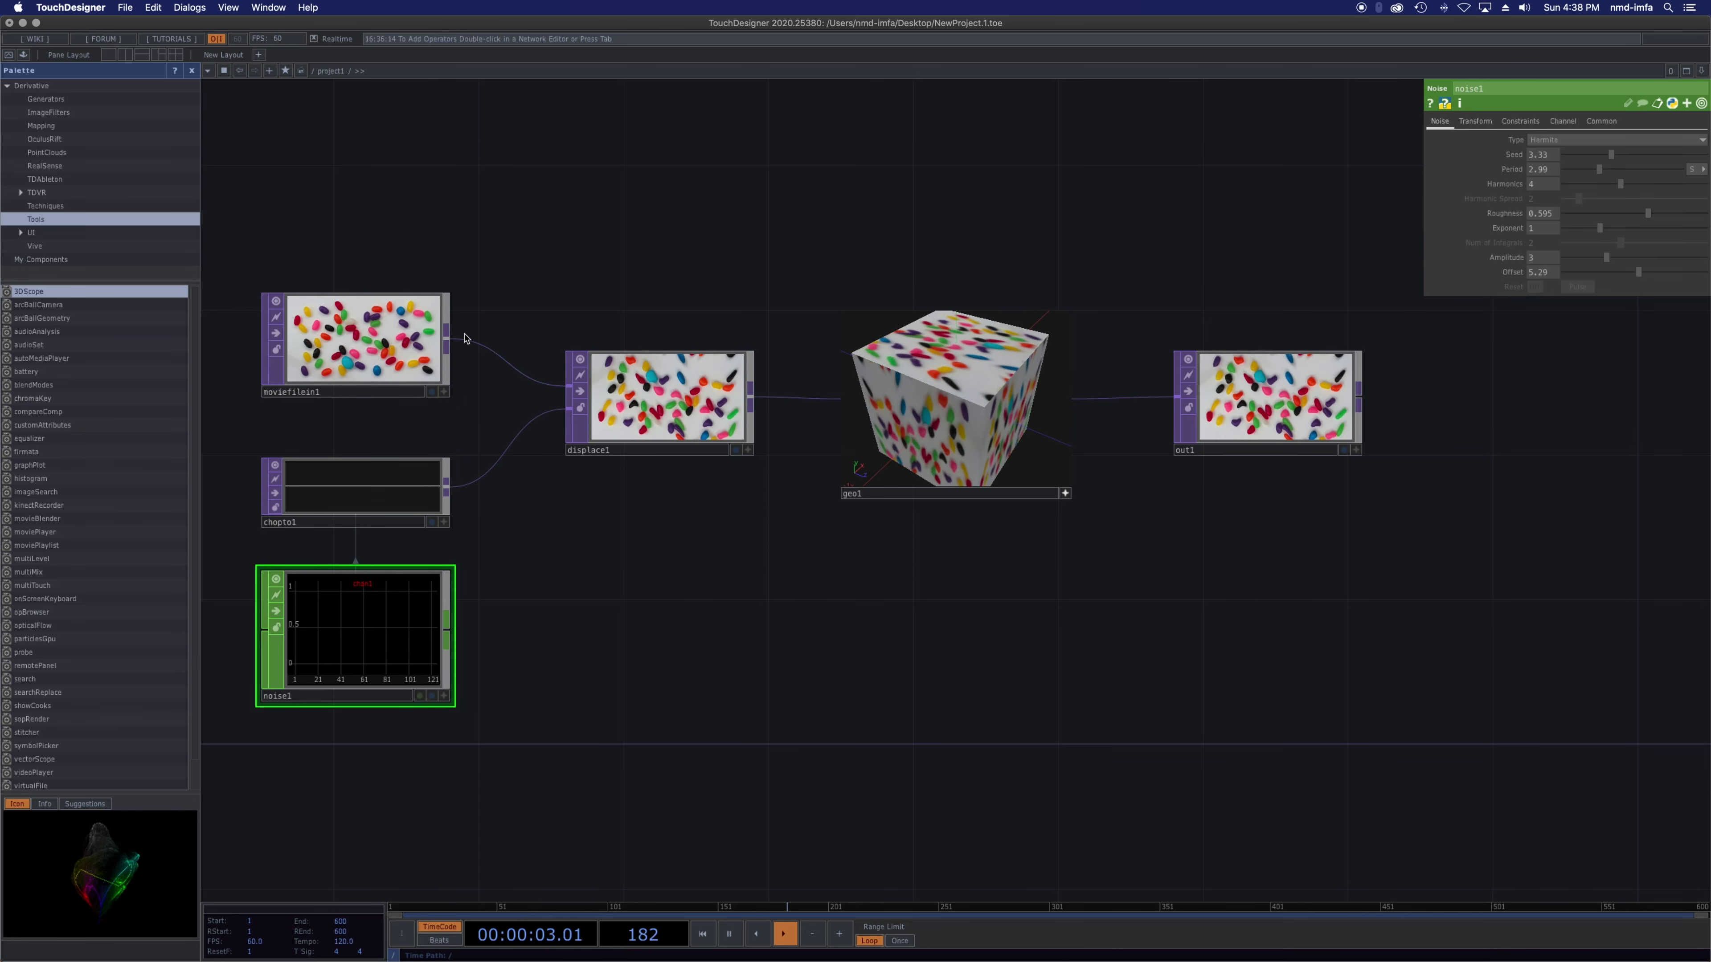
{"action": "left_click", "coordinate": [332, 340]}
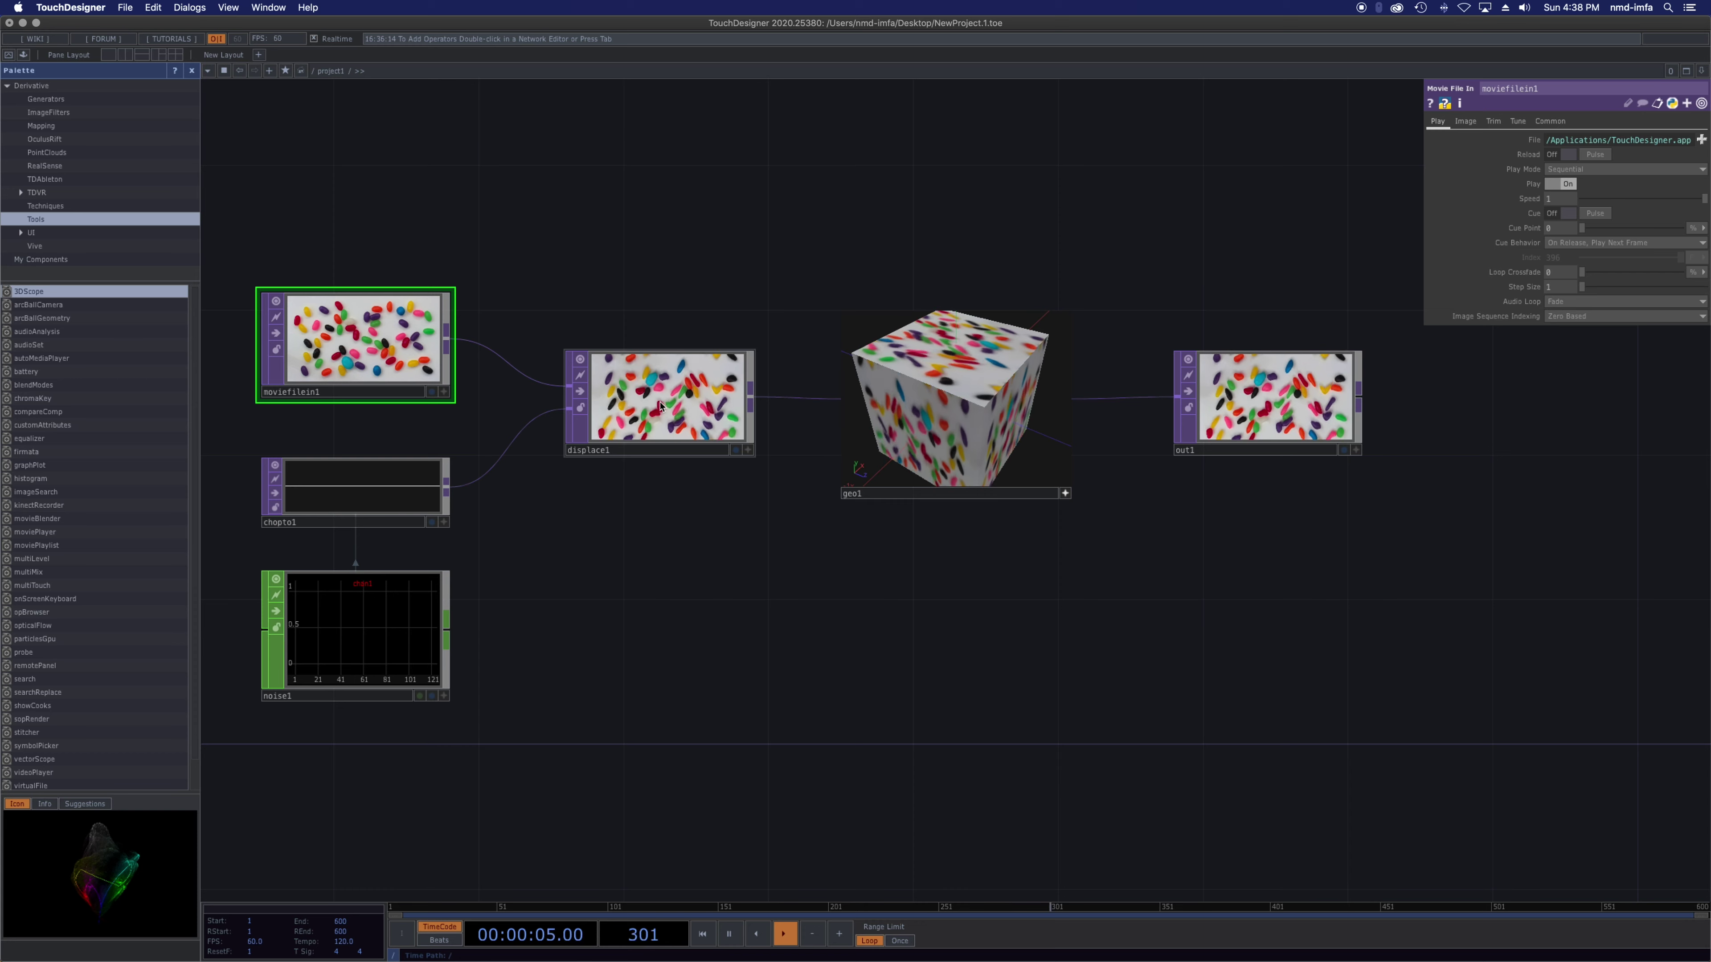
- View the parameters of moviefilein1 in a separate floating window and close it again
{"action": "left_click", "coordinate": [660, 404]}
{"action": "left_click", "coordinate": [329, 305]}
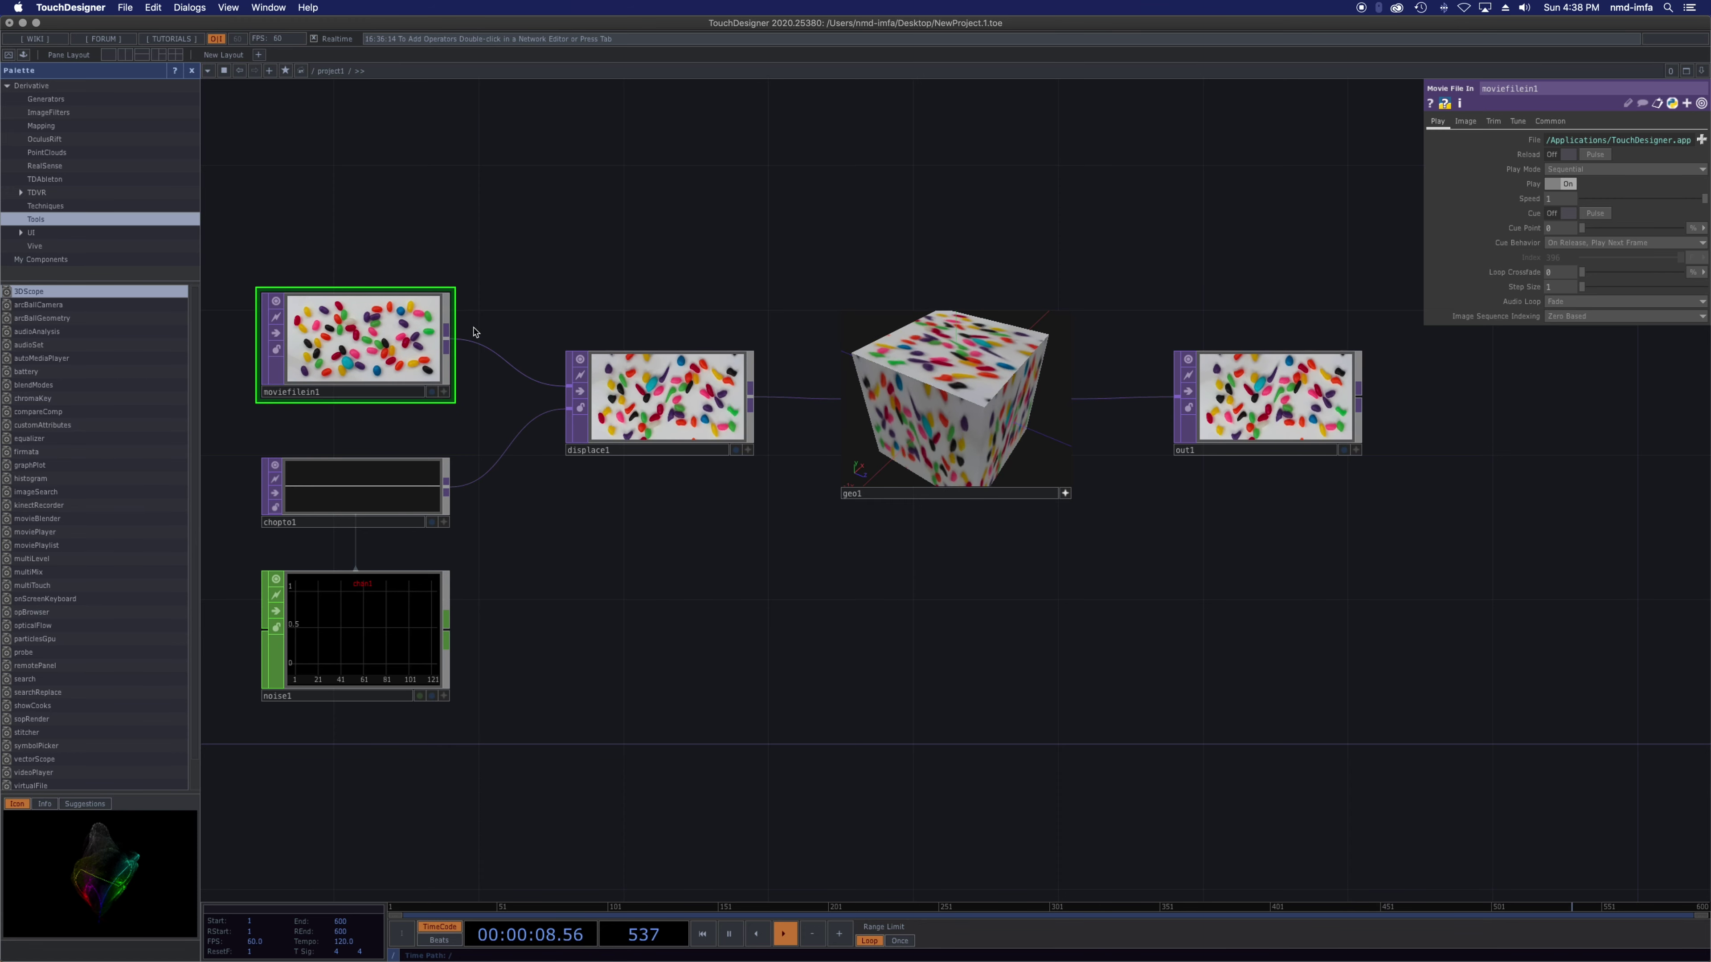
{"action": "right_click", "coordinate": [448, 394]}
{"action": "left_click", "coordinate": [471, 331]}
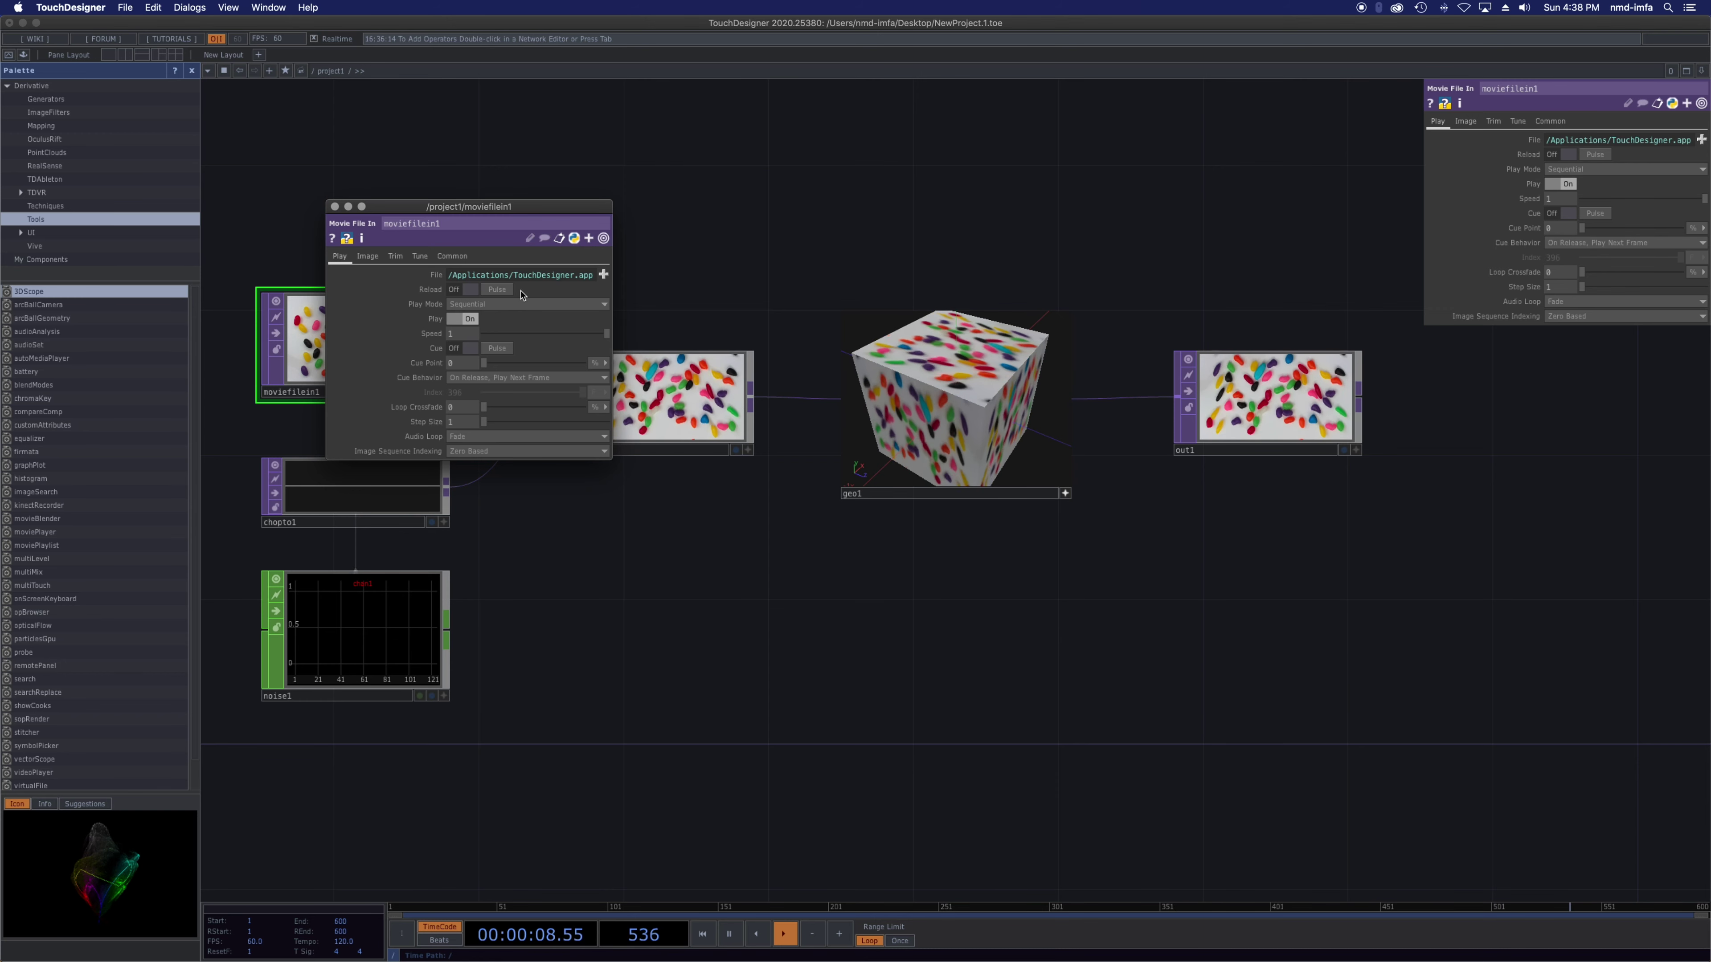
{"action": "left_click", "coordinate": [334, 208]}
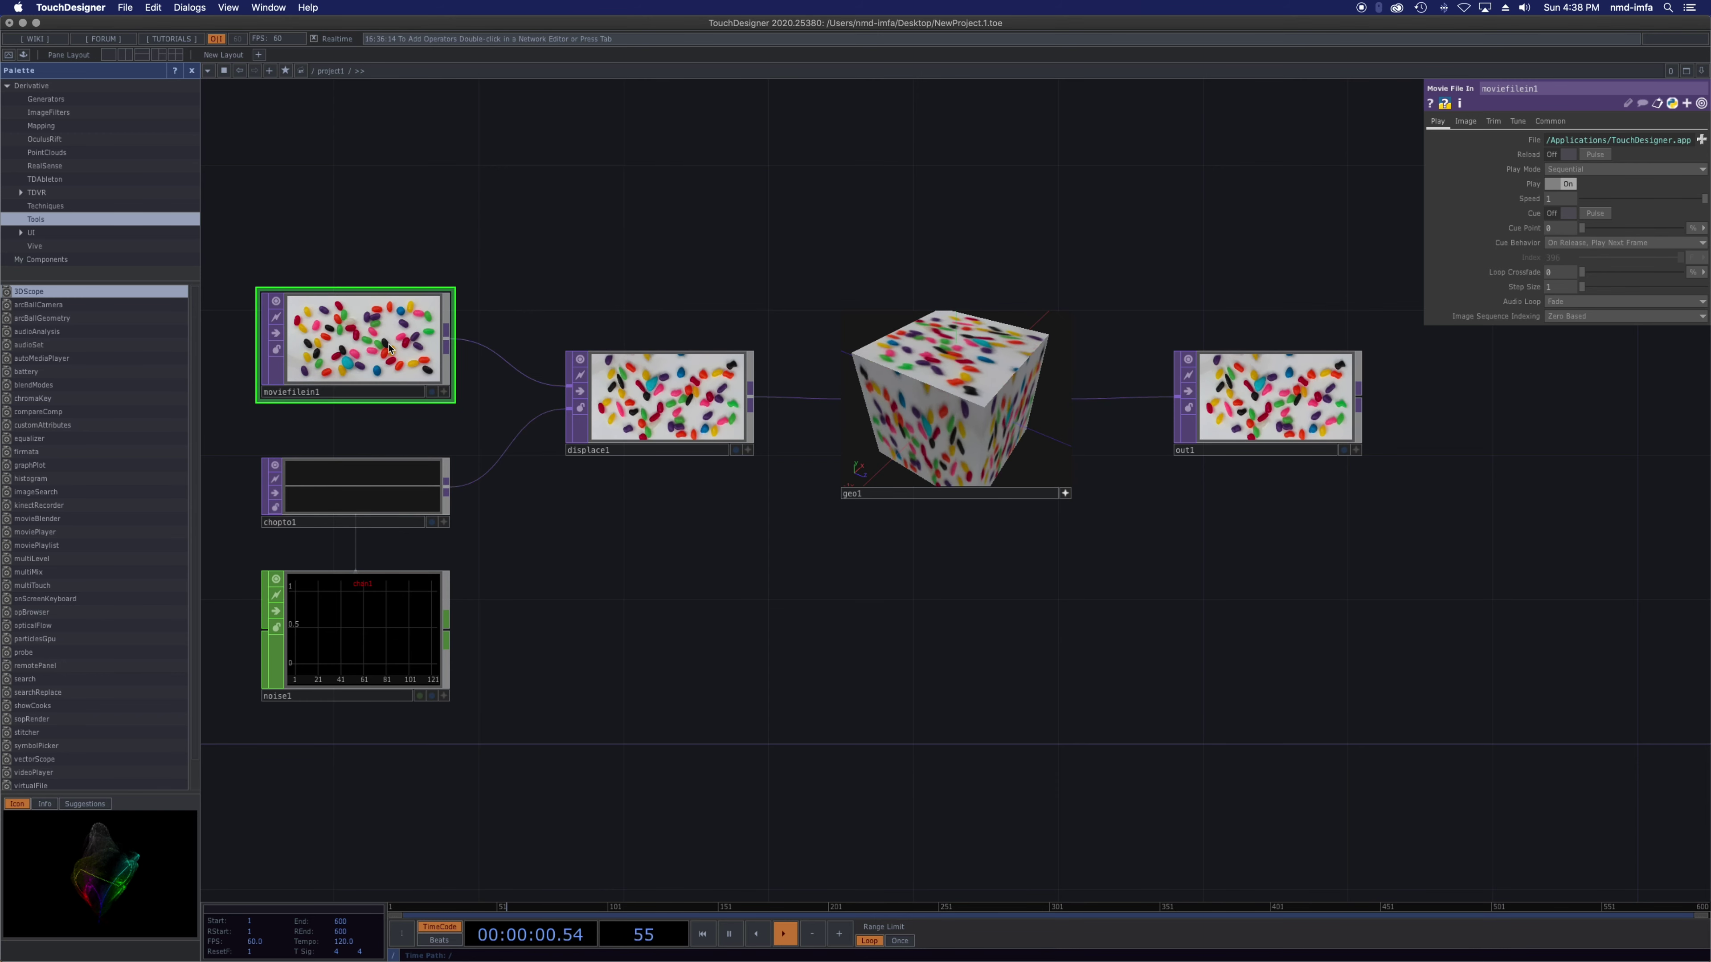
{"action": "right_click", "coordinate": [447, 320]}
{"action": "left_click", "coordinate": [465, 330]}
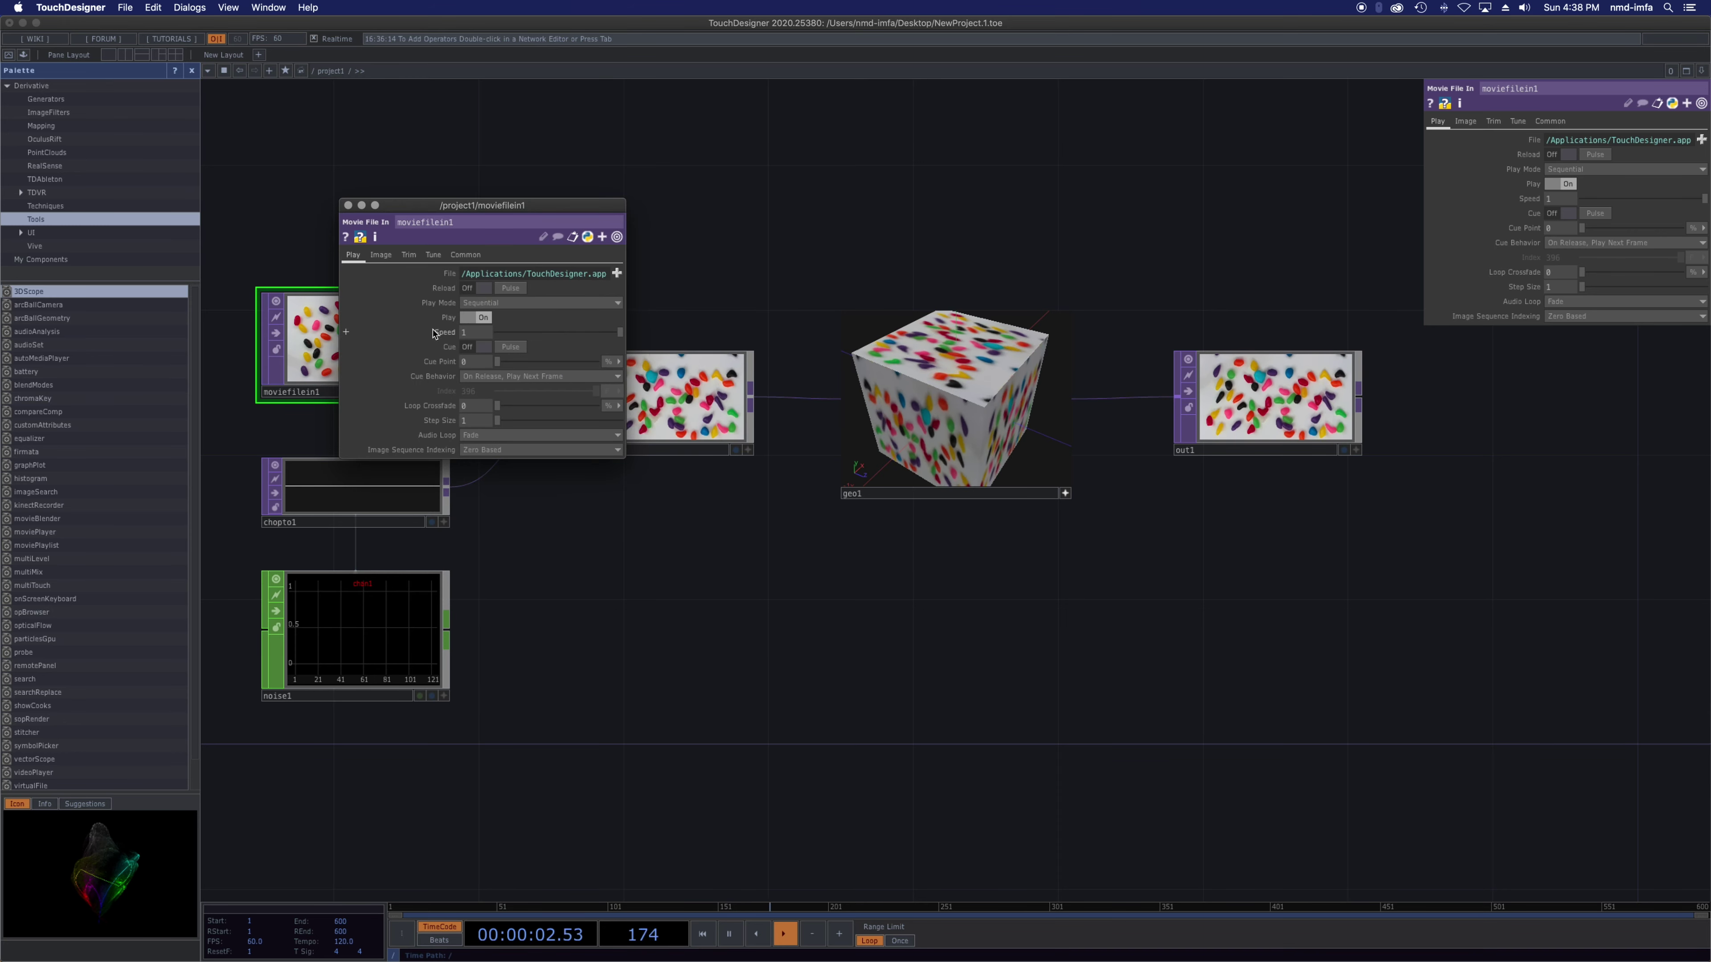
{"action": "left_click", "coordinate": [350, 207]}
{"action": "left_click_drag", "start_coordinate": [385, 210], "coordinate": [382, 230]}
{"action": "right_click", "coordinate": [376, 321]}
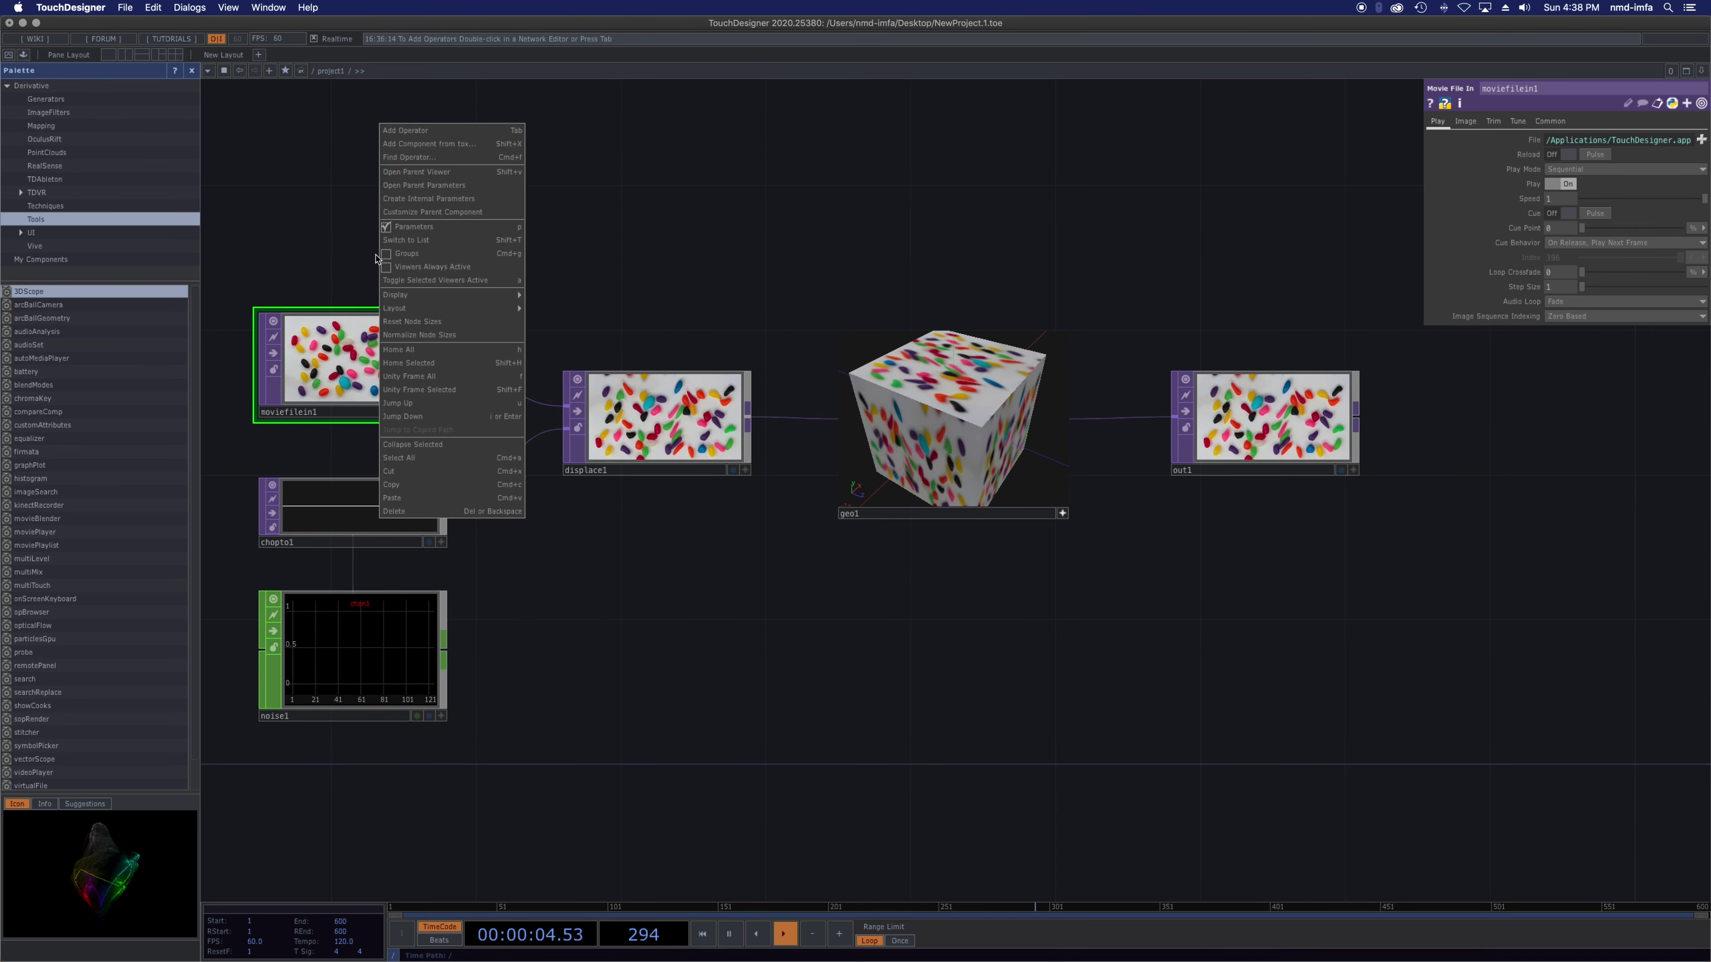
{"action": "left_click", "coordinate": [309, 326]}
{"action": "left_click", "coordinate": [350, 509]}
- Browse for a new moviefilein1 source file and preview Banana.tif, Count.mov and Jellybeans.1.jpg in the Map samples folder
{"action": "left_click", "coordinate": [350, 360]}
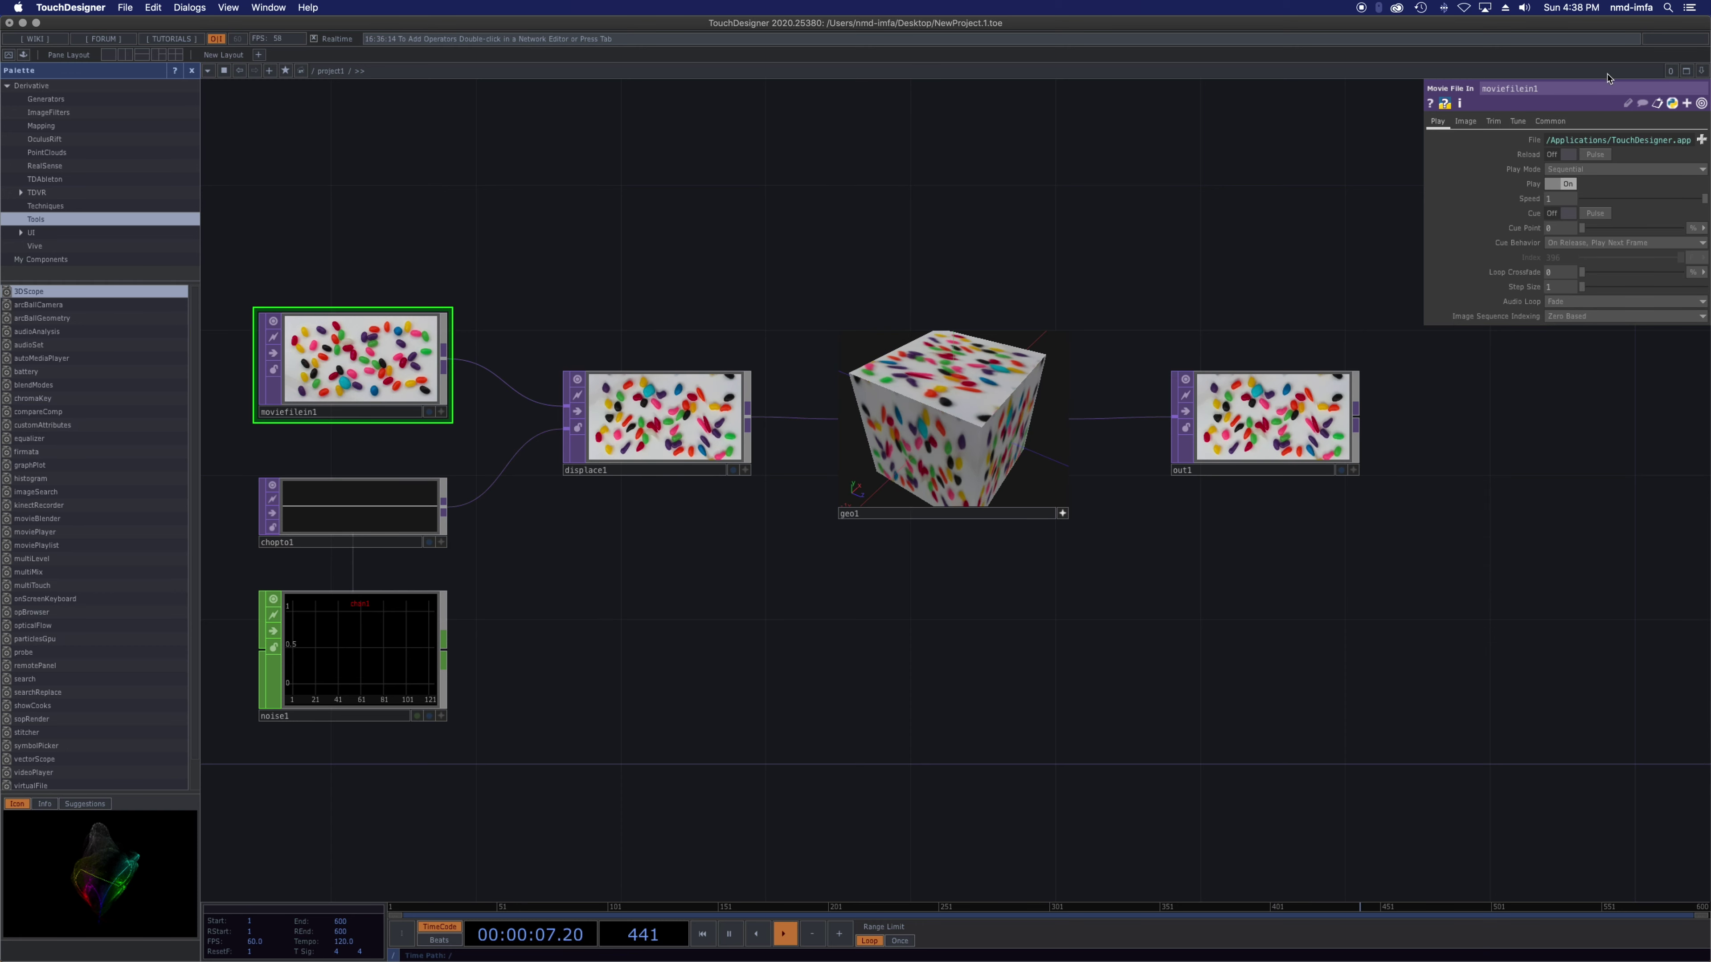
{"action": "left_click", "coordinate": [1700, 139]}
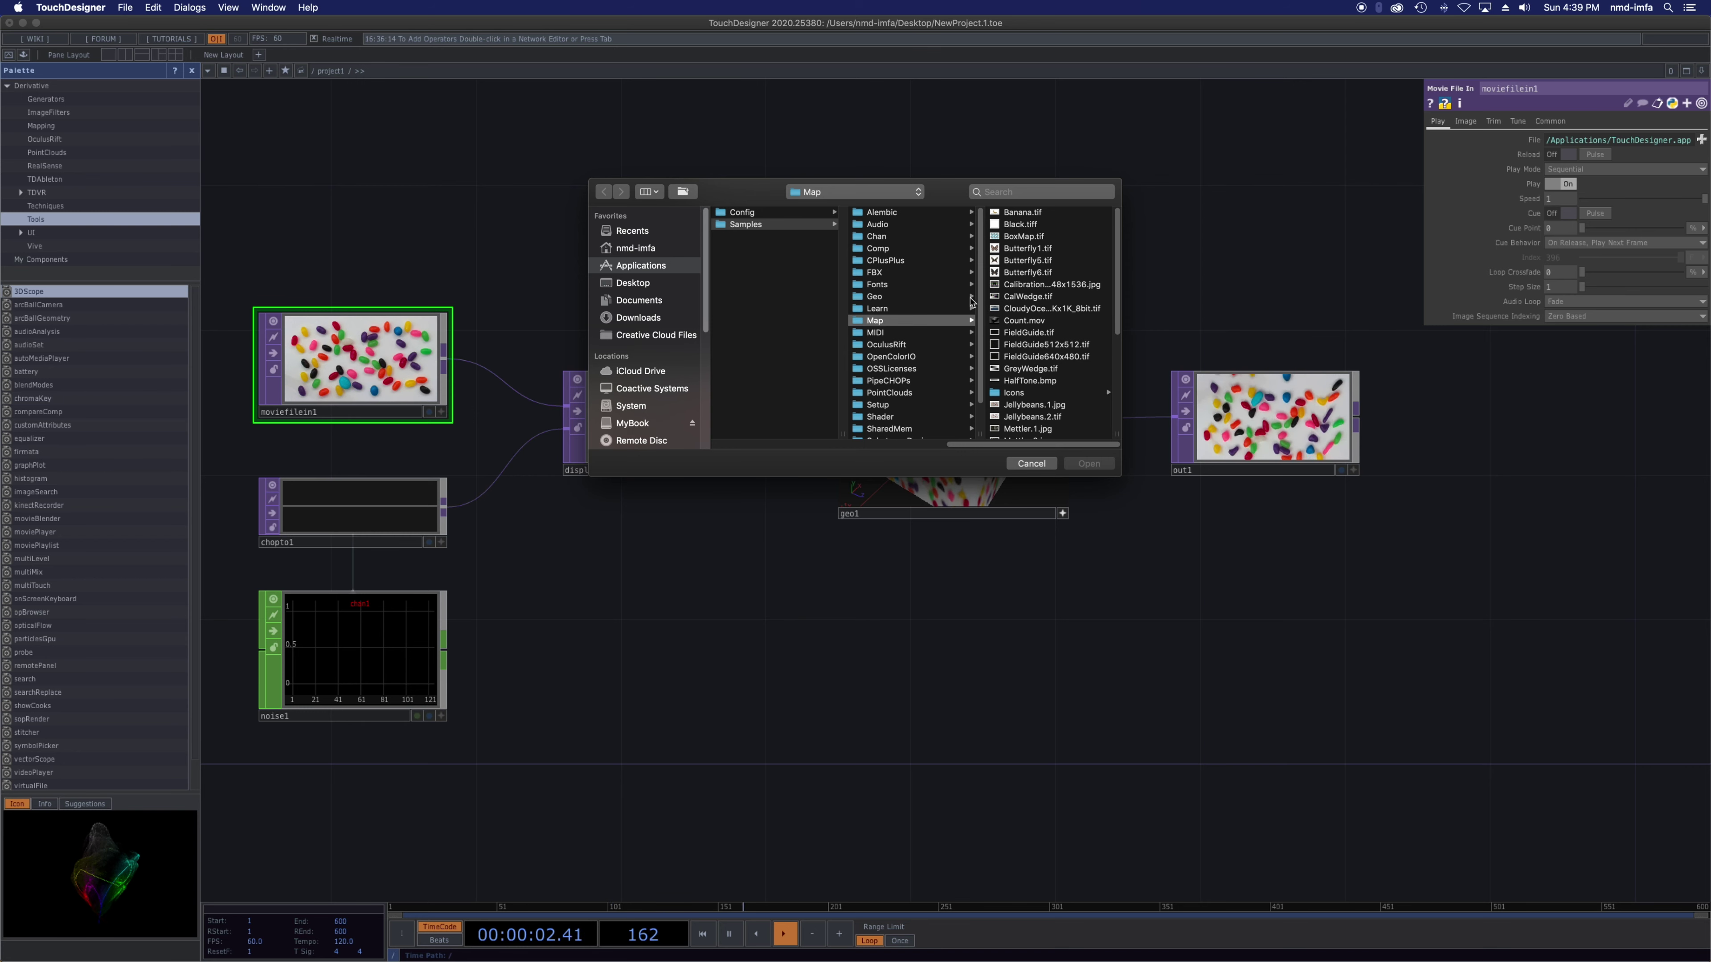
{"action": "left_click_drag", "start_coordinate": [1118, 473], "coordinate": [1273, 606]}
{"action": "left_click", "coordinate": [1195, 309]}
{"action": "left_click", "coordinate": [1046, 271]}
{"action": "left_click", "coordinate": [1041, 213]}
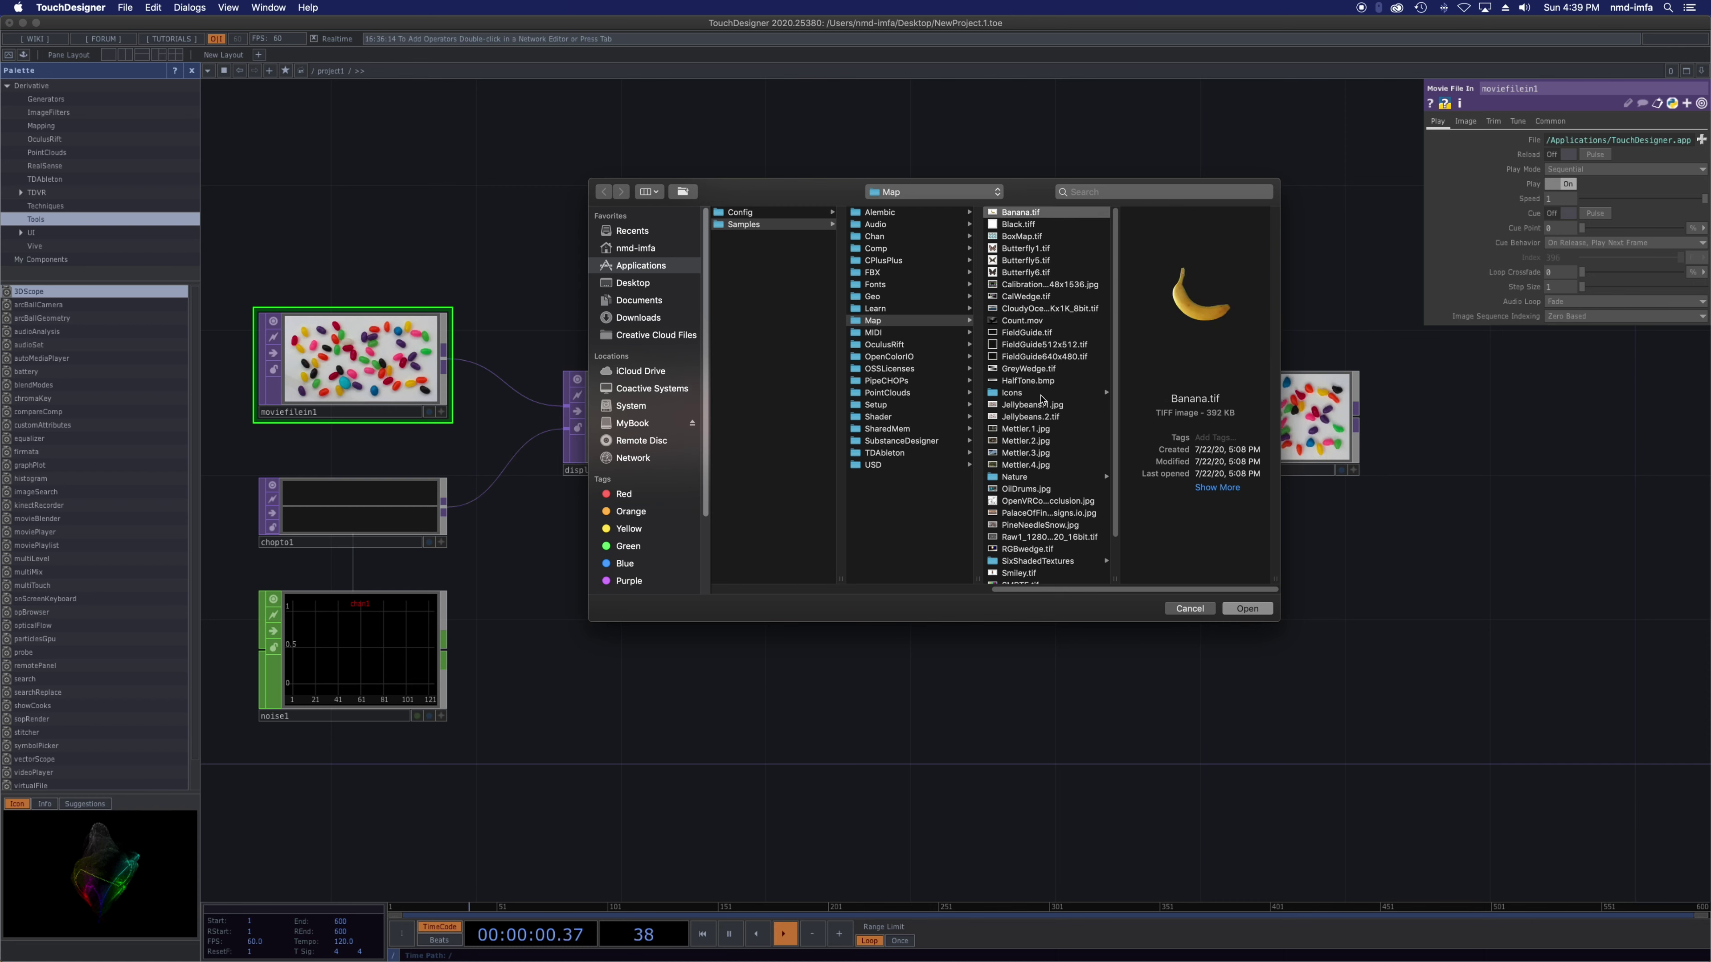
{"action": "left_click", "coordinate": [1030, 321]}
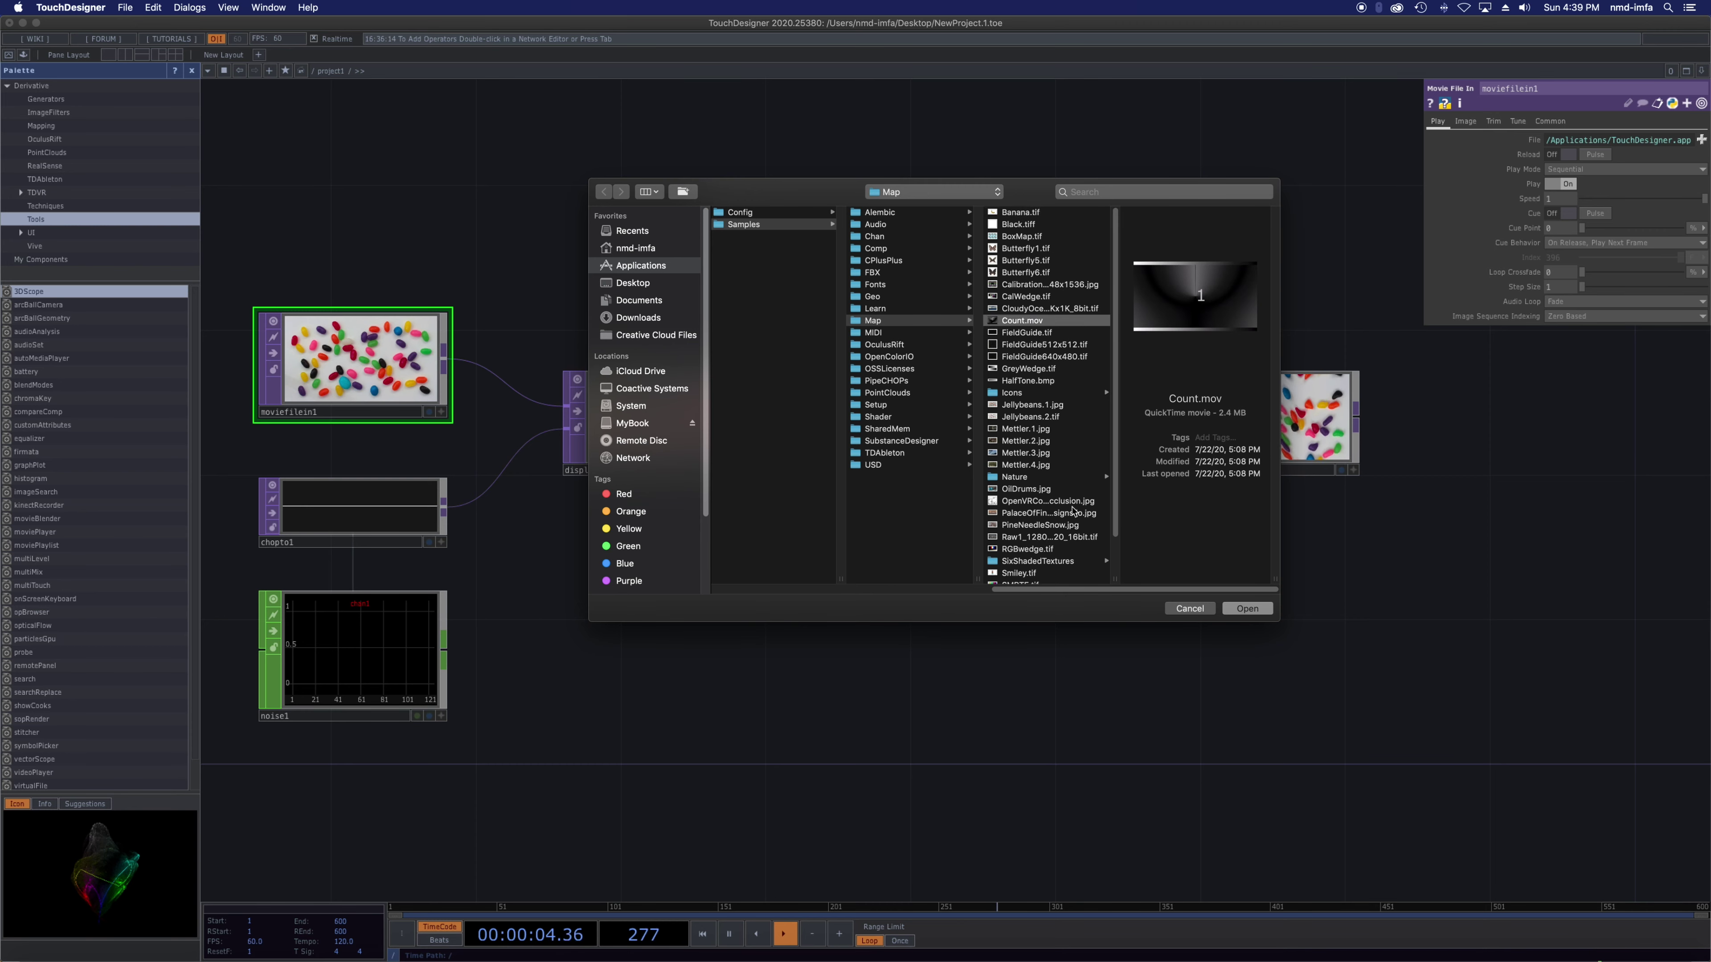
{"action": "scroll", "coordinate": [1070, 516], "scroll_direction": "down", "scroll_amount": 3}
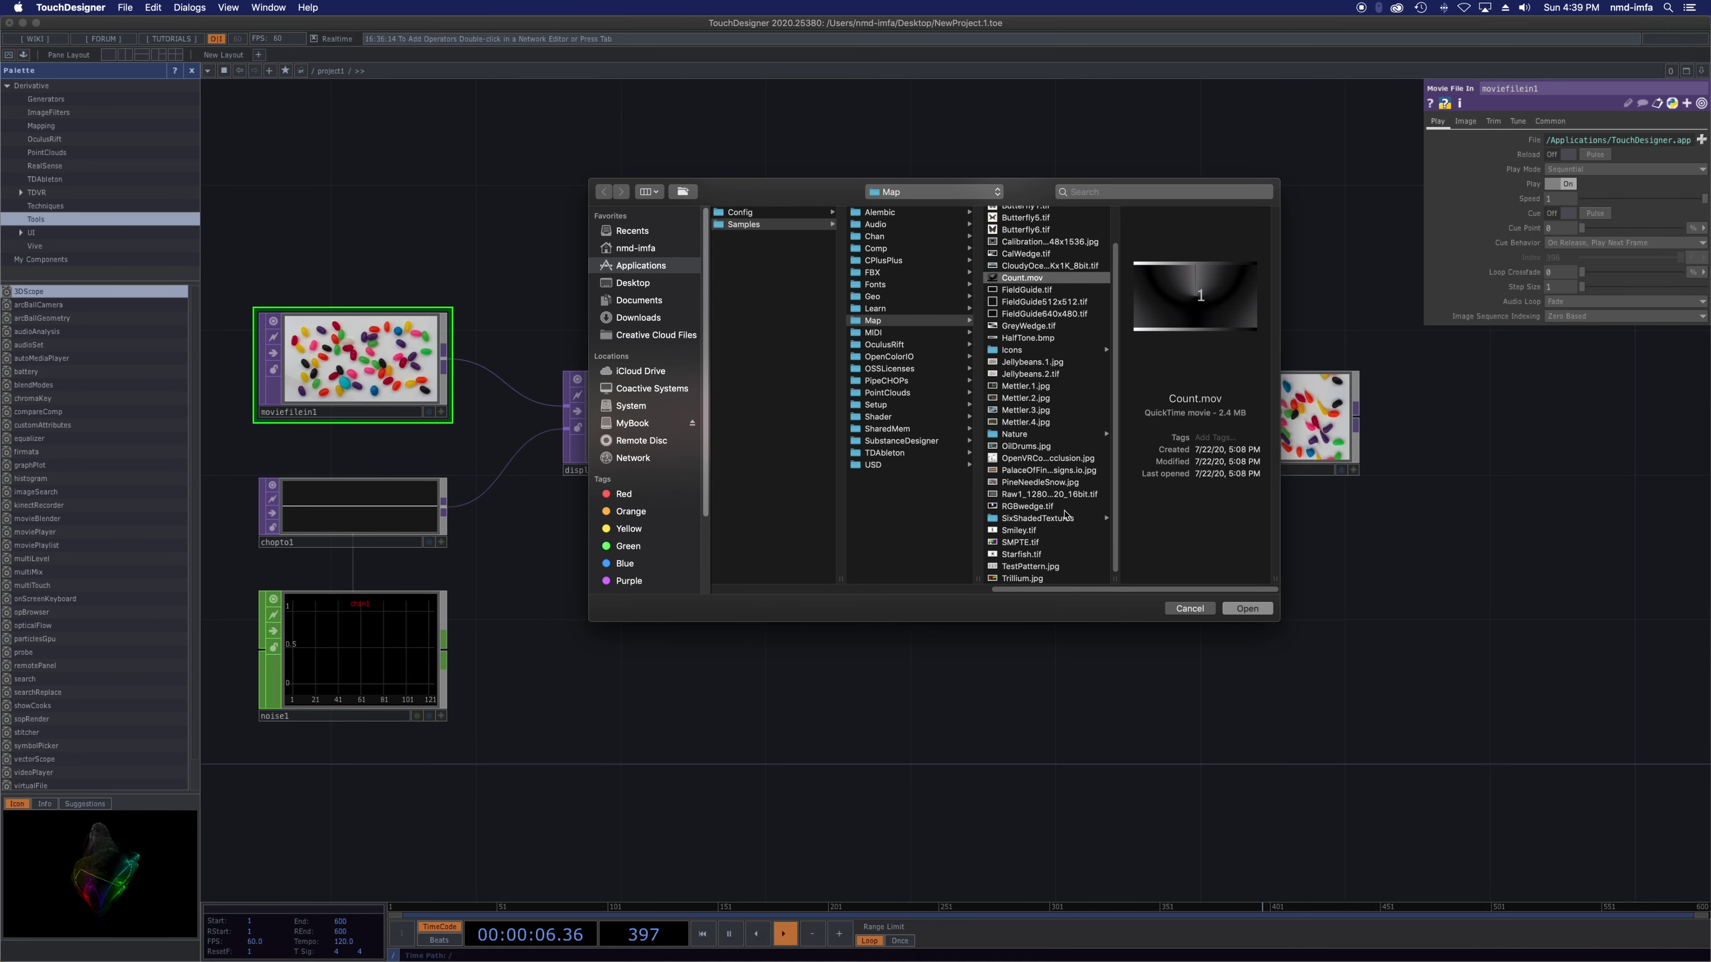
{"action": "scroll", "coordinate": [1065, 515], "scroll_direction": "up", "scroll_amount": 3}
{"action": "left_click", "coordinate": [1066, 406]}
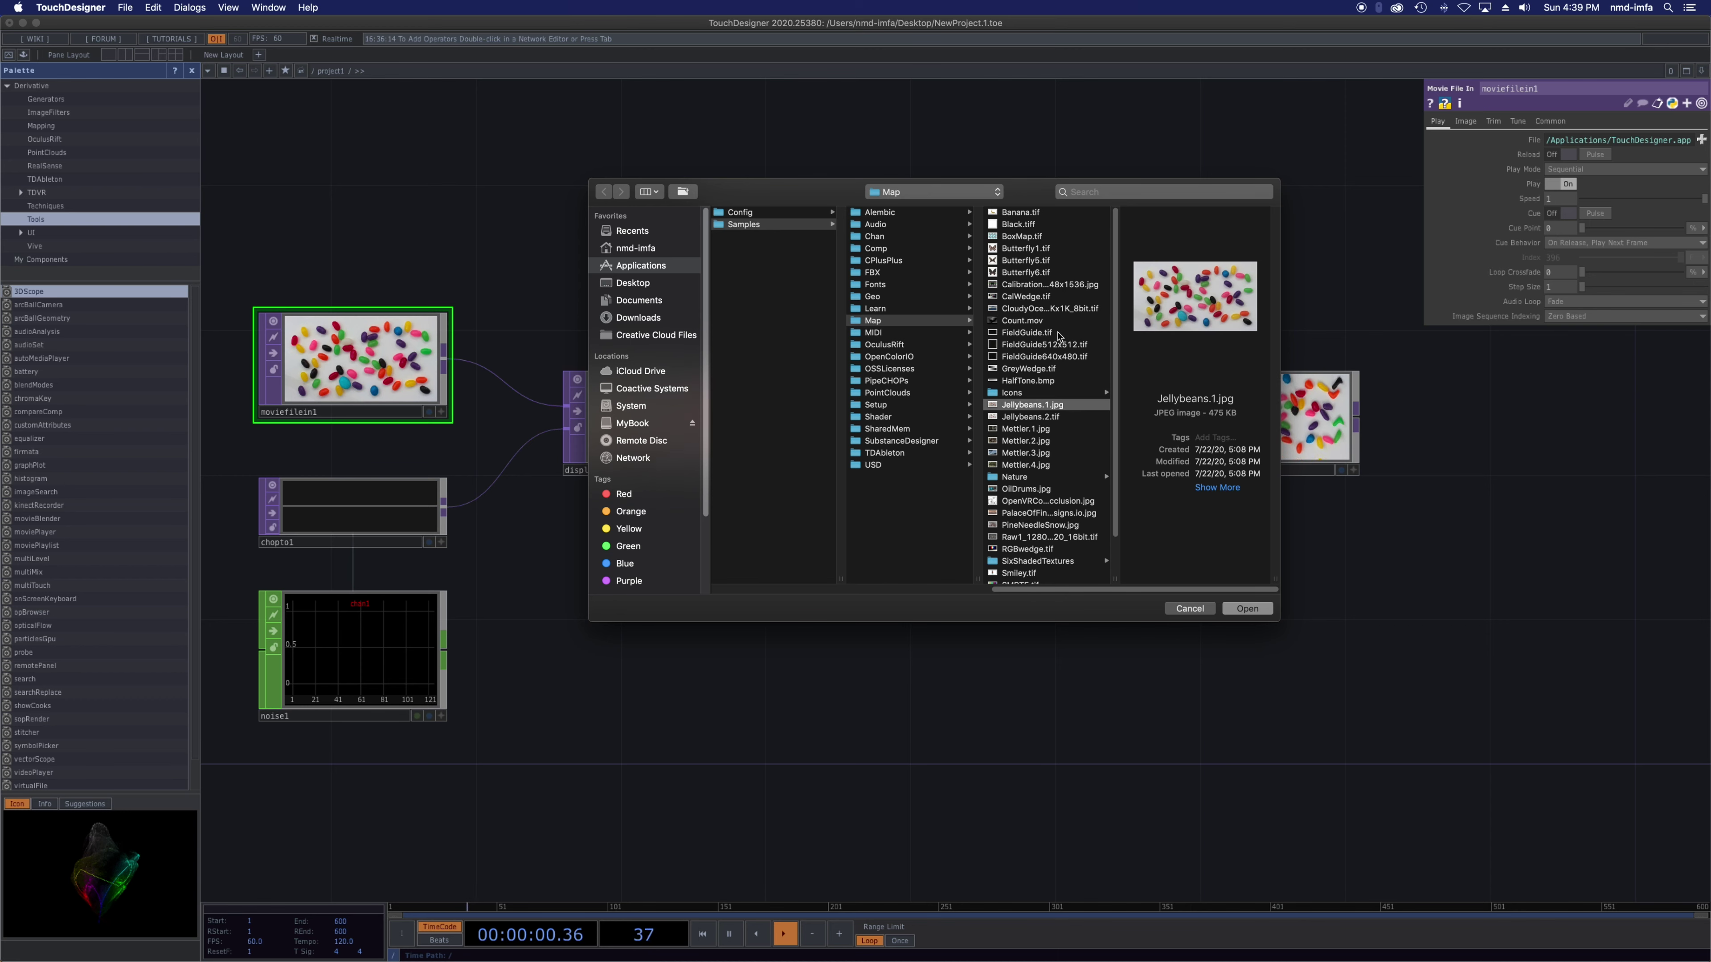
{"action": "left_click", "coordinate": [1044, 324]}
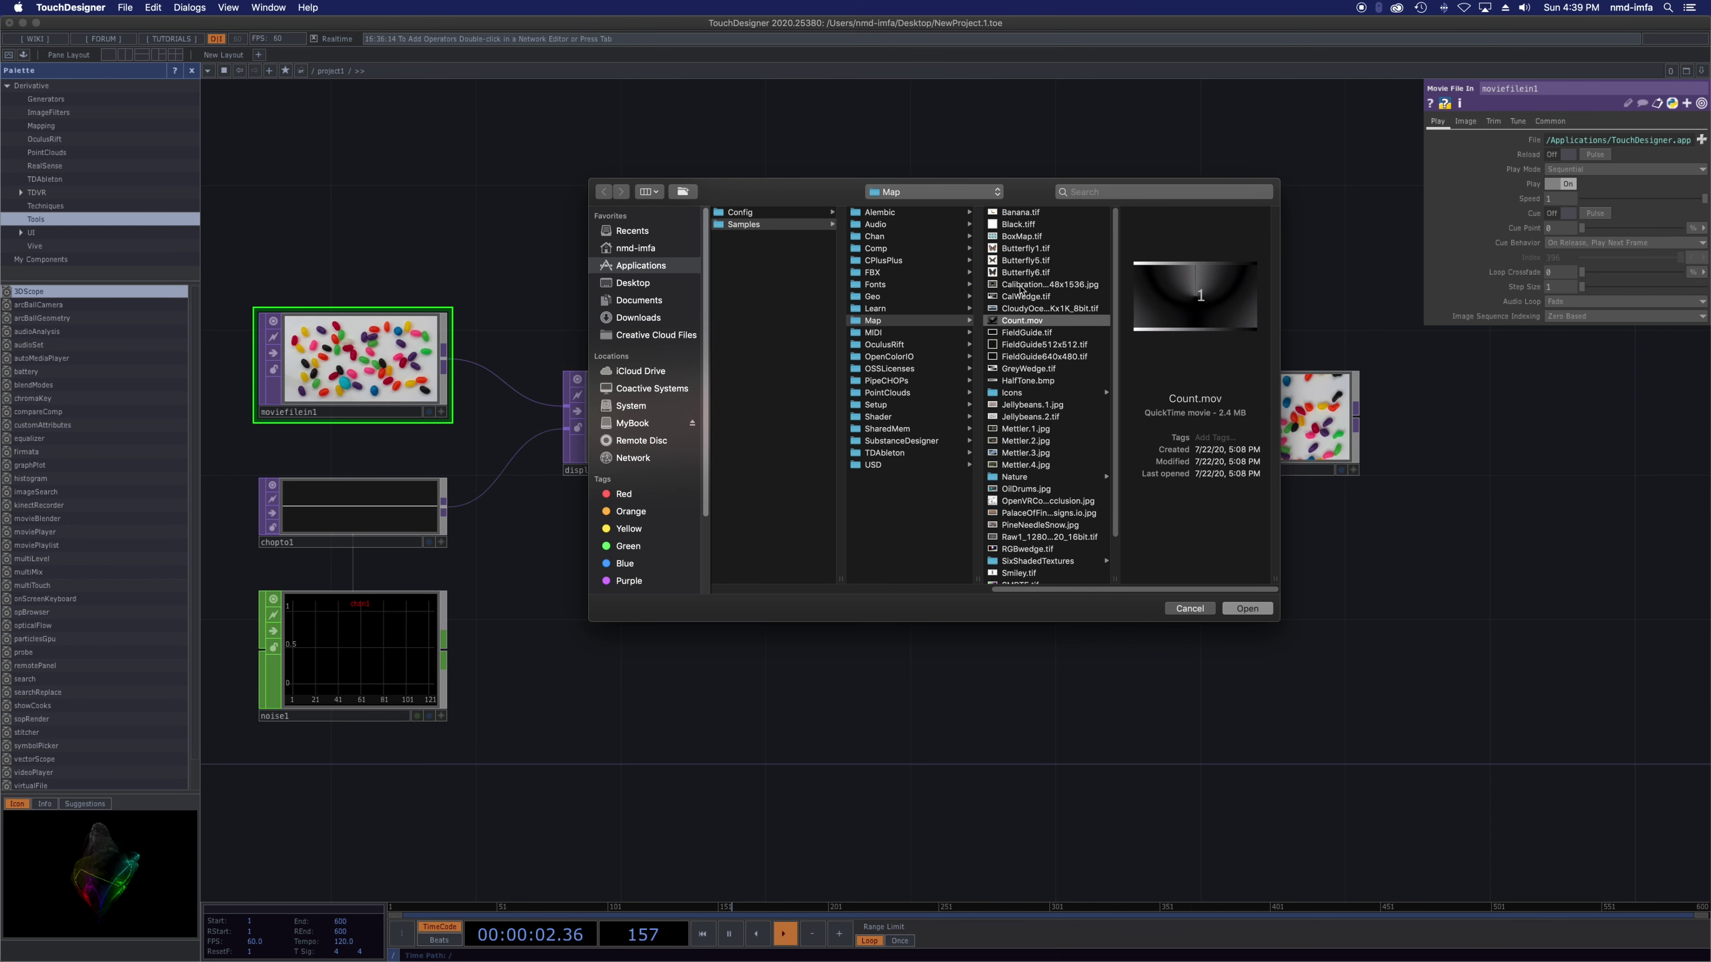
- Load Jellybeans.2.tif from the Map samples folder into moviefilein1
{"action": "scroll", "coordinate": [1021, 281], "scroll_direction": "down", "scroll_amount": 3}
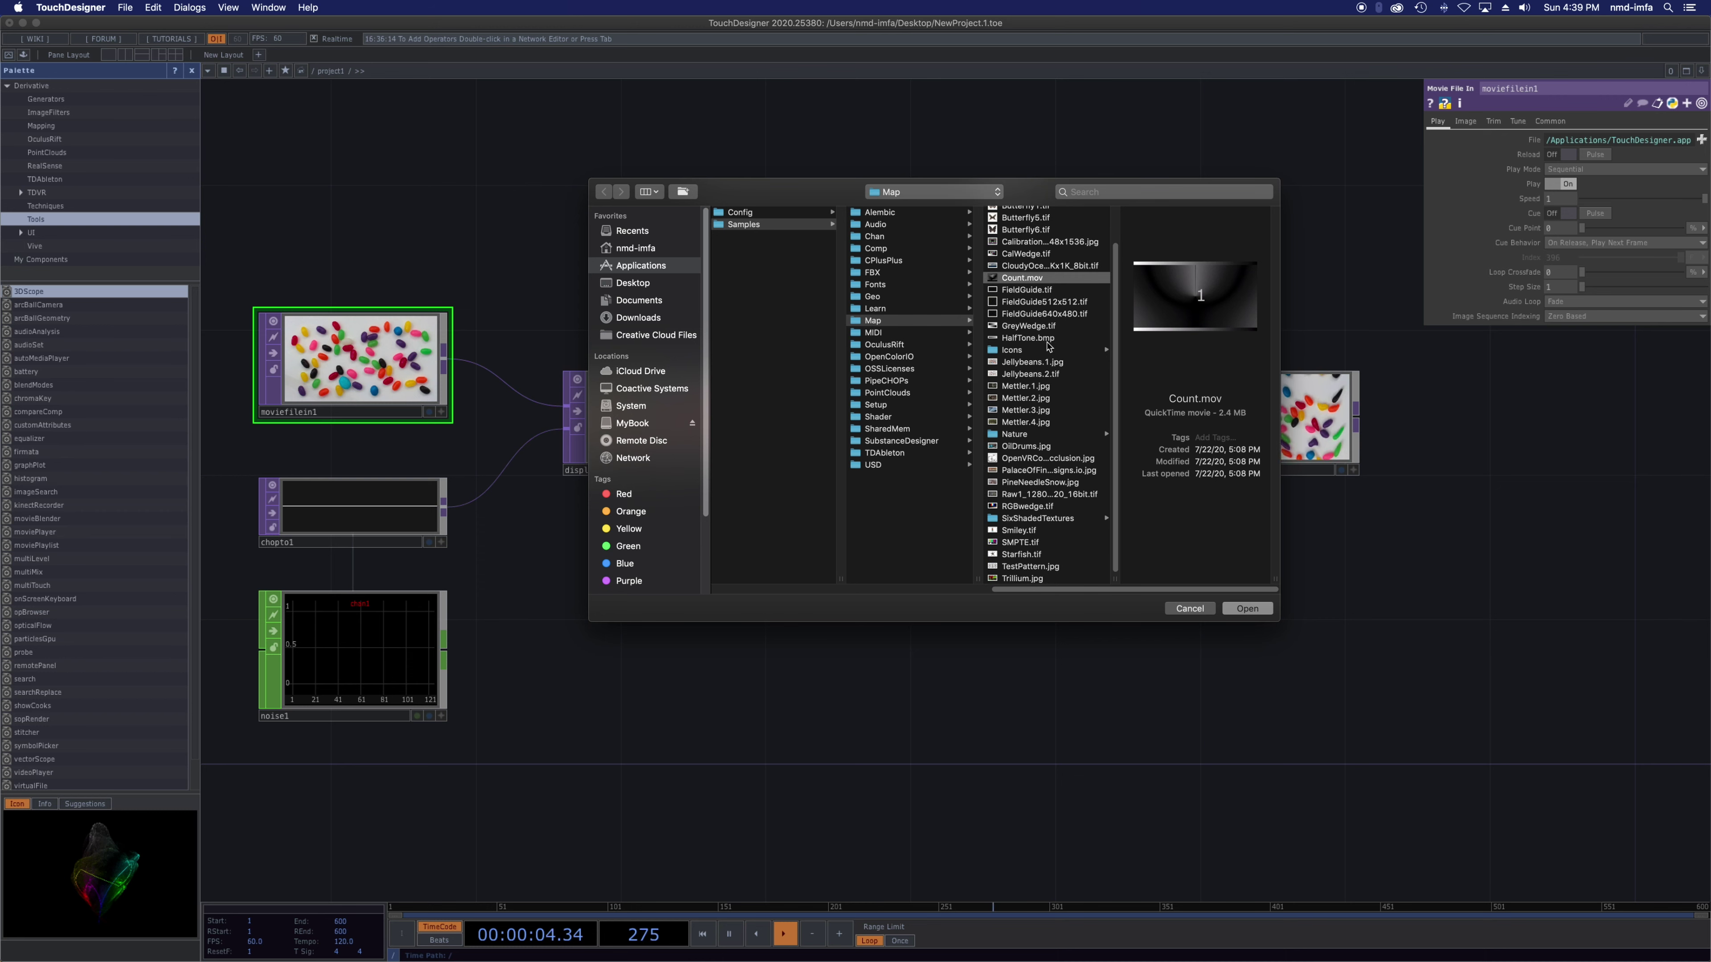
{"action": "left_click", "coordinate": [1043, 375]}
{"action": "left_click", "coordinate": [1045, 364]}
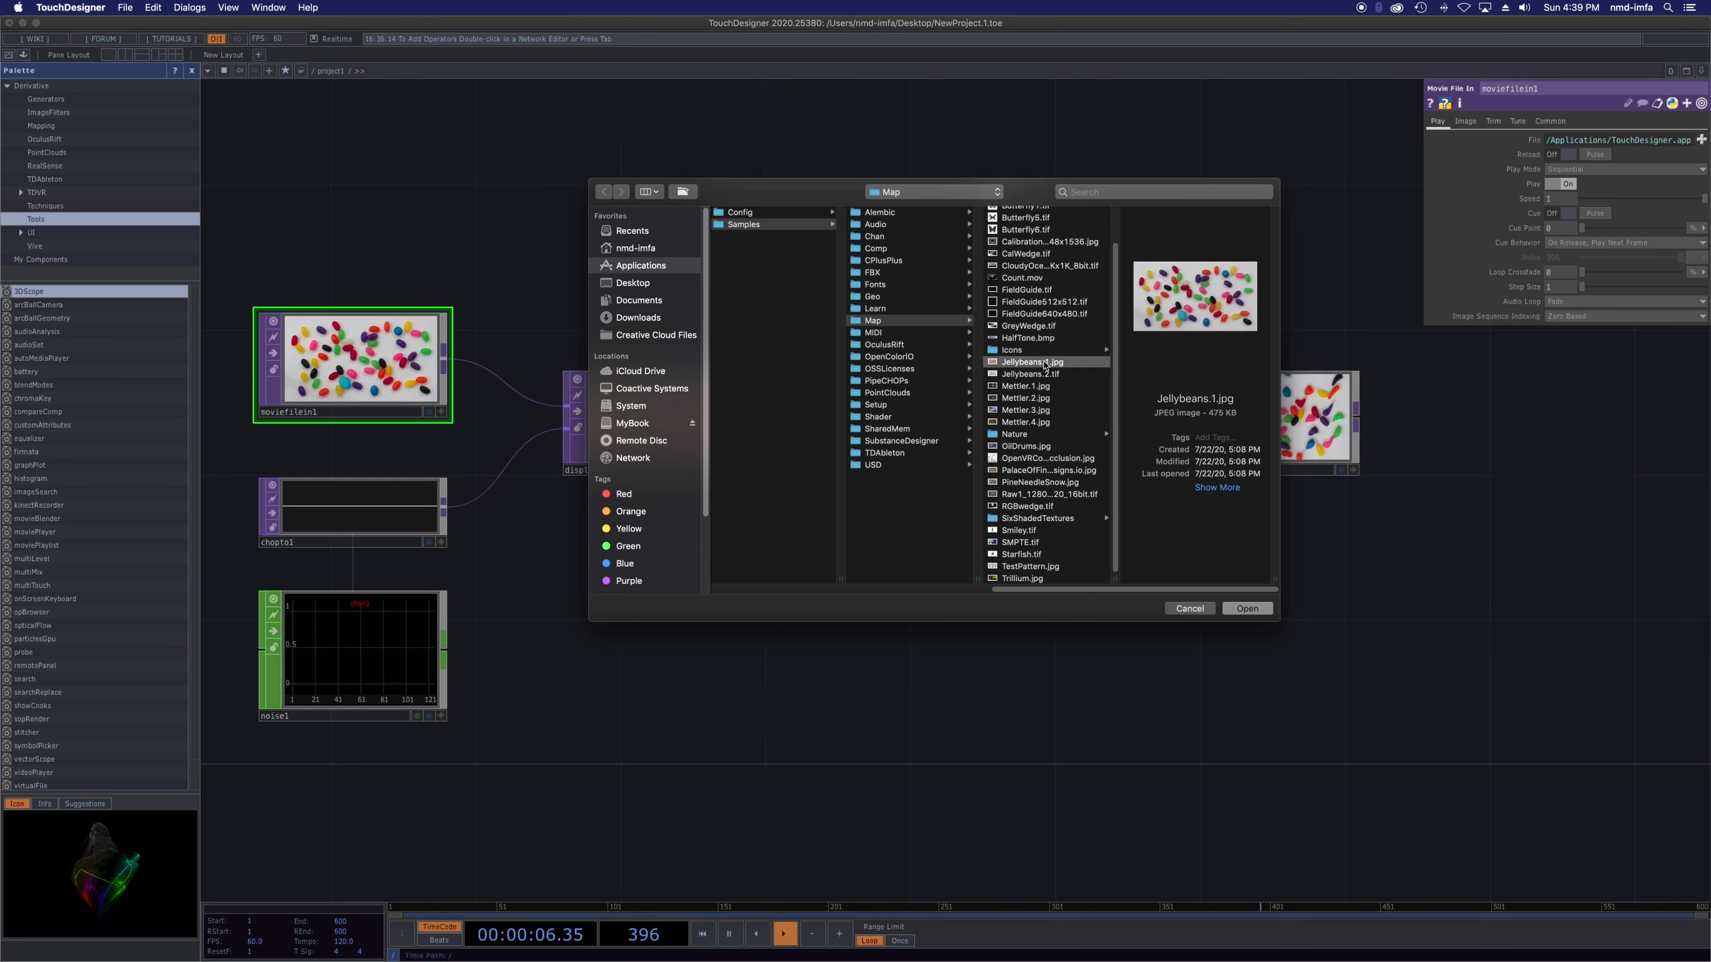
{"action": "left_click", "coordinate": [1042, 375]}
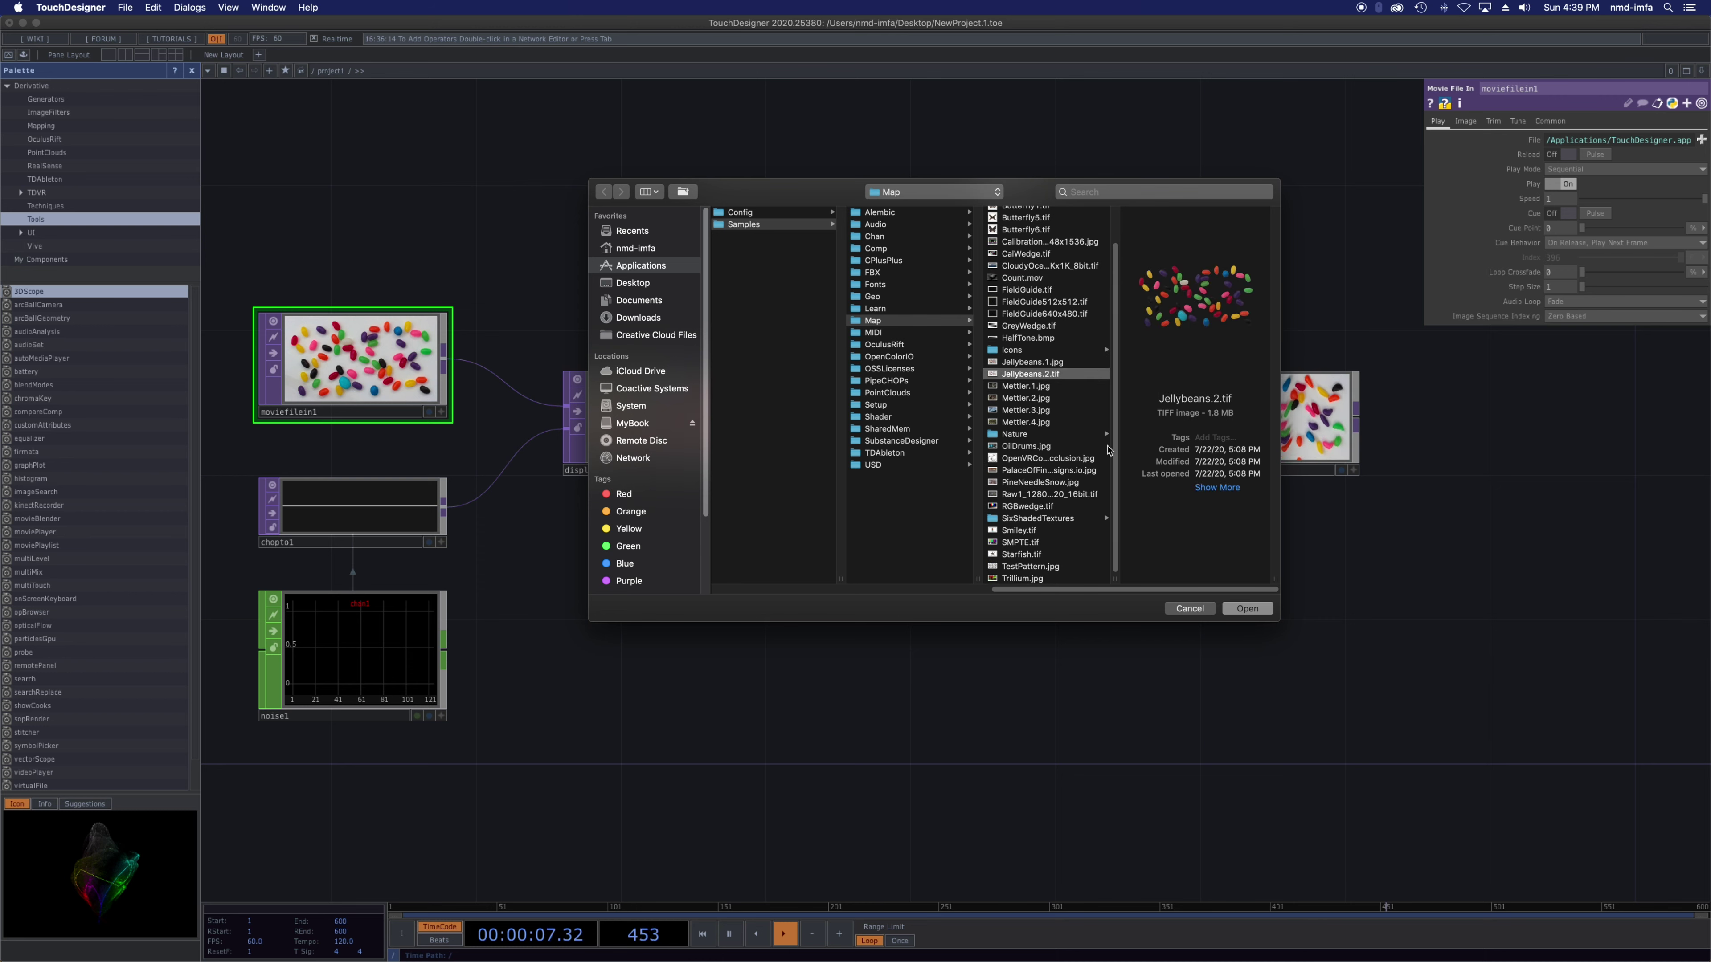
{"action": "left_click", "coordinate": [1246, 609]}
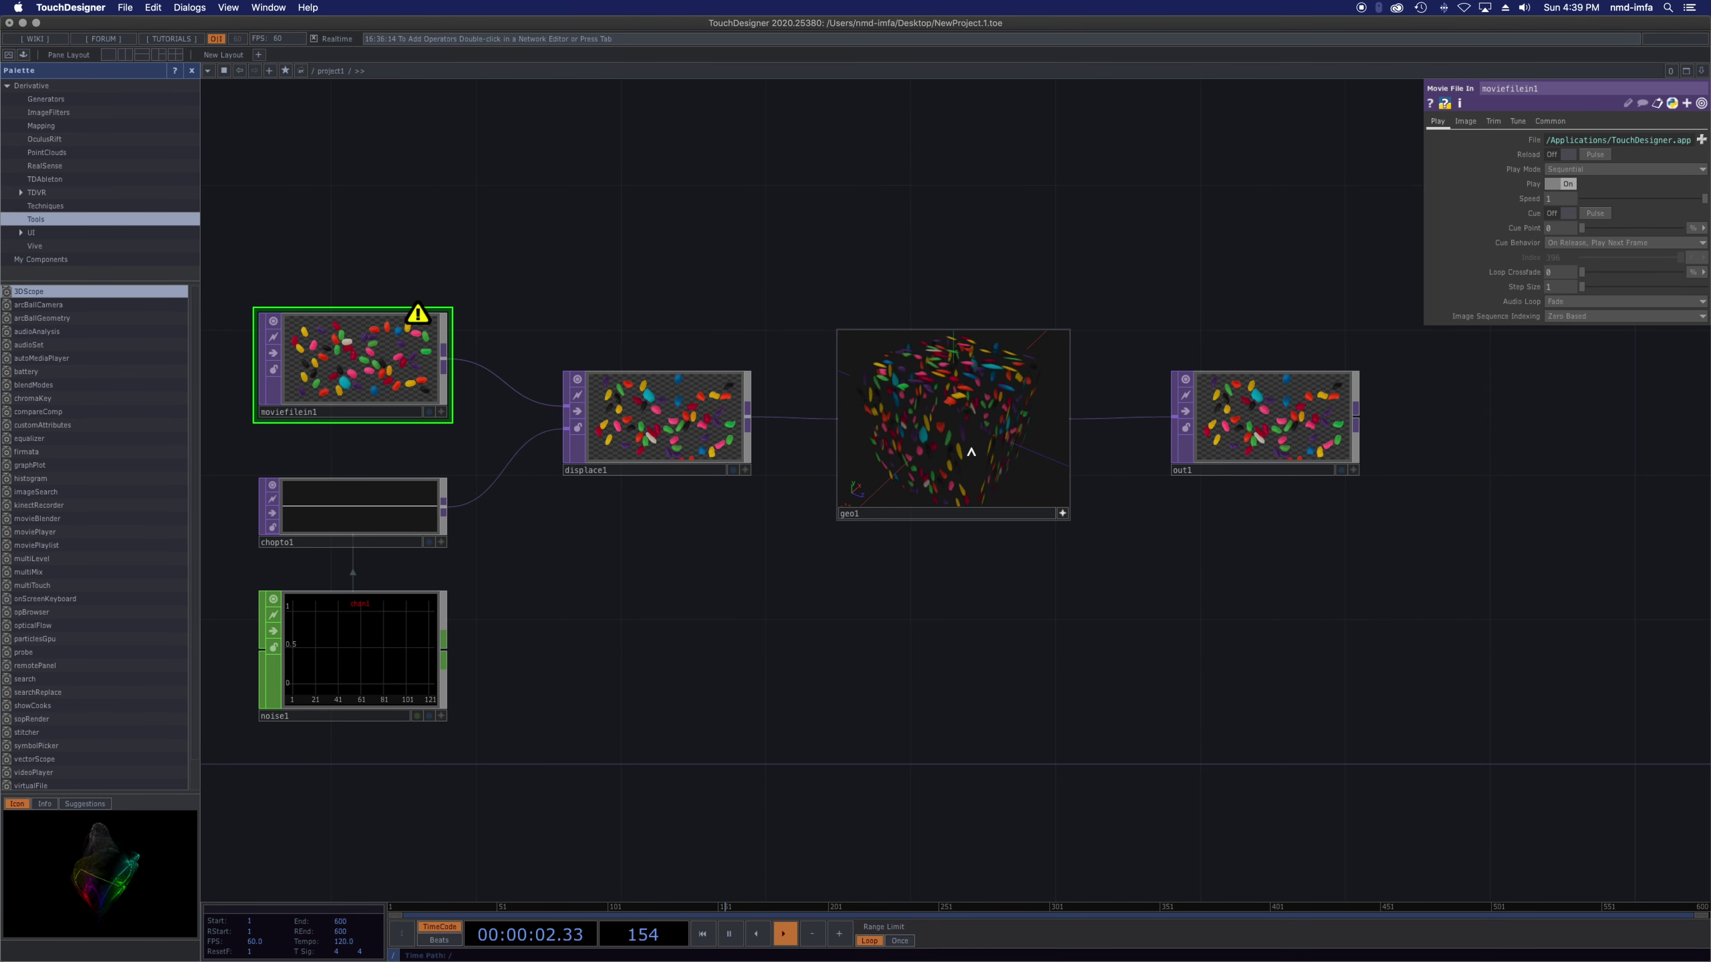
- Inspect the warning on moviefilein1 and compare the parameters of out1, displace1 and moviefilein1
{"action": "middle_click", "coordinate": [415, 324]}
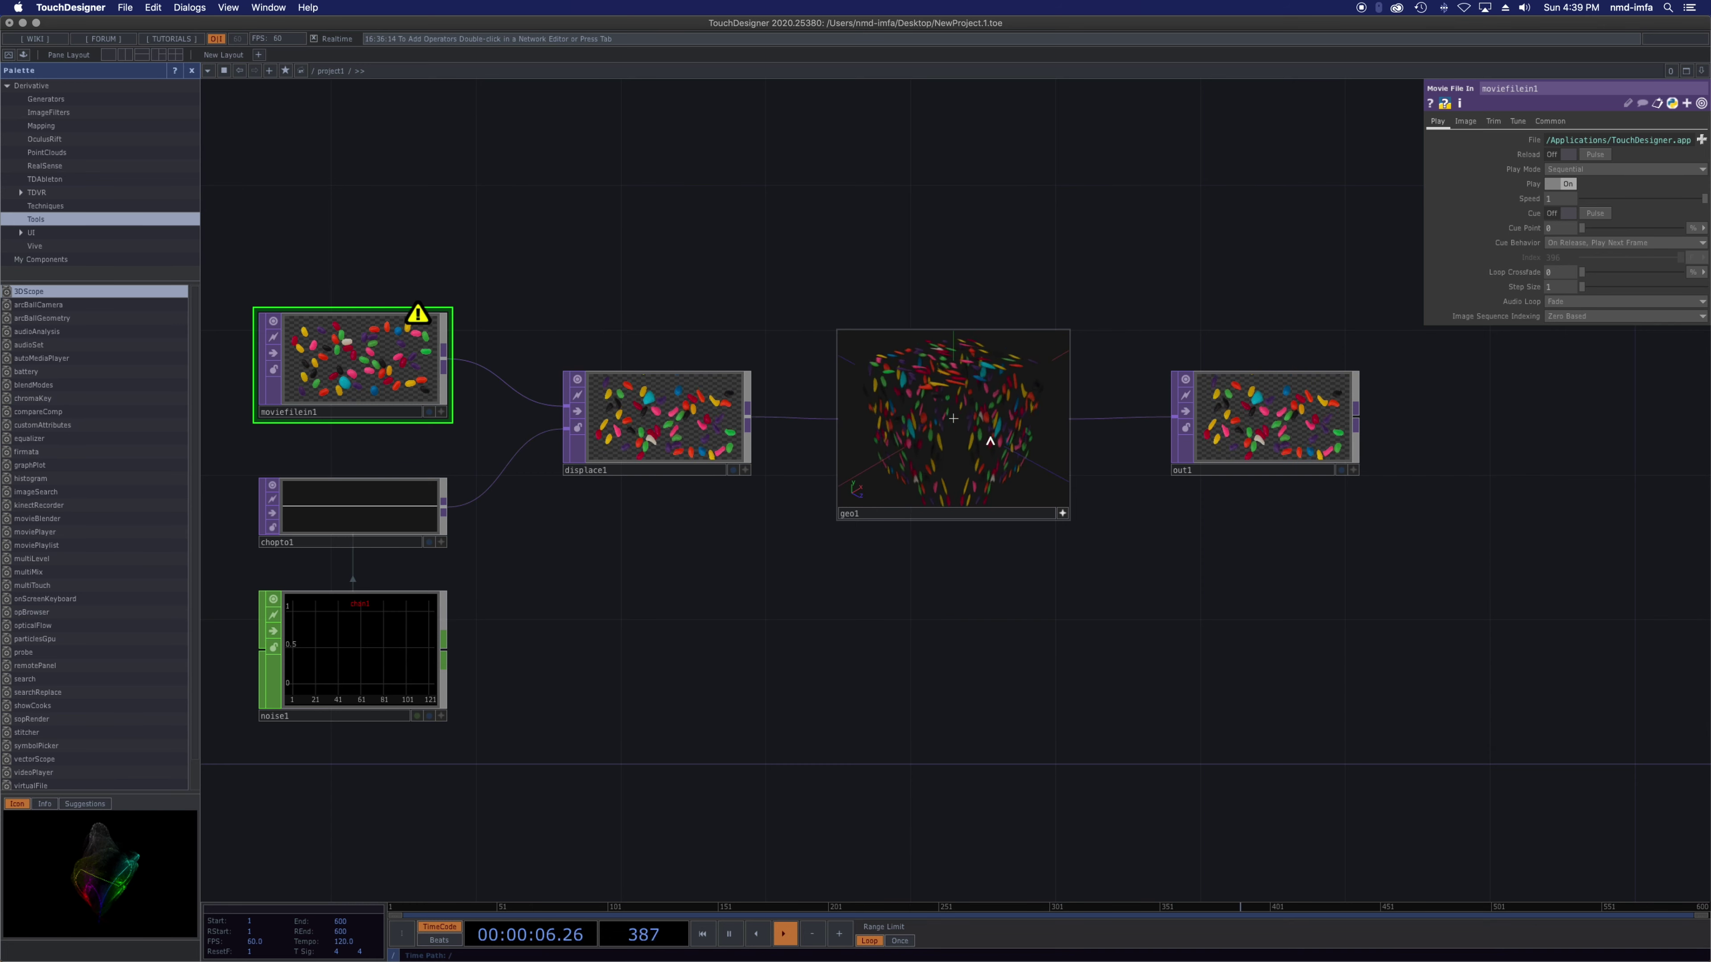
{"action": "left_click", "coordinate": [1252, 430]}
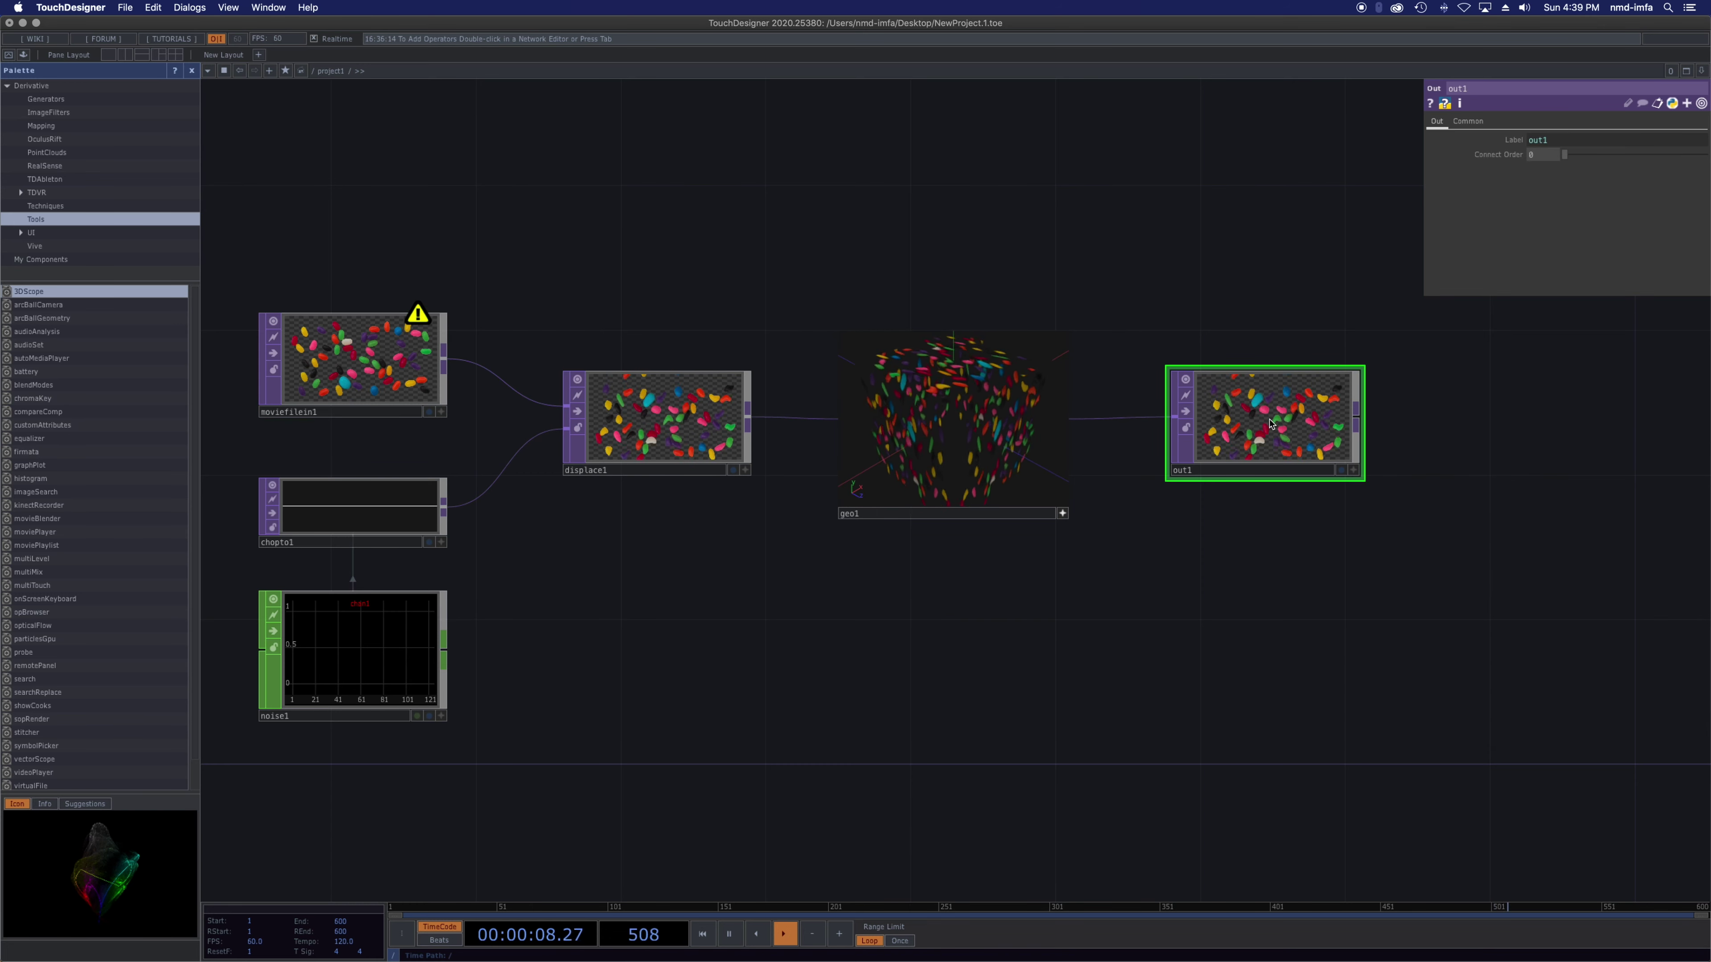
{"action": "left_click", "coordinate": [643, 421]}
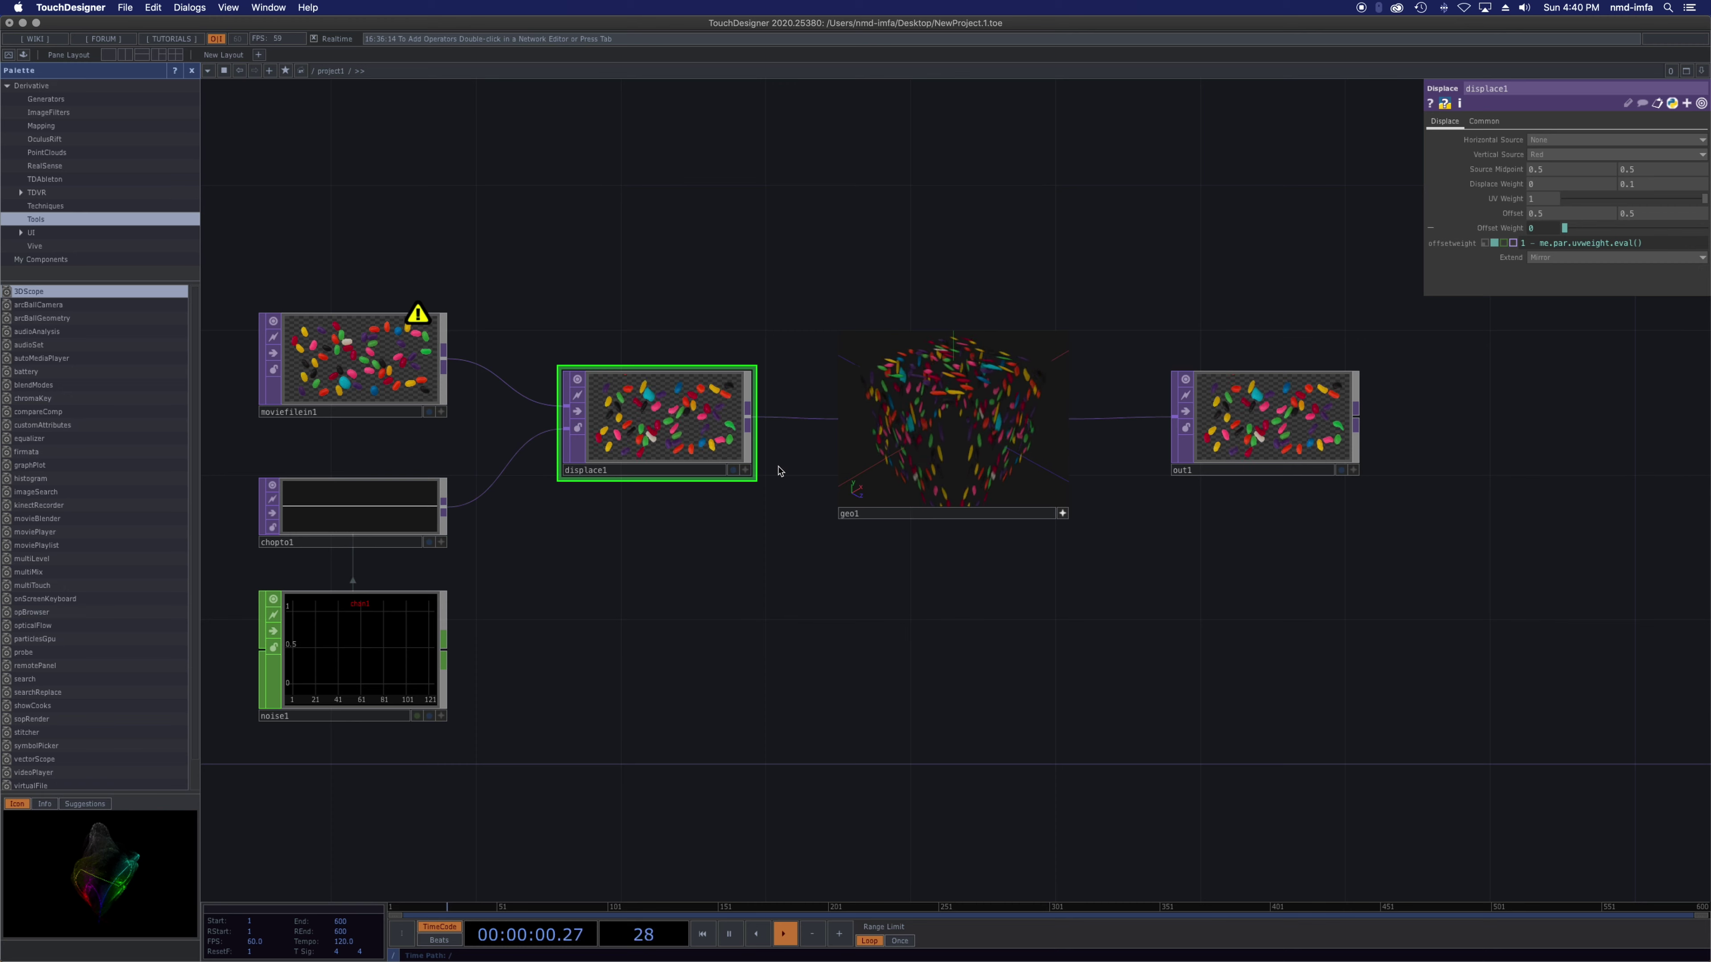
{"action": "left_click", "coordinate": [1323, 434]}
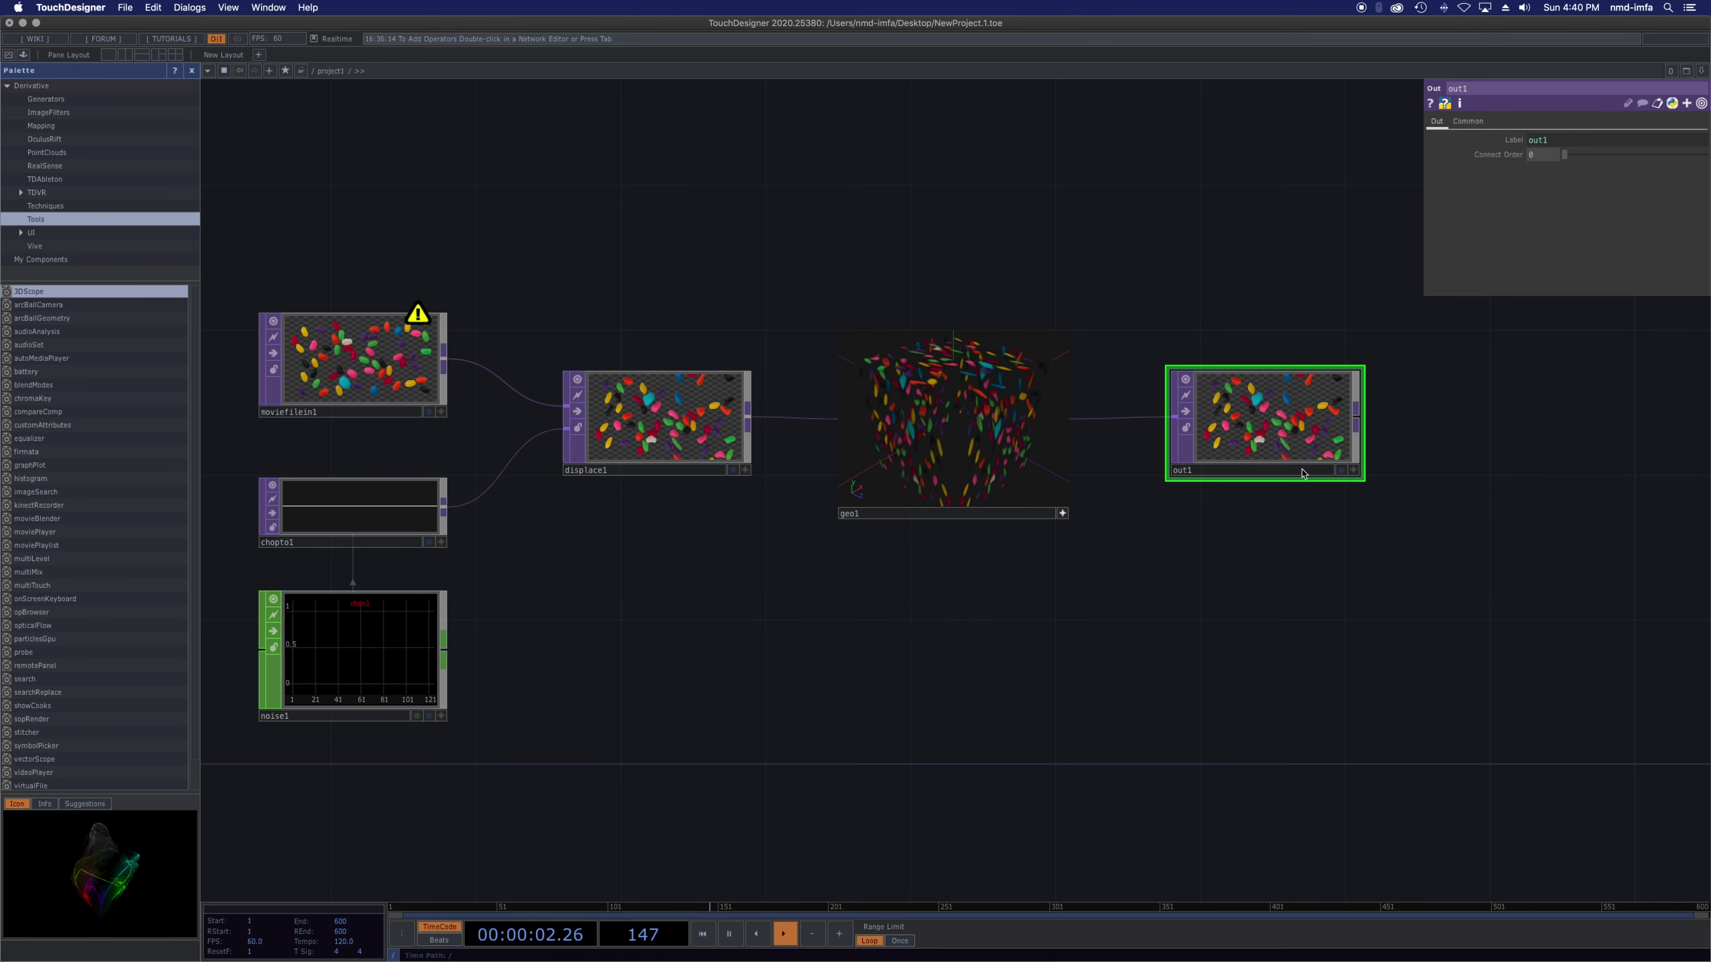
{"action": "left_click", "coordinate": [330, 377]}
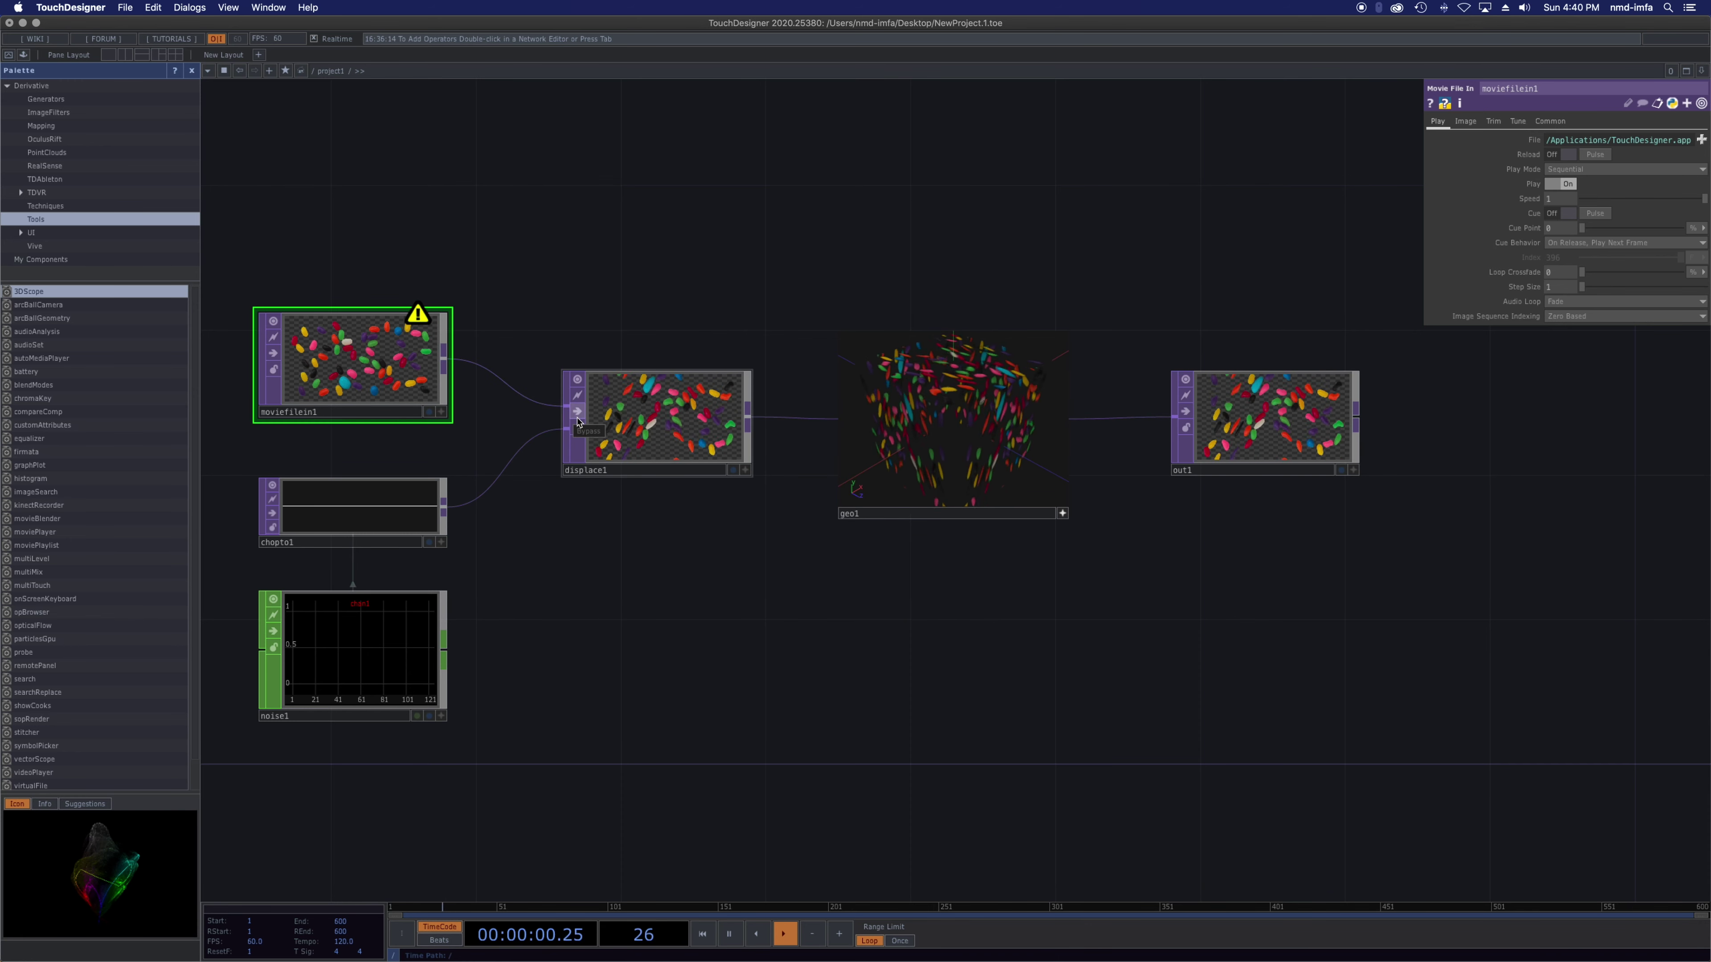
- Try the Repeat, Zero and Hold extend modes on displace1 and return it to Mirror
{"action": "left_click", "coordinate": [654, 423]}
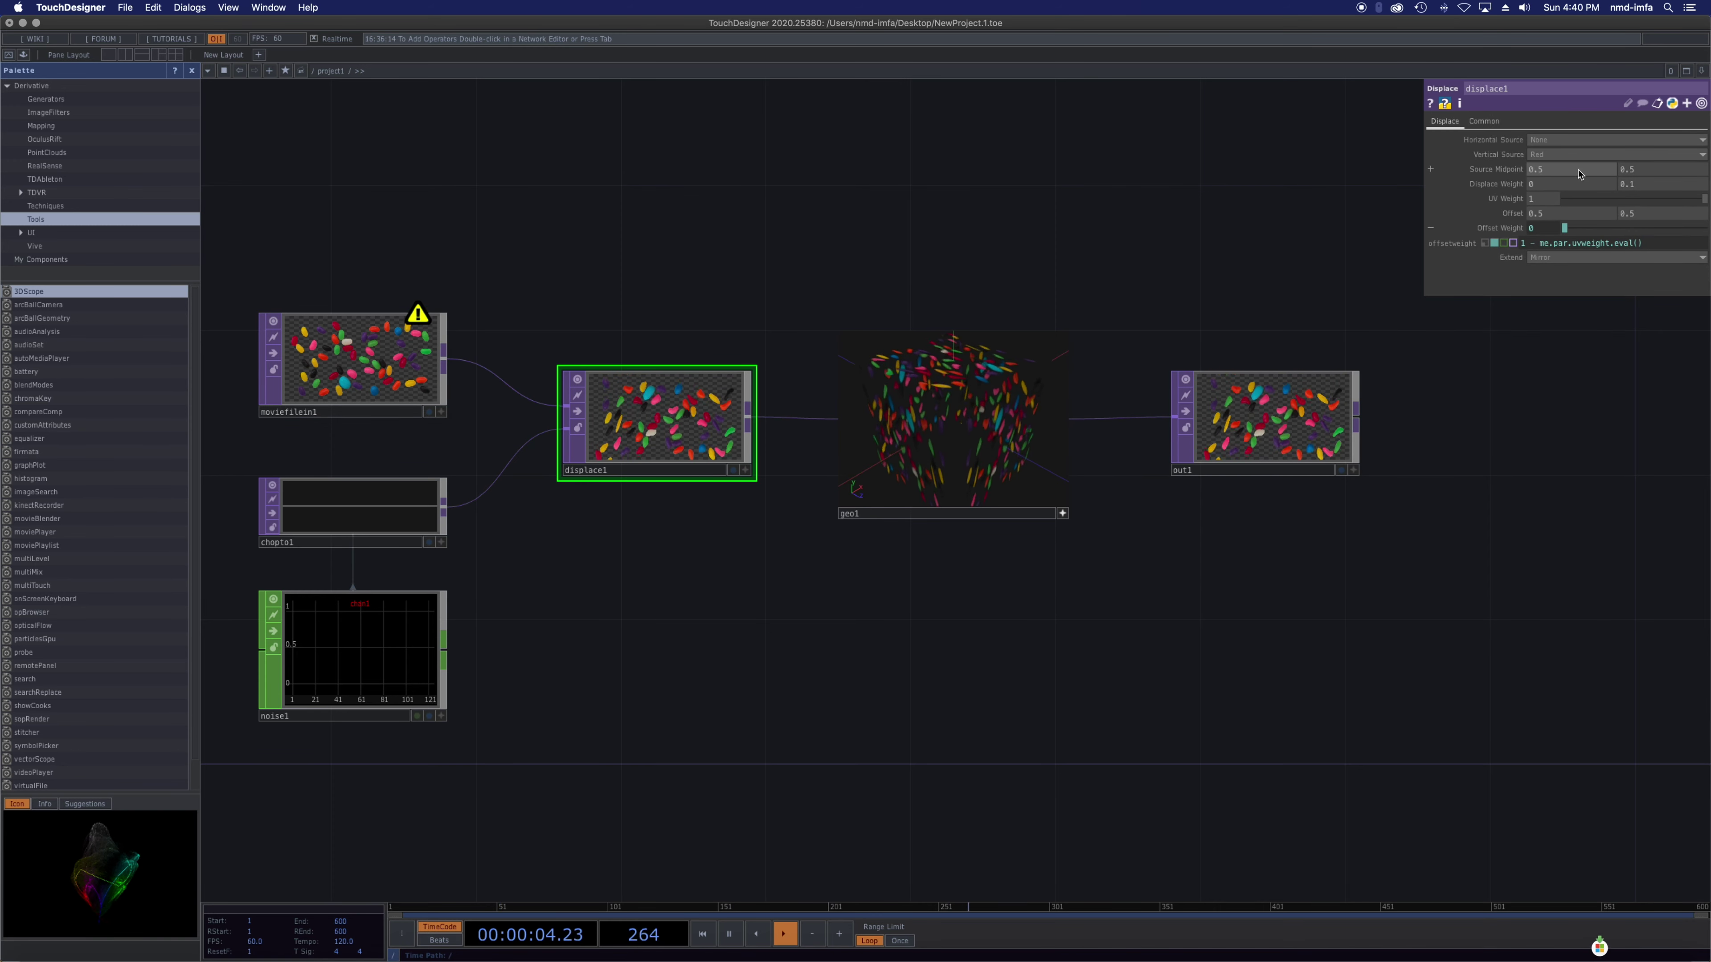
{"action": "left_click_drag", "start_coordinate": [1638, 198], "coordinate": [1707, 200]}
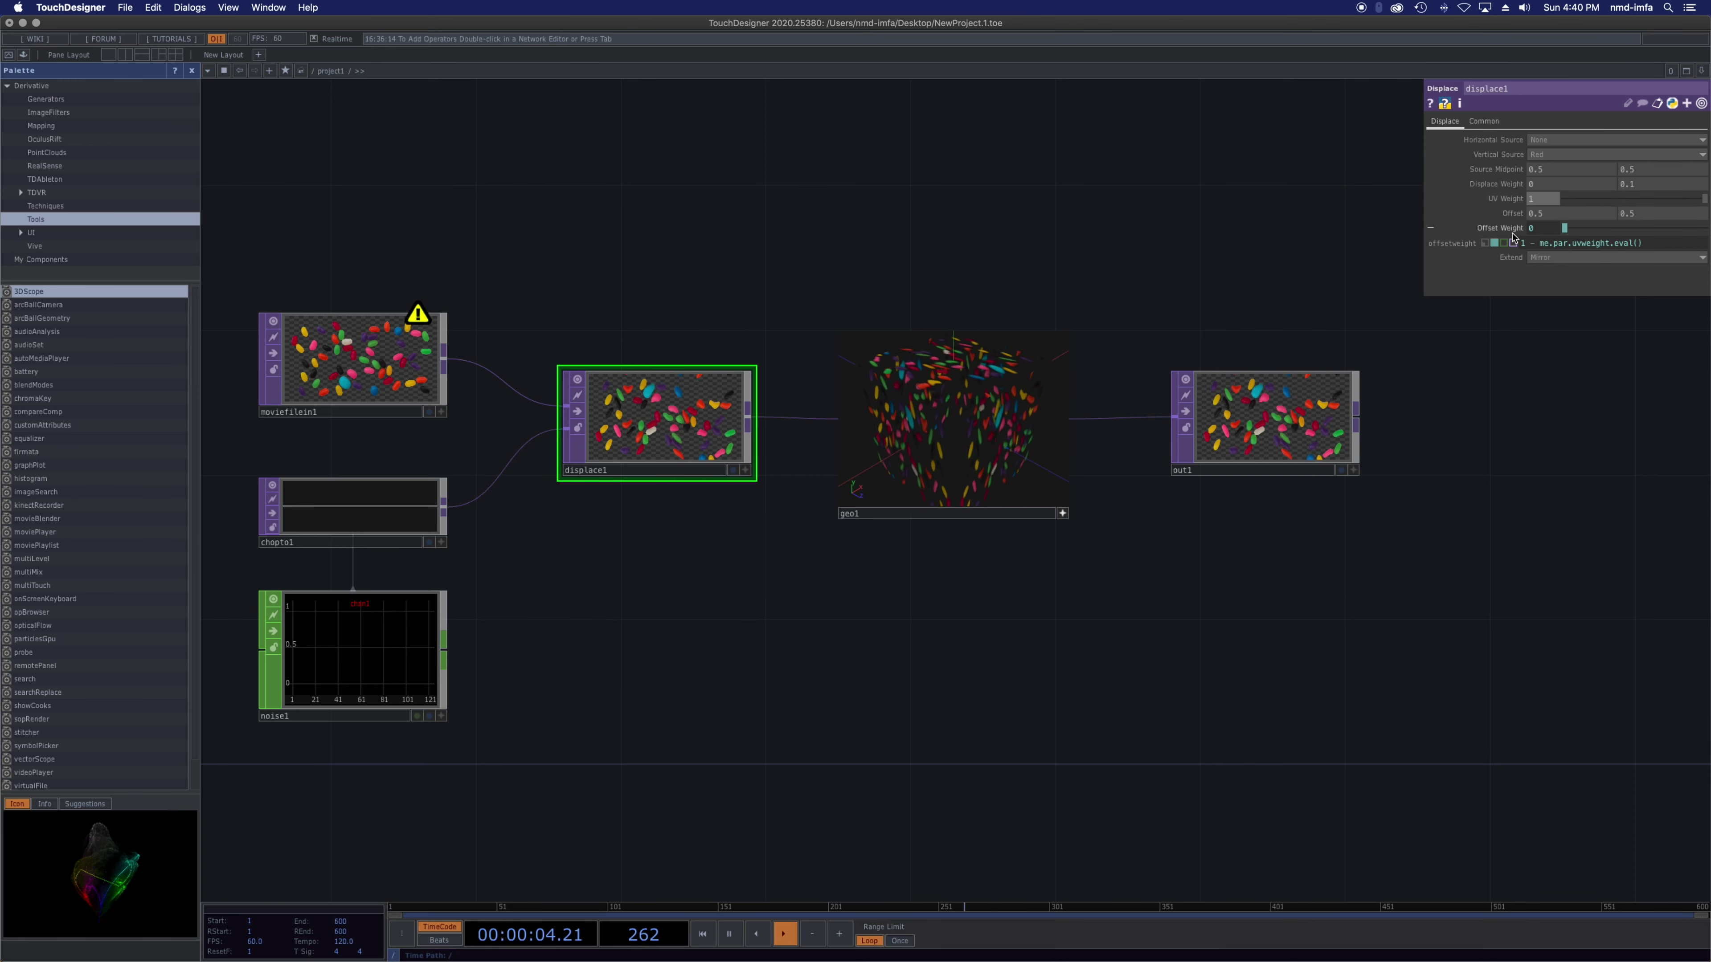
{"action": "left_click", "coordinate": [1542, 260]}
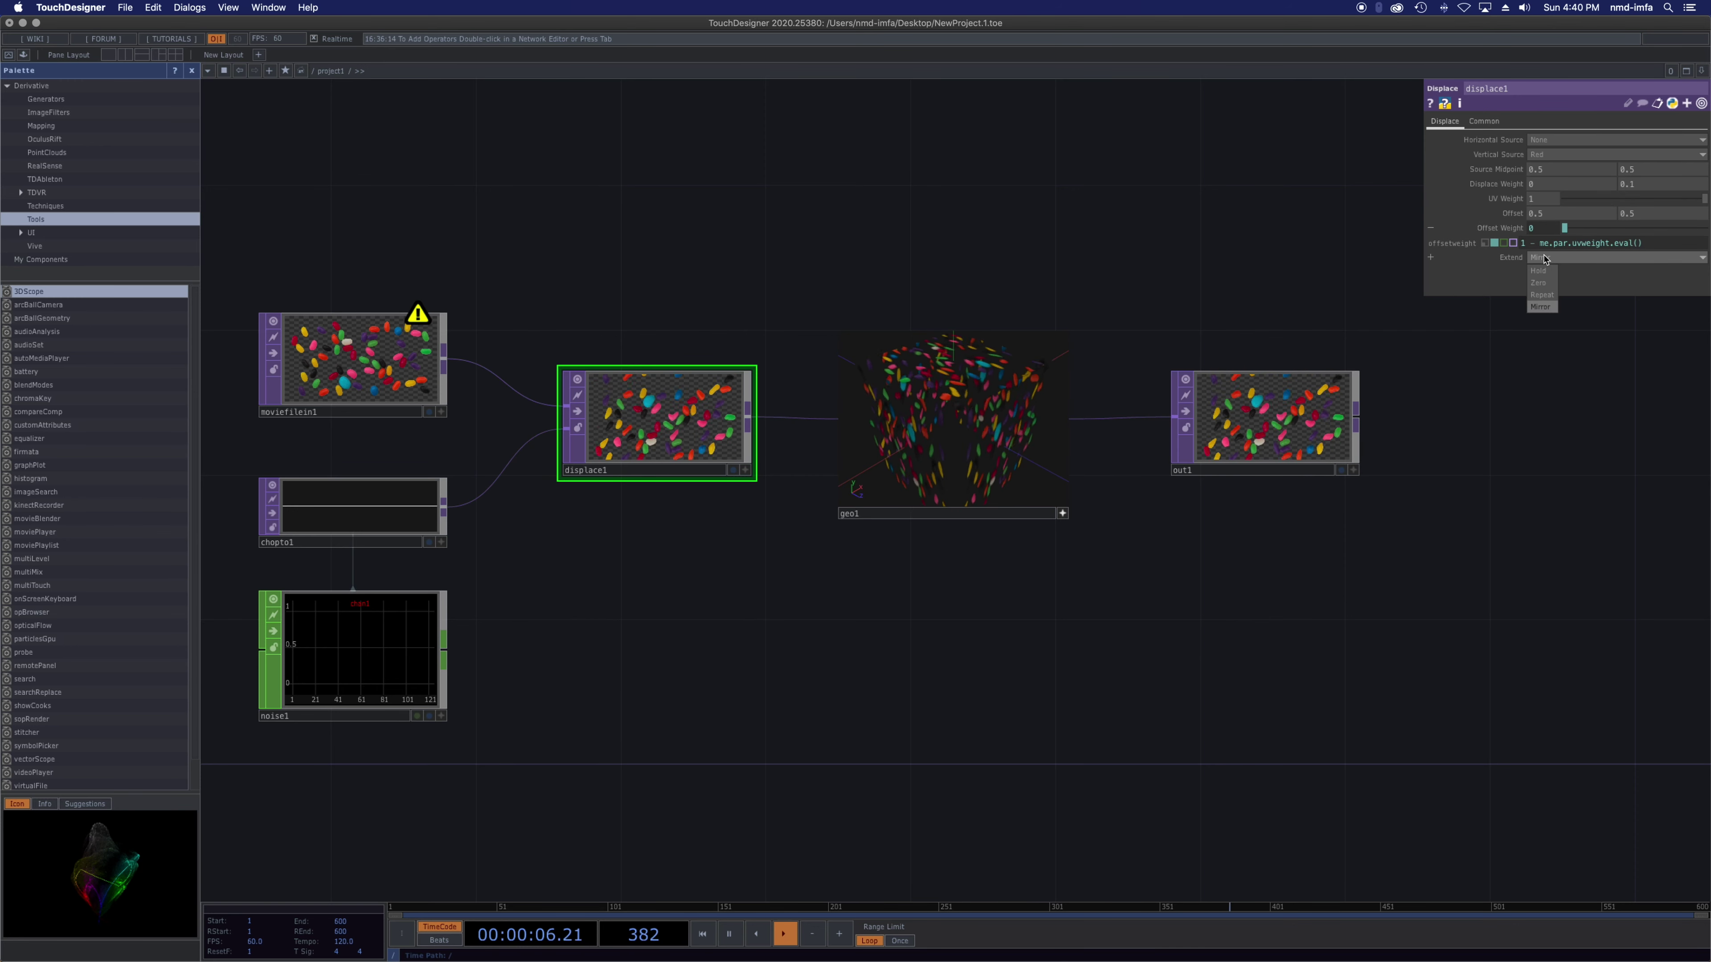
{"action": "left_click", "coordinate": [1546, 296]}
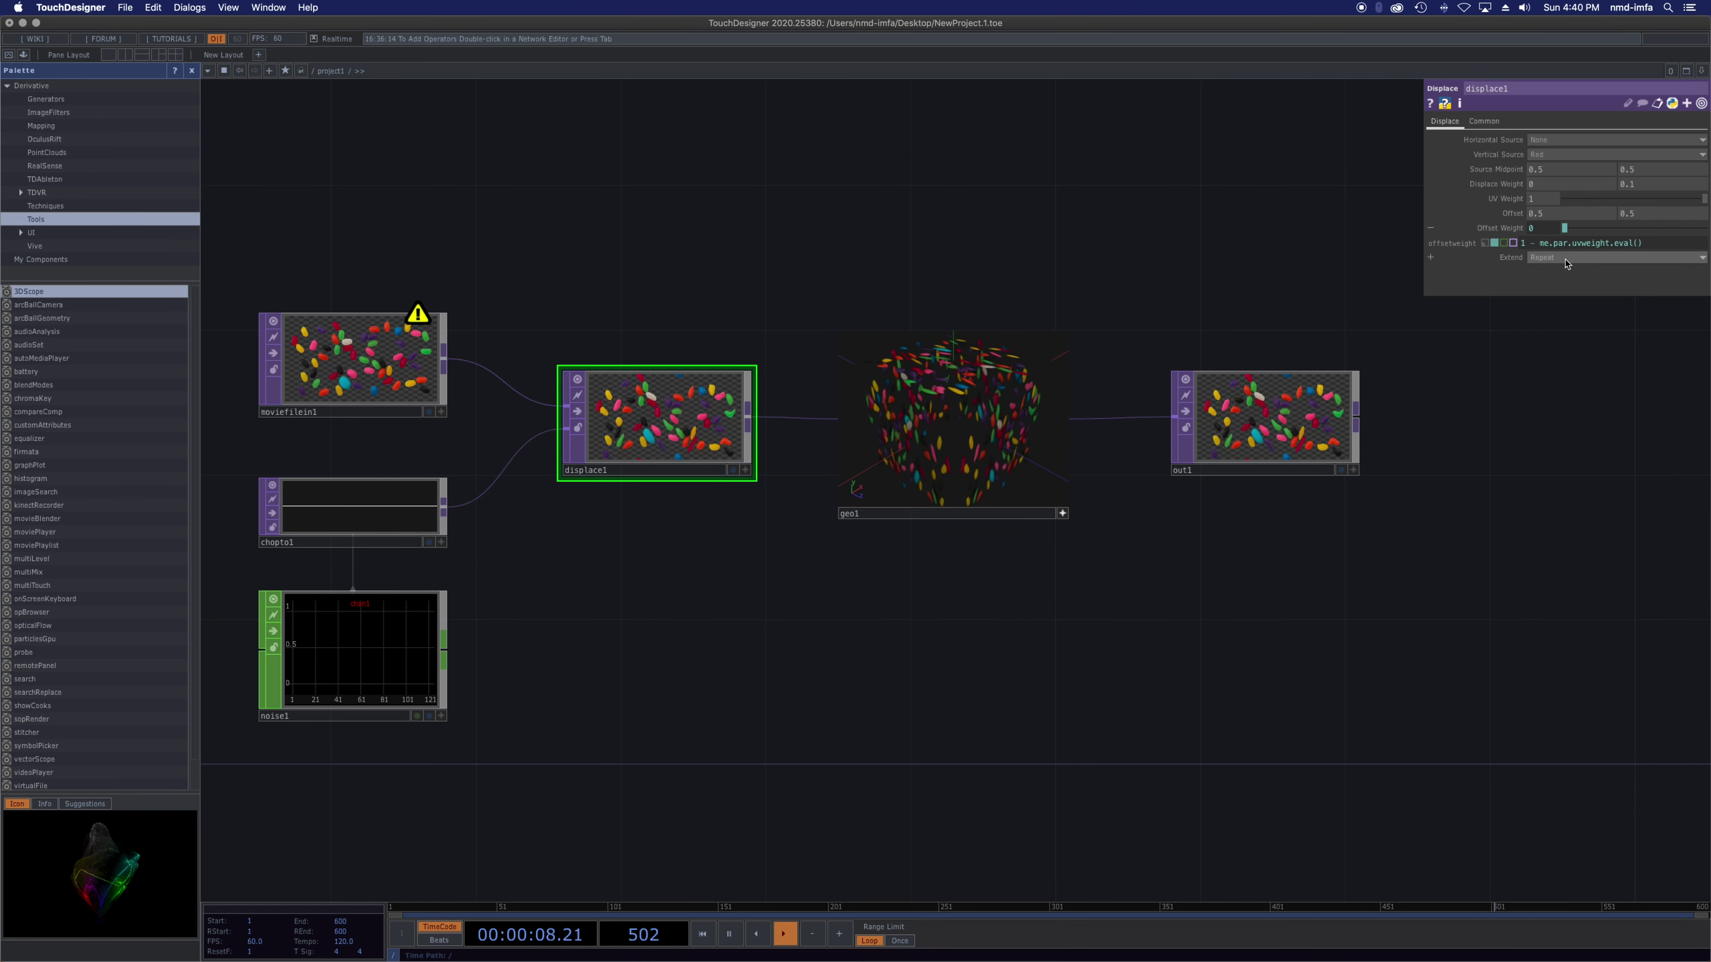
{"action": "left_click", "coordinate": [1549, 259]}
{"action": "left_click", "coordinate": [1552, 283]}
{"action": "left_click", "coordinate": [1557, 263]}
{"action": "left_click", "coordinate": [1542, 270]}
{"action": "left_click", "coordinate": [1553, 260]}
{"action": "left_click", "coordinate": [1543, 308]}
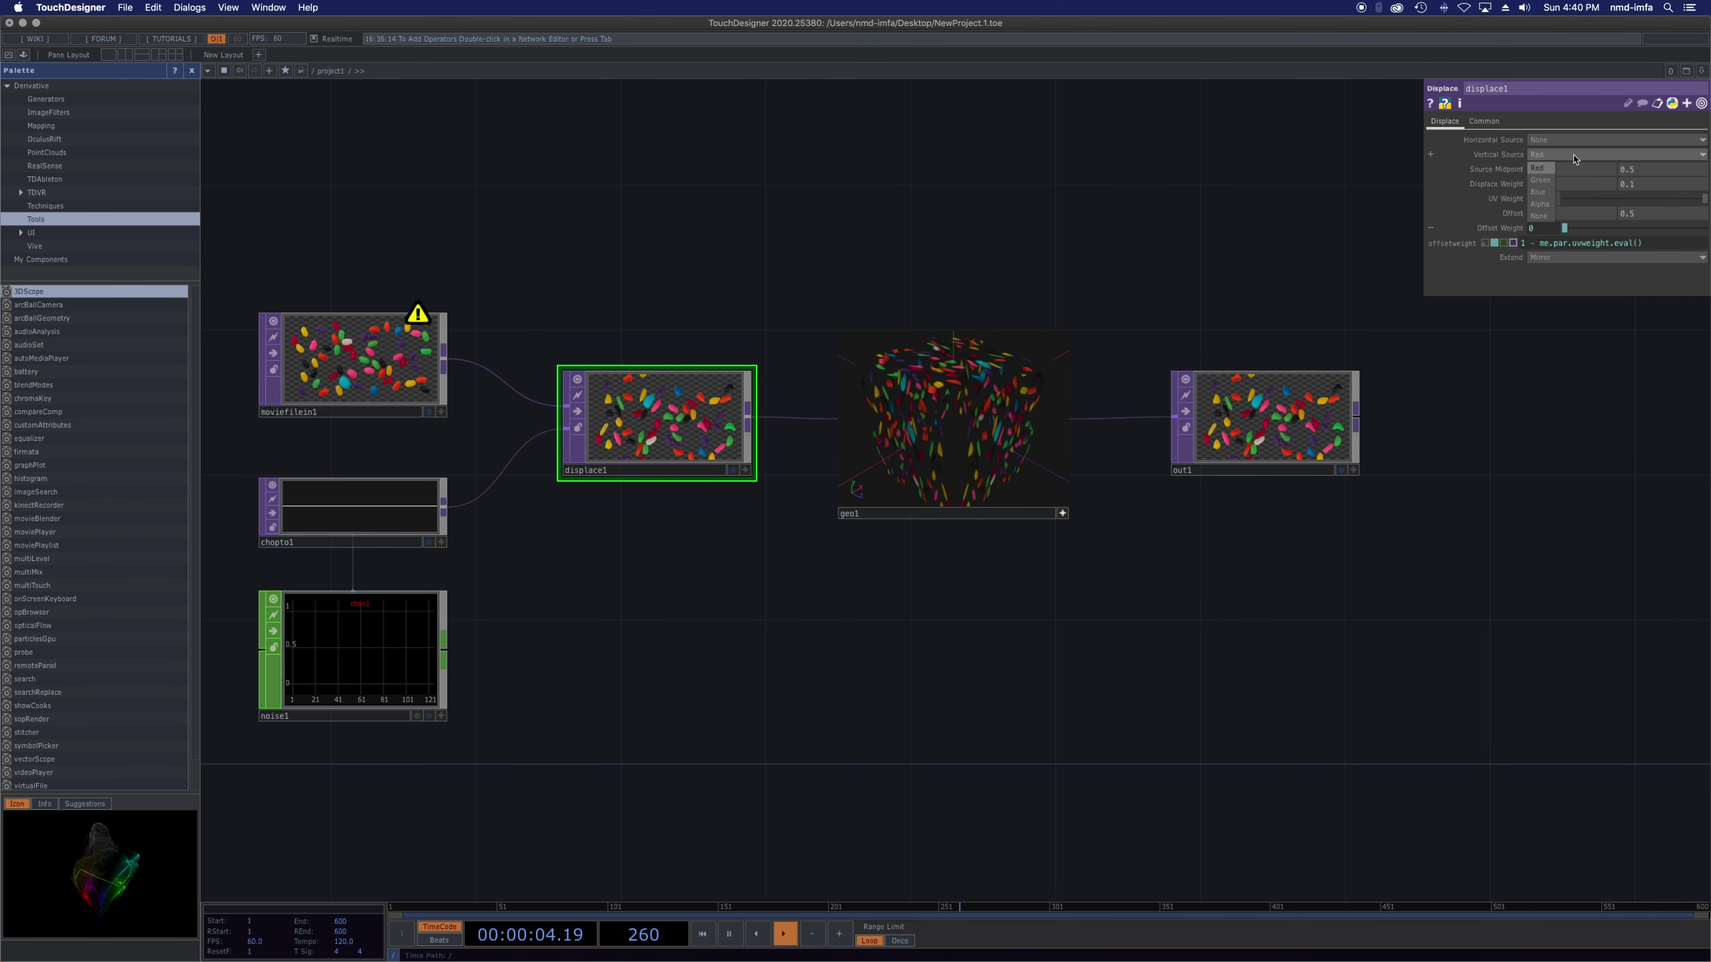
- Set the horizontal source of displace1 to Green
{"action": "left_click", "coordinate": [1549, 139]}
{"action": "left_click", "coordinate": [1543, 173]}
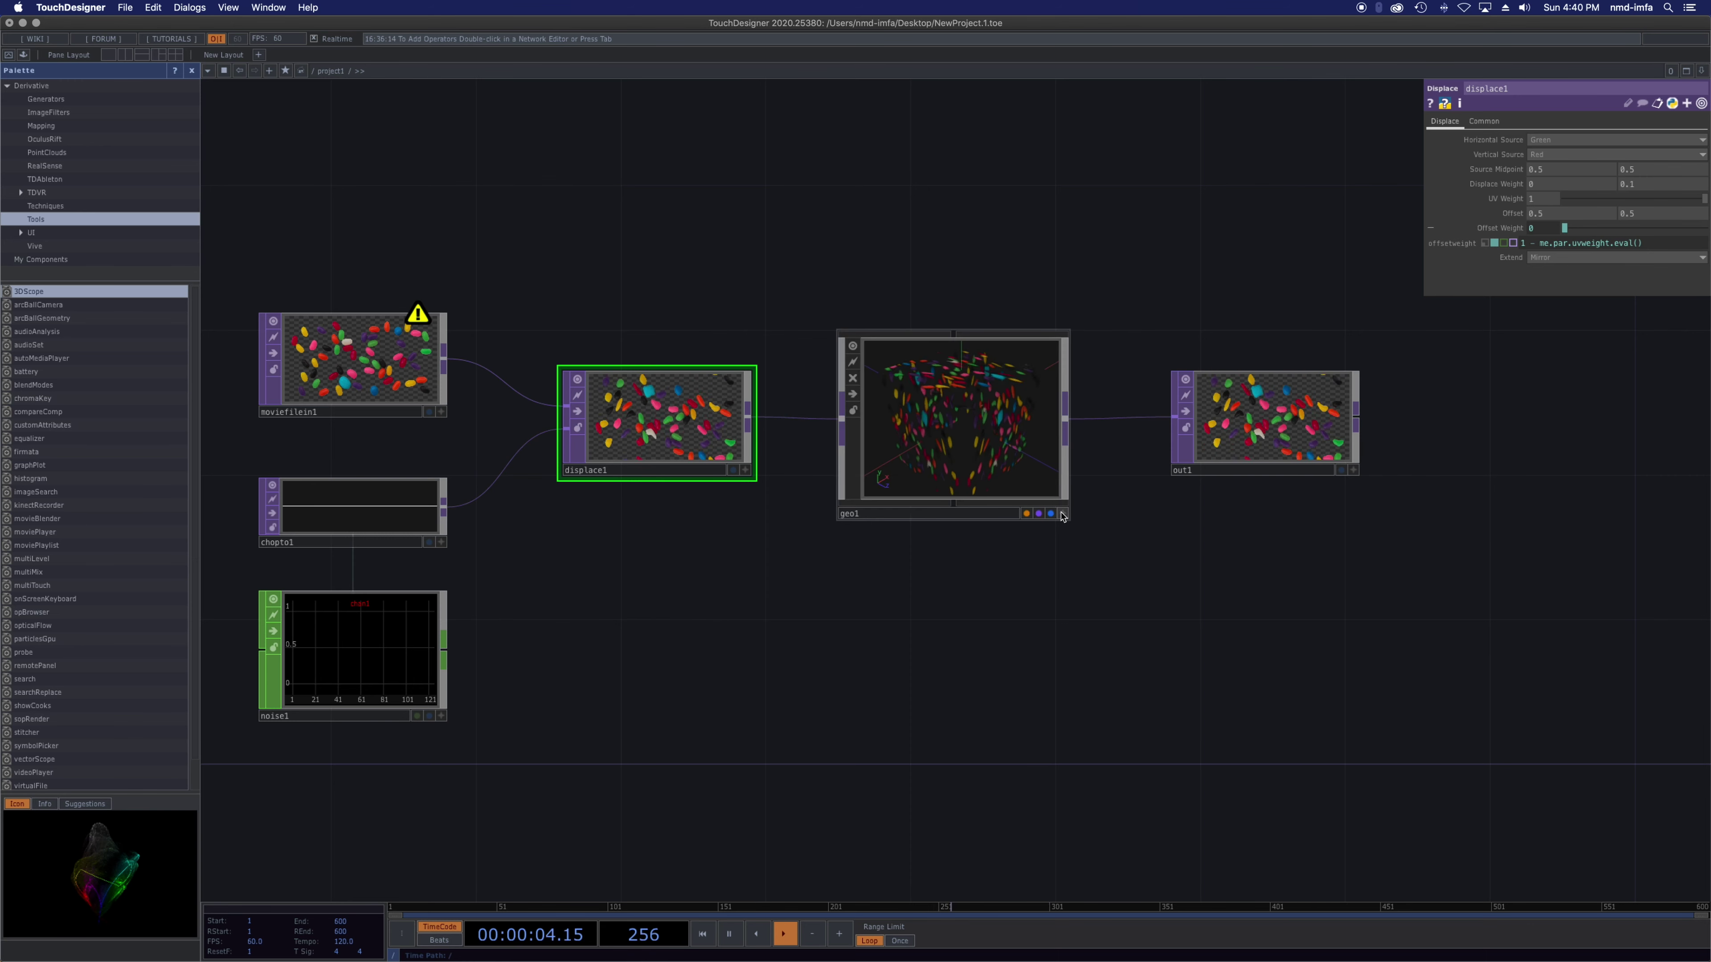
- Select geo1 and examine its textured cube up close and within the whole operator network
{"action": "left_click", "coordinate": [908, 438]}
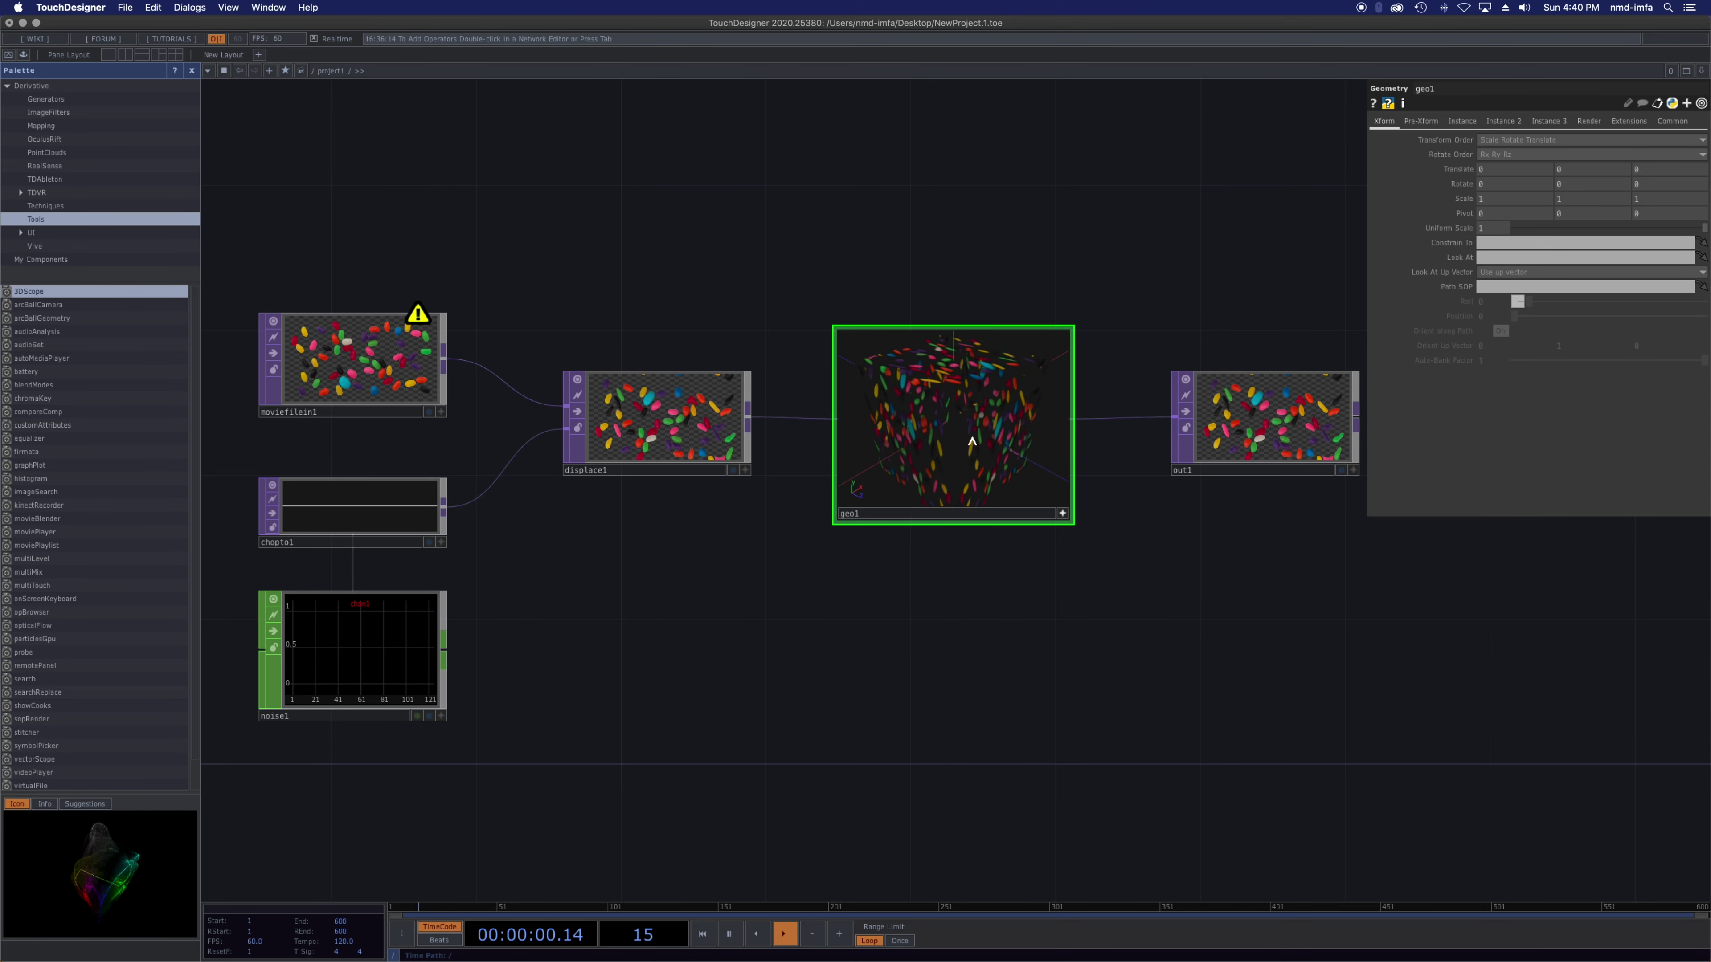
{"action": "scroll", "coordinate": [977, 432], "scroll_direction": "up", "scroll_amount": 3}
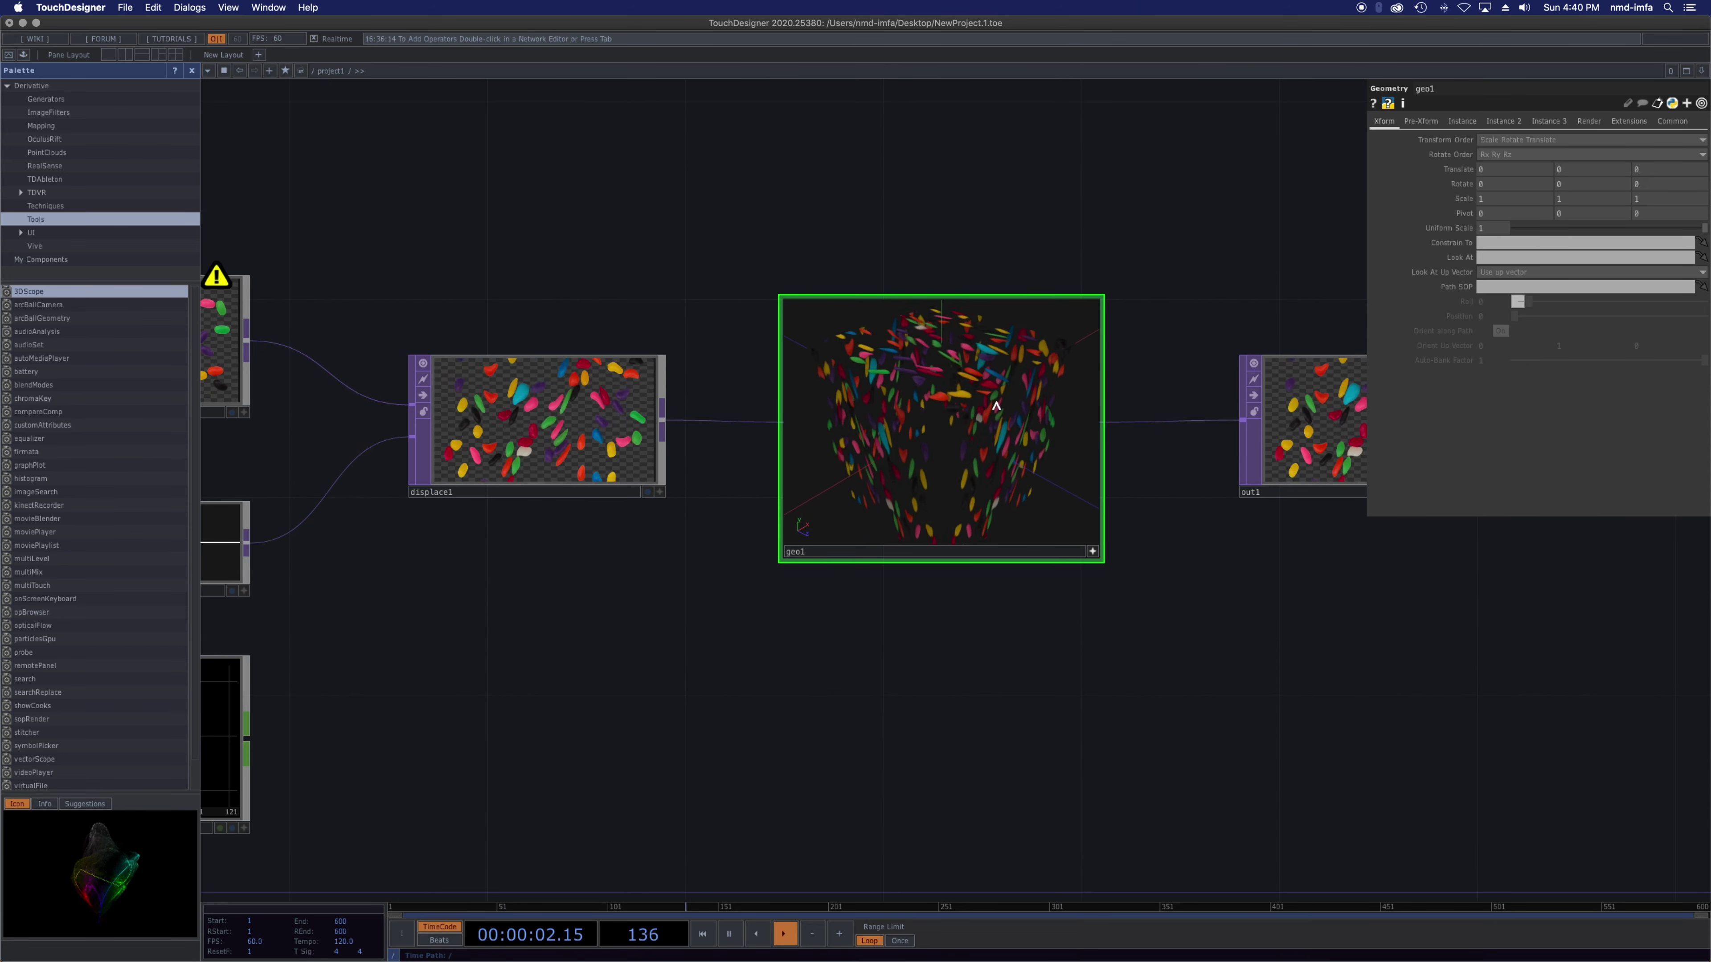
{"action": "scroll", "coordinate": [994, 405], "scroll_direction": "down", "scroll_amount": 4}
{"action": "scroll", "coordinate": [988, 397], "scroll_direction": "down", "scroll_amount": 3}
{"action": "scroll", "coordinate": [983, 405], "scroll_direction": "up", "scroll_amount": 2}
{"action": "left_click_drag", "start_coordinate": [772, 607], "coordinate": [613, 587]}
{"action": "scroll", "coordinate": [803, 507], "scroll_direction": "up", "scroll_amount": 2}
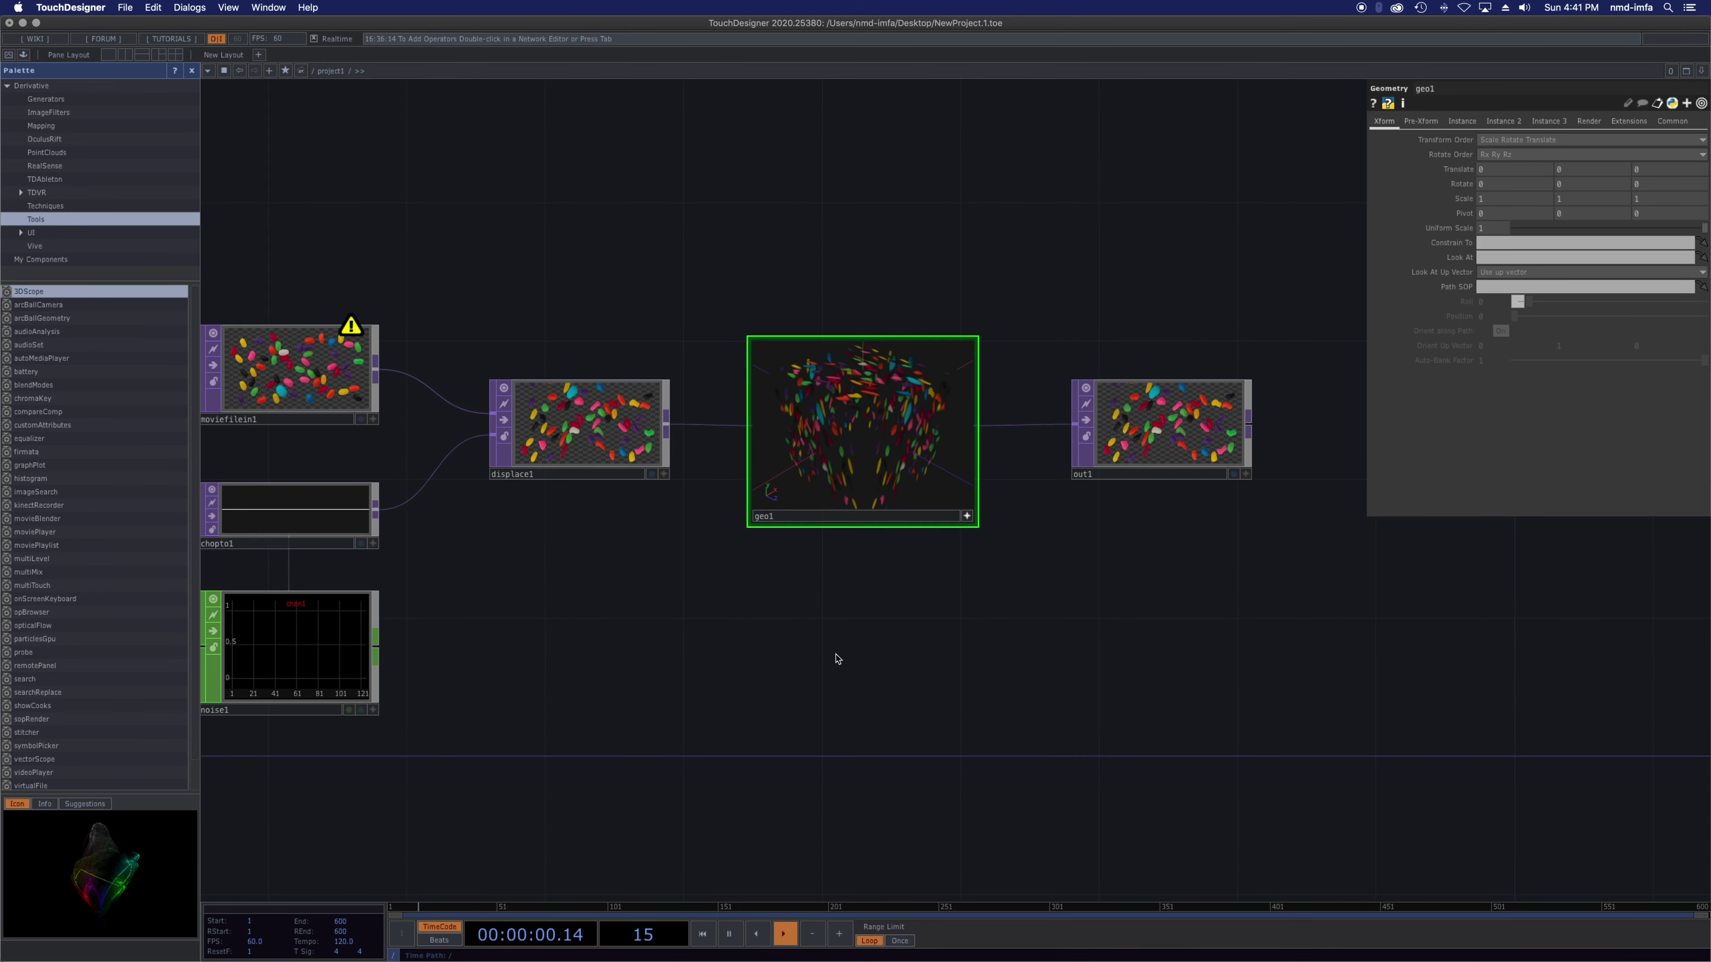
{"action": "scroll", "coordinate": [835, 581], "scroll_direction": "up", "scroll_amount": 3}
{"action": "scroll", "coordinate": [966, 592], "scroll_direction": "down", "scroll_amount": 4}
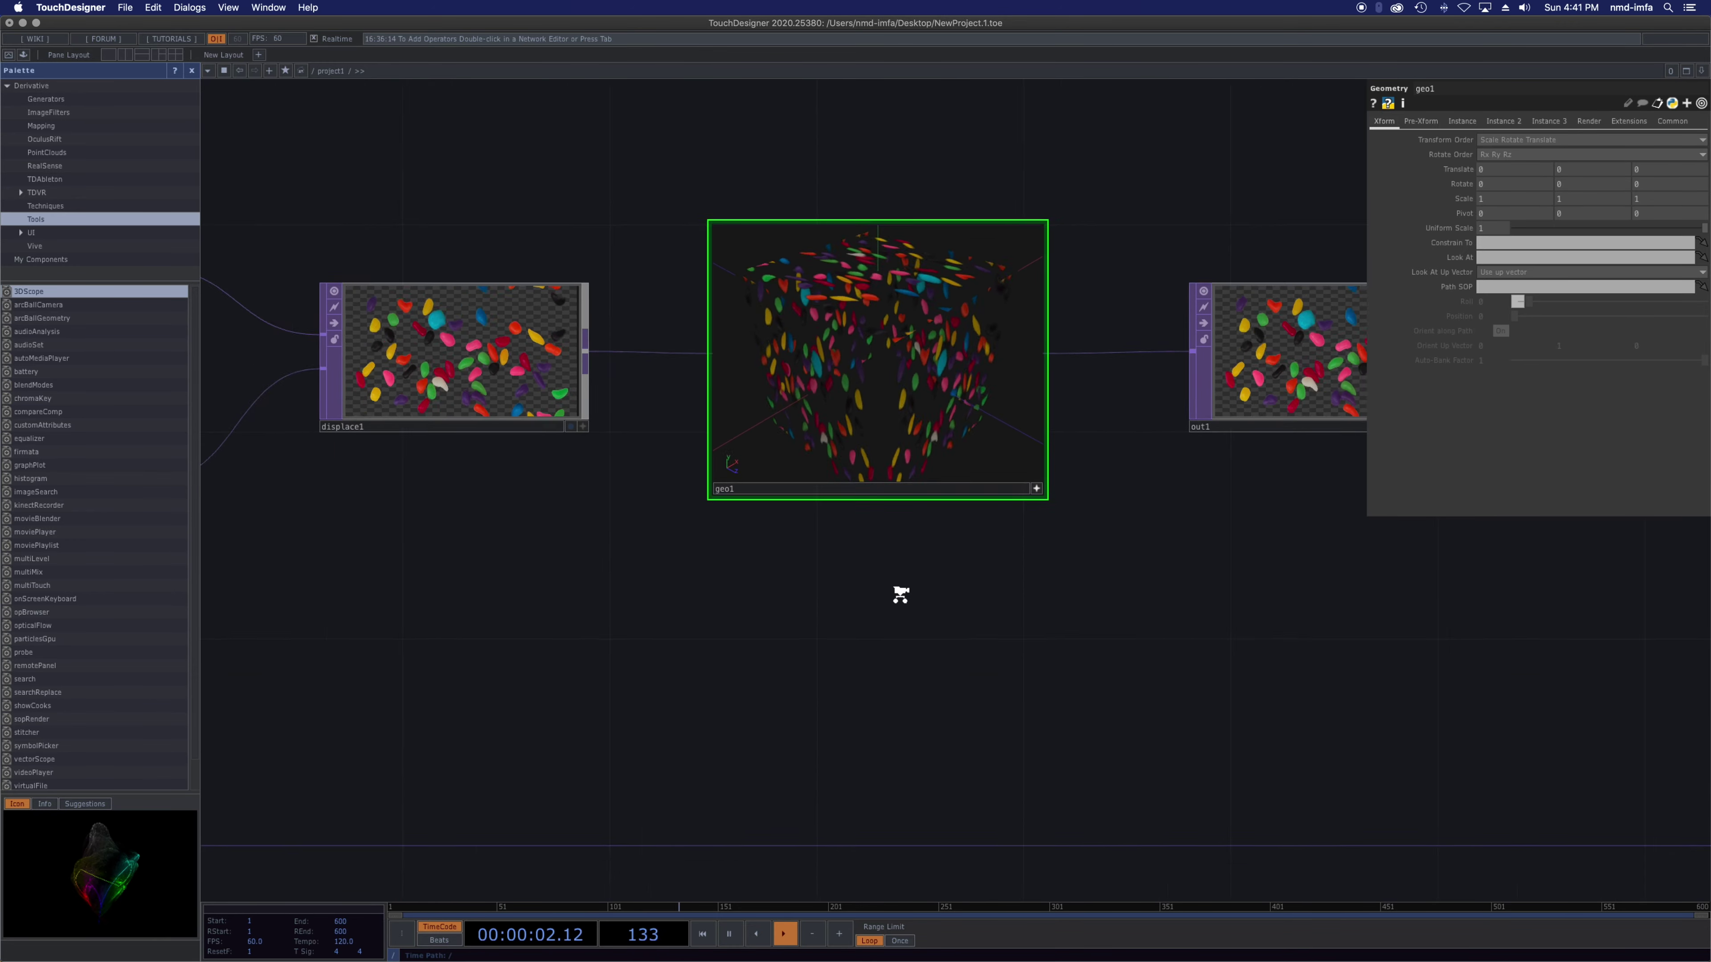
{"action": "scroll", "coordinate": [830, 600], "scroll_direction": "up", "scroll_amount": 5}
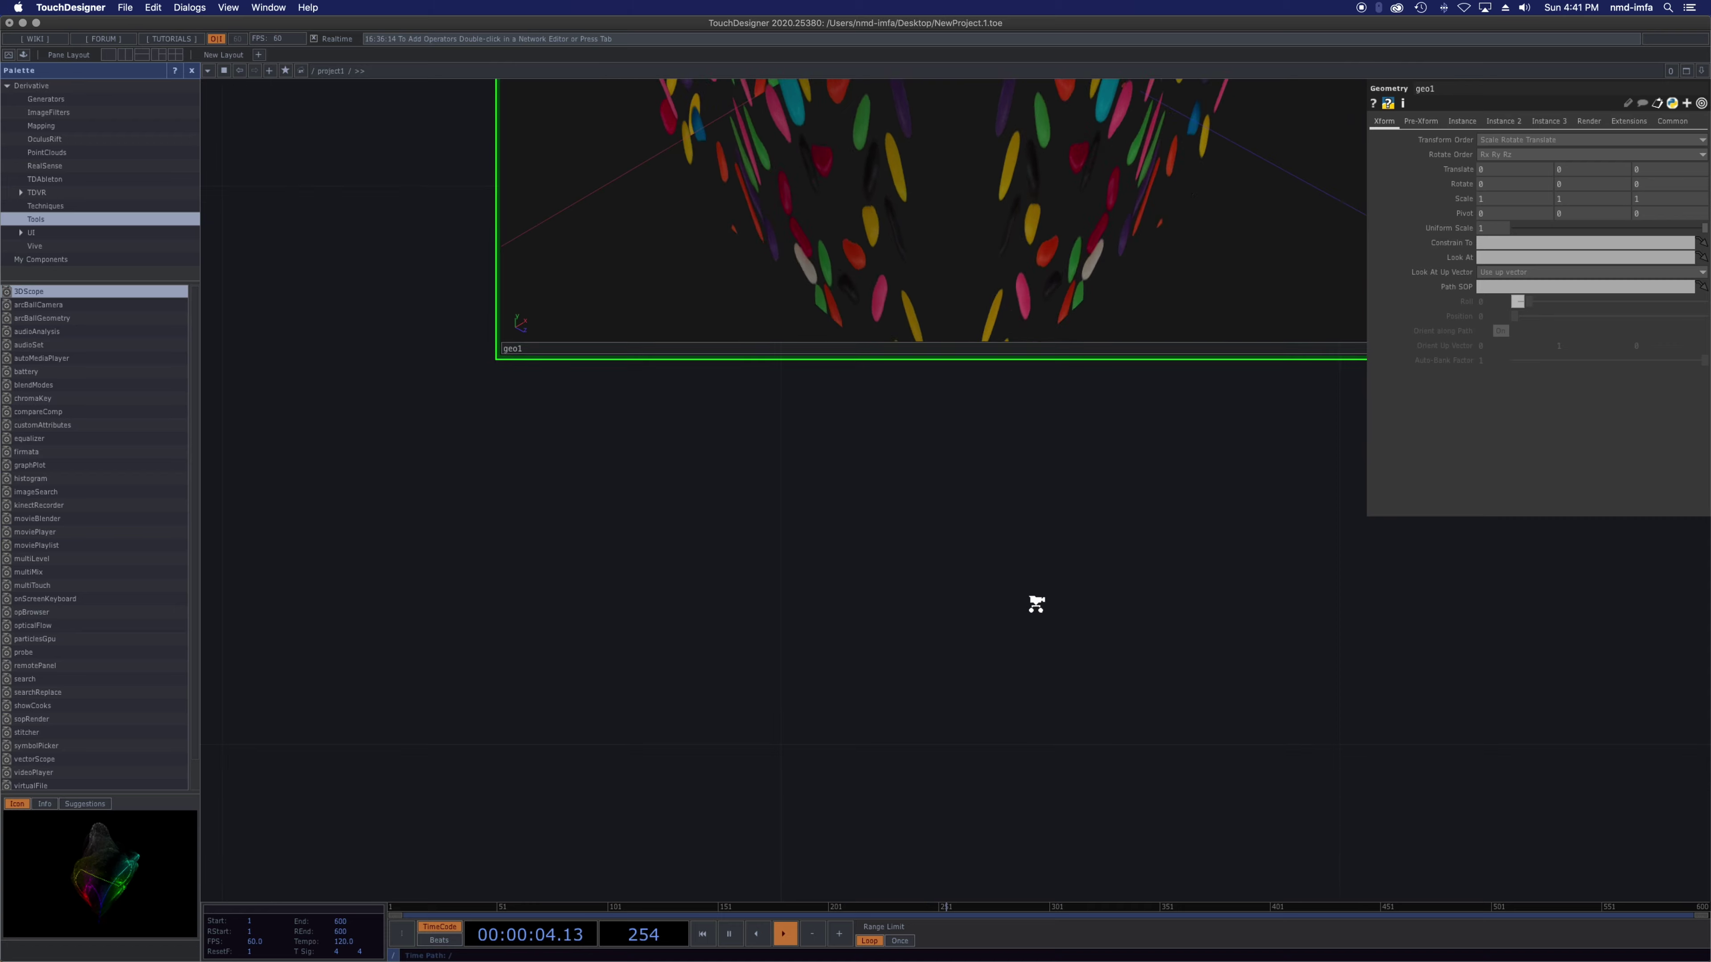
{"action": "scroll", "coordinate": [1046, 599], "scroll_direction": "down", "scroll_amount": 2}
{"action": "scroll", "coordinate": [934, 613], "scroll_direction": "down", "scroll_amount": 2}
{"action": "scroll", "coordinate": [874, 611], "scroll_direction": "up", "scroll_amount": 6}
{"action": "scroll", "coordinate": [891, 451], "scroll_direction": "down", "scroll_amount": 5}
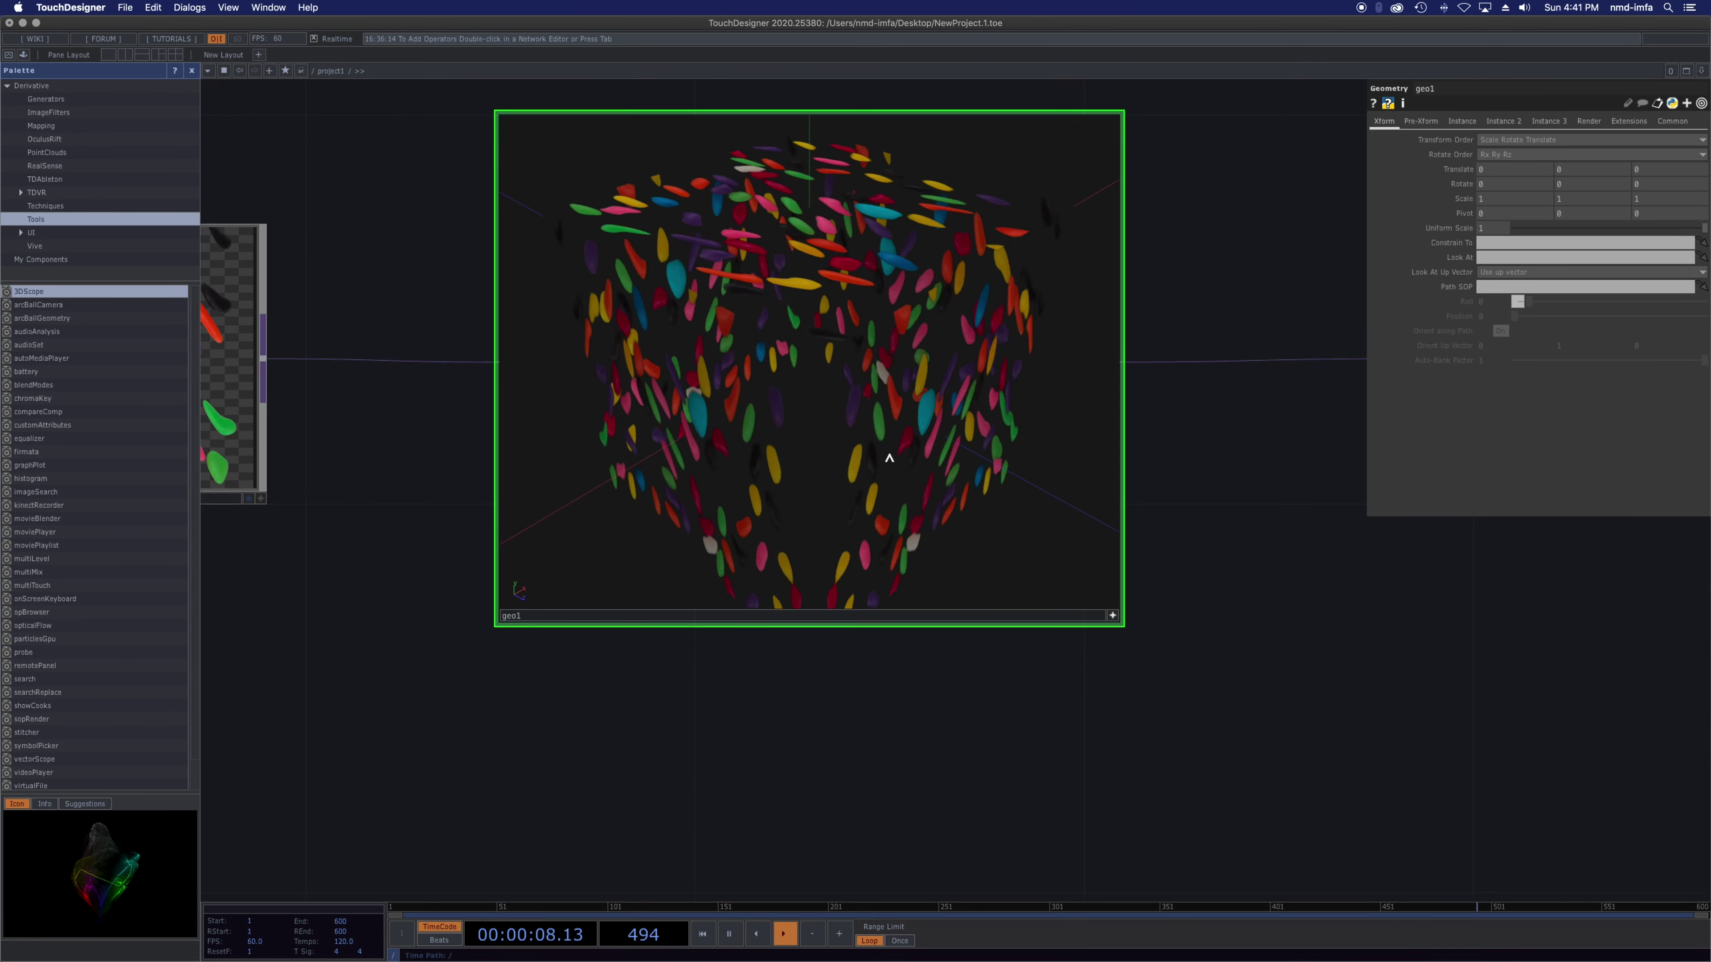
{"action": "scroll", "coordinate": [889, 457], "scroll_direction": "down", "scroll_amount": 6}
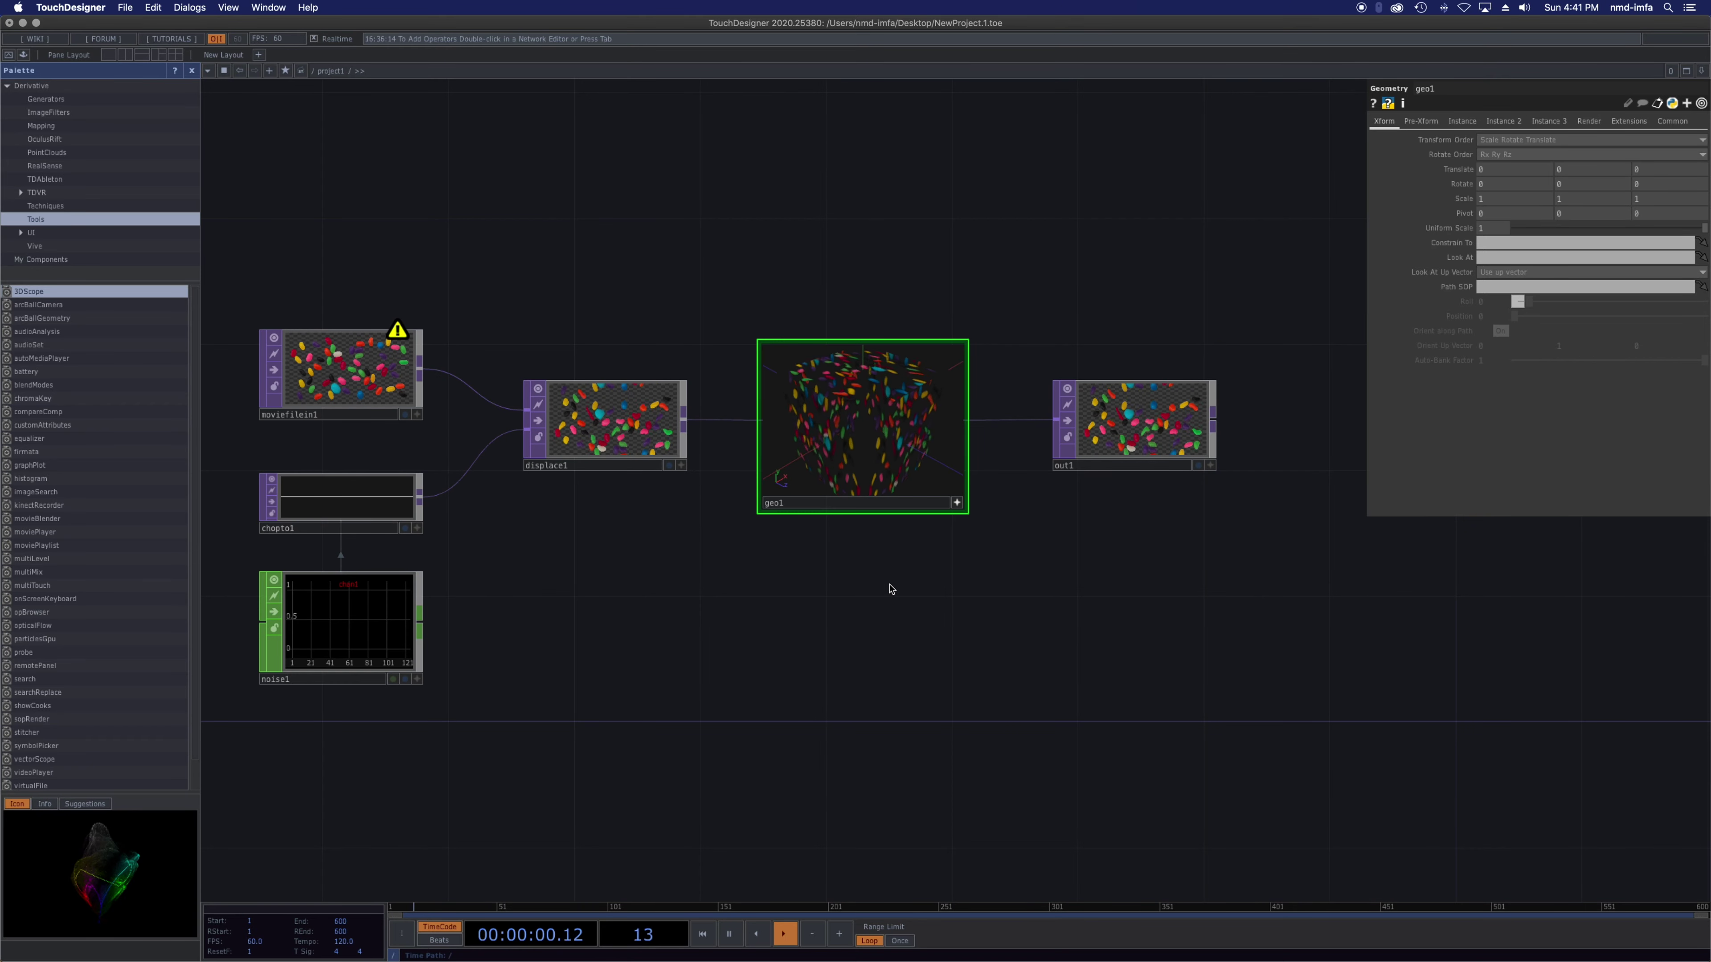
{"action": "right_click", "coordinate": [887, 587]}
{"action": "left_click", "coordinate": [831, 569]}
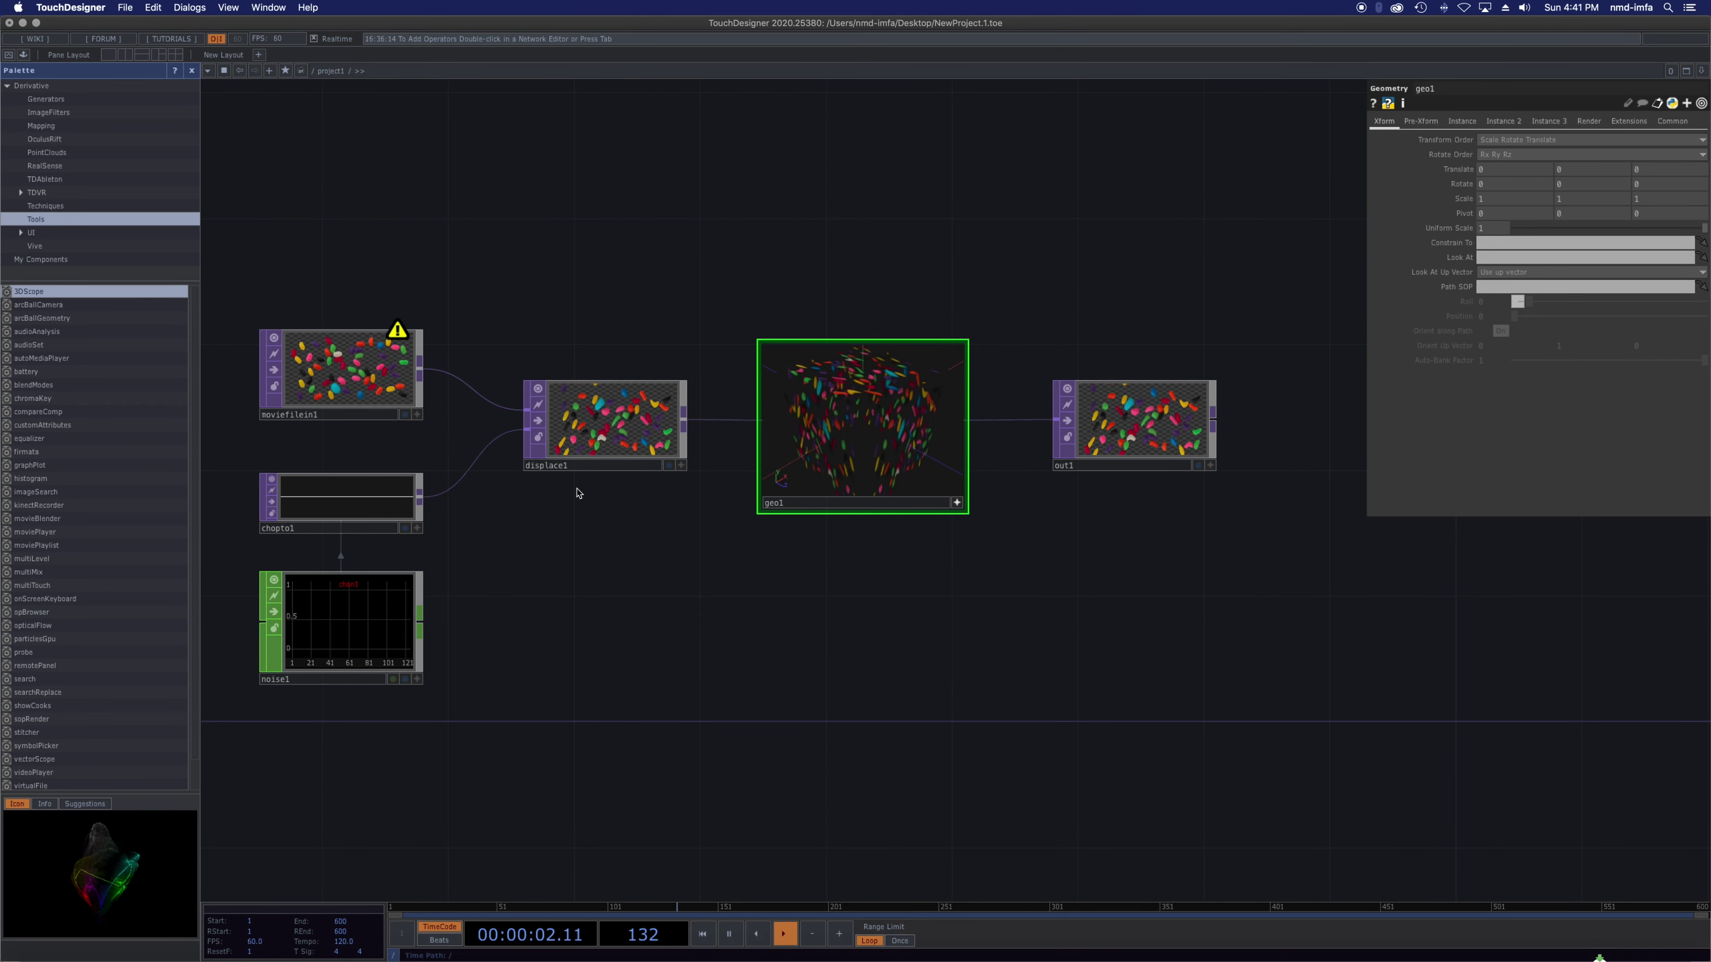
- Select all the operators together, including displace1, and move the whole network up and to the right
{"action": "right_click", "coordinate": [619, 432]}
{"action": "left_click", "coordinate": [583, 432]}
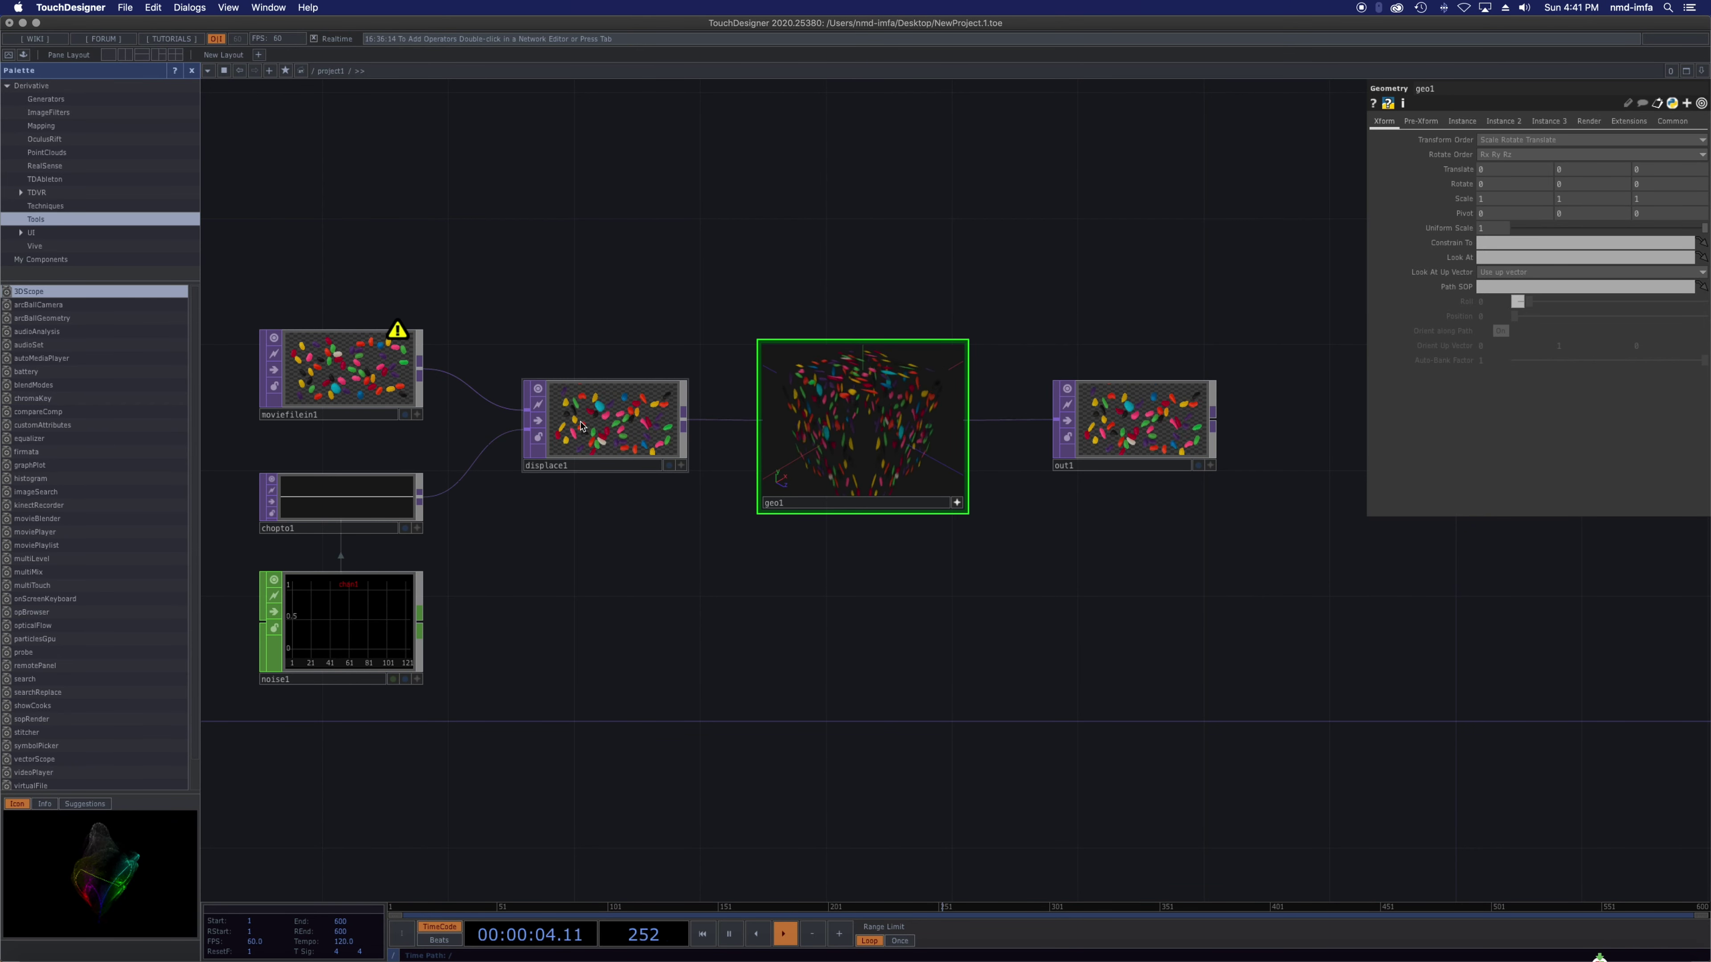
{"action": "left_click", "coordinate": [633, 427]}
{"action": "left_click_drag", "start_coordinate": [1283, 291], "coordinate": [253, 714]}
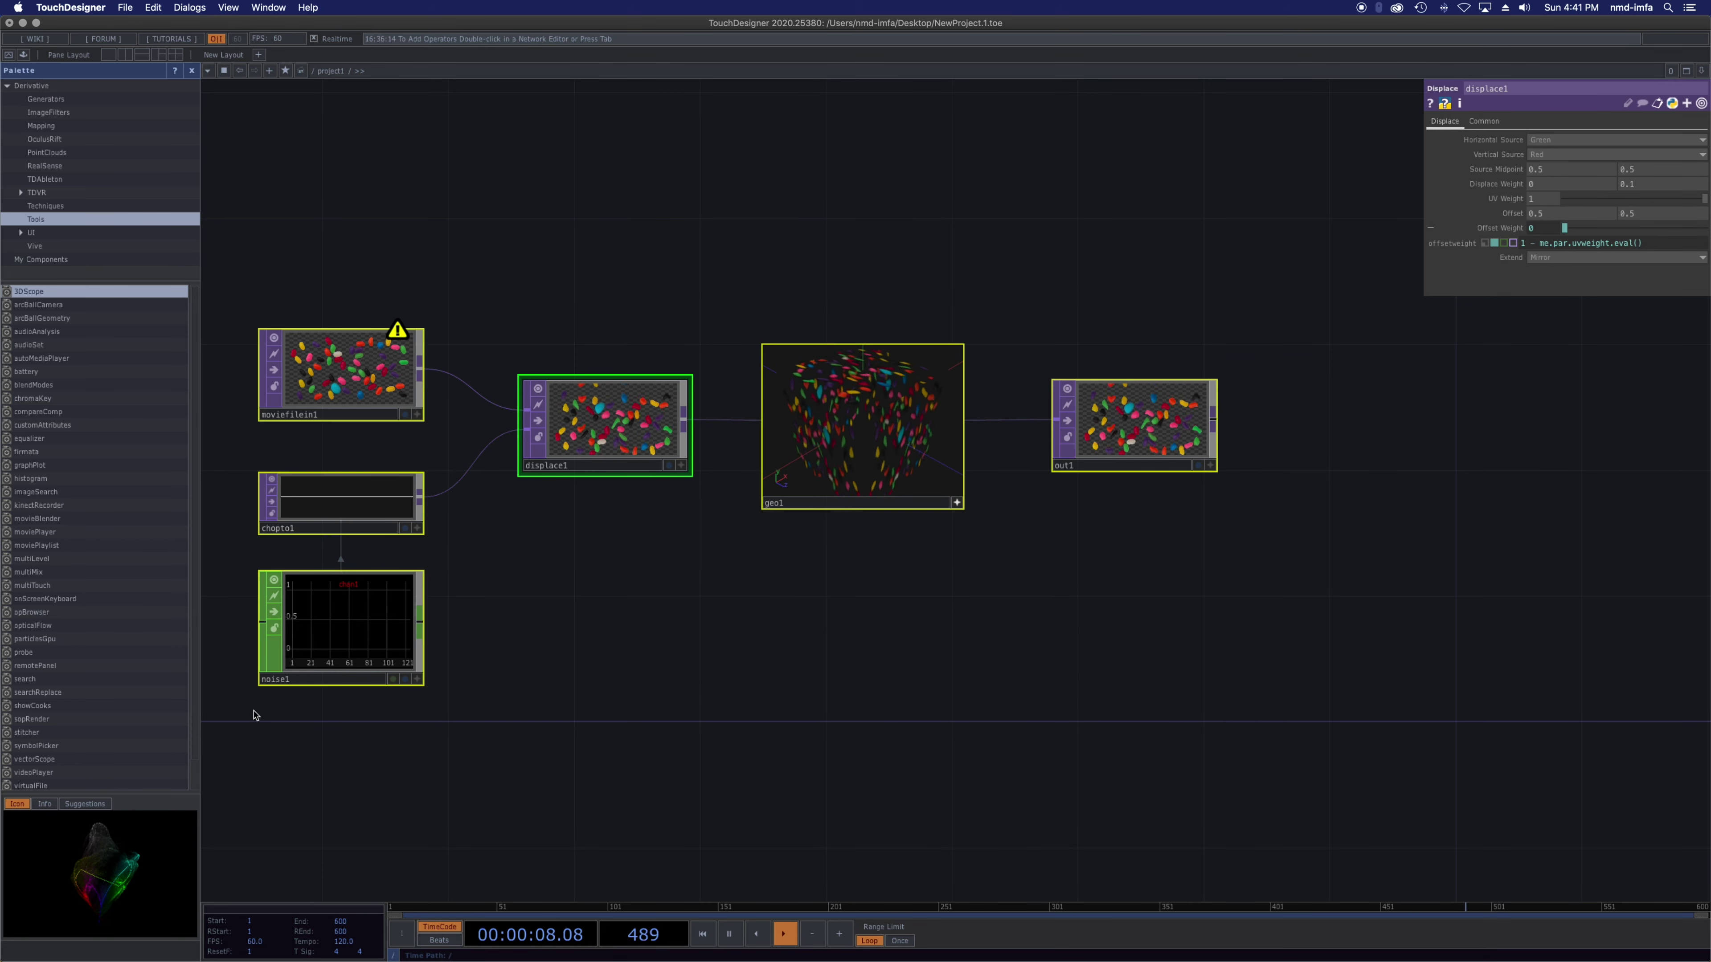
{"action": "left_click_drag", "start_coordinate": [370, 595], "coordinate": [496, 602]}
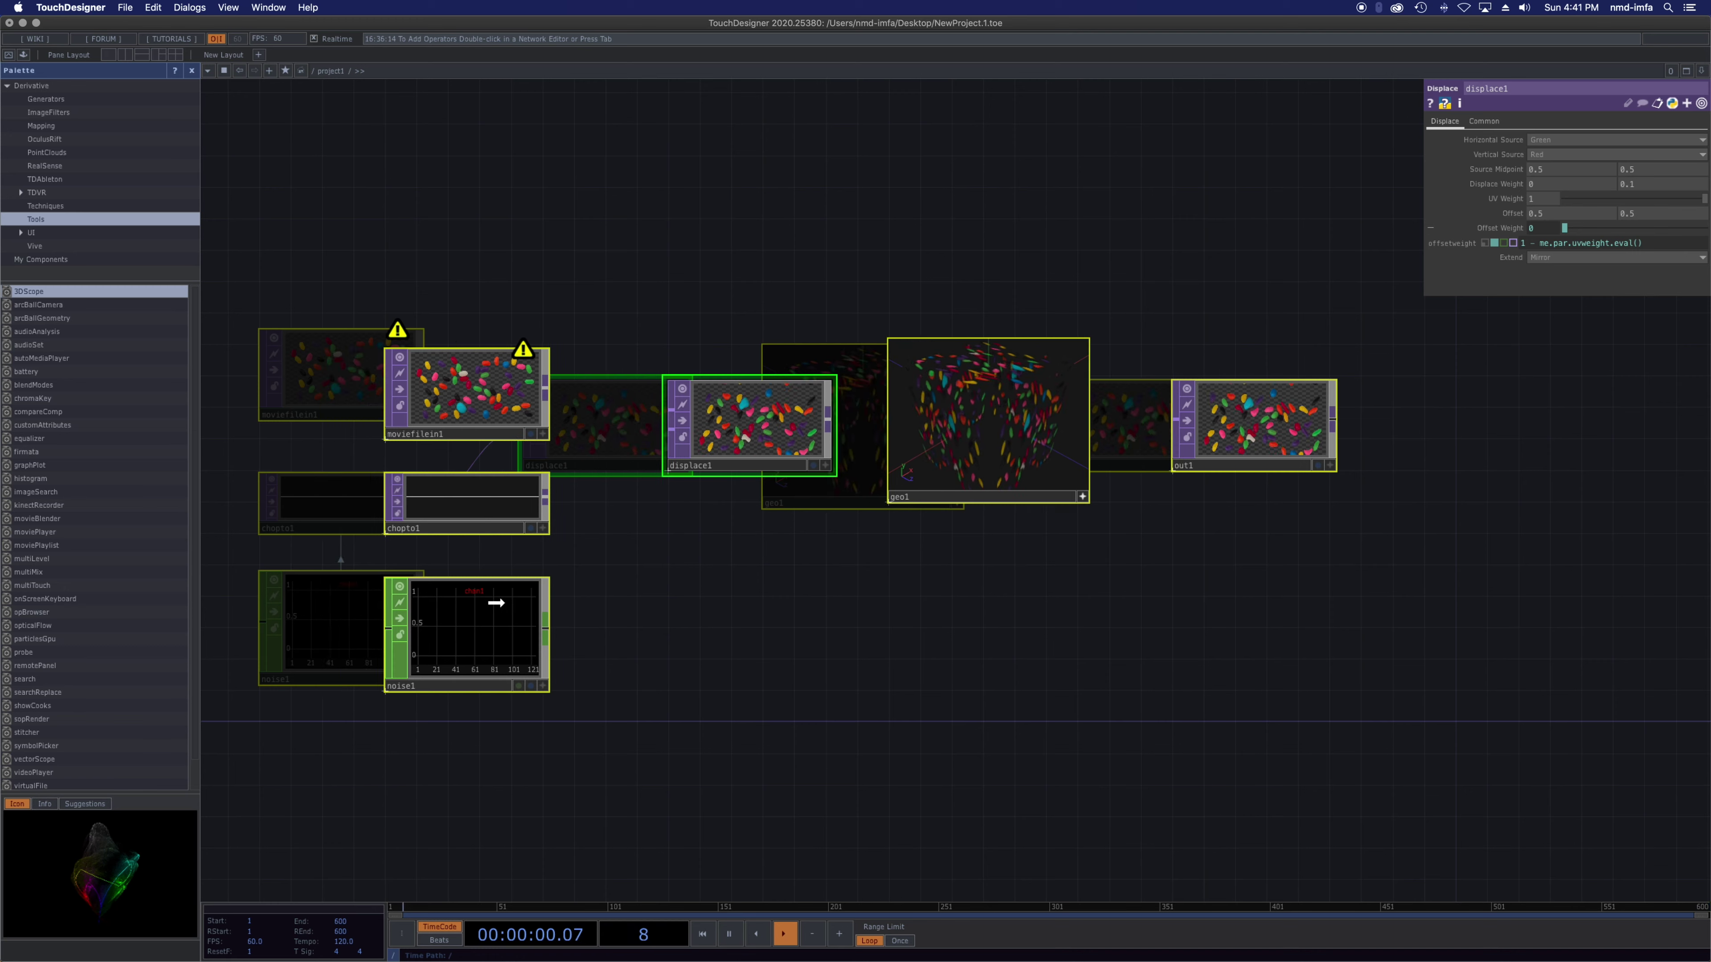
{"action": "left_click_drag", "start_coordinate": [509, 419], "coordinate": [510, 323]}
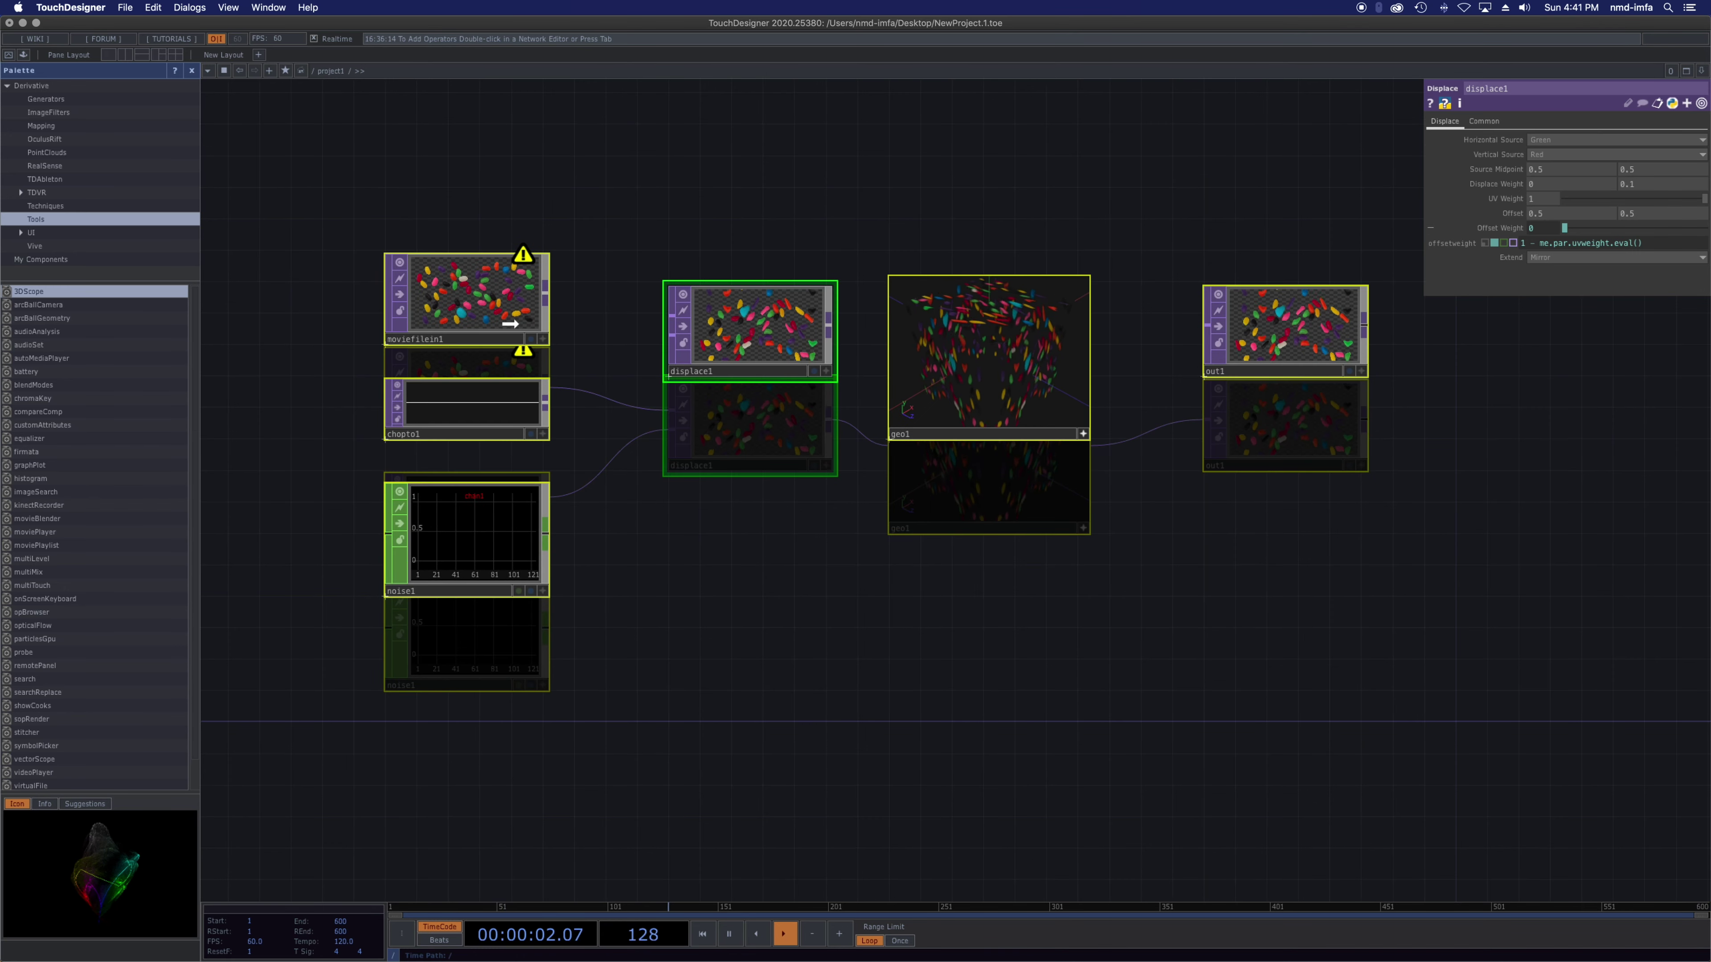
{"action": "left_click_drag", "start_coordinate": [669, 469], "coordinate": [690, 470]}
{"action": "right_click", "coordinate": [689, 472]}
{"action": "left_click", "coordinate": [678, 470]}
{"action": "left_click", "coordinate": [815, 347]}
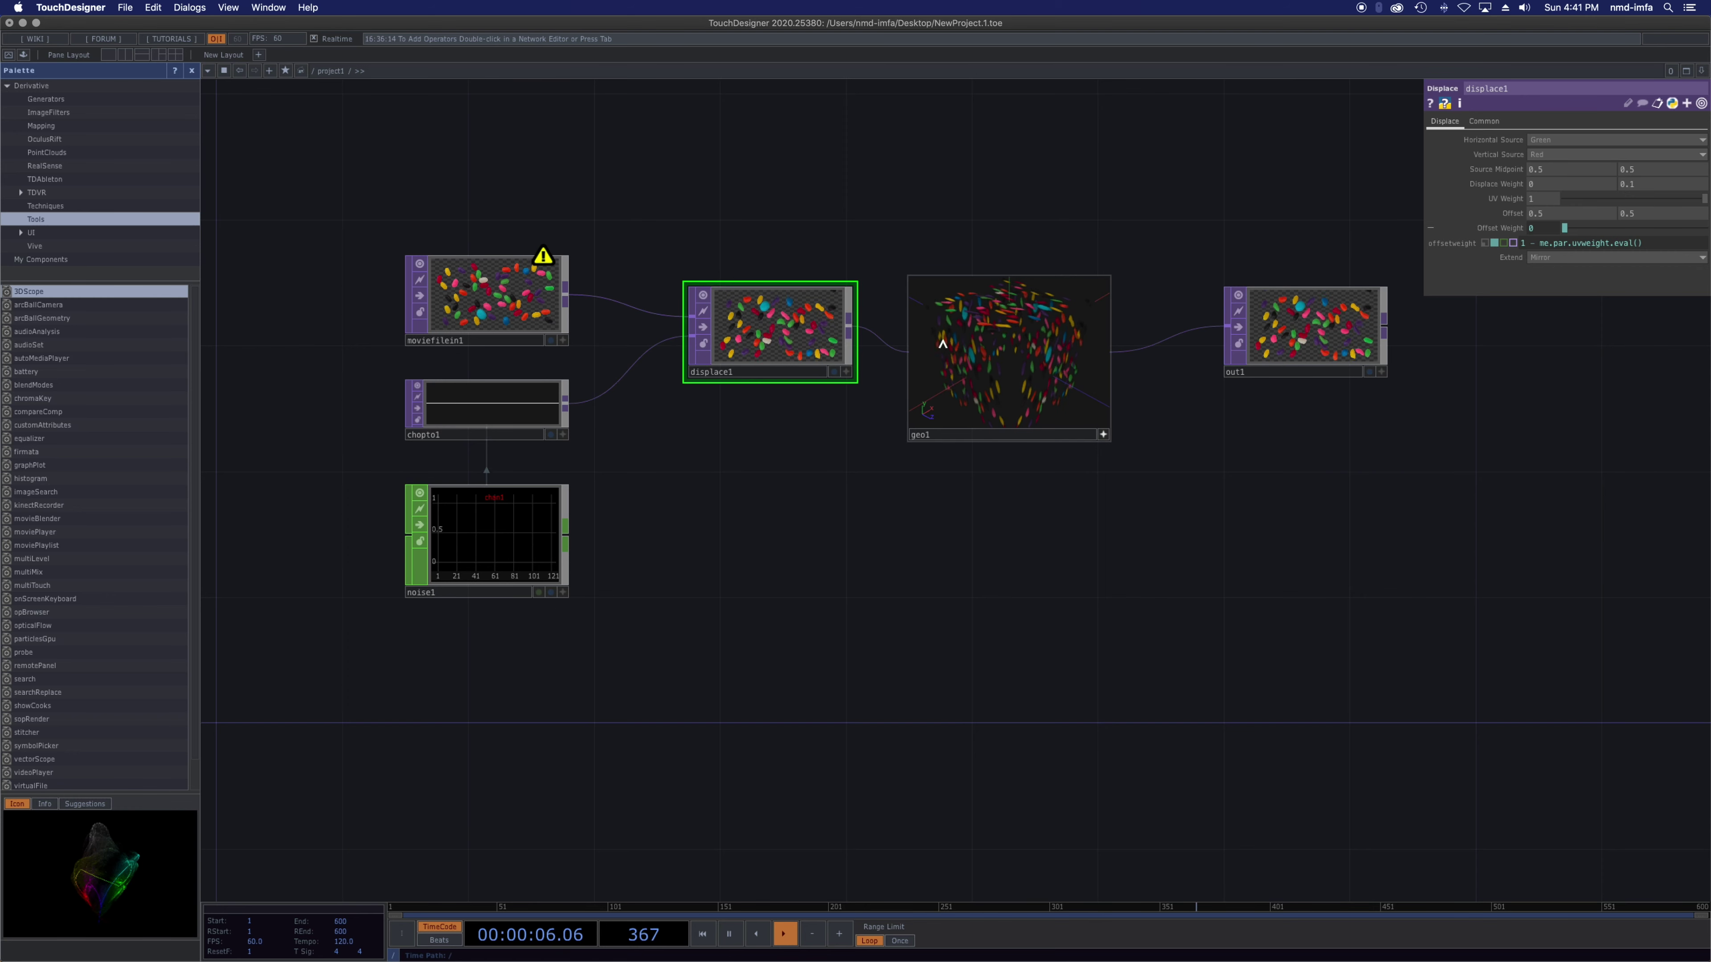
- Examine the viewer options of geo1 and the operator options of moviefilein1 without changing anything
{"action": "right_click", "coordinate": [971, 349]}
{"action": "key", "text": "Escape"}
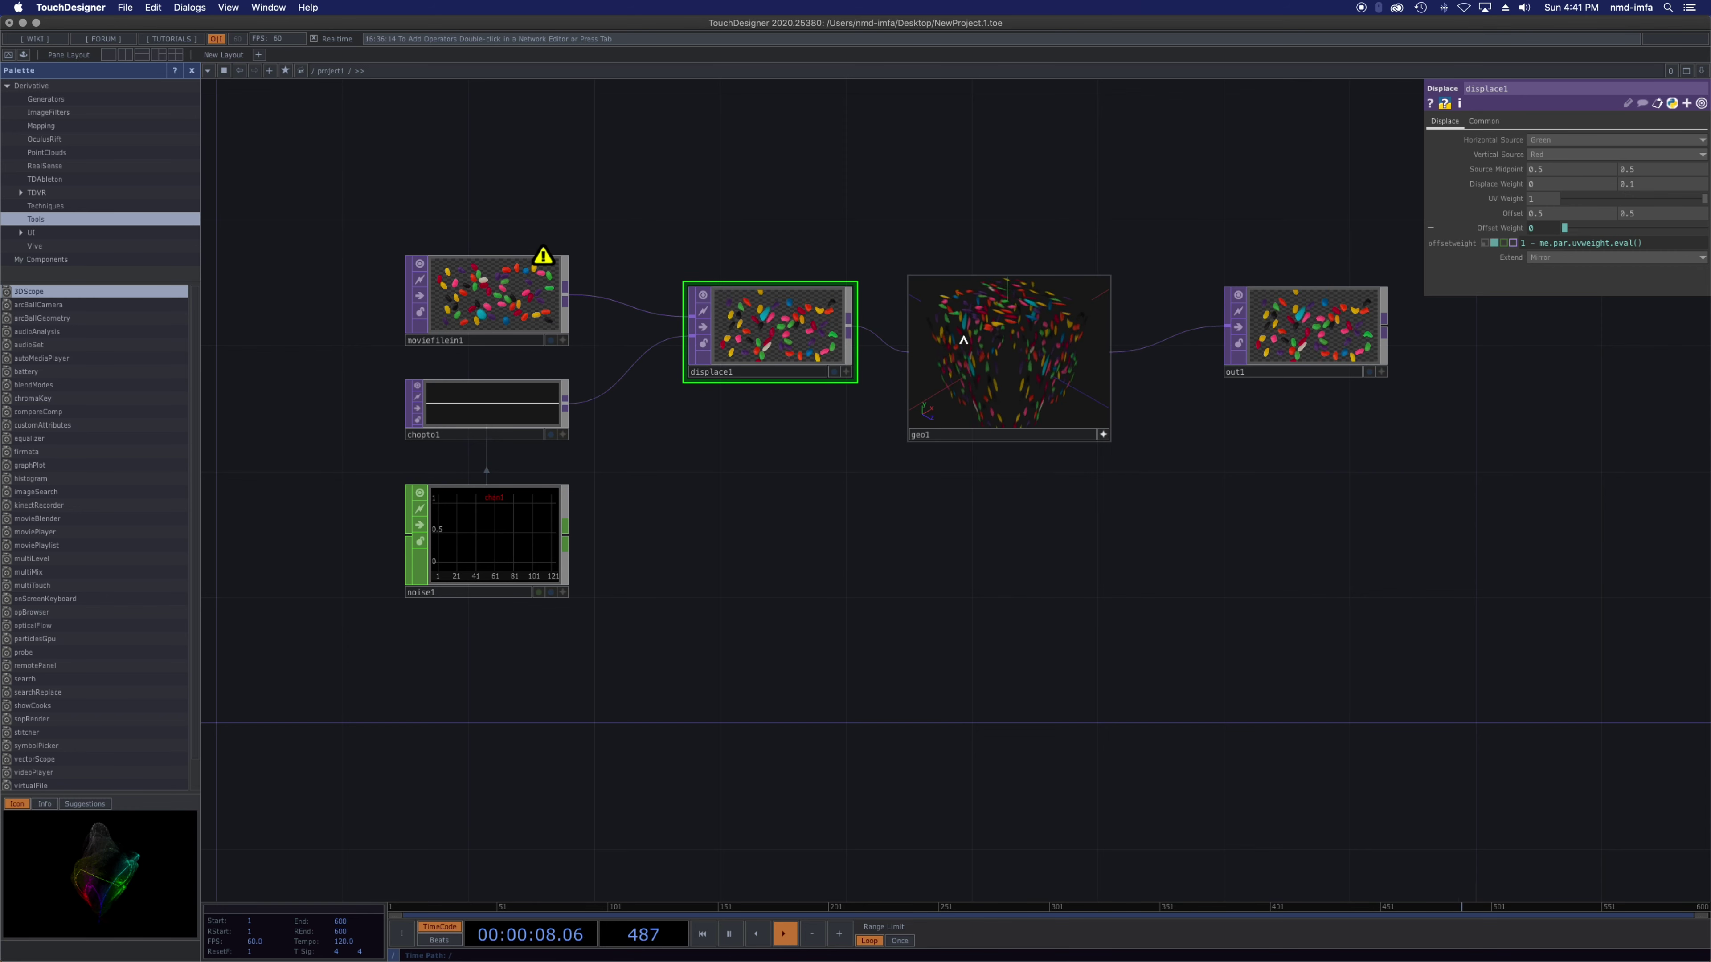
{"action": "right_click", "coordinate": [963, 340]}
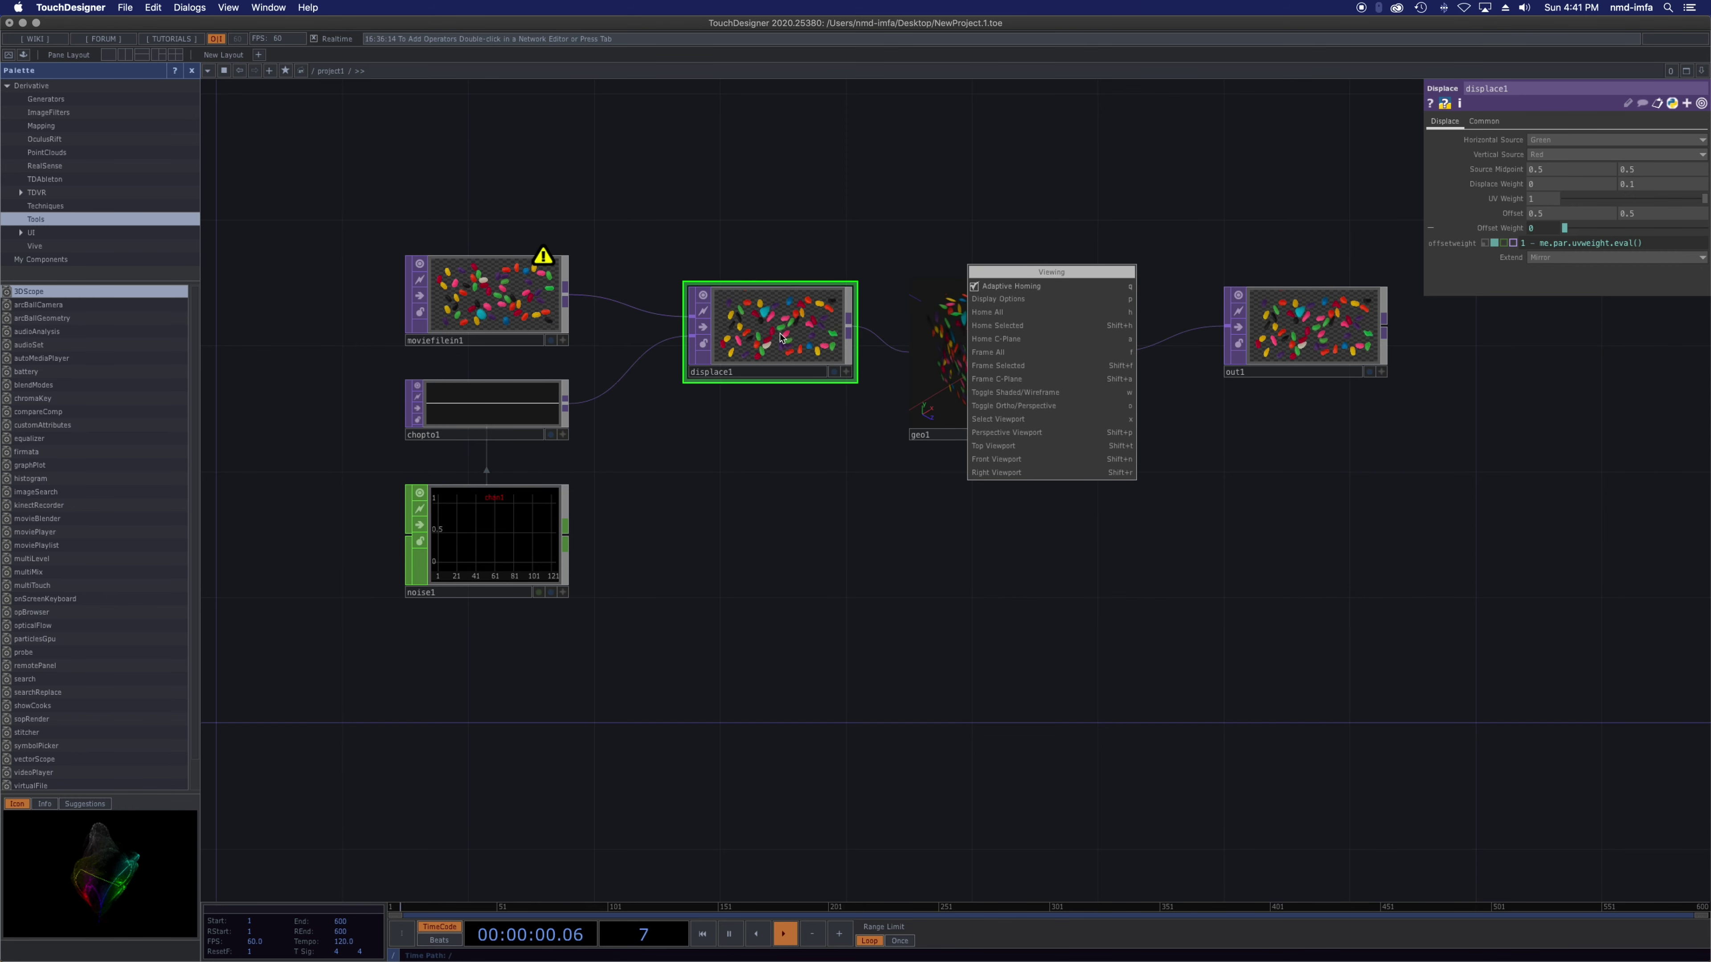
{"action": "right_click", "coordinate": [527, 322]}
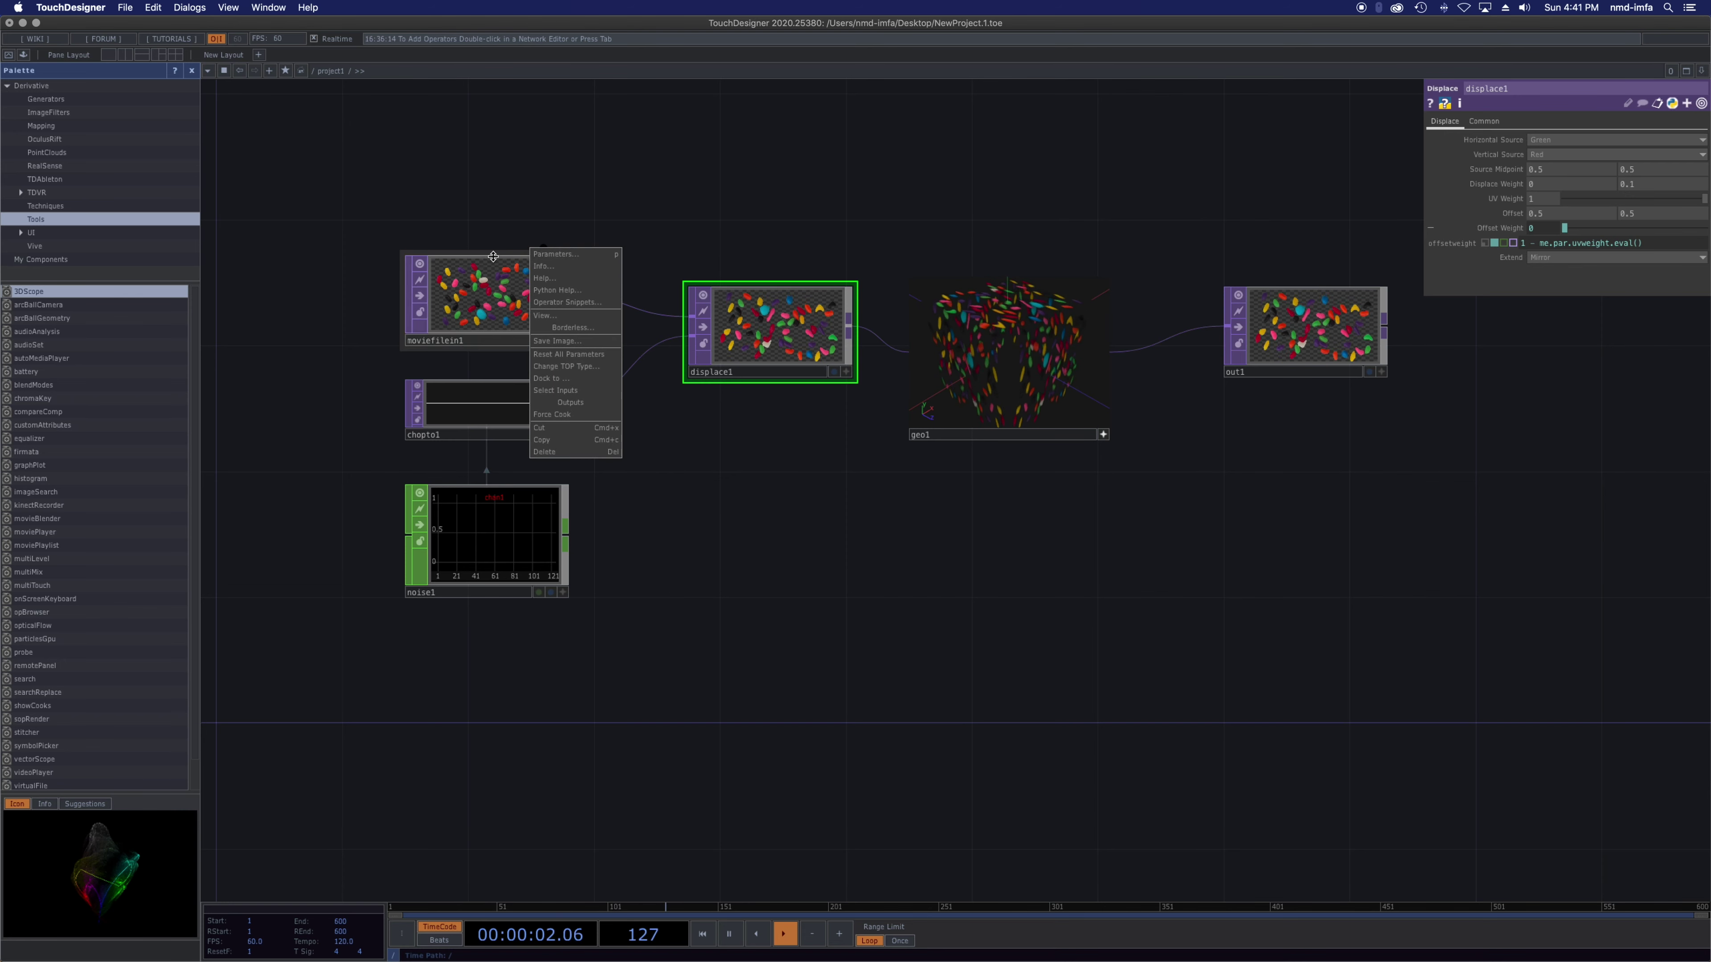
{"action": "left_click", "coordinate": [495, 276]}
{"action": "right_click", "coordinate": [566, 342]}
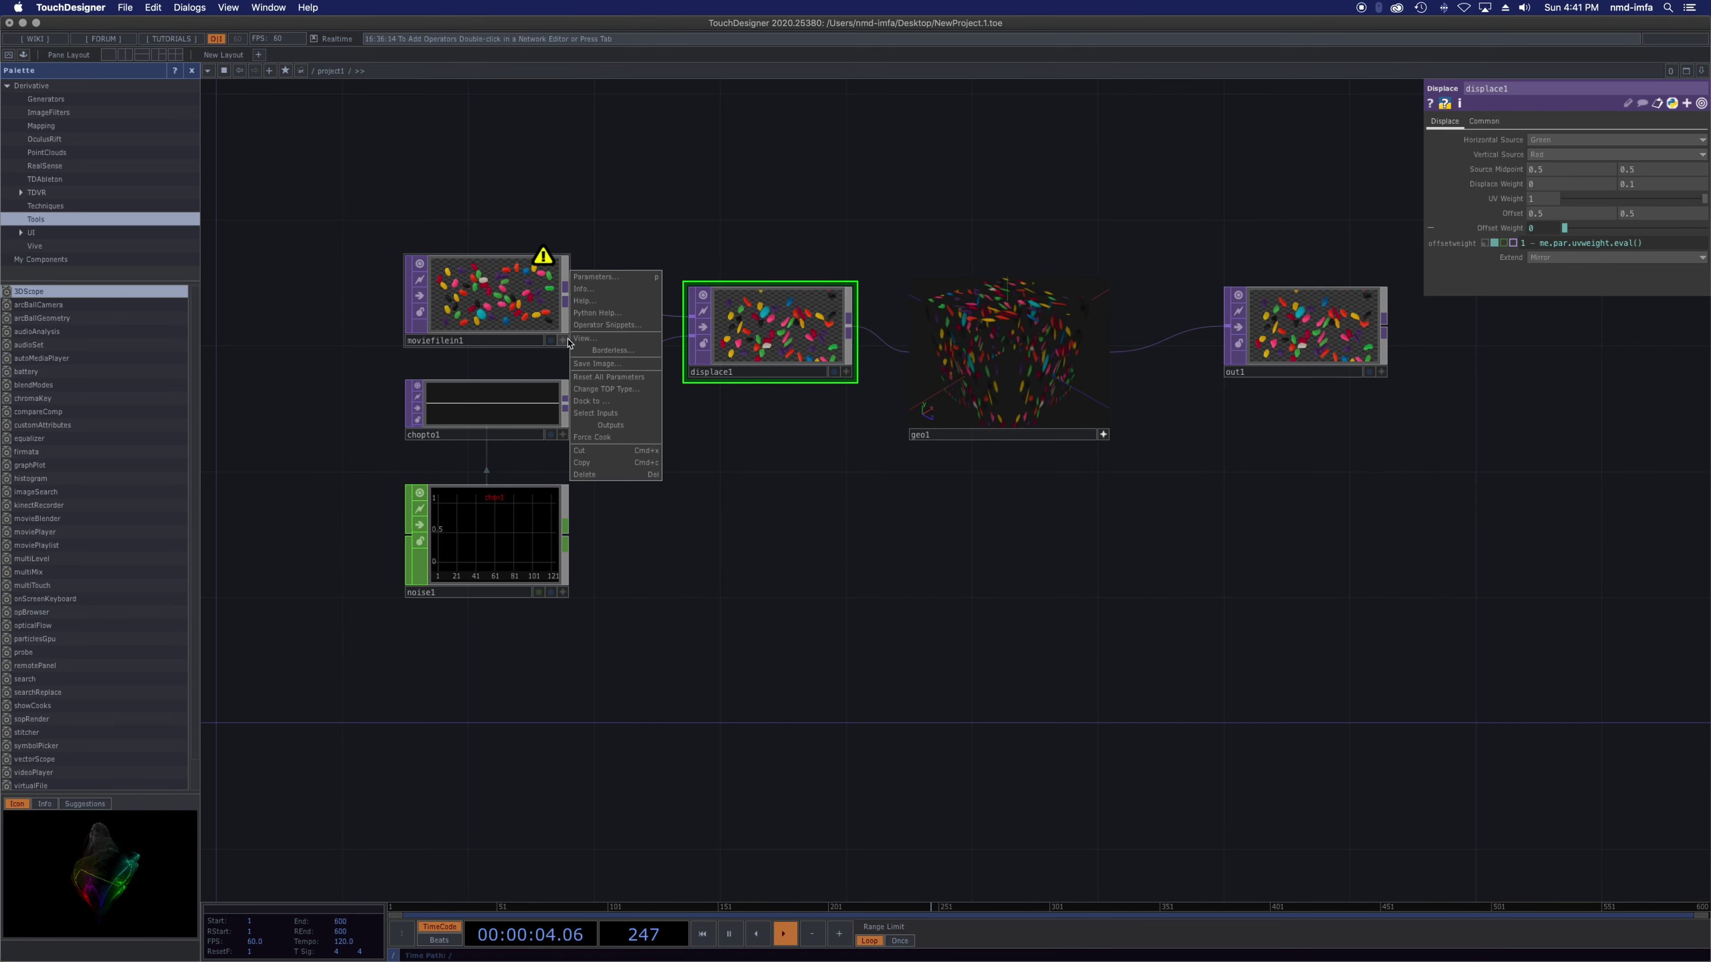
{"action": "left_click", "coordinate": [484, 300]}
{"action": "right_click", "coordinate": [470, 292]}
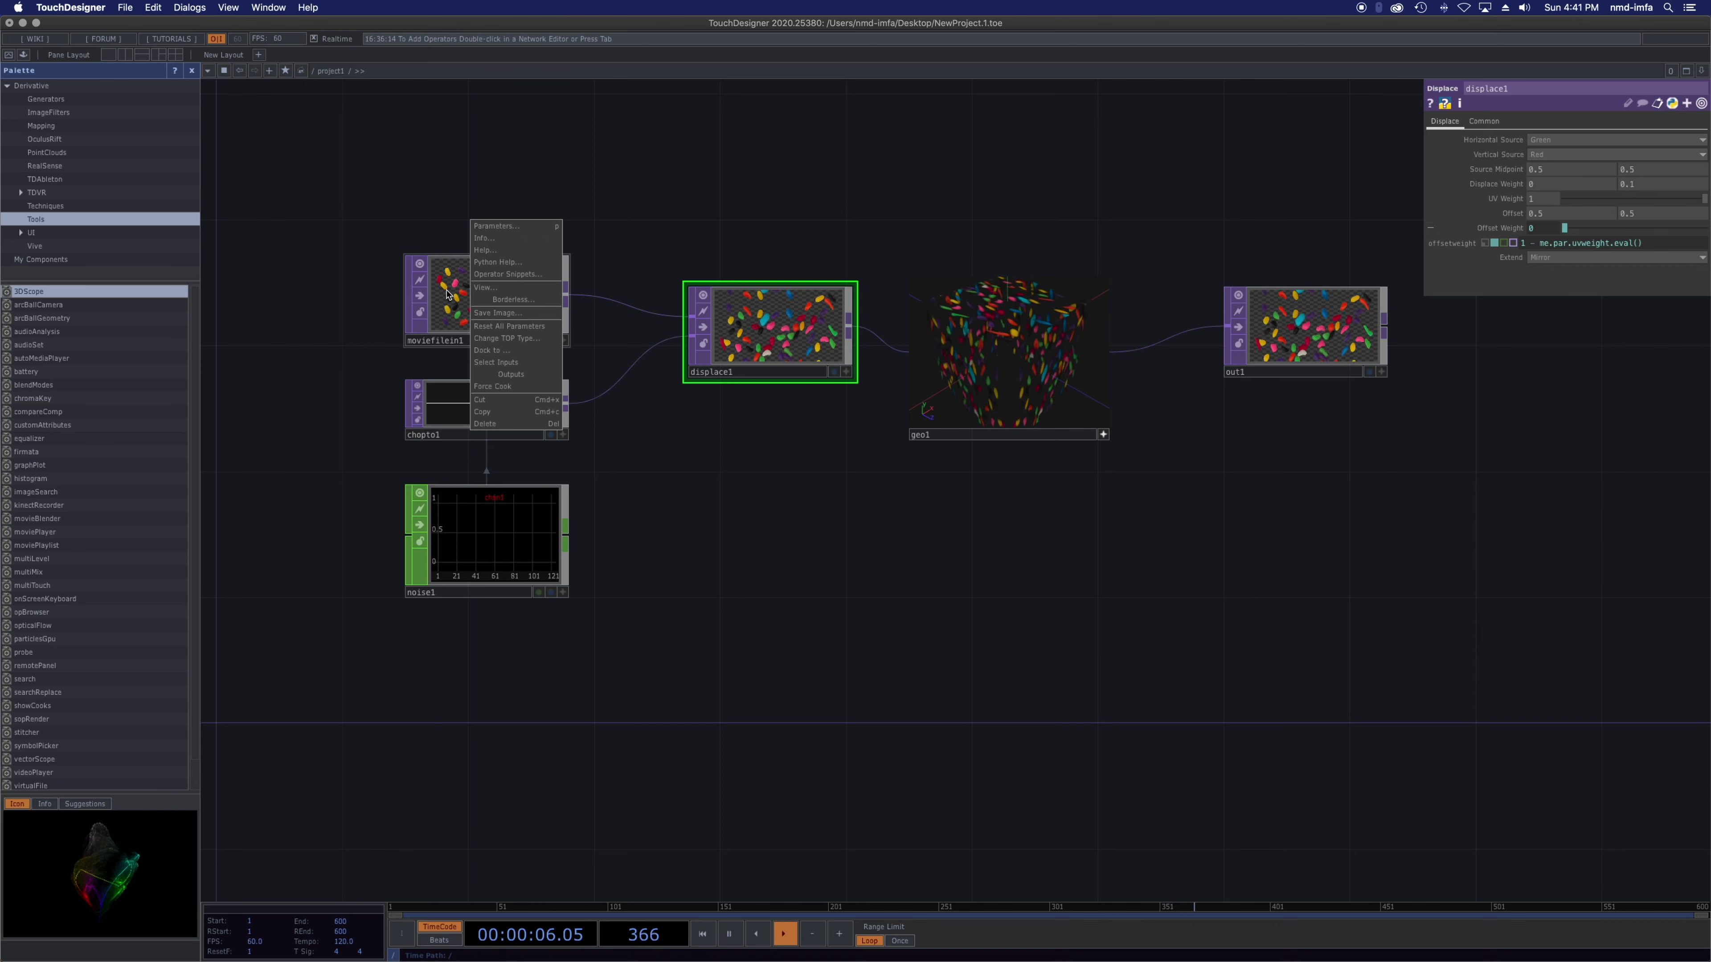
{"action": "left_click", "coordinate": [423, 293]}
{"action": "right_click", "coordinate": [448, 296]}
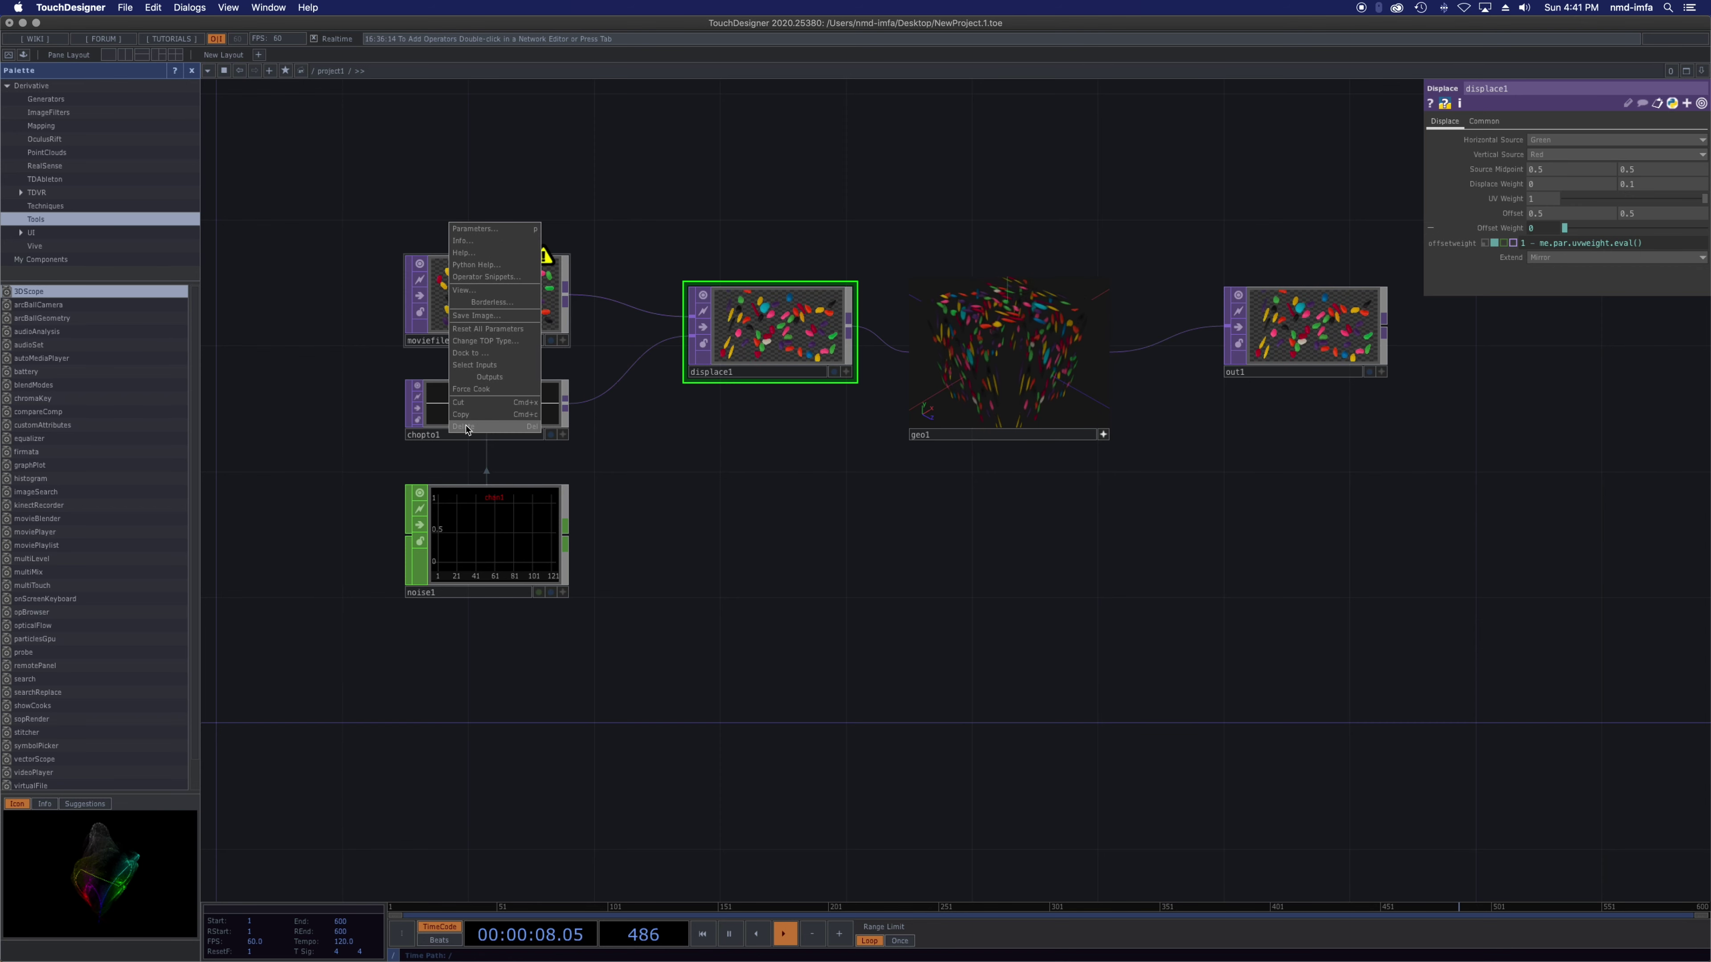
{"action": "left_click", "coordinate": [808, 329]}
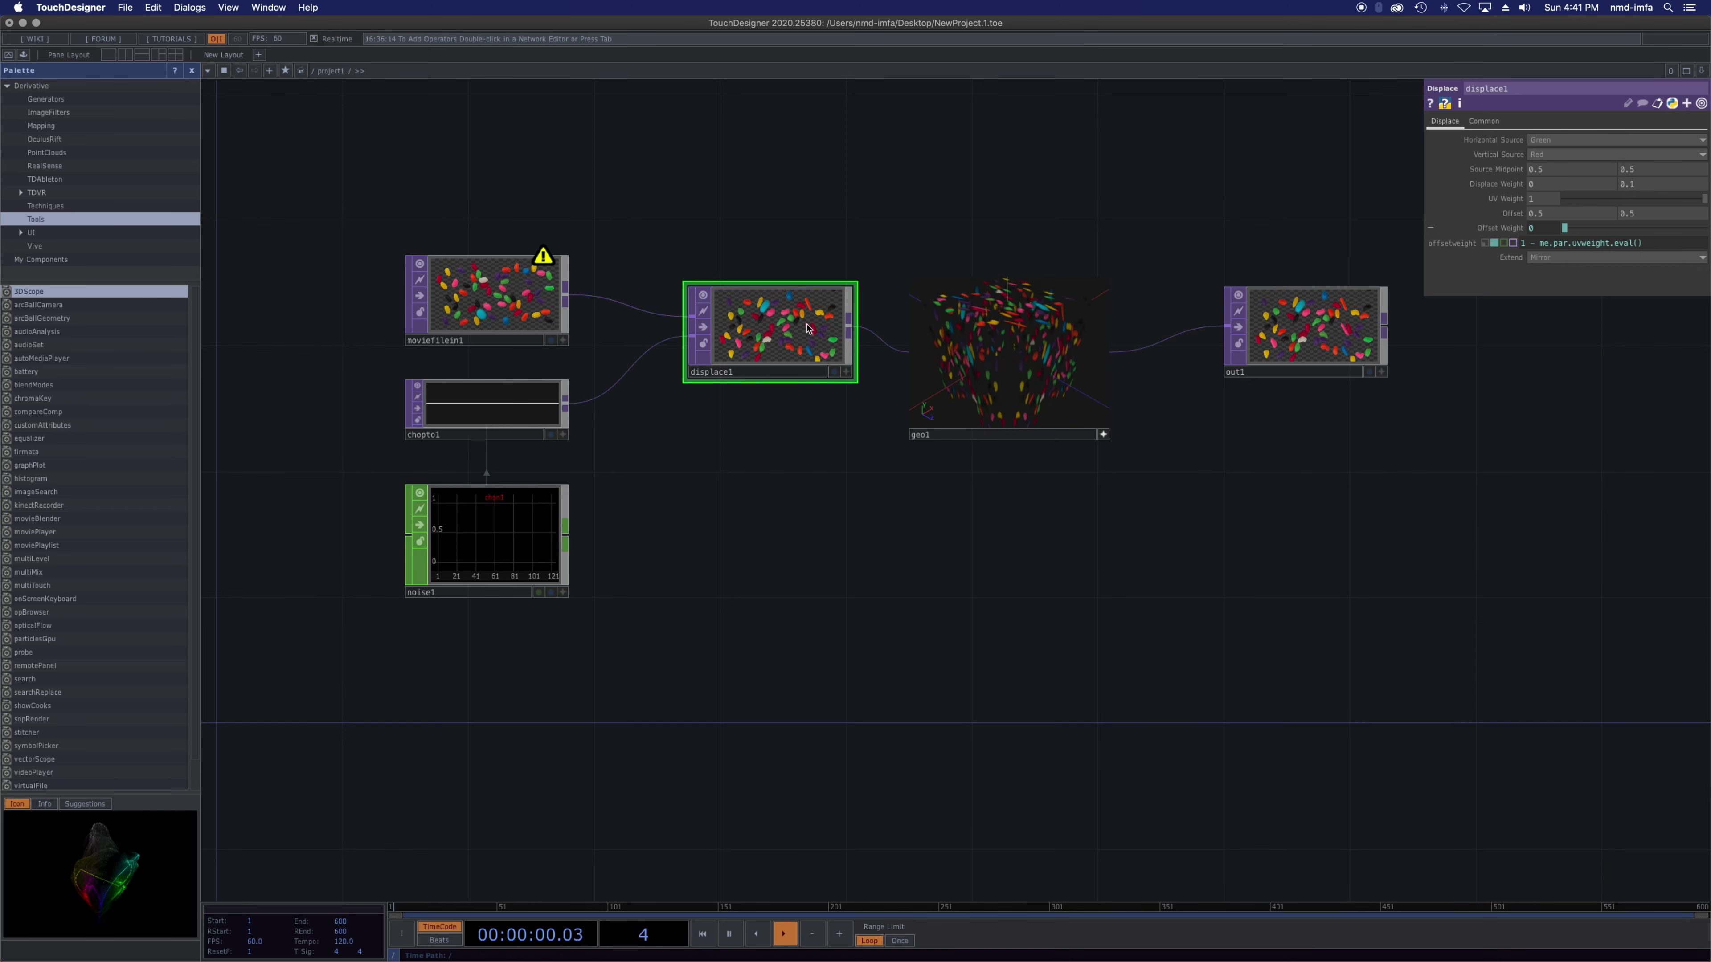
- Copy noise1, paste the duplicate into the empty area beside it, and delete the duplicate
{"action": "left_click", "coordinate": [472, 547]}
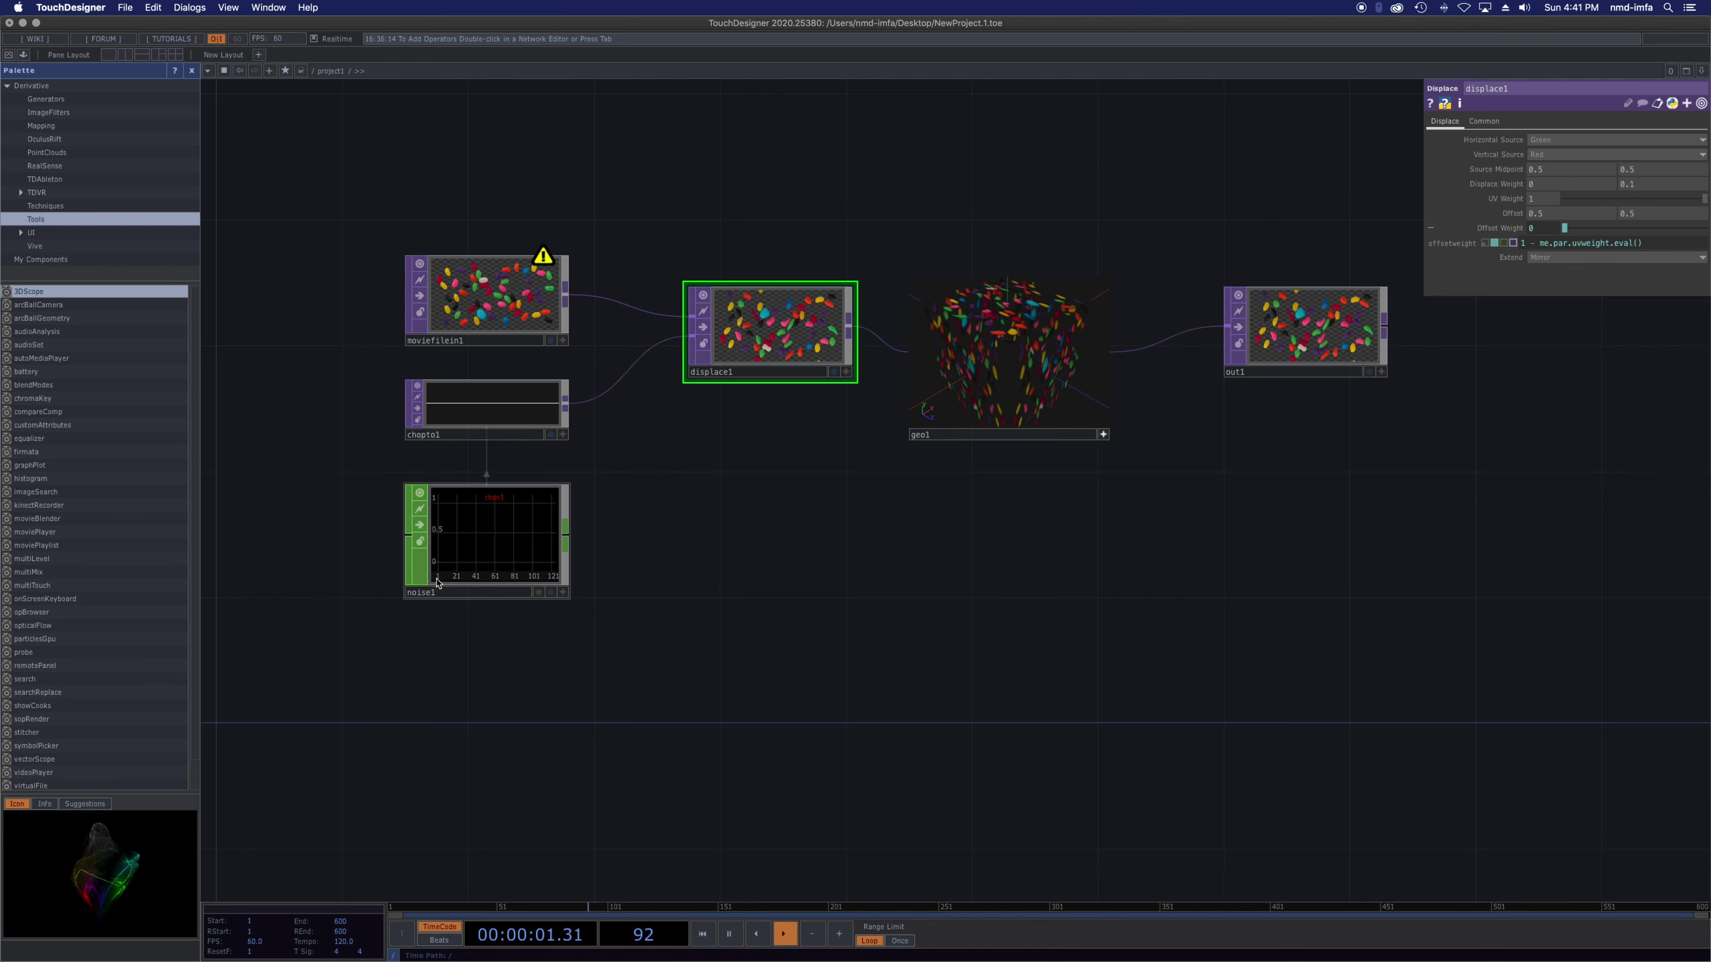
{"action": "right_click", "coordinate": [464, 547]}
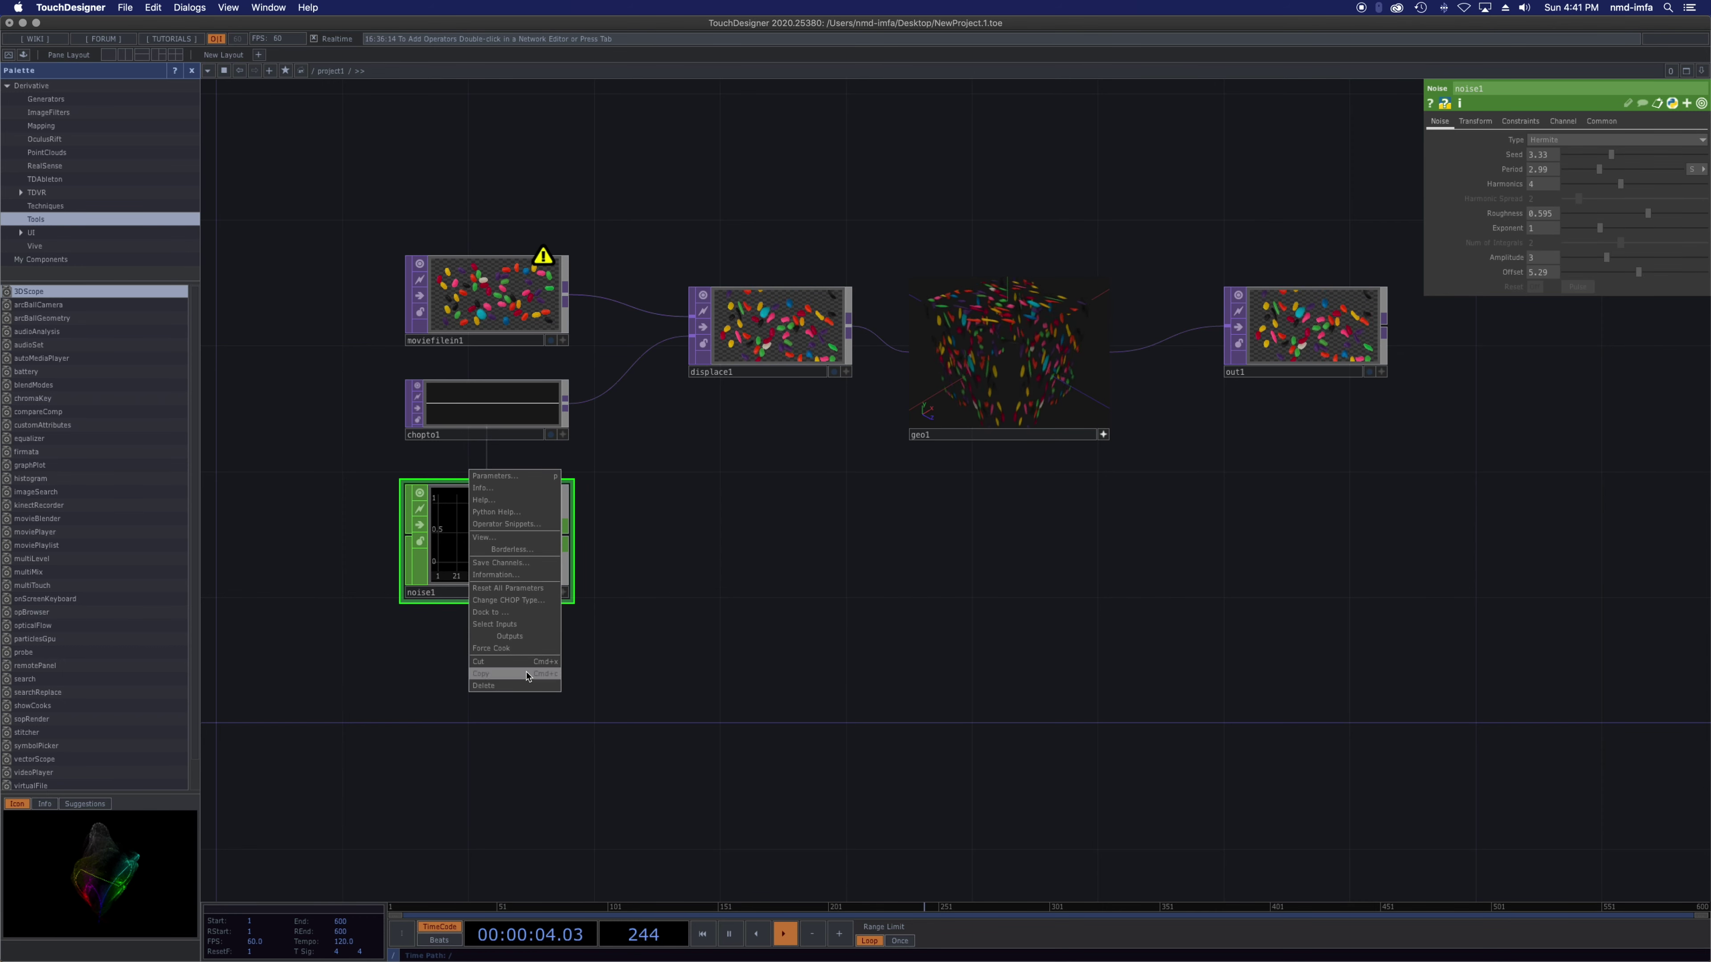
{"action": "left_click", "coordinate": [529, 676]}
{"action": "right_click", "coordinate": [671, 581]}
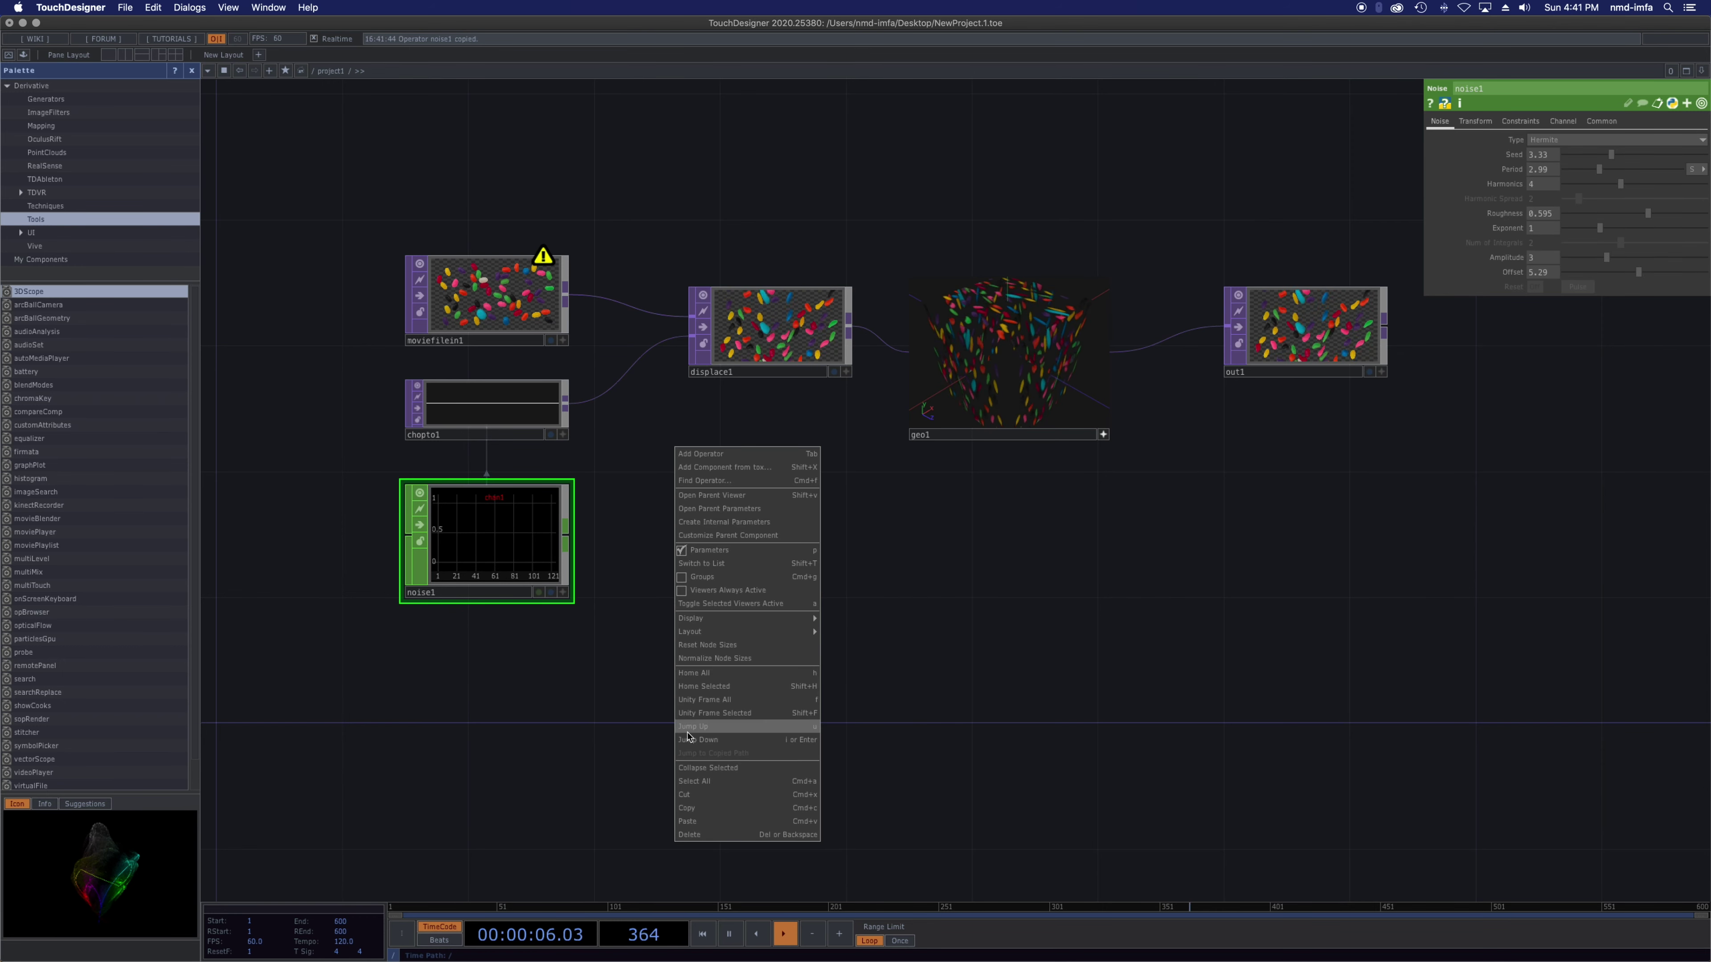
{"action": "left_click", "coordinate": [701, 822]}
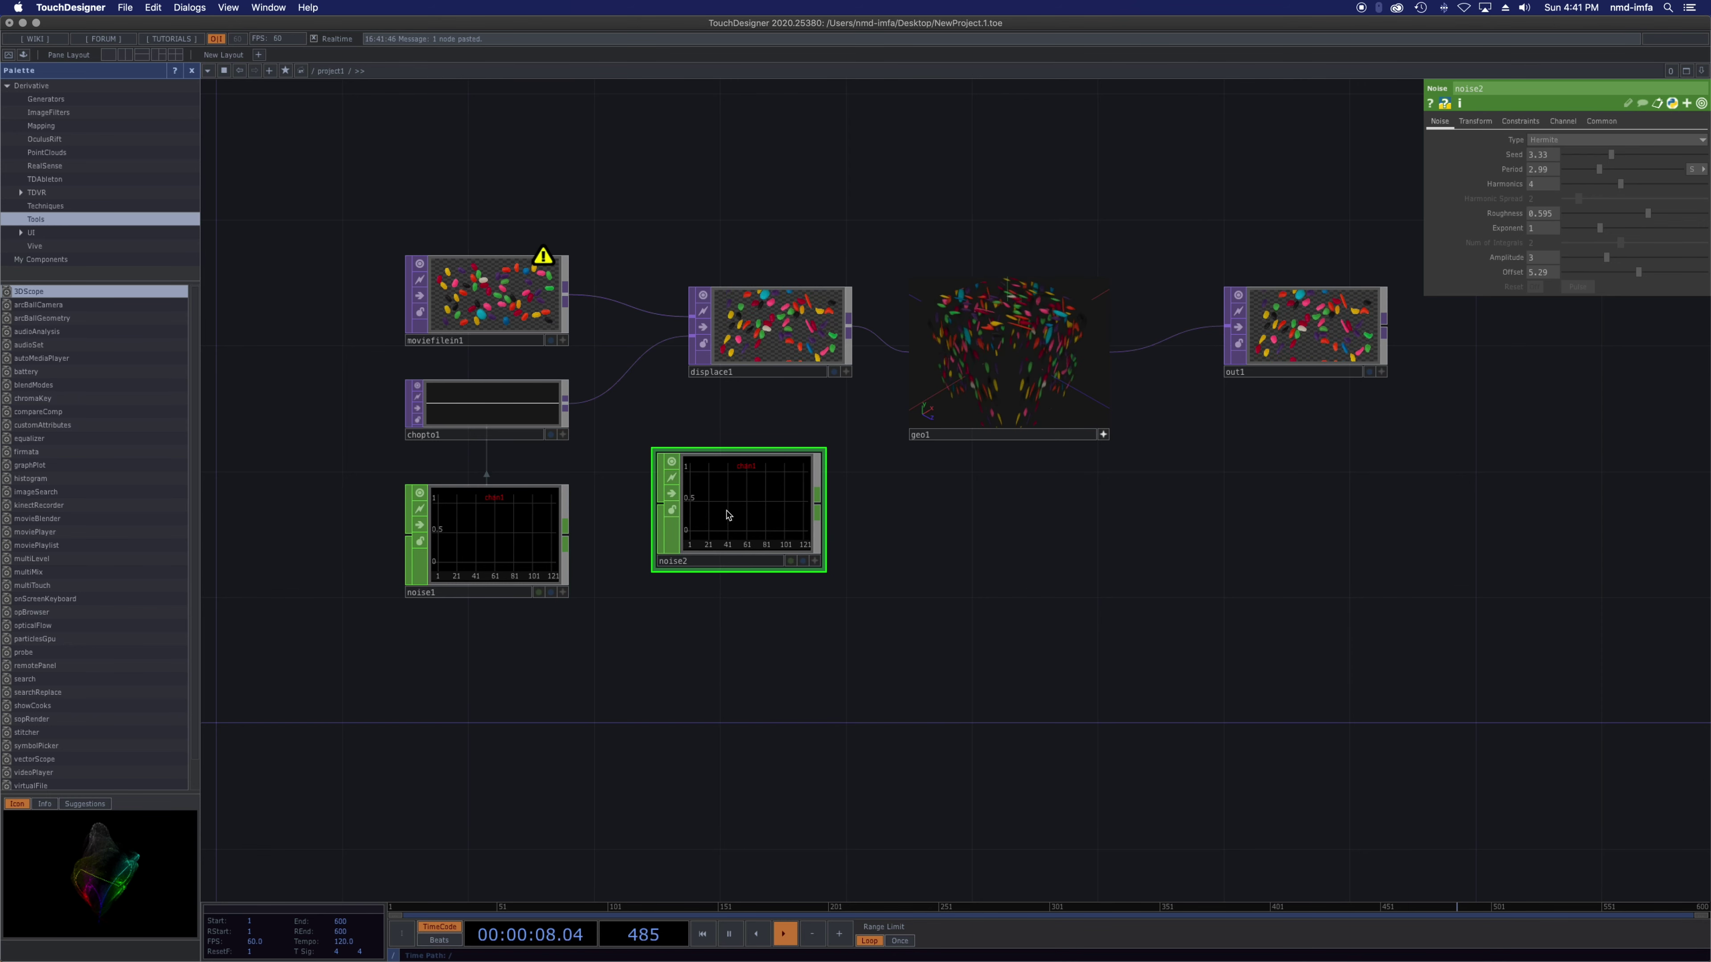
{"action": "key", "text": "Delete"}
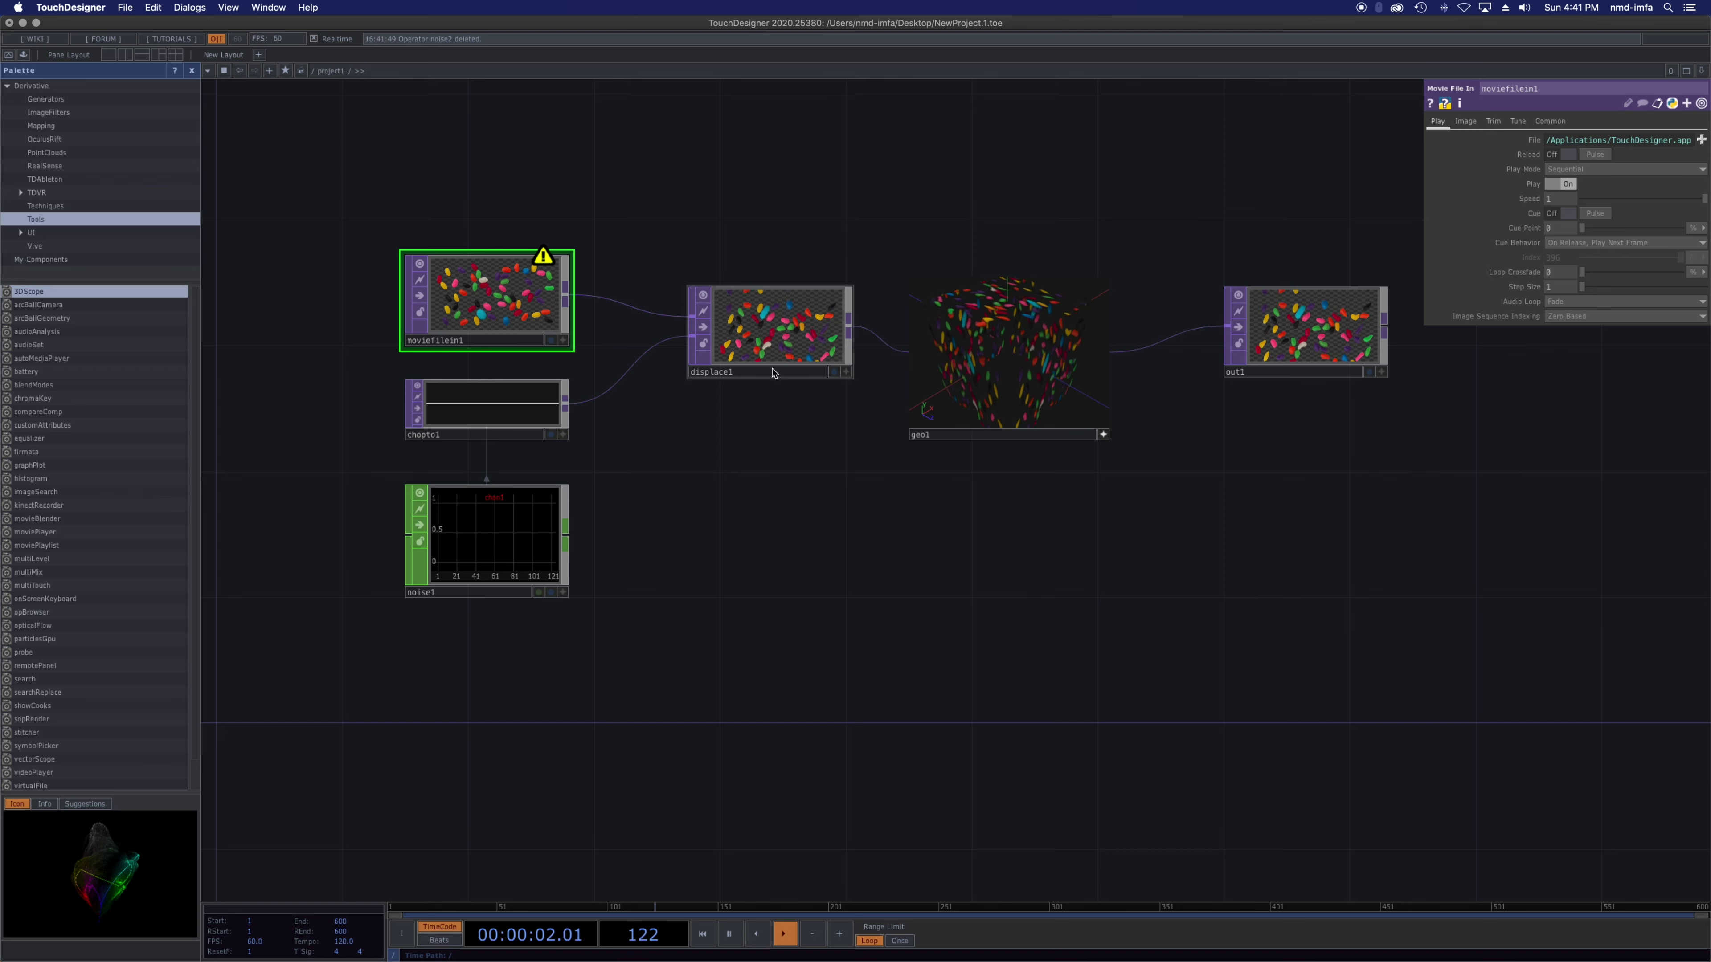
- View displace1 up close, return to the full network, and rotate the cube view inside geo1
{"action": "left_click", "coordinate": [738, 335]}
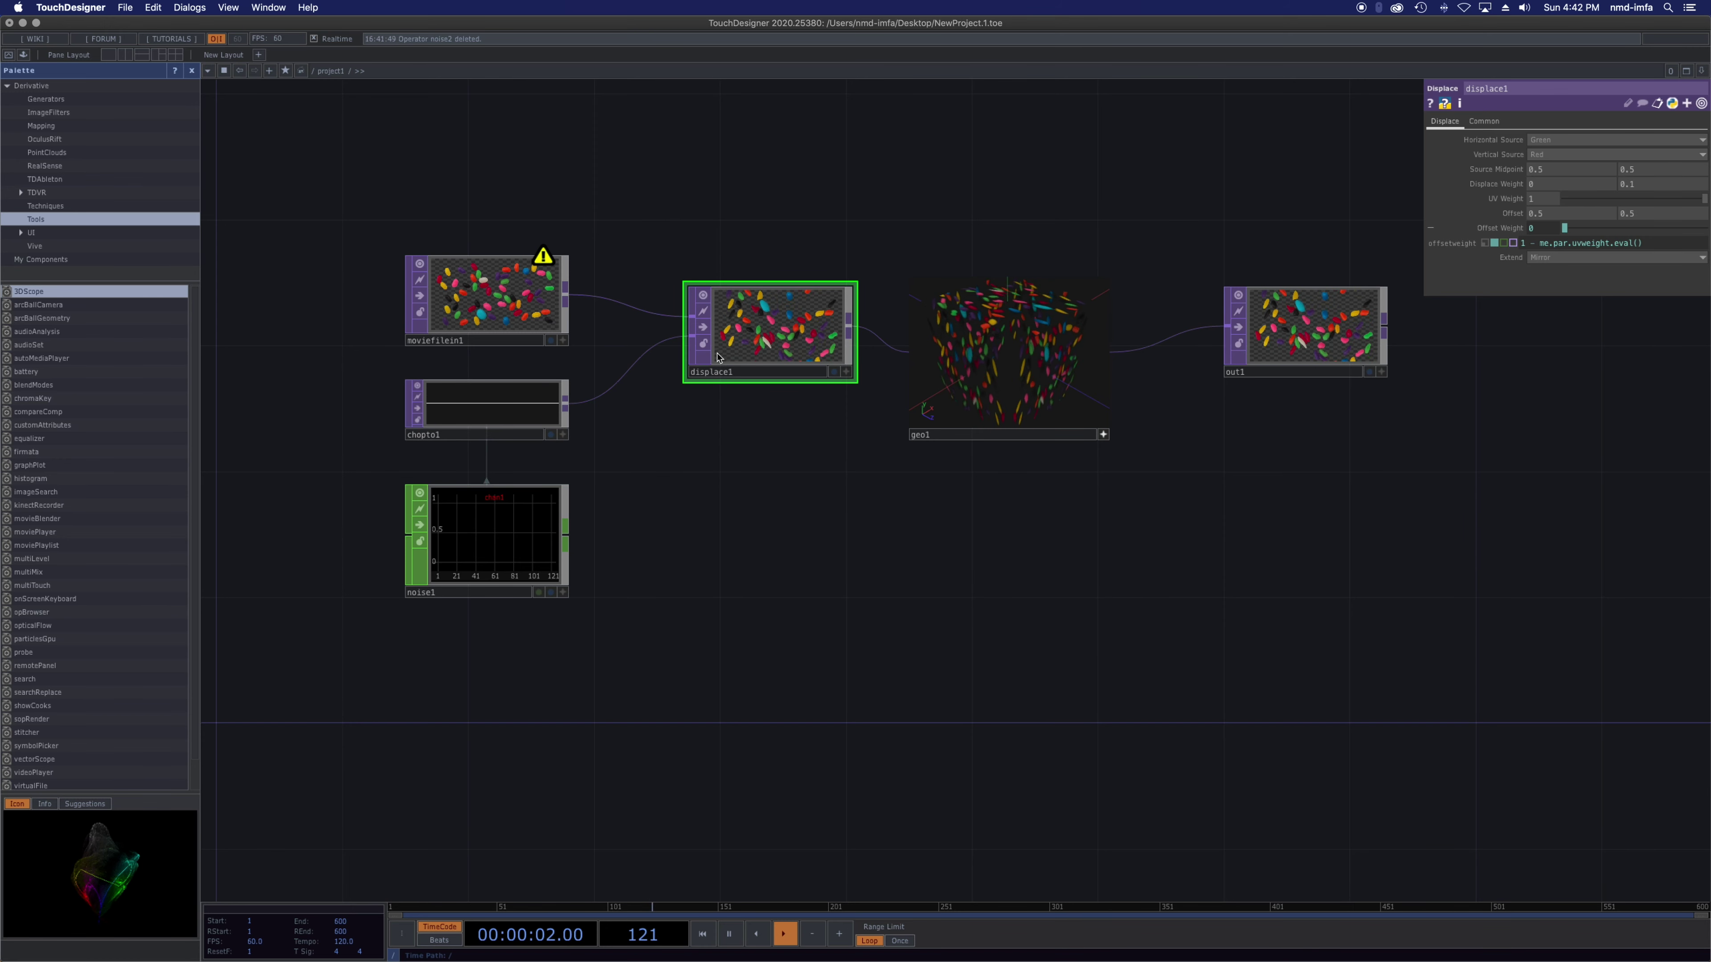
{"action": "key", "text": "h"}
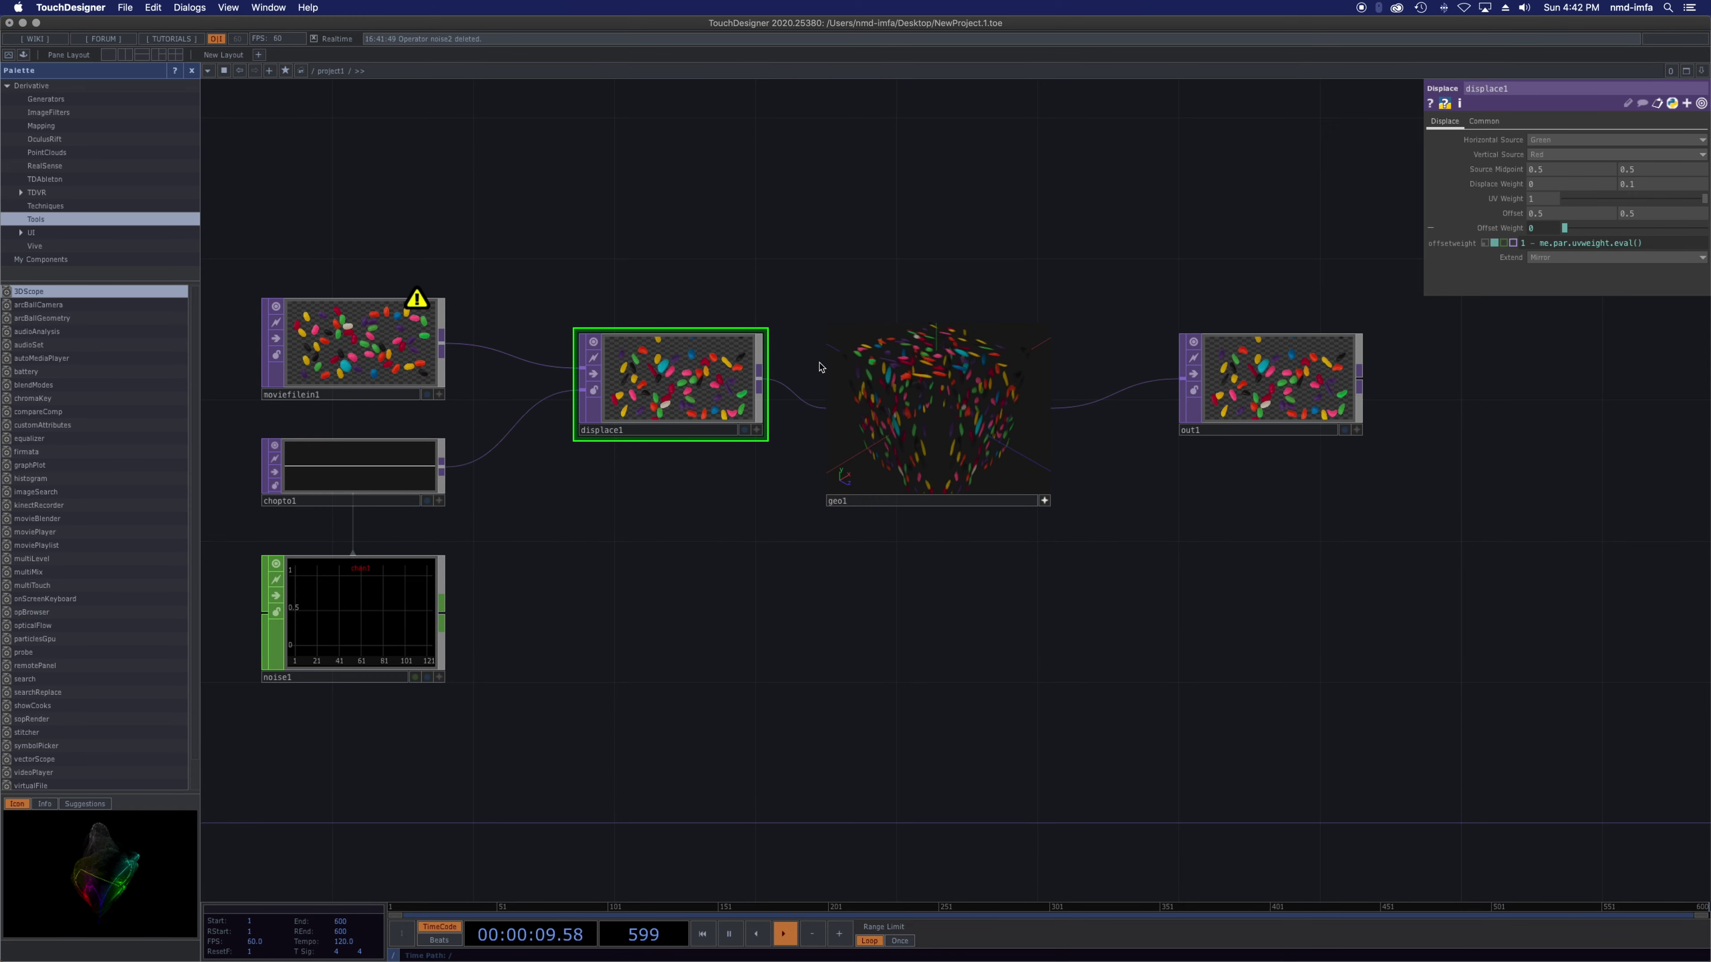
{"action": "key", "text": "shift+h"}
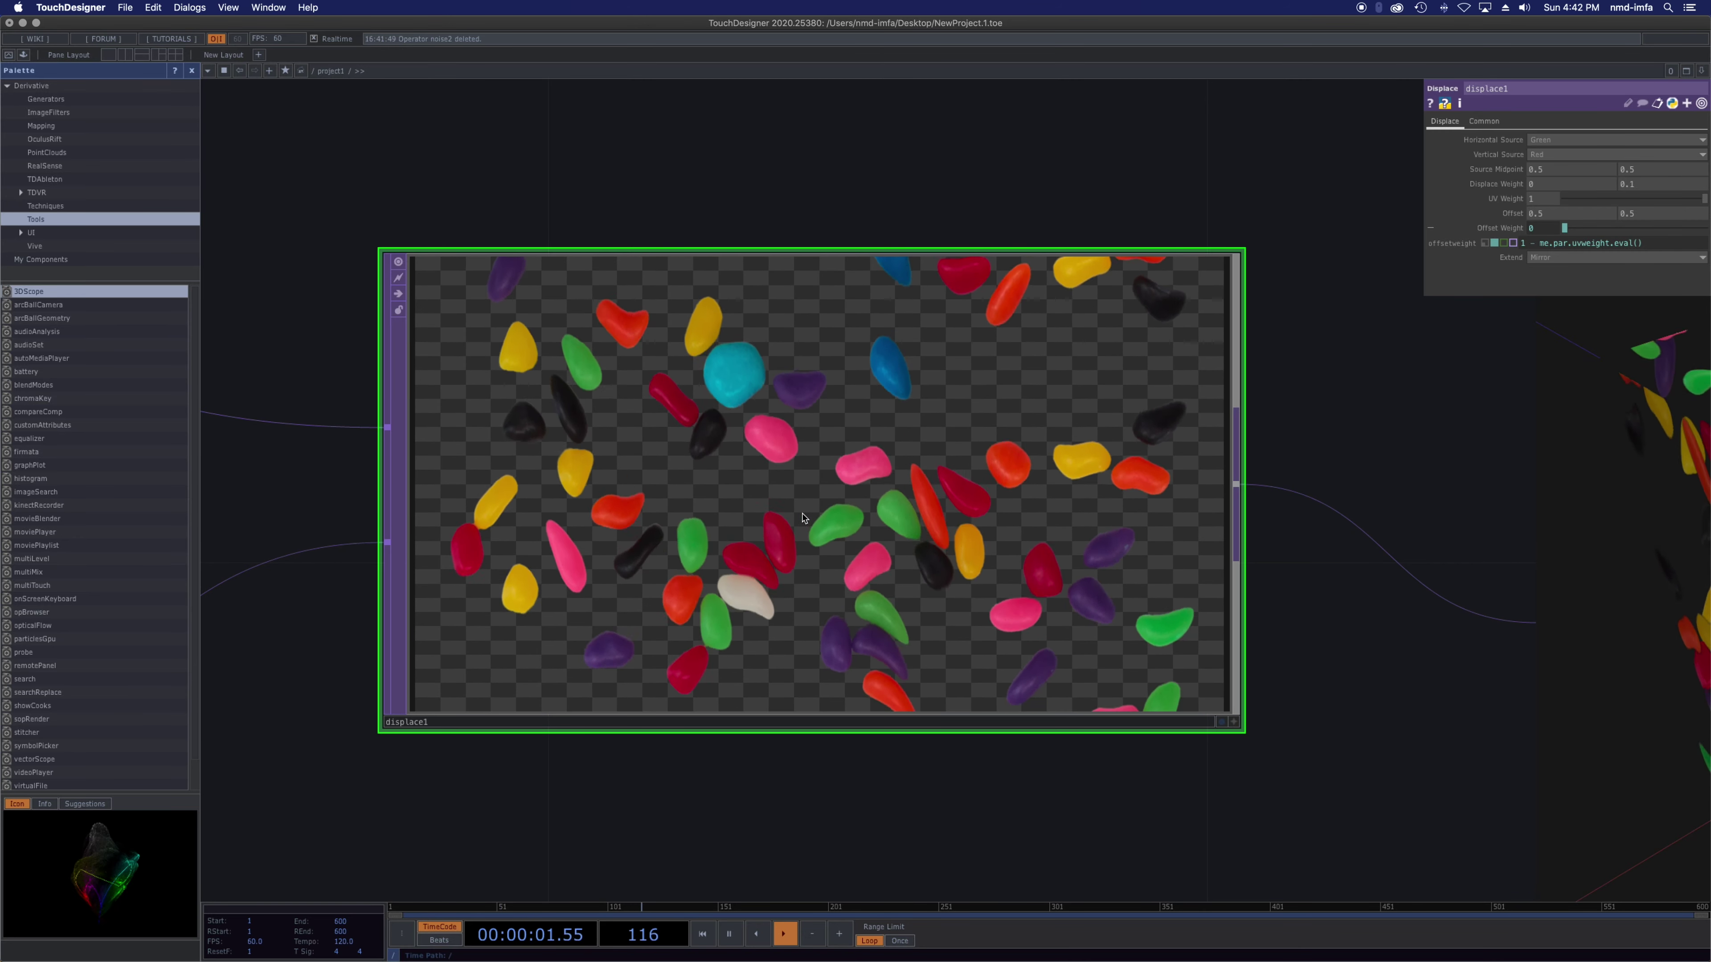
{"action": "key", "text": "h"}
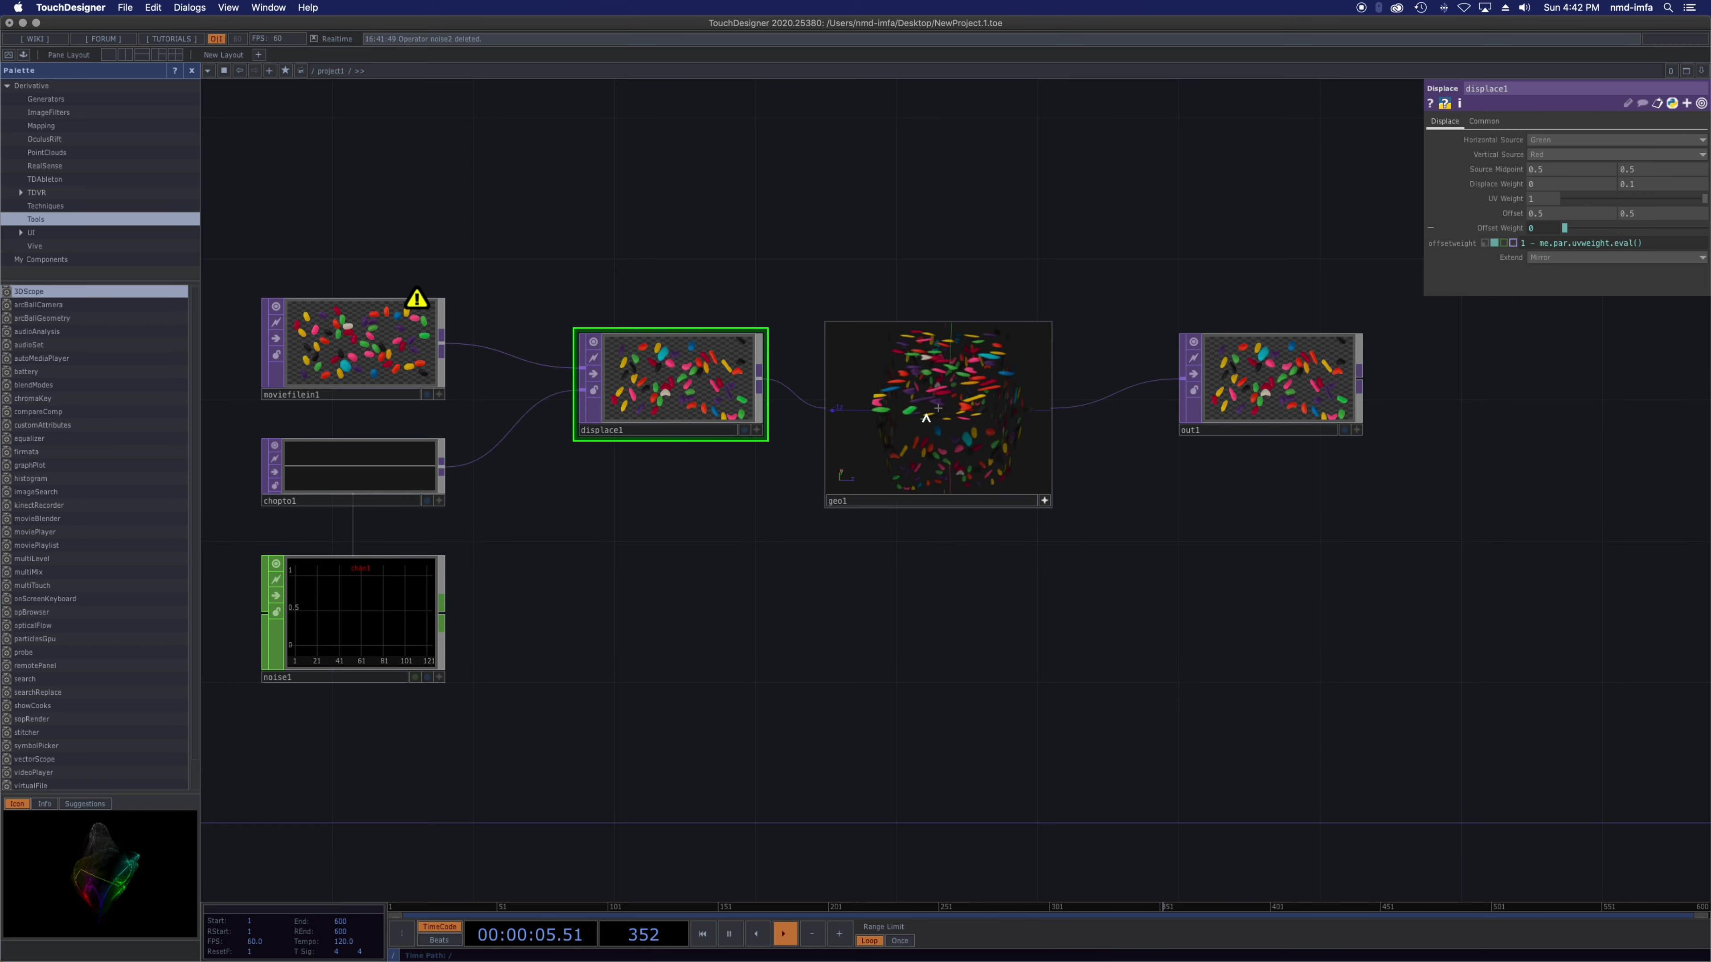
{"action": "left_click_drag", "start_coordinate": [909, 407], "coordinate": [974, 368]}
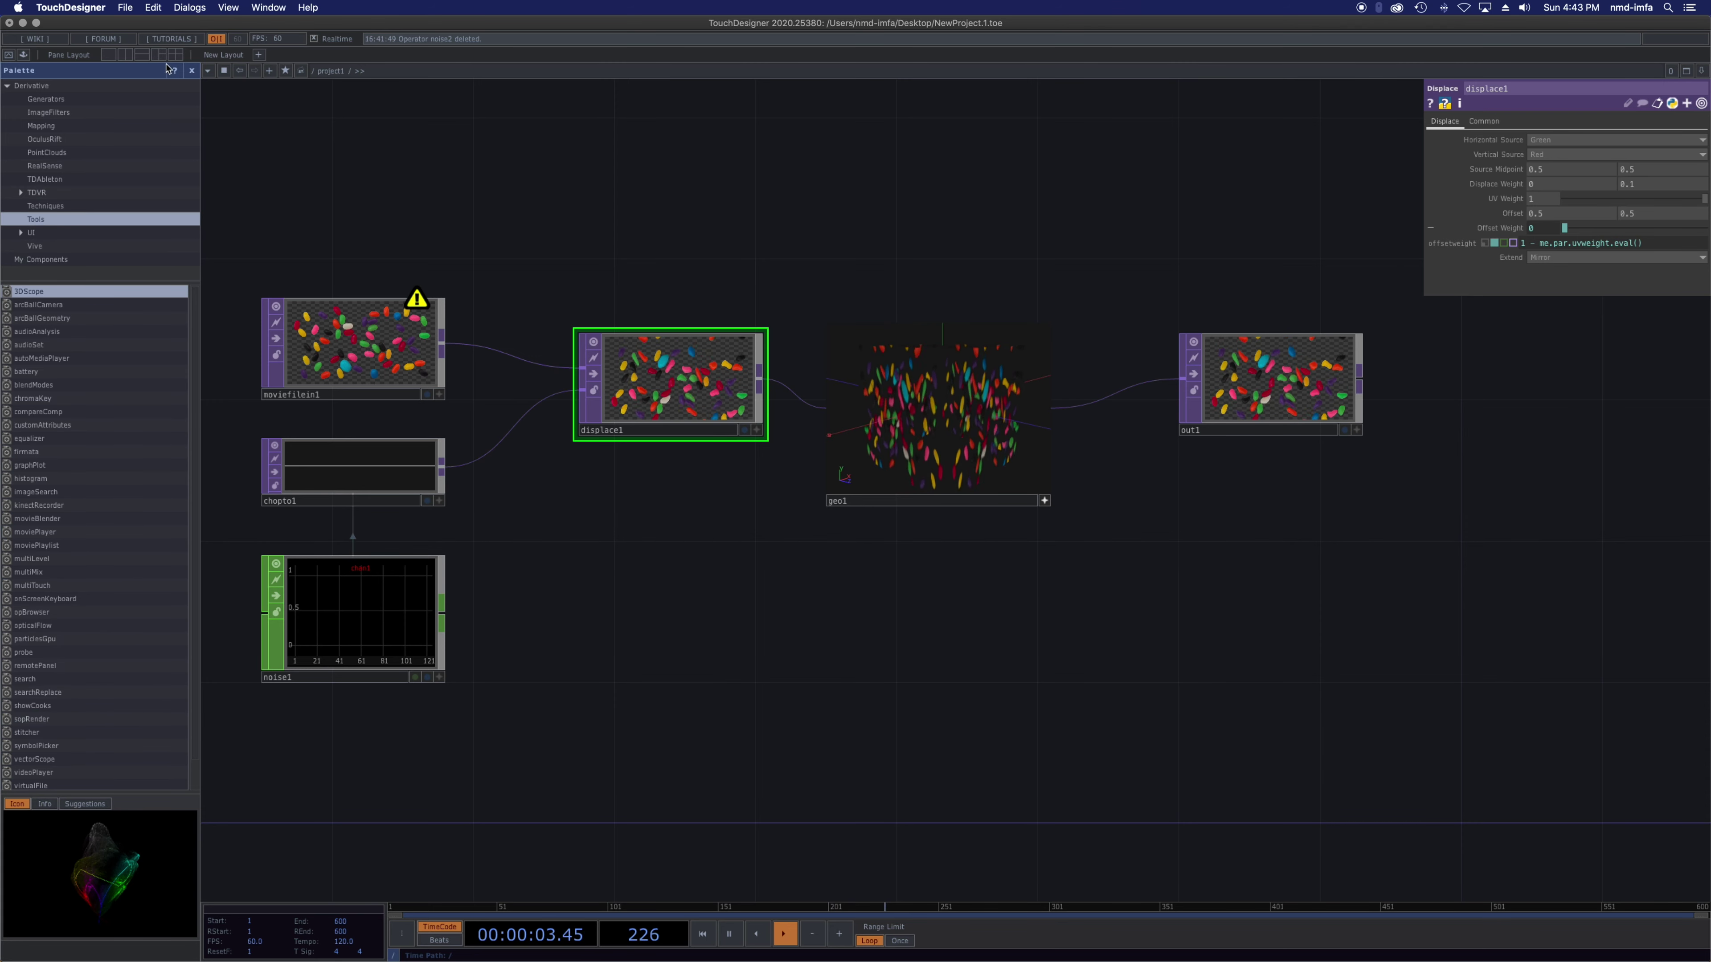
- Try closing and reopening the Palette browser, leaving it closed to give the network more room
{"action": "left_click", "coordinate": [191, 70]}
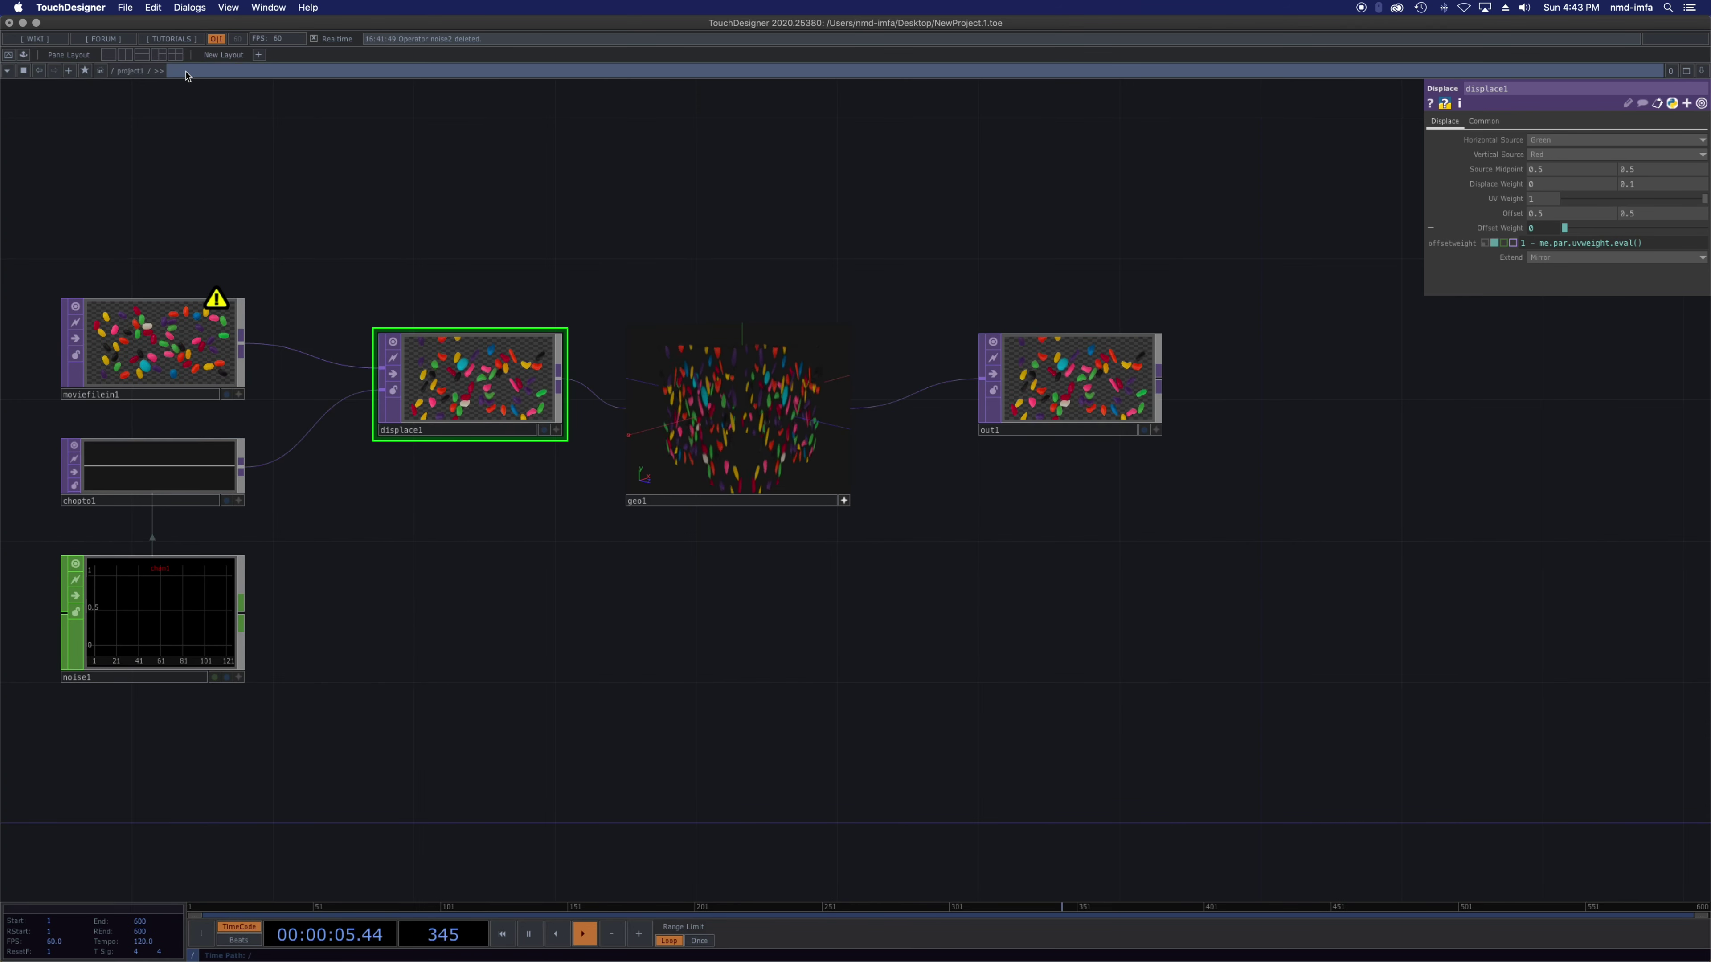
{"action": "left_click", "coordinate": [12, 73]}
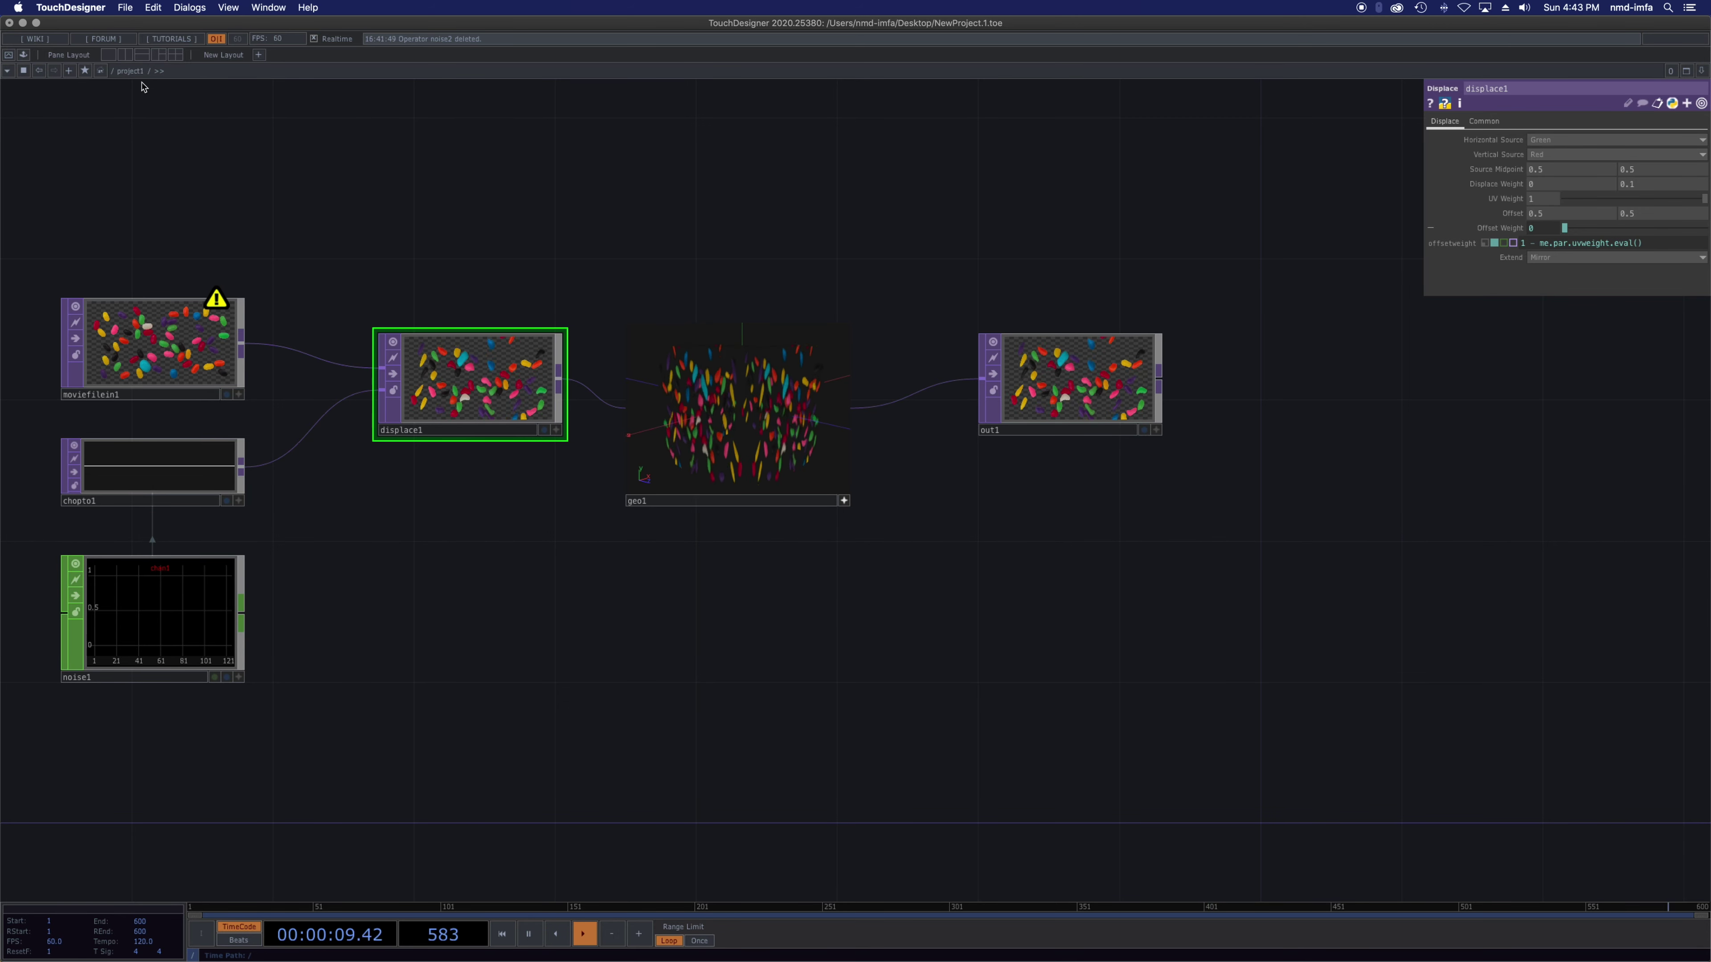
{"action": "left_click", "coordinate": [23, 55]}
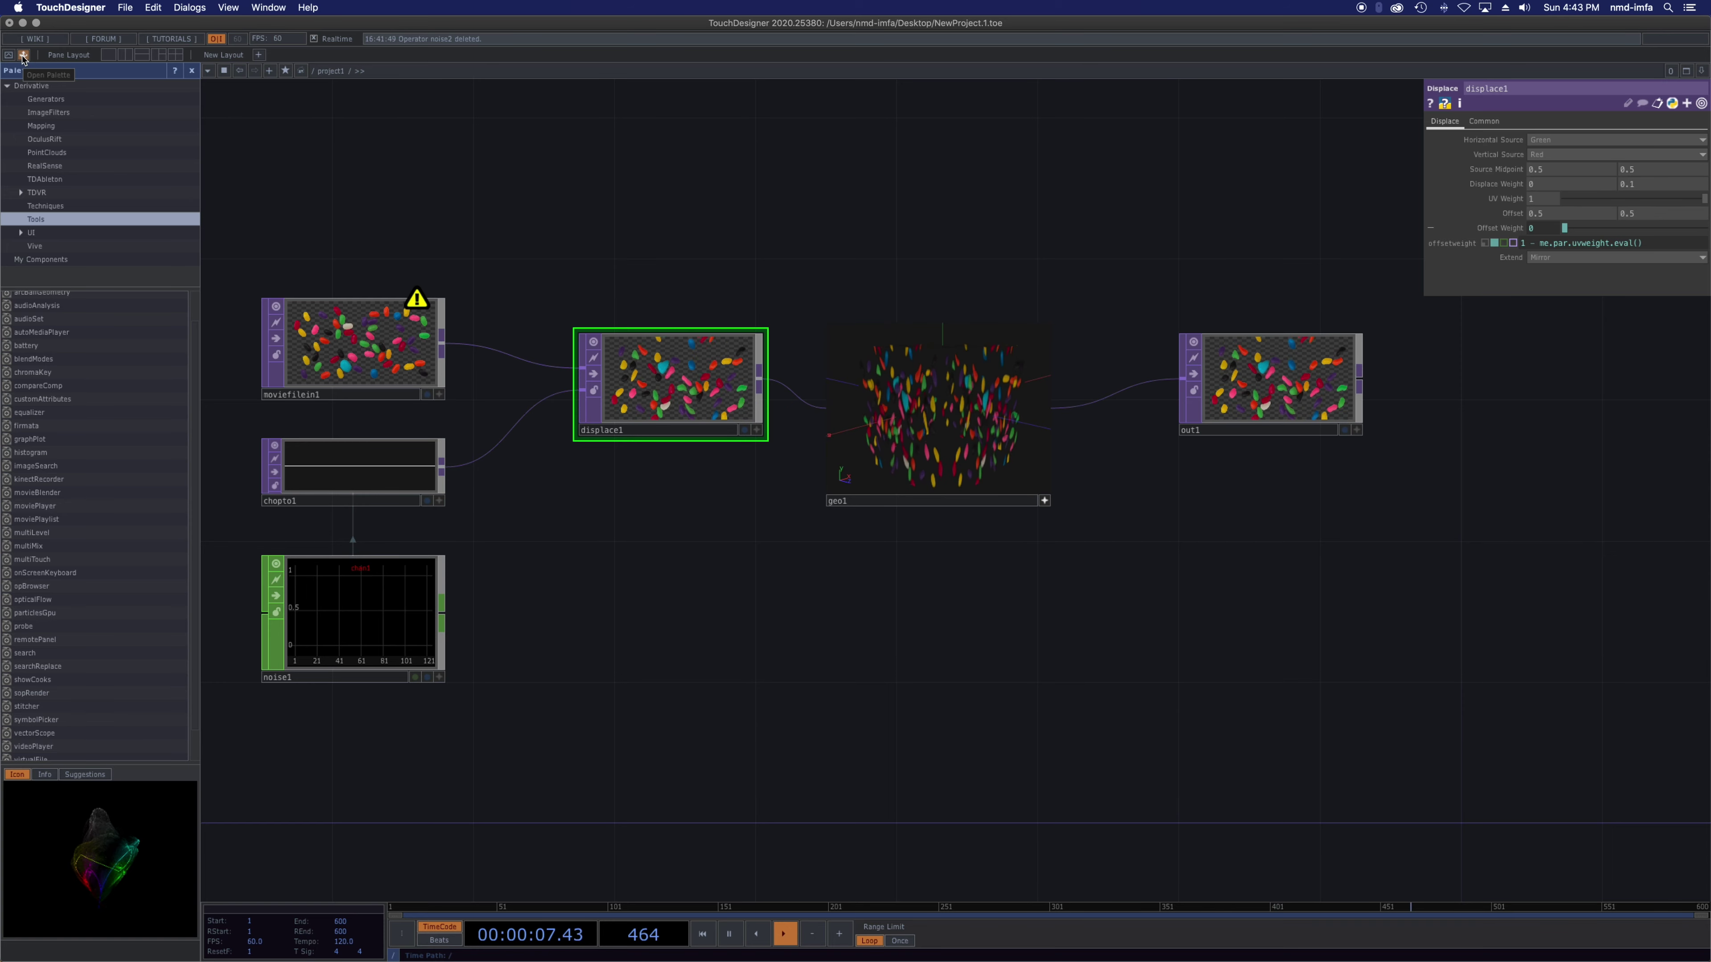
{"action": "left_click", "coordinate": [23, 56]}
{"action": "left_click", "coordinate": [23, 56]}
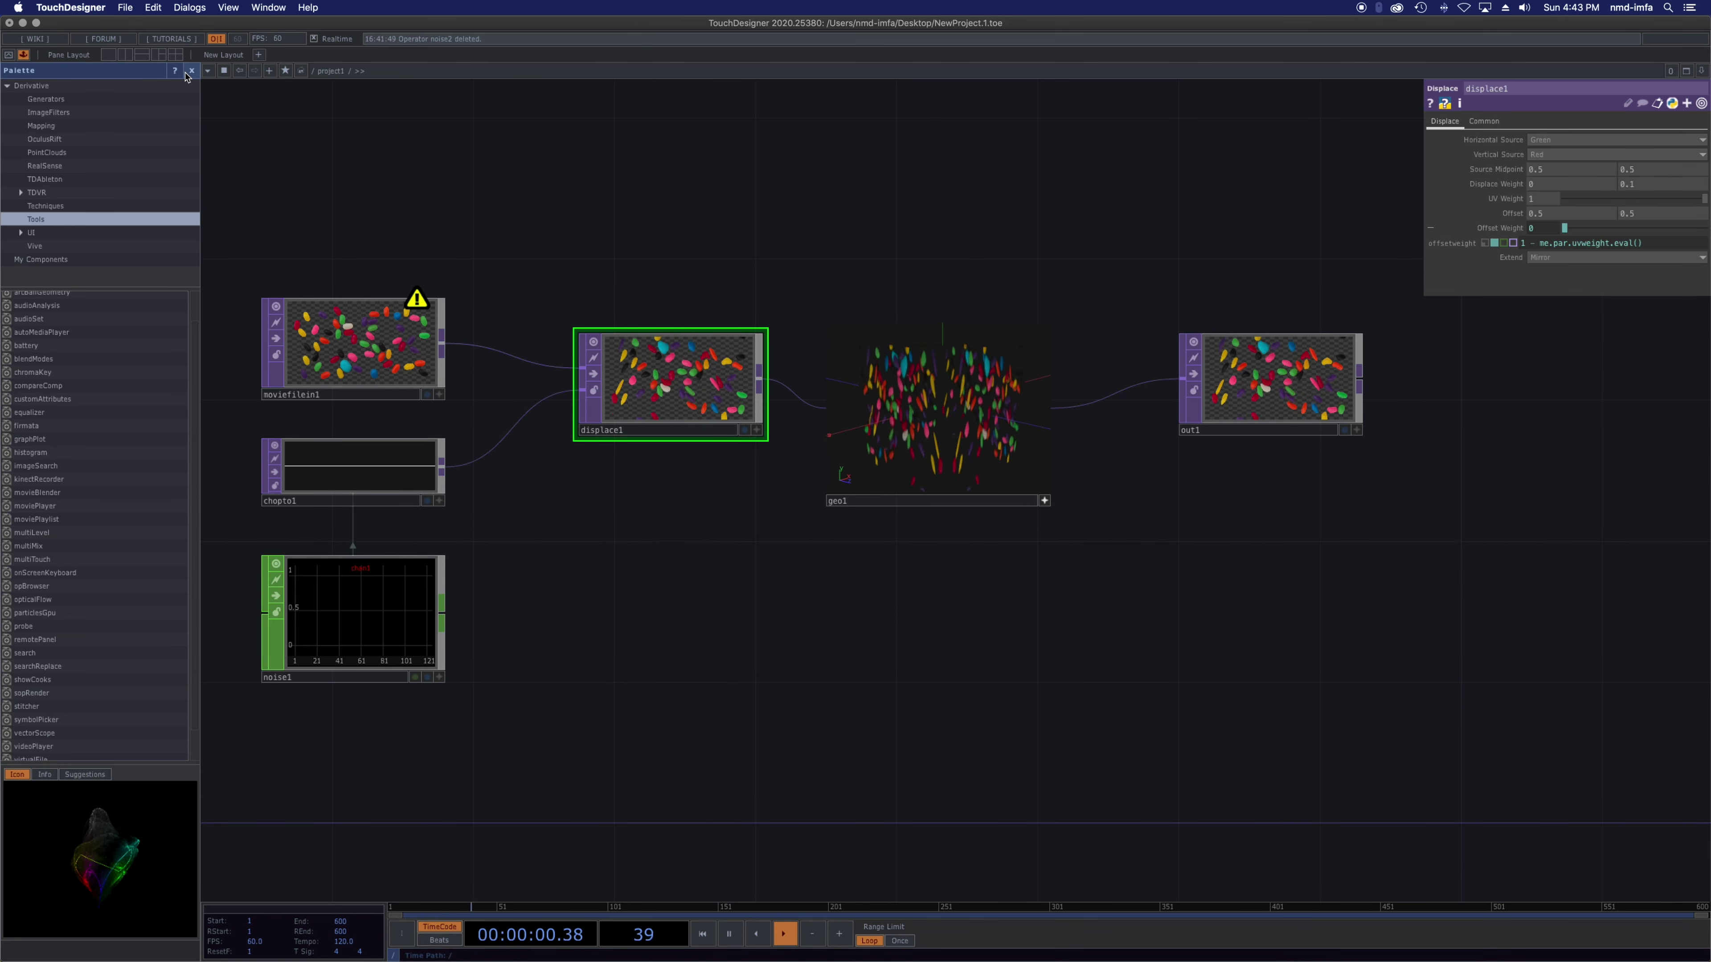
{"action": "left_click", "coordinate": [24, 56]}
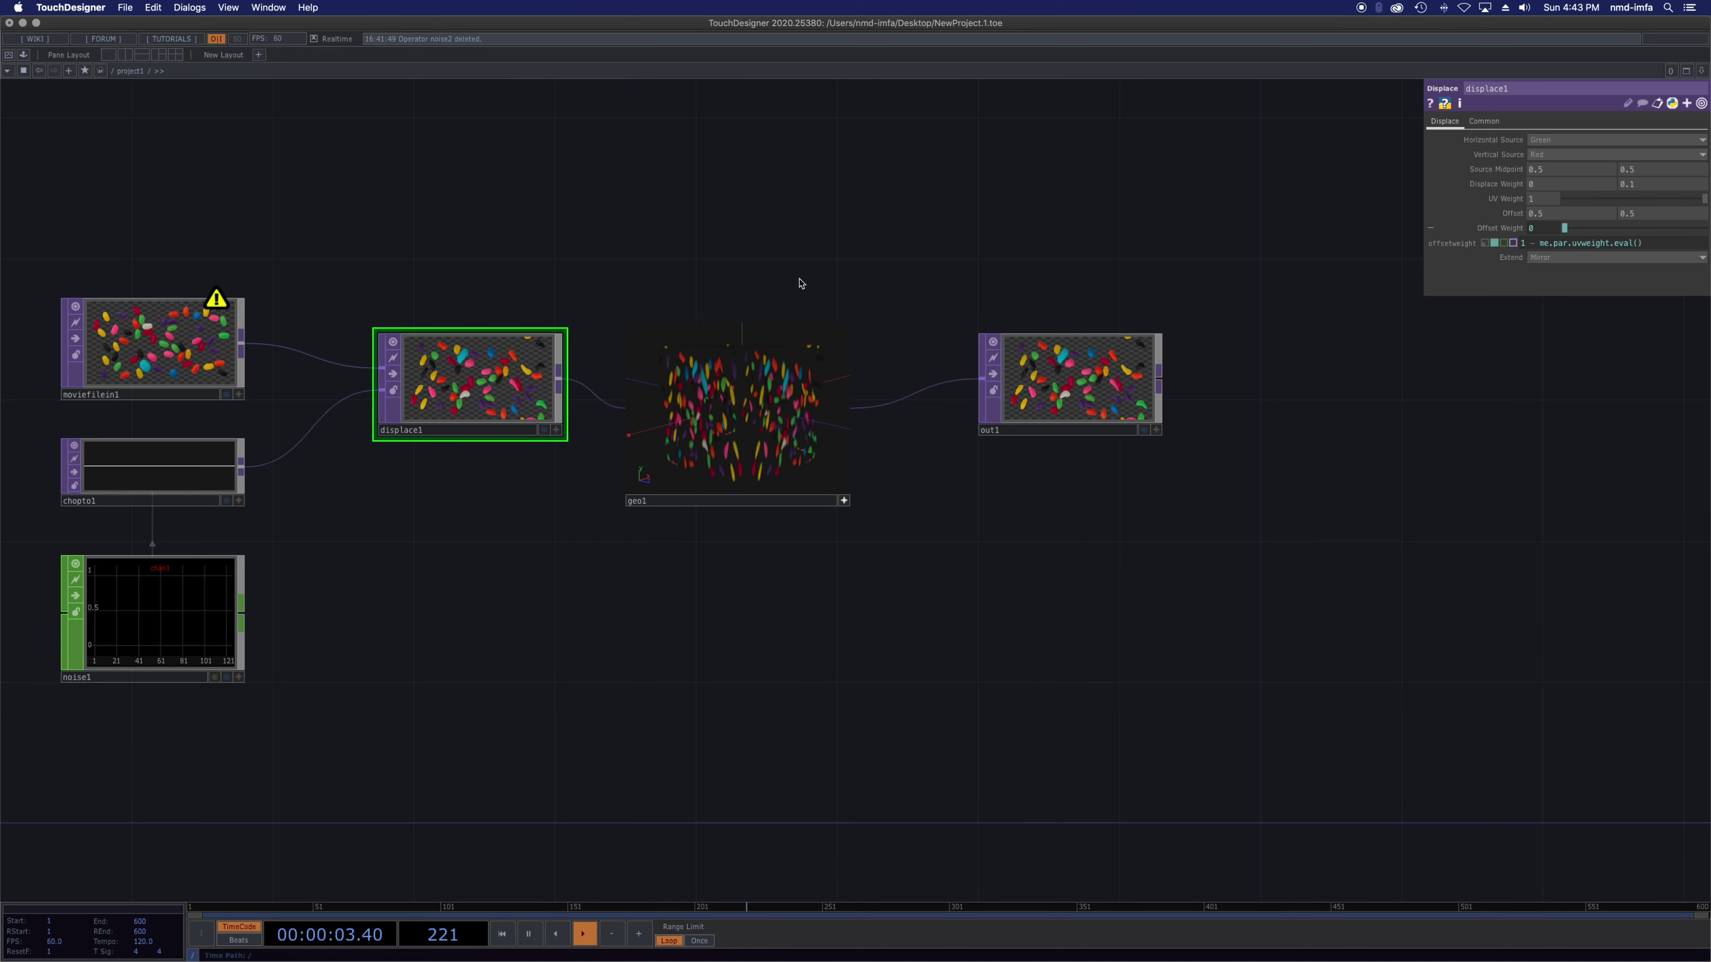
- Open the OP Create Dialog, reposition it over the network, and close it
{"action": "key", "text": "Tab"}
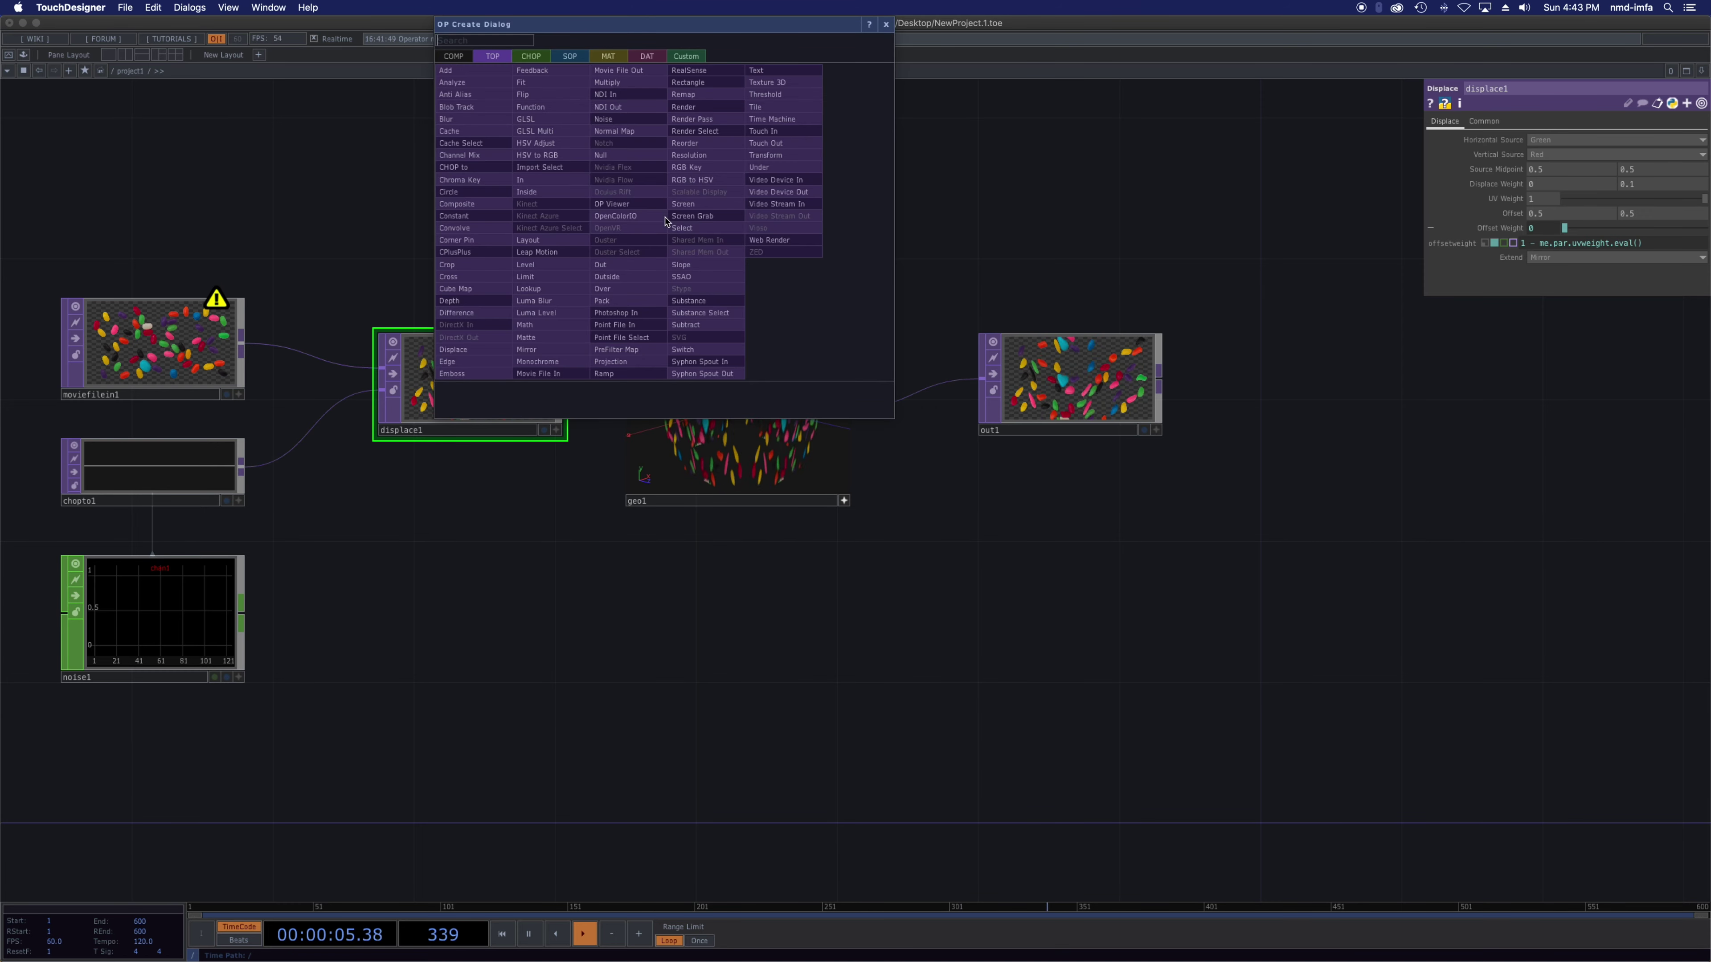
{"action": "left_click_drag", "start_coordinate": [587, 25], "coordinate": [462, 96]}
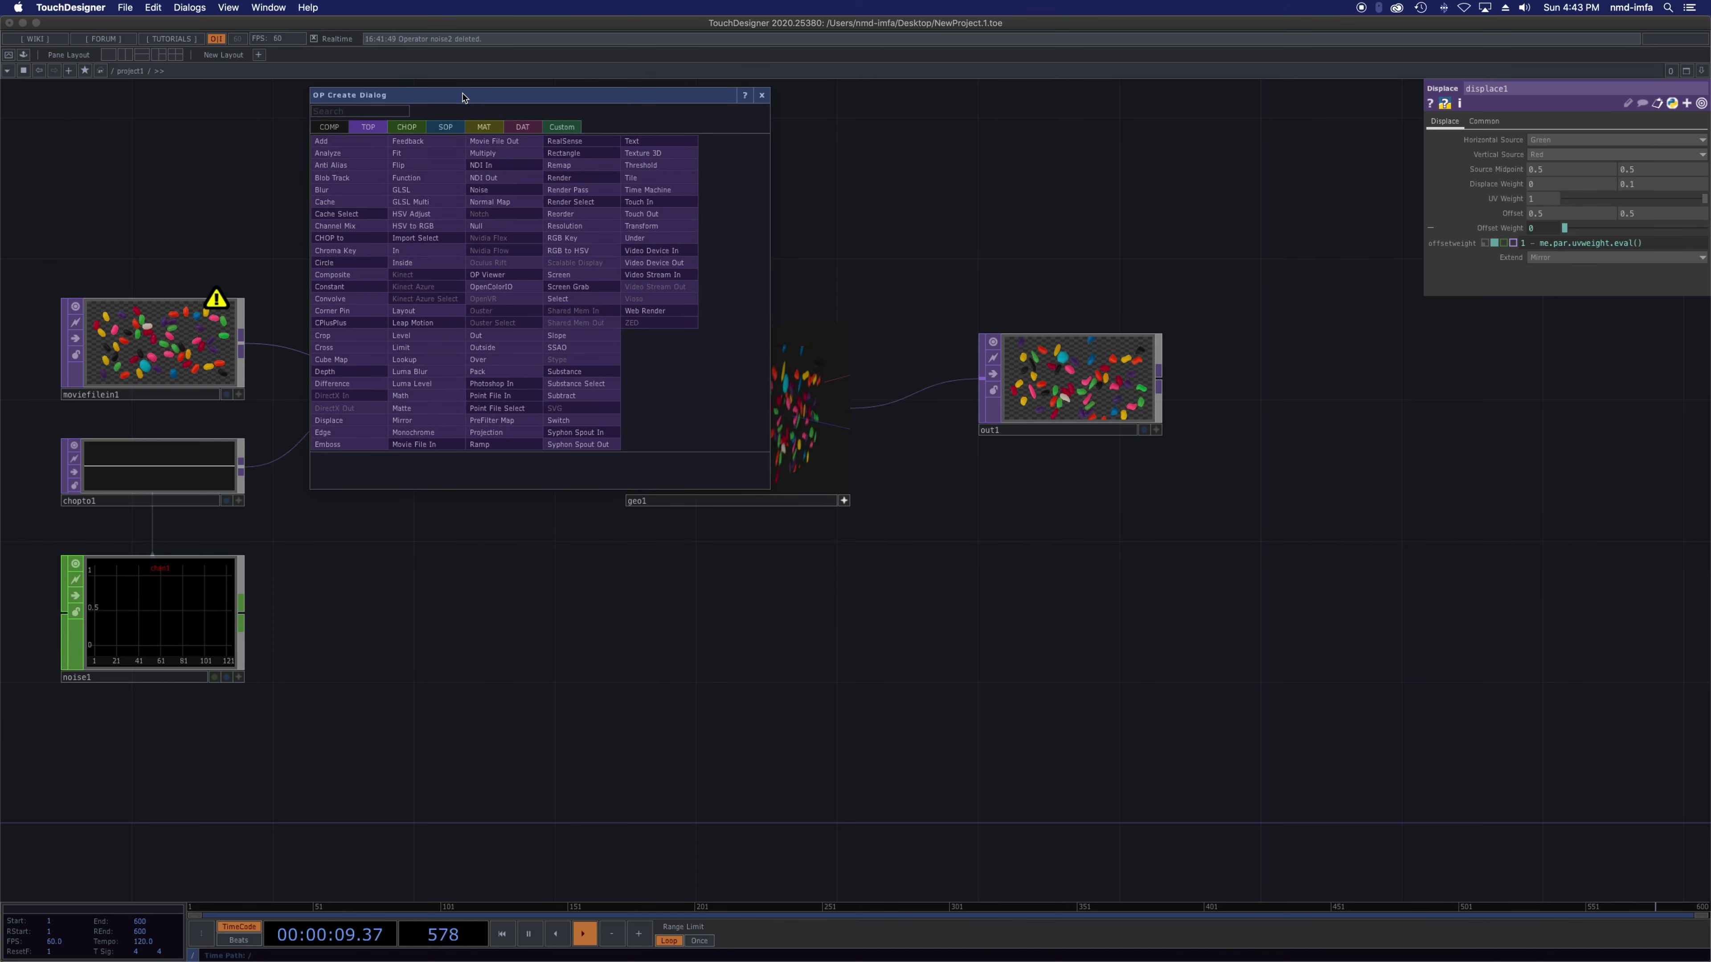
{"action": "left_click_drag", "start_coordinate": [463, 96], "coordinate": [486, 134]}
{"action": "left_click", "coordinate": [778, 129]}
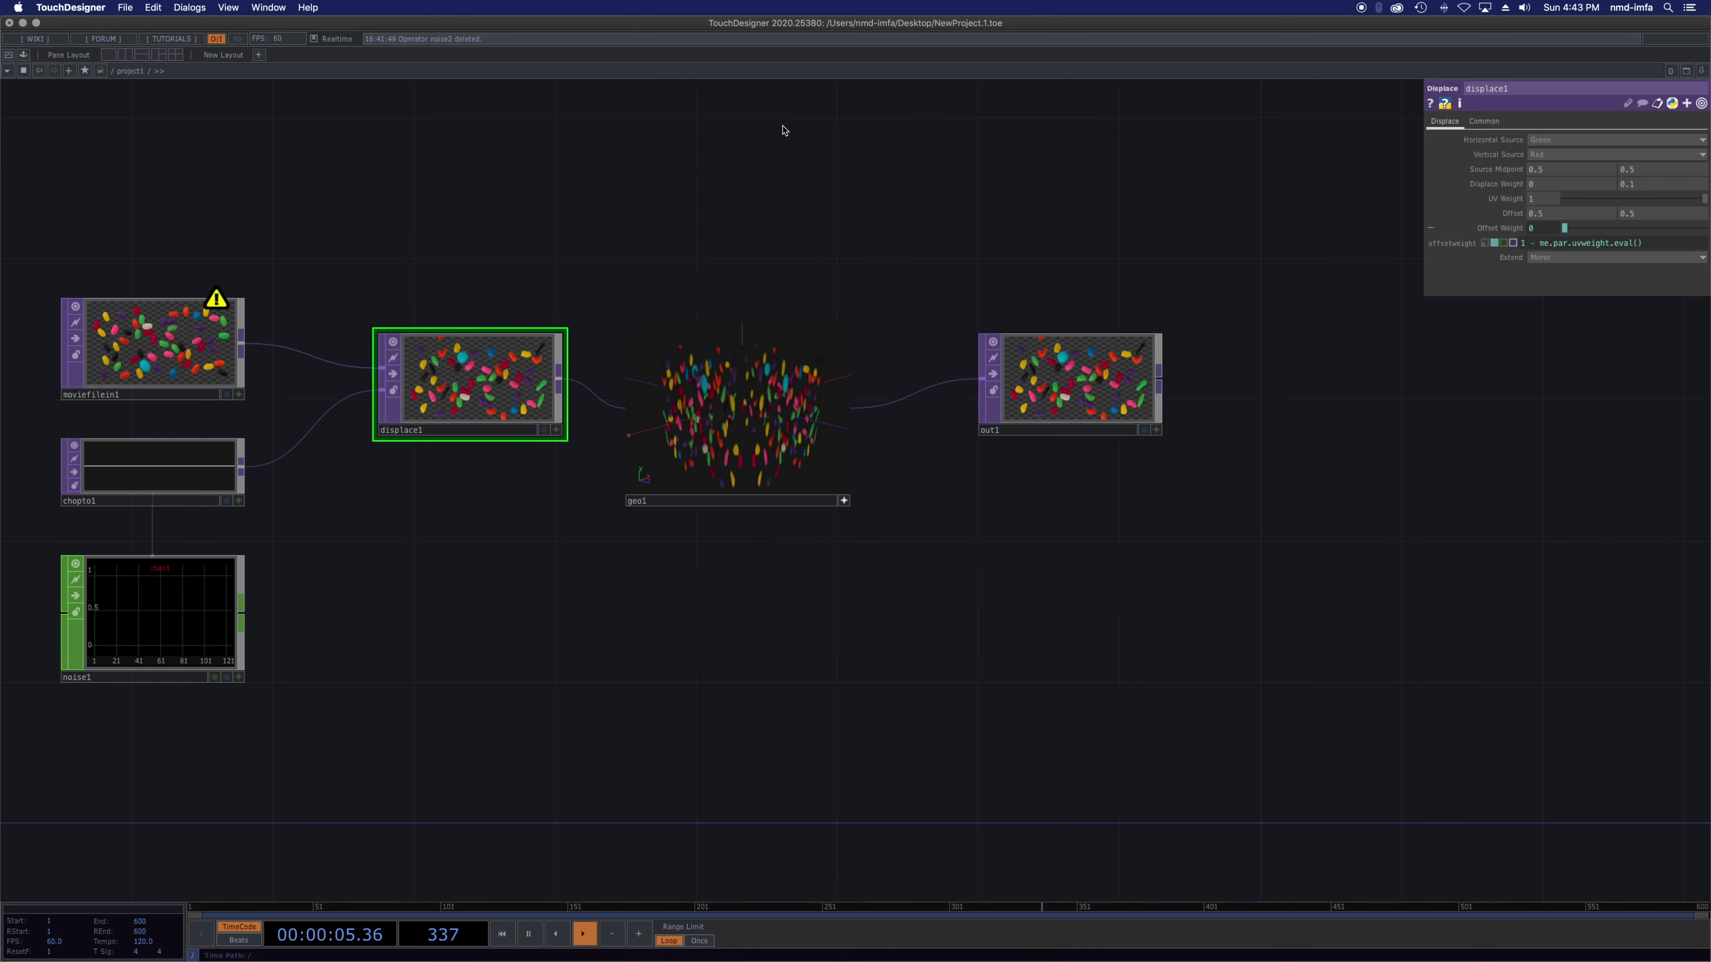
- Reopen the OP Create Dialog, place it below the path bar, and examine the operator families and the TOP list
{"action": "key", "text": "Tab"}
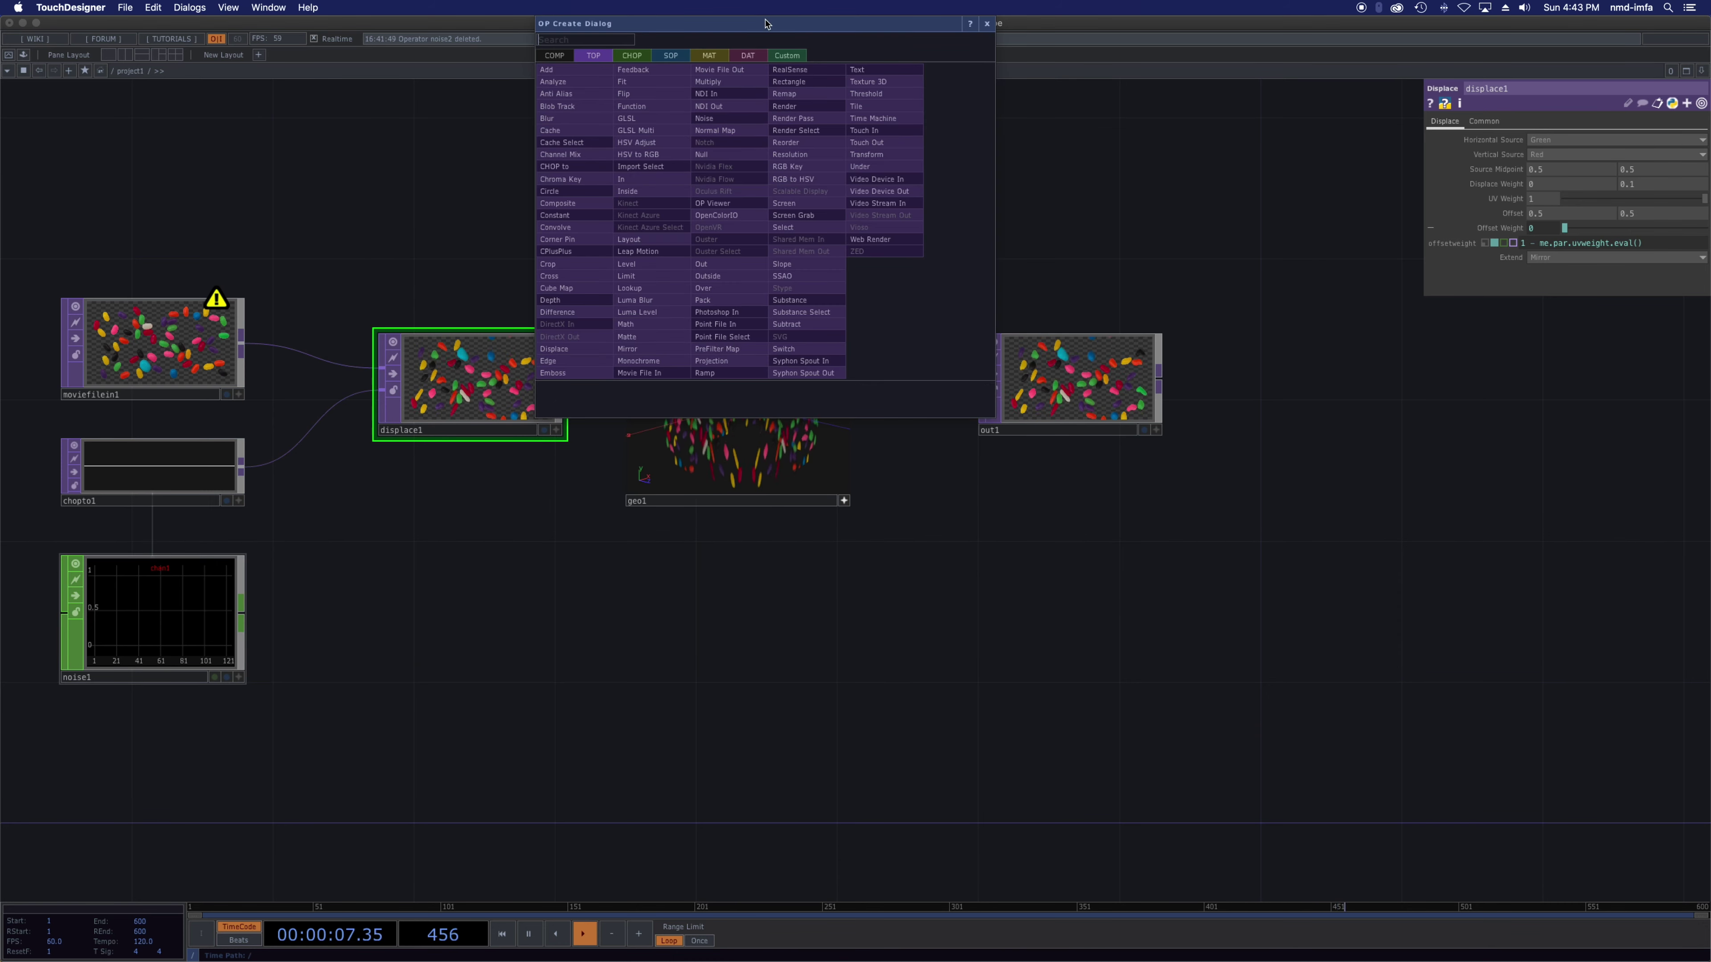
{"action": "left_click_drag", "start_coordinate": [765, 24], "coordinate": [585, 150]}
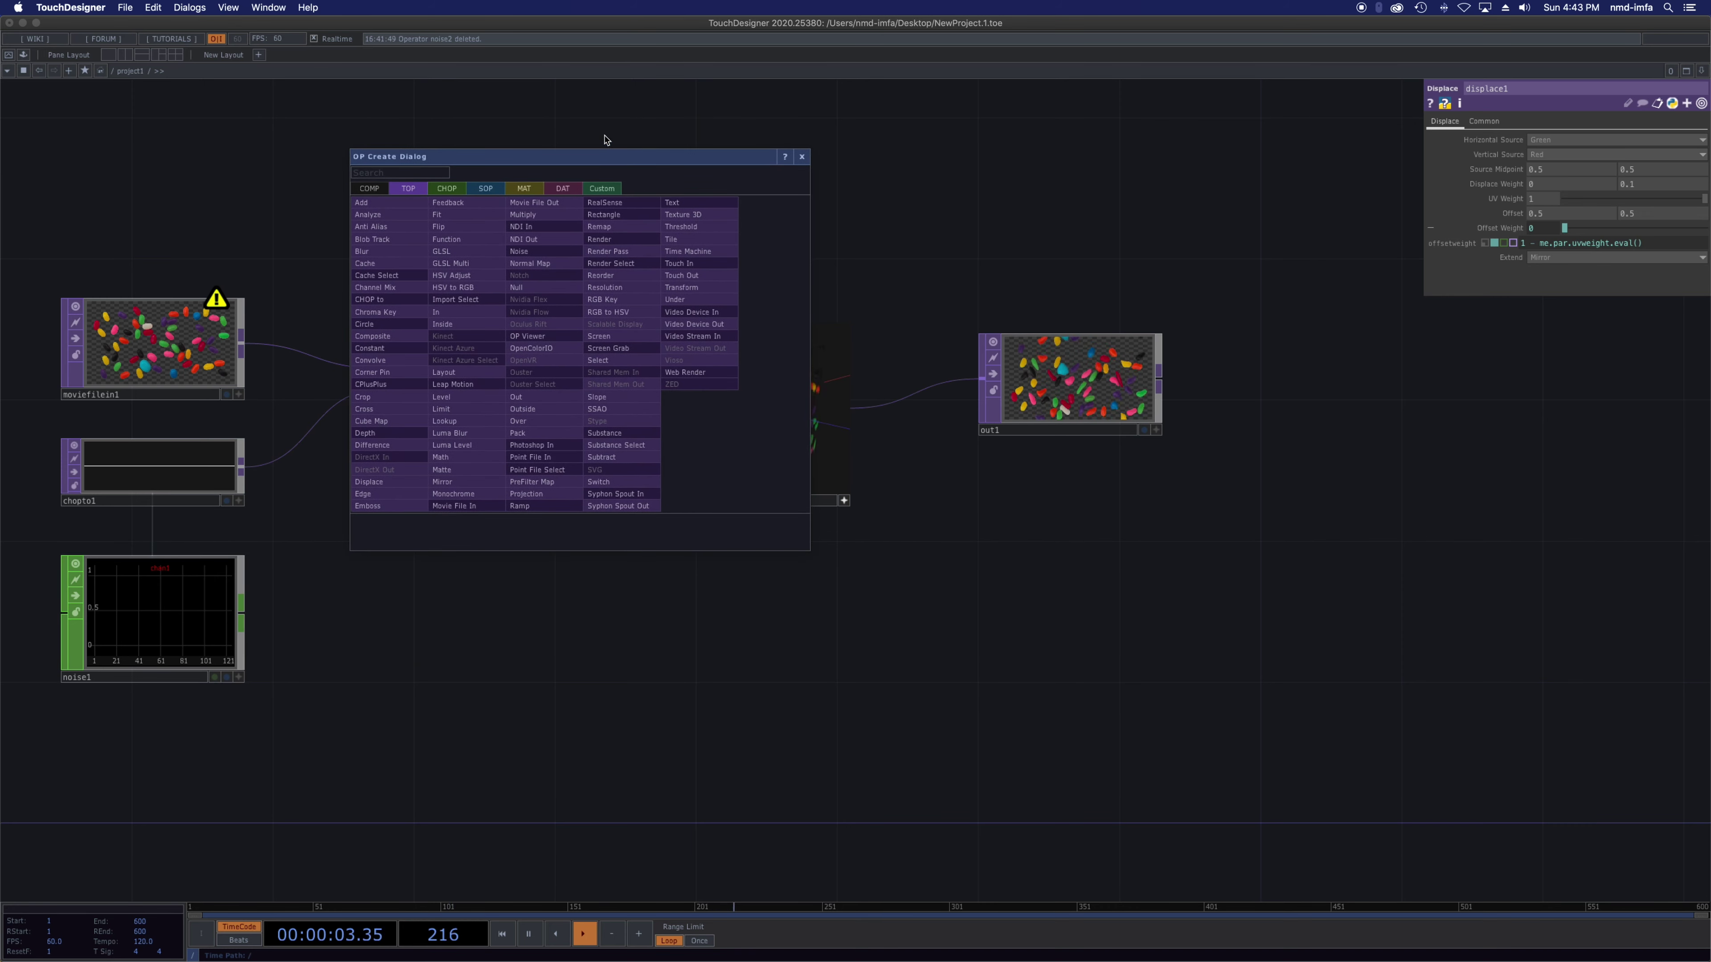
{"action": "left_click_drag", "start_coordinate": [562, 147], "coordinate": [533, 145]}
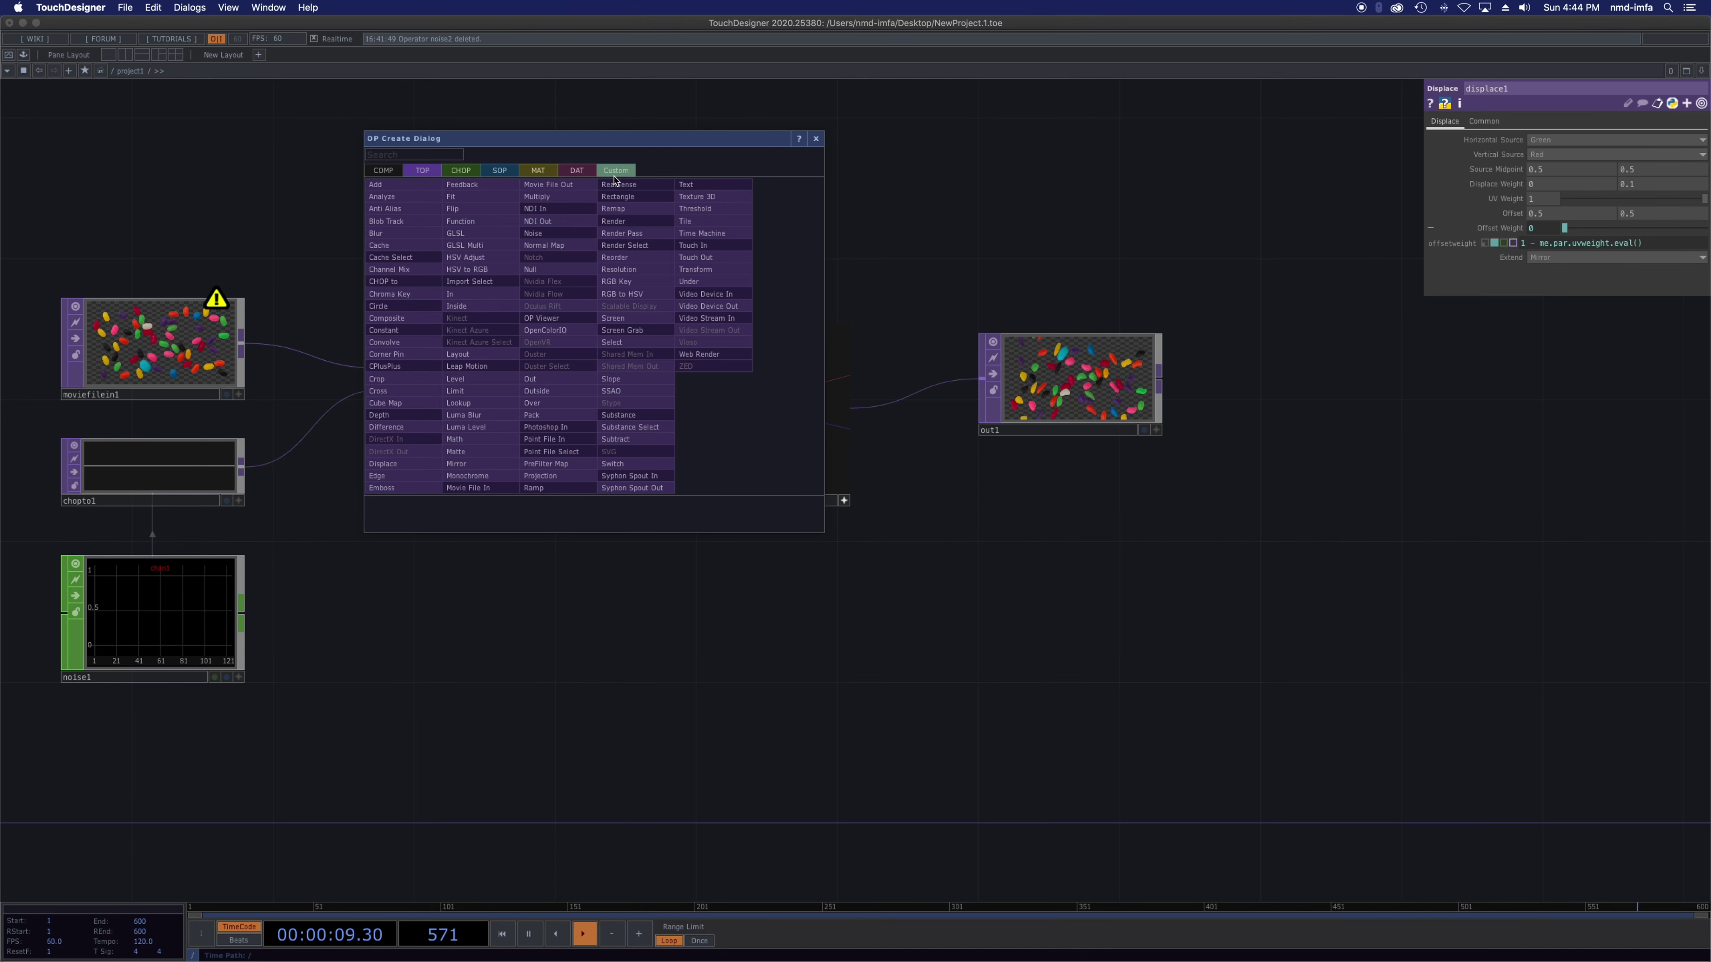
{"action": "left_click_drag", "start_coordinate": [1709, 27], "coordinate": [1710, 27]}
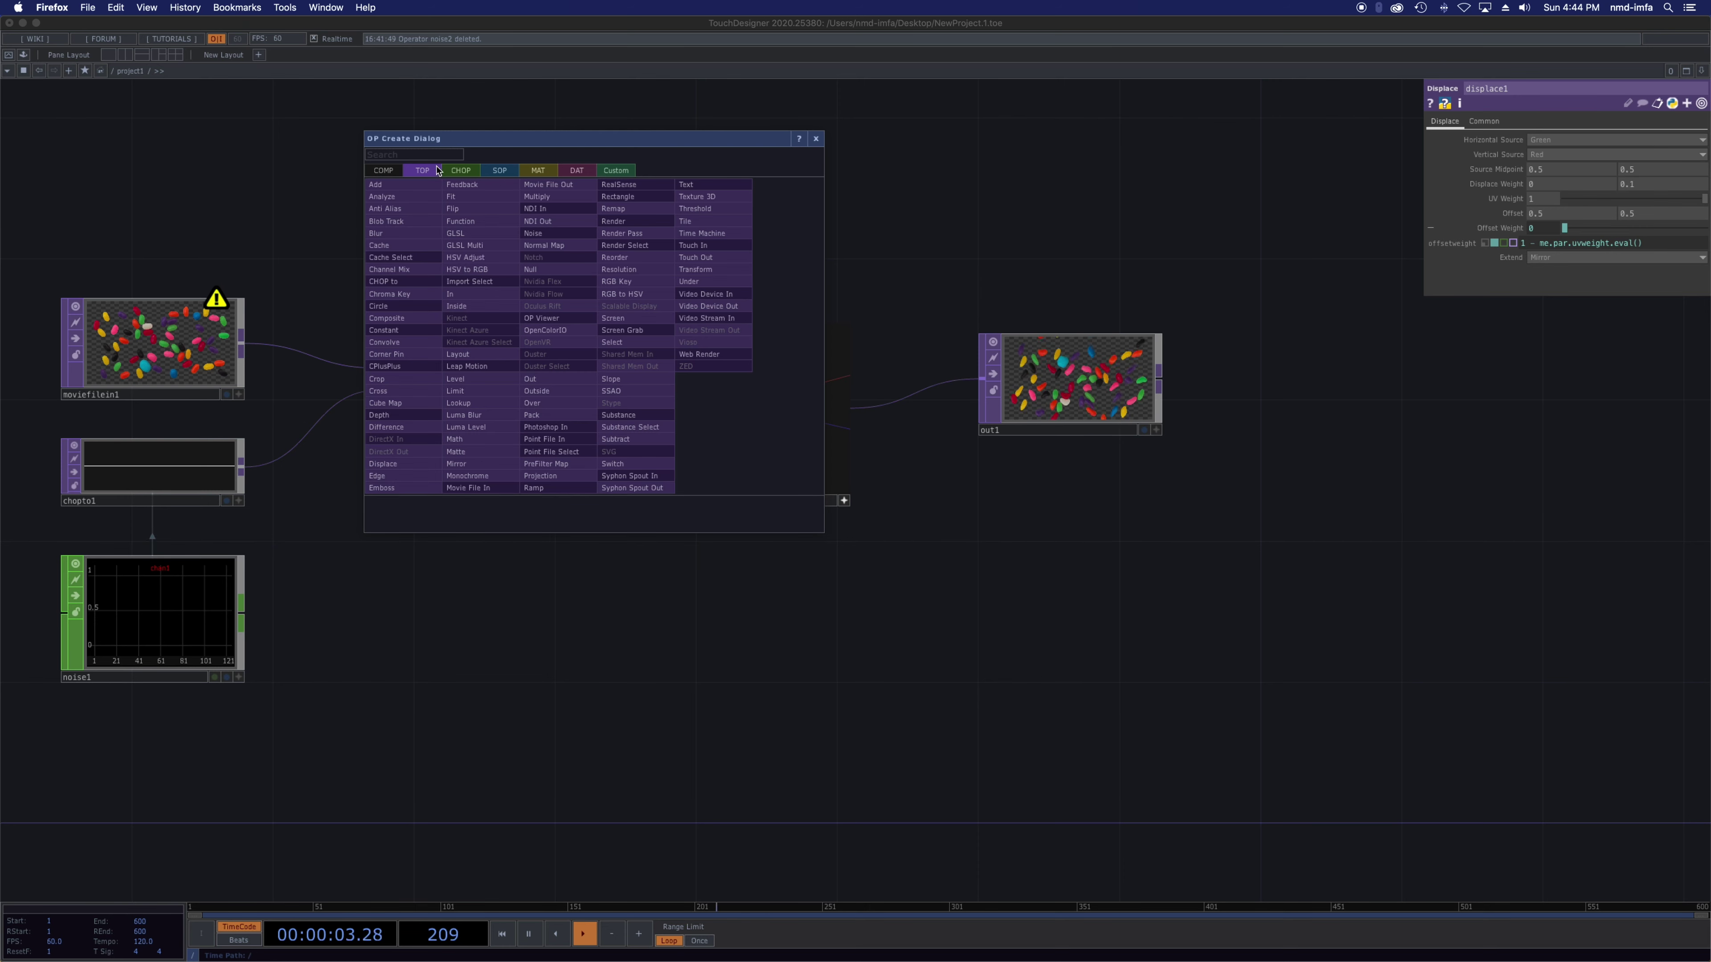
{"action": "left_click", "coordinate": [424, 172]}
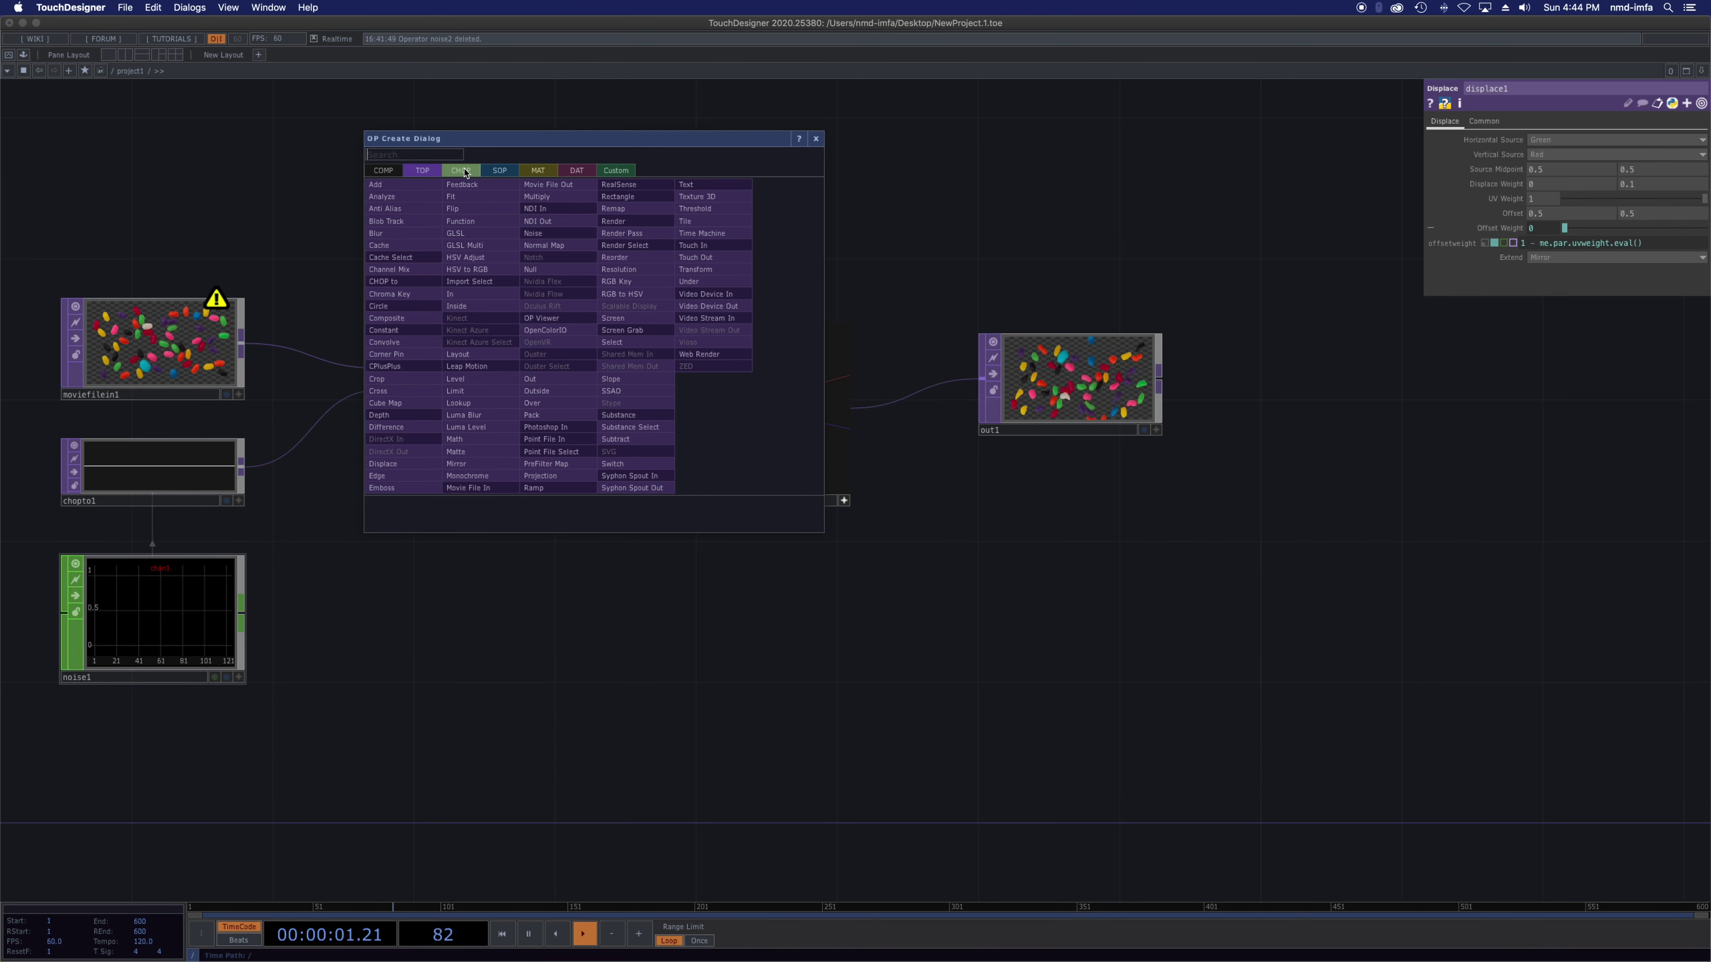
- Review the CHOP, SOP, MAT, DAT, Custom, COMP and TOP operator lists, and close the OP Create Dialog
{"action": "left_click", "coordinate": [465, 172]}
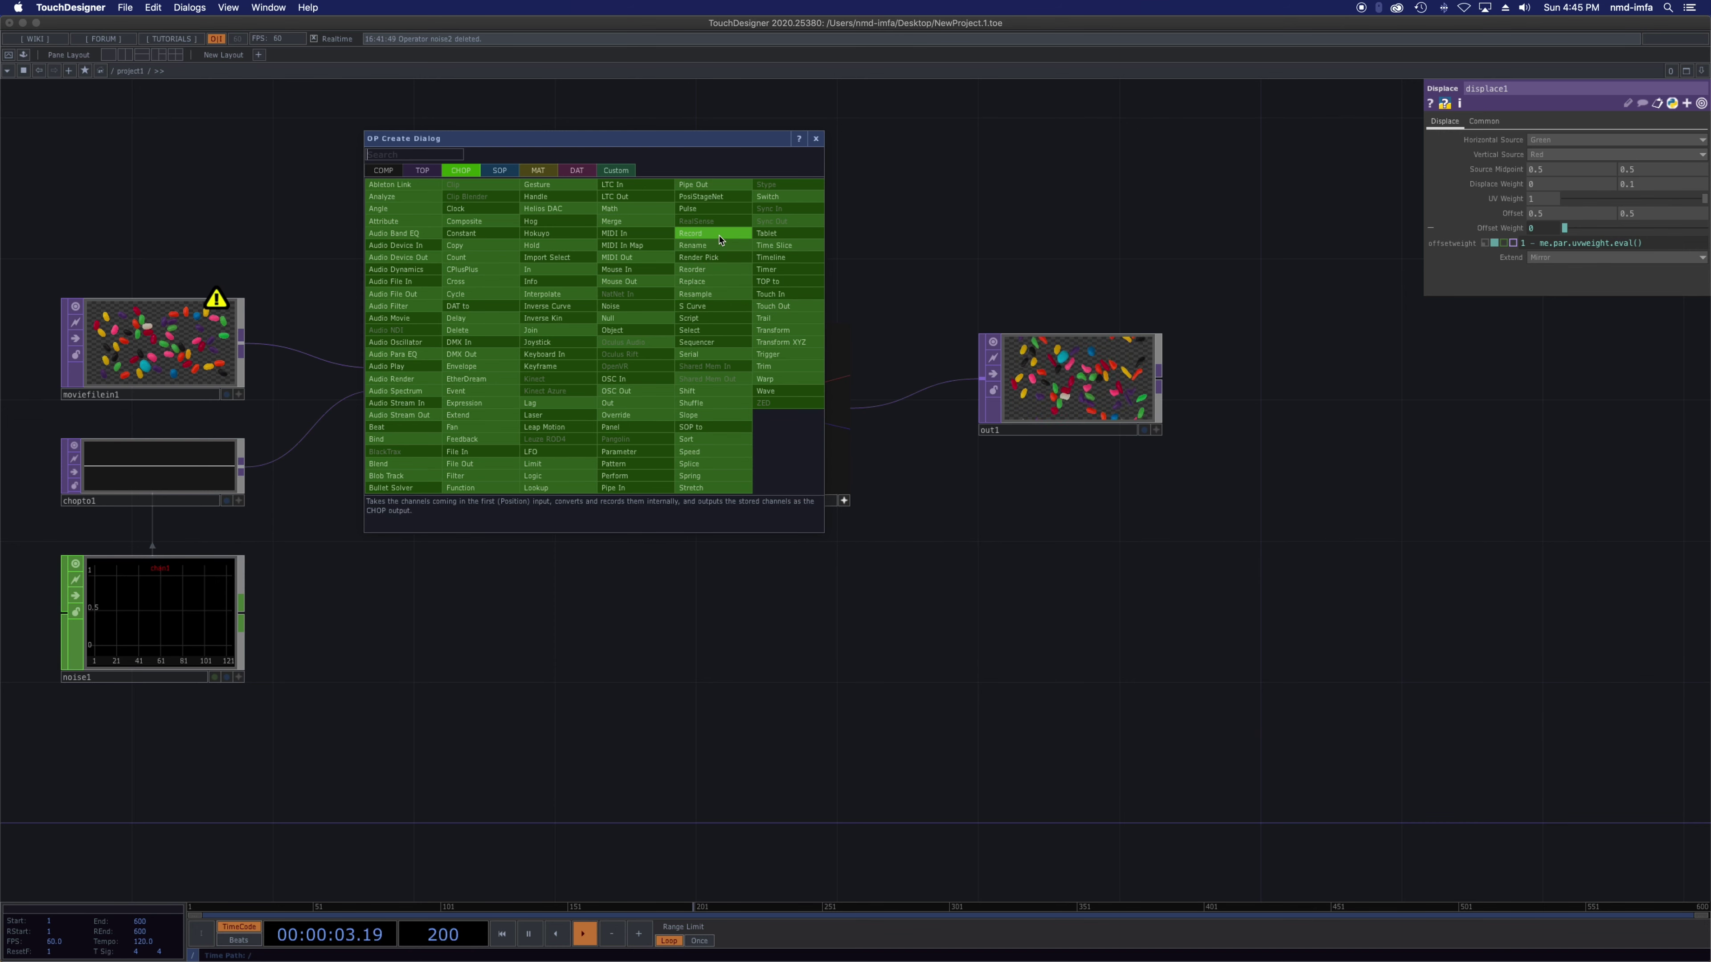
{"action": "left_click", "coordinate": [510, 174]}
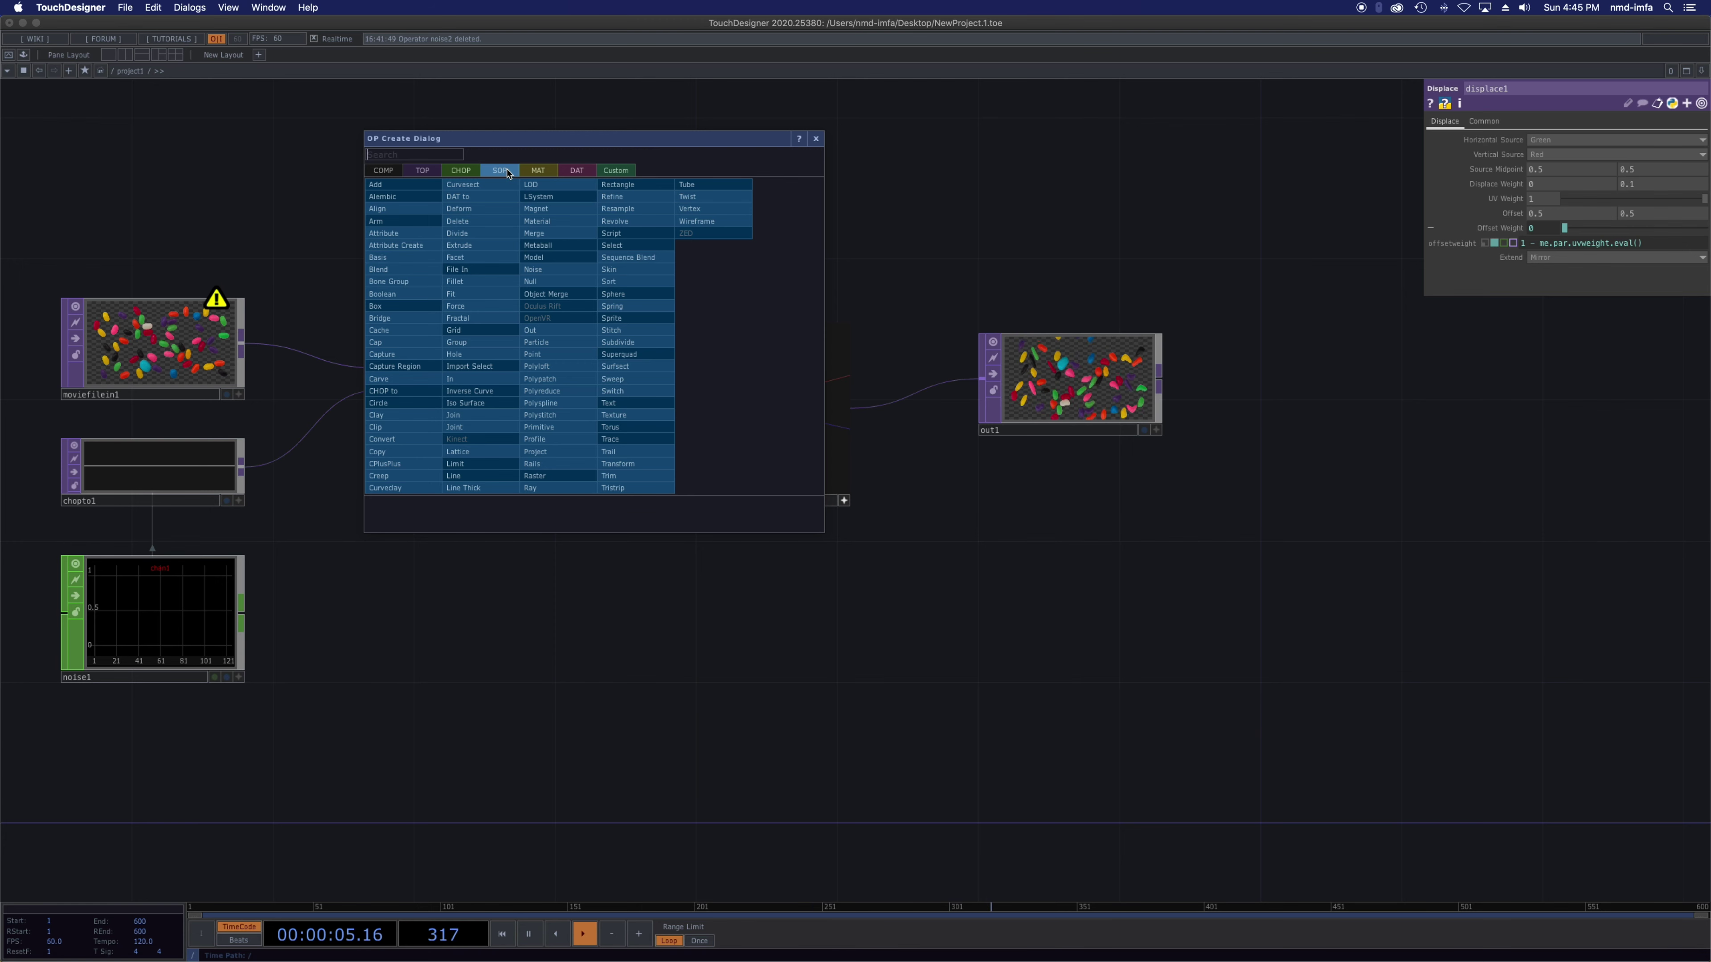
{"action": "left_click", "coordinate": [535, 171]}
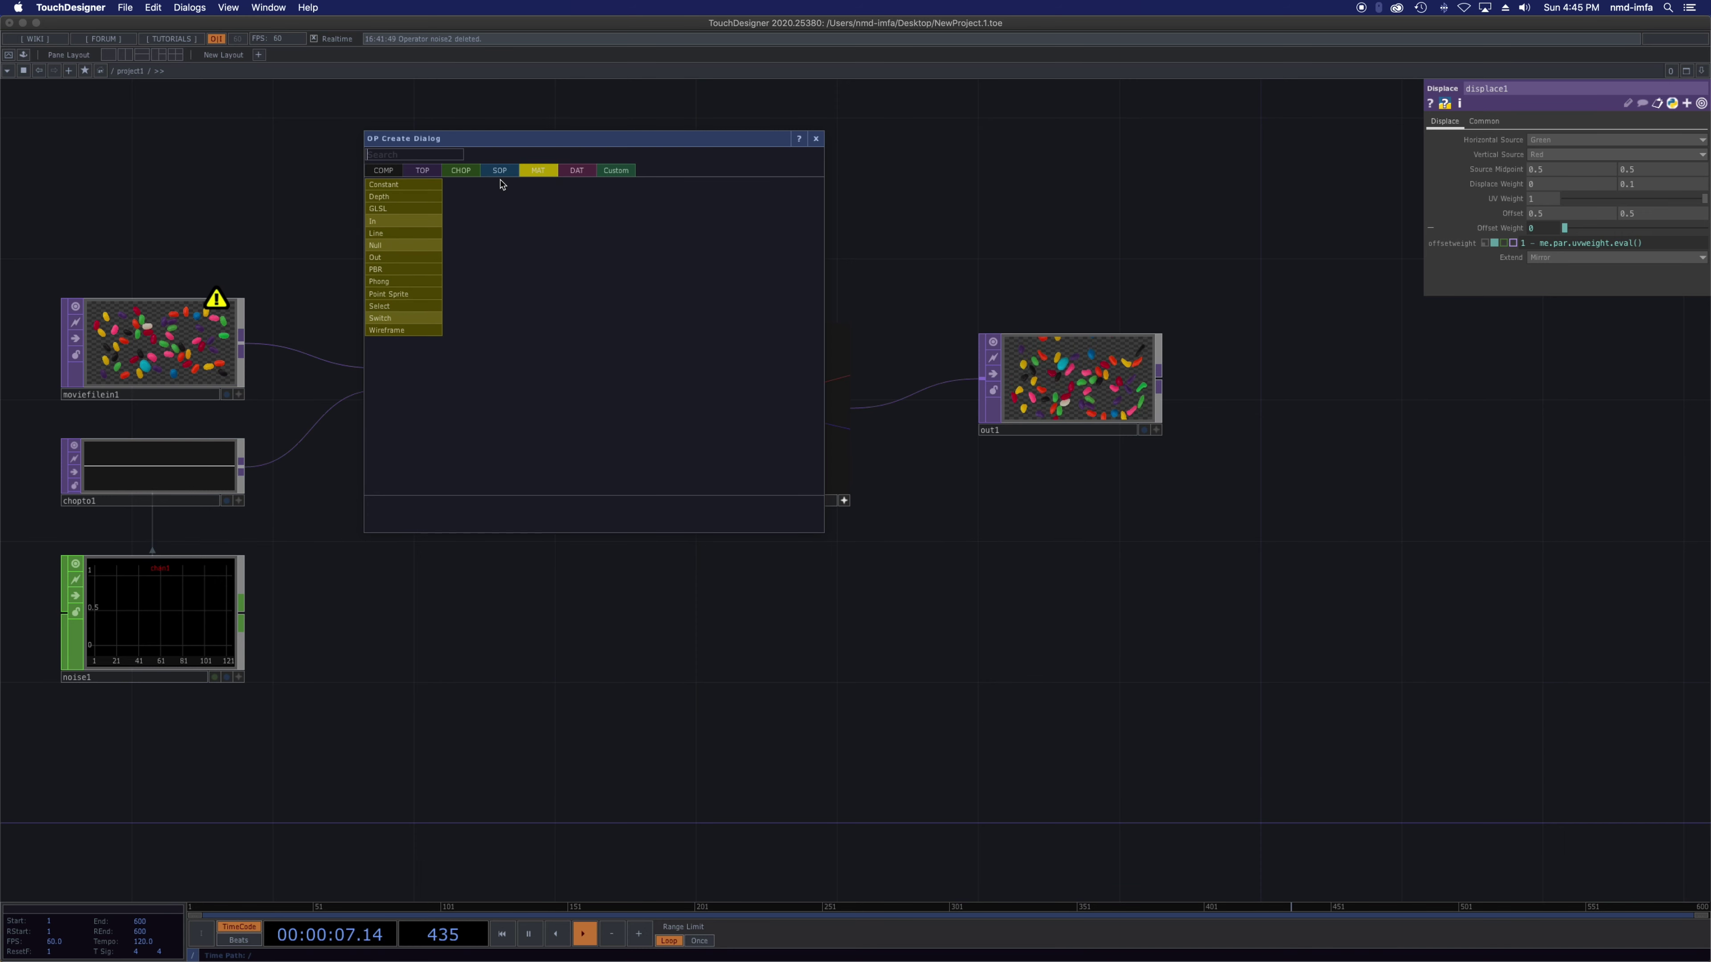
{"action": "left_click", "coordinate": [573, 172]}
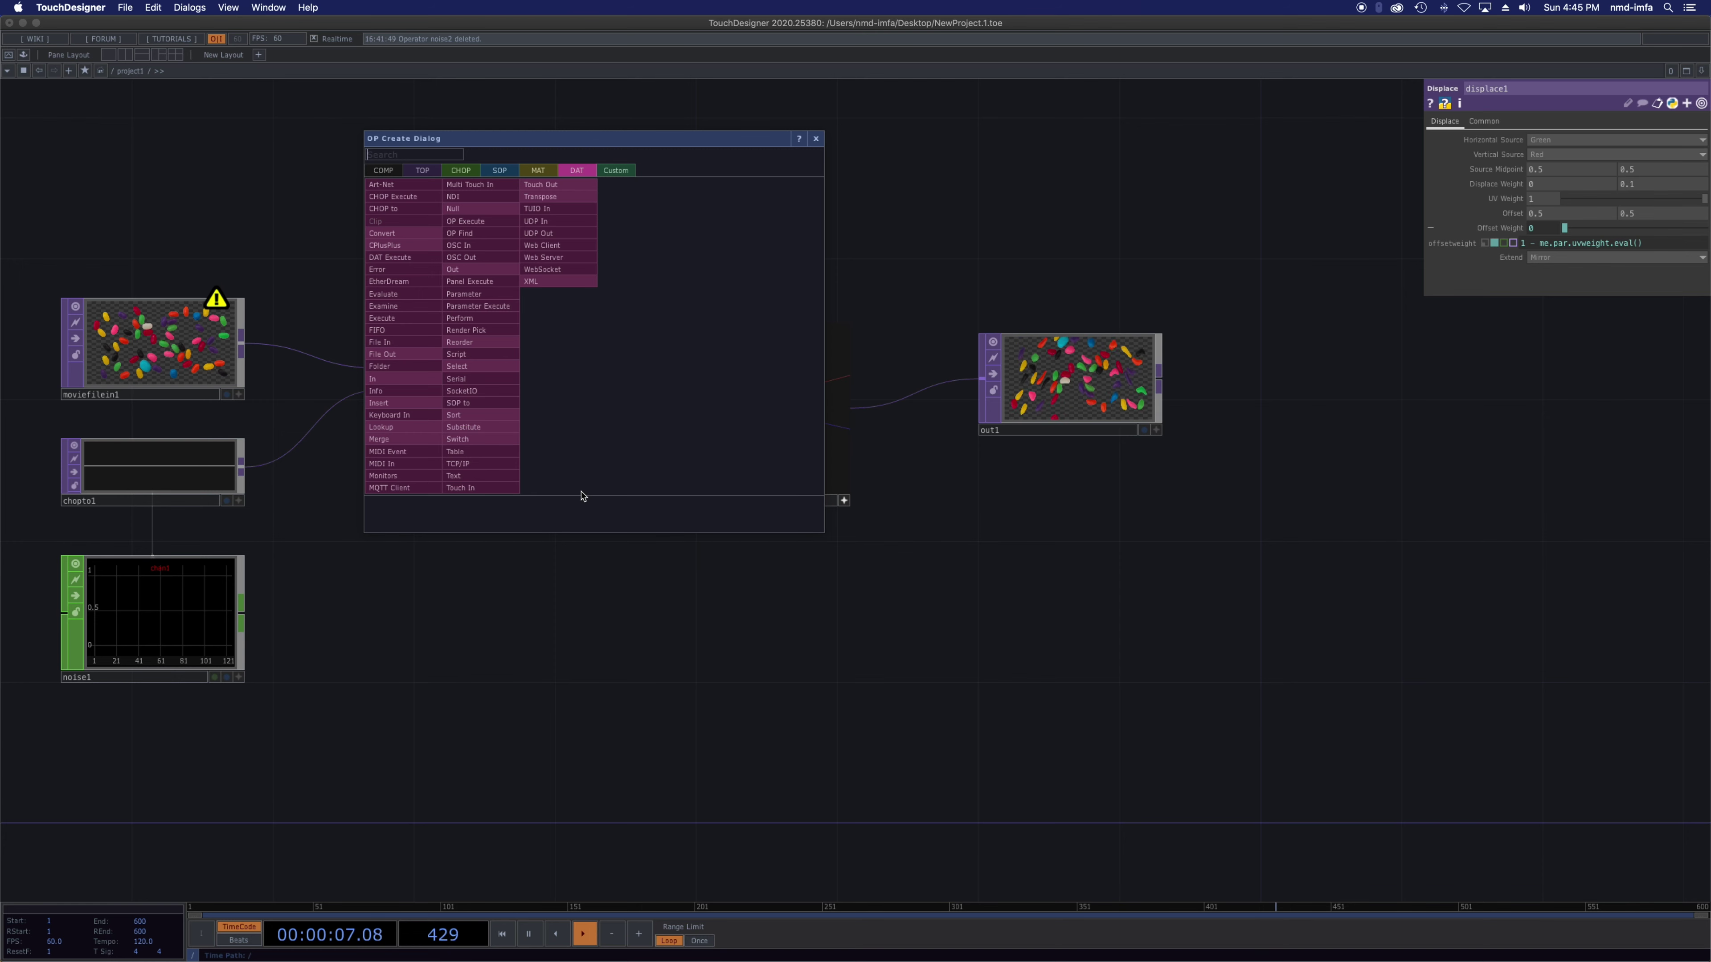
{"action": "left_click", "coordinate": [618, 172]}
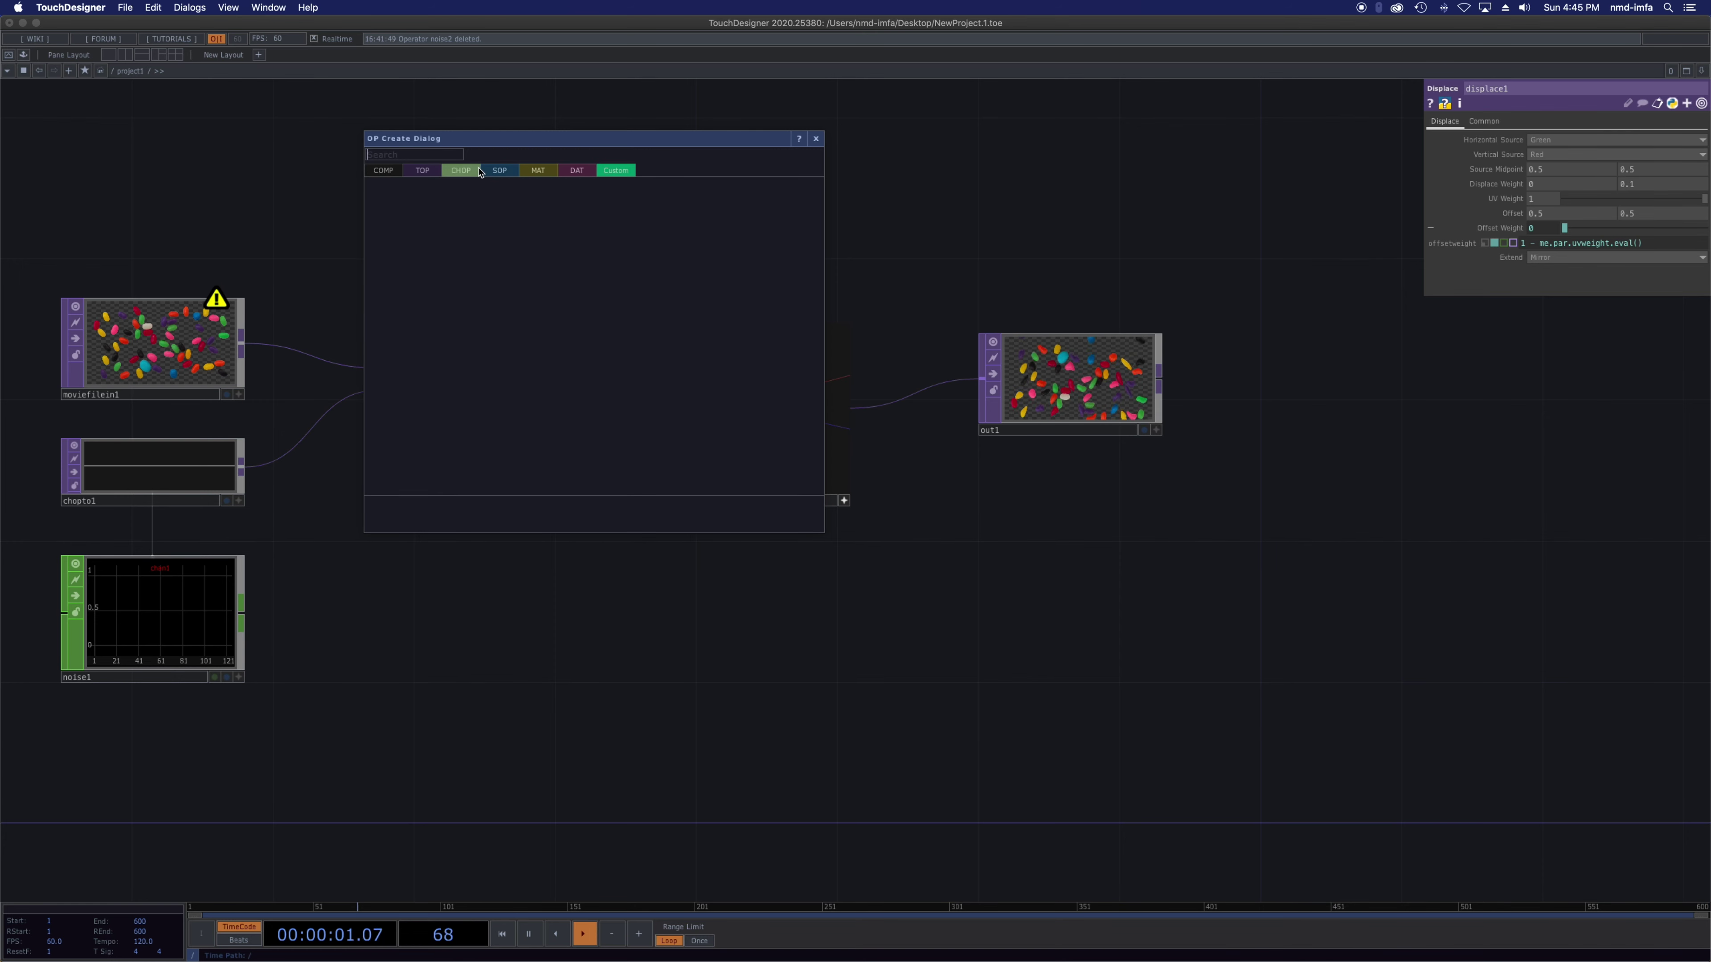
{"action": "left_click", "coordinate": [384, 170]}
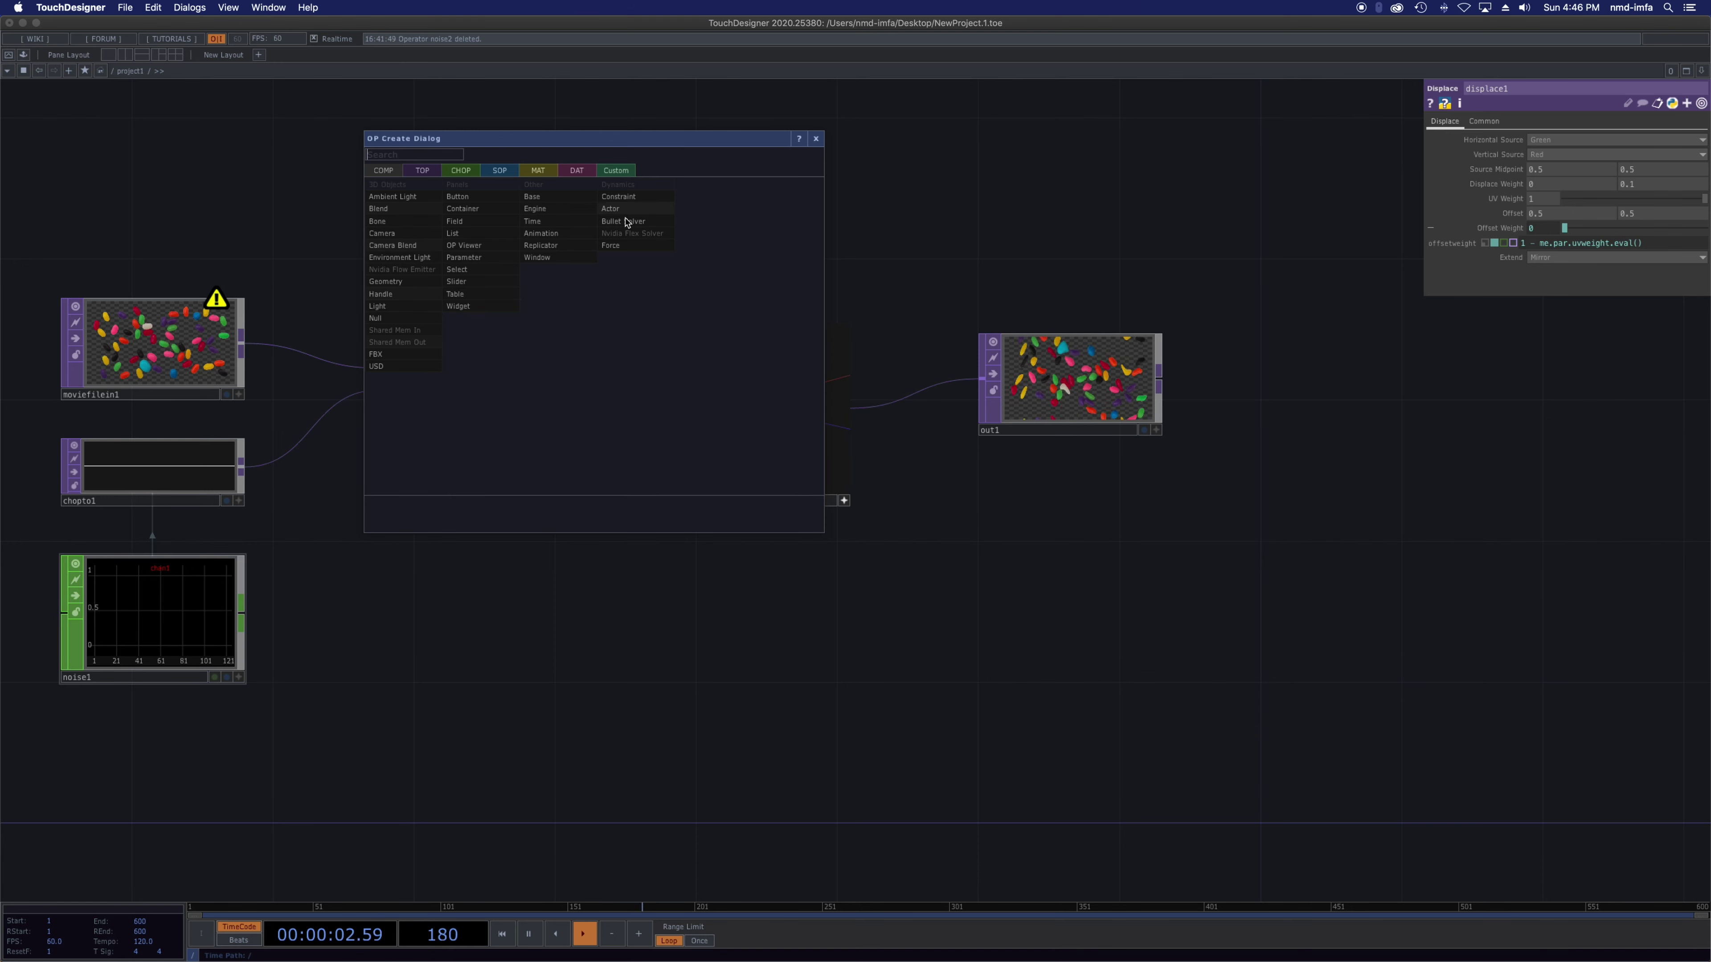
{"action": "left_click", "coordinate": [427, 173]}
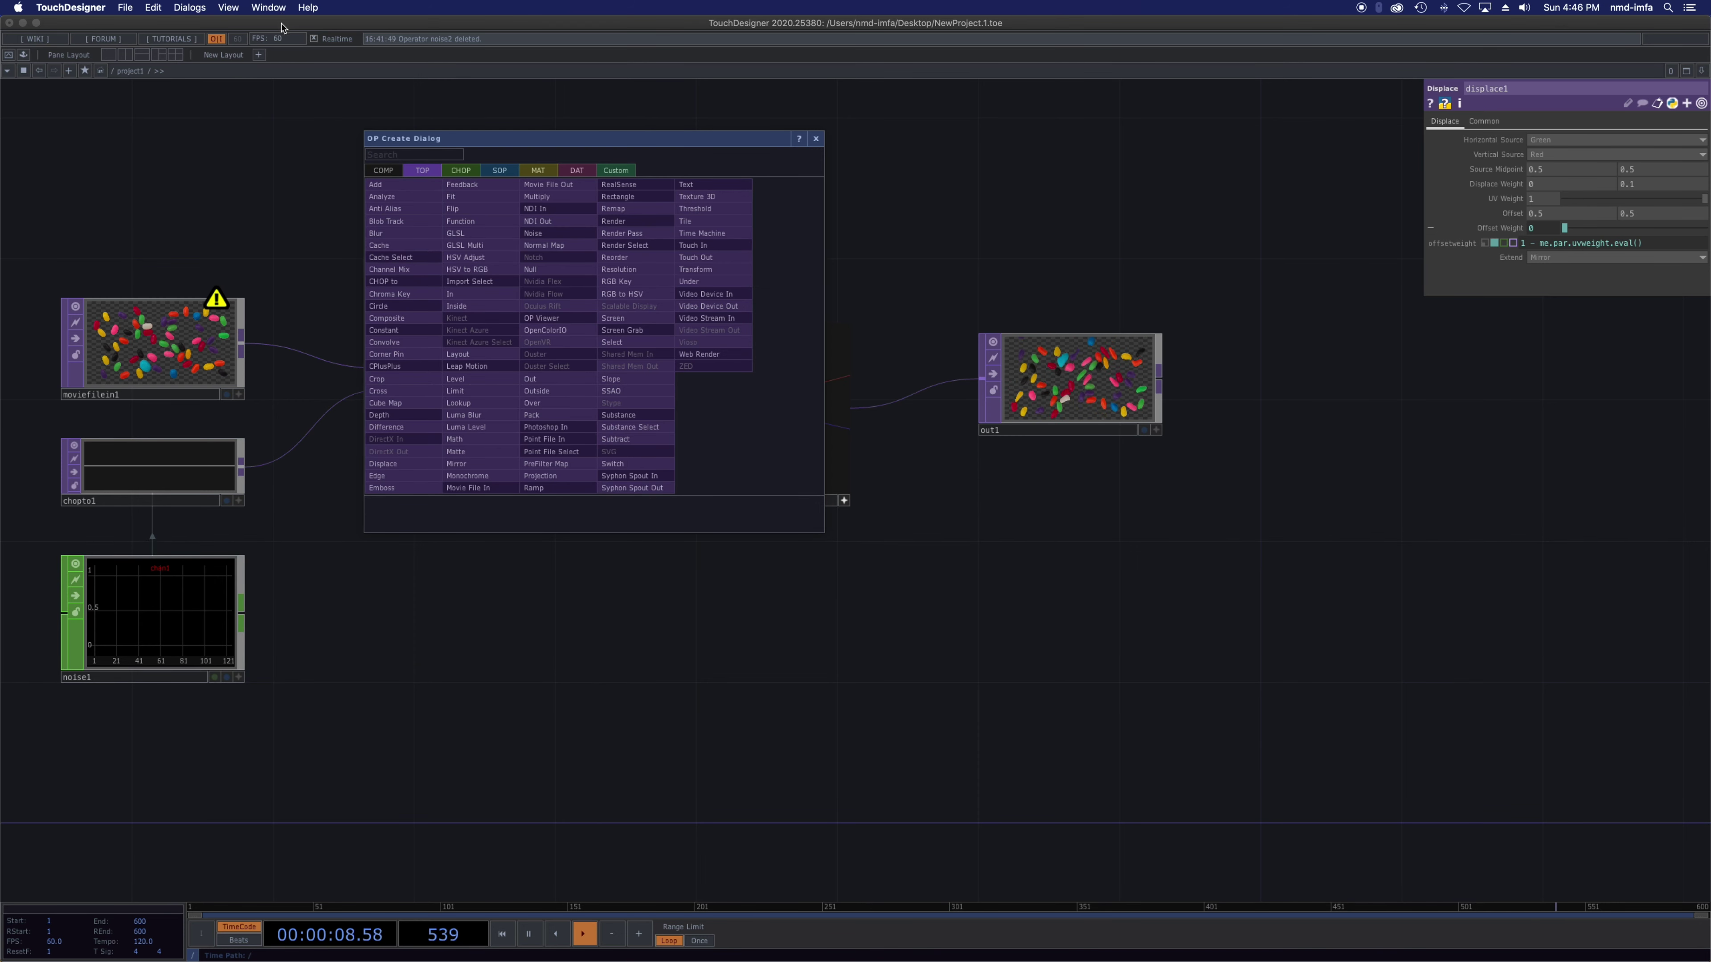
{"action": "left_click_drag", "start_coordinate": [500, 142], "coordinate": [441, 111]}
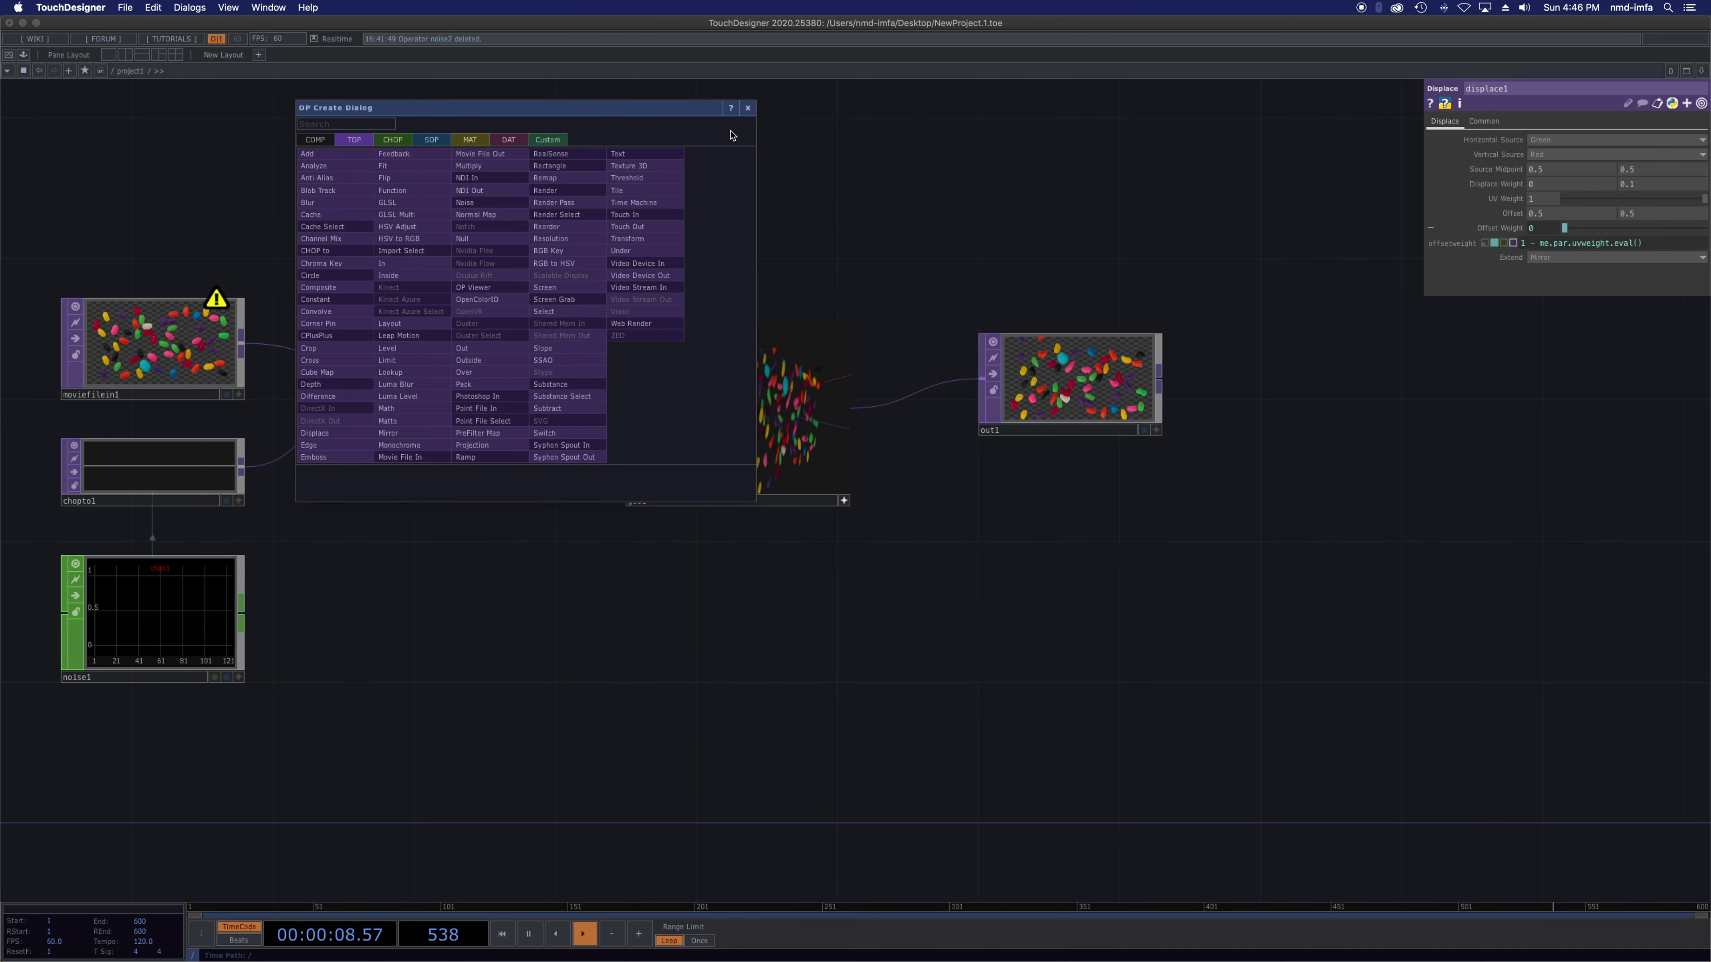
{"action": "left_click", "coordinate": [748, 109]}
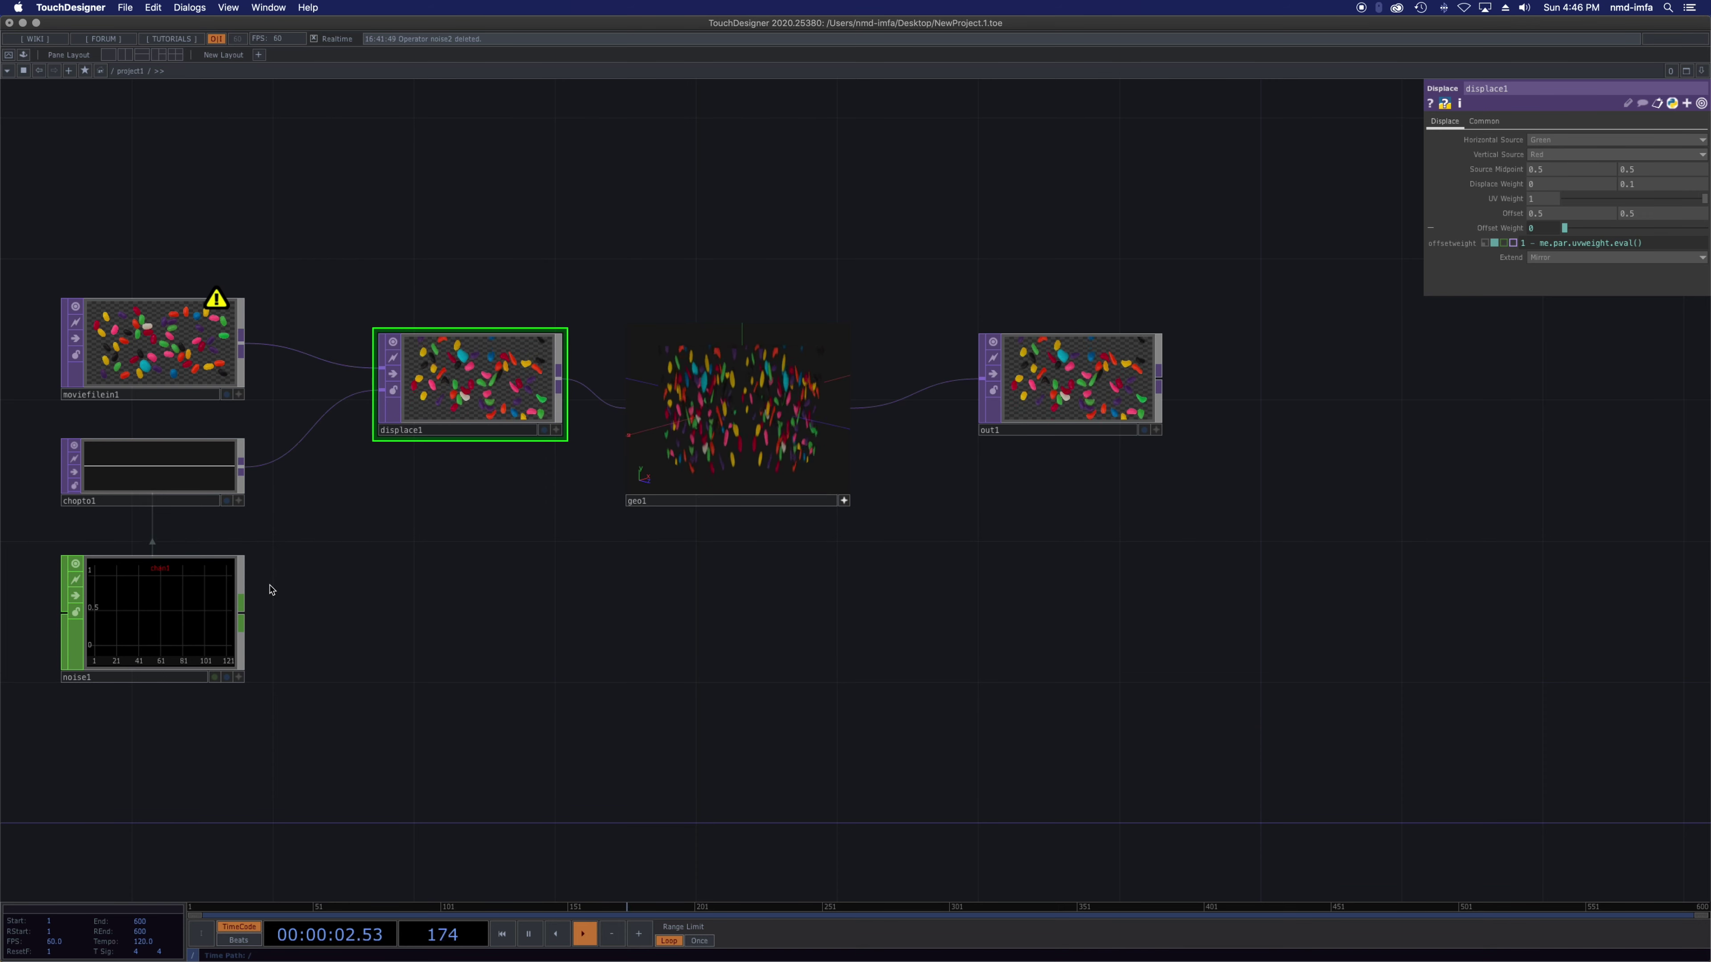
- Compare the parameters of the noise1 CHOP and the chopto1 TOP linked to it, and rotate the cube view inside geo1
{"action": "left_click", "coordinate": [217, 594]}
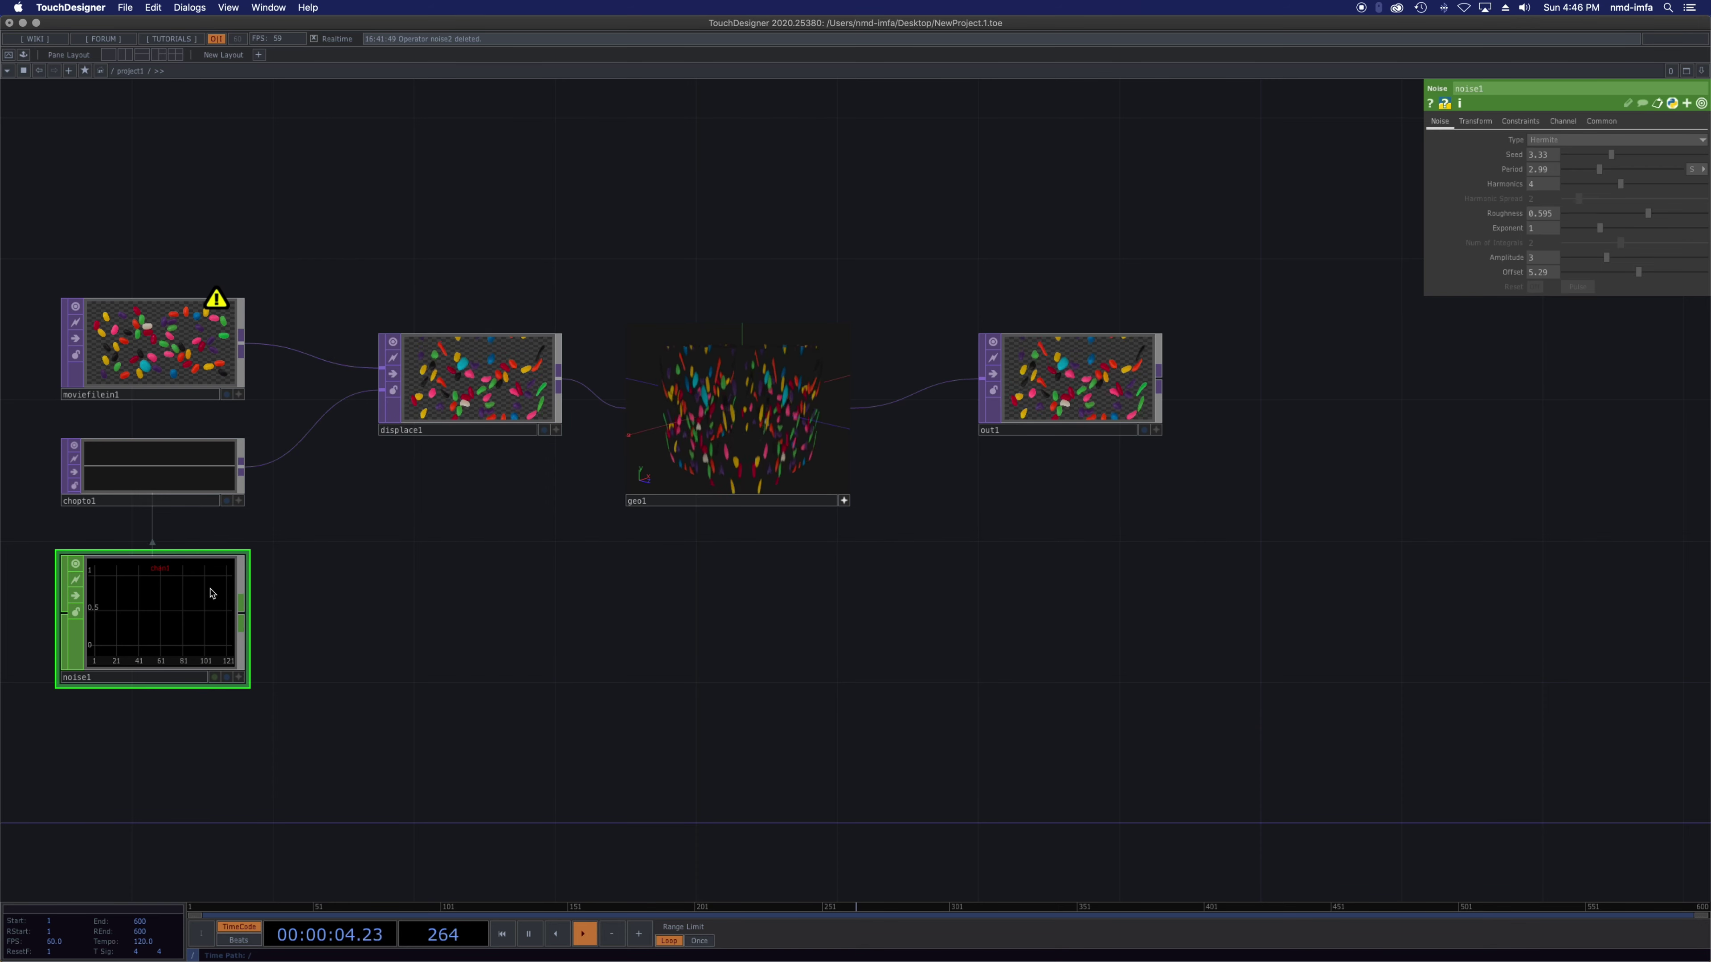
{"action": "left_click", "coordinate": [159, 488]}
{"action": "left_click", "coordinate": [171, 591]}
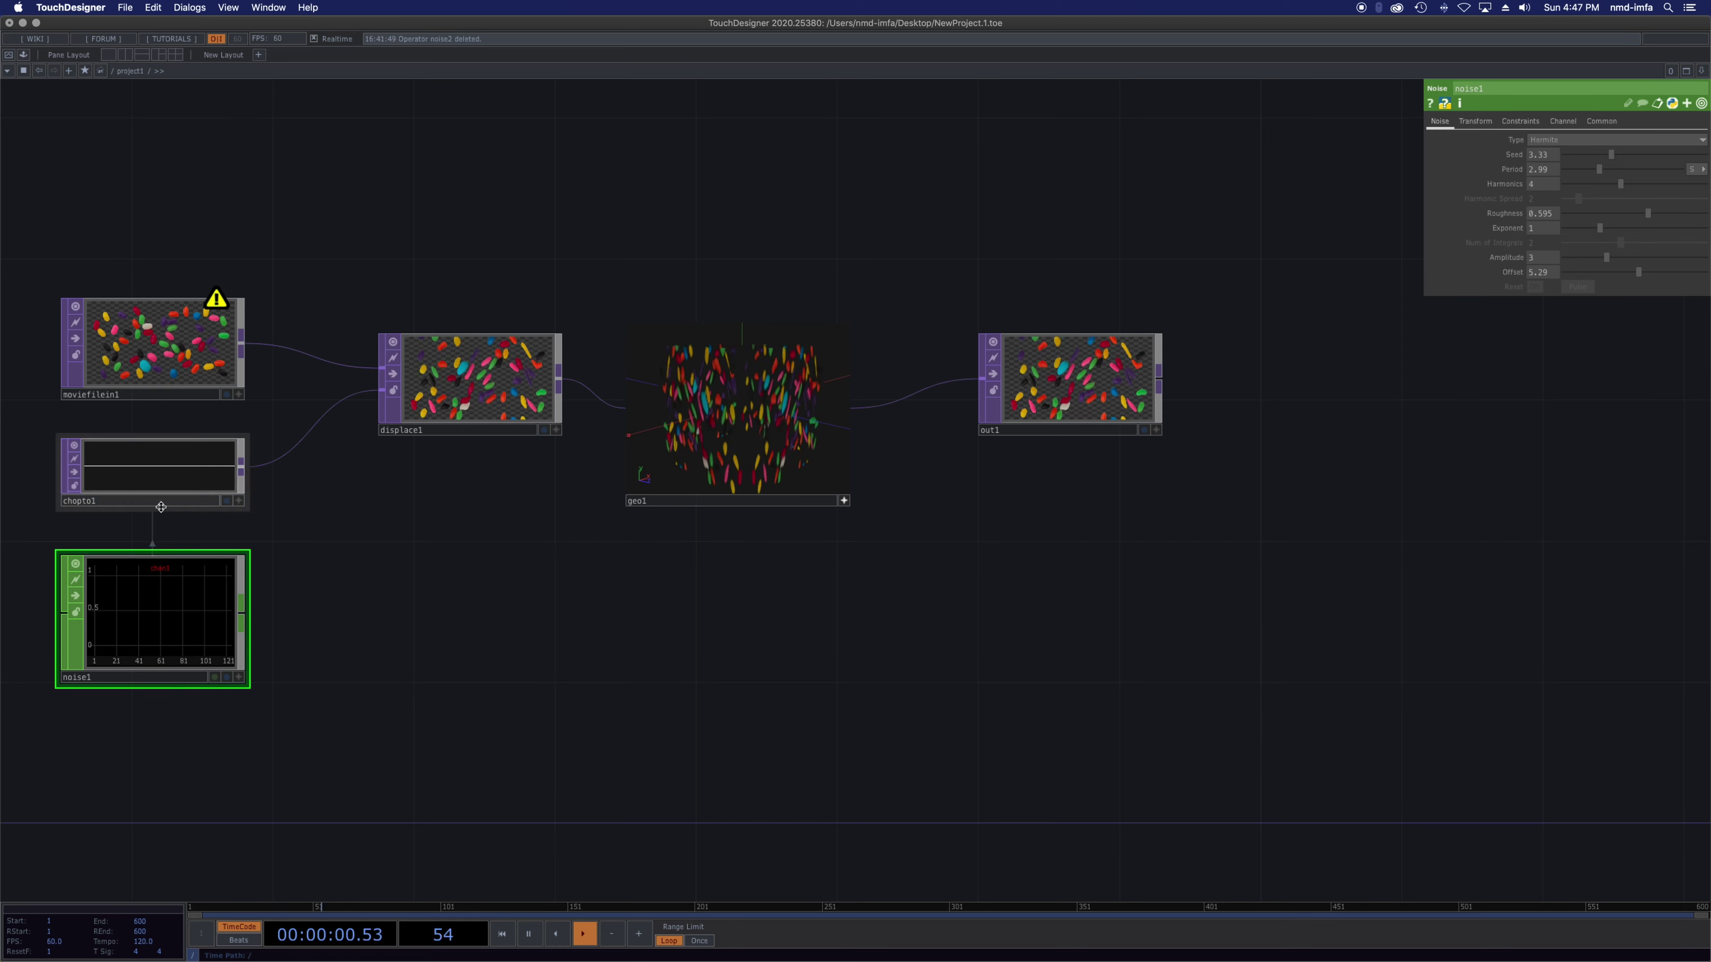
{"action": "left_click", "coordinate": [163, 489]}
{"action": "left_click", "coordinate": [155, 598]}
{"action": "left_click", "coordinate": [161, 481]}
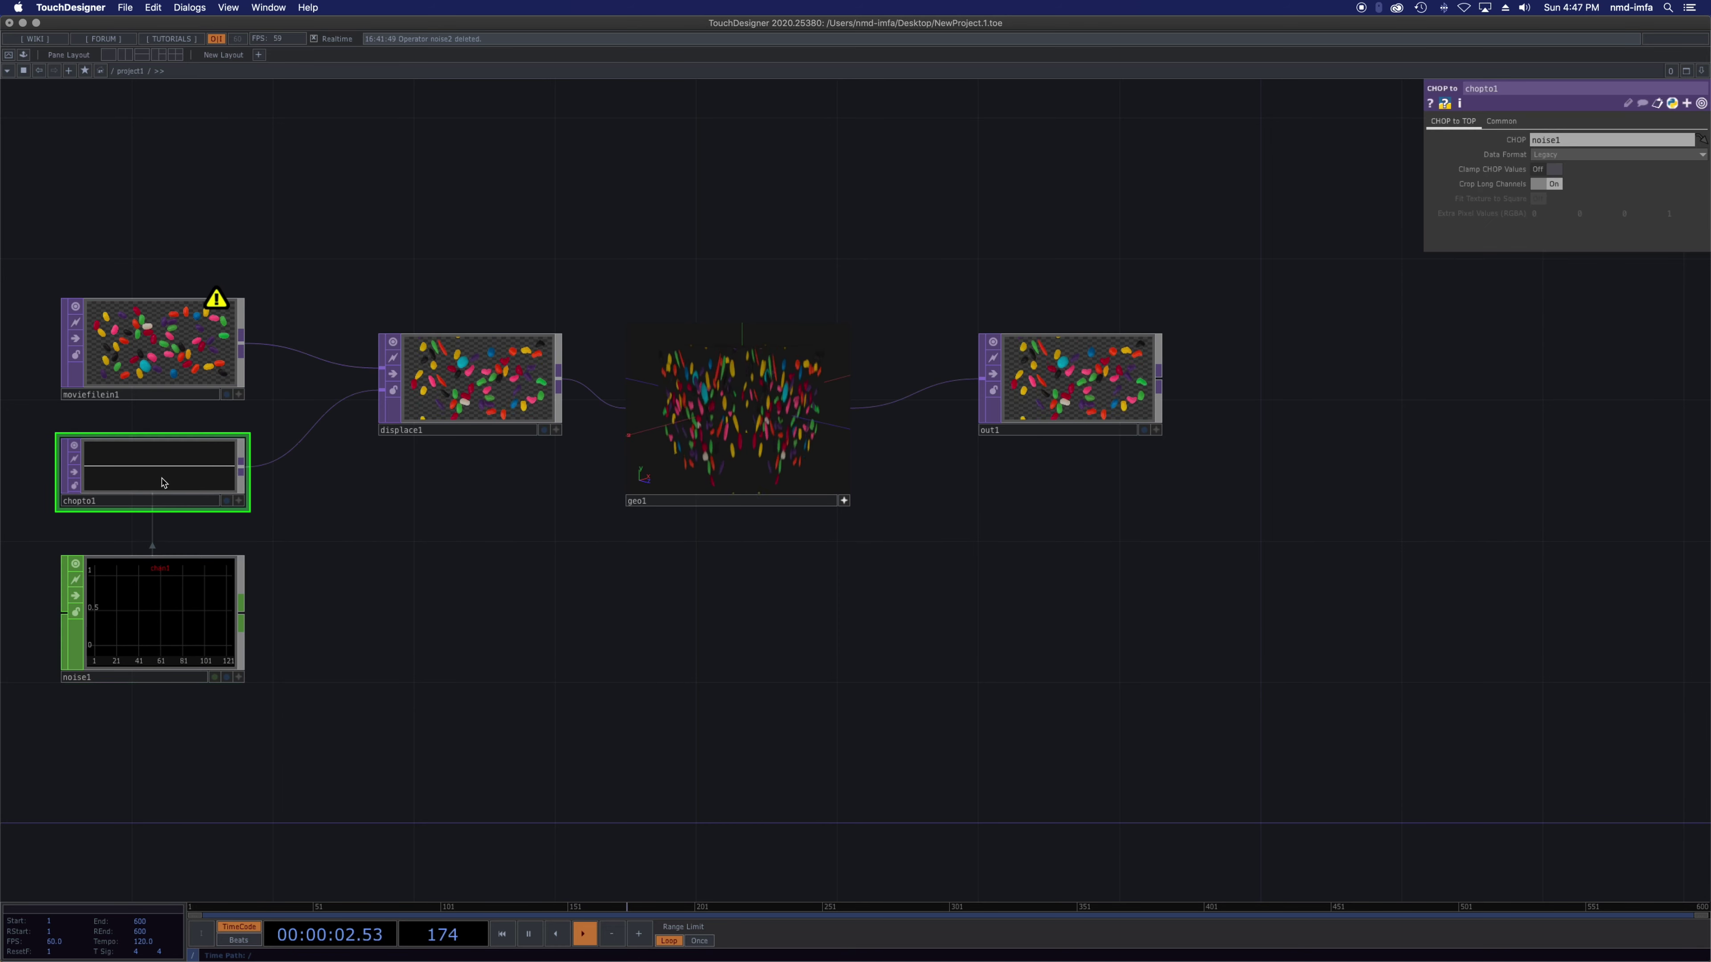
{"action": "left_click", "coordinate": [149, 609]}
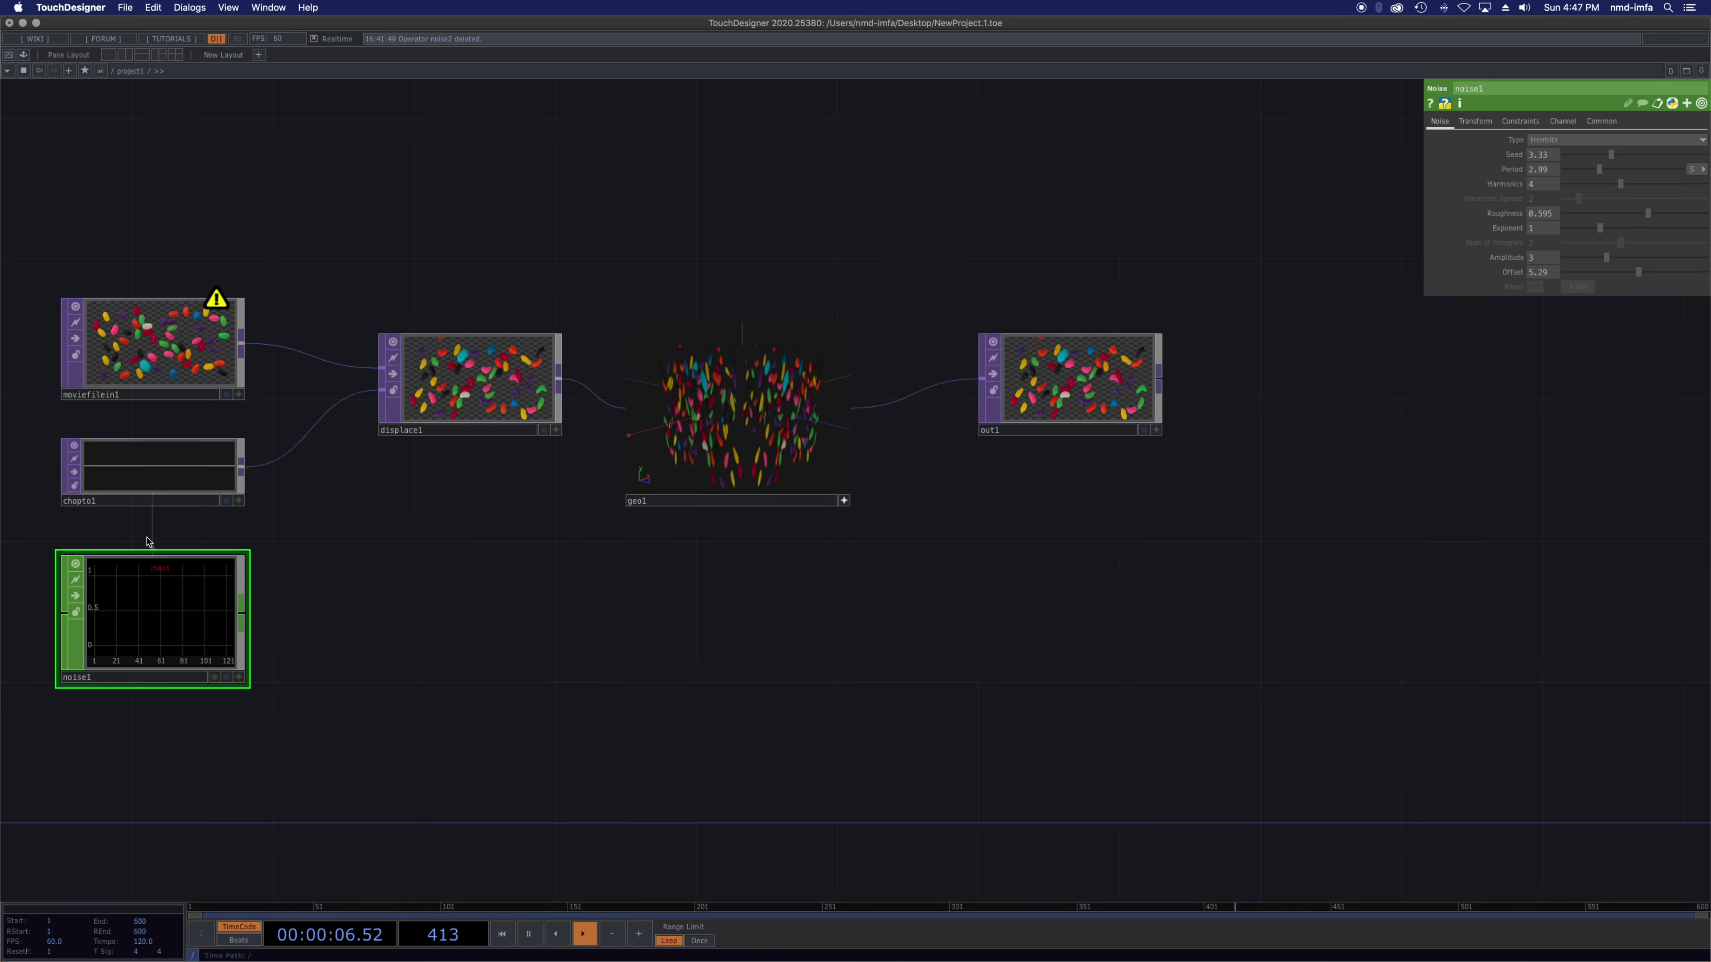
{"action": "left_click", "coordinate": [119, 498]}
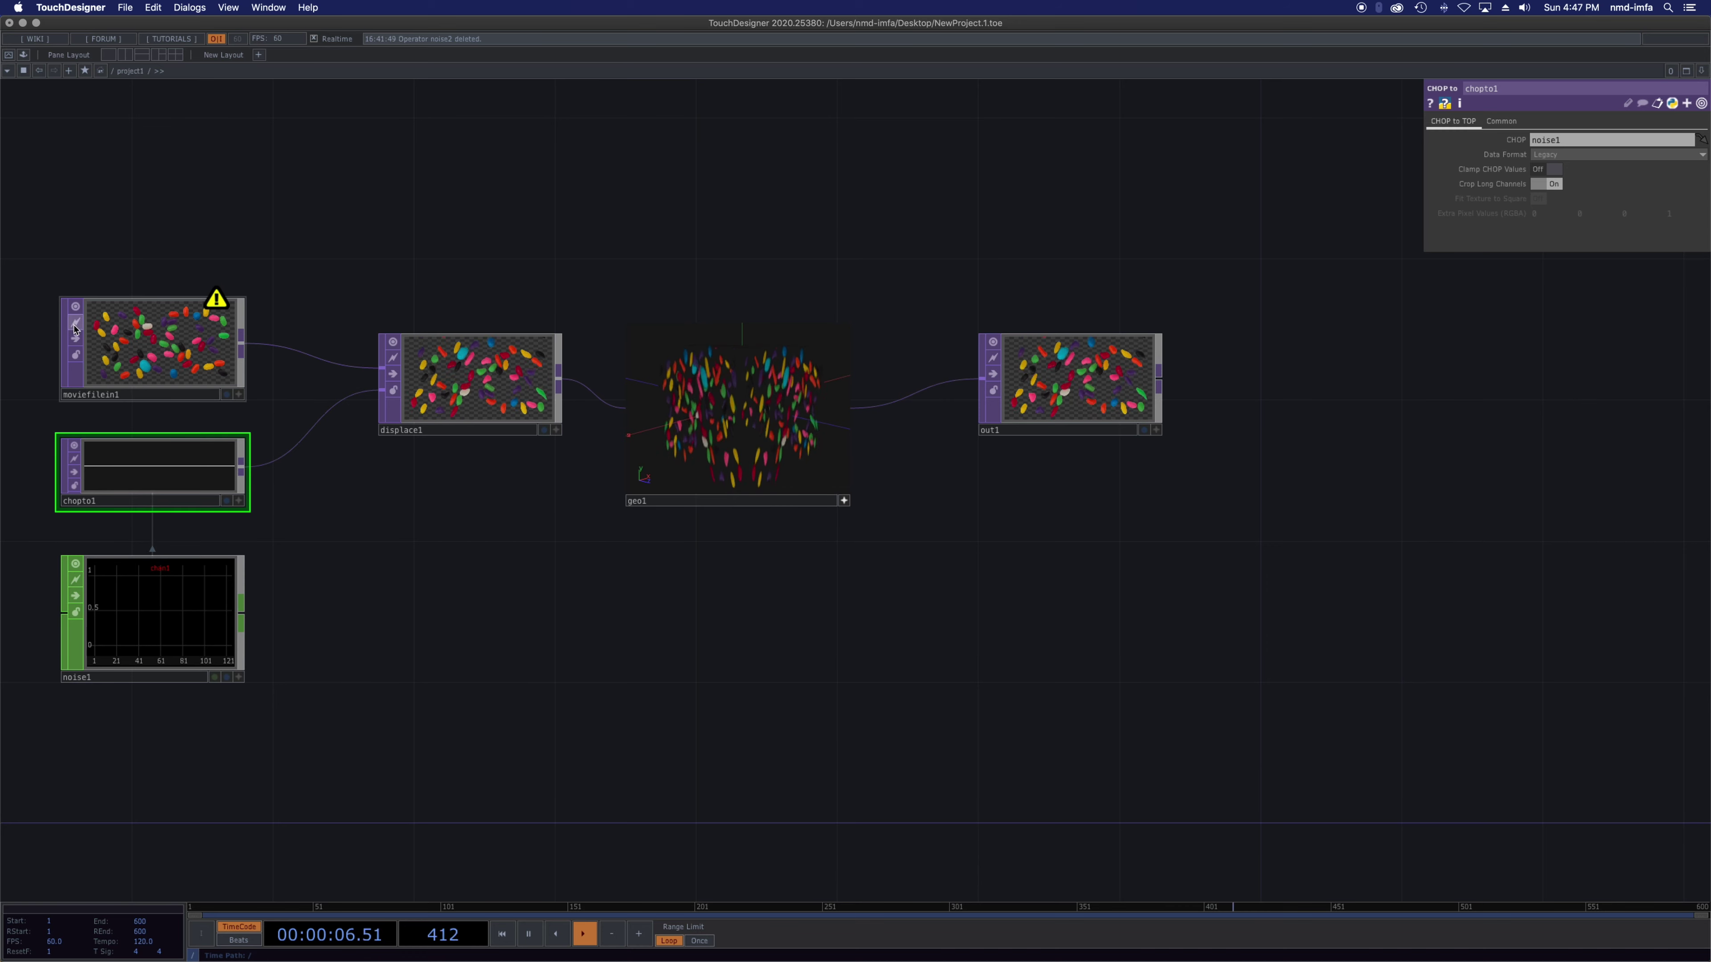
{"action": "left_click", "coordinate": [160, 619]}
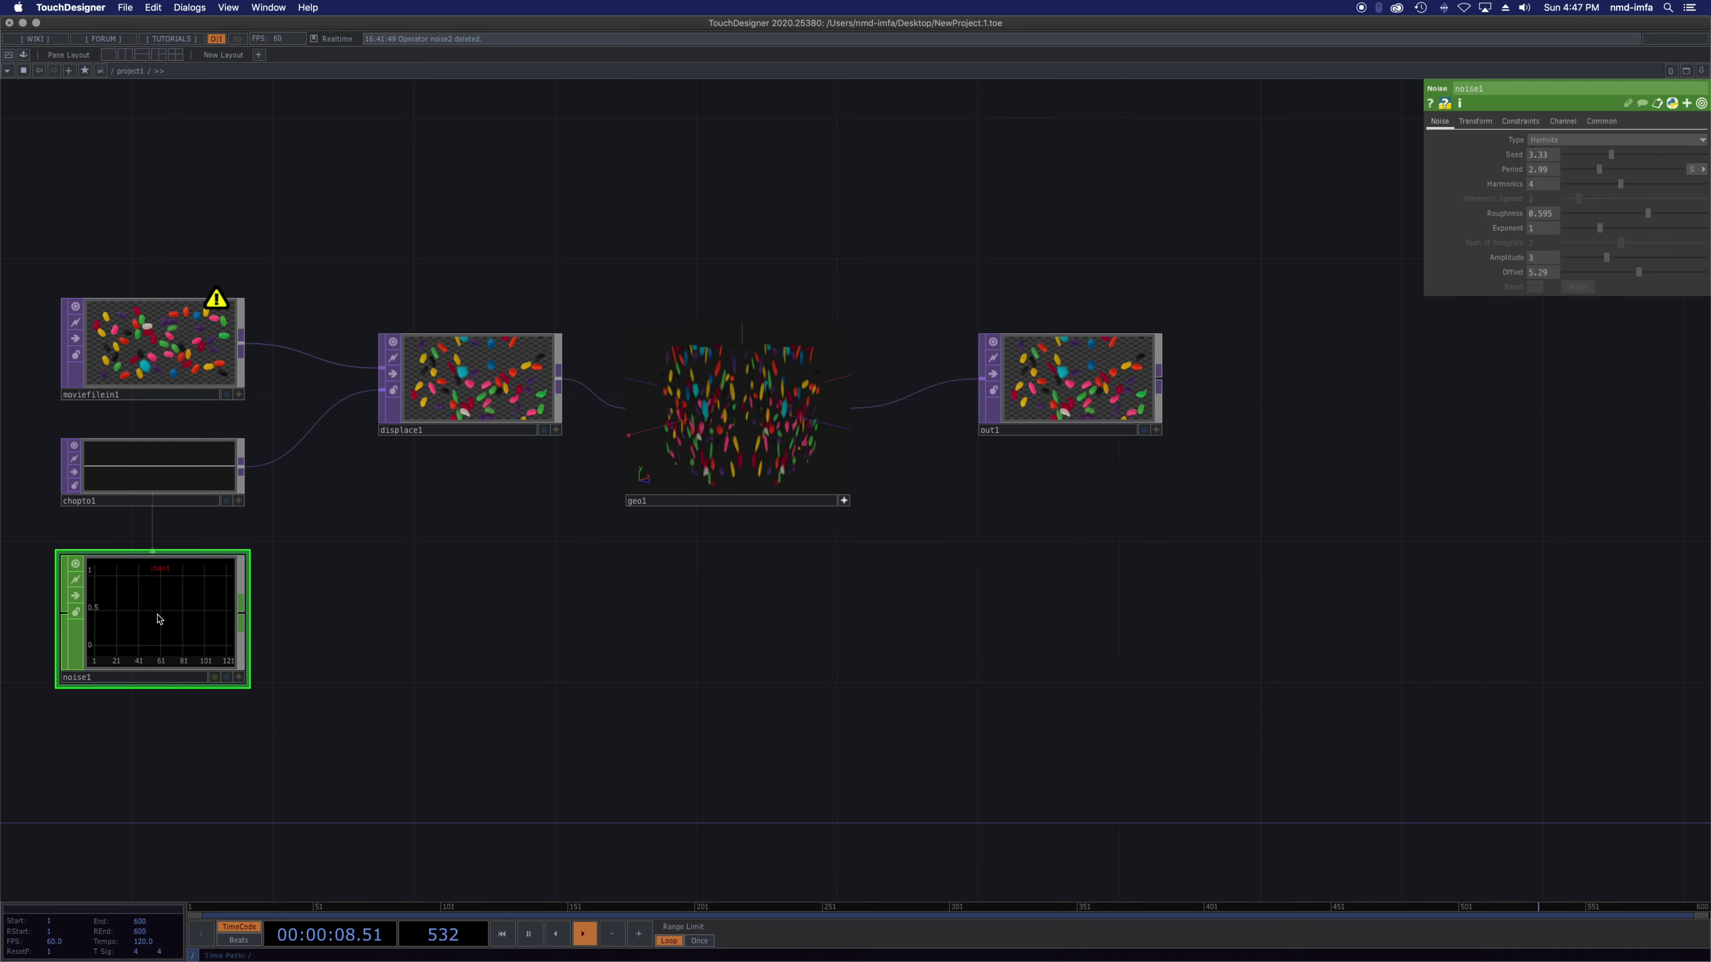
{"action": "left_click", "coordinate": [172, 486]}
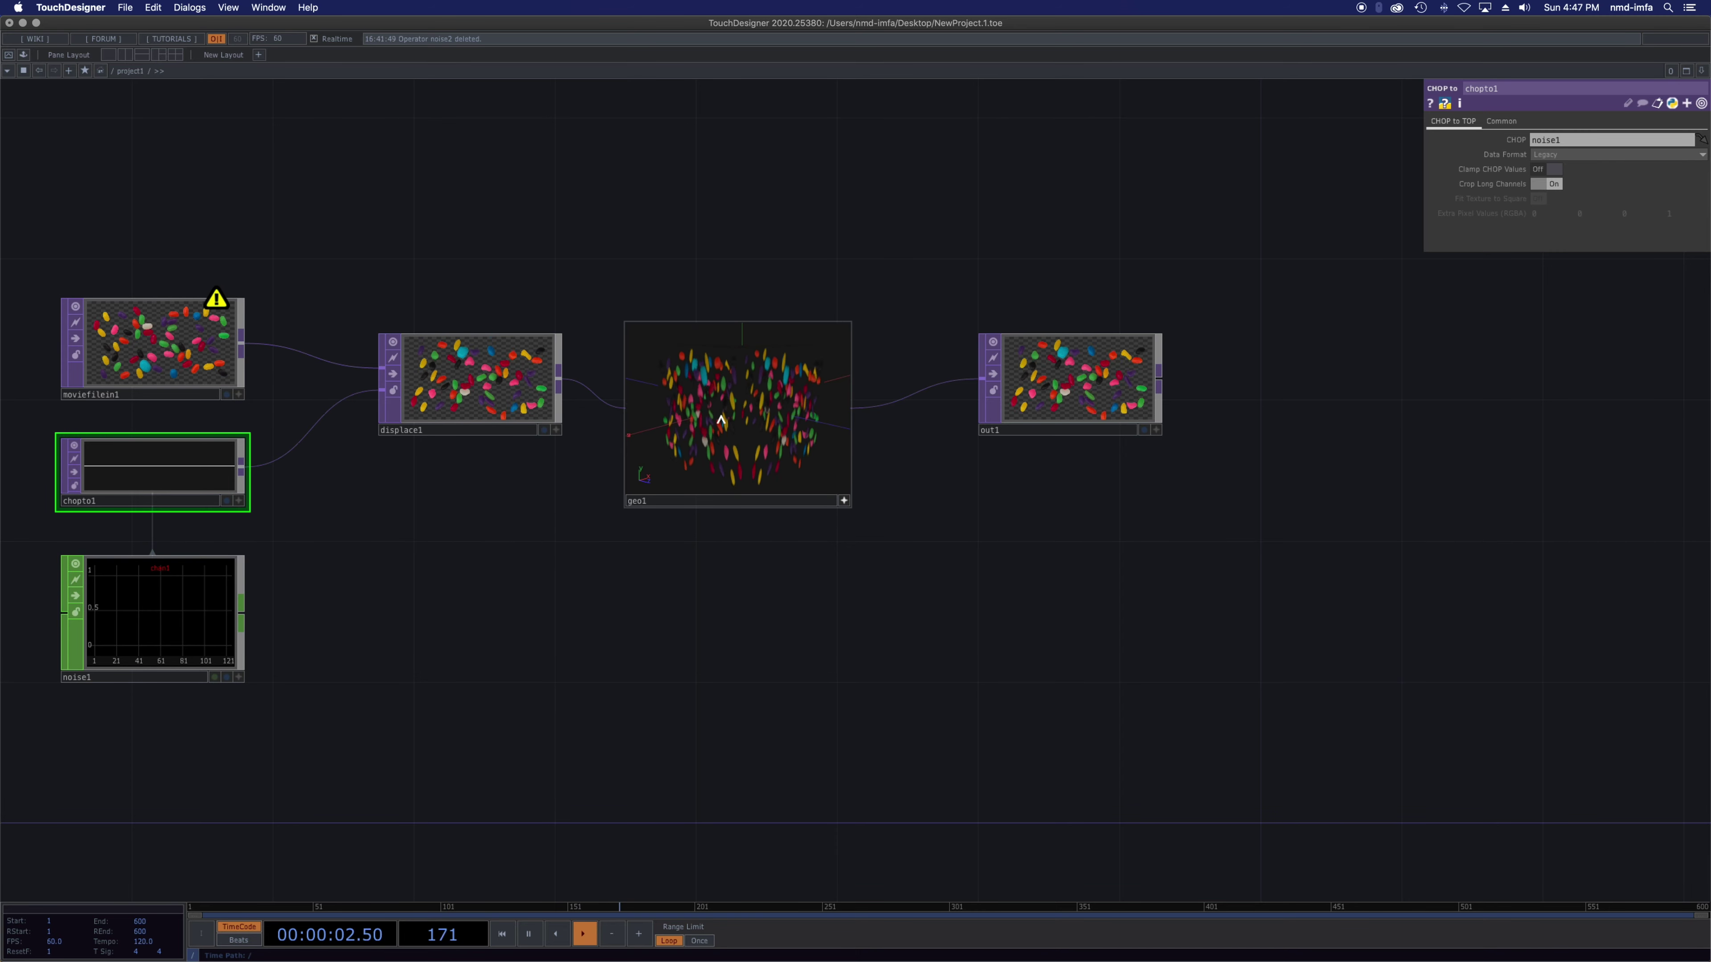
{"action": "left_click", "coordinate": [938, 386]}
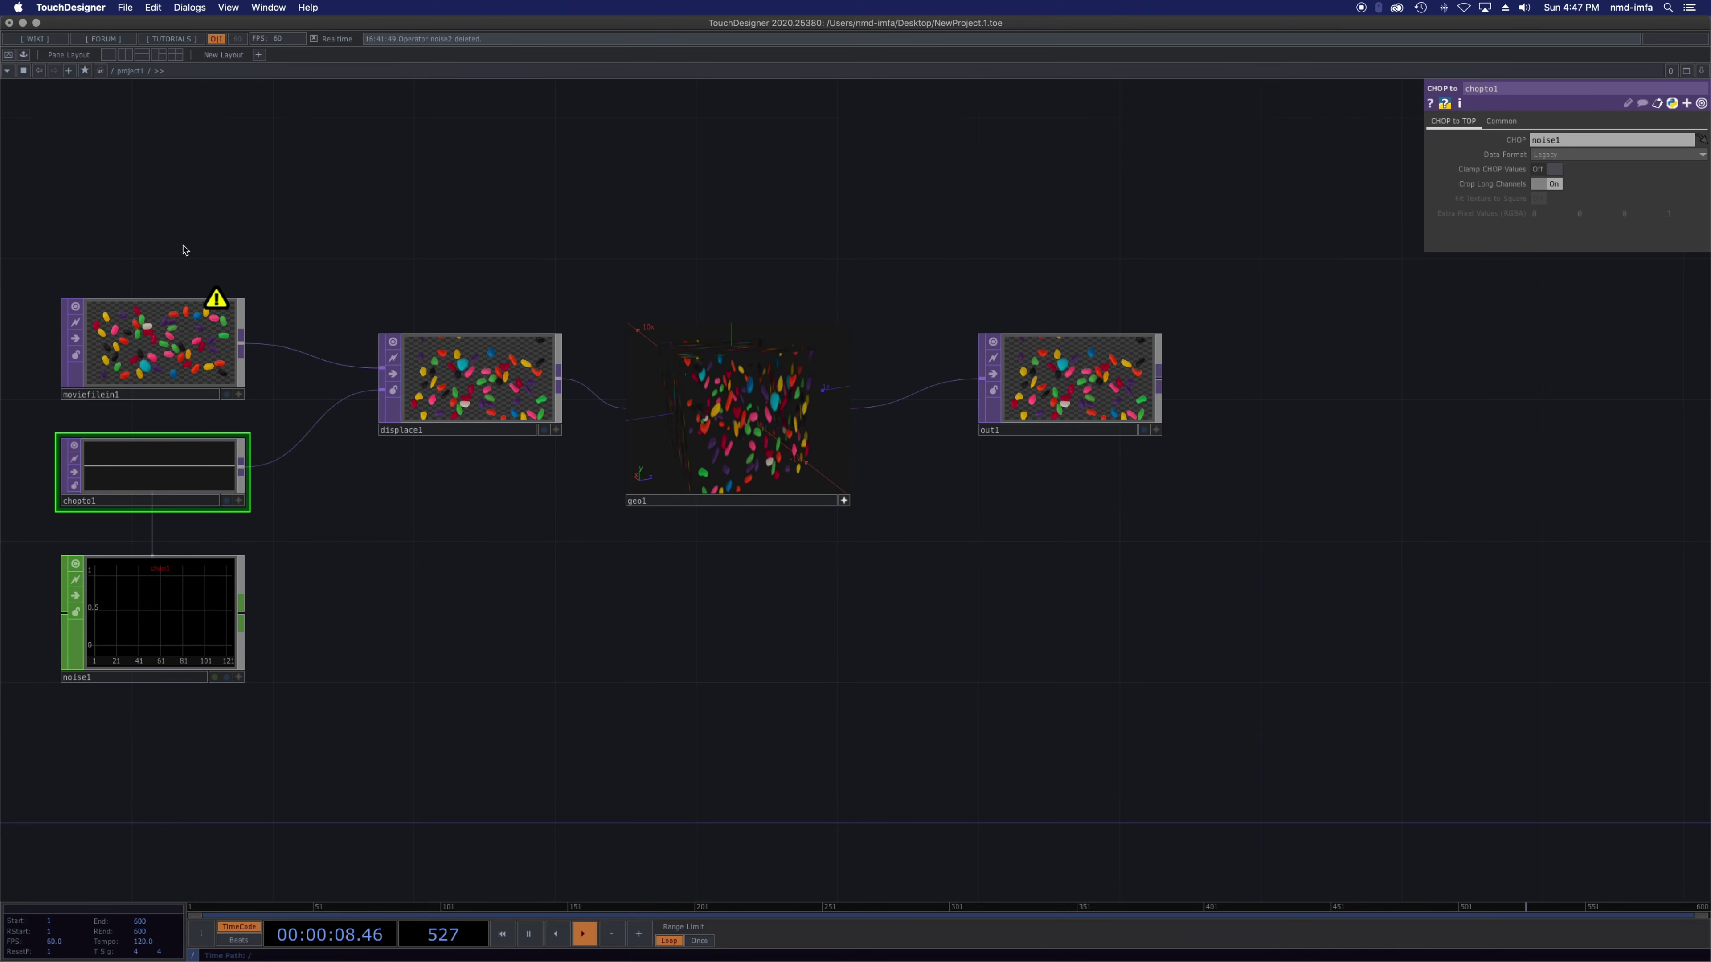
{"action": "left_click_drag", "start_coordinate": [76, 240], "coordinate": [627, 4]}
{"action": "left_click", "coordinate": [126, 7]}
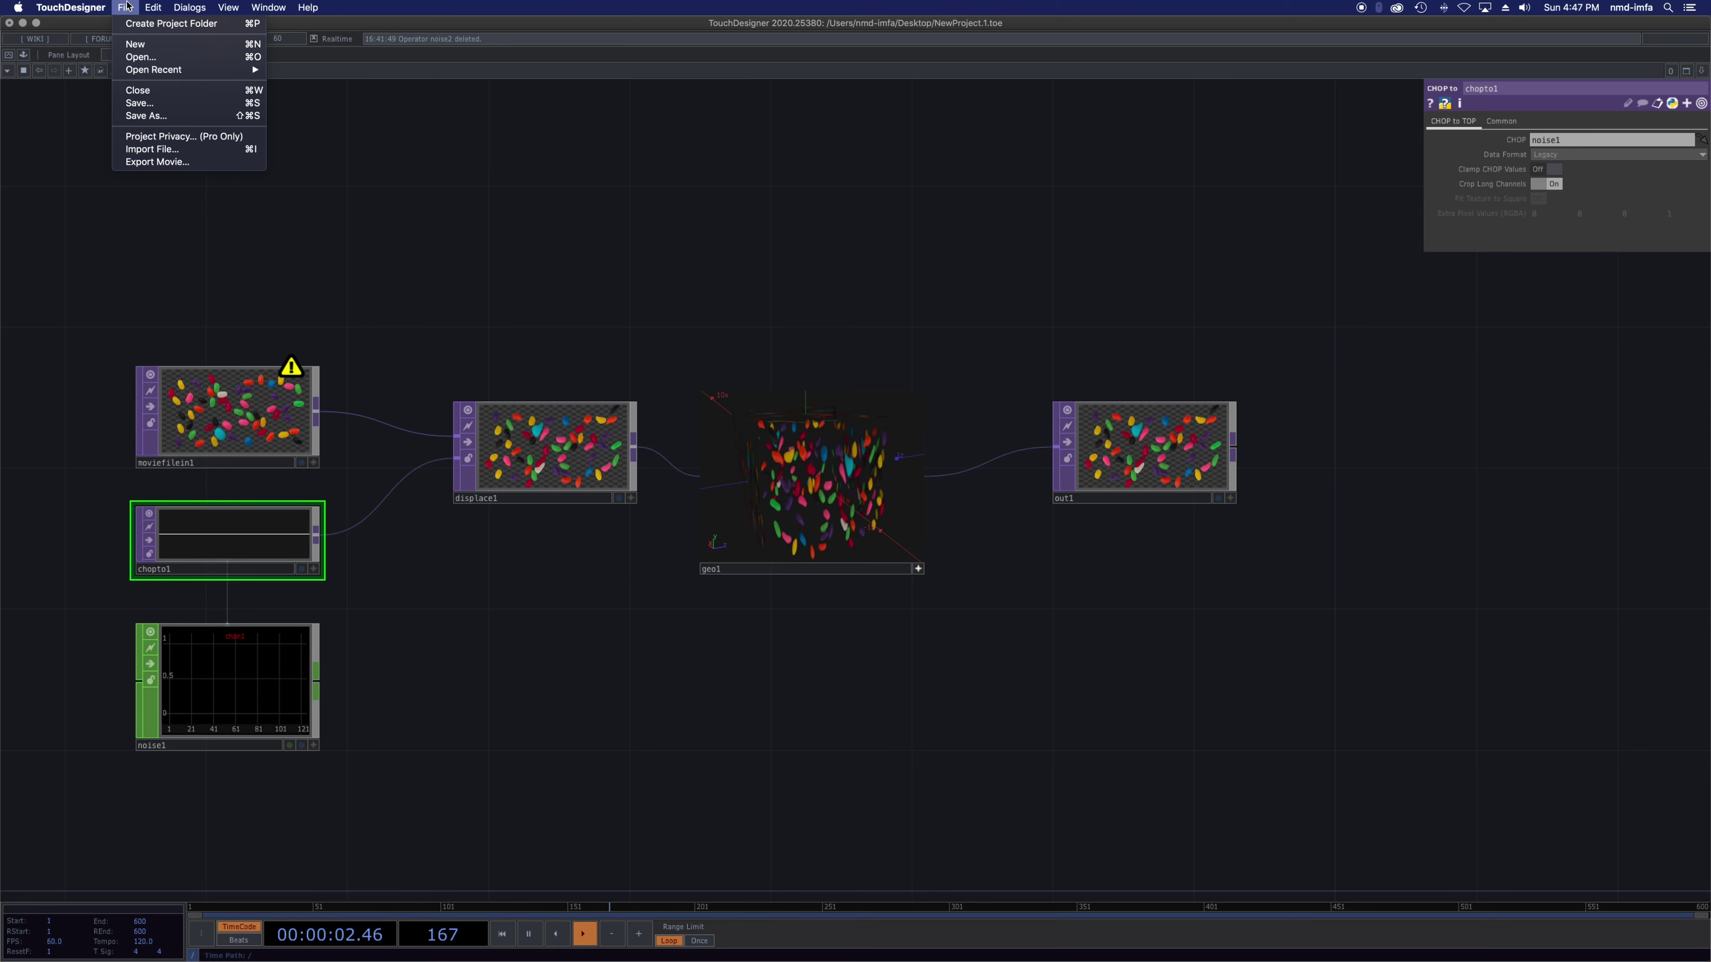
{"action": "left_click", "coordinate": [128, 6]}
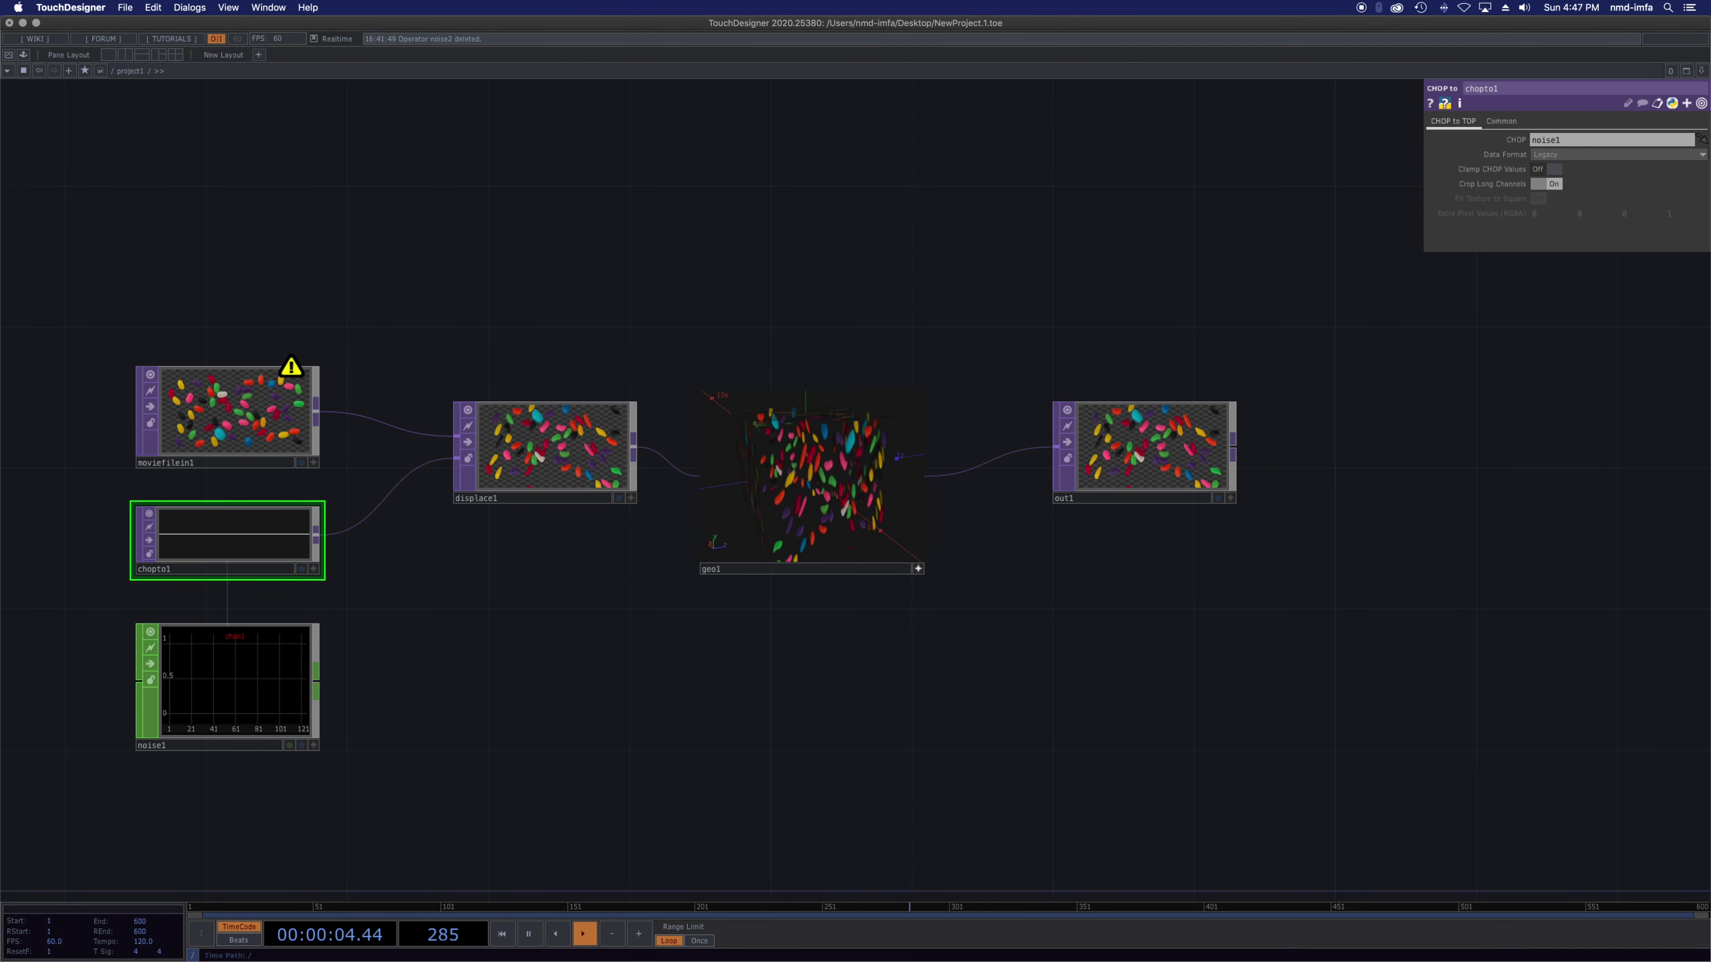
{"action": "key", "text": "super+Tab"}
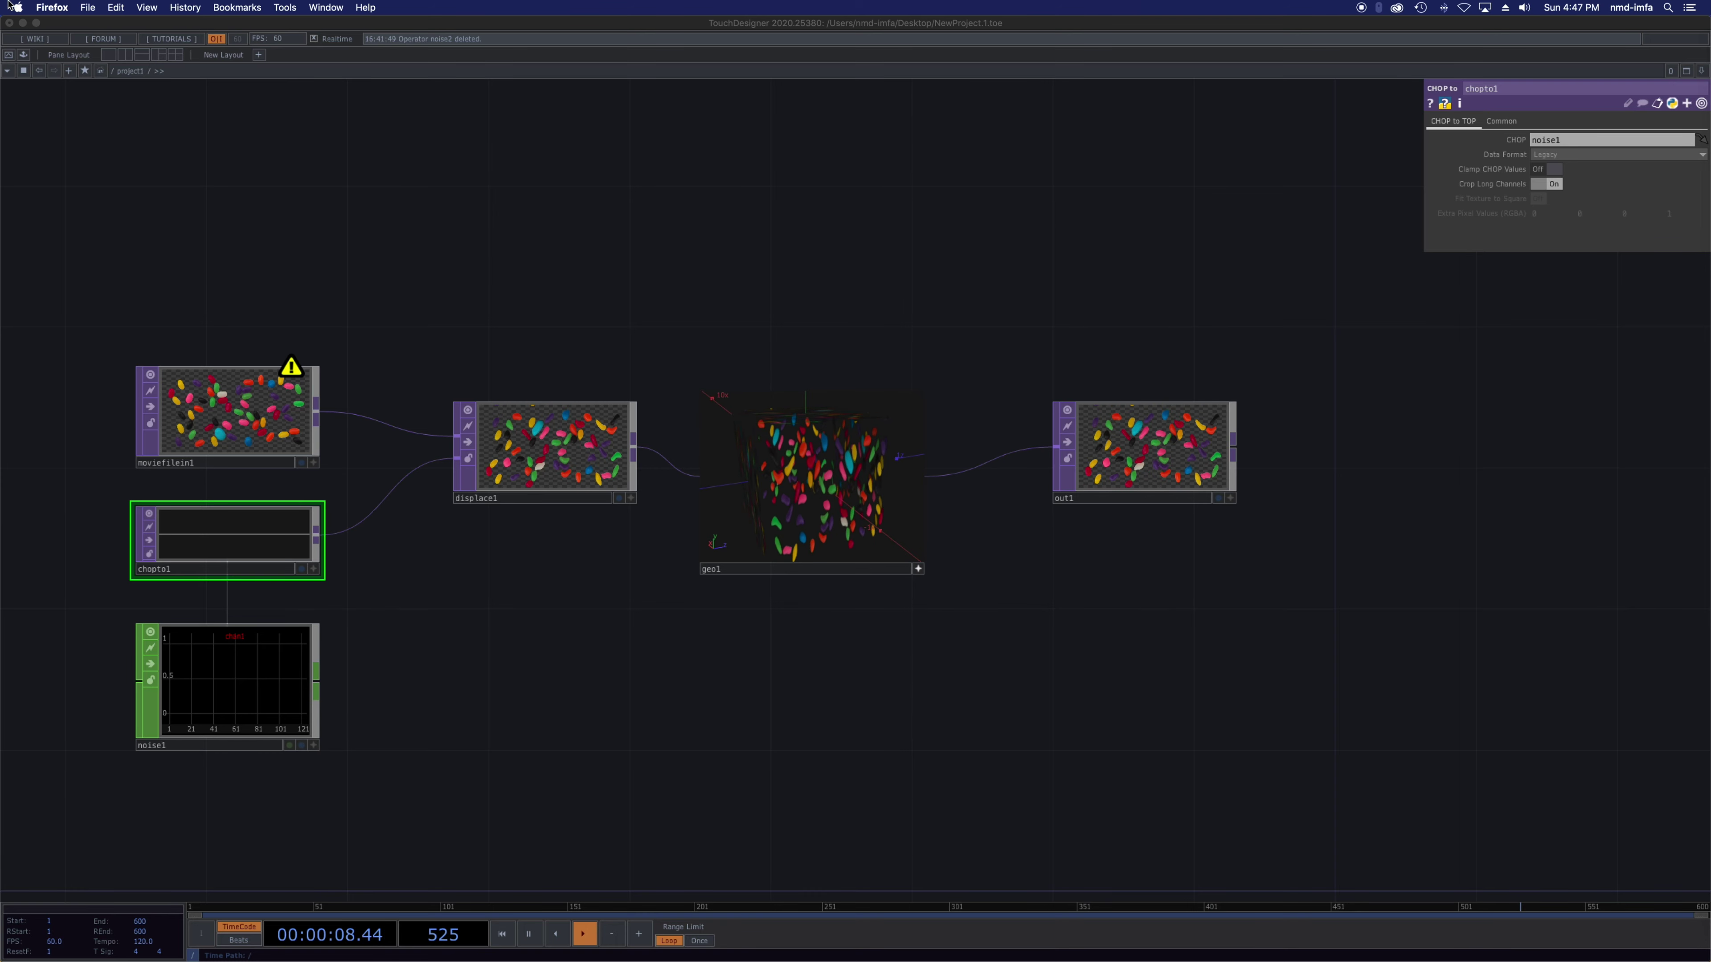
{"action": "left_click", "coordinate": [89, 6]}
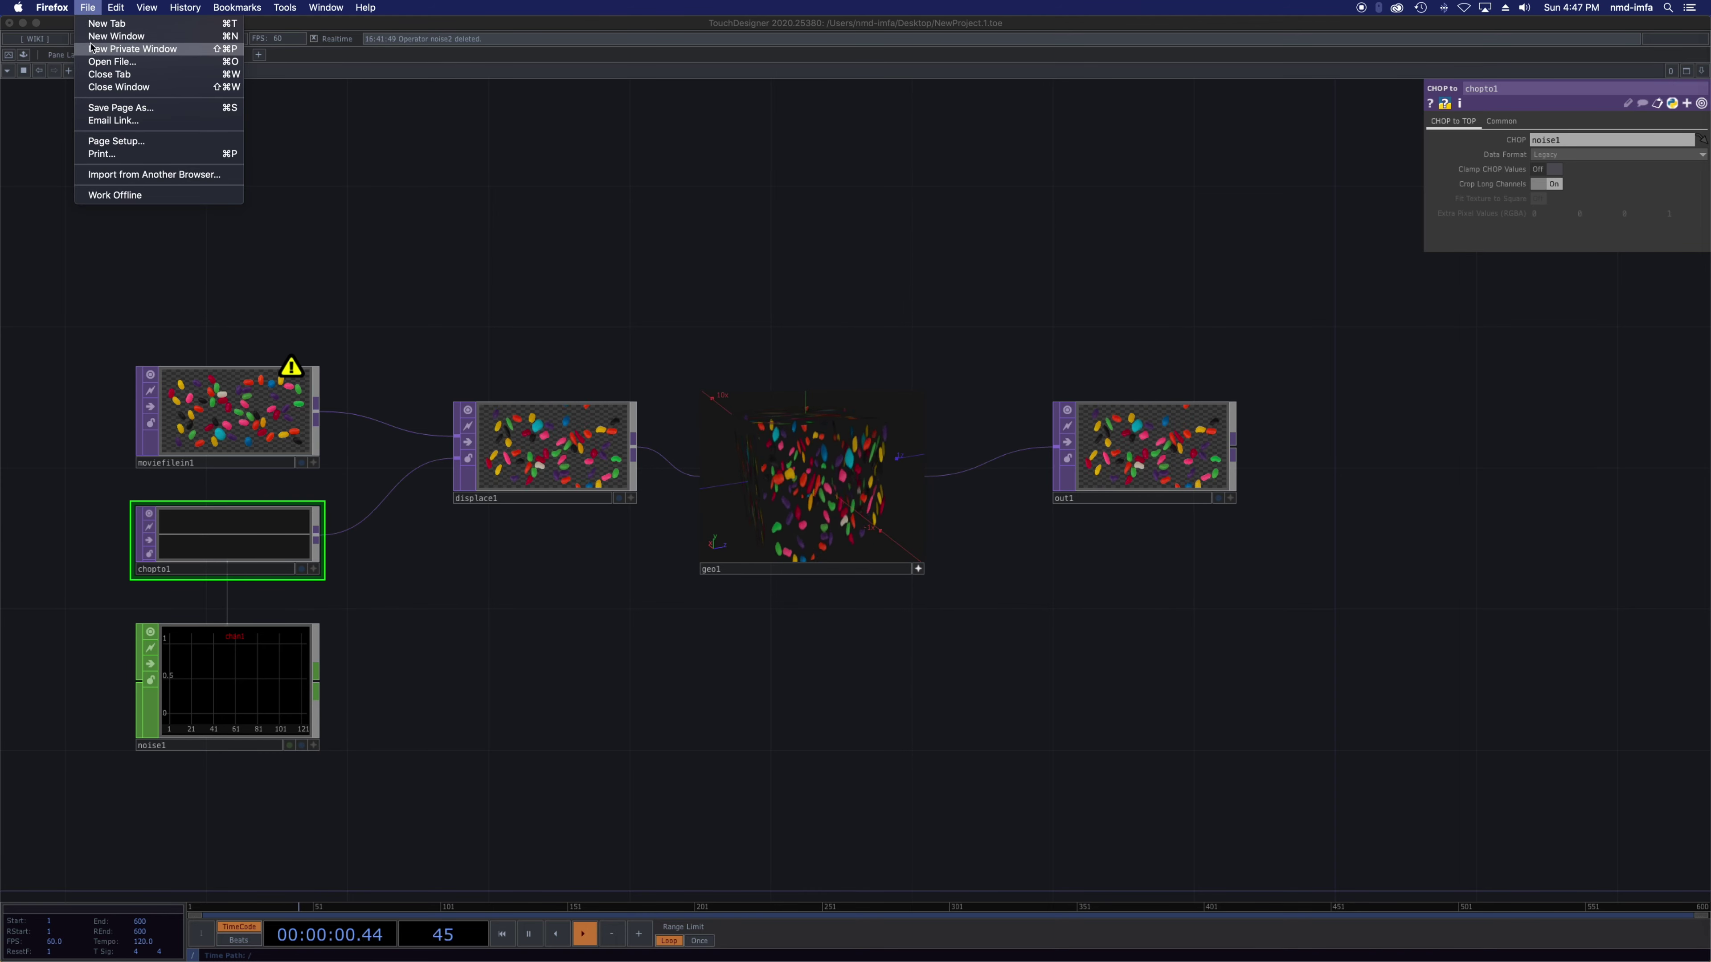
{"action": "left_click", "coordinate": [86, 7]}
{"action": "left_click", "coordinate": [85, 27]}
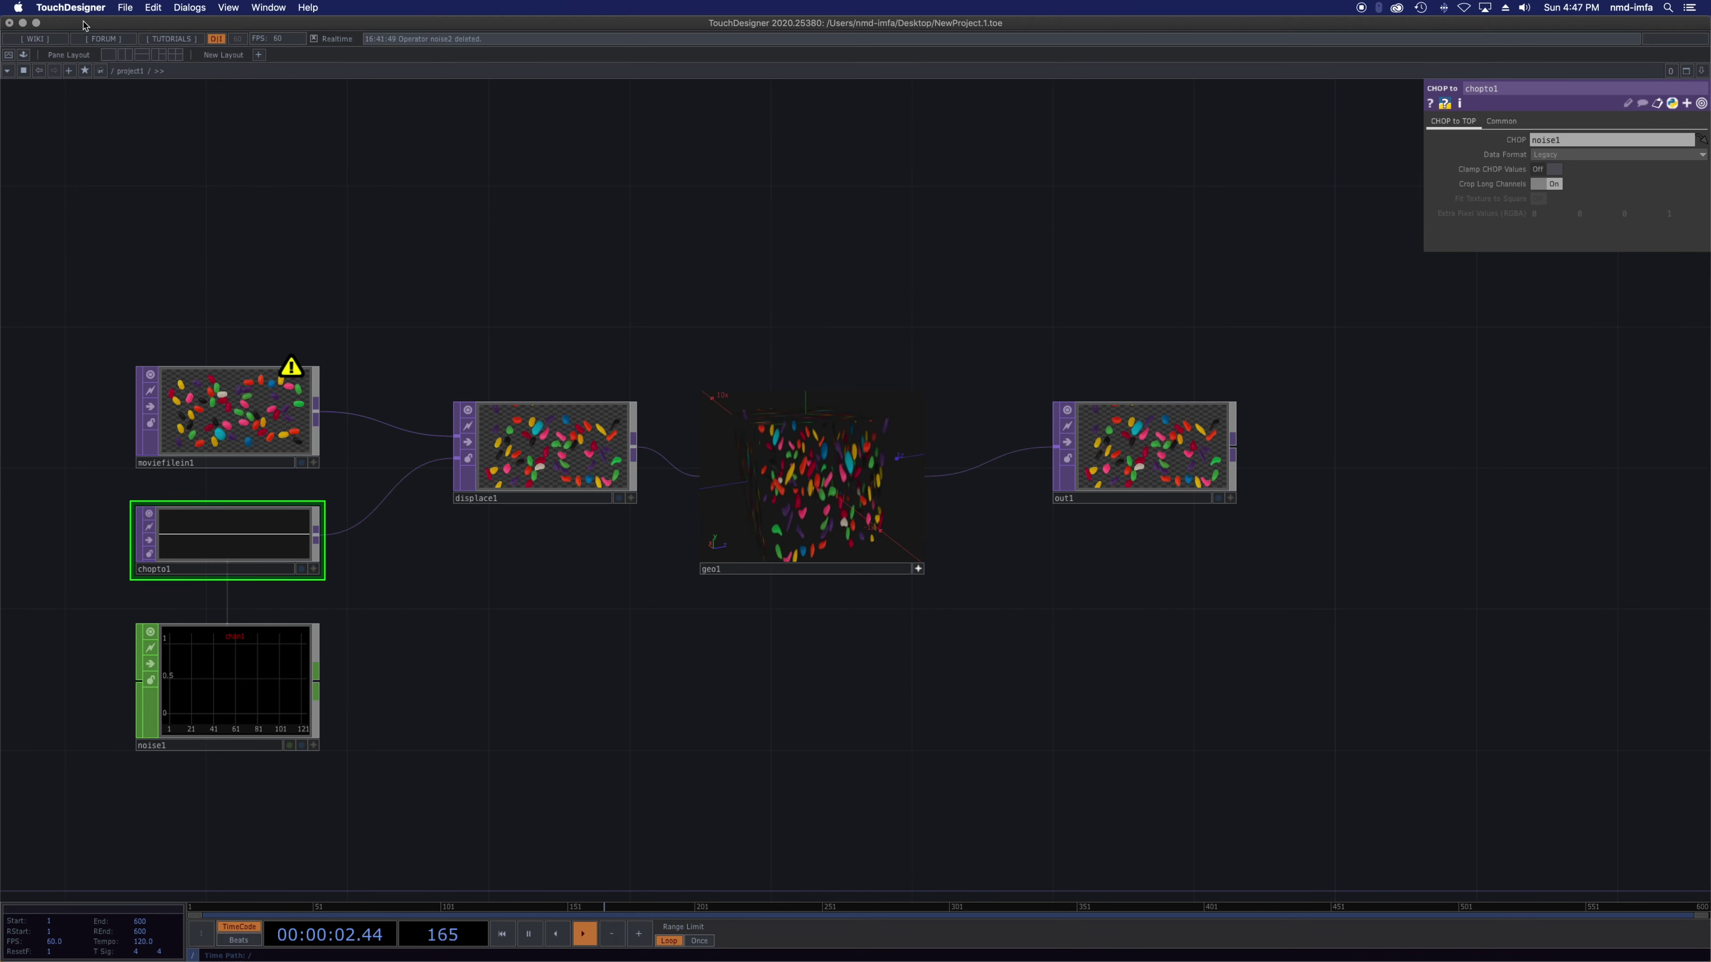
- Start creating a project folder and choose the Desktop as its path
{"action": "left_click", "coordinate": [126, 8]}
{"action": "left_click", "coordinate": [134, 24]}
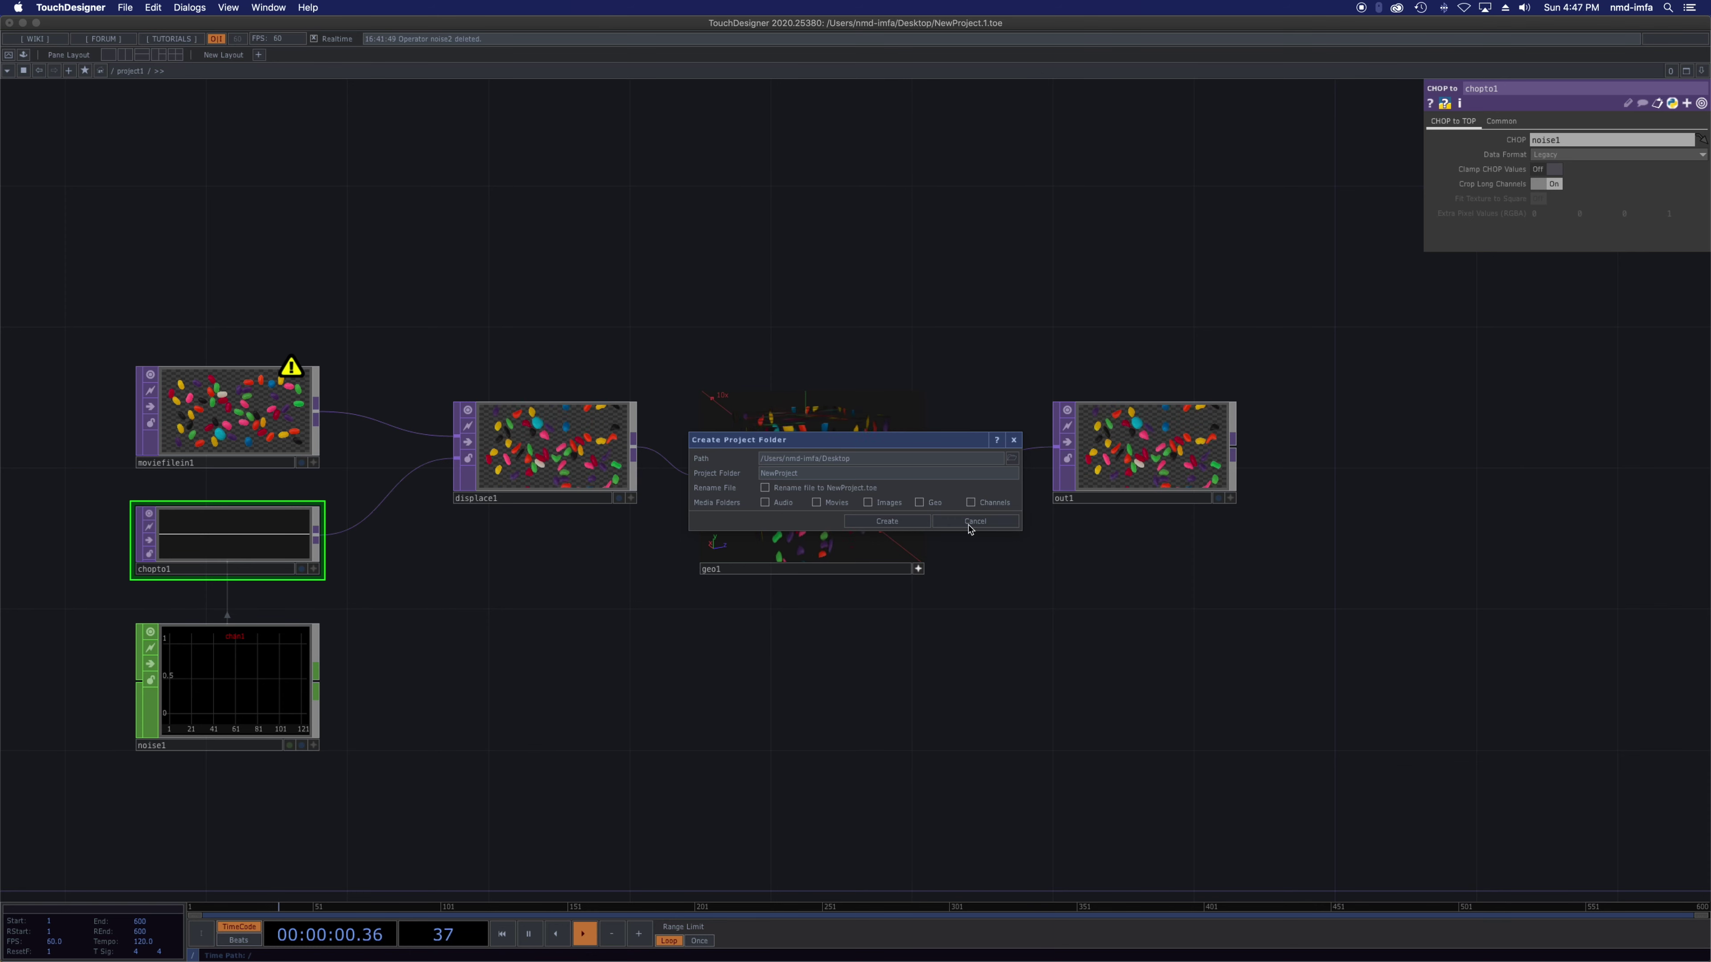
{"action": "left_click", "coordinate": [1011, 461]}
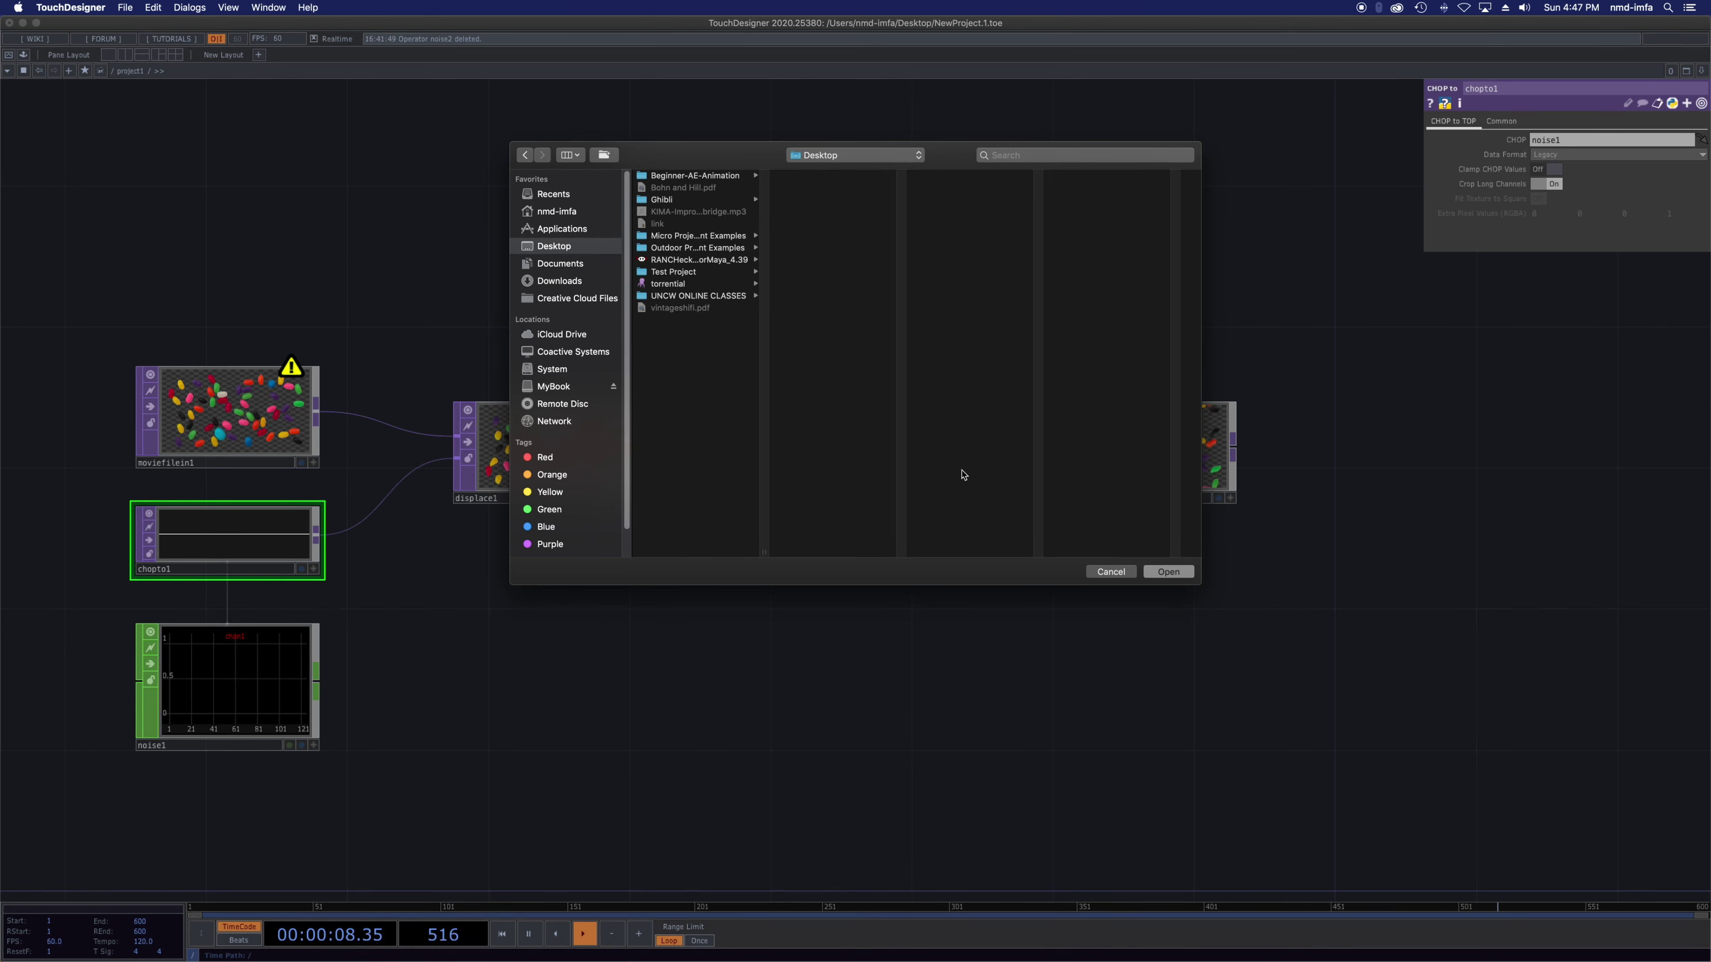
{"action": "left_click", "coordinate": [1168, 572]}
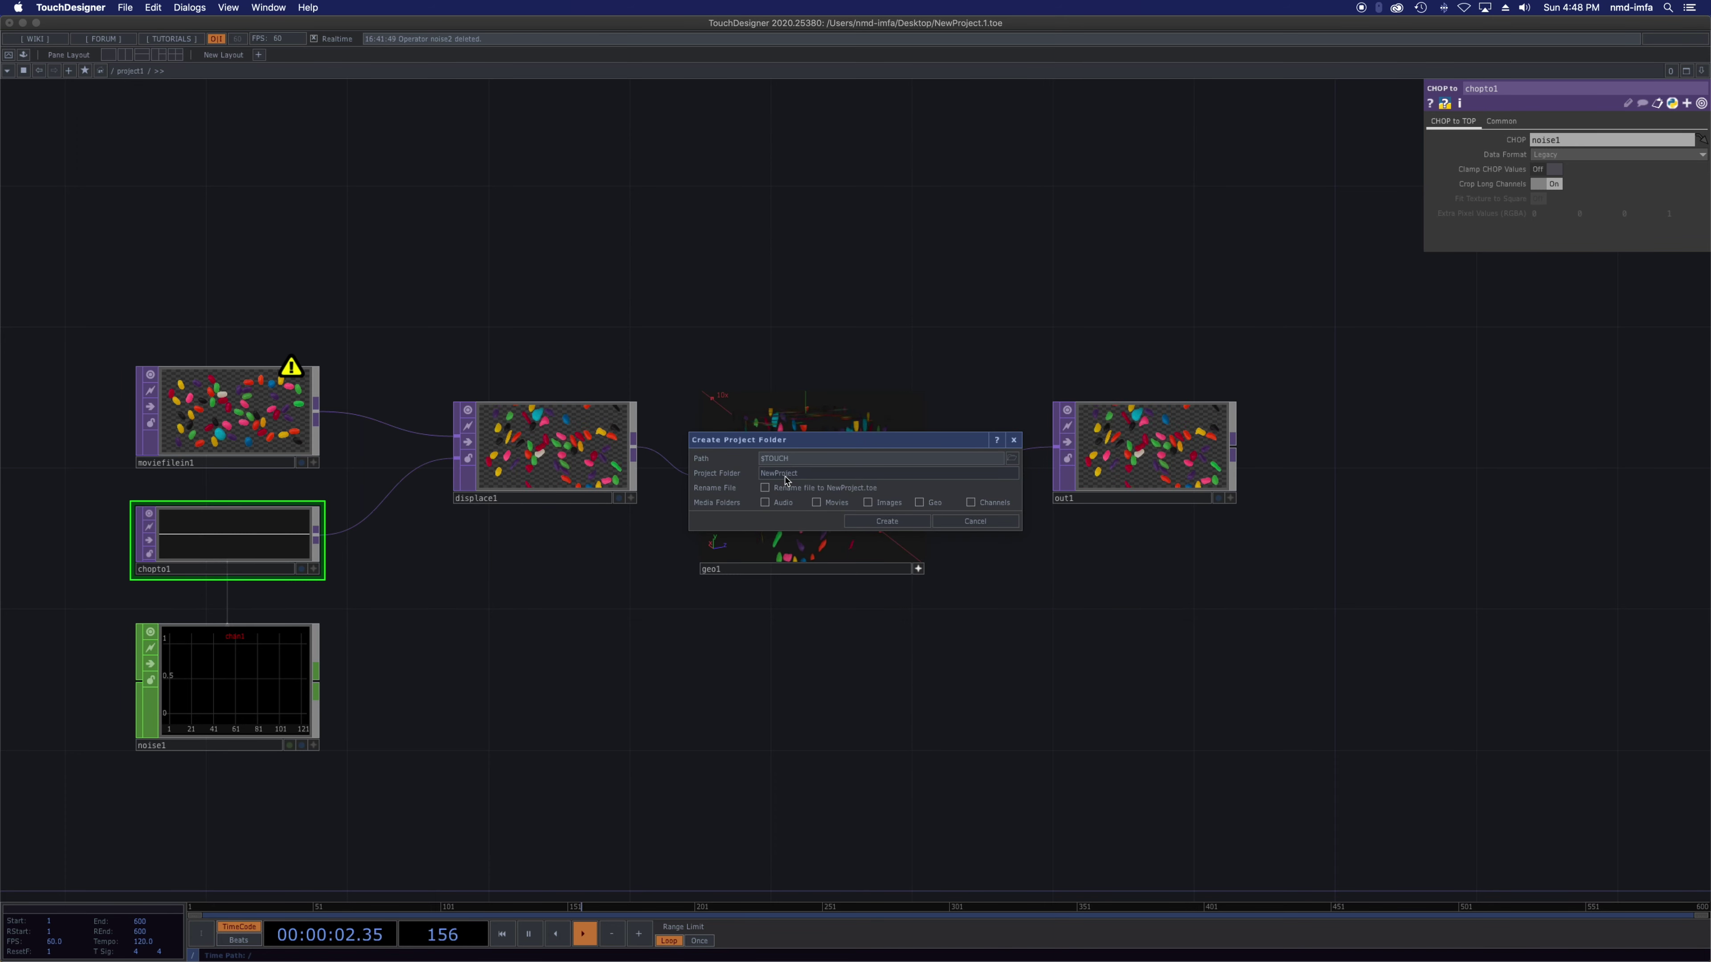
{"action": "left_click", "coordinate": [1012, 458]}
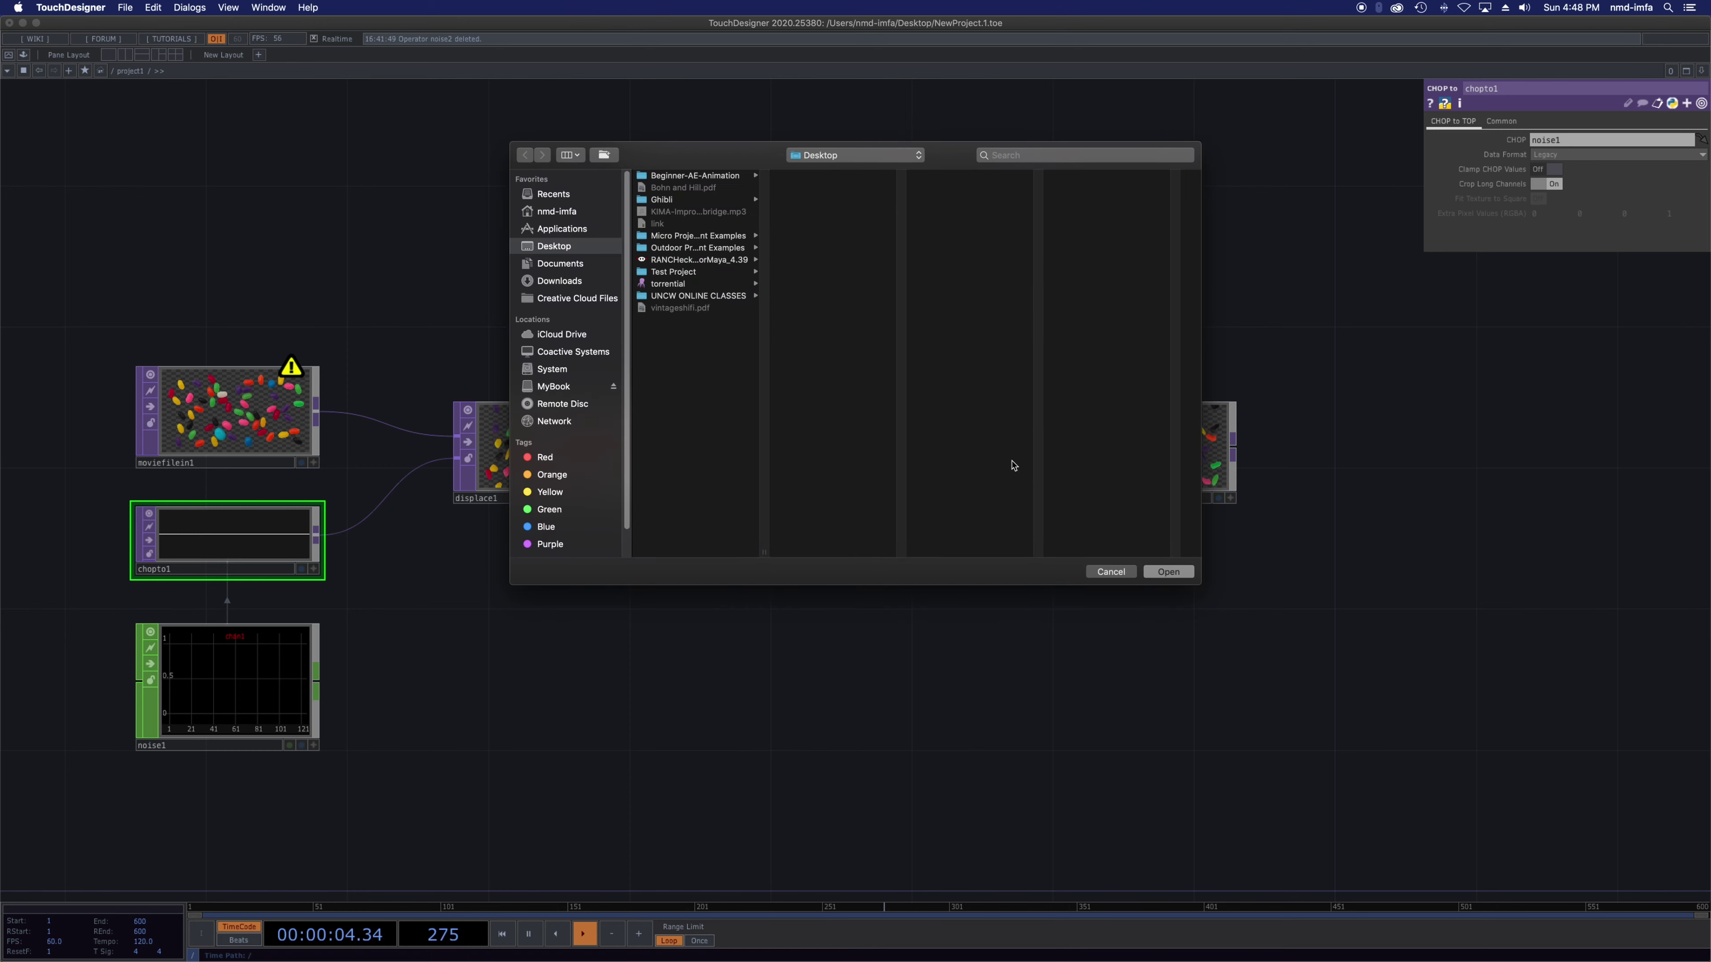
{"action": "left_click", "coordinate": [1169, 571]}
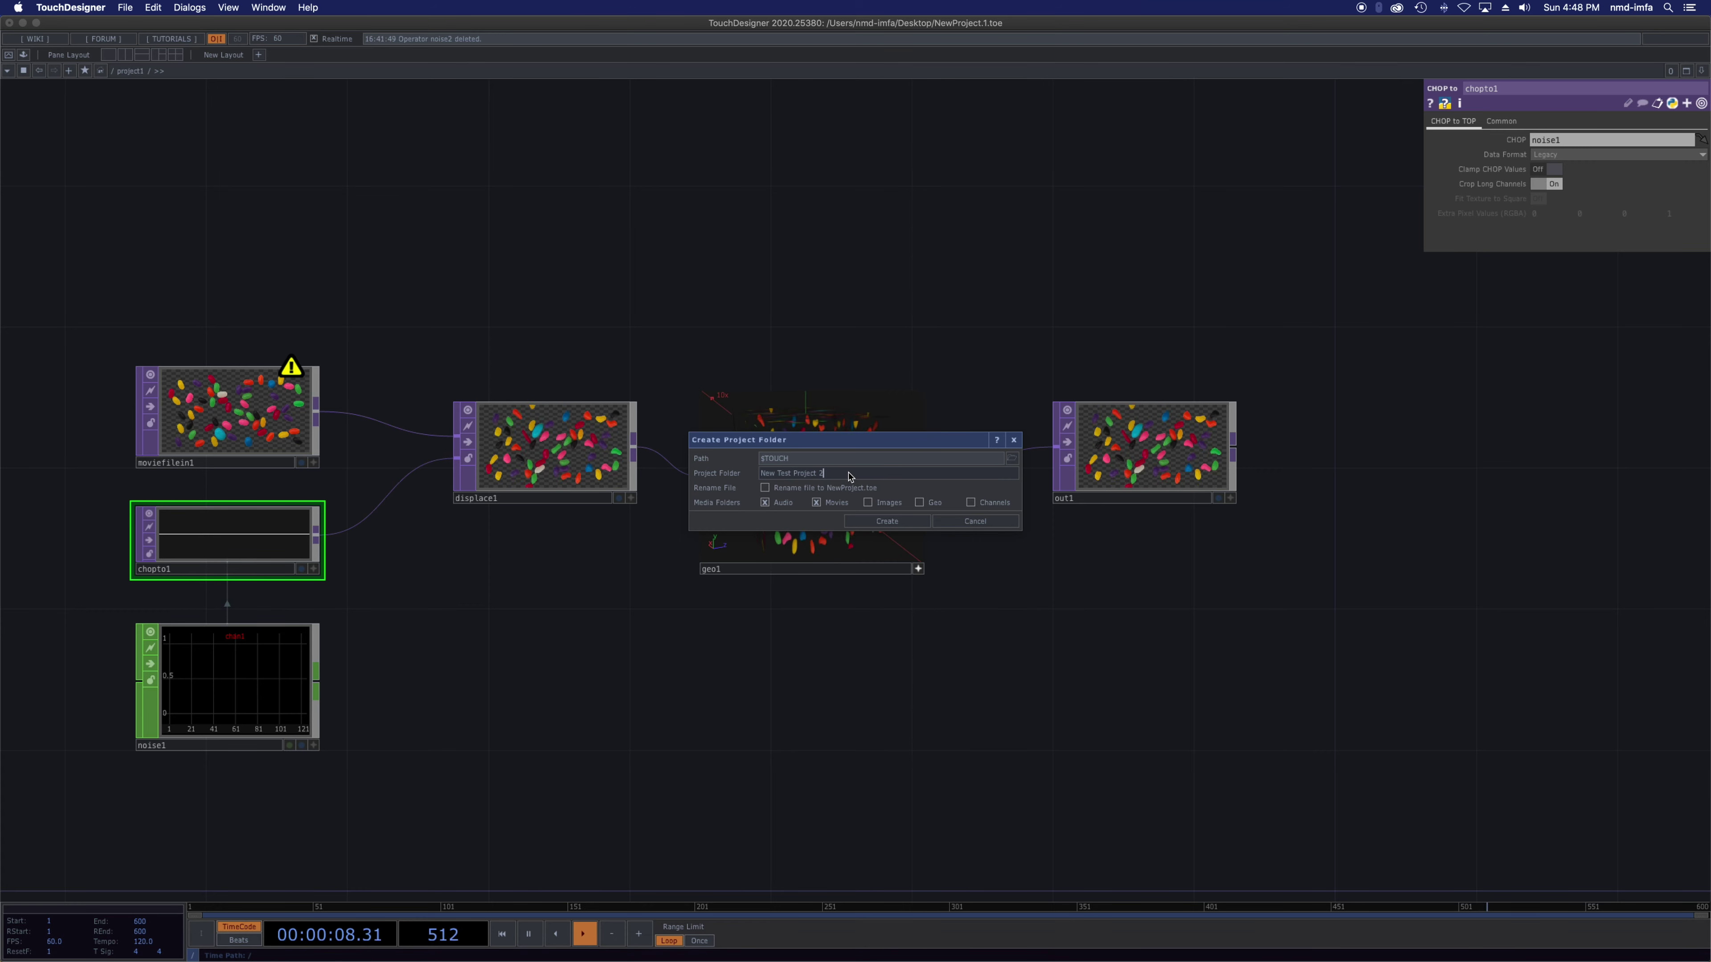
- Name the project folder New Test Project 2 and include the Audio, Movies, Images, Geo and Channels media folders
{"action": "left_click", "coordinate": [868, 504]}
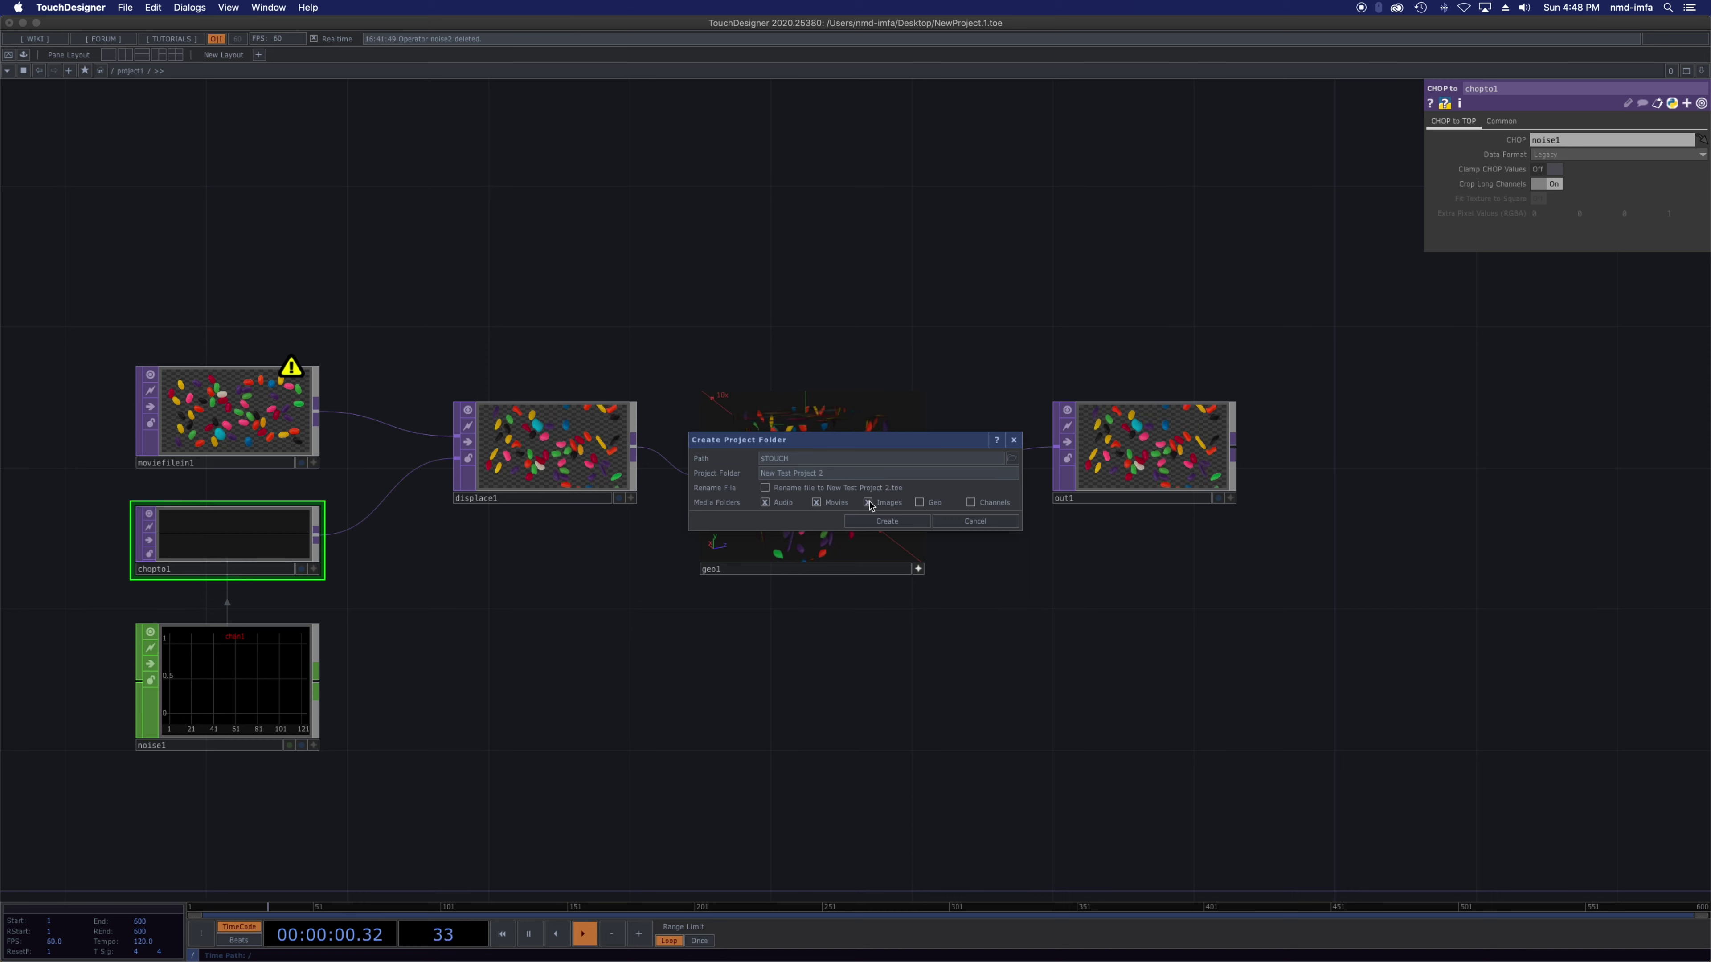
{"action": "left_click", "coordinate": [920, 503]}
{"action": "left_click", "coordinate": [970, 503]}
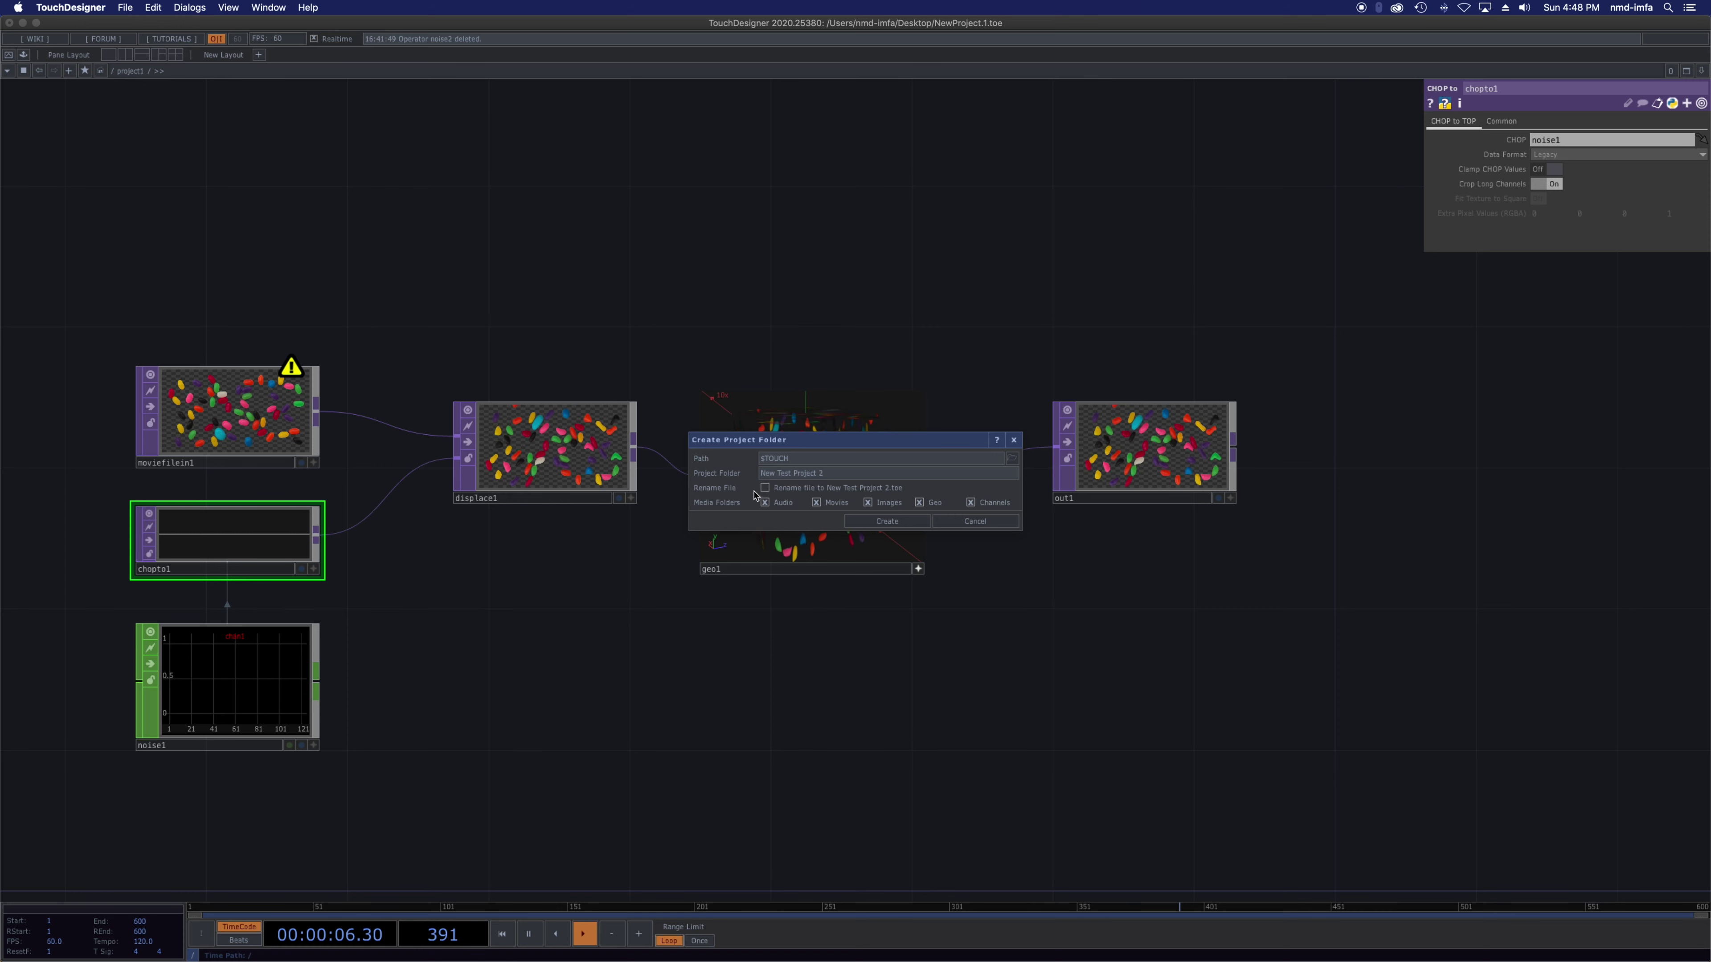
- Set the path to a new Desktop folder named Touch Designer Project 1 and create the project folder there
{"action": "left_click", "coordinate": [1012, 458]}
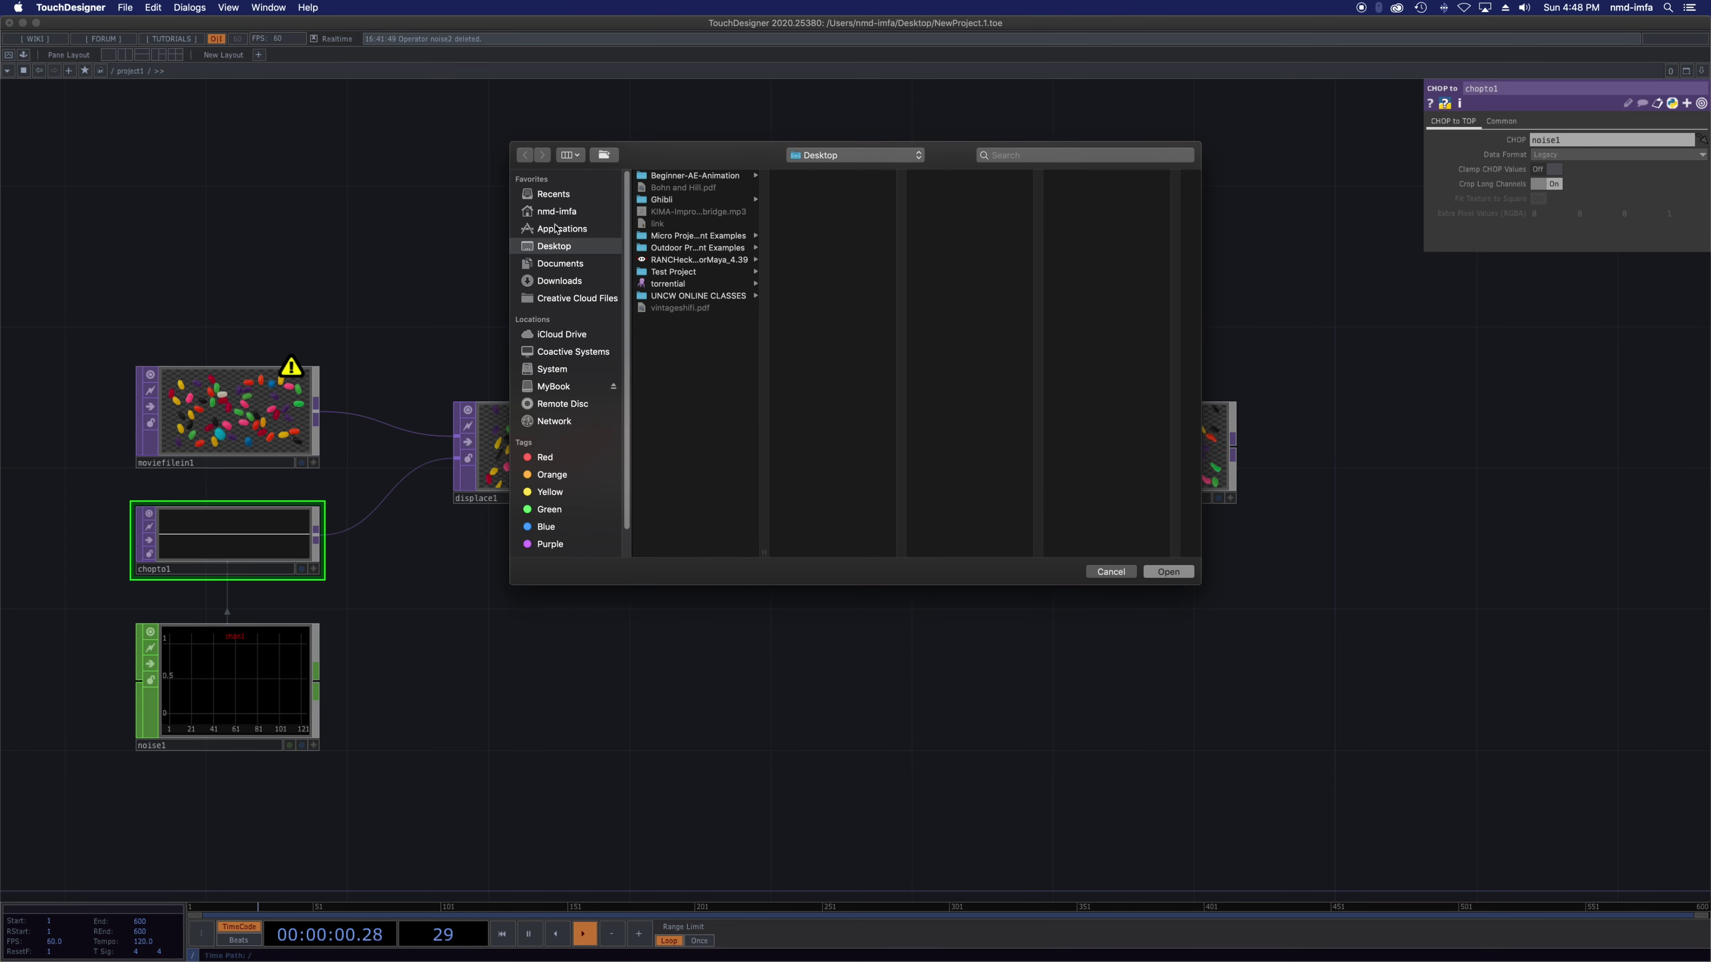
{"action": "left_click_drag", "start_coordinate": [723, 160], "coordinate": [702, 148]}
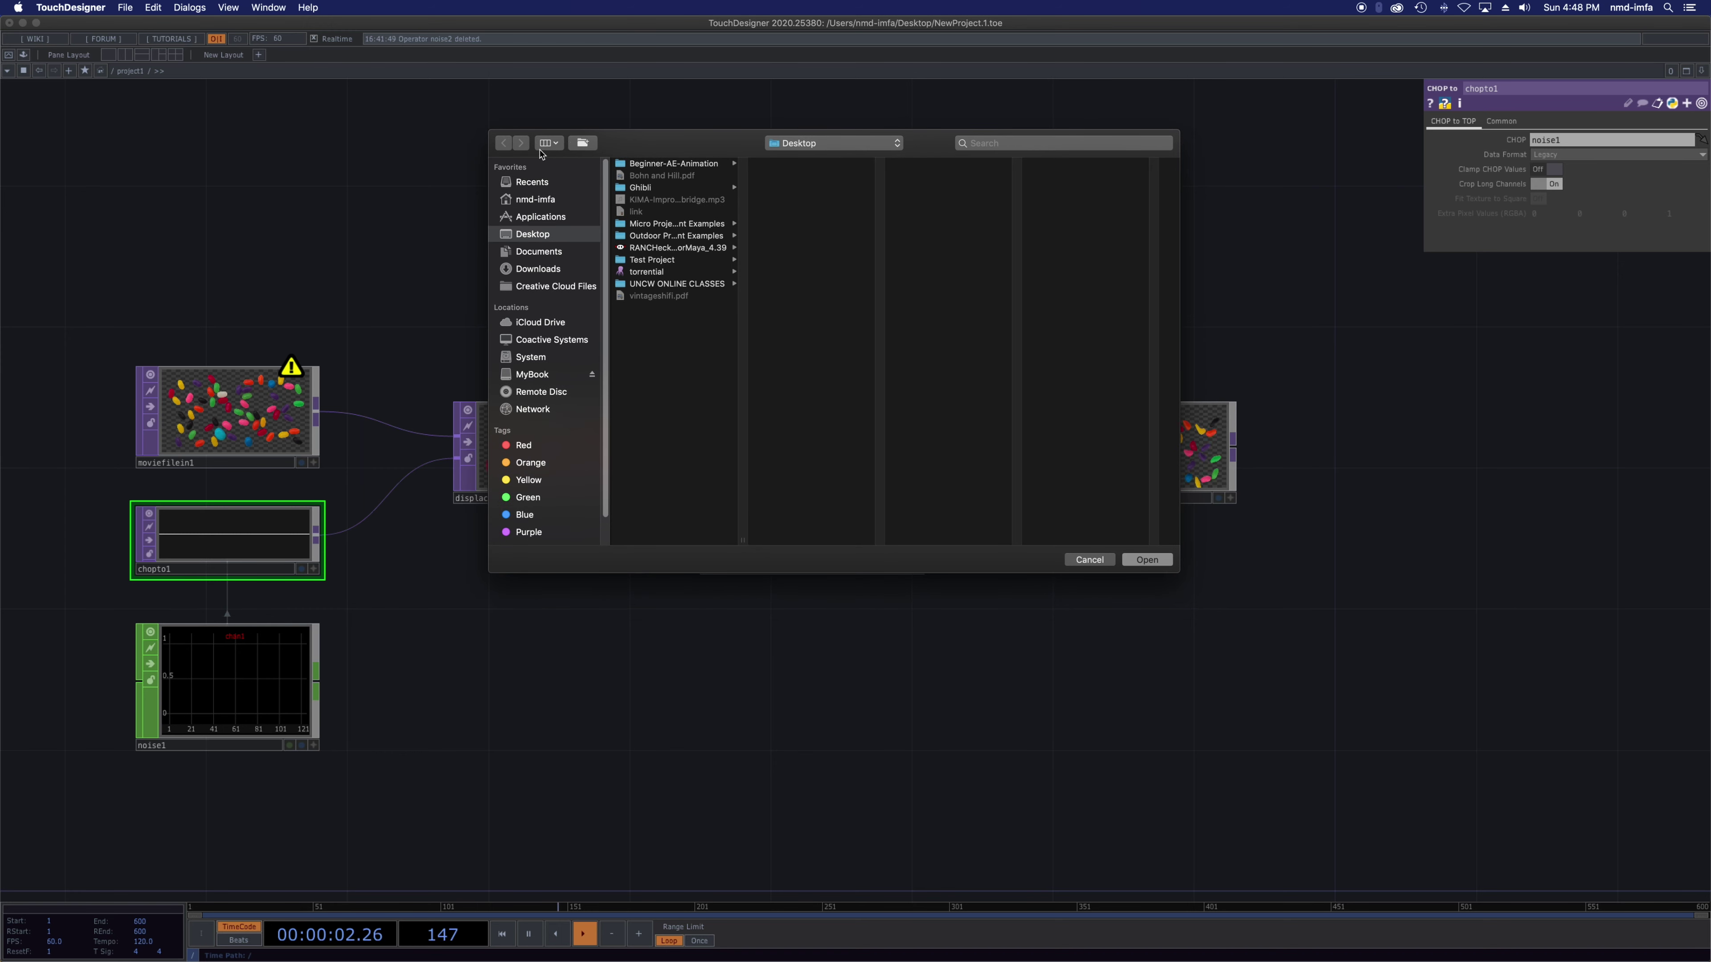
{"action": "left_click", "coordinate": [583, 144]}
{"action": "type", "text": "Touch Designer Project 1"}
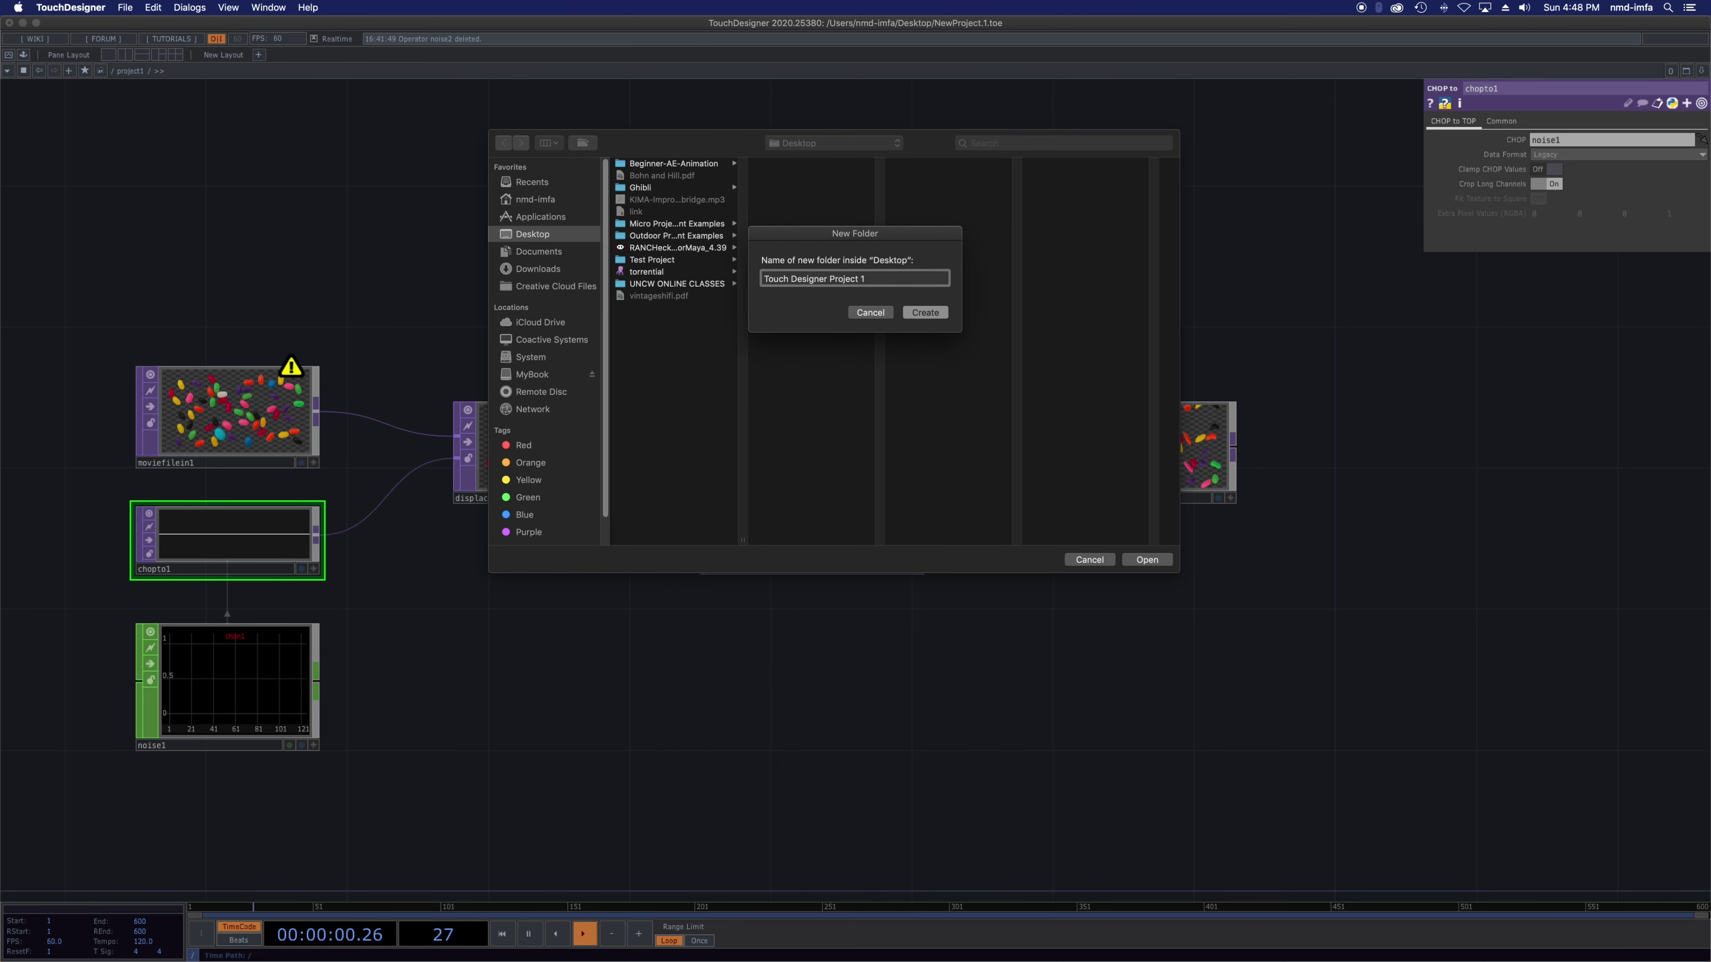
{"action": "key", "text": "Return"}
{"action": "left_click", "coordinate": [1147, 560]}
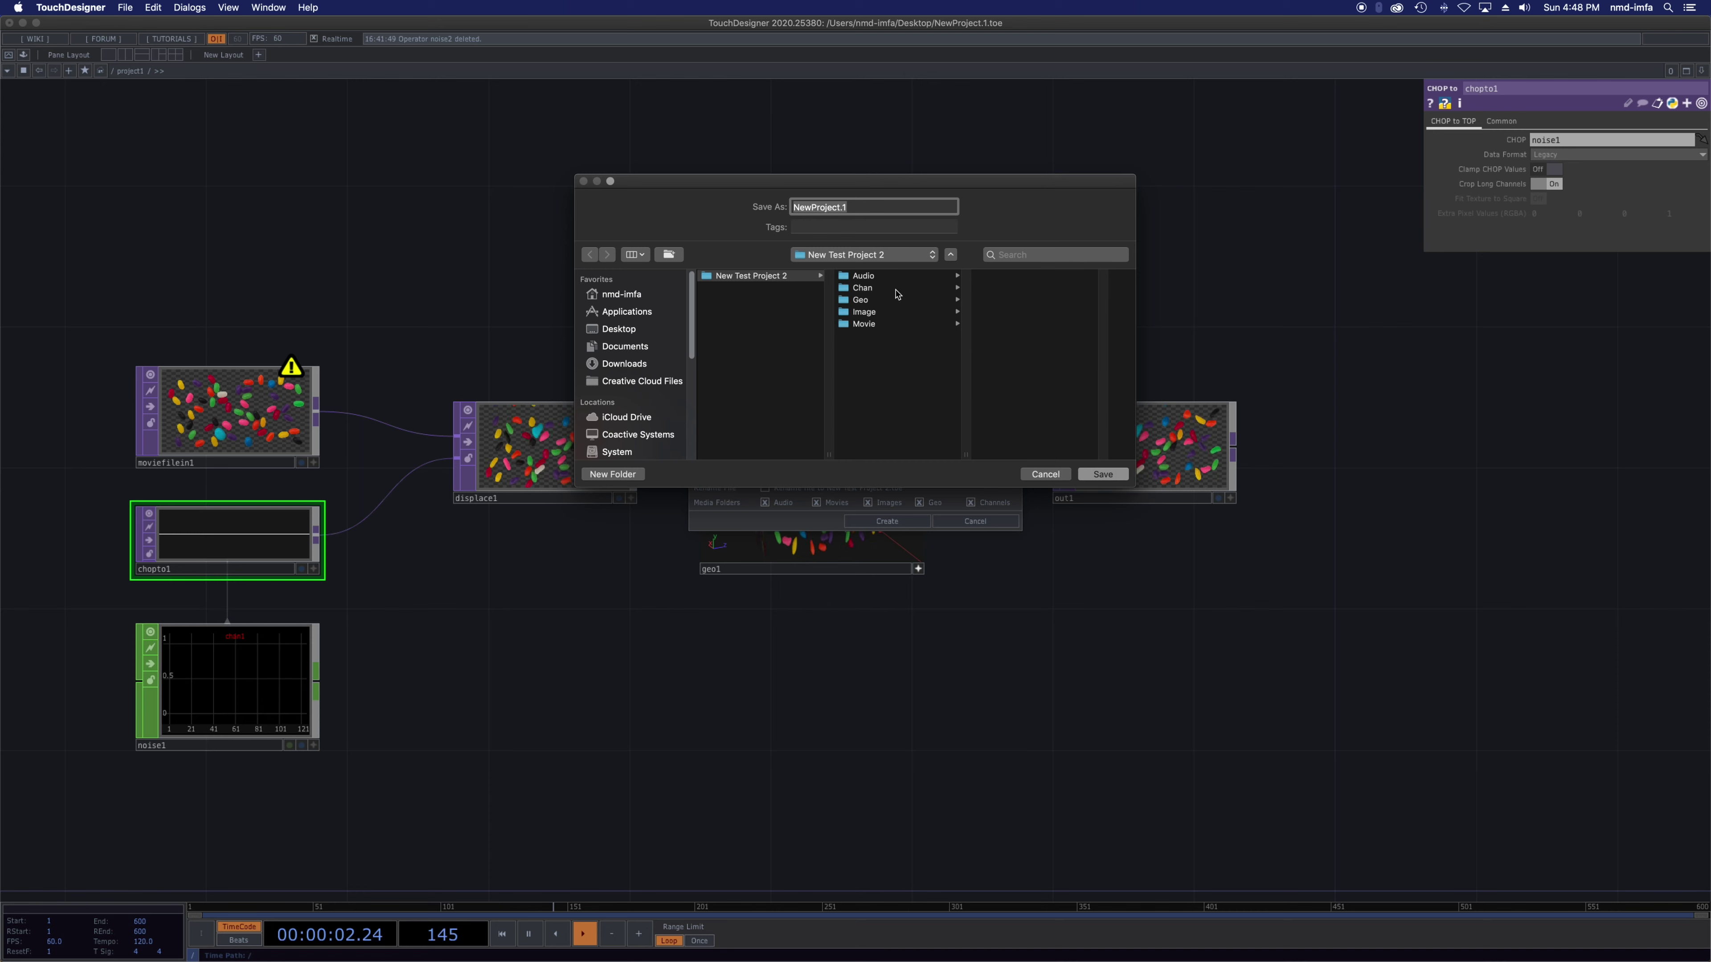
- Look through the Audio, Chan, Geo, Image and Movie folders inside New Test Project 2 before saving the project file
{"action": "left_click", "coordinate": [885, 278]}
{"action": "left_click", "coordinate": [881, 289]}
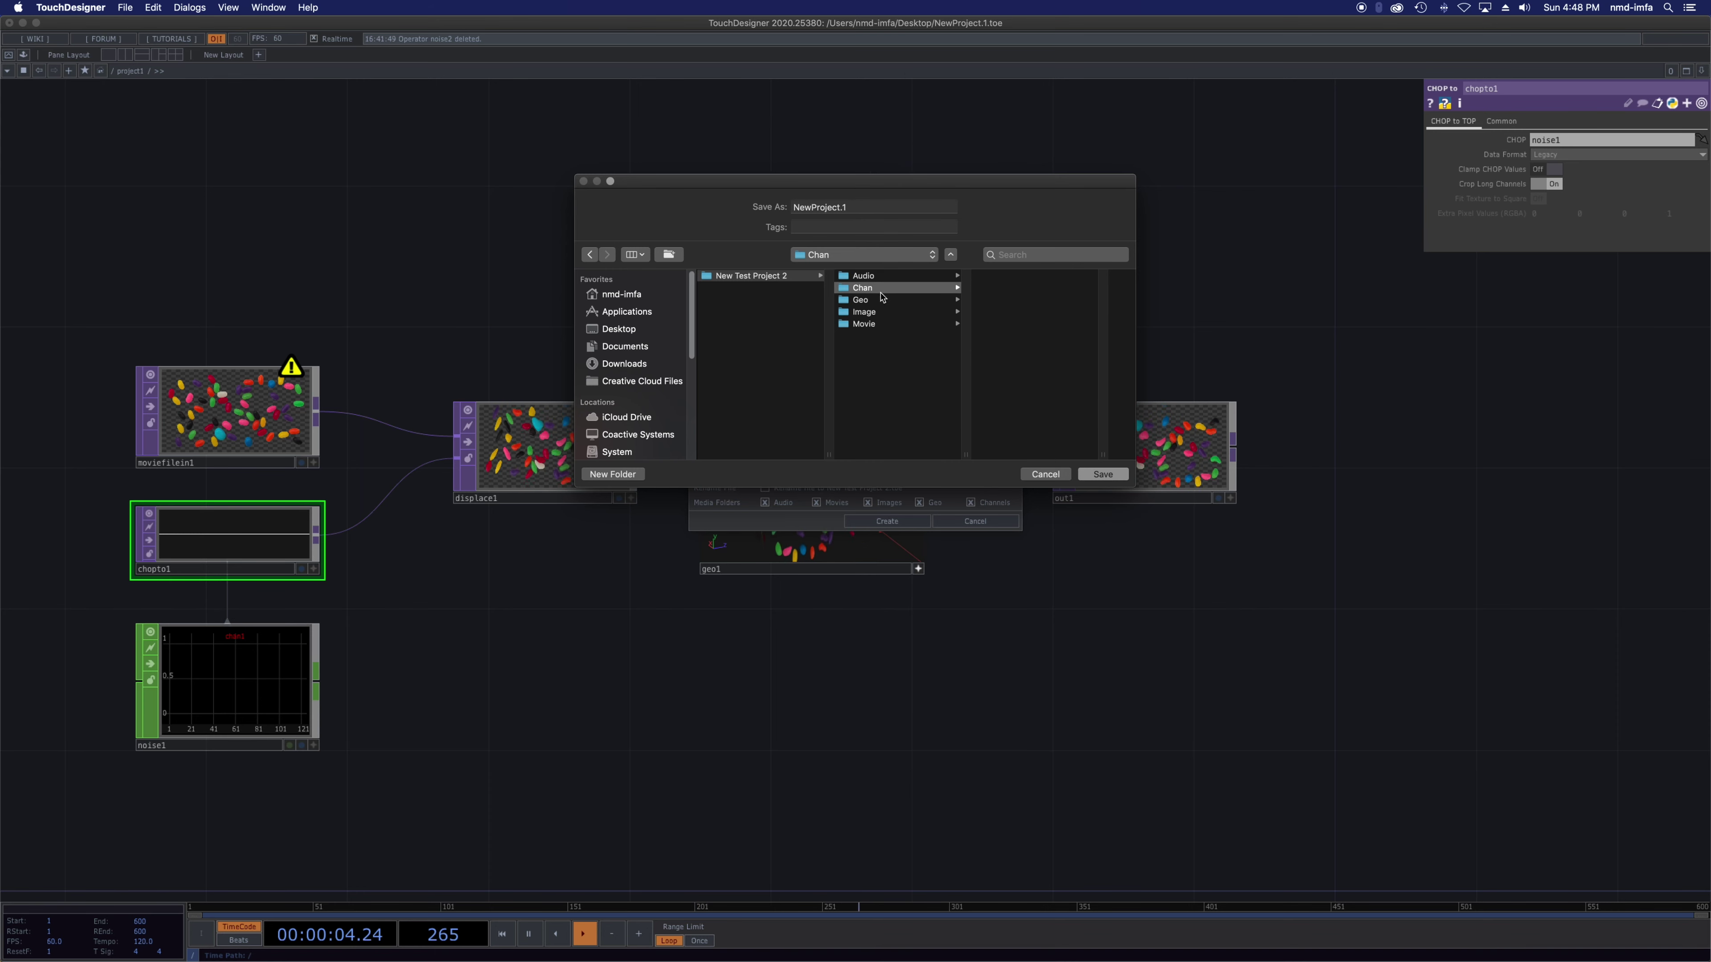
{"action": "left_click", "coordinate": [878, 301]}
{"action": "left_click", "coordinate": [882, 313]}
{"action": "left_click", "coordinate": [887, 326]}
{"action": "left_click", "coordinate": [916, 374]}
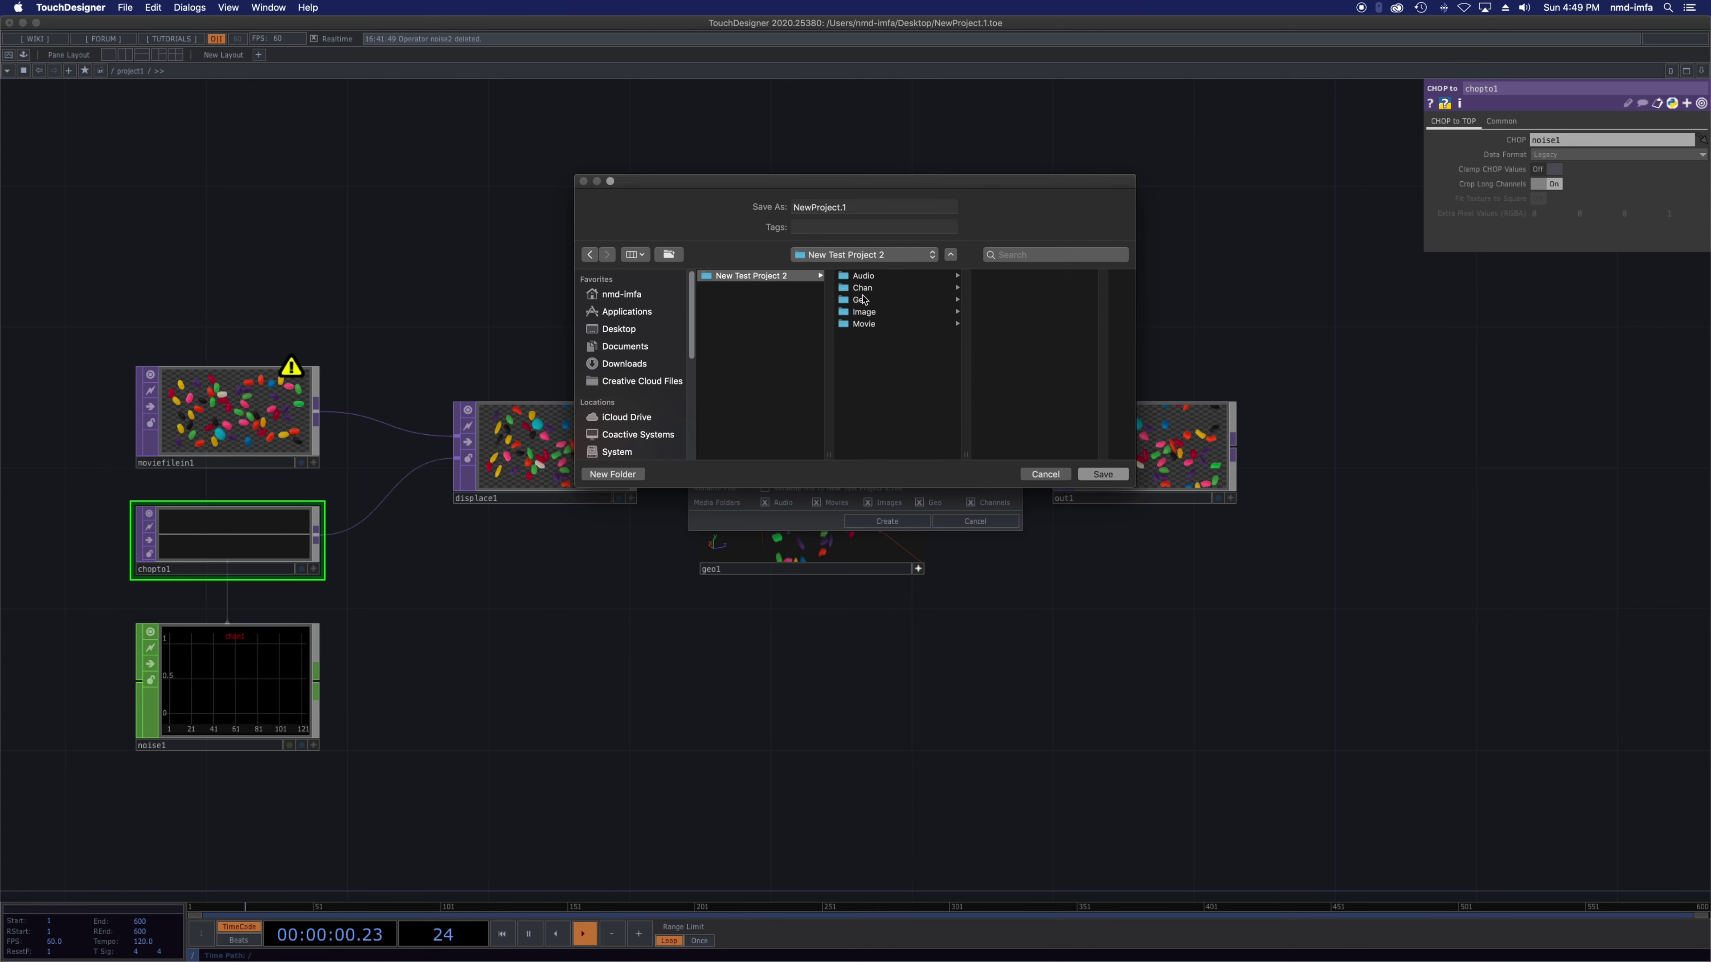
- Save the project in the New Test Project 2 folder under the name Touch Designer Test 2.1
{"action": "left_click", "coordinate": [840, 208]}
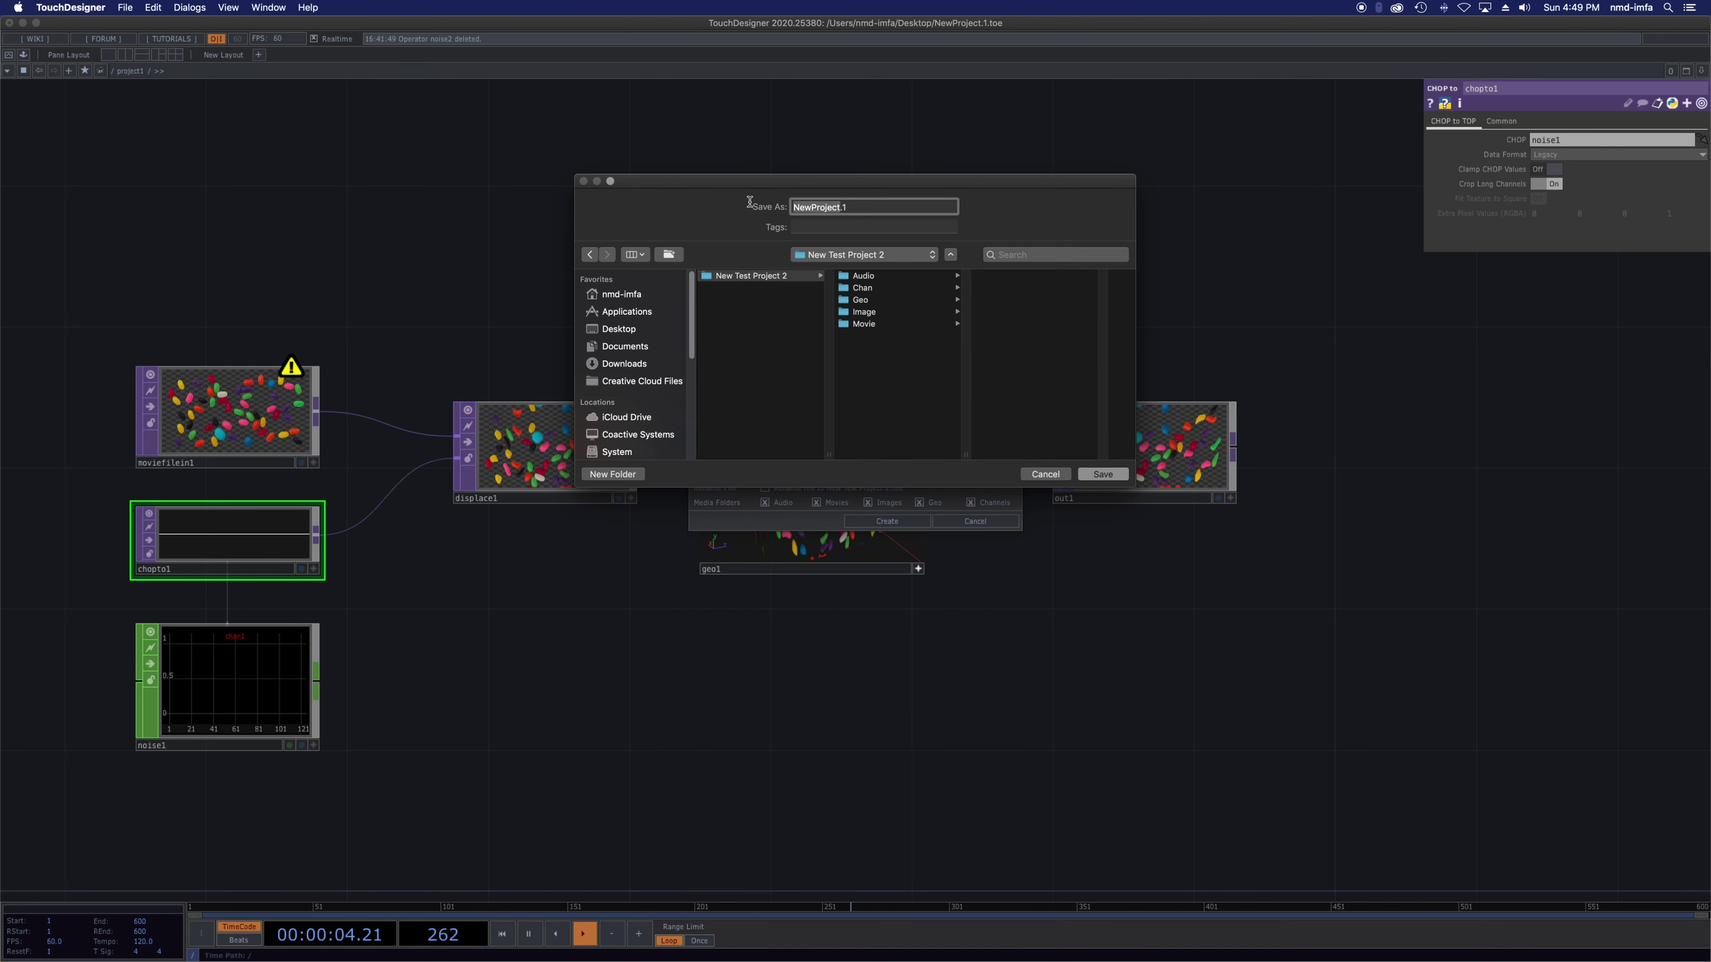
{"action": "type", "text": "Touch Designer Test 2"}
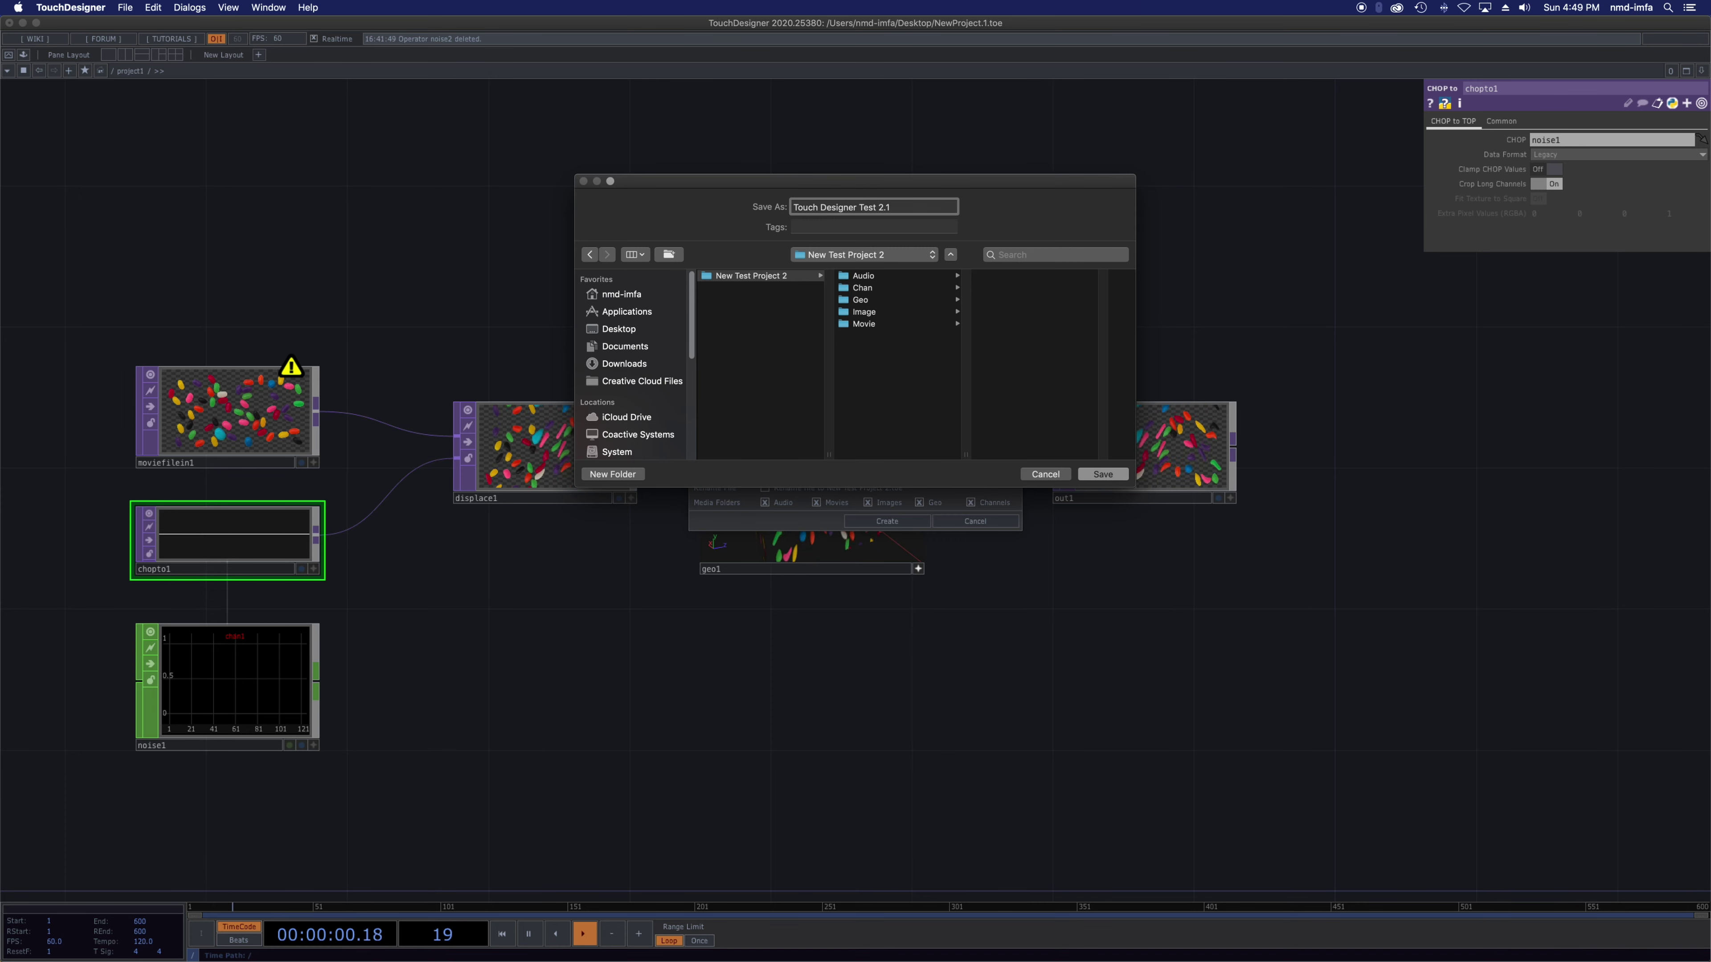
{"action": "key", "text": "Return"}
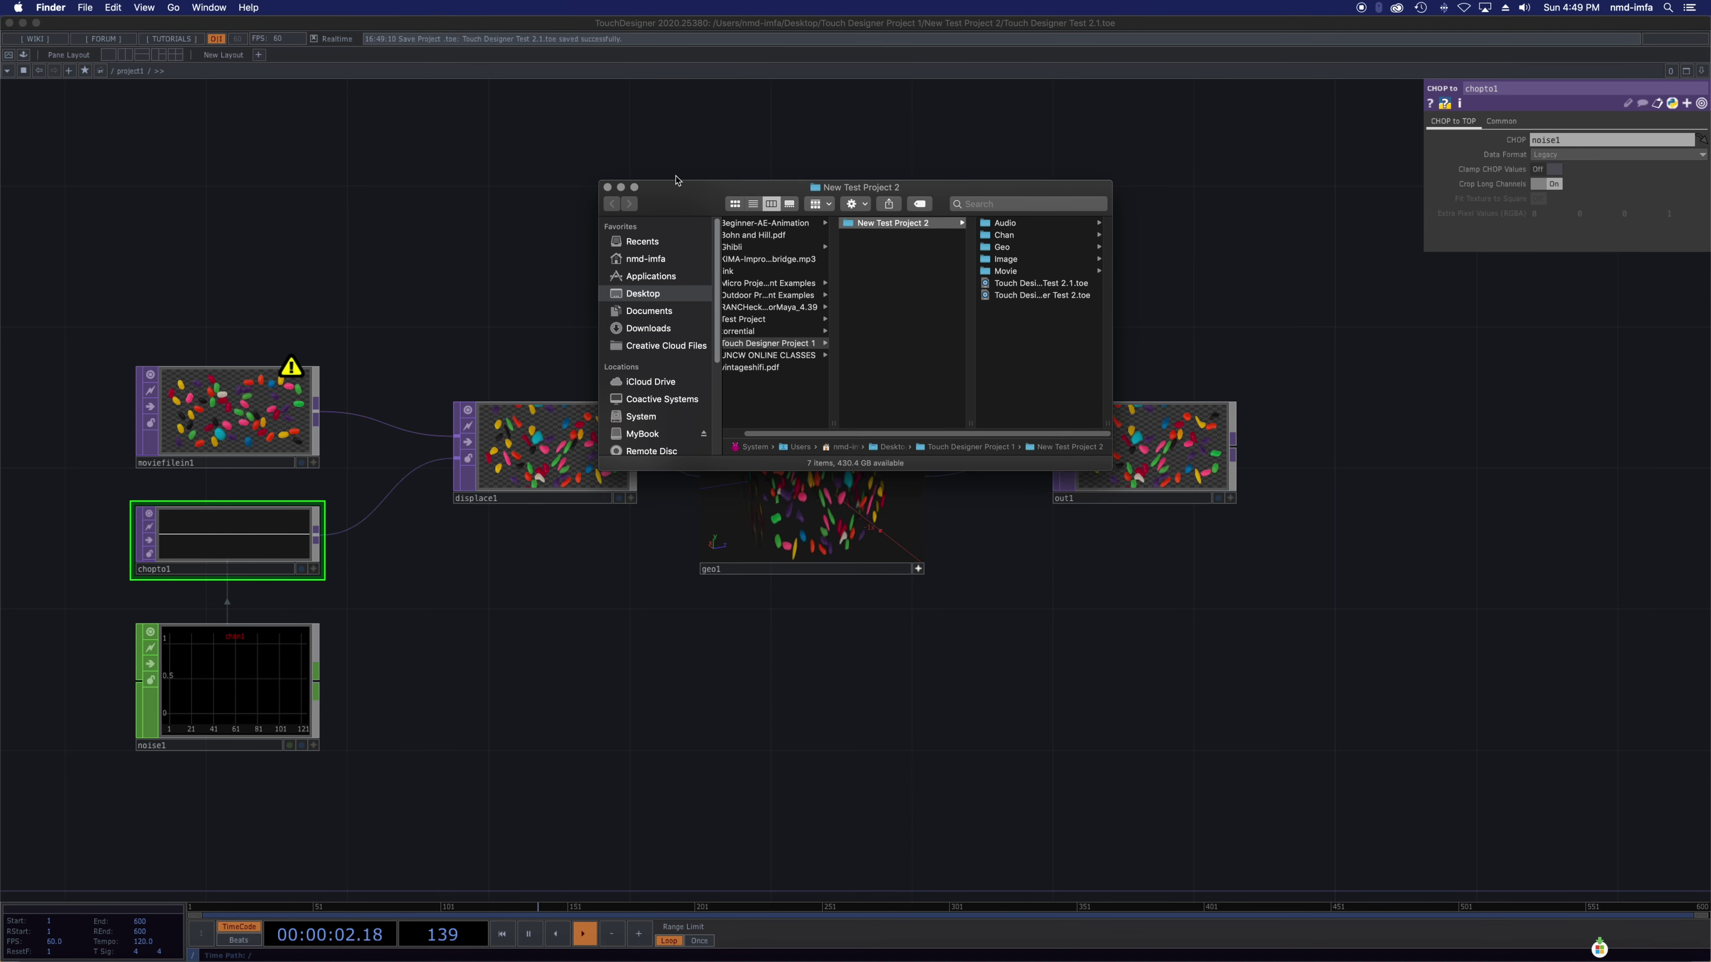
- Reposition and widen the Finder window to examine the saved project files in New Test Project 2 with their full names
{"action": "left_click_drag", "start_coordinate": [702, 213], "coordinate": [586, 157]}
{"action": "left_click", "coordinate": [946, 237]}
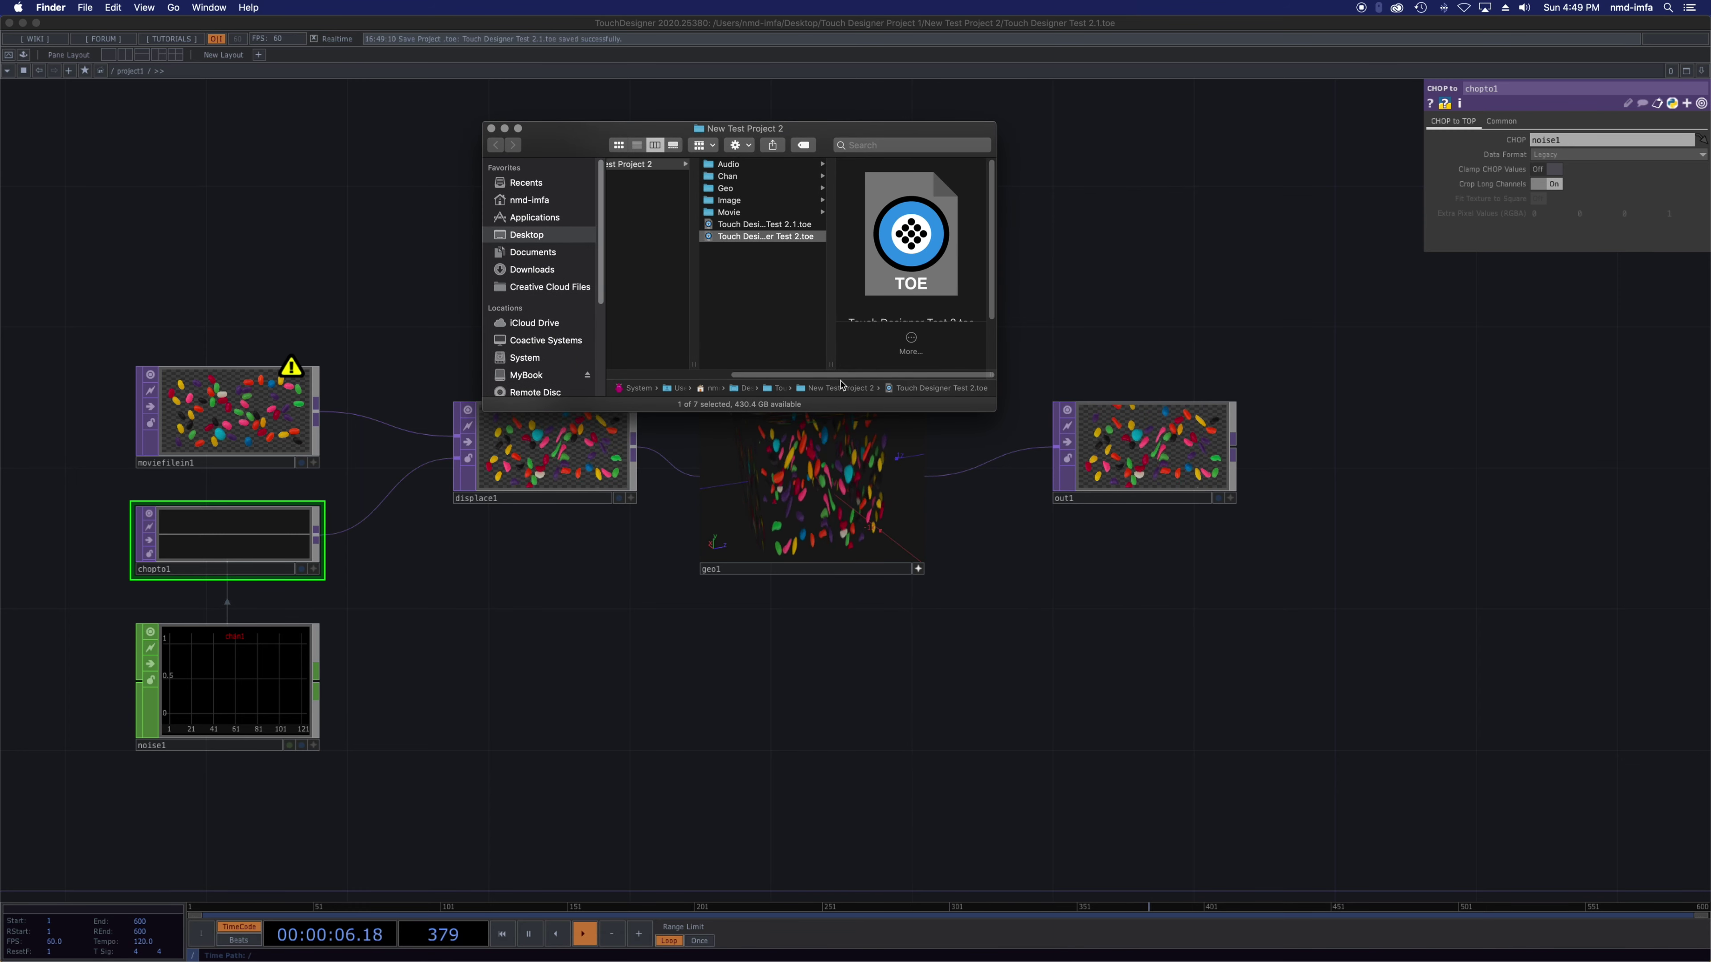
{"action": "left_click_drag", "start_coordinate": [831, 364], "coordinate": [927, 364]}
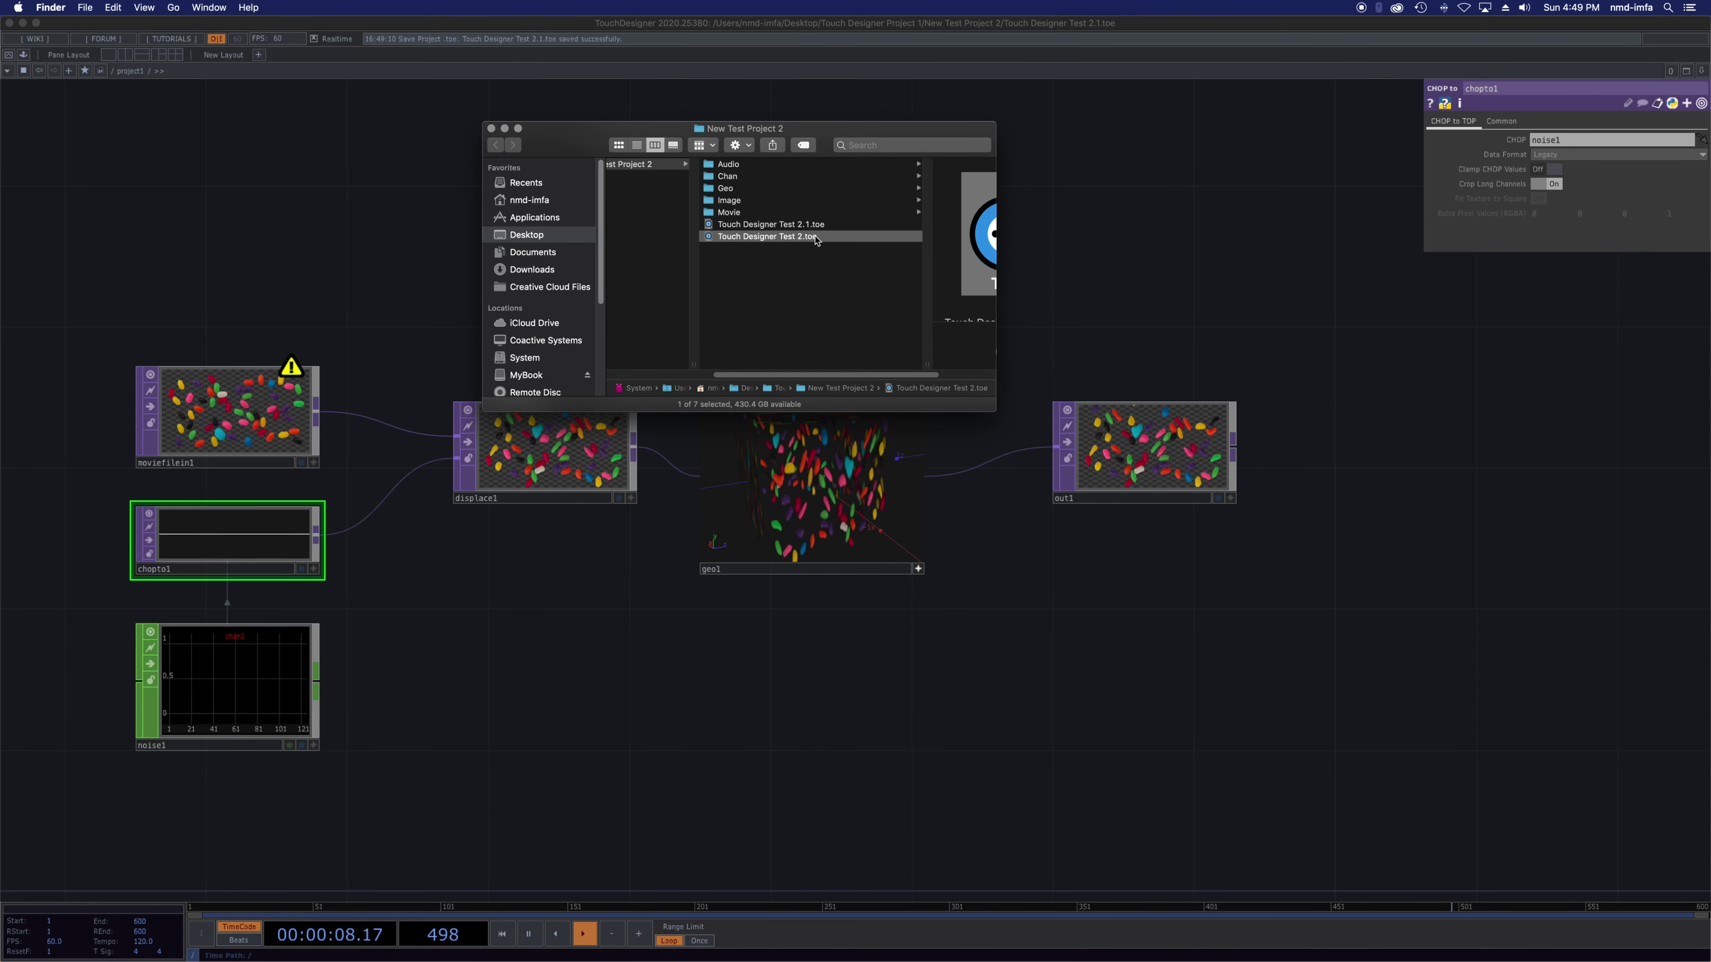
{"action": "left_click", "coordinate": [740, 288]}
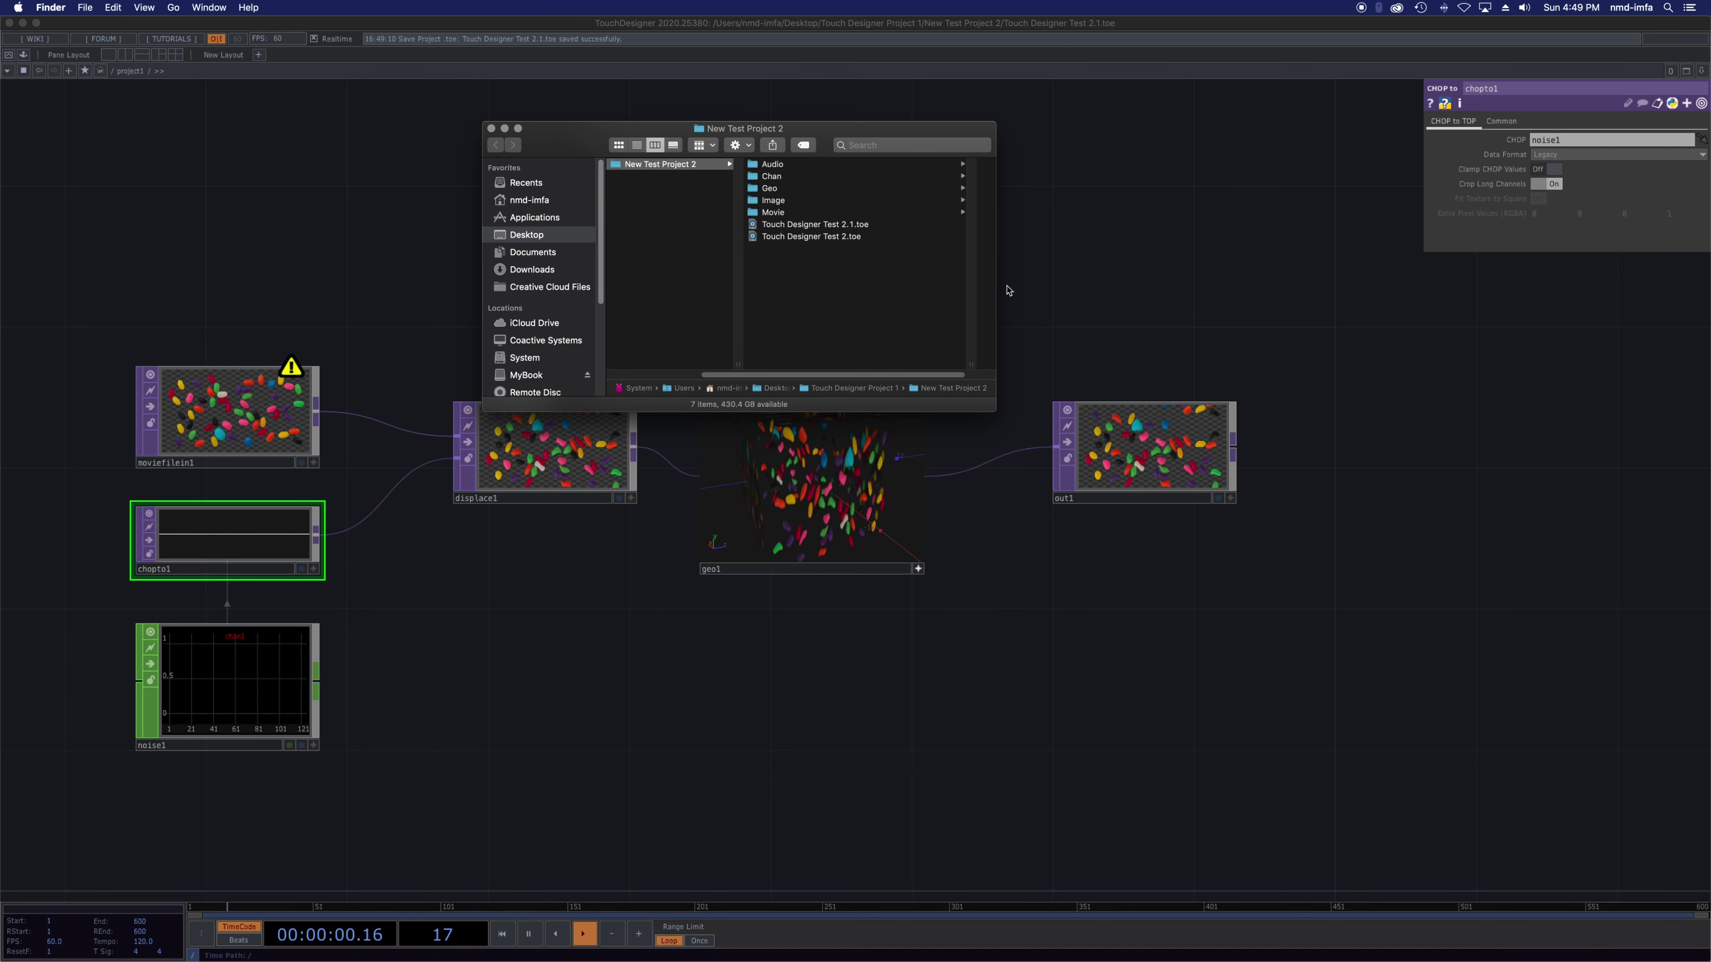
{"action": "left_click_drag", "start_coordinate": [990, 412], "coordinate": [1261, 430]}
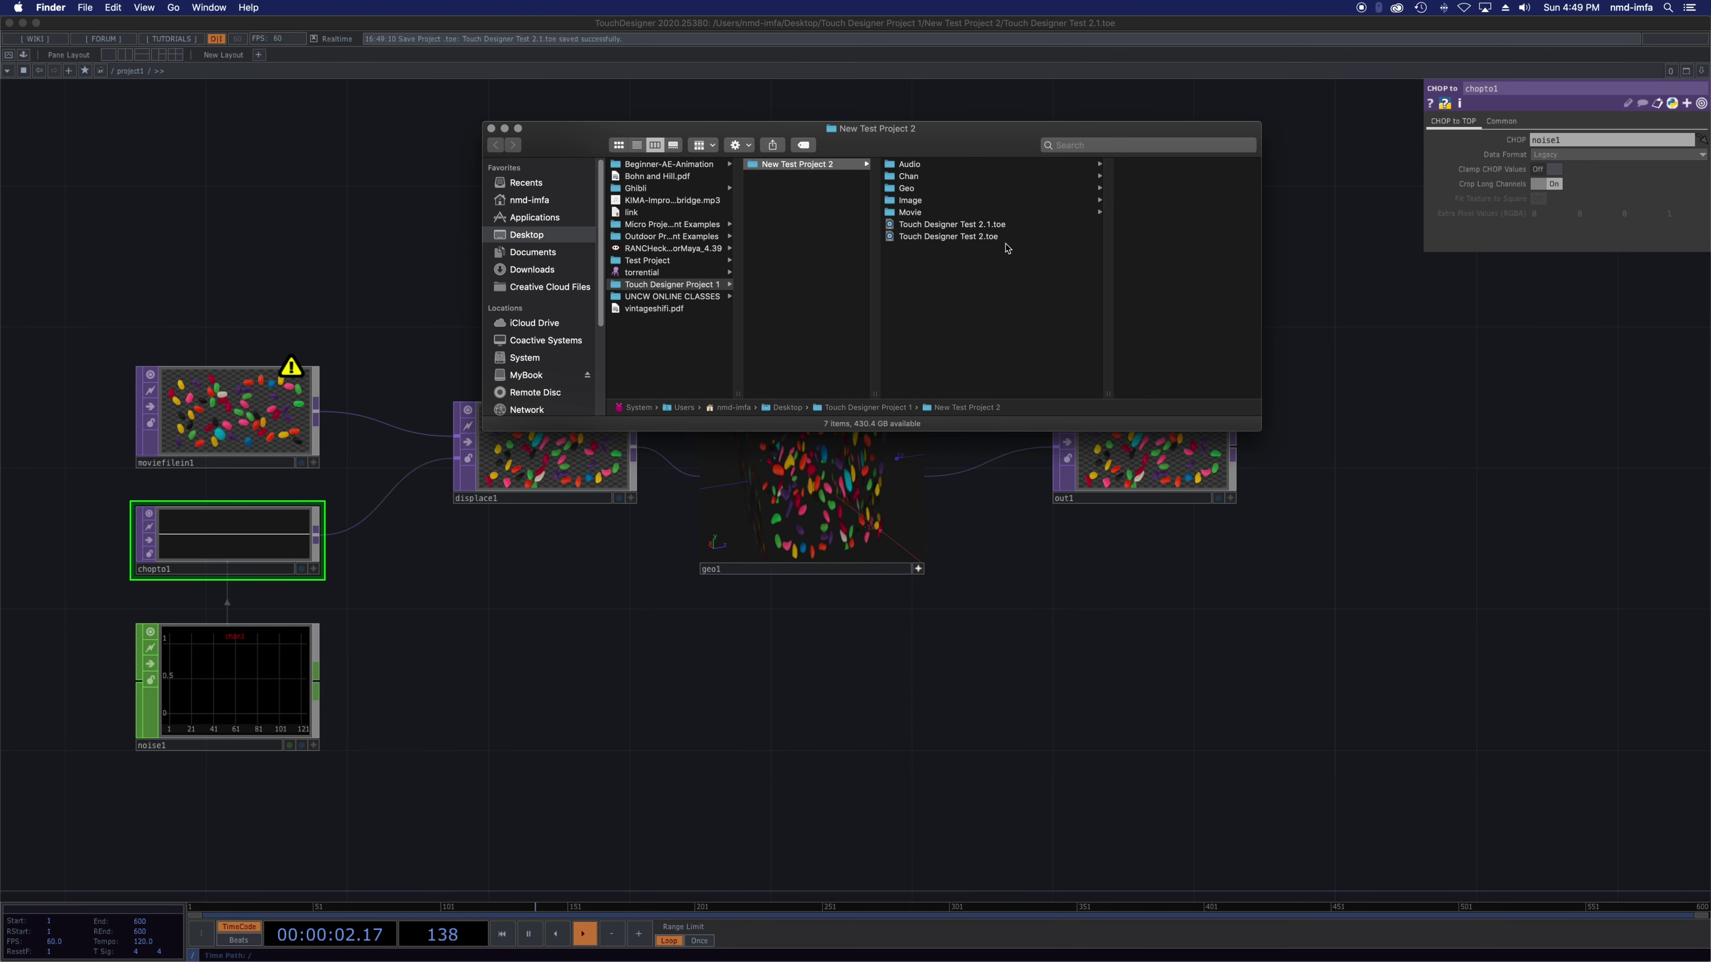
- Look through the Movie, Image, Geo, Chan and Audio folders, then return to the parent project folder
{"action": "left_click", "coordinate": [907, 215]}
{"action": "left_click", "coordinate": [904, 201]}
{"action": "left_click", "coordinate": [899, 189]}
{"action": "left_click", "coordinate": [899, 176]}
{"action": "left_click", "coordinate": [889, 165]}
{"action": "left_click", "coordinate": [759, 185]}
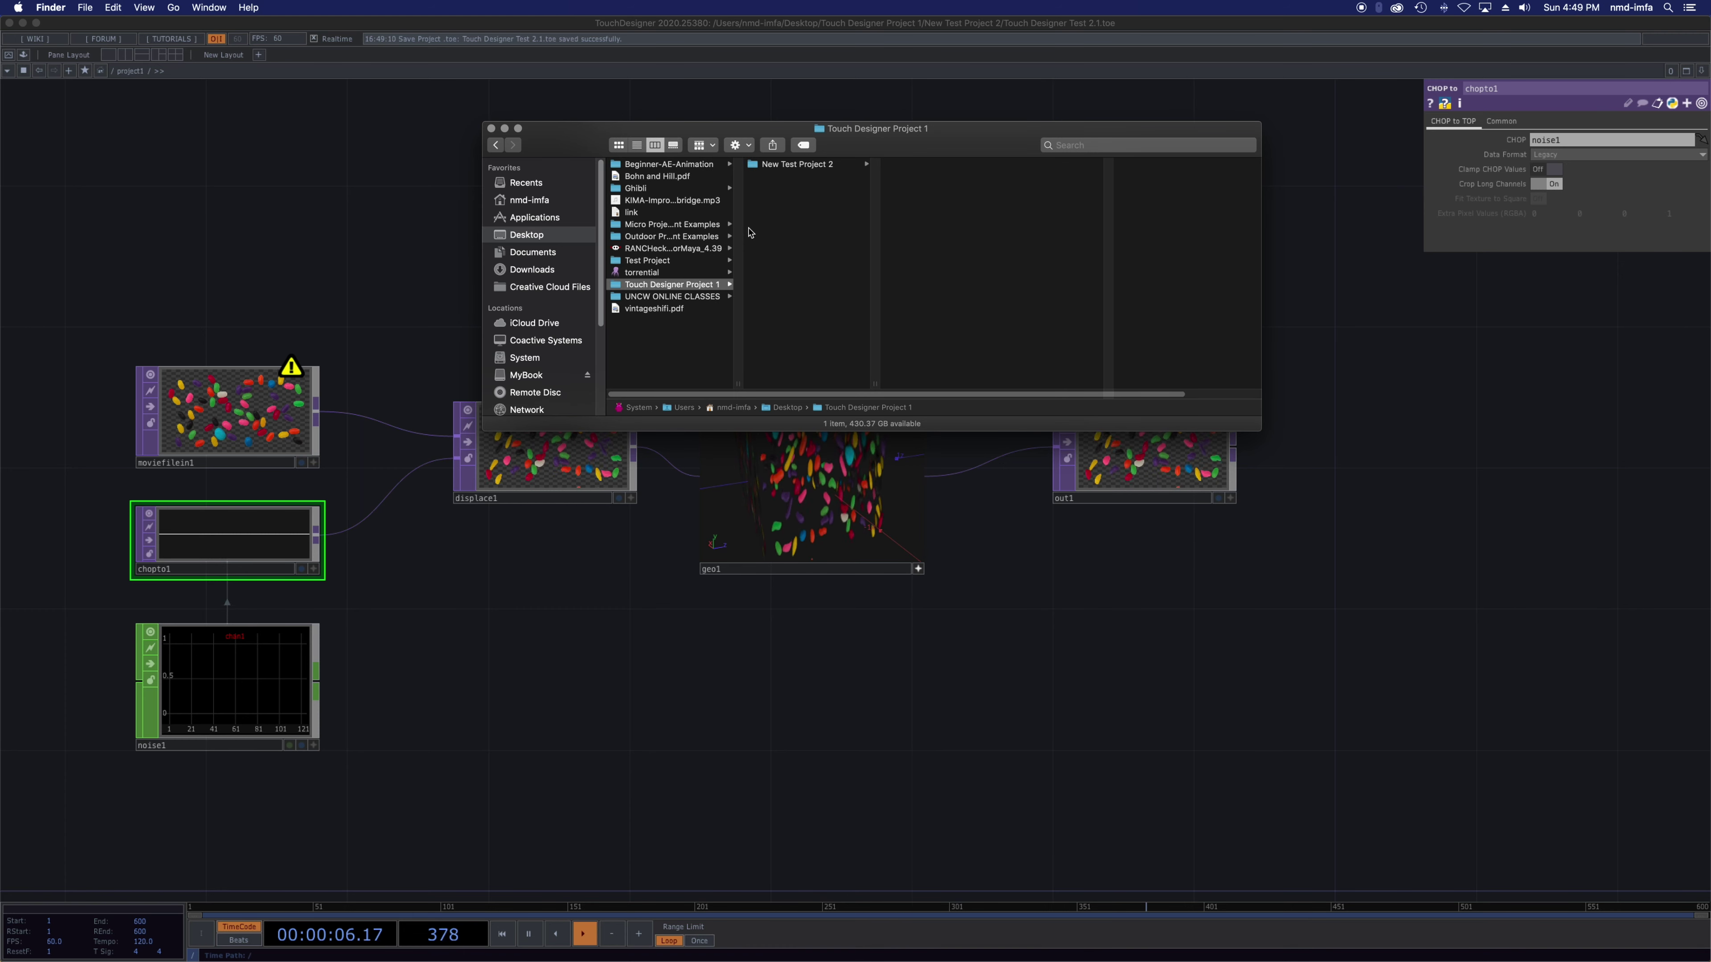
{"action": "left_click", "coordinate": [797, 168]}
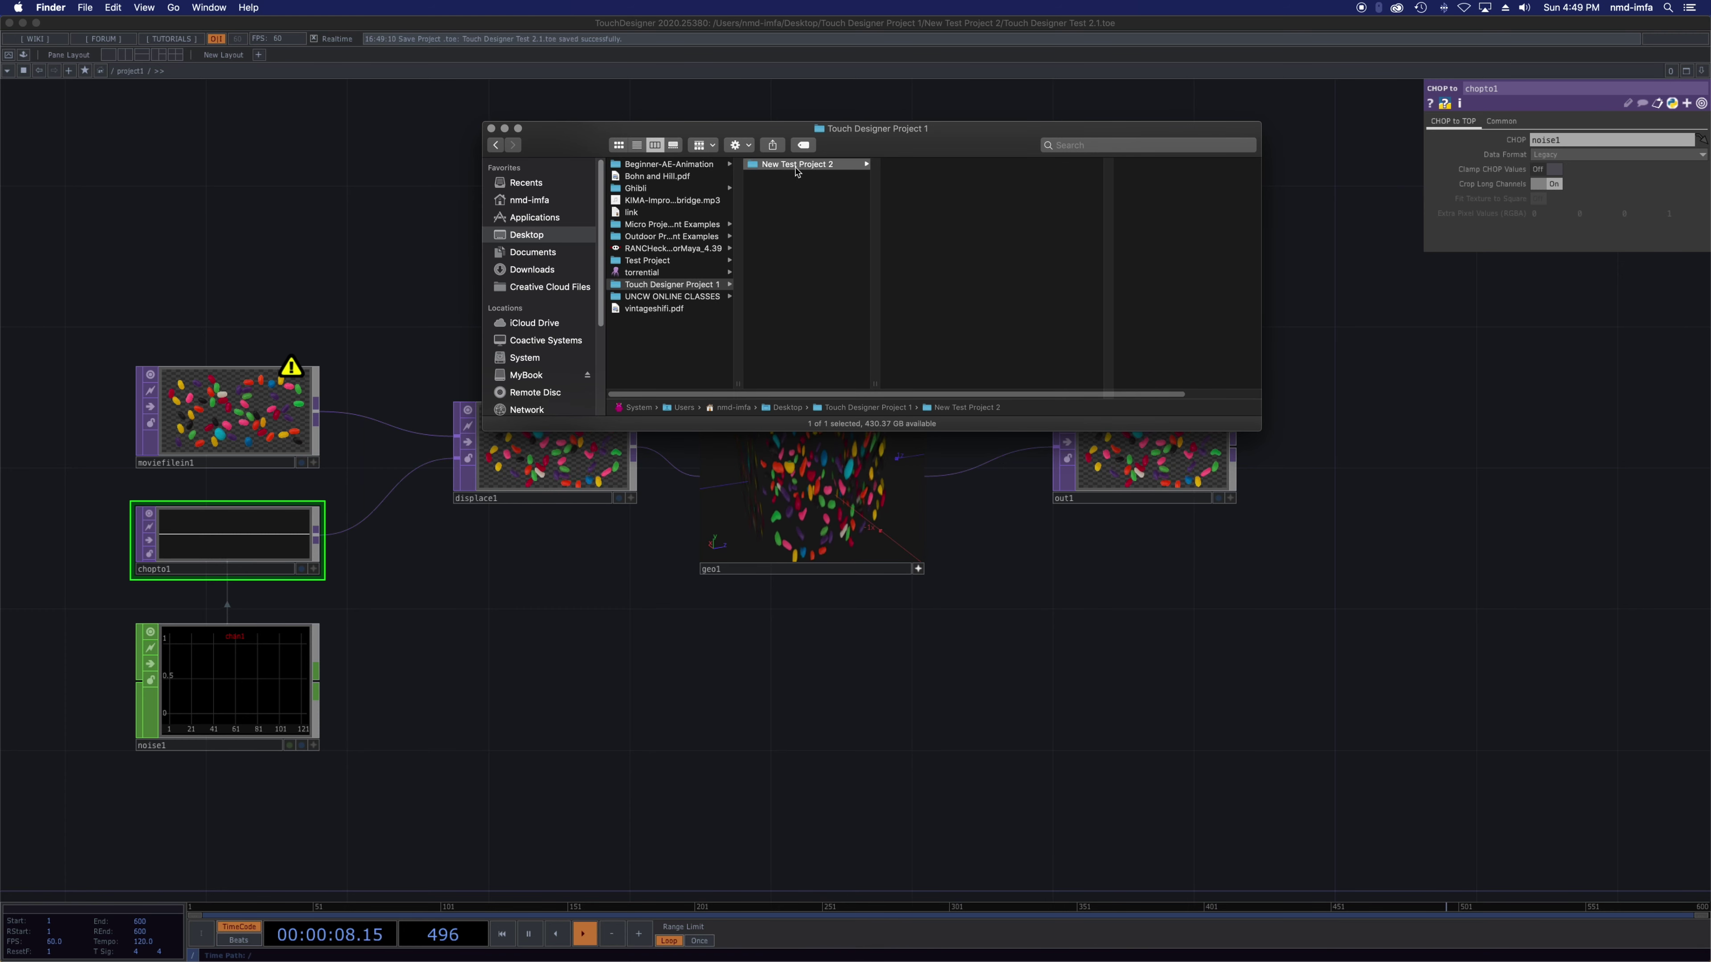
{"action": "right_click", "coordinate": [823, 168]}
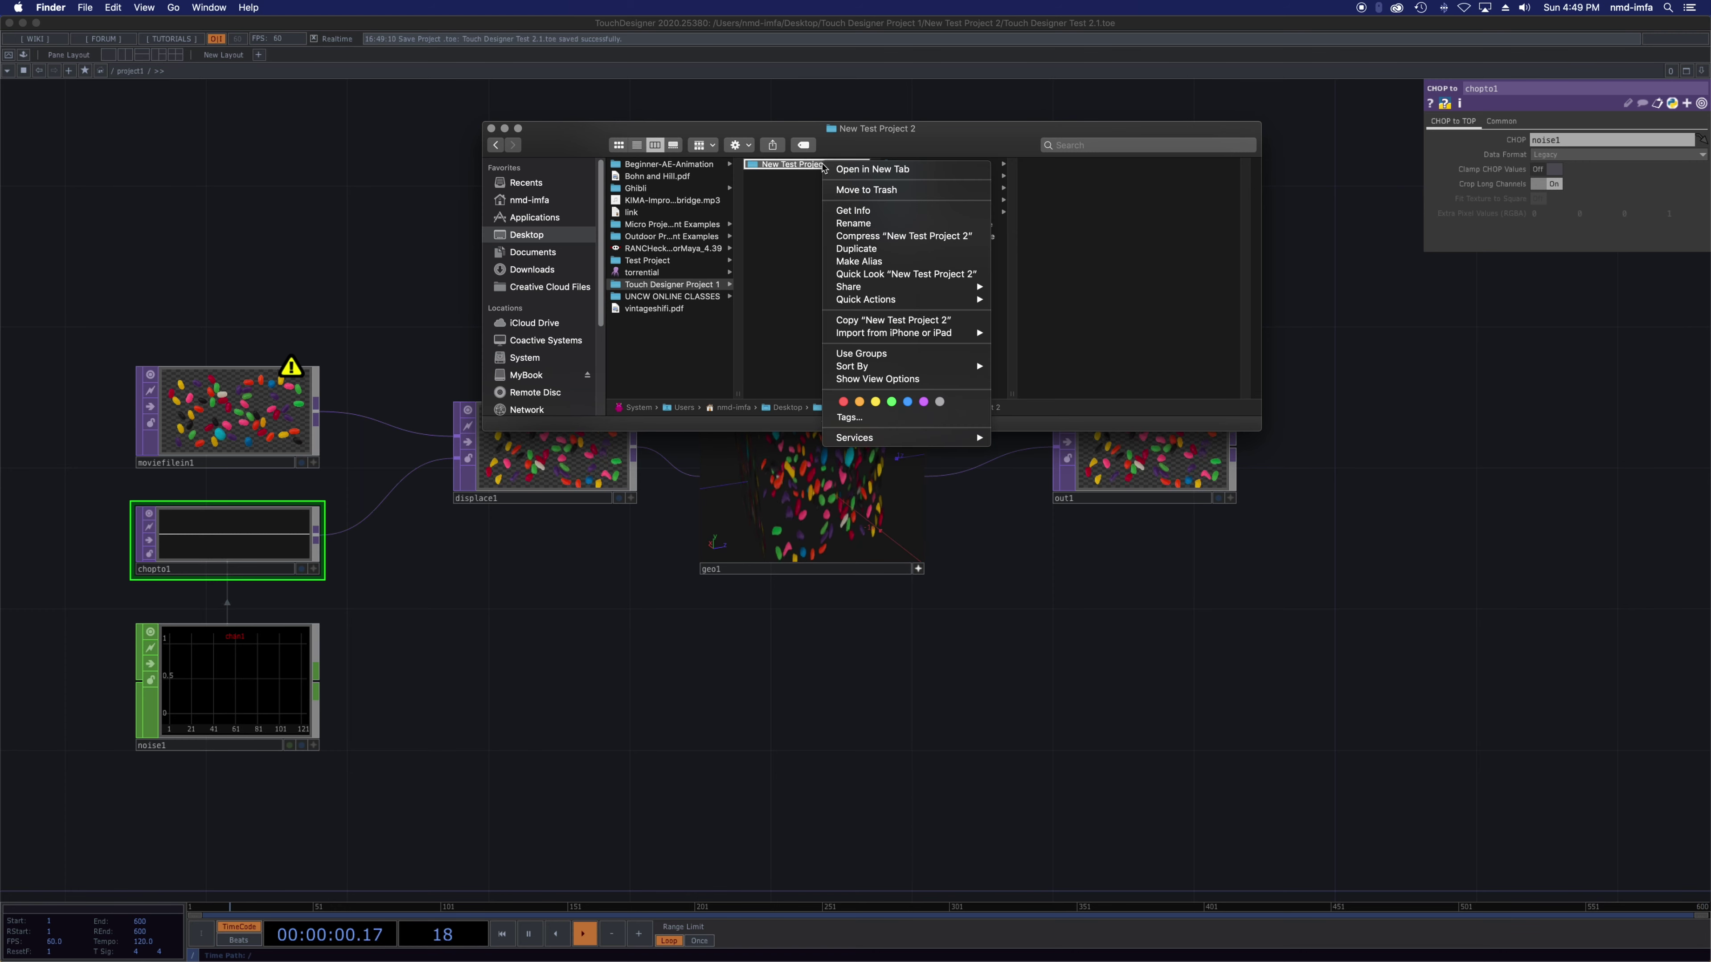
{"action": "left_click", "coordinate": [782, 167]}
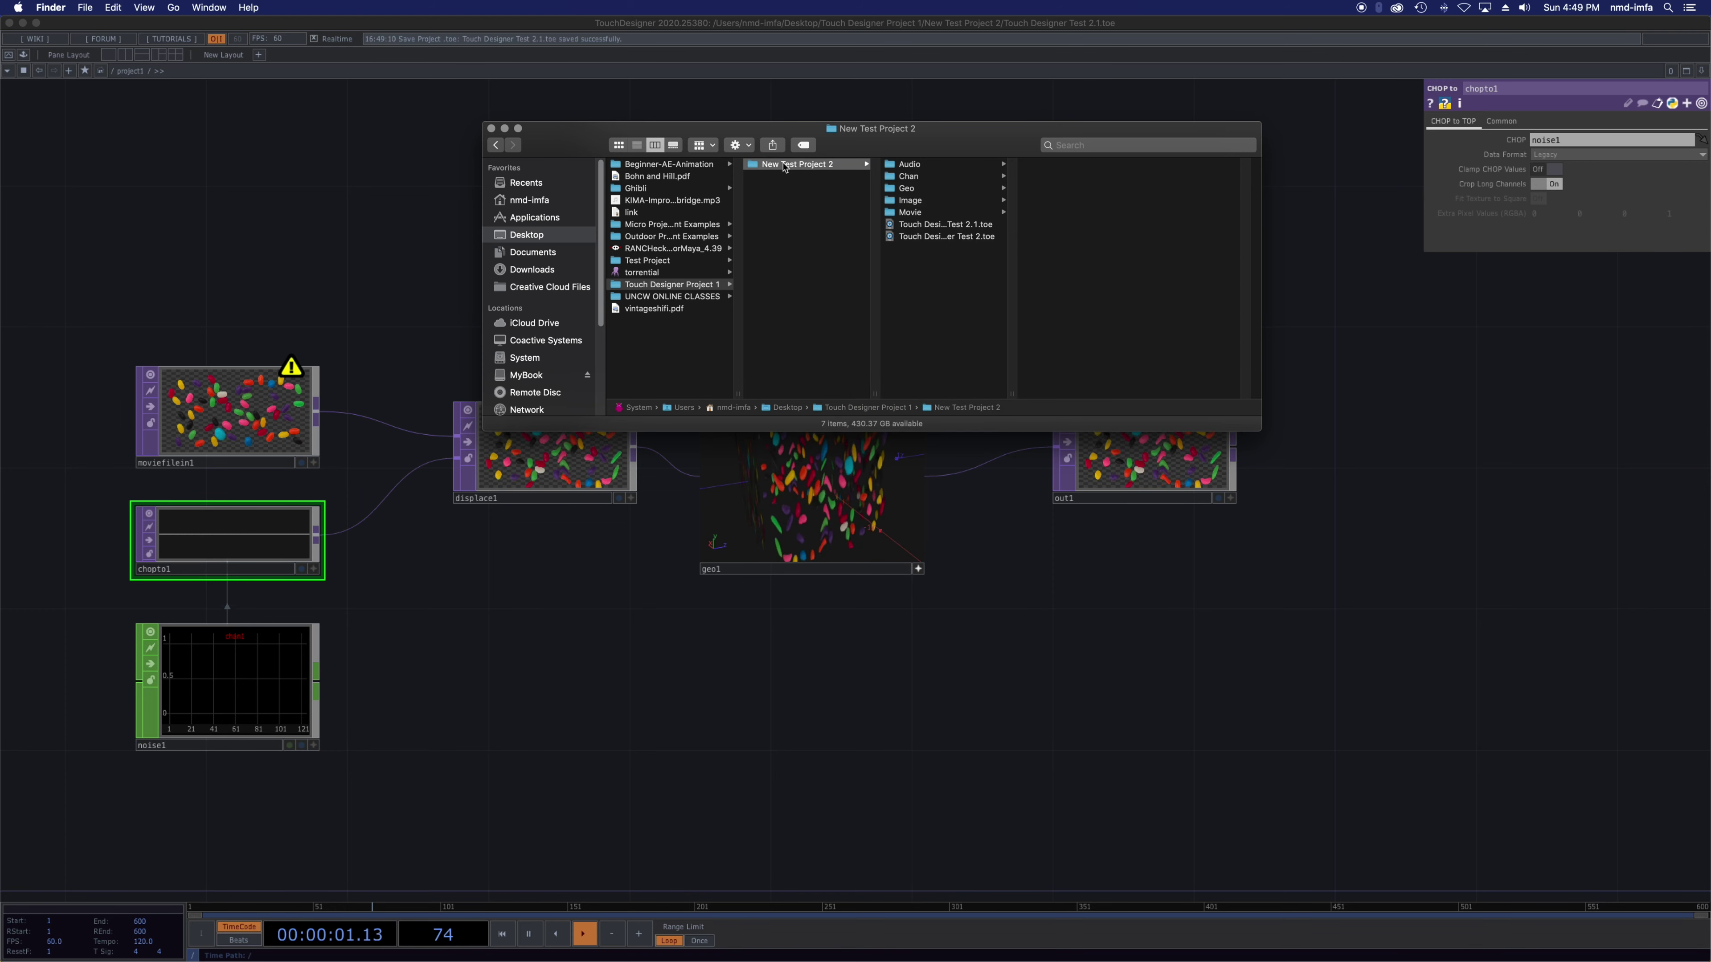
{"action": "right_click", "coordinate": [808, 169]}
{"action": "left_click", "coordinate": [793, 267]}
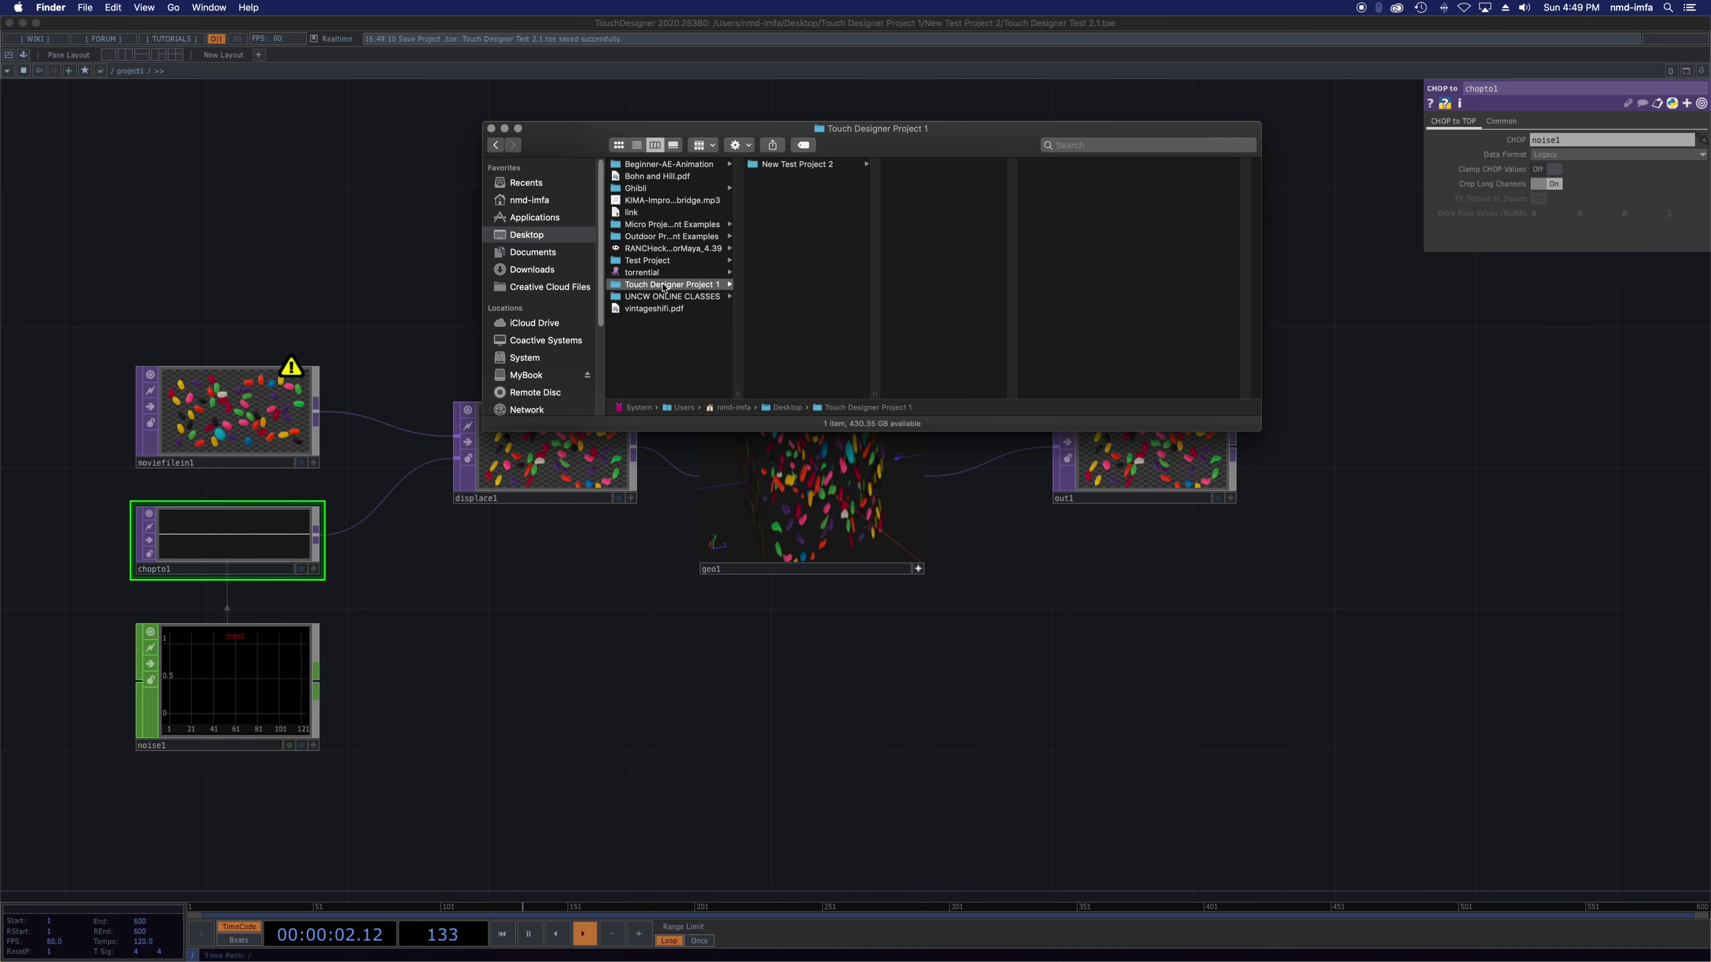
- Rename the Desktop folder Touch Designer Project 1 as Touch Designer Projects
{"action": "right_click", "coordinate": [664, 288]}
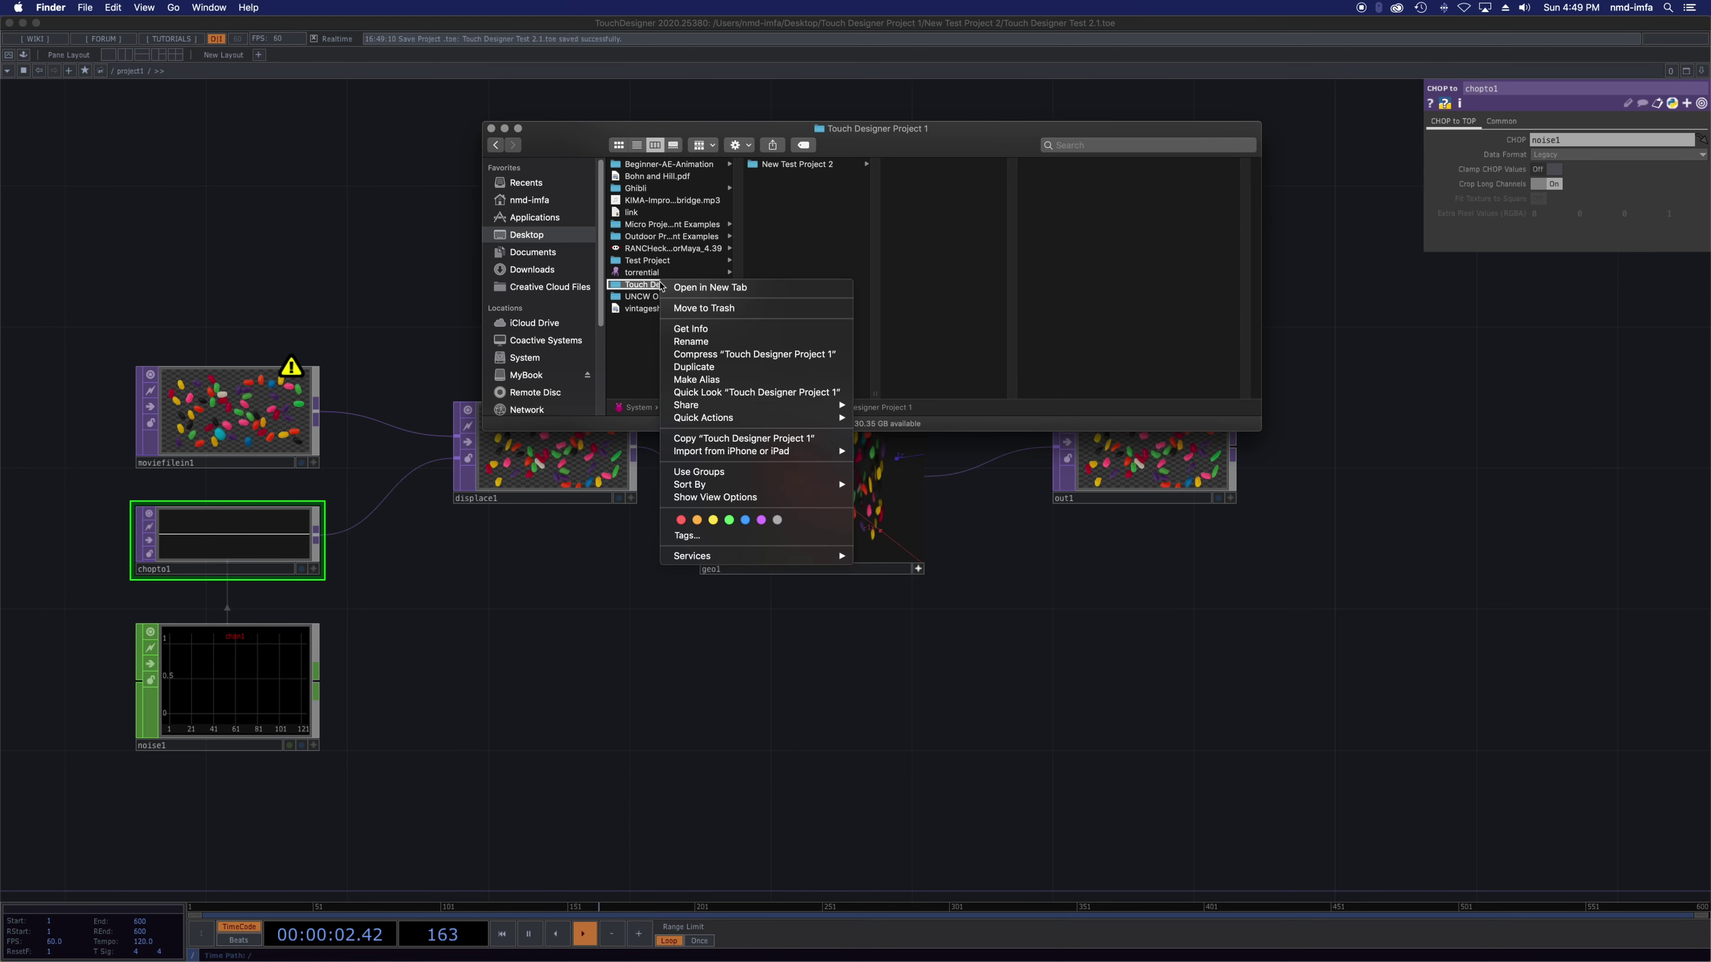
{"action": "left_click", "coordinate": [743, 342]}
{"action": "type", "text": "Touch Designer Proje"}
{"action": "key", "text": "Return"}
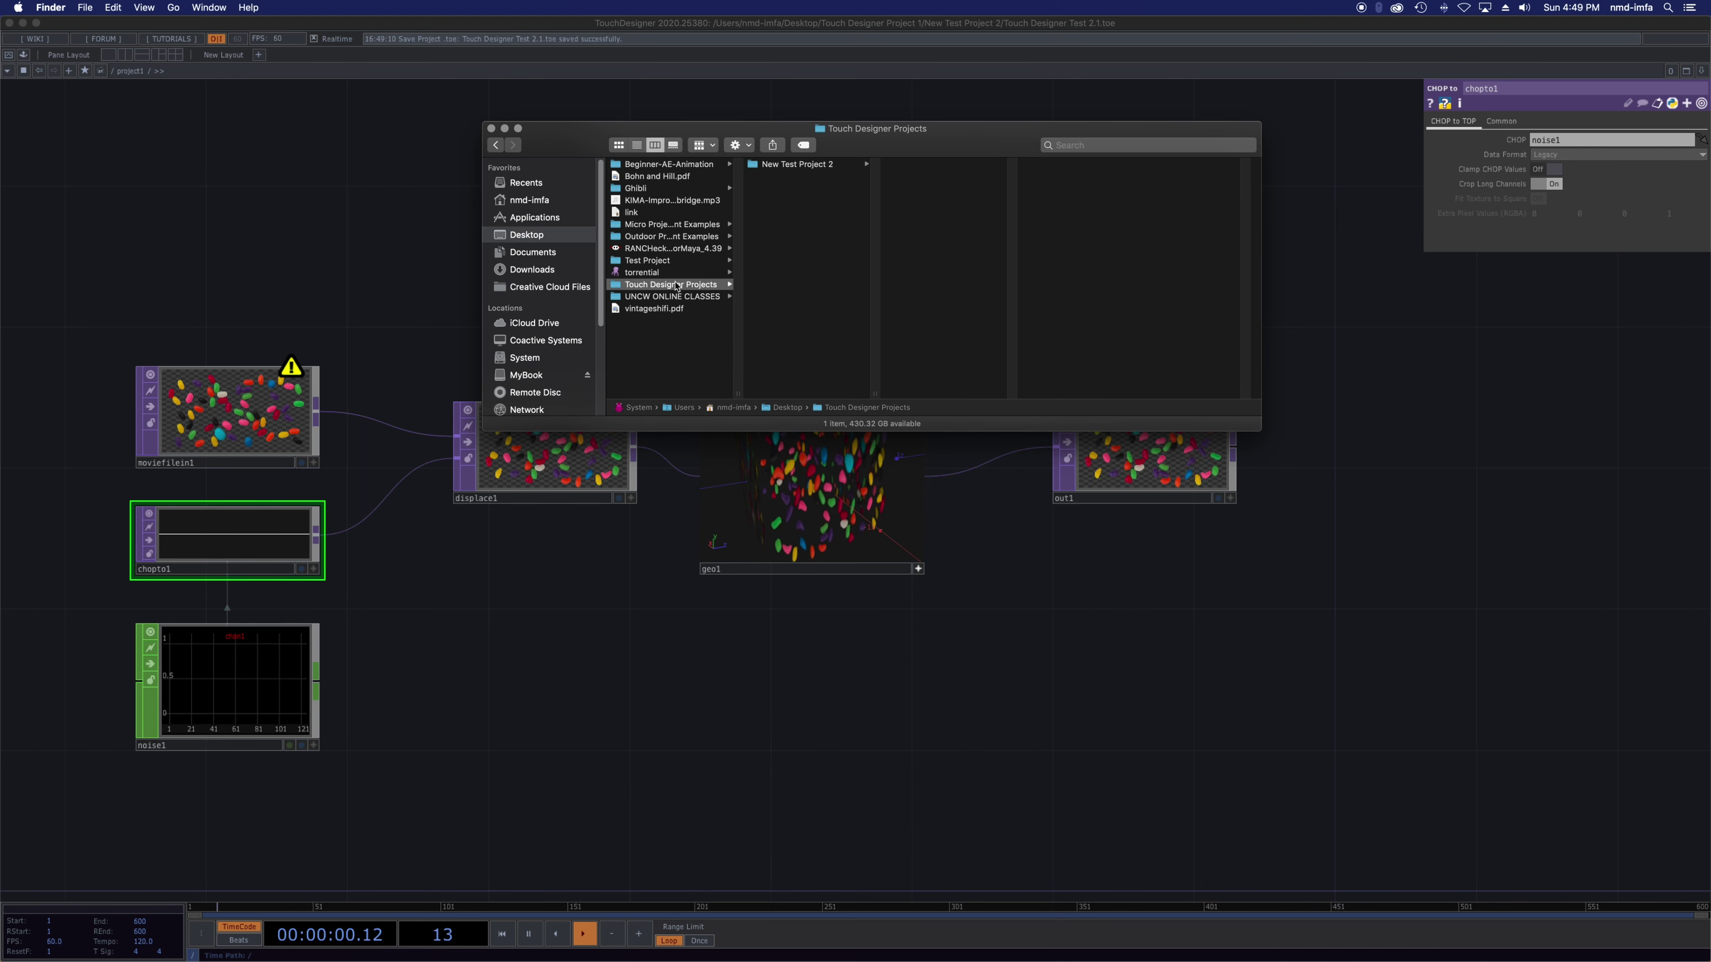
- Move the Test Project folder from the Desktop into Touch Designer Projects and open the destination folder
{"action": "left_click", "coordinate": [648, 260]}
{"action": "left_click_drag", "start_coordinate": [647, 261], "coordinate": [664, 285]}
{"action": "left_click", "coordinate": [662, 264]}
{"action": "left_click", "coordinate": [664, 272]}
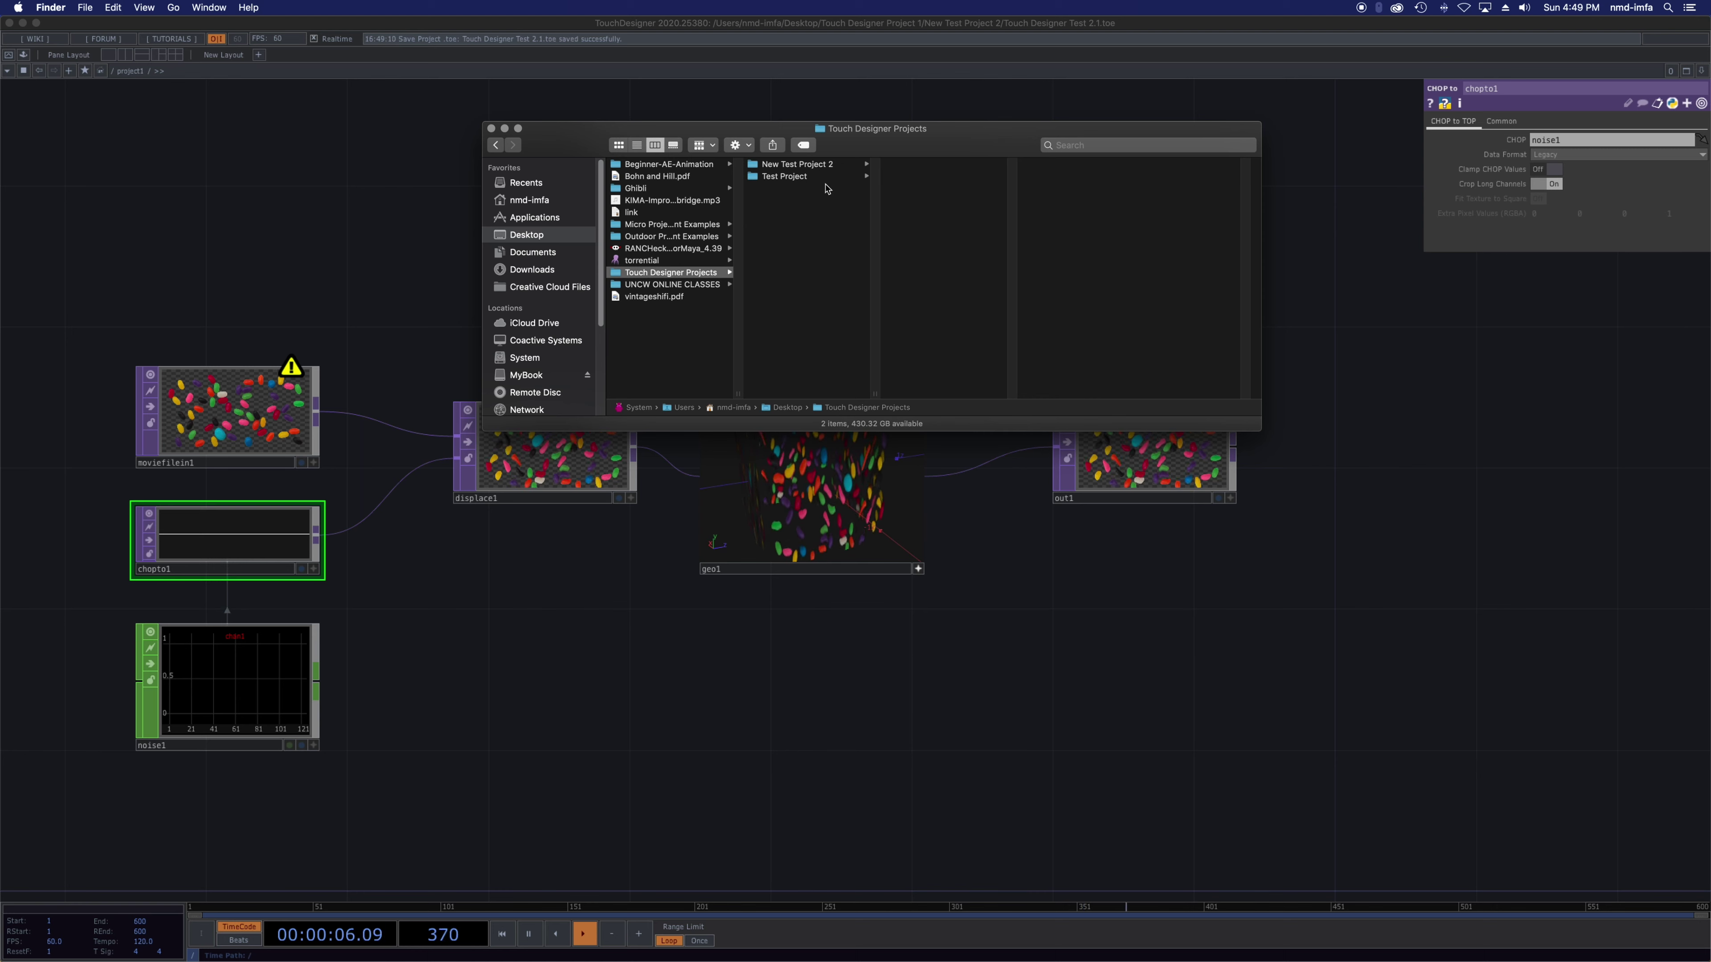
- Examine the contents of New Test Project 2 and Test Project, including the file details of Test Project.3.toe and Test Project.toe
{"action": "left_click", "coordinate": [822, 169]}
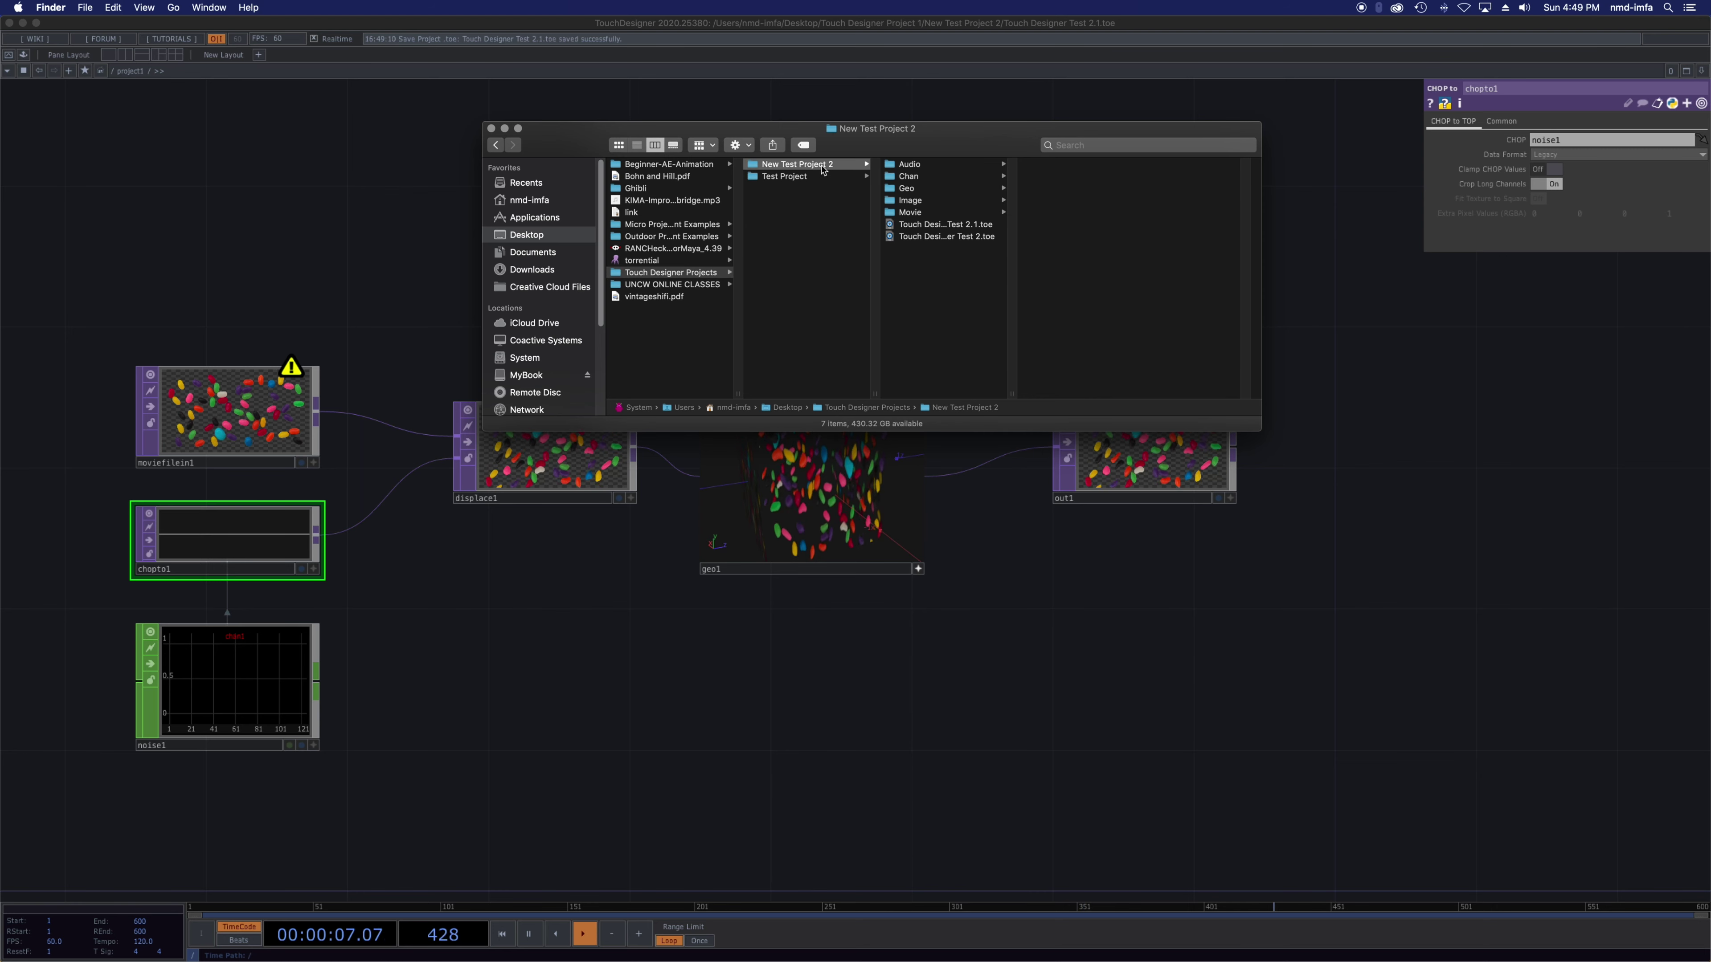
{"action": "left_click", "coordinate": [813, 178]}
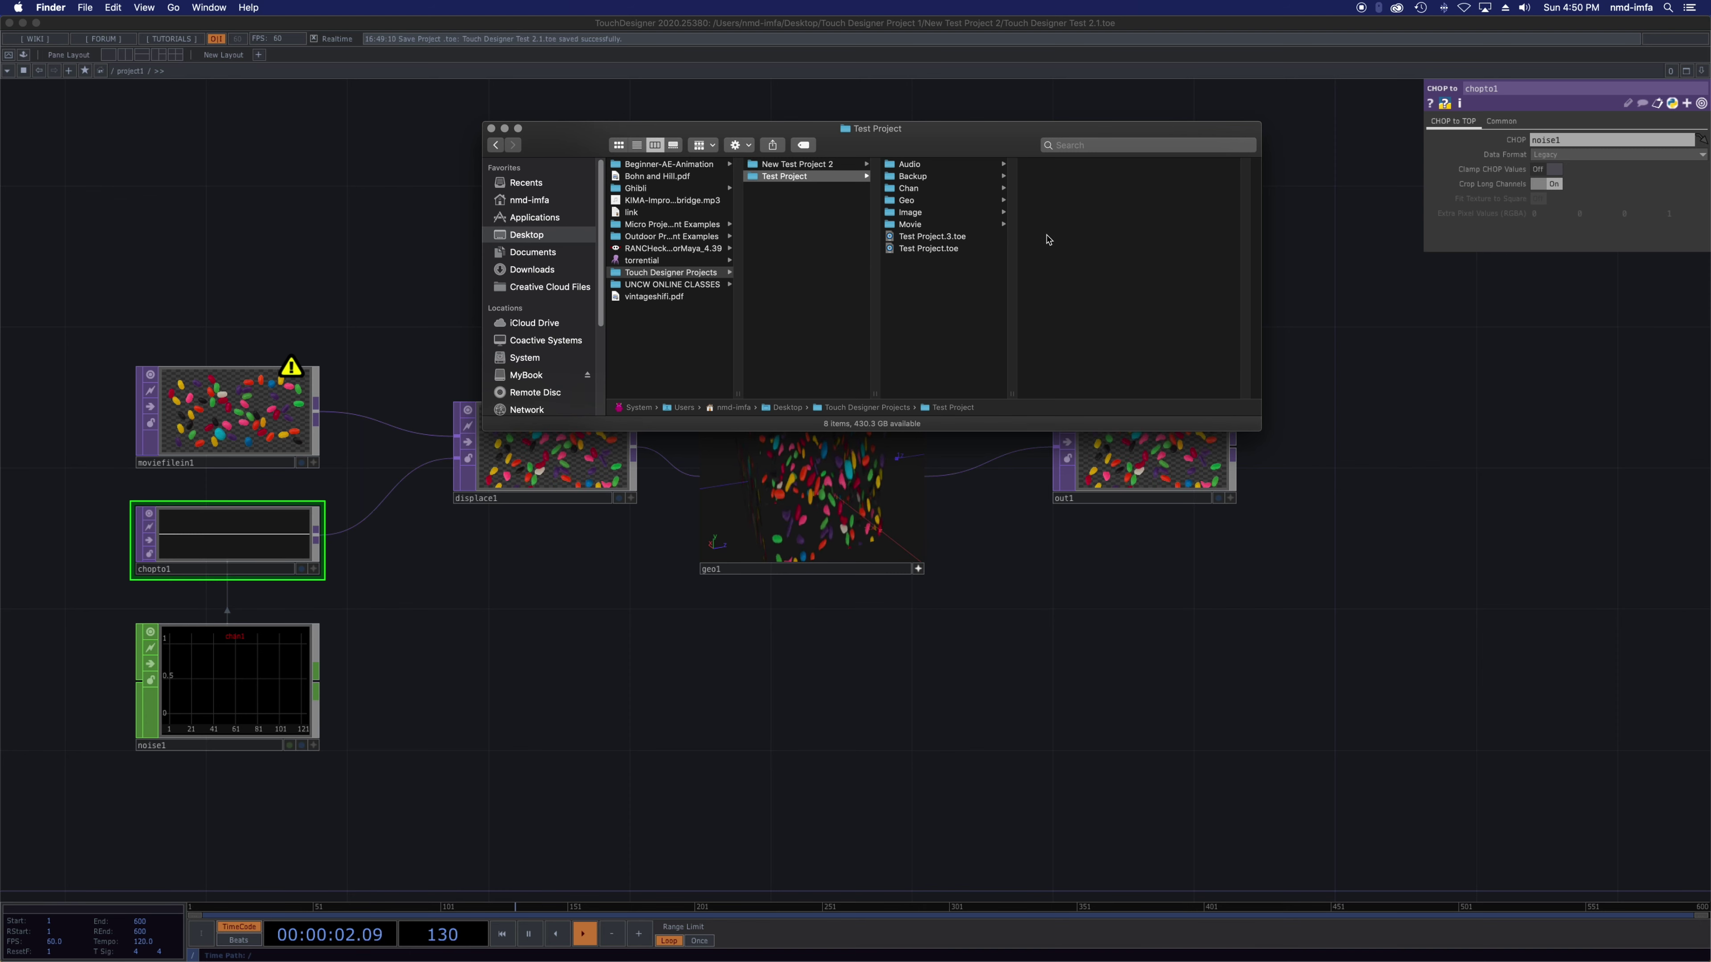
{"action": "left_click", "coordinate": [951, 237]}
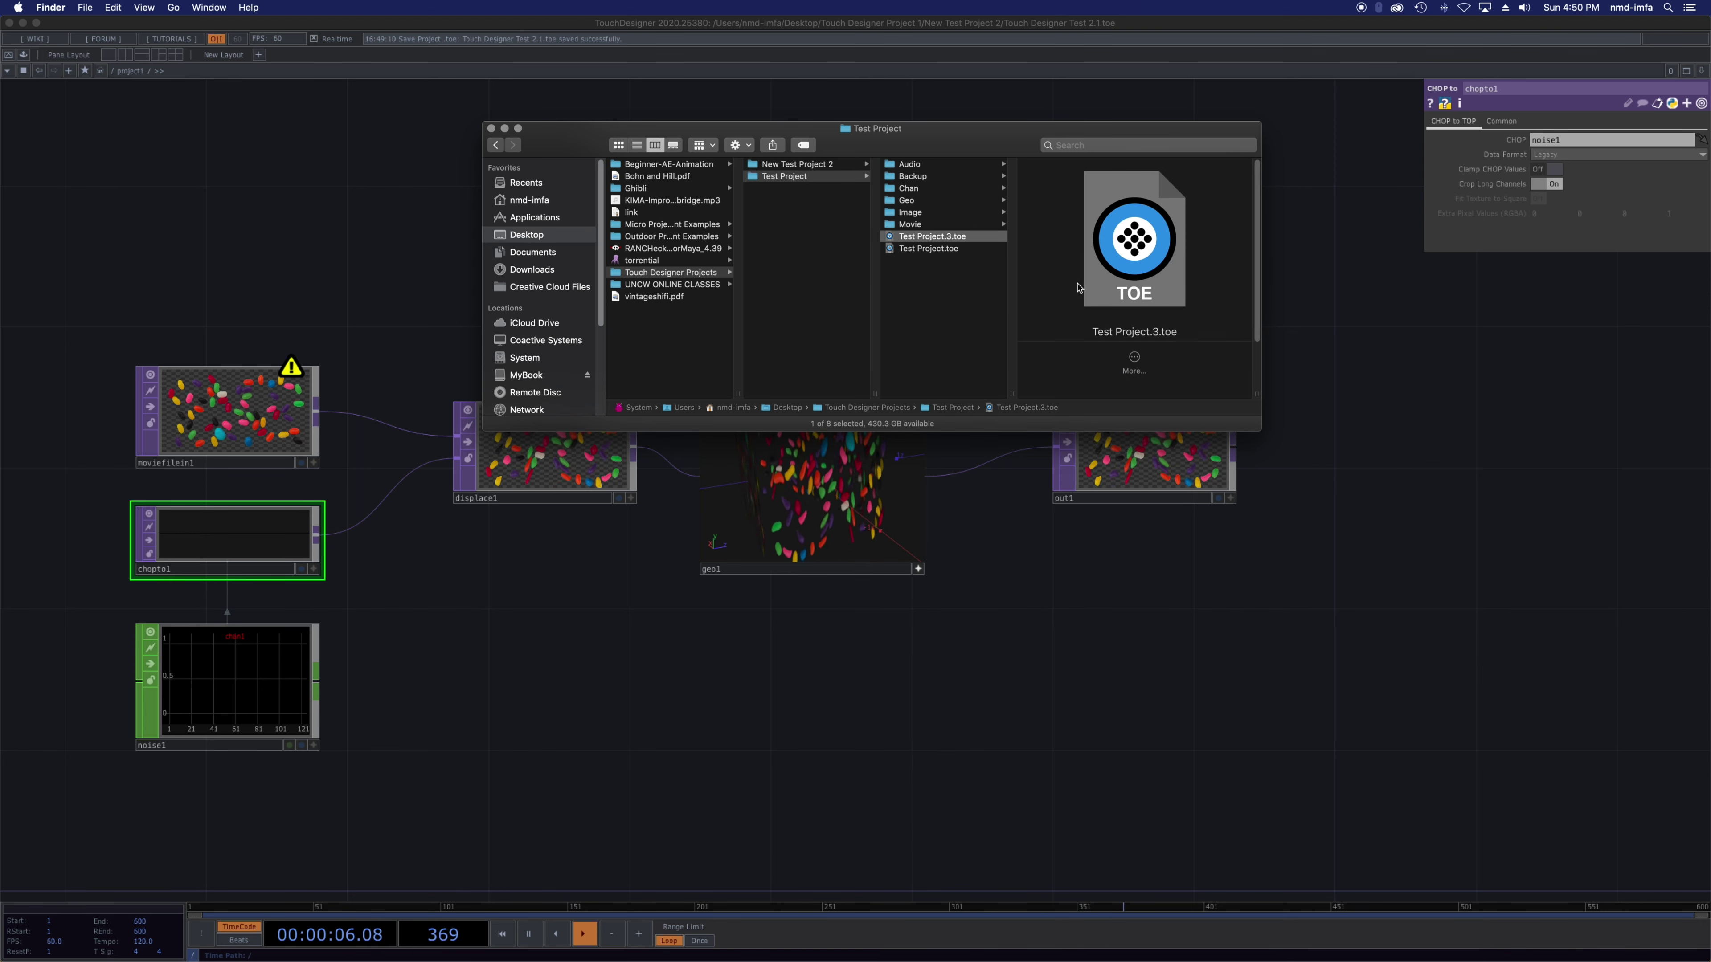
{"action": "scroll", "coordinate": [1076, 290], "scroll_direction": "down", "scroll_amount": 3}
{"action": "left_click", "coordinate": [933, 249]}
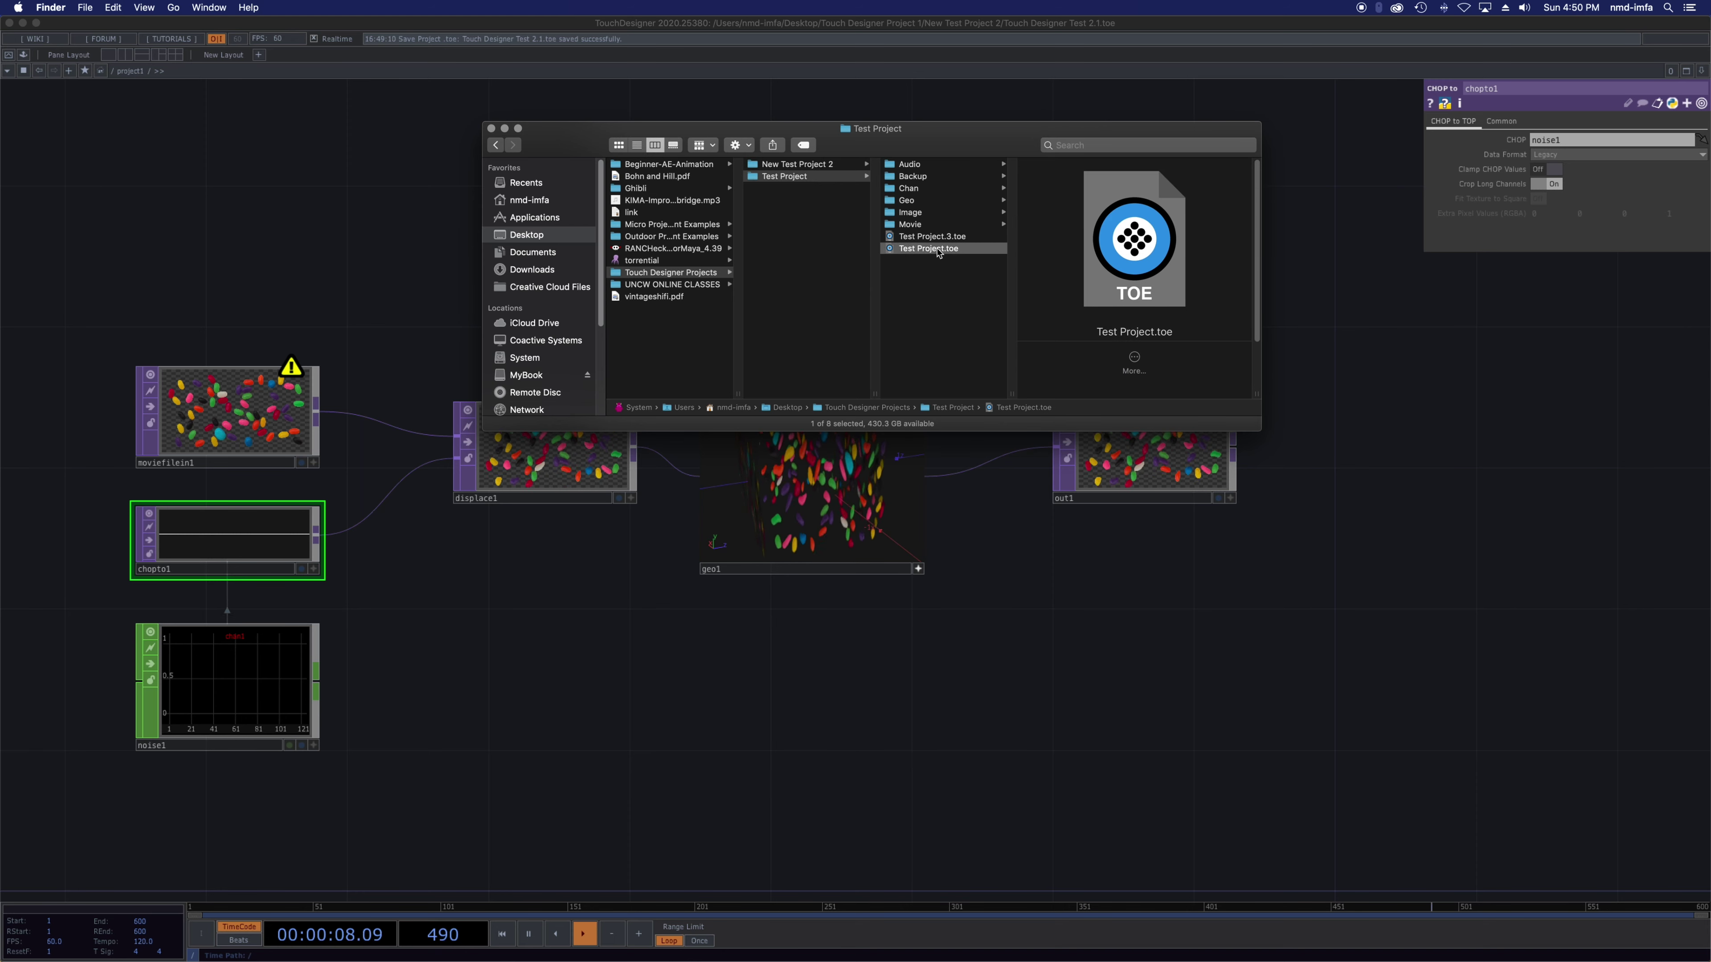
{"action": "scroll", "coordinate": [1165, 286], "scroll_direction": "down", "scroll_amount": 2}
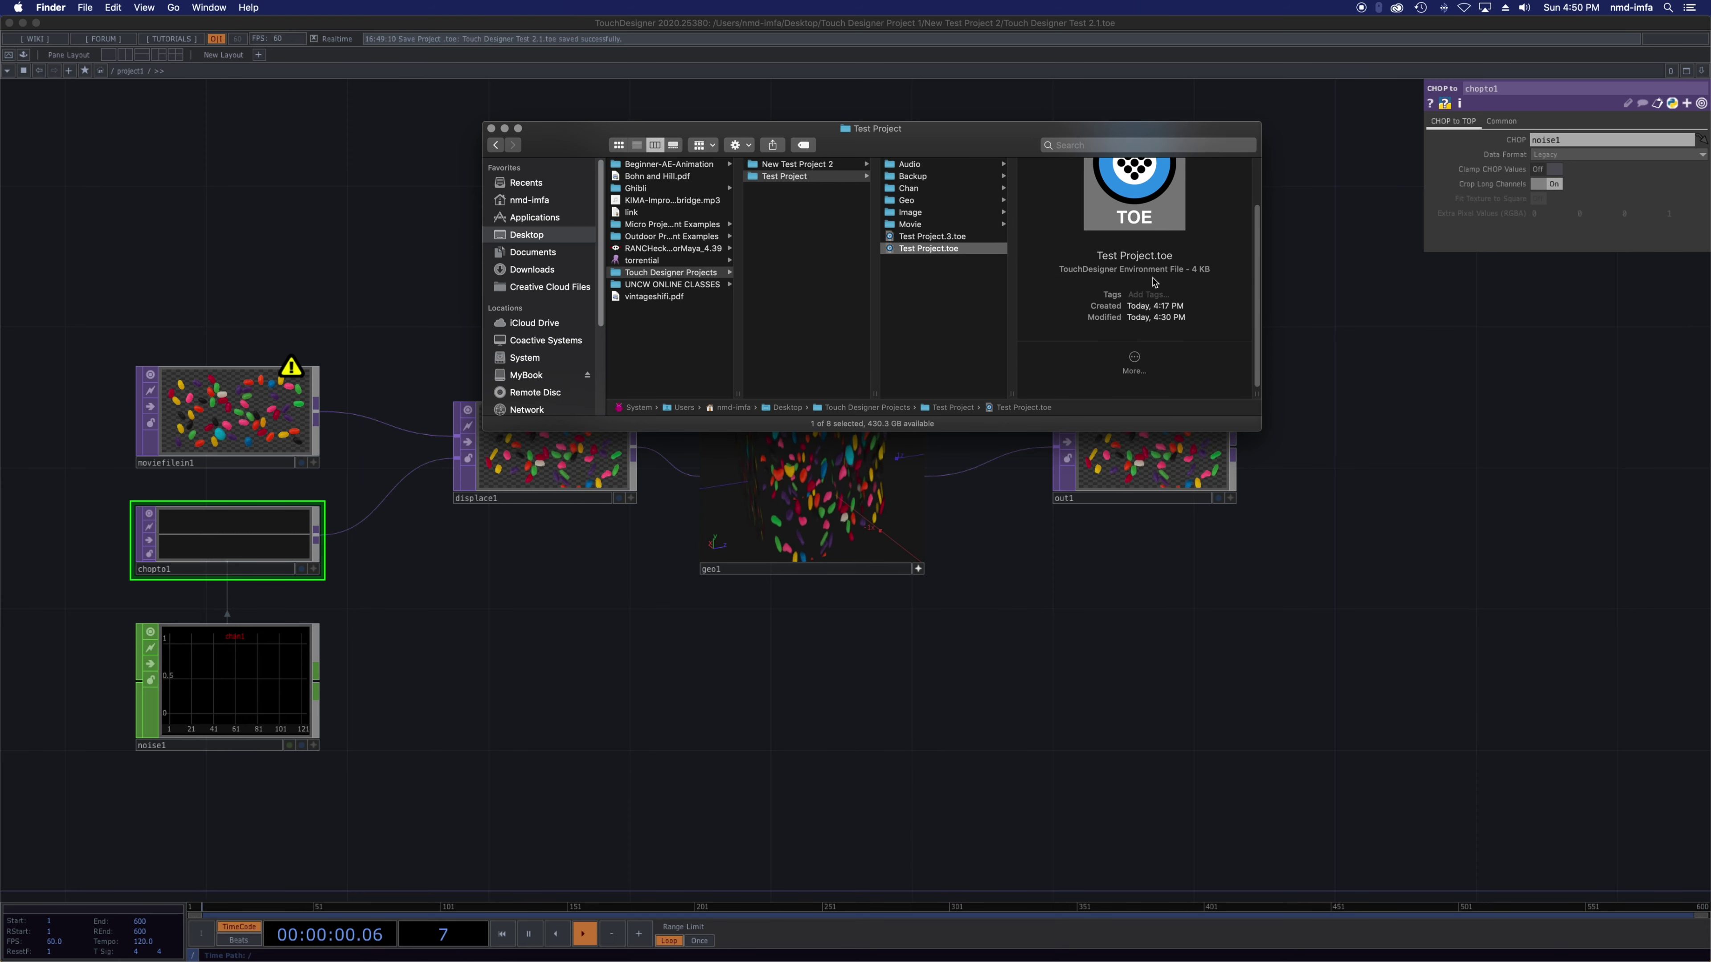
- Open Test Project.3.toe in TouchDesigner and close the previously open project
{"action": "double_click", "coordinate": [933, 237]}
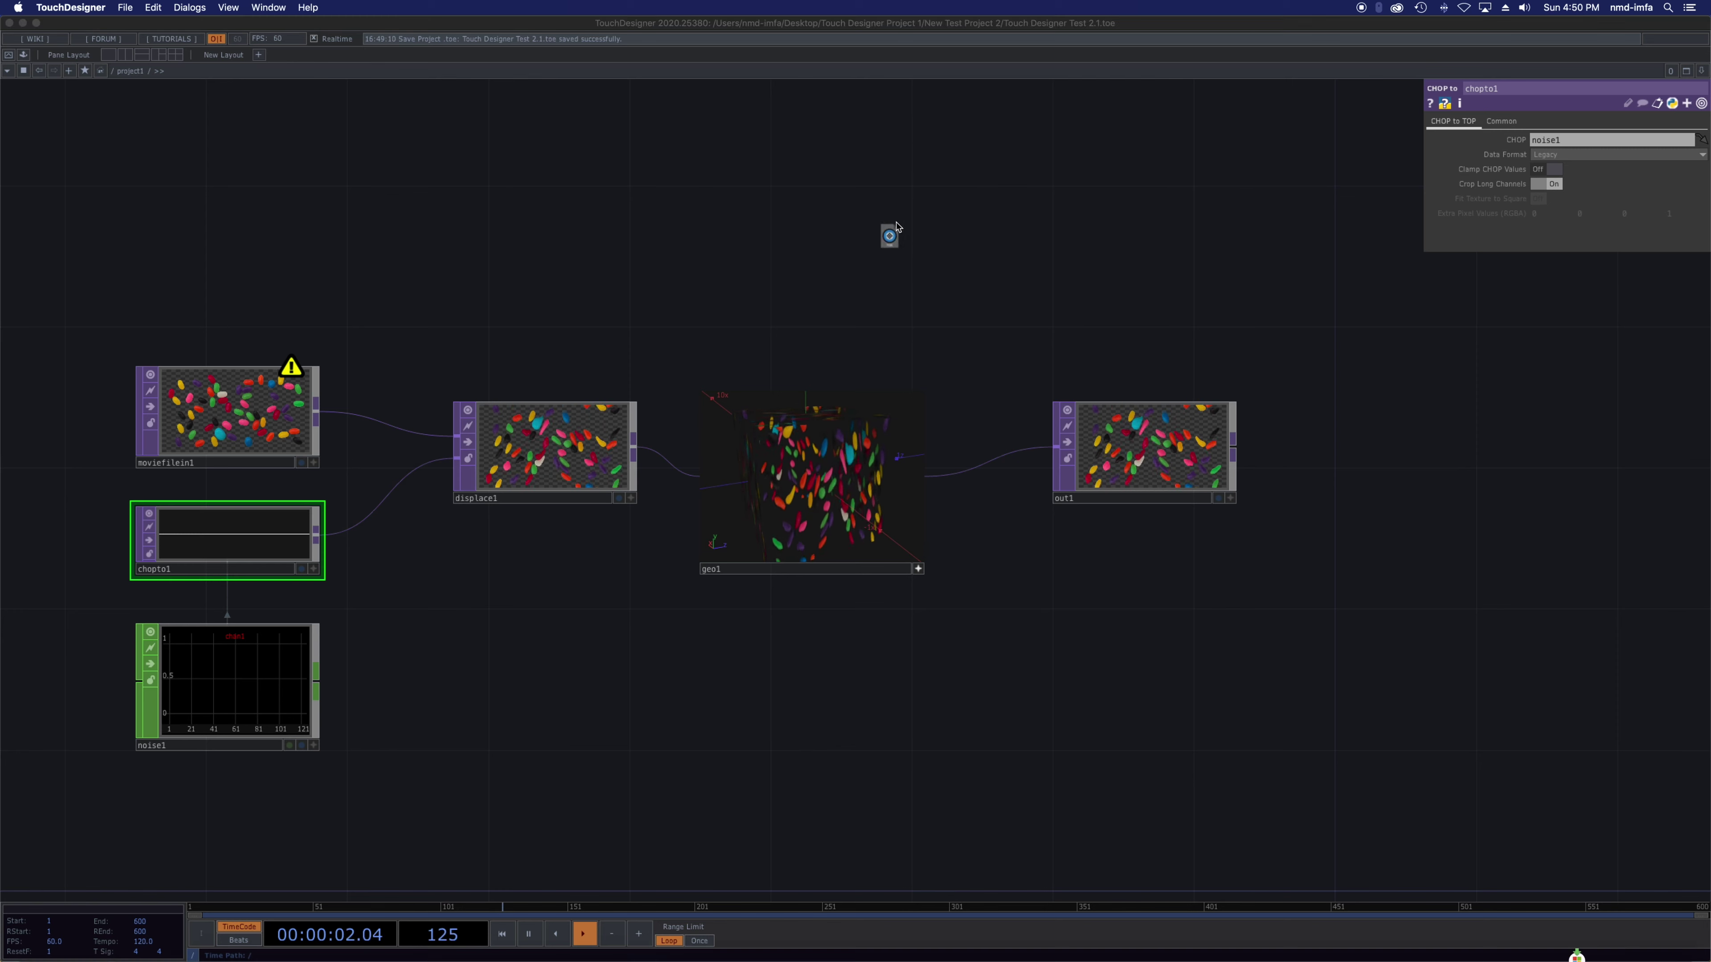
{"action": "left_click", "coordinate": [9, 23]}
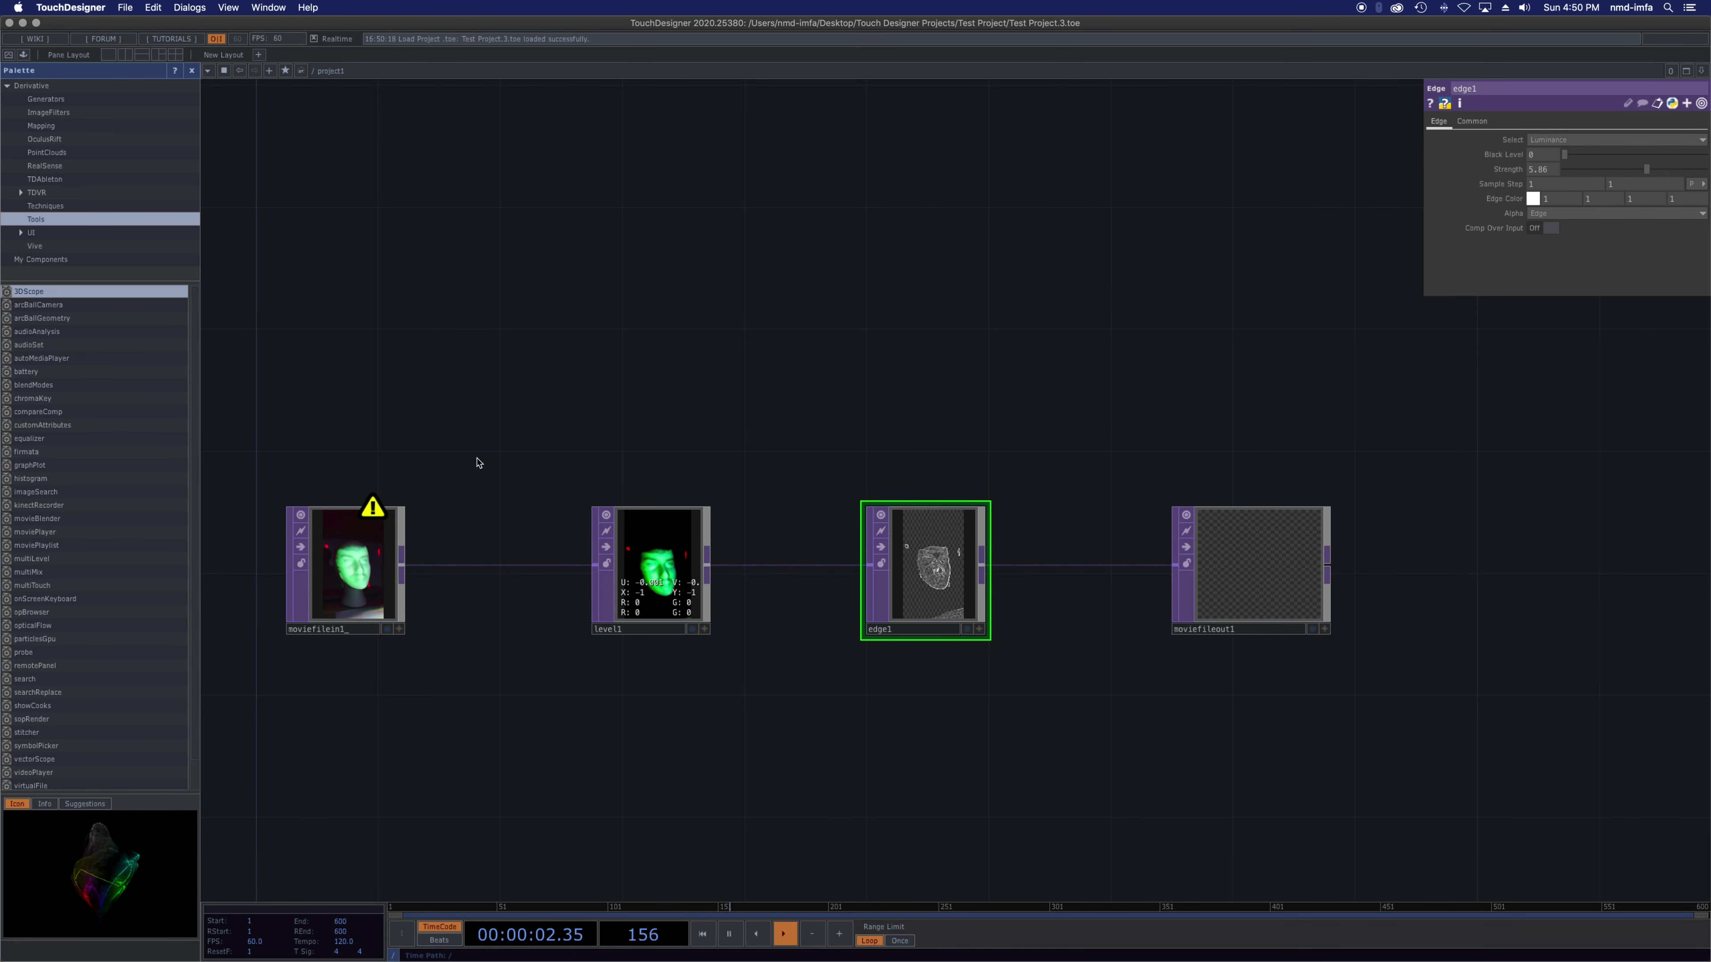
- Review the parameters of the moviefilein1_, level1, edge1 and moviefileout1 operators in the chain
{"action": "scroll", "coordinate": [478, 465], "scroll_direction": "down", "scroll_amount": 2}
{"action": "left_click", "coordinate": [362, 539]}
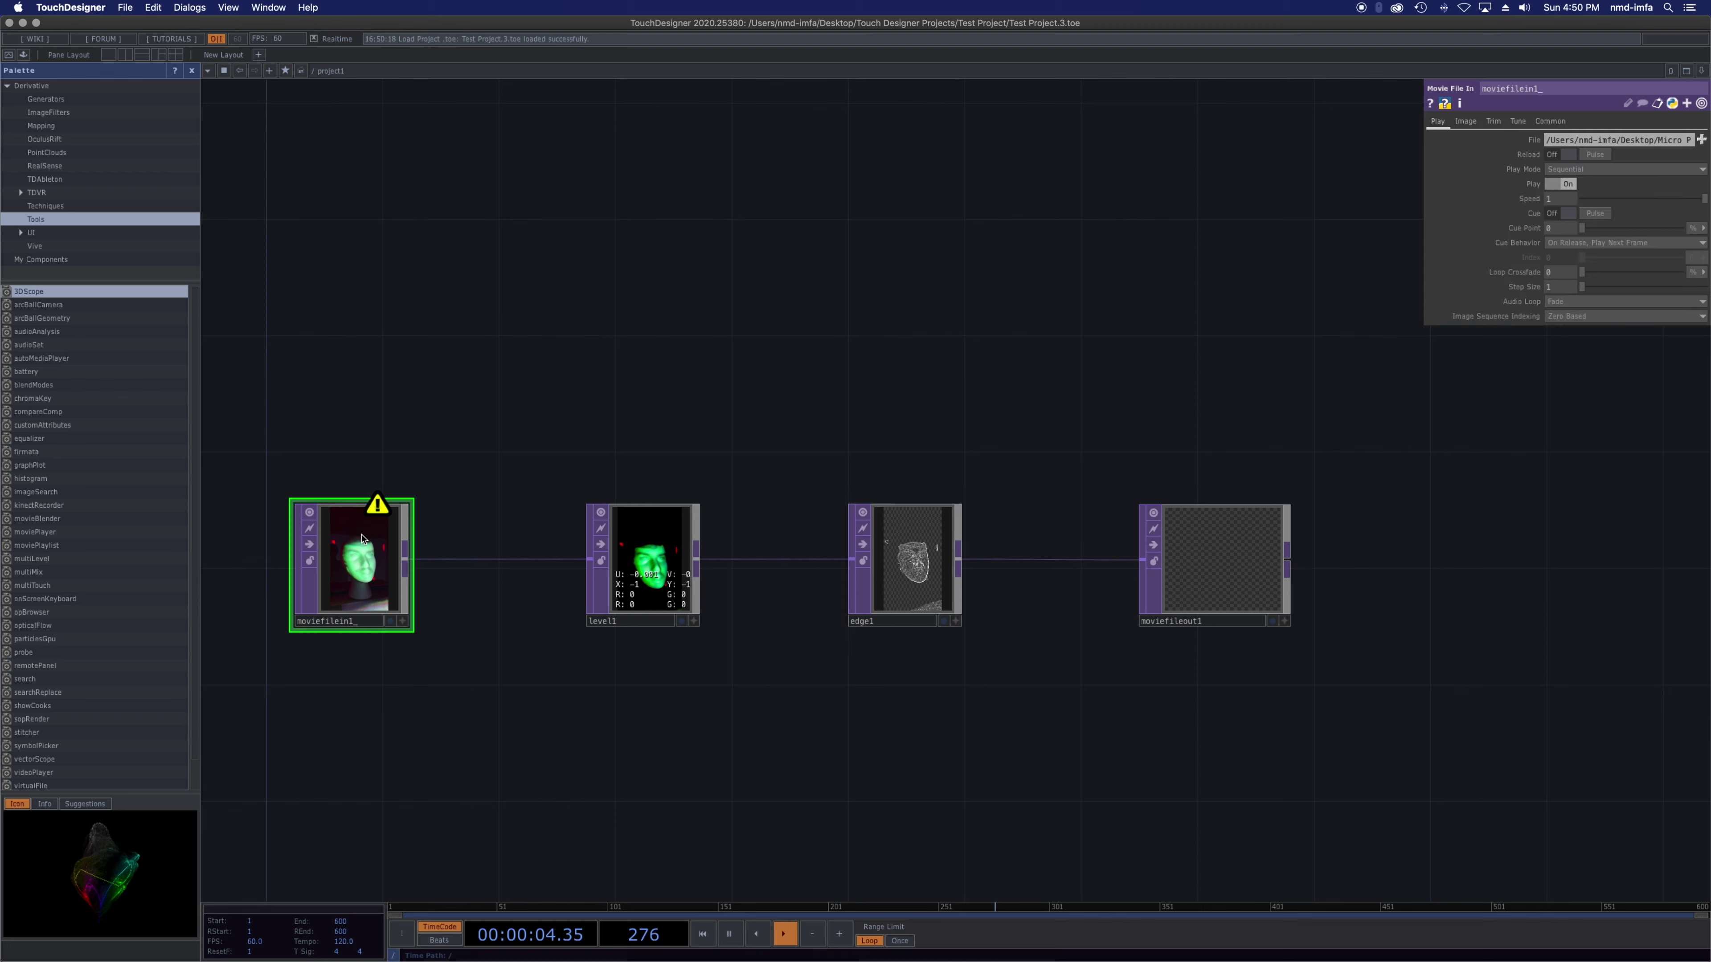
{"action": "left_click", "coordinate": [644, 539]}
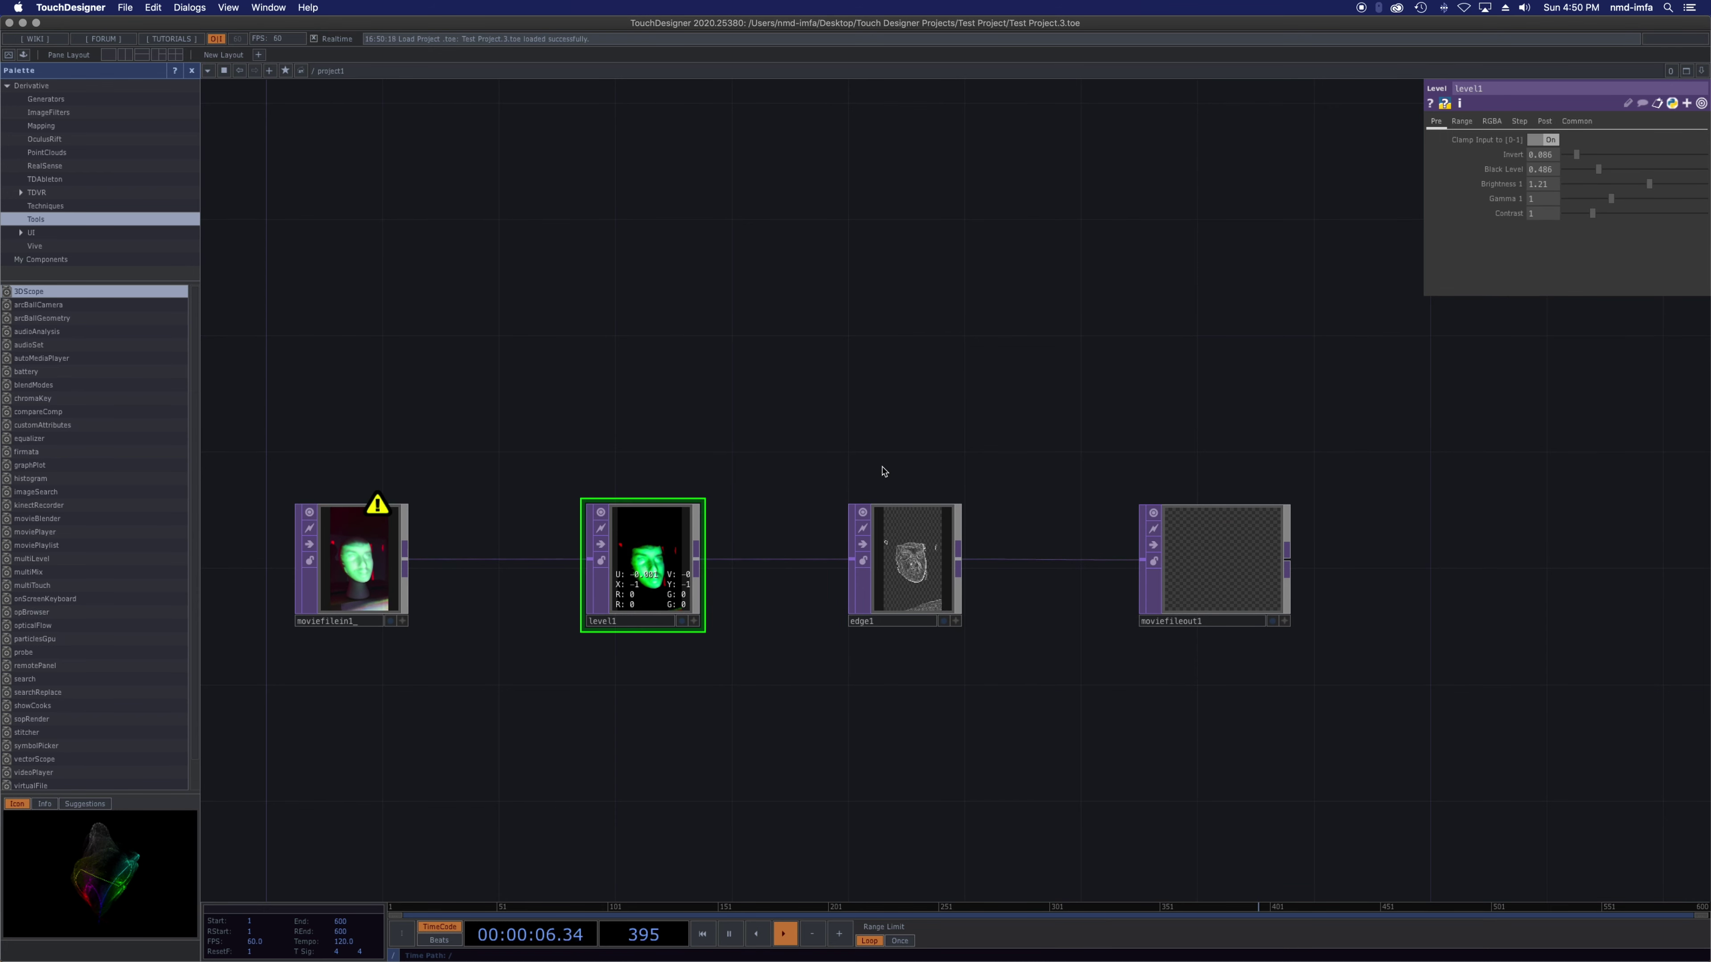
{"action": "left_click", "coordinate": [910, 532]}
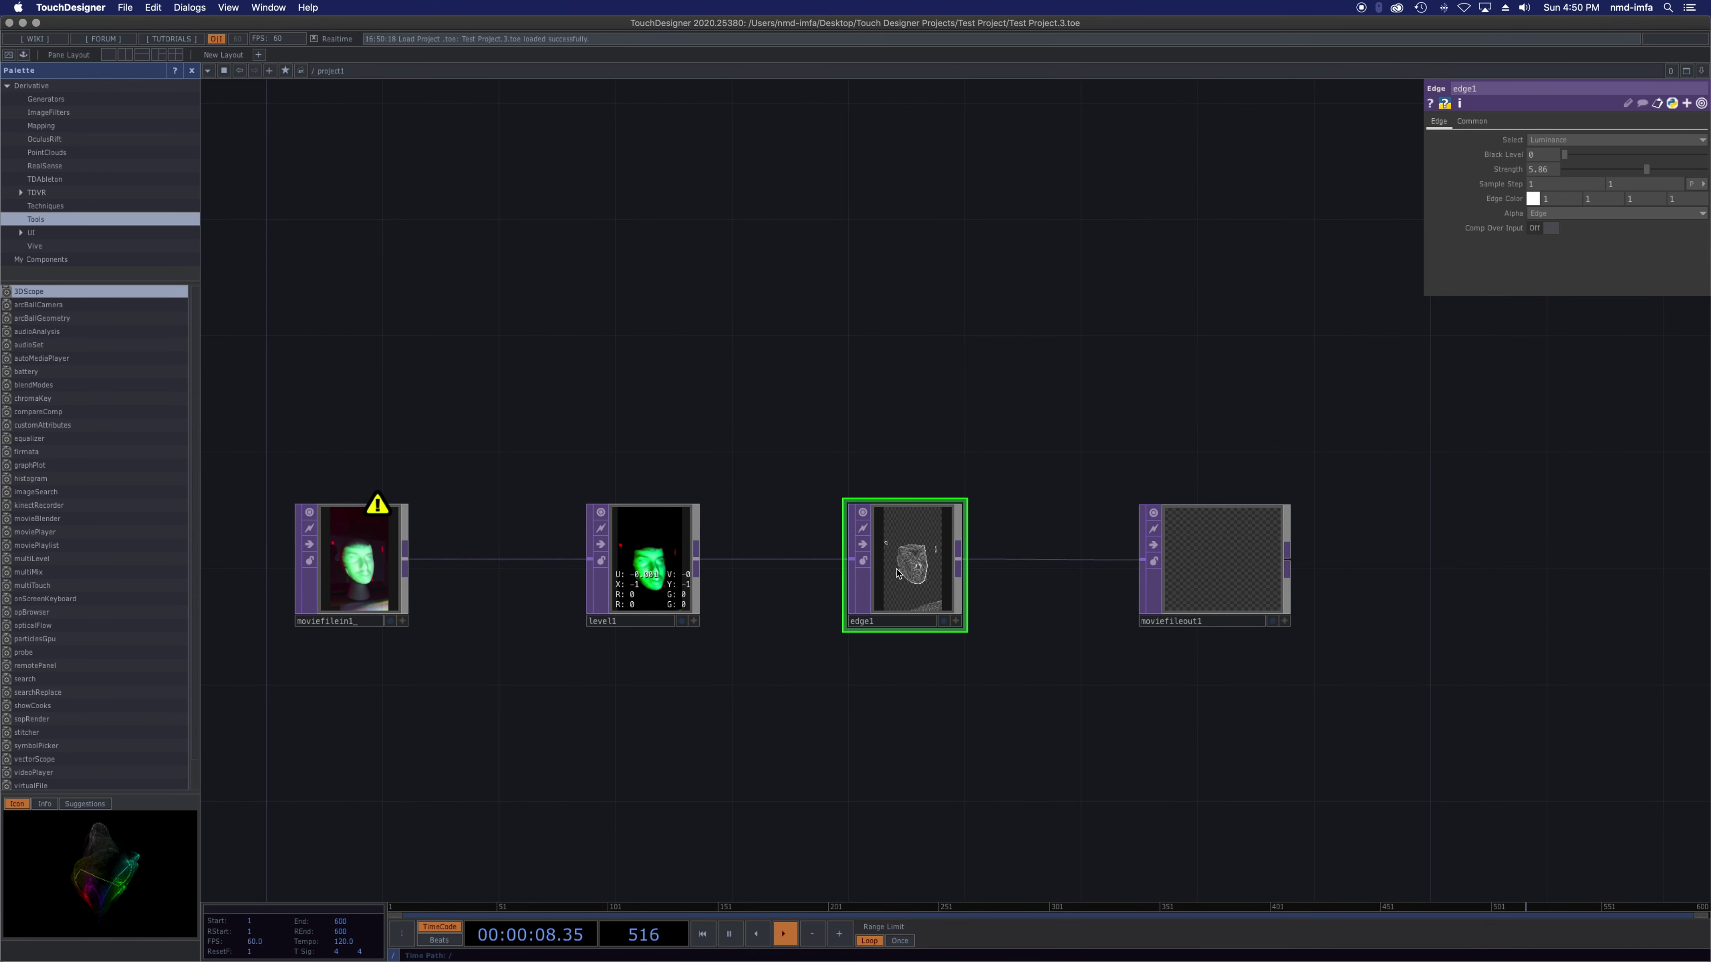
{"action": "left_click", "coordinate": [1175, 577]}
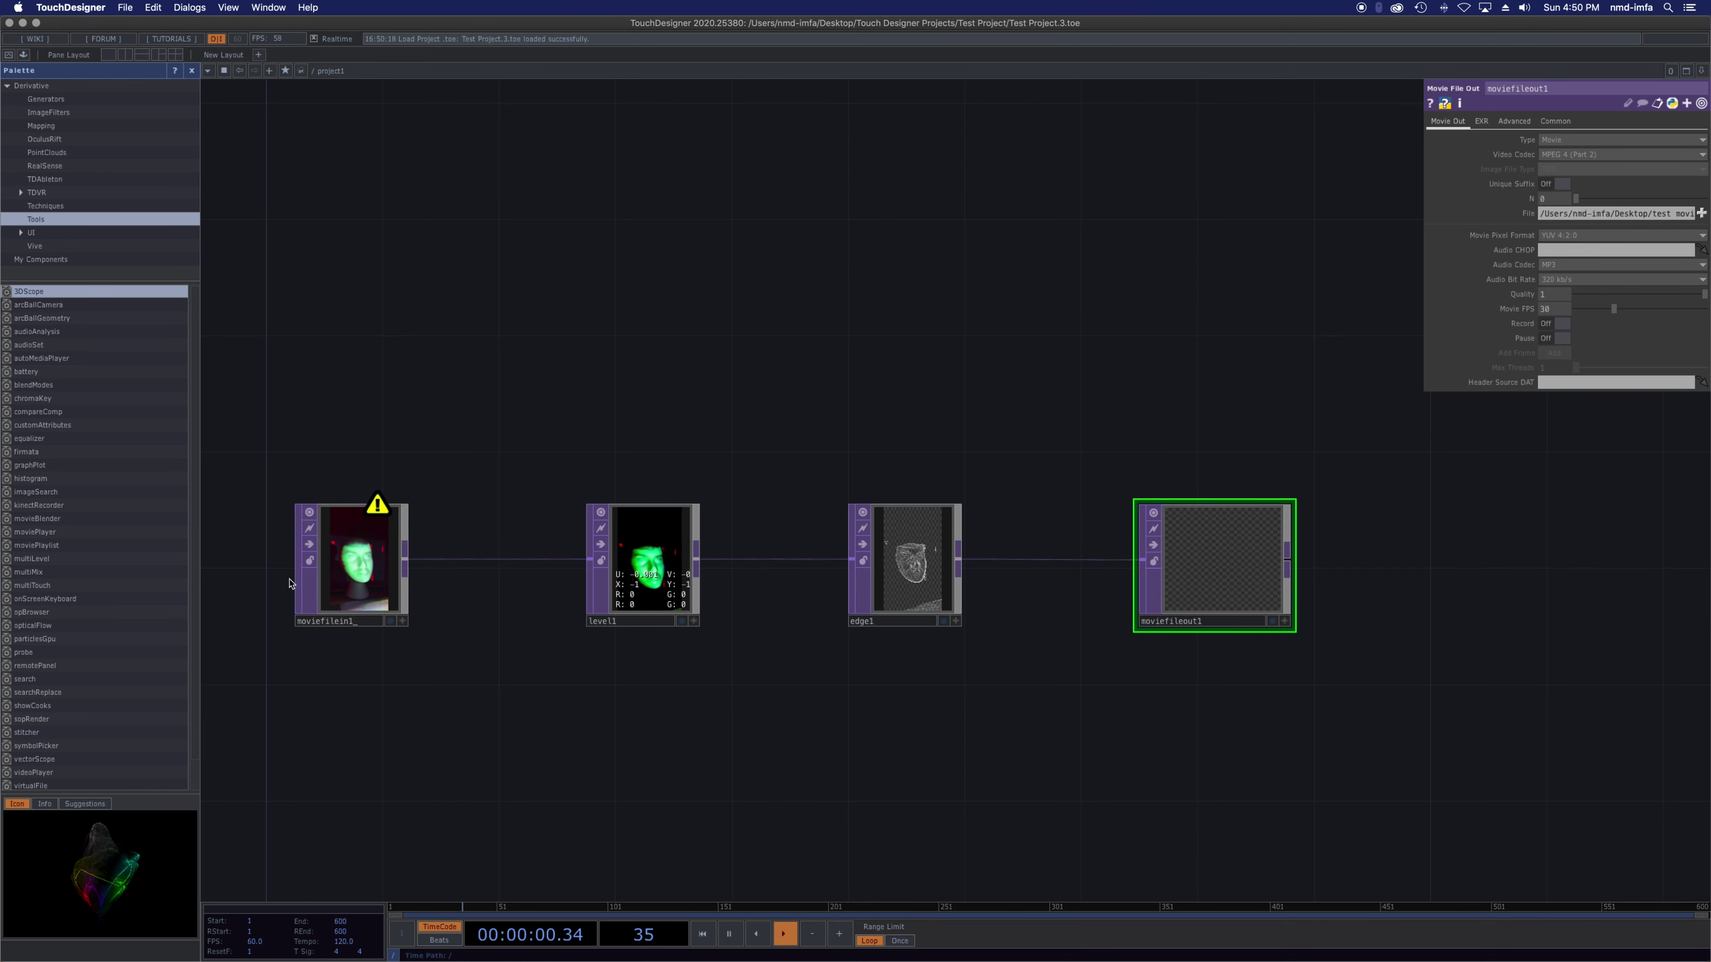
{"action": "left_click", "coordinate": [322, 588]}
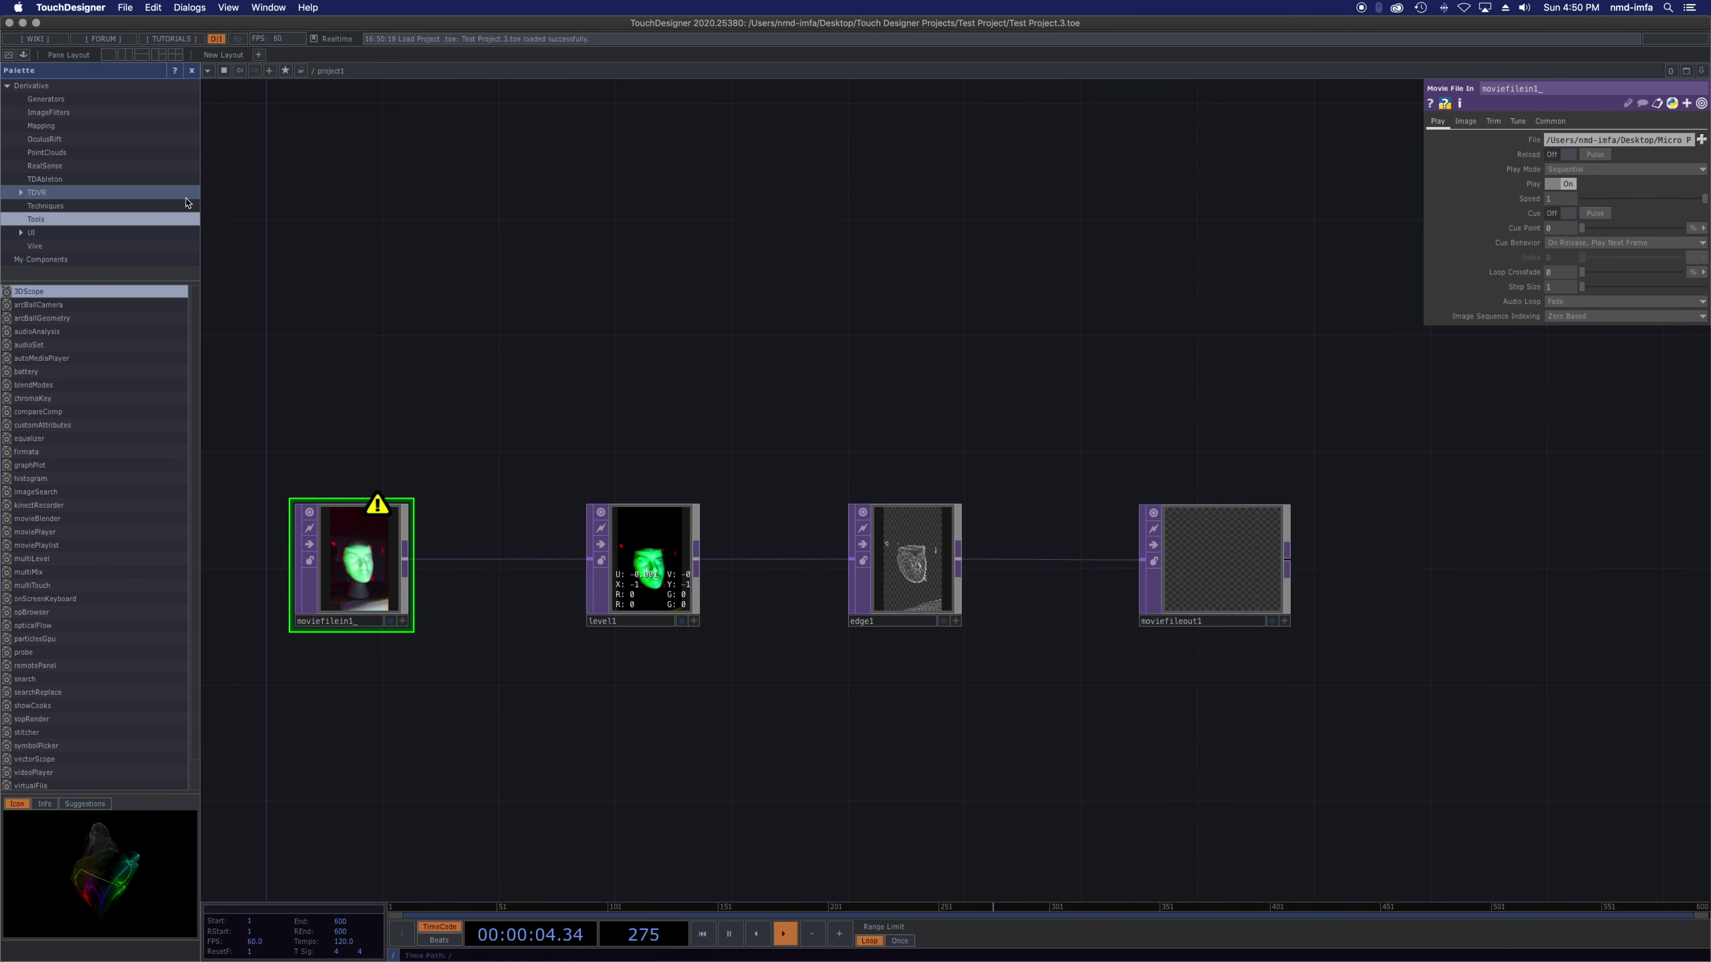
- Find the Movie File In TOP by name and place it in the empty network area above the existing moviefilein1_ operator
{"action": "key", "text": "Tab"}
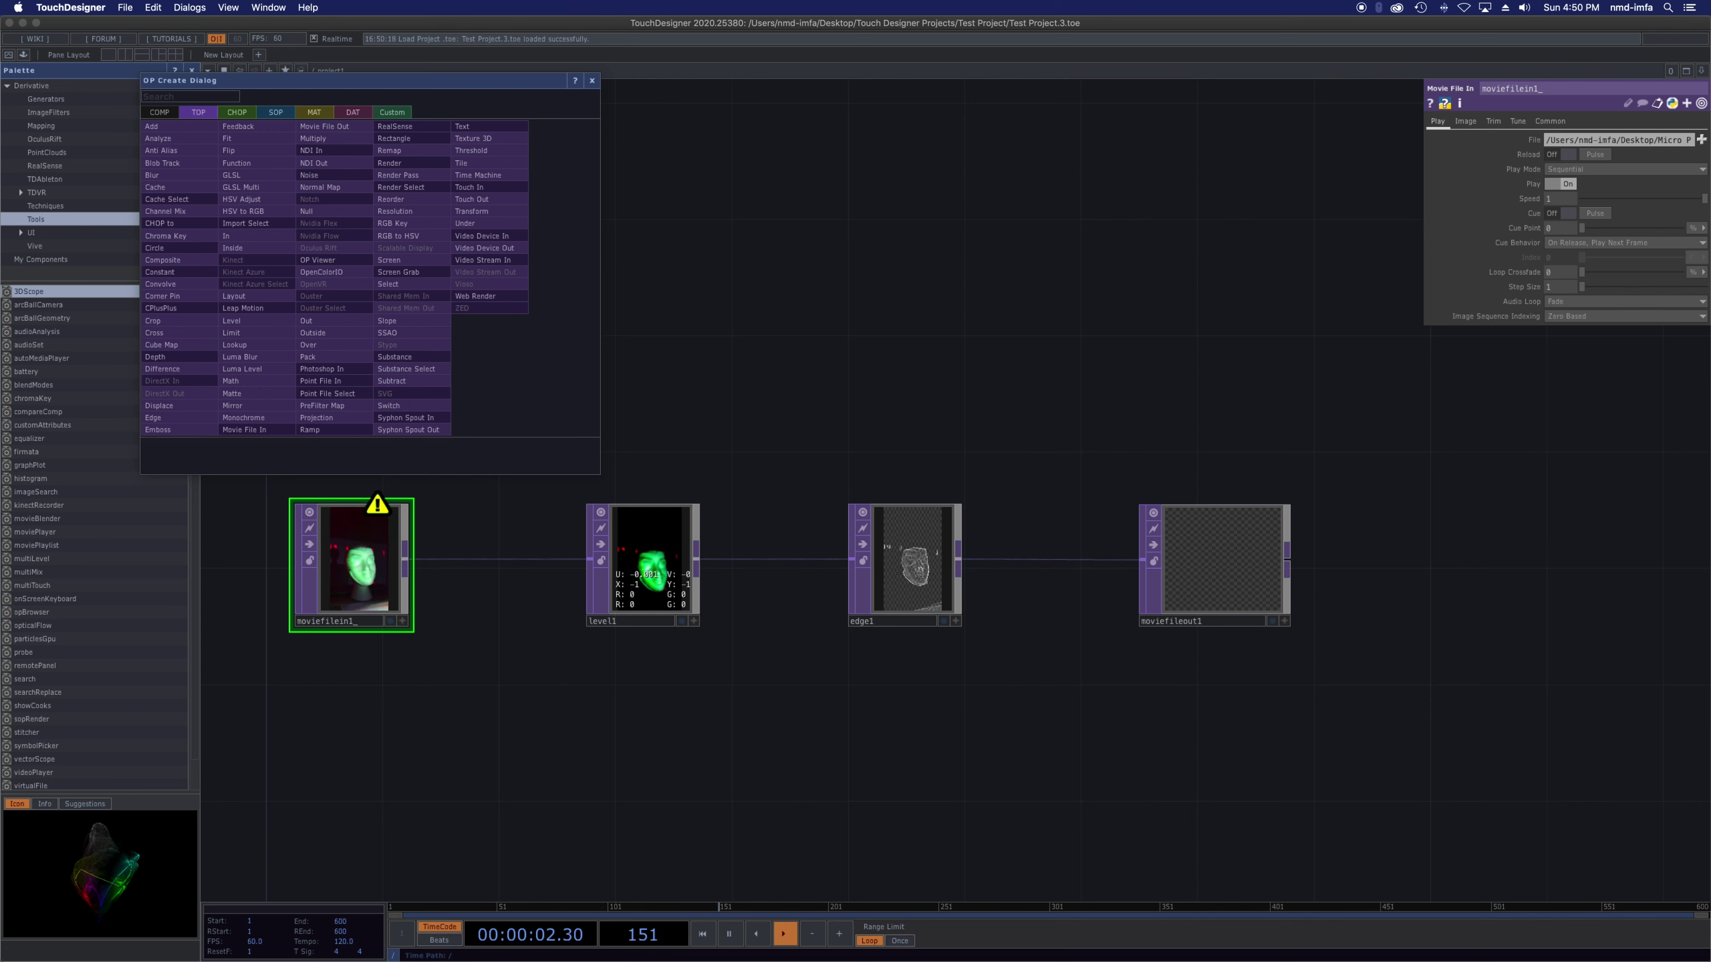
{"action": "key", "text": "super+Tab"}
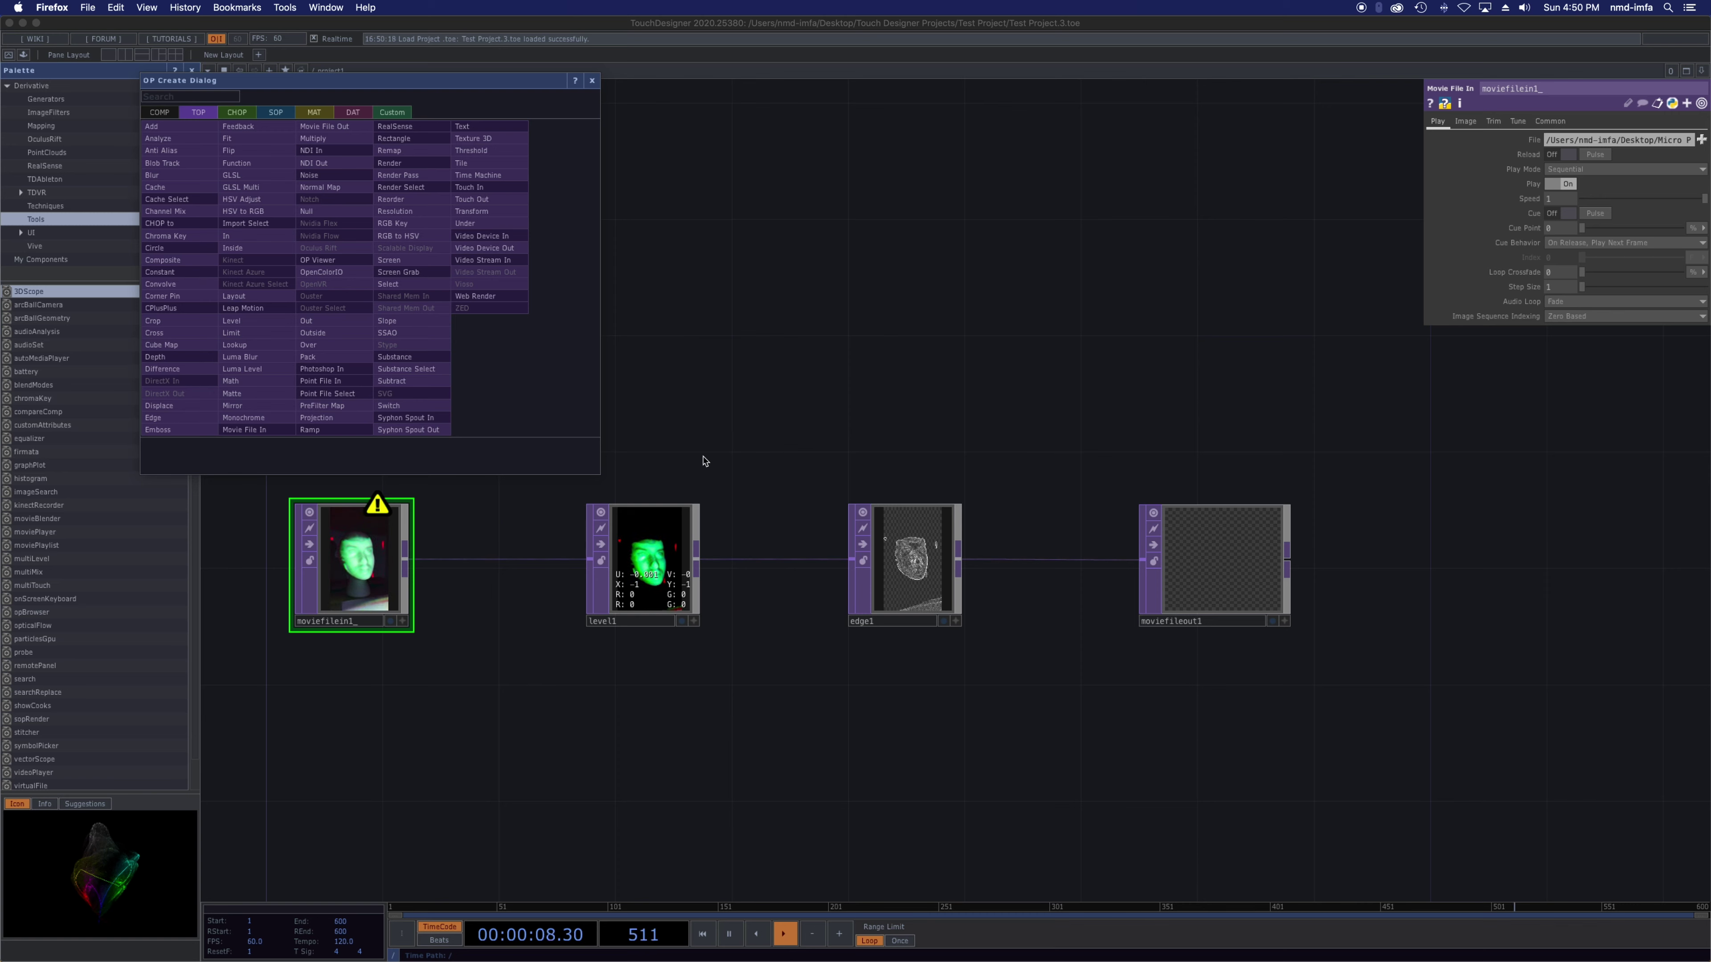
{"action": "left_click_drag", "start_coordinate": [392, 84], "coordinate": [359, 77]}
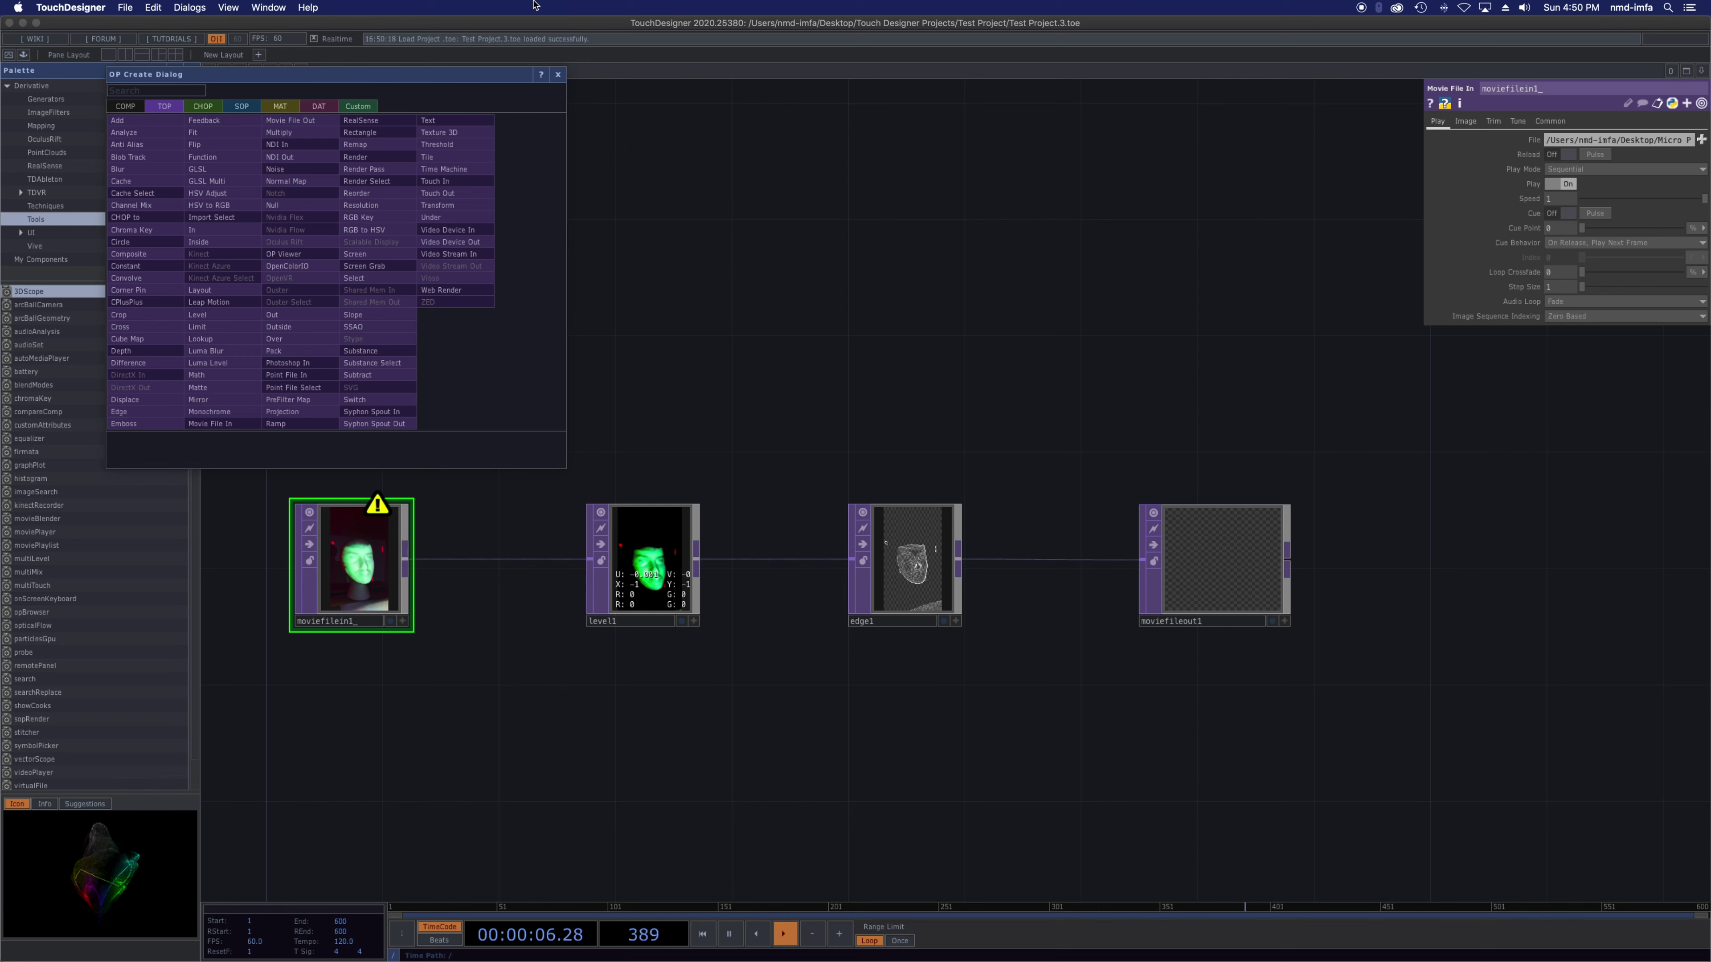
{"action": "type", "text": "m"}
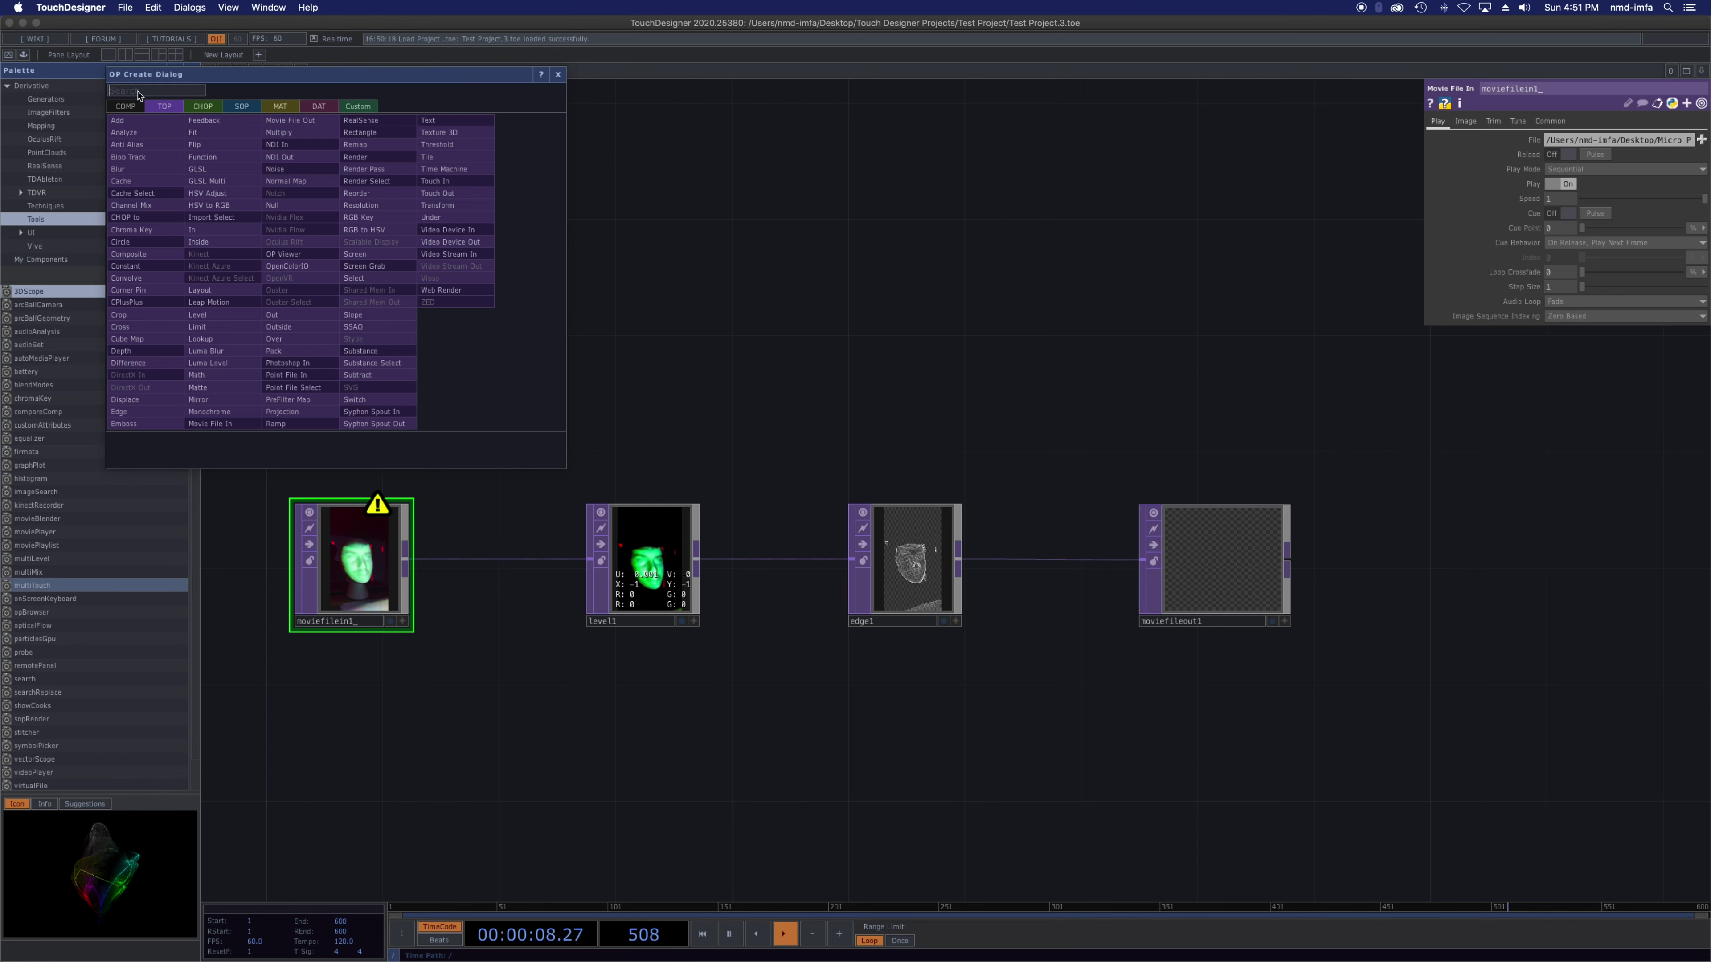
{"action": "type", "text": "ovie file in"}
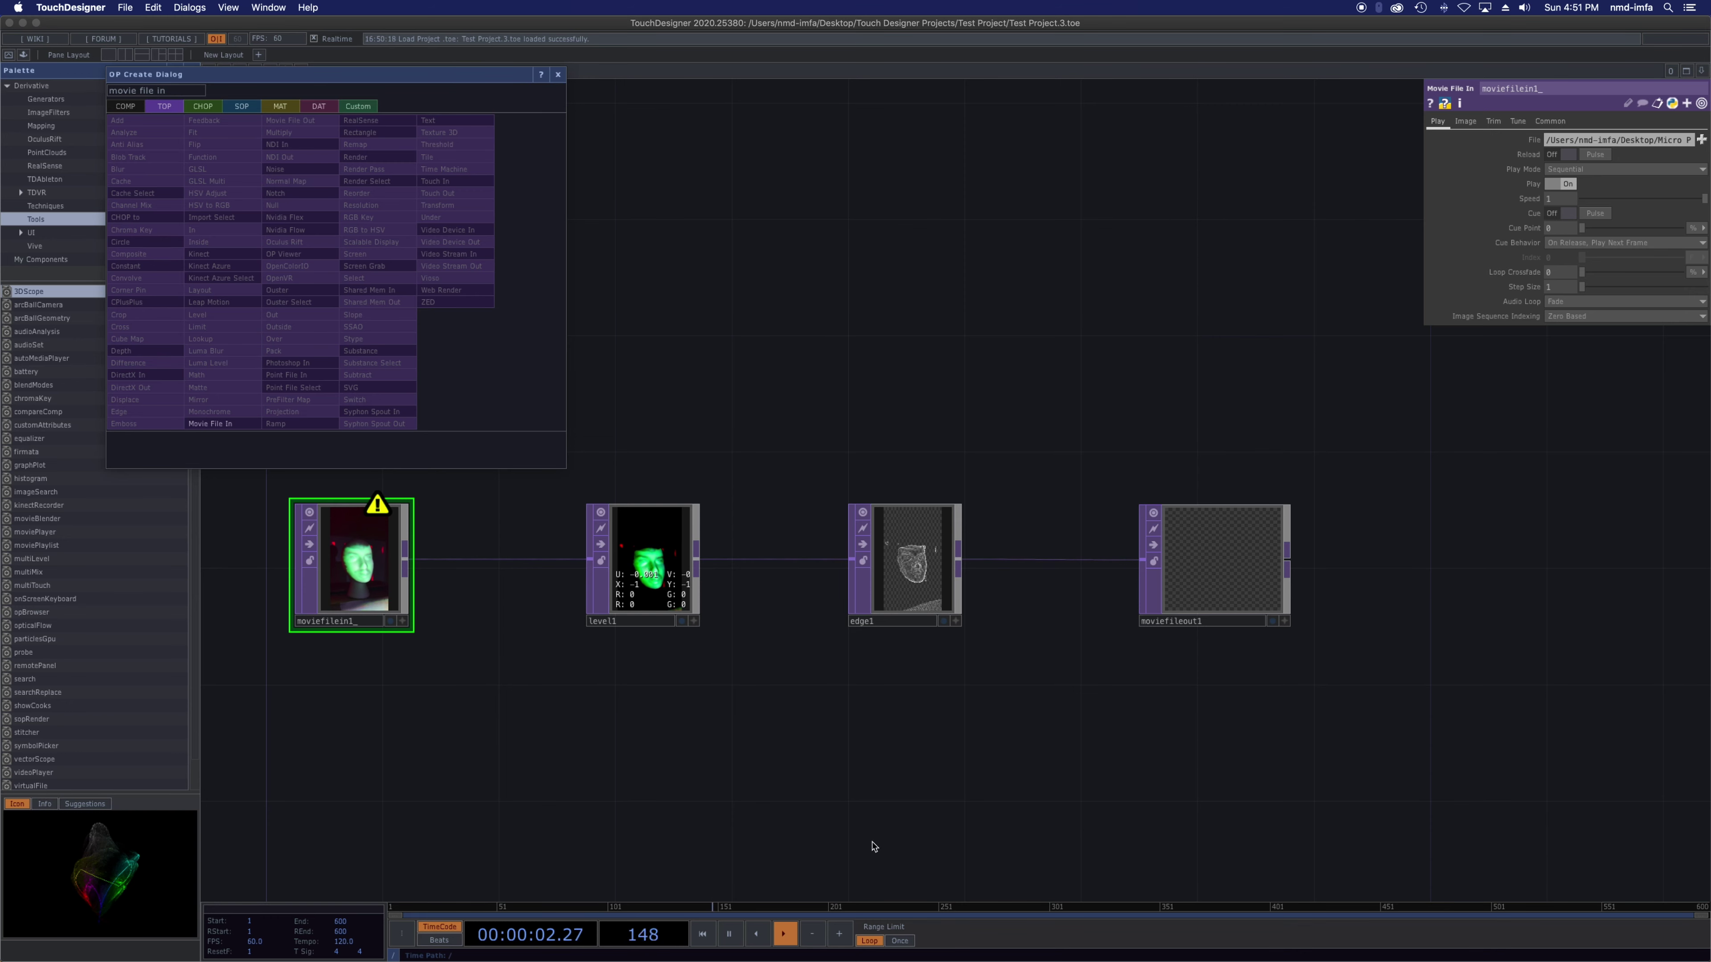
{"action": "left_click", "coordinate": [222, 424]}
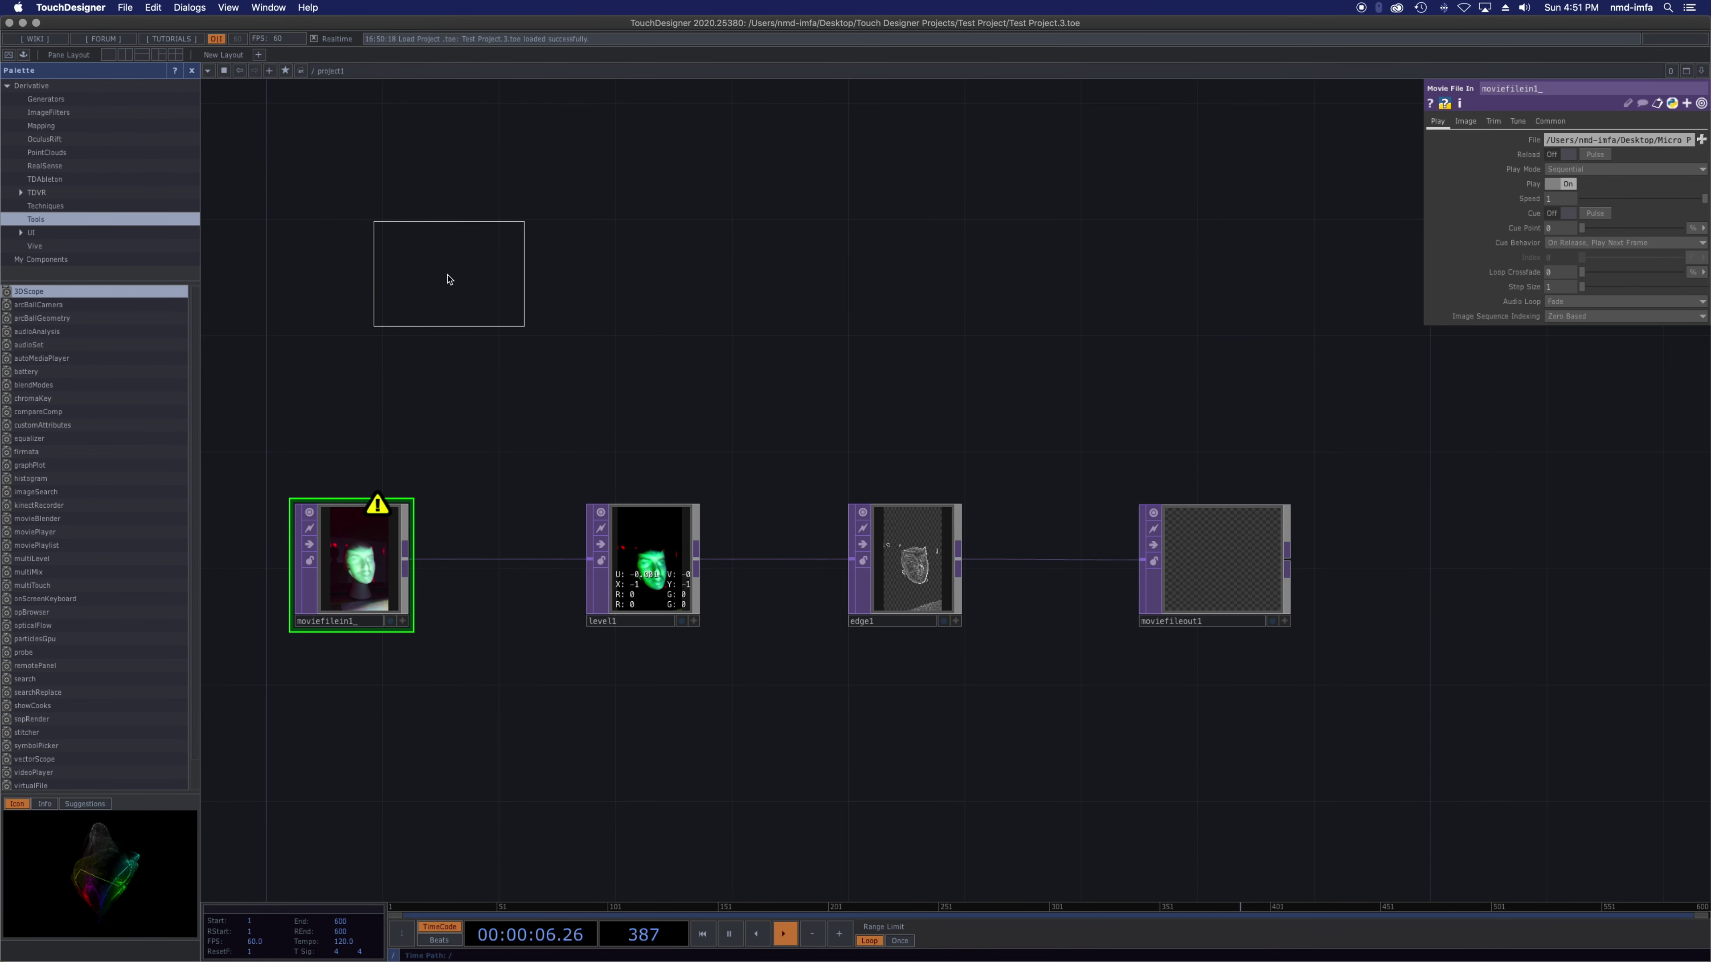
{"action": "left_click", "coordinate": [385, 265]}
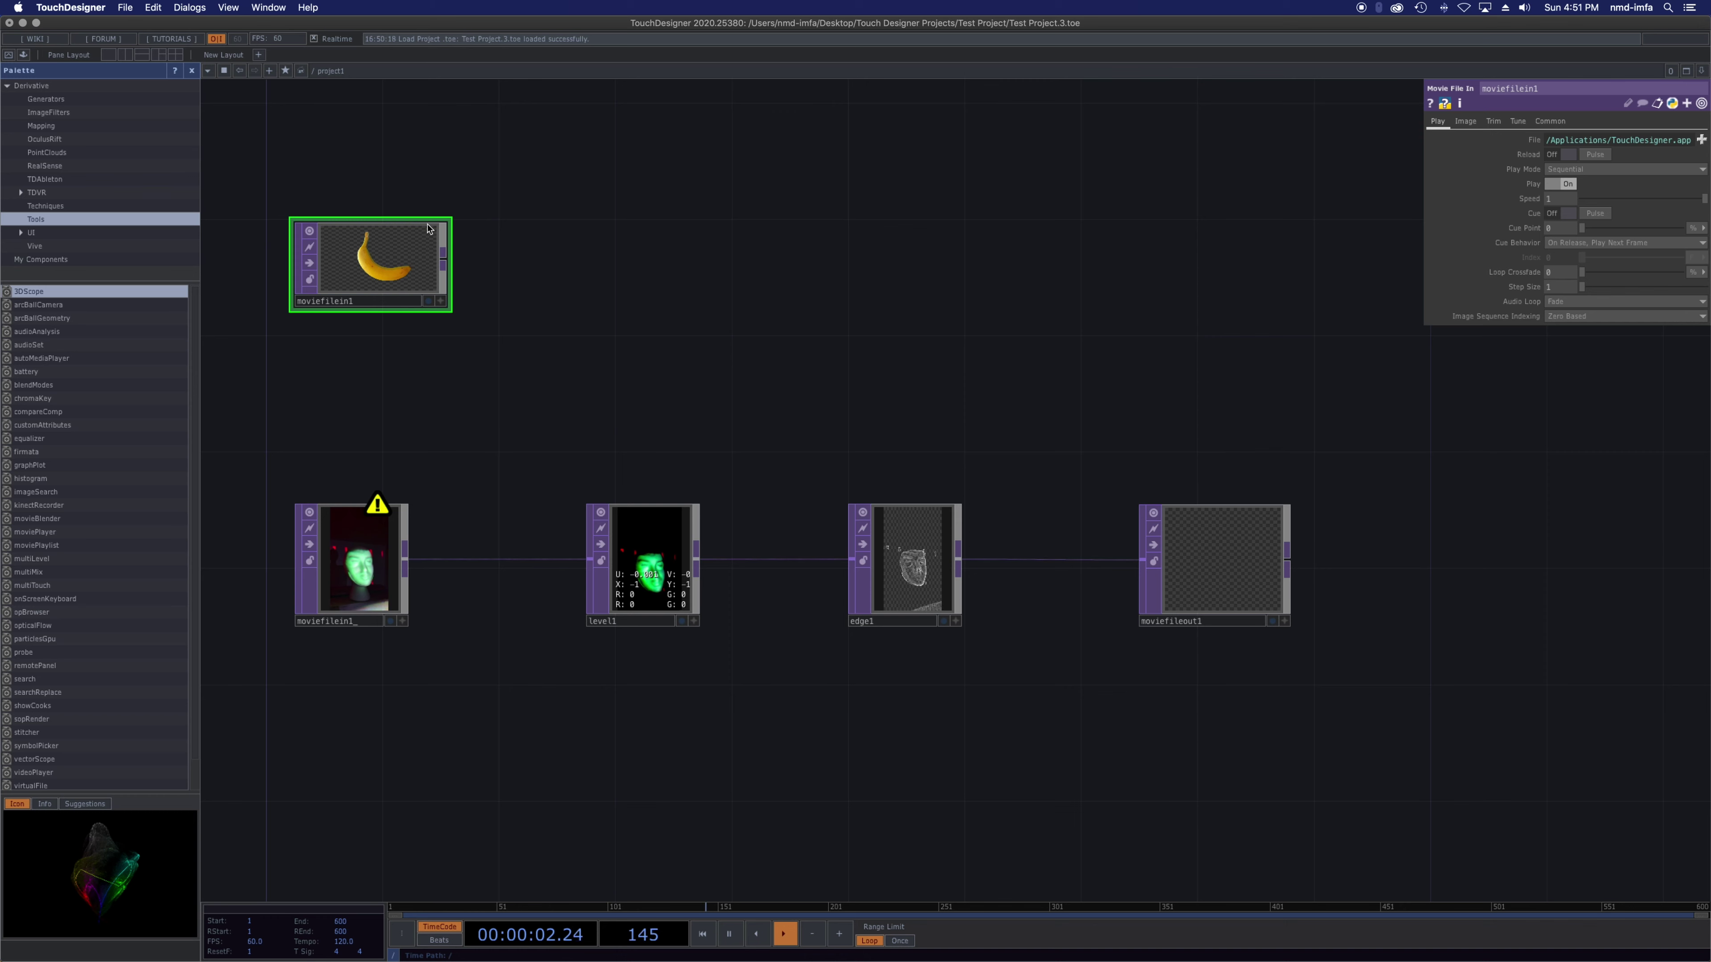
- Place a Level TOP and an Edge TOP in a row after the new moviefilein1 operator
{"action": "key", "text": "Tab"}
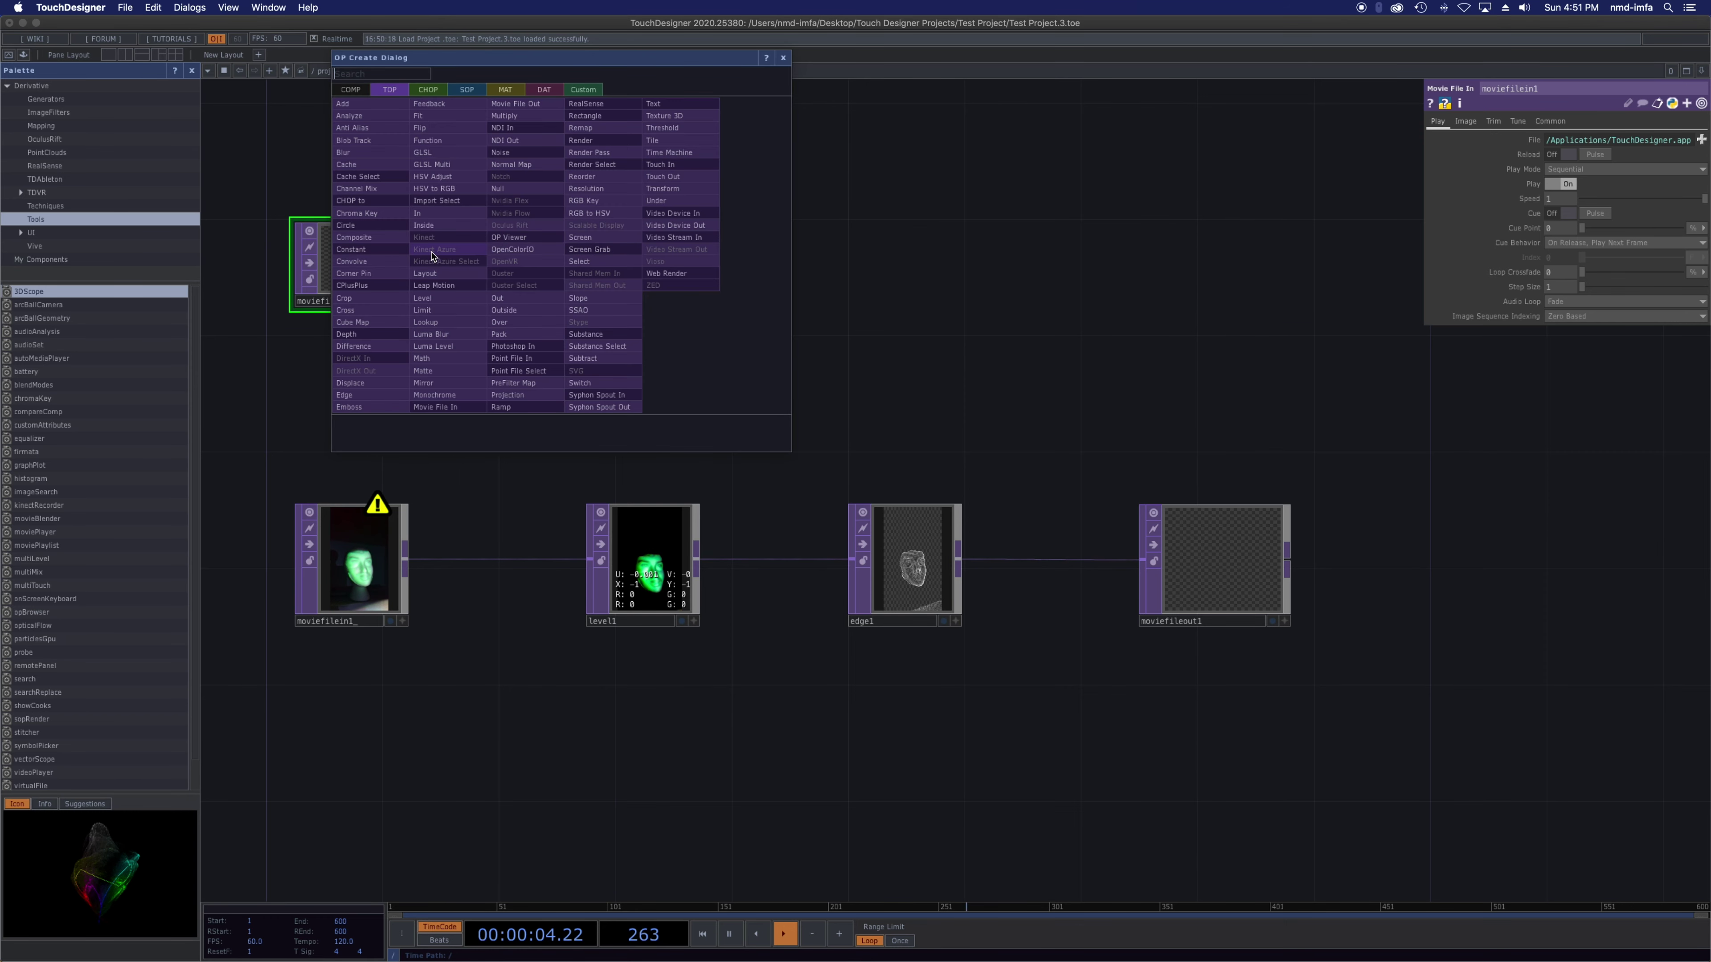
{"action": "left_click", "coordinate": [450, 298]}
{"action": "left_click", "coordinate": [613, 273]}
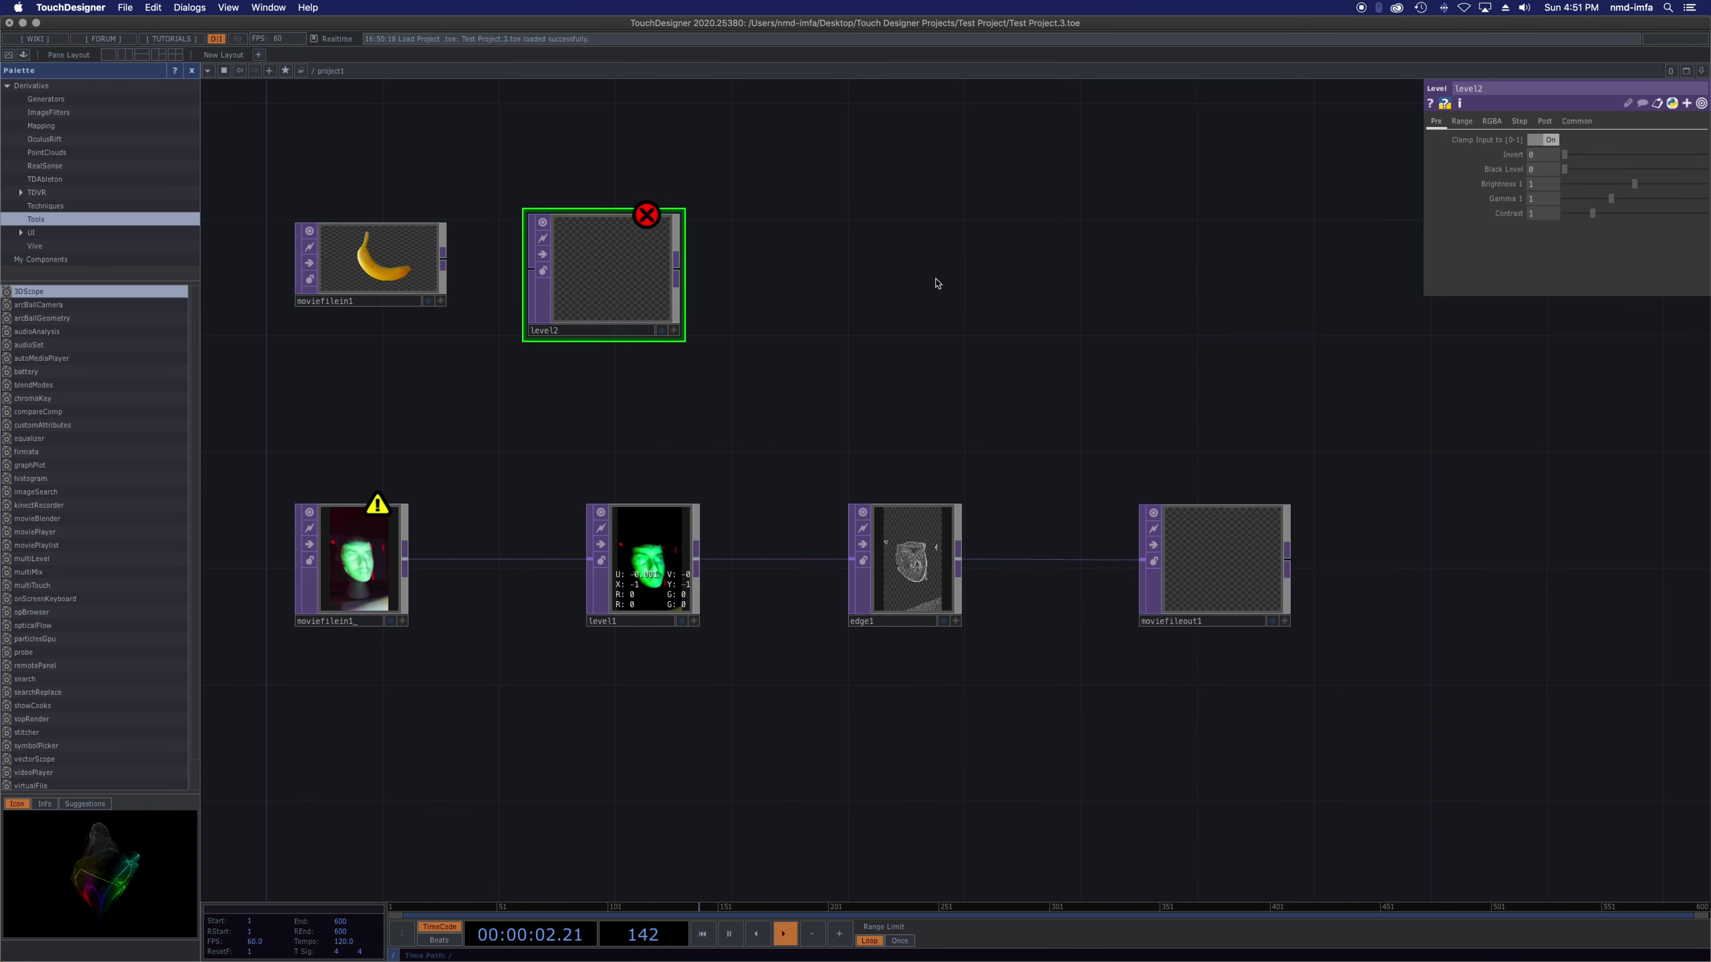
{"action": "key", "text": "Tab"}
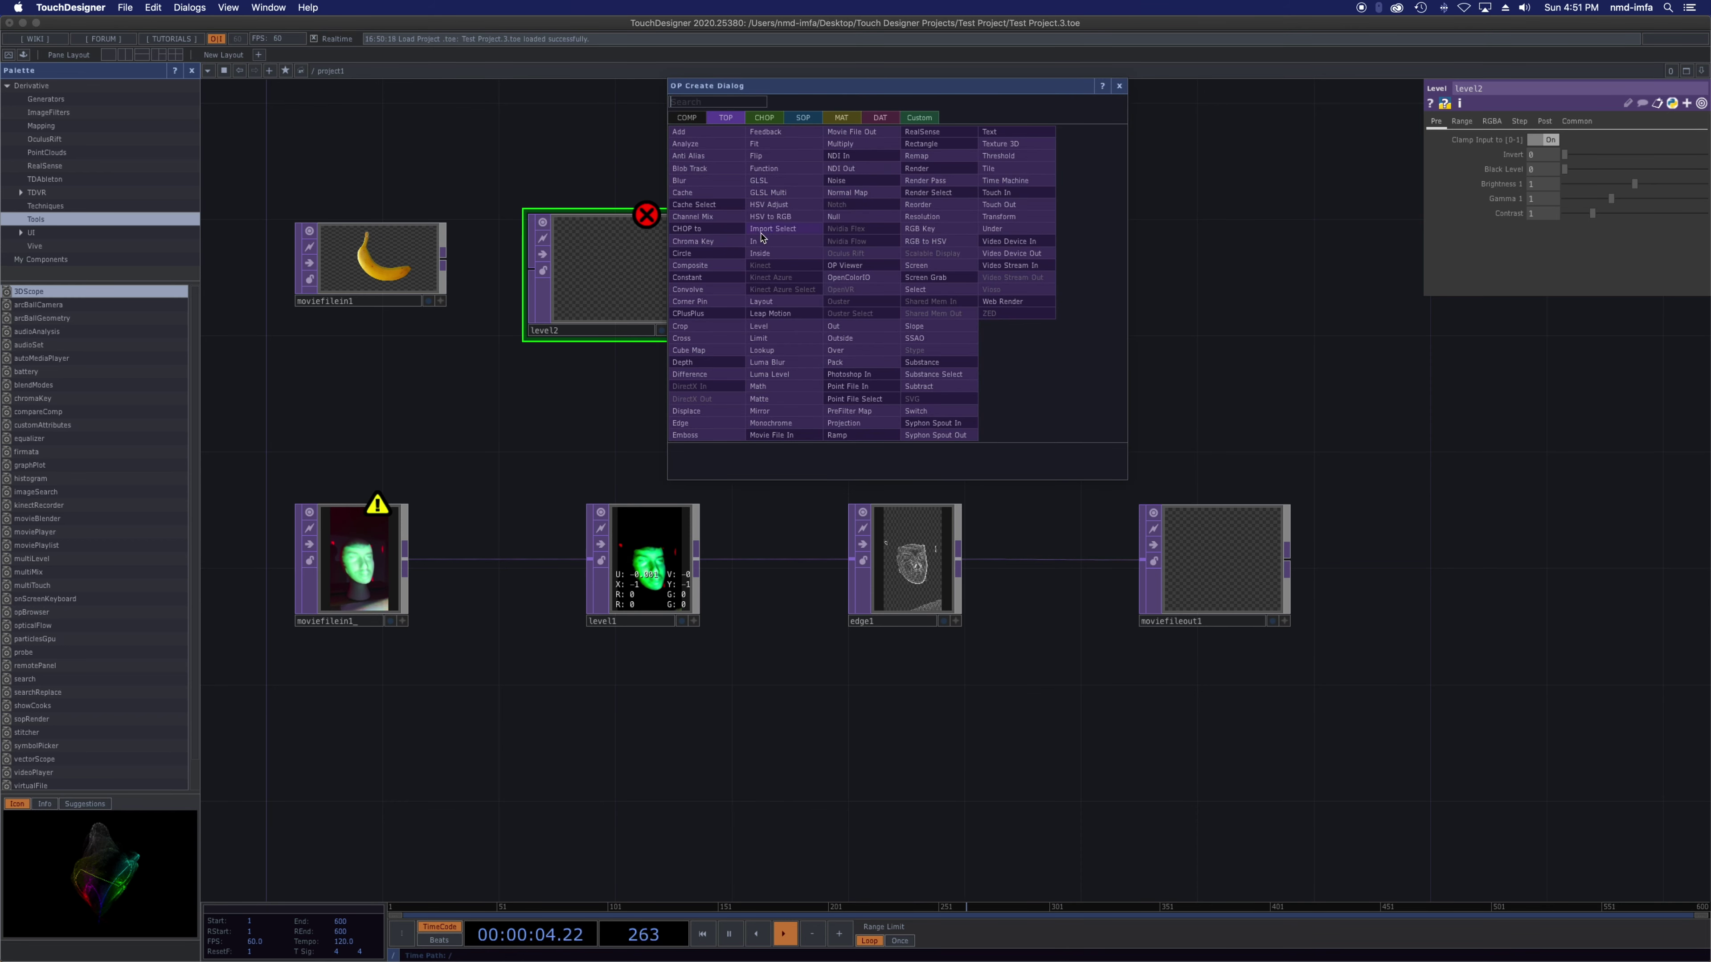
{"action": "left_click", "coordinate": [701, 423]}
{"action": "left_click", "coordinate": [864, 283]}
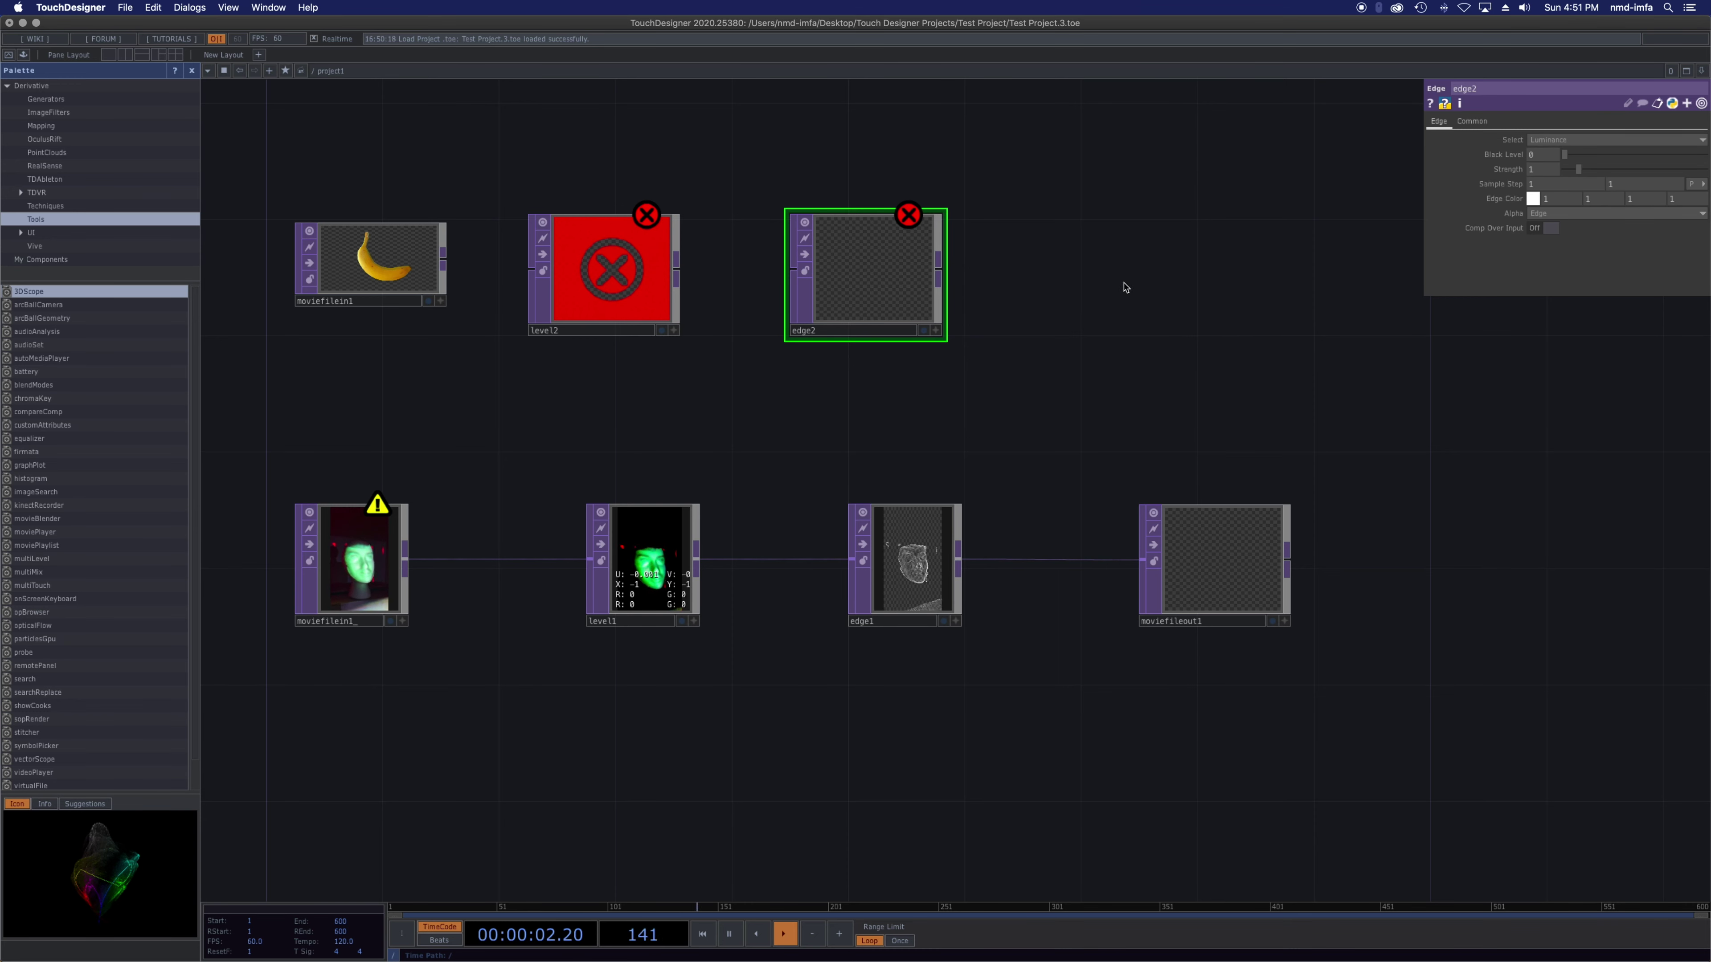
- Place a Movie File Out TOP after edge2 at the end of the upper row of operators
{"action": "key", "text": "Tab"}
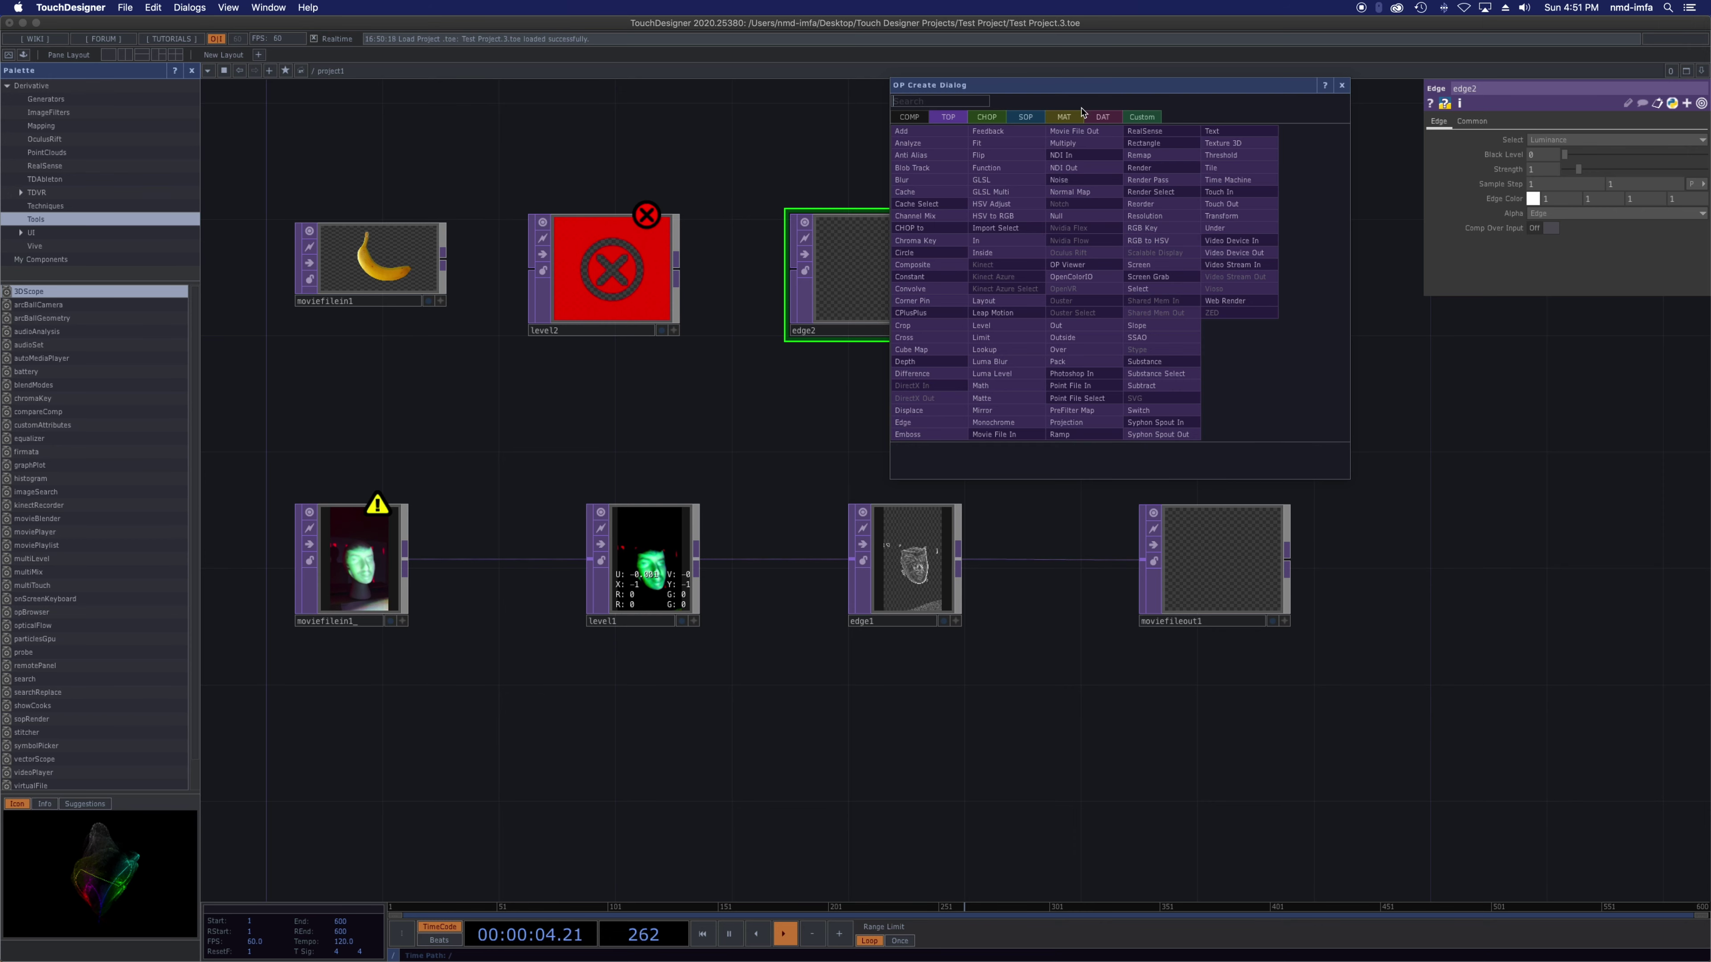
{"action": "left_click", "coordinate": [1080, 131]}
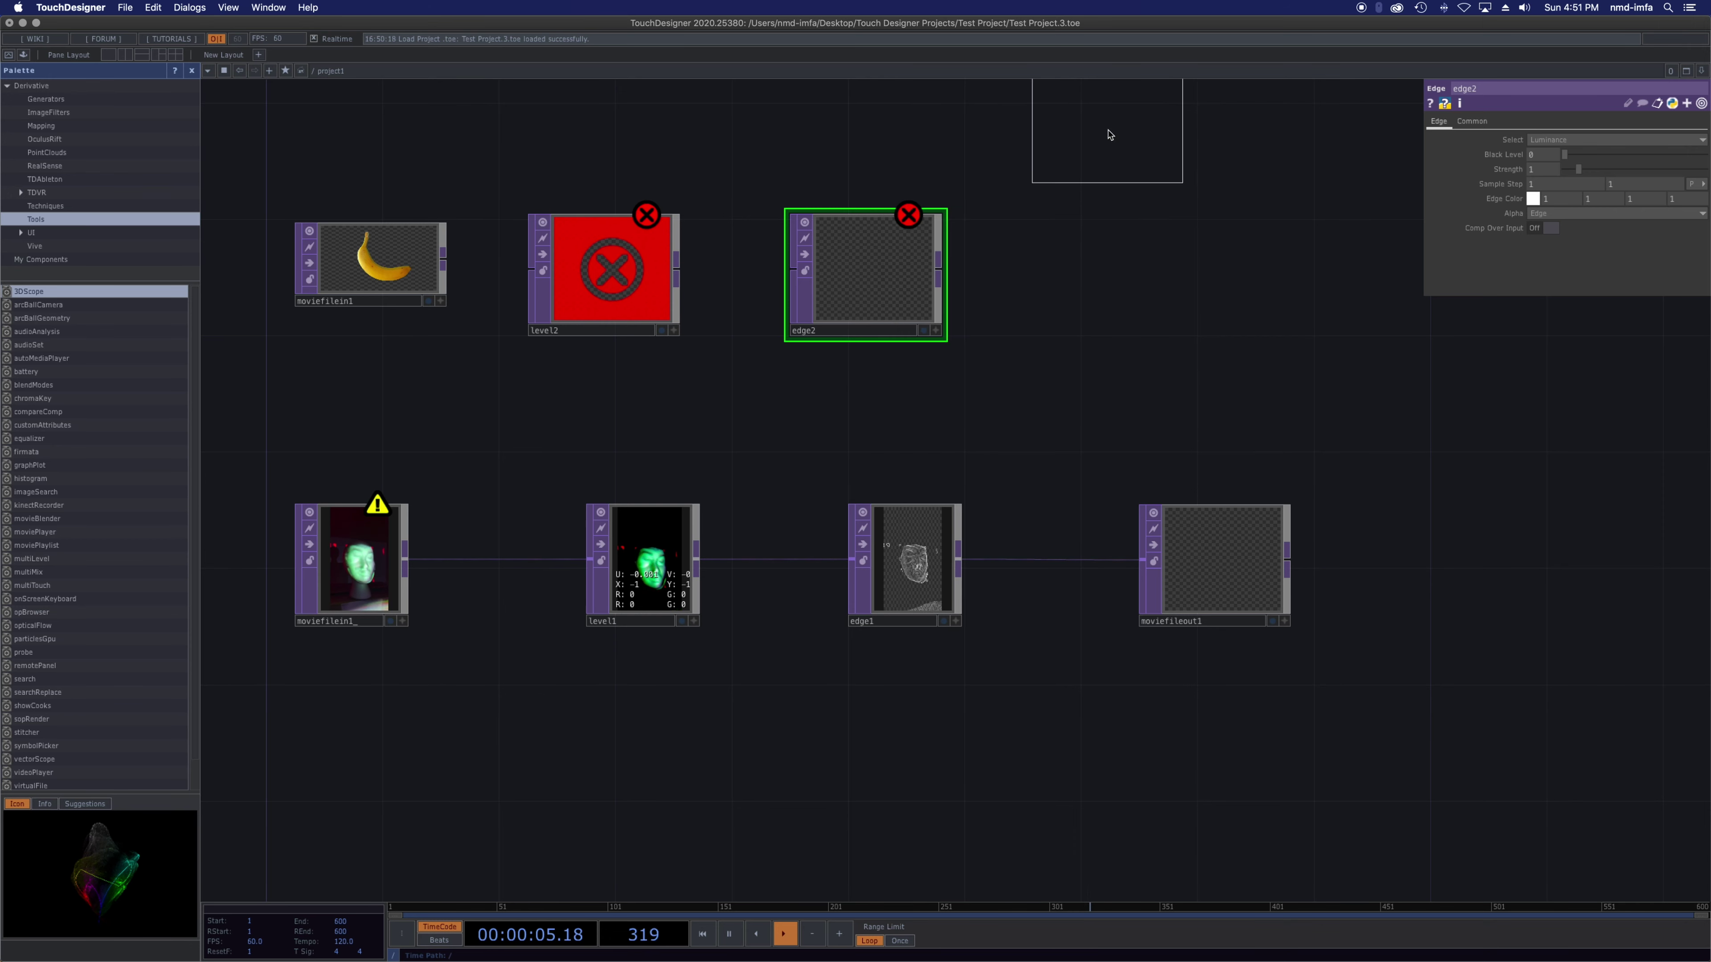
{"action": "left_click", "coordinate": [1135, 273]}
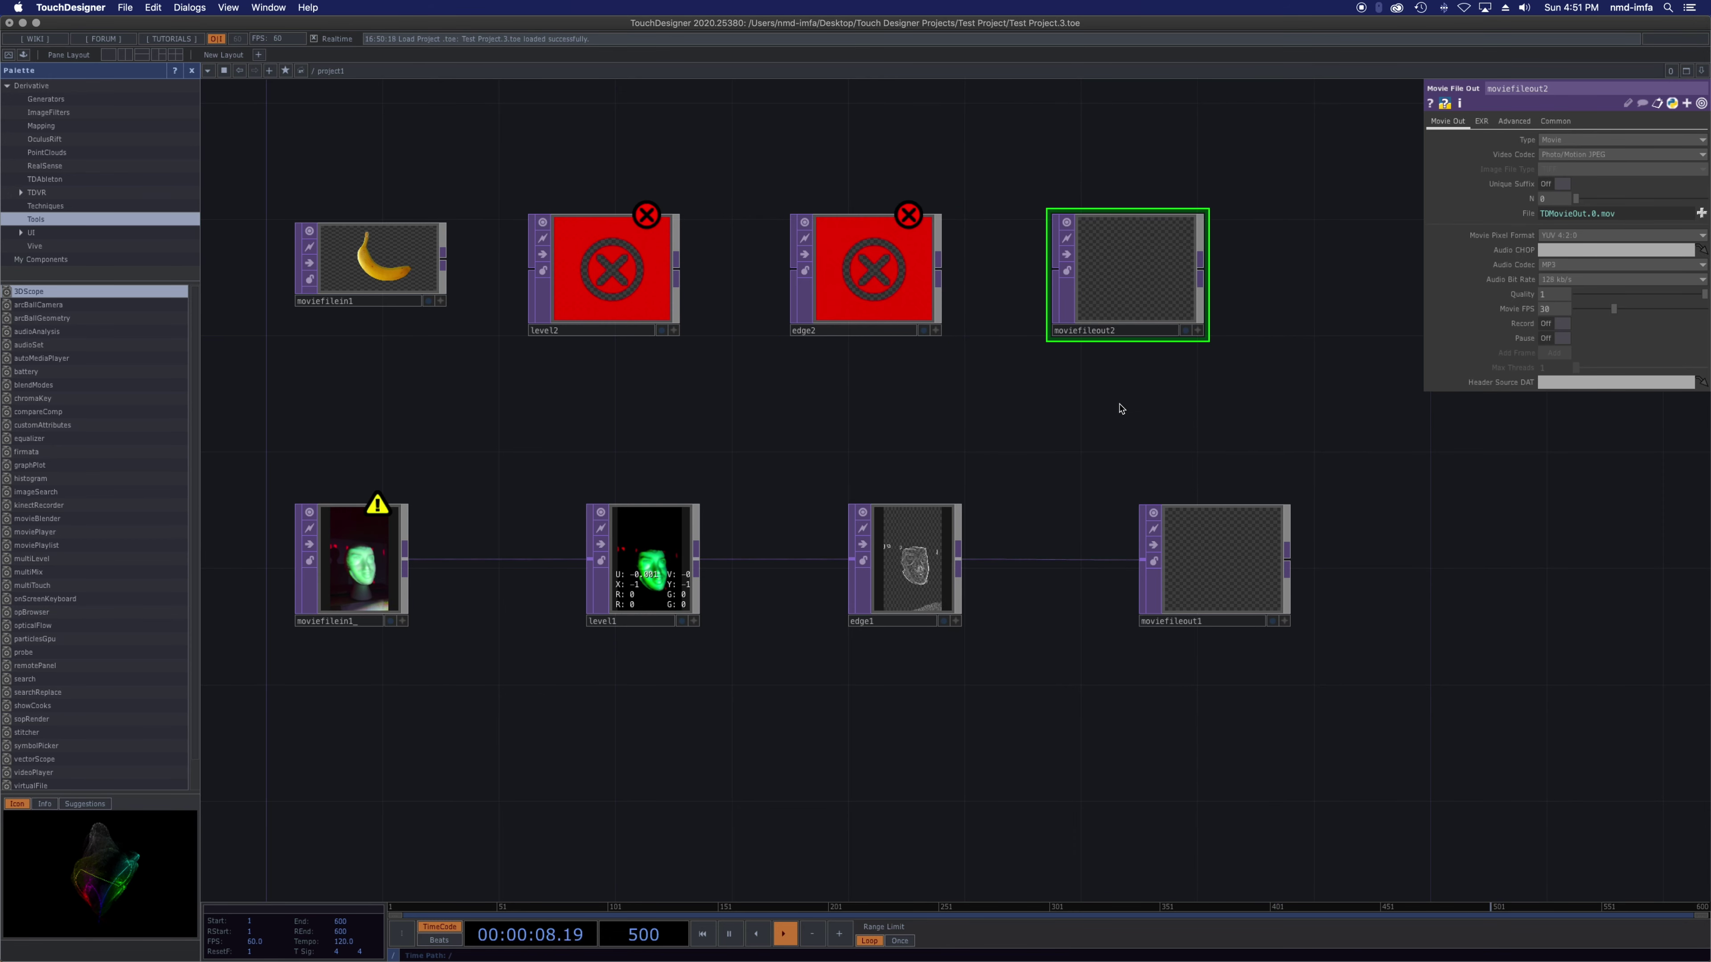
- Delete the old lower chain of moviefilein1_, level1, edge1 and moviefileout1
{"action": "left_click_drag", "start_coordinate": [259, 485], "coordinate": [364, 488]}
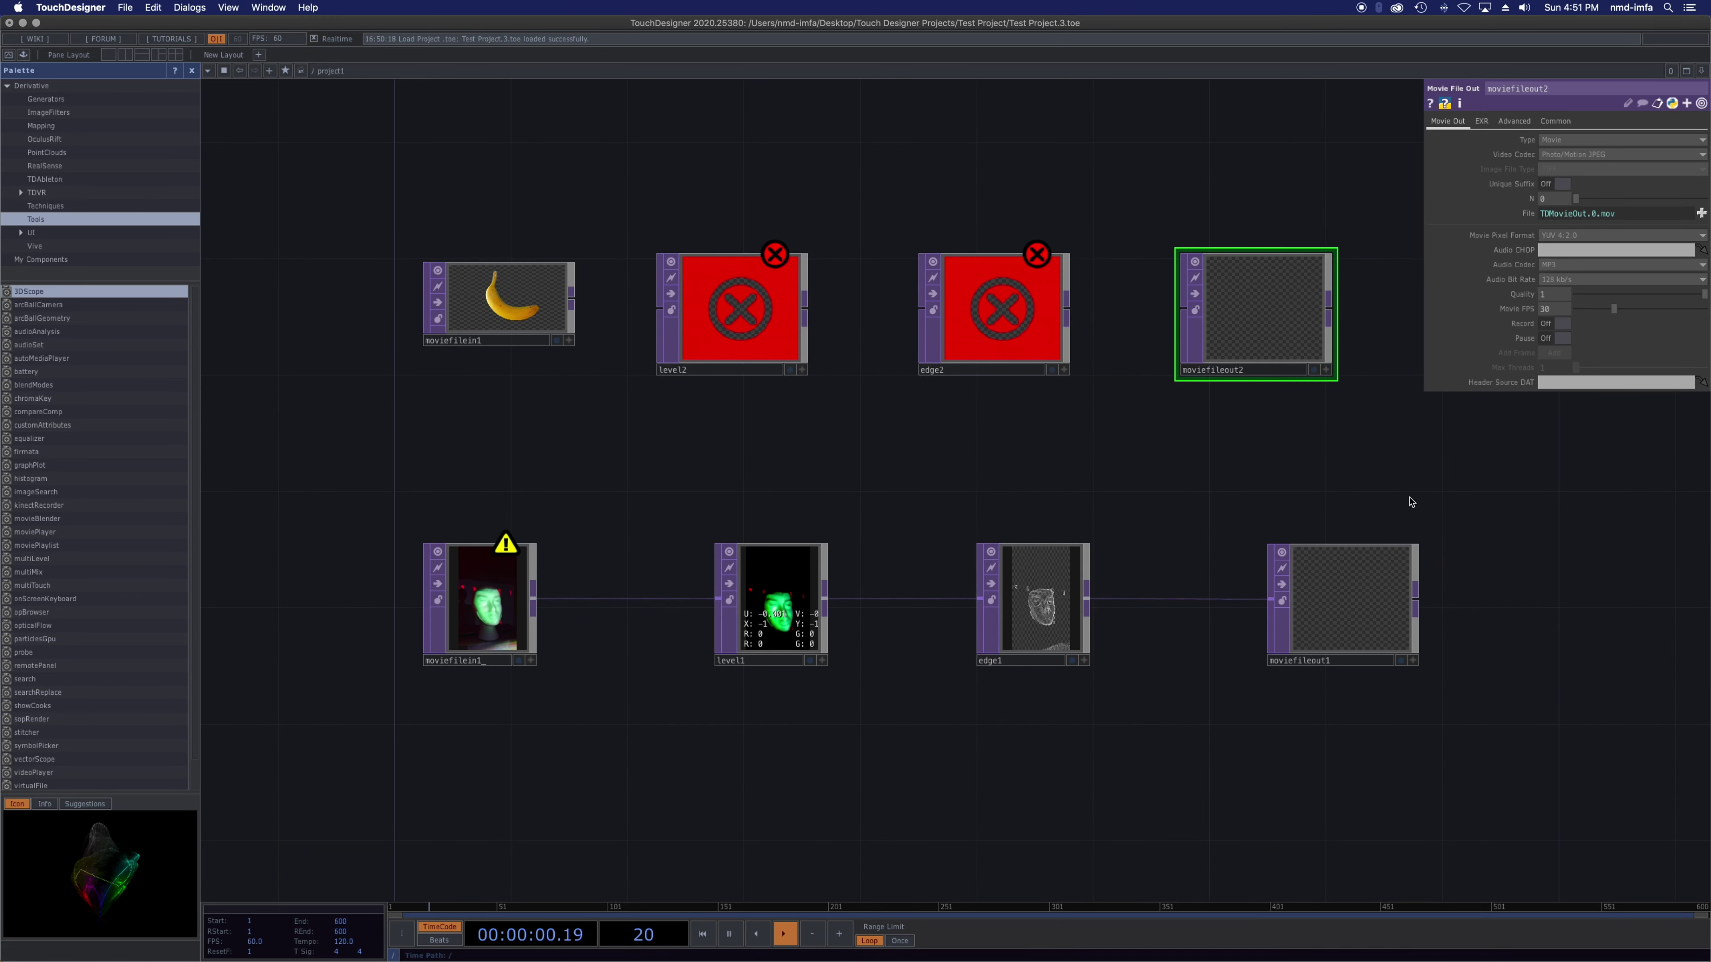
{"action": "right_click_drag", "start_coordinate": [1410, 496], "coordinate": [399, 726]}
{"action": "key", "text": "Delete"}
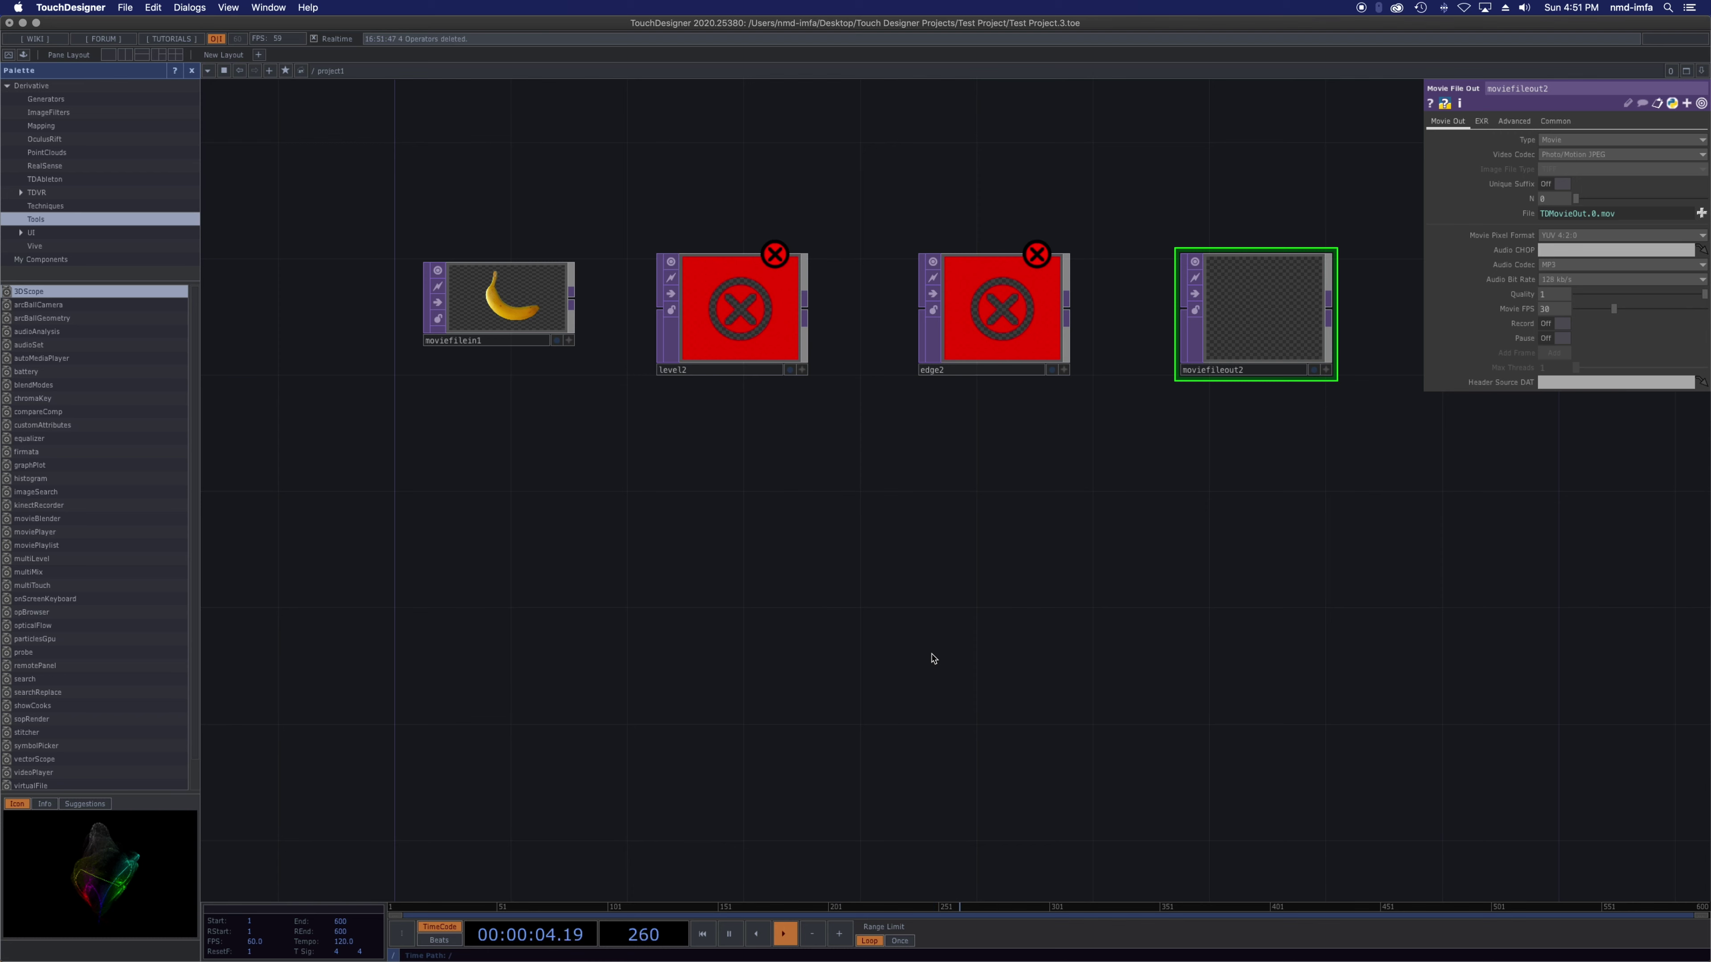
- Connect the output of moviefilein1 to the input of level2 and display level2's parameters
{"action": "left_click", "coordinate": [542, 308]}
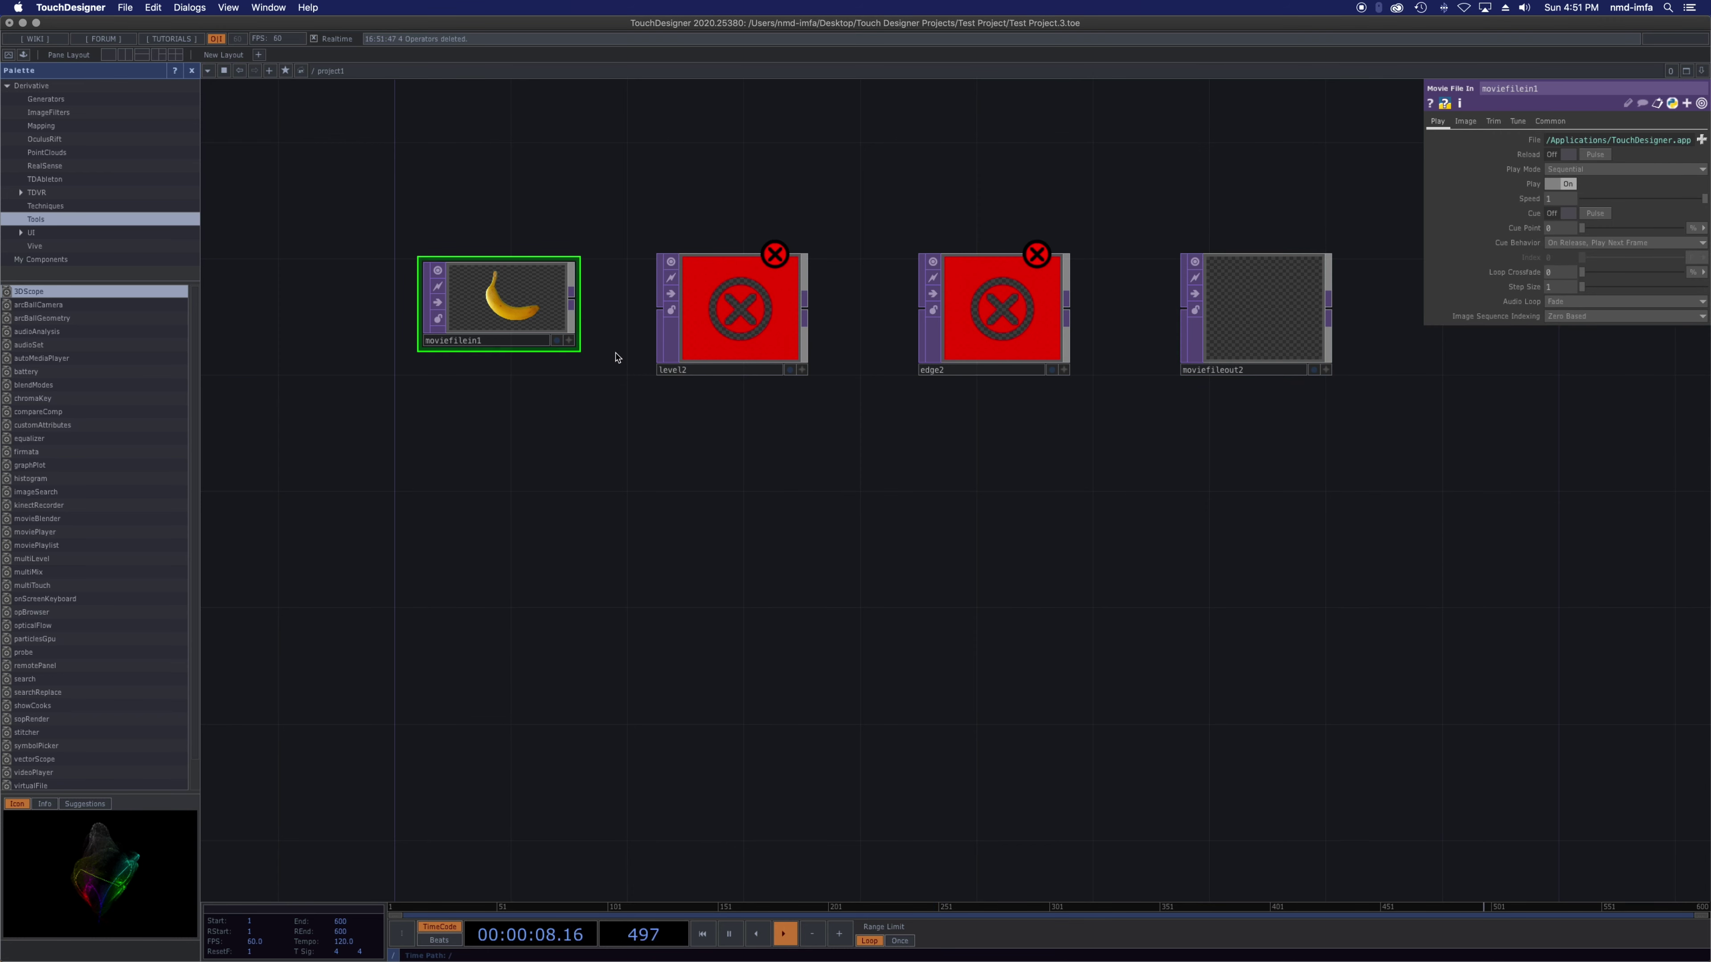
{"action": "left_click_drag", "start_coordinate": [577, 304], "coordinate": [663, 314]}
{"action": "left_click", "coordinate": [734, 326]}
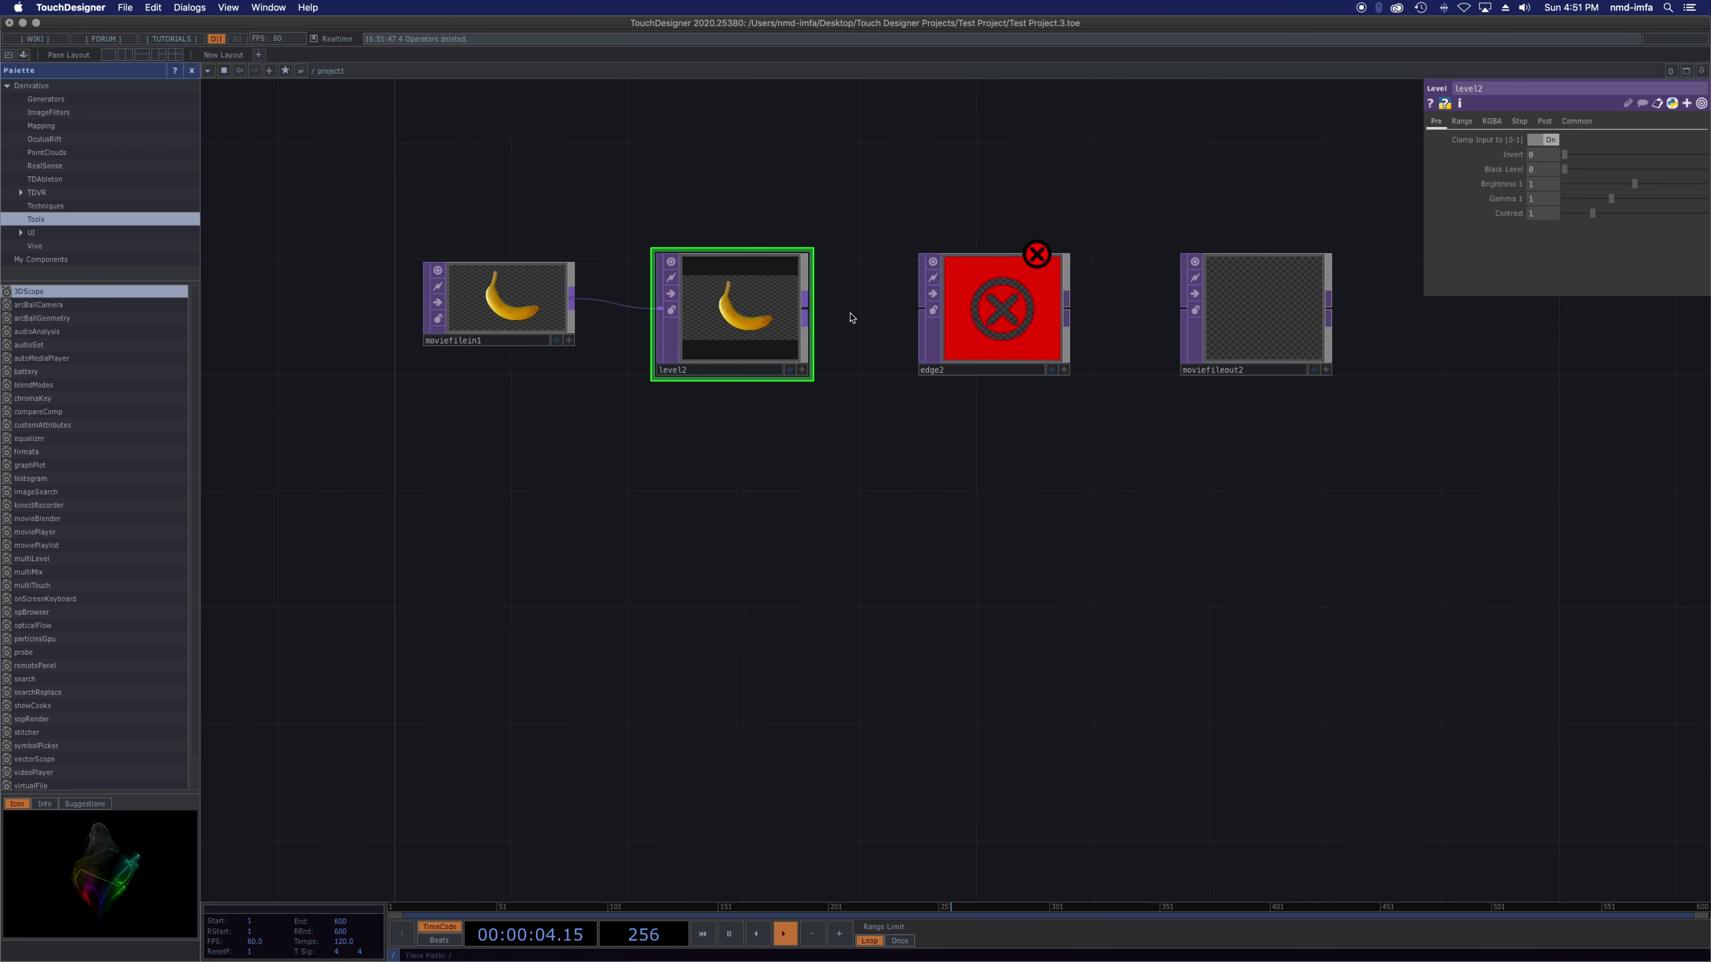
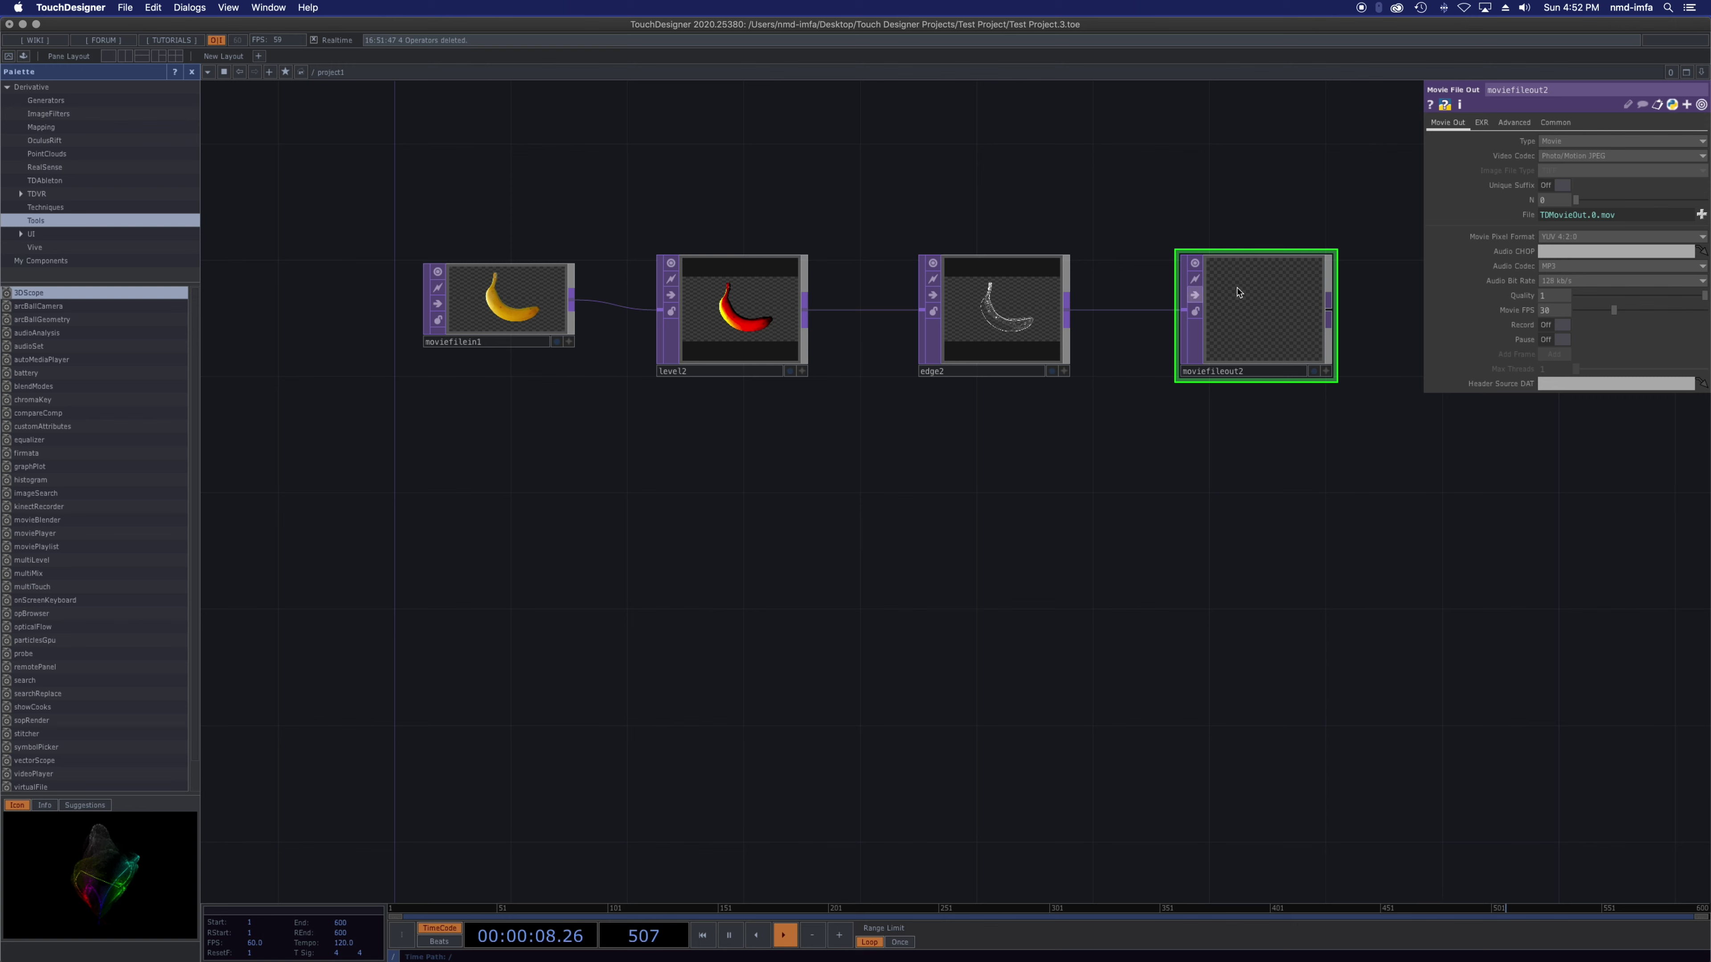
- Start choosing a new source file for moviefilein1 and go to the Desktop folder
{"action": "left_click", "coordinate": [483, 318]}
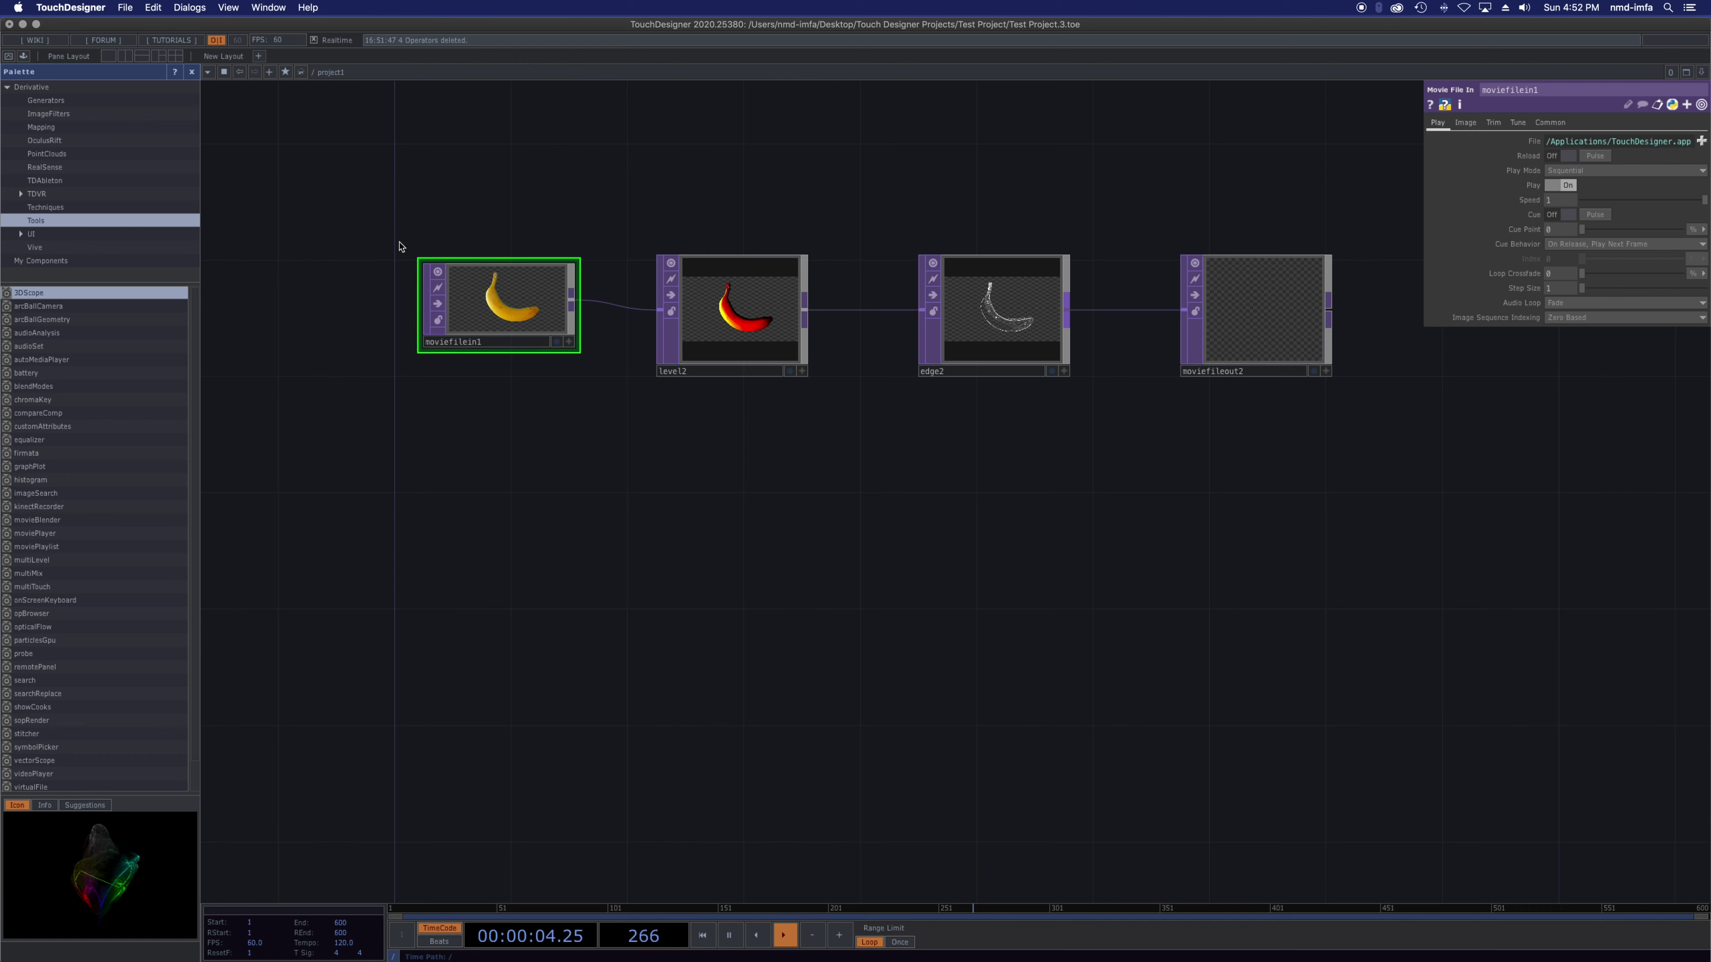
{"action": "left_click", "coordinate": [1700, 143]}
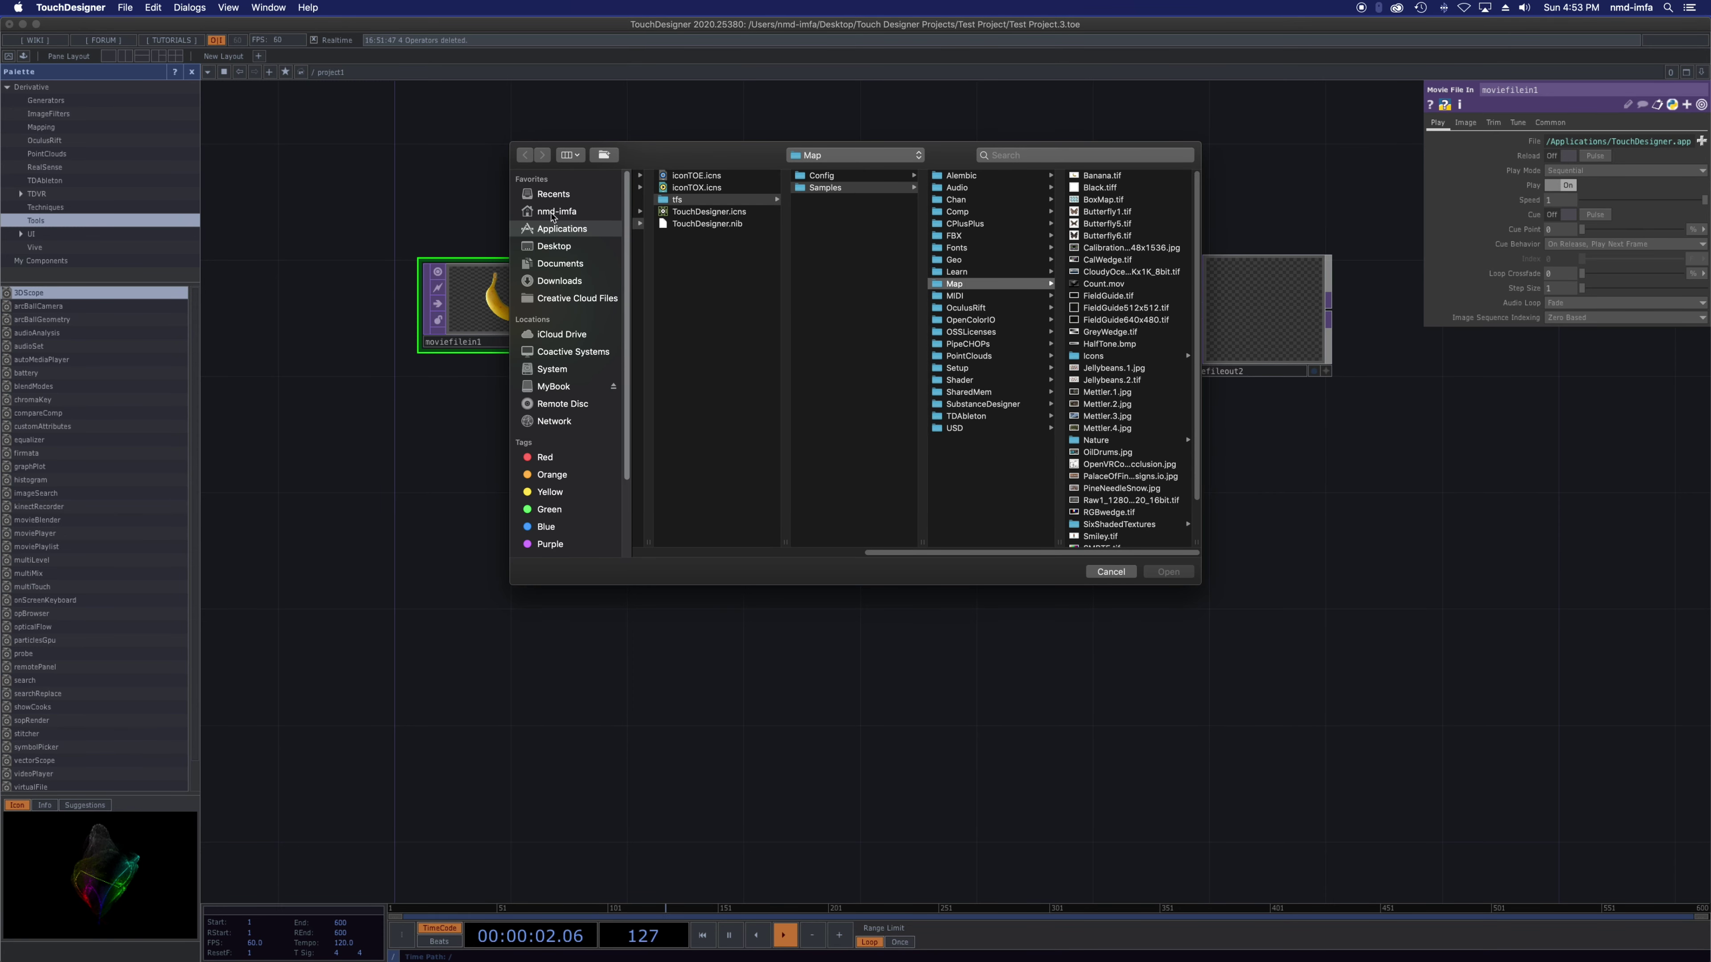
{"action": "left_click_drag", "start_coordinate": [874, 554], "coordinate": [633, 551]}
{"action": "left_click", "coordinate": [565, 248]}
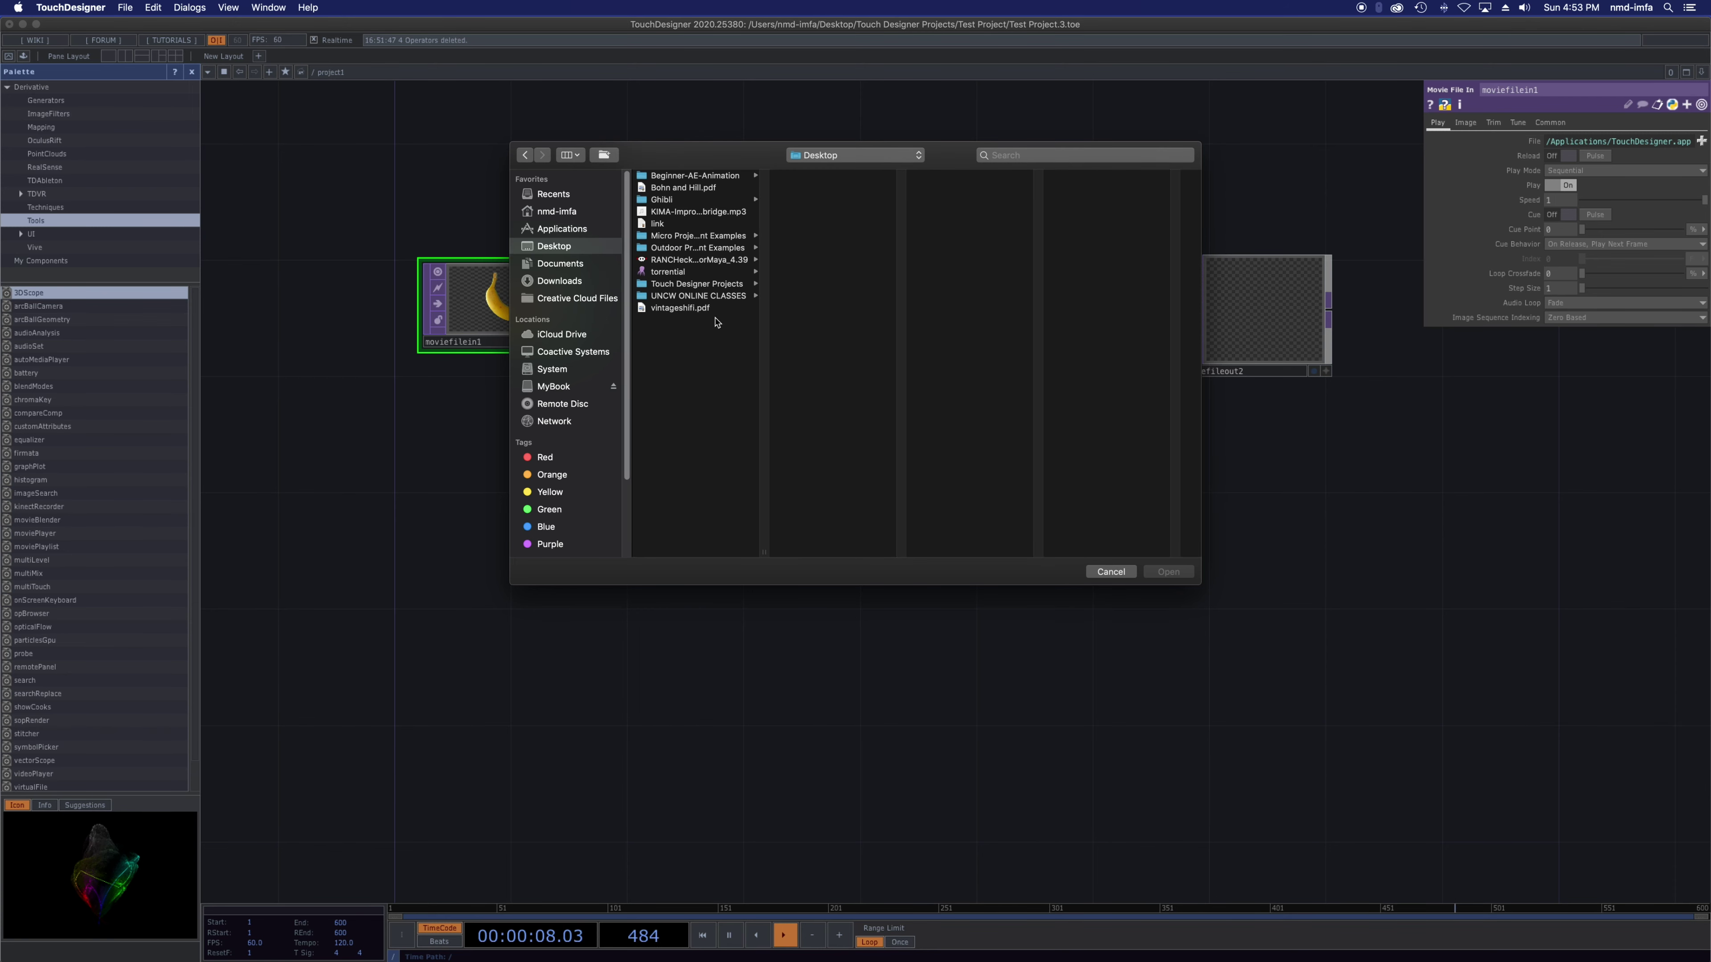
- Look through the UNCW ONLINE CLASSES, Touch Designer Projects and Outdoor Projection example folders for a source video
{"action": "left_click", "coordinate": [722, 297]}
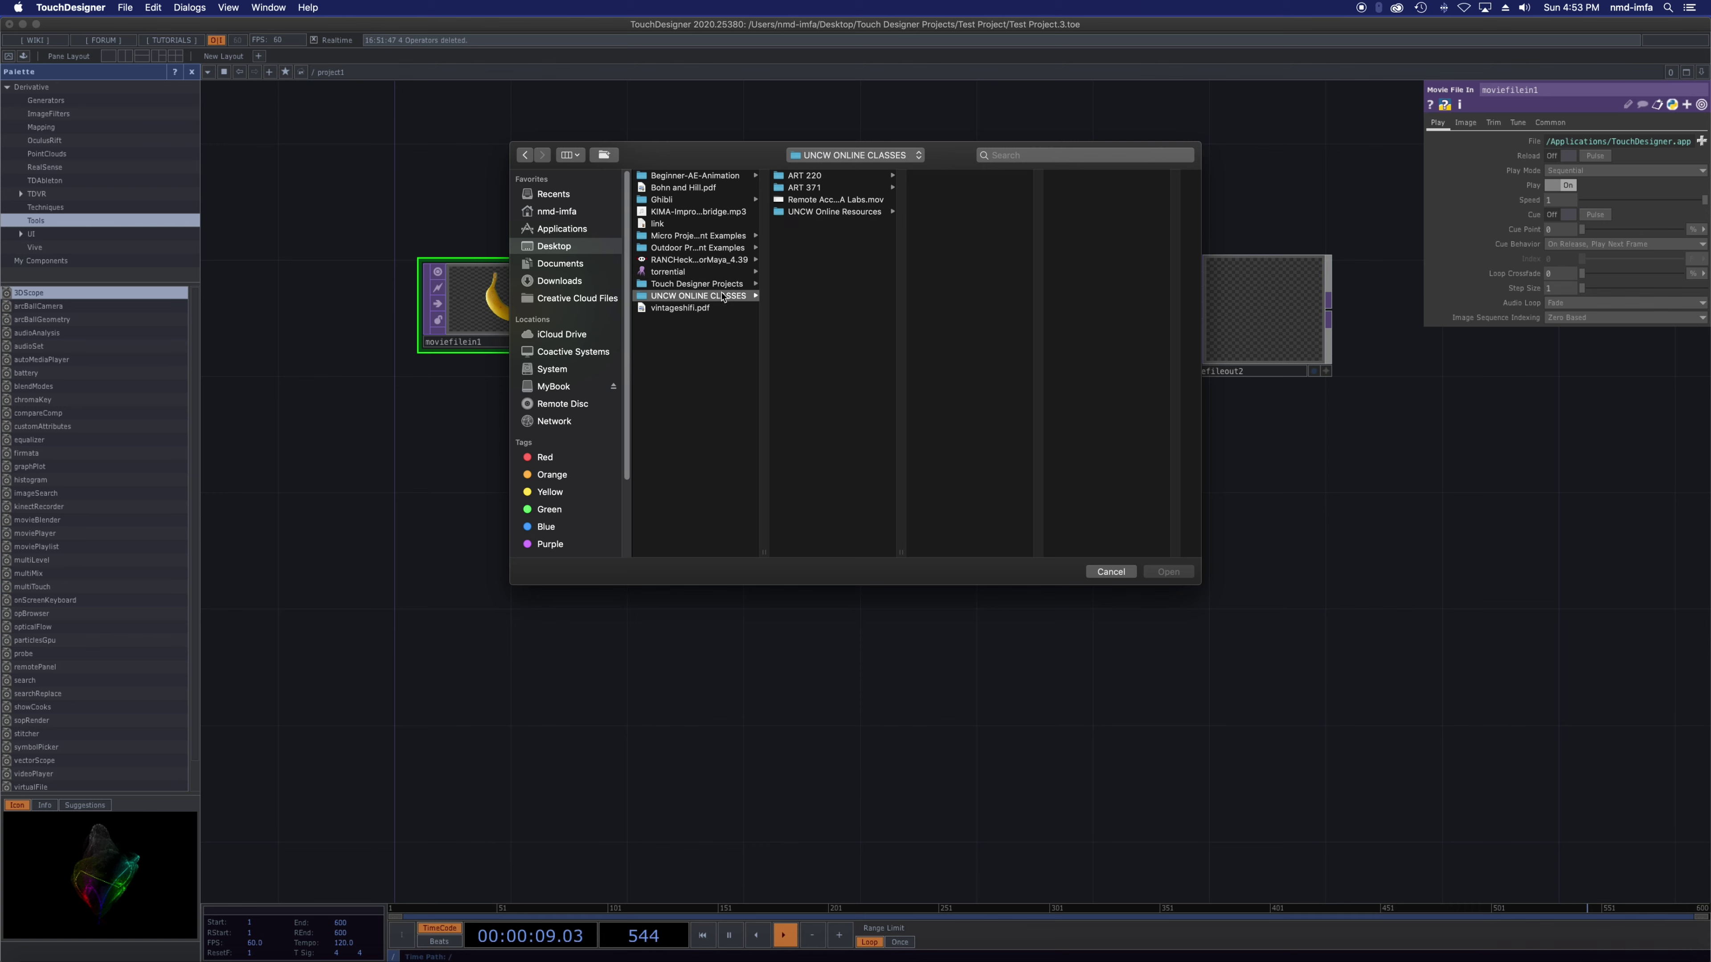
{"action": "left_click", "coordinate": [704, 284]}
{"action": "left_click", "coordinate": [834, 179]}
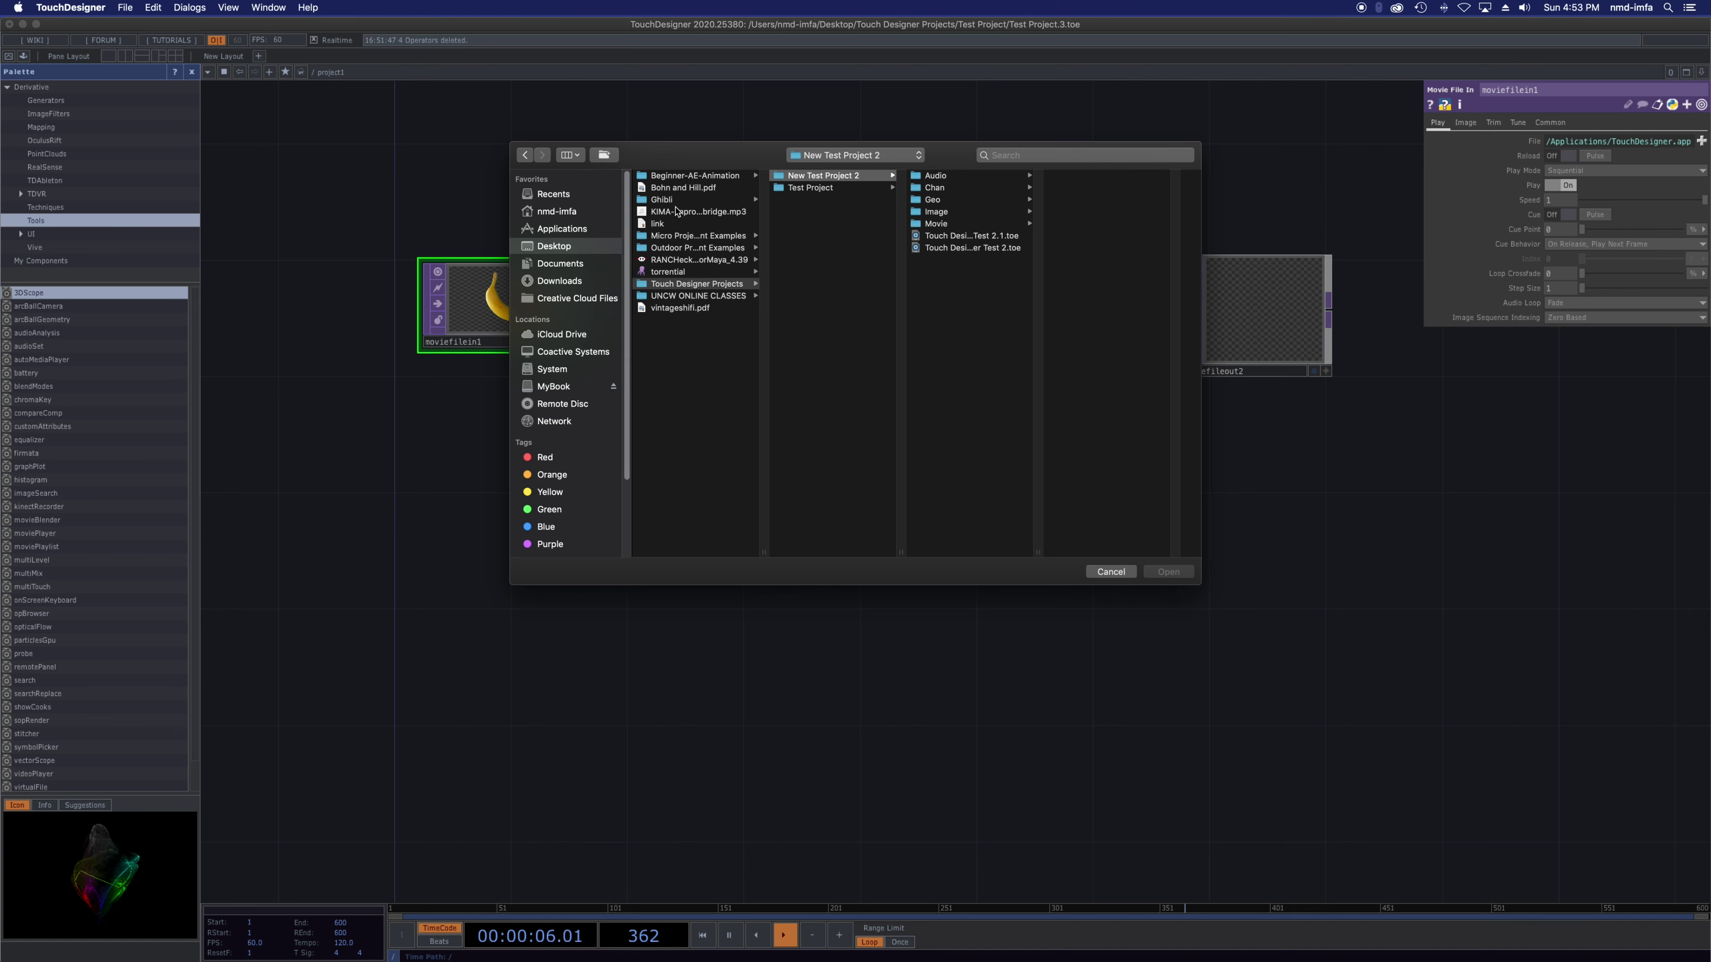
{"action": "left_click", "coordinate": [690, 297]}
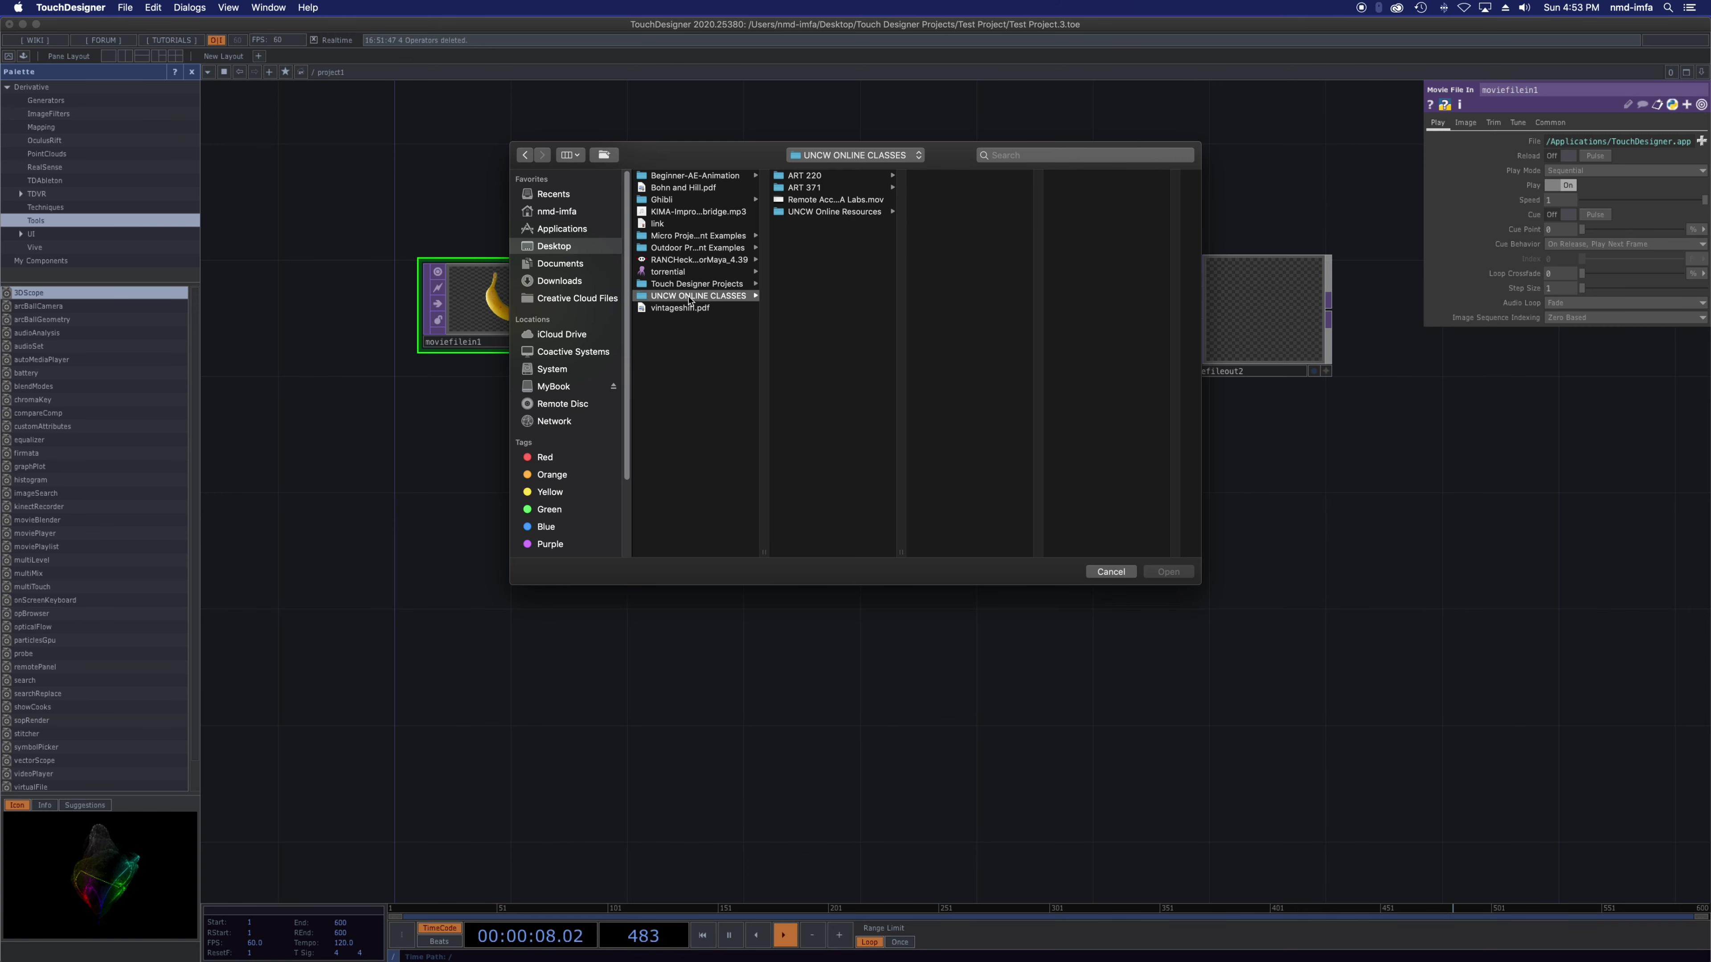
{"action": "left_click", "coordinate": [691, 249]}
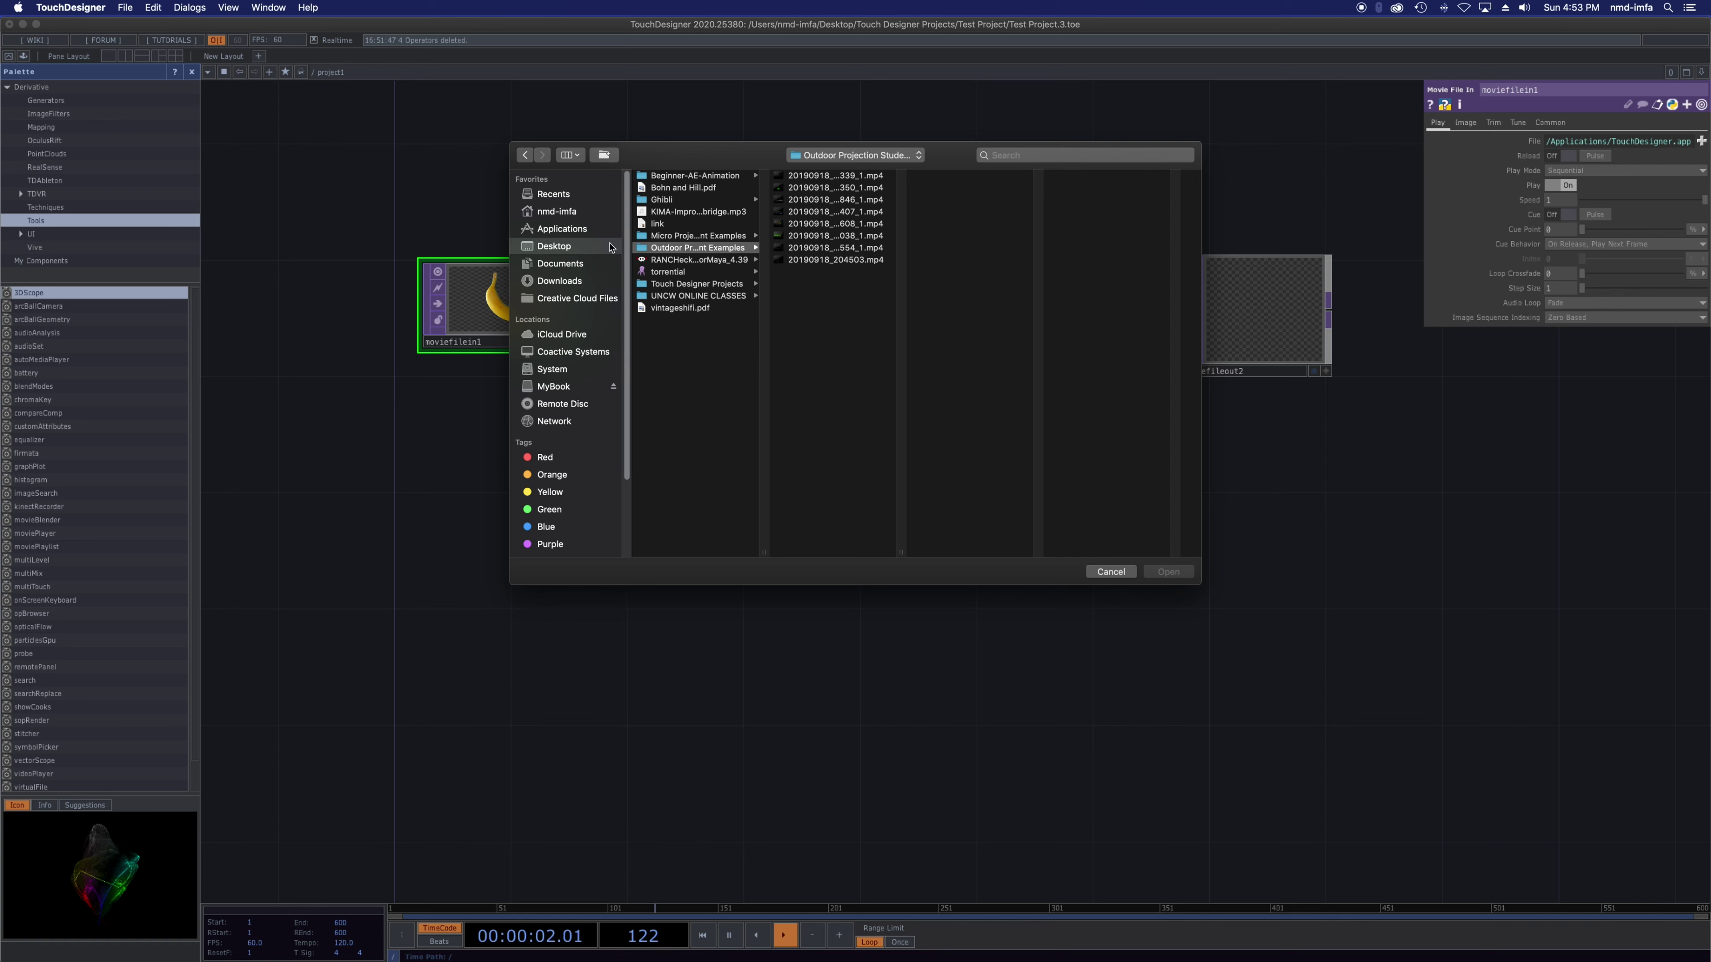
{"action": "left_click", "coordinate": [589, 248]}
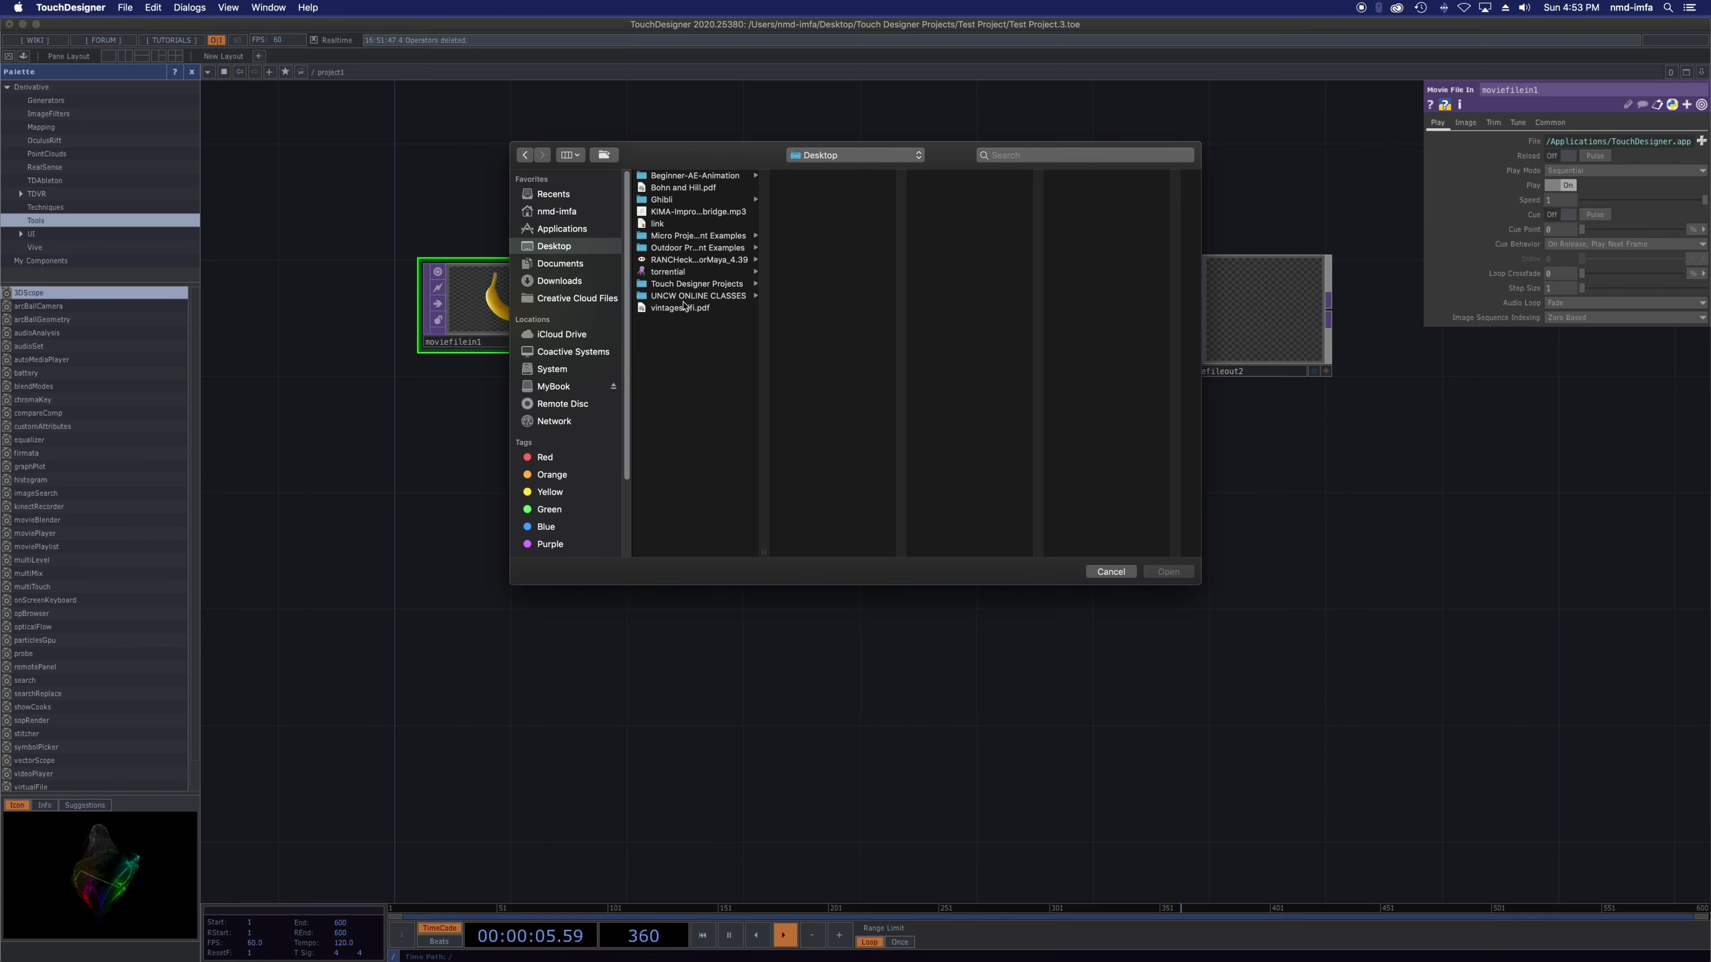
{"action": "left_click", "coordinate": [693, 248]}
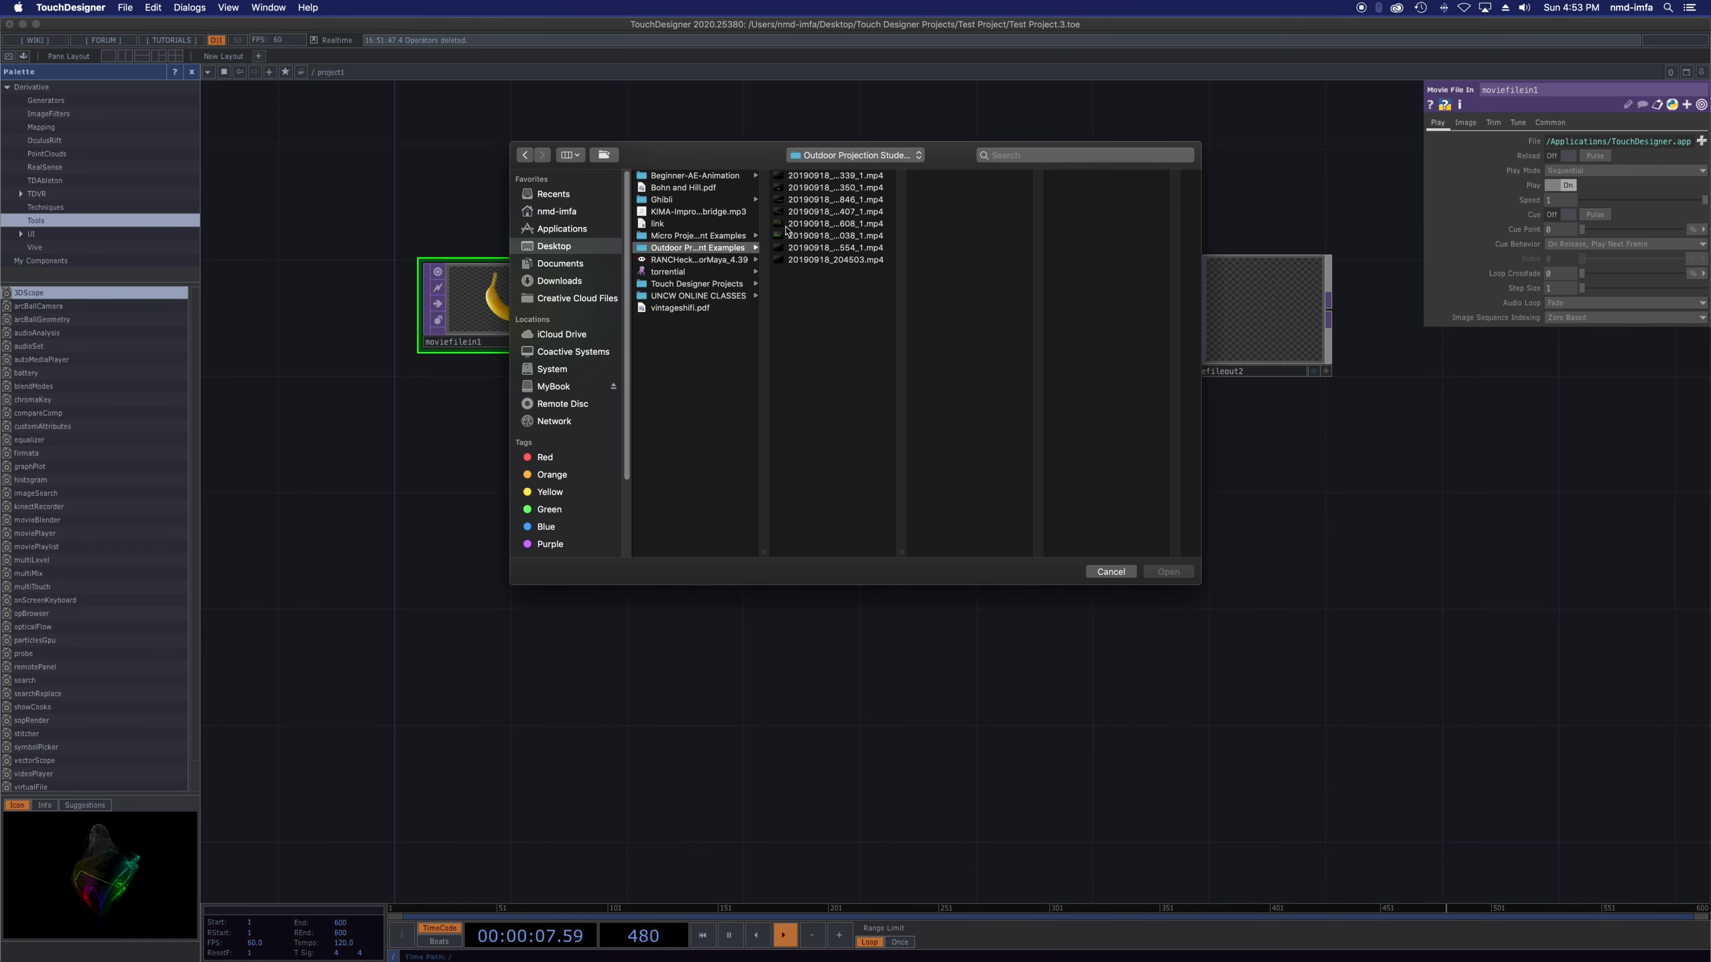
- Preview the video ending in IMG_2124.MOV in the Micro Projection student examples folder and load it into moviefilein1
{"action": "left_click", "coordinate": [693, 236]}
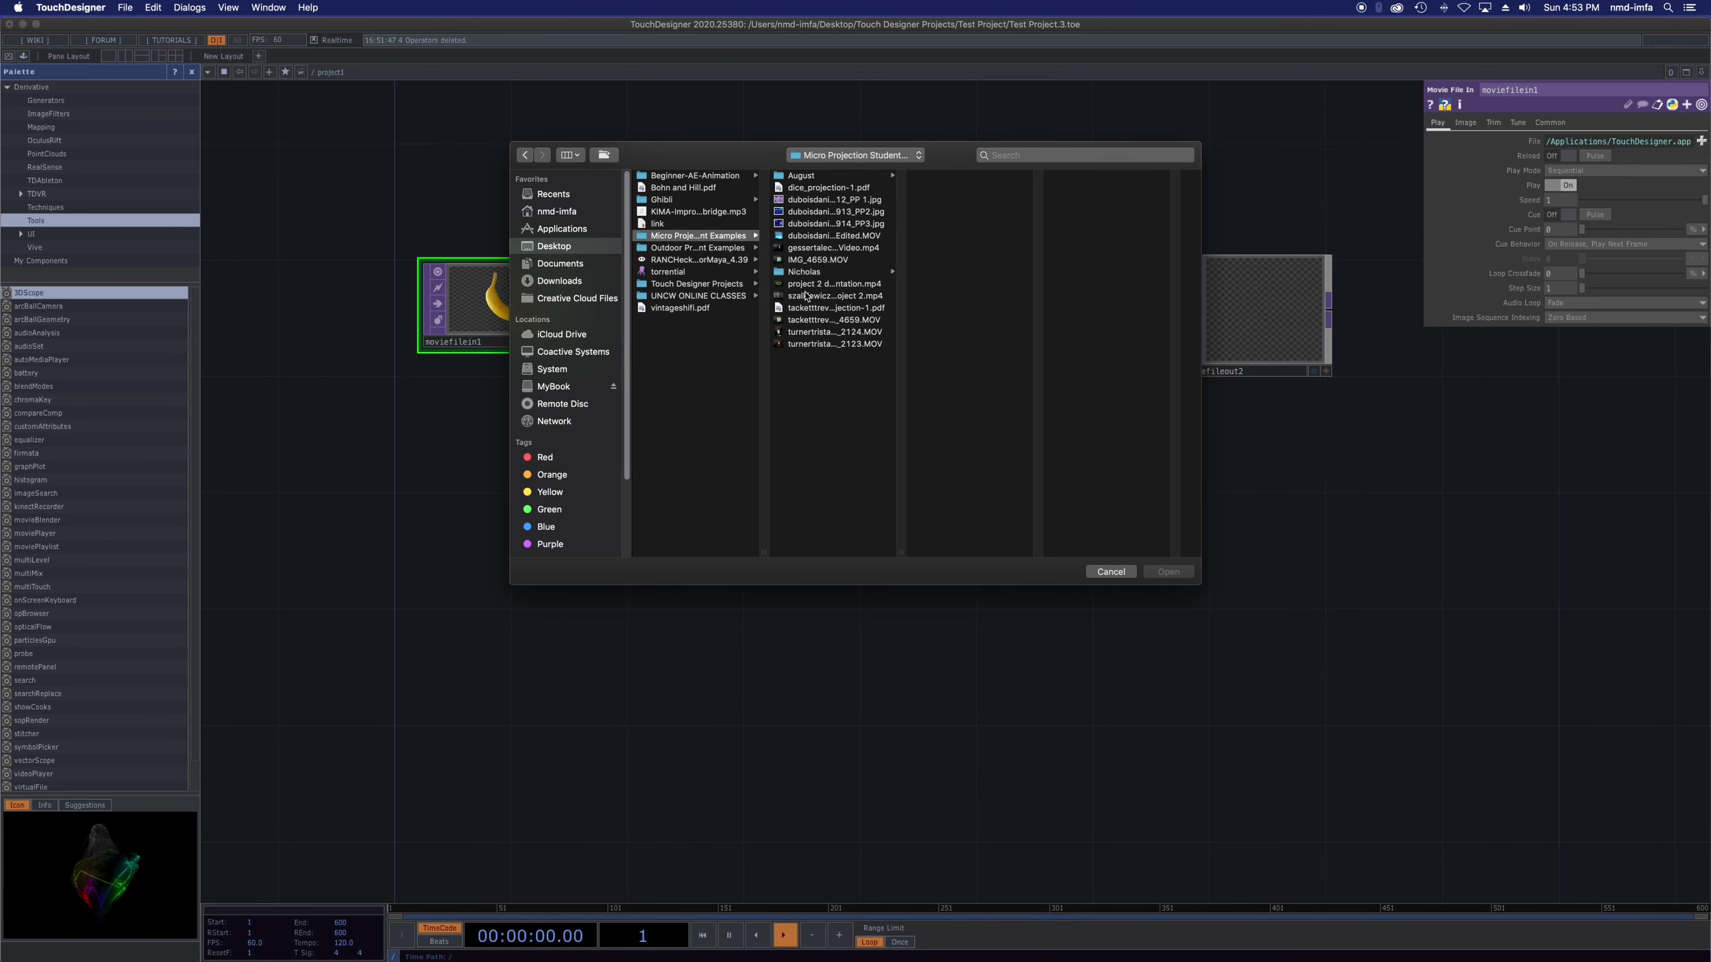
{"action": "left_click", "coordinate": [799, 333]}
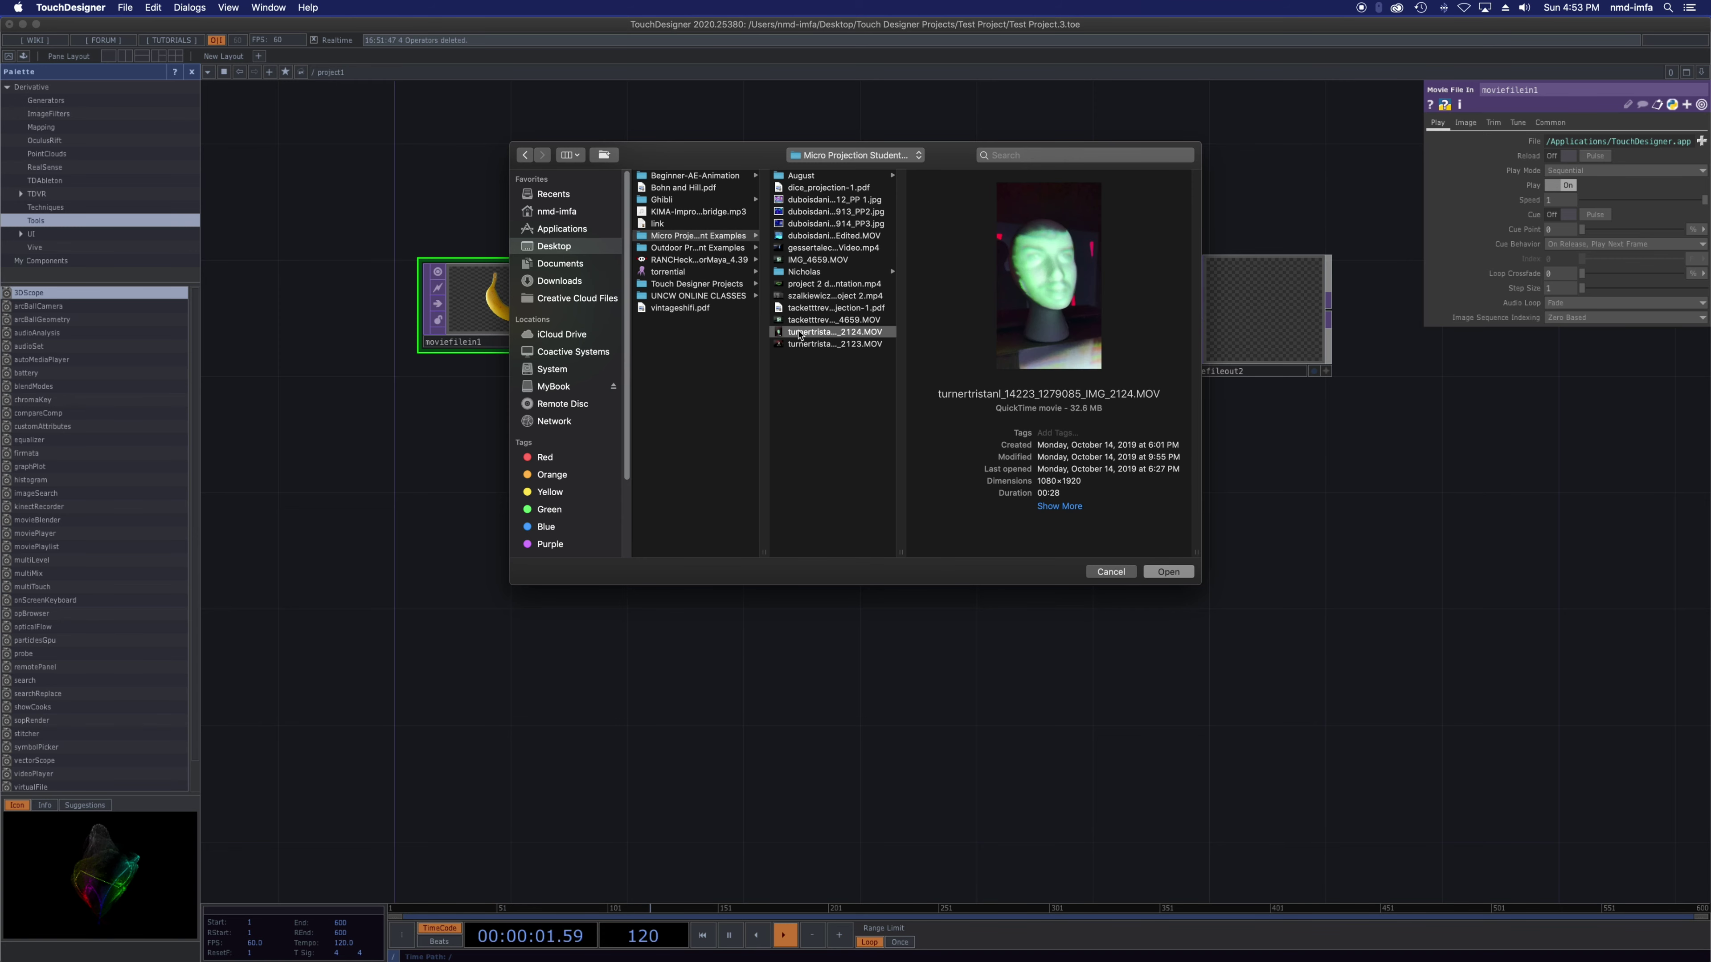
{"action": "key", "text": "space"}
{"action": "left_click_drag", "start_coordinate": [696, 921], "coordinate": [872, 908]}
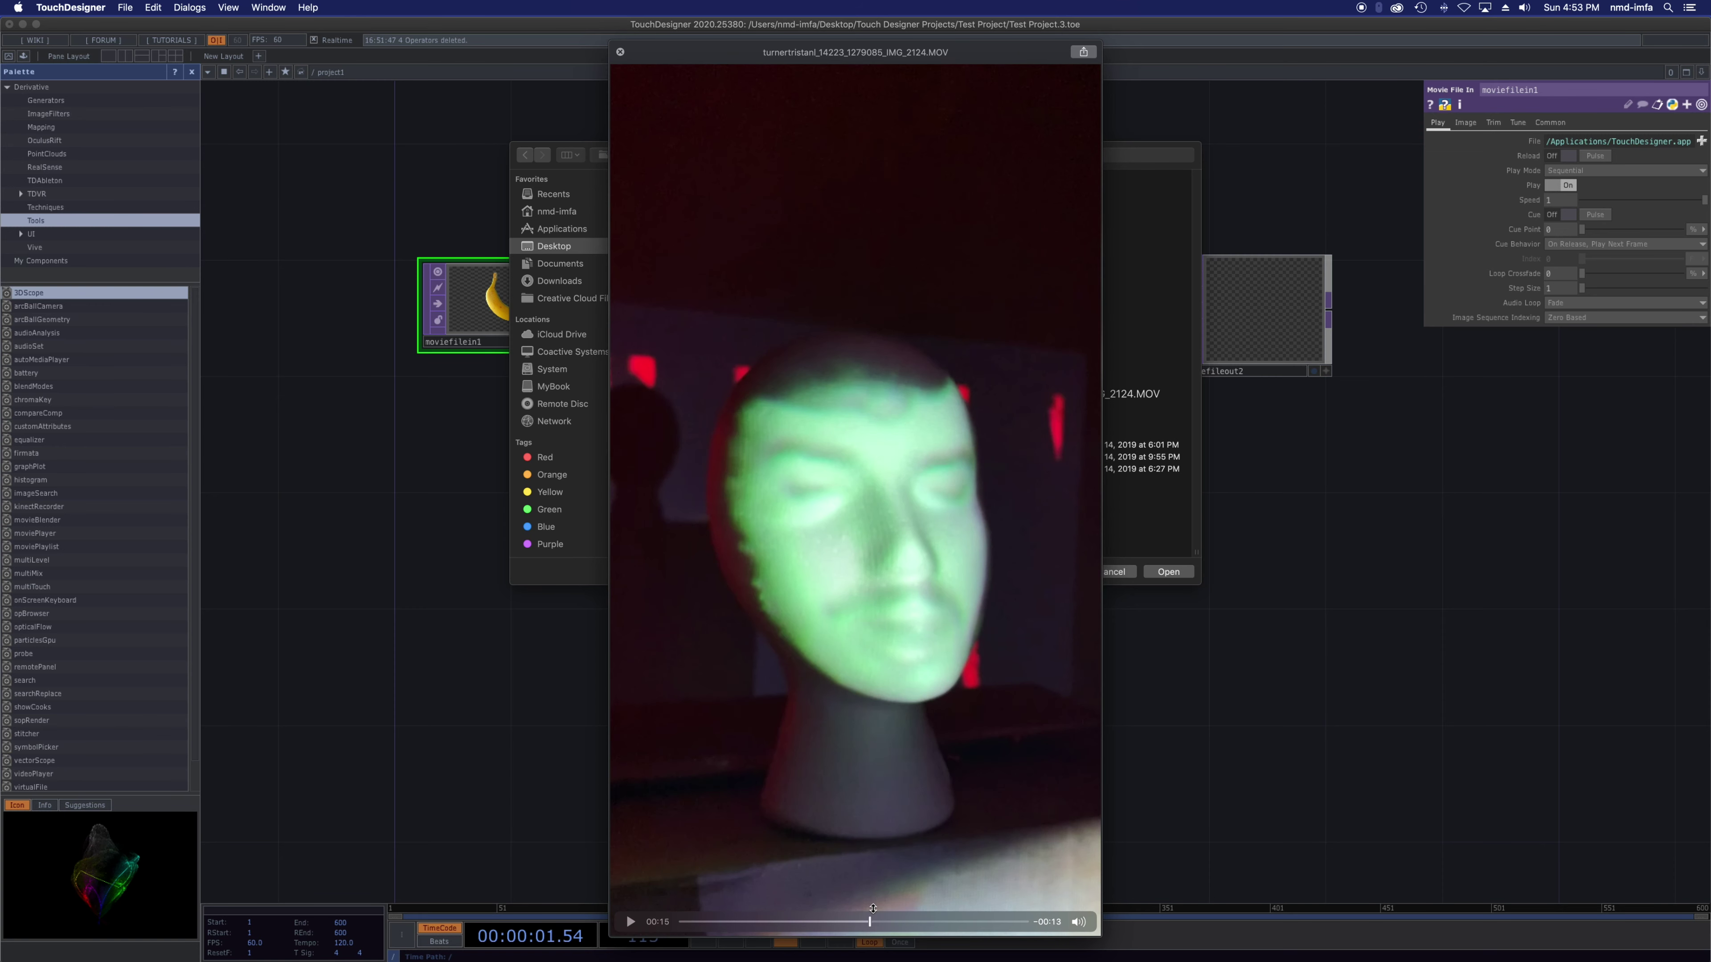
{"action": "key", "text": "space"}
{"action": "left_click", "coordinate": [1155, 571]}
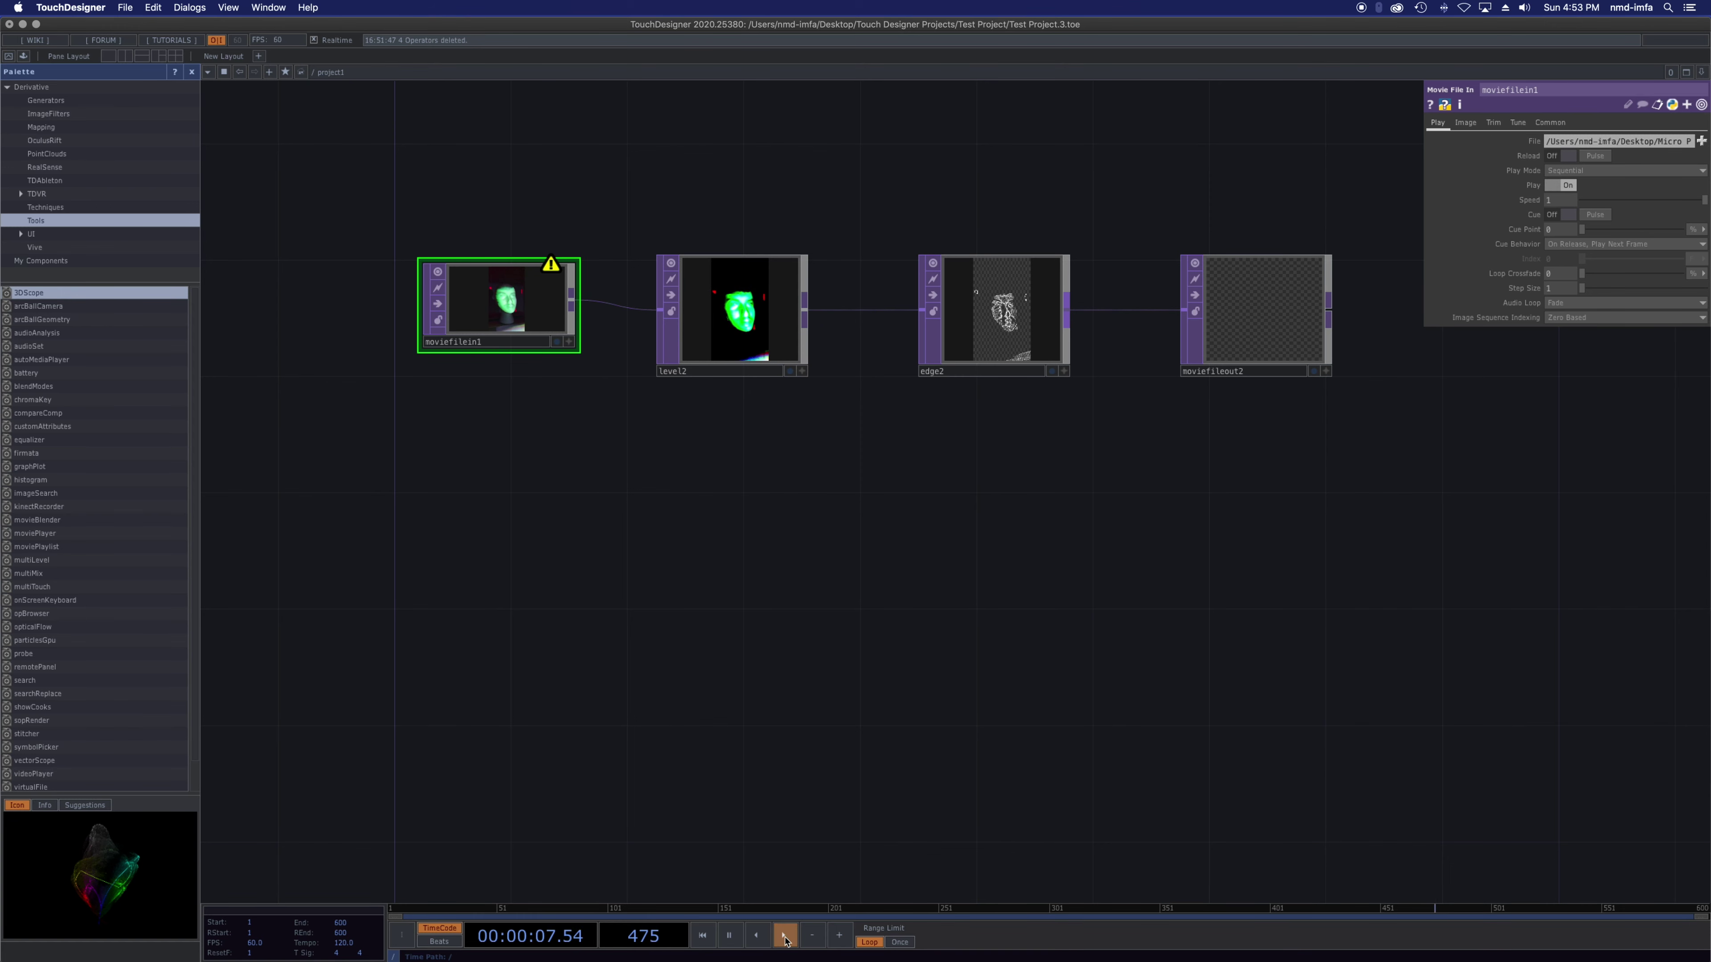
- Pause and resume the timeline, and restart playback from the first frame
{"action": "left_click", "coordinate": [729, 937]}
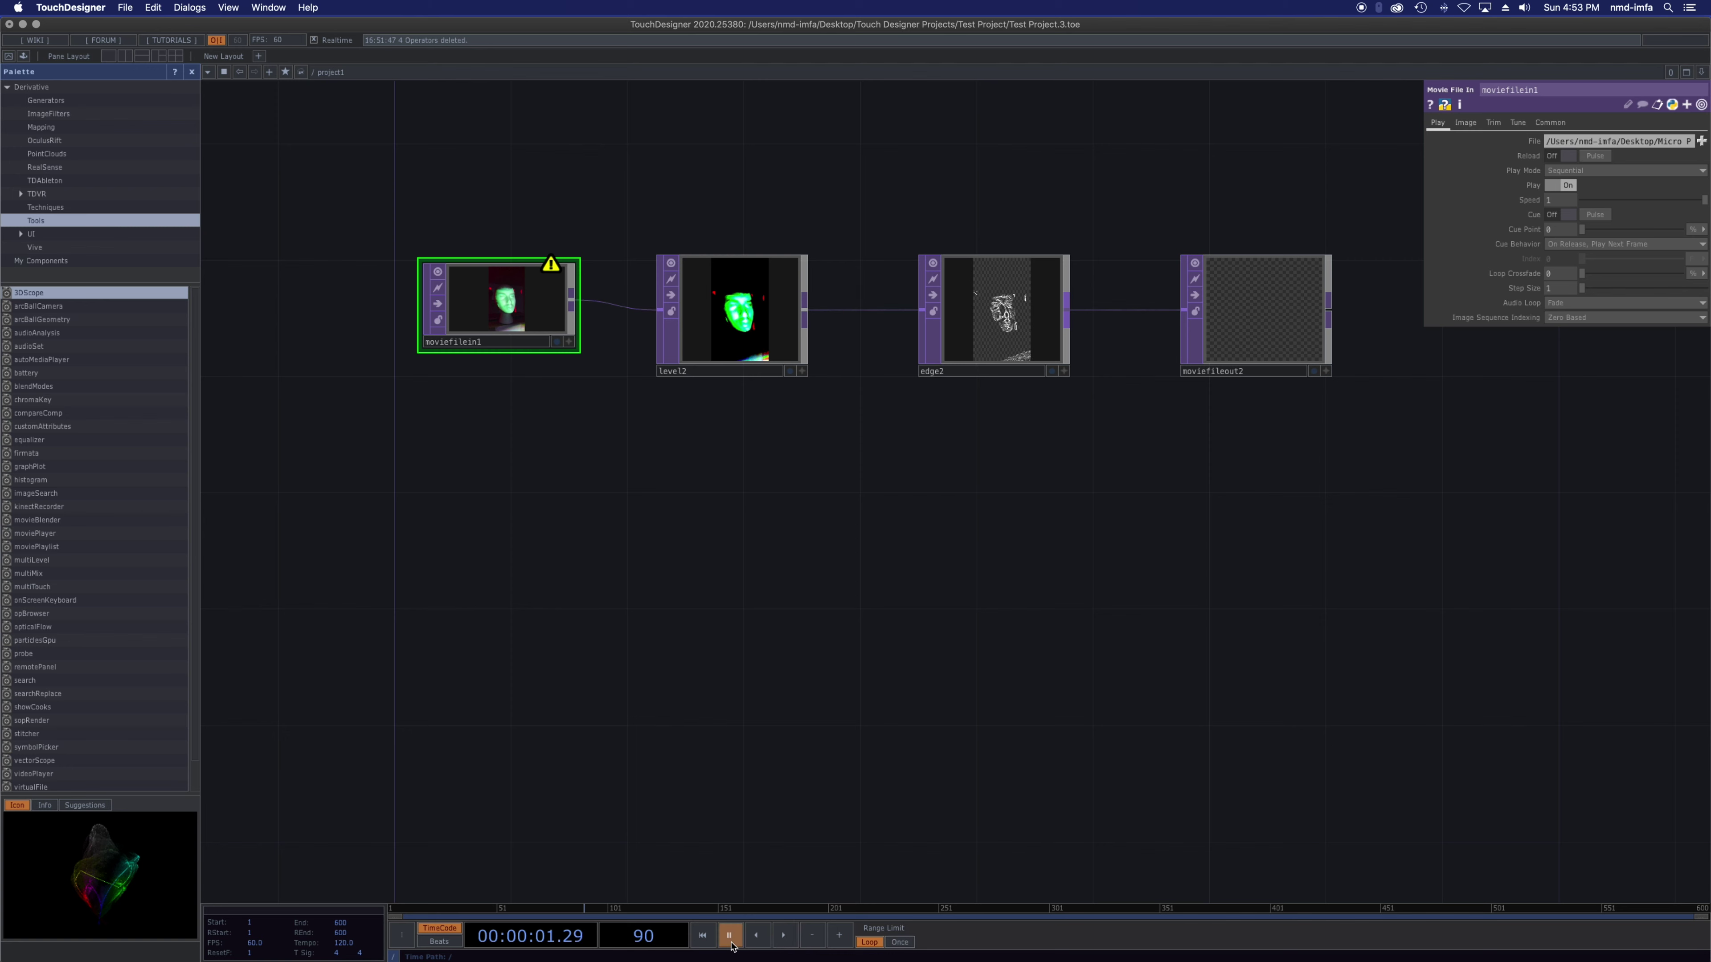
{"action": "left_click", "coordinate": [784, 936]}
{"action": "left_click", "coordinate": [729, 936]}
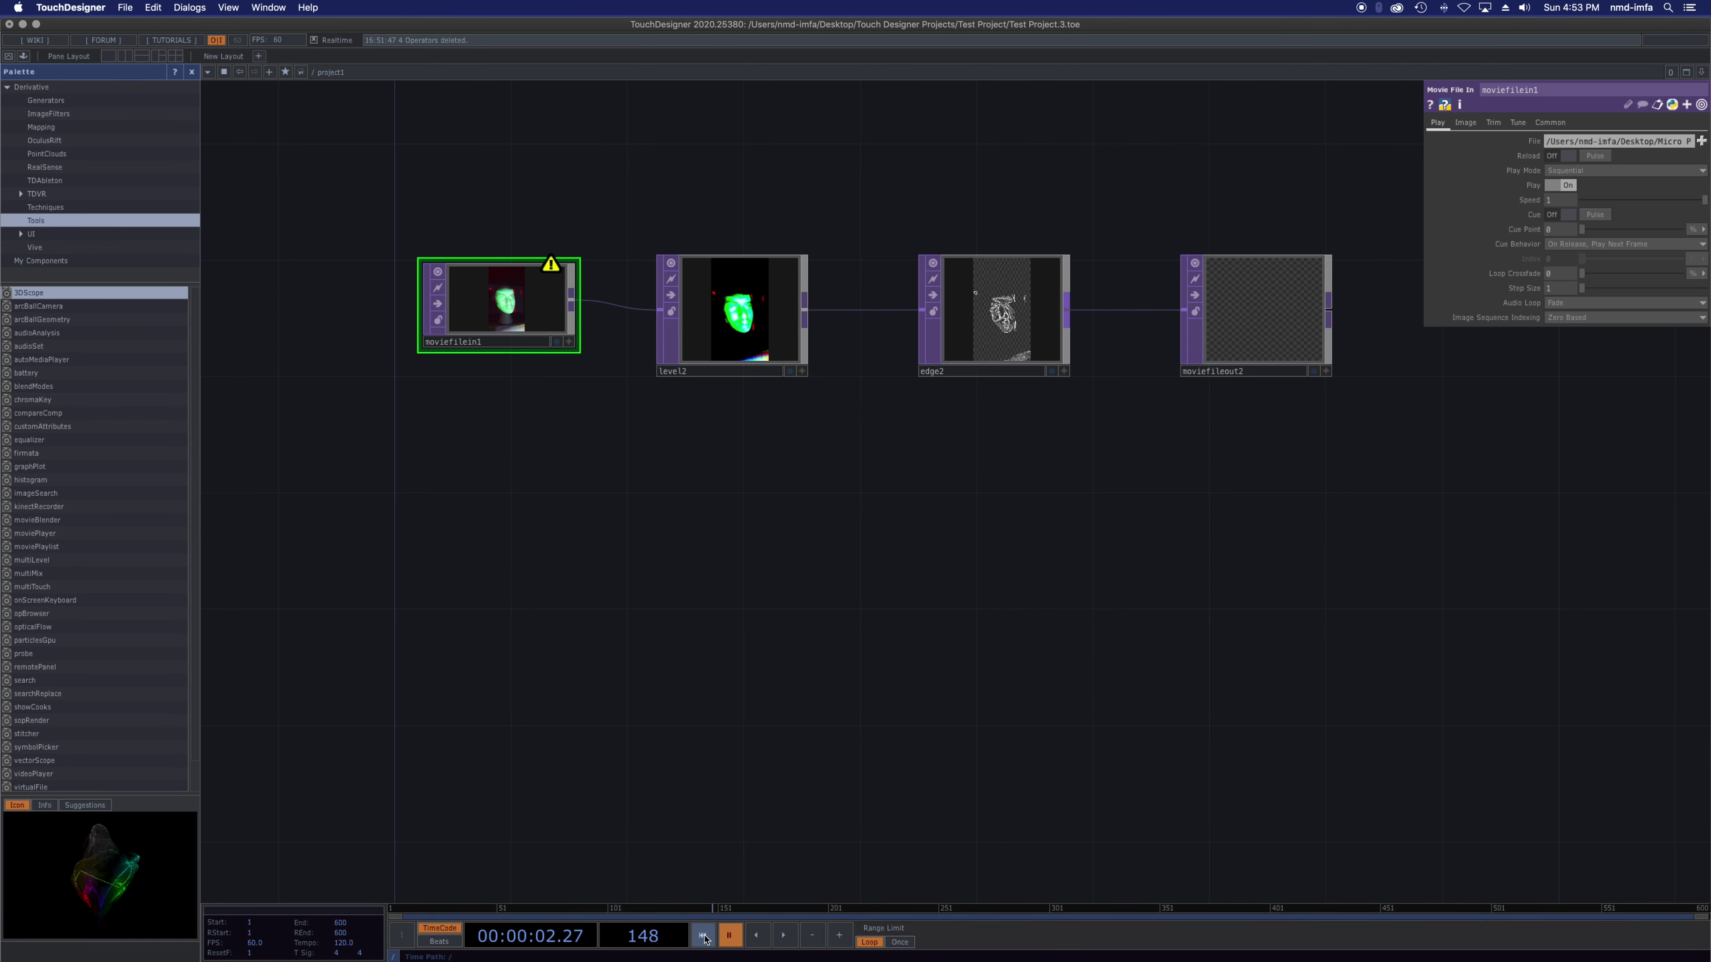
{"action": "left_click", "coordinate": [701, 937]}
{"action": "left_click", "coordinate": [784, 935]}
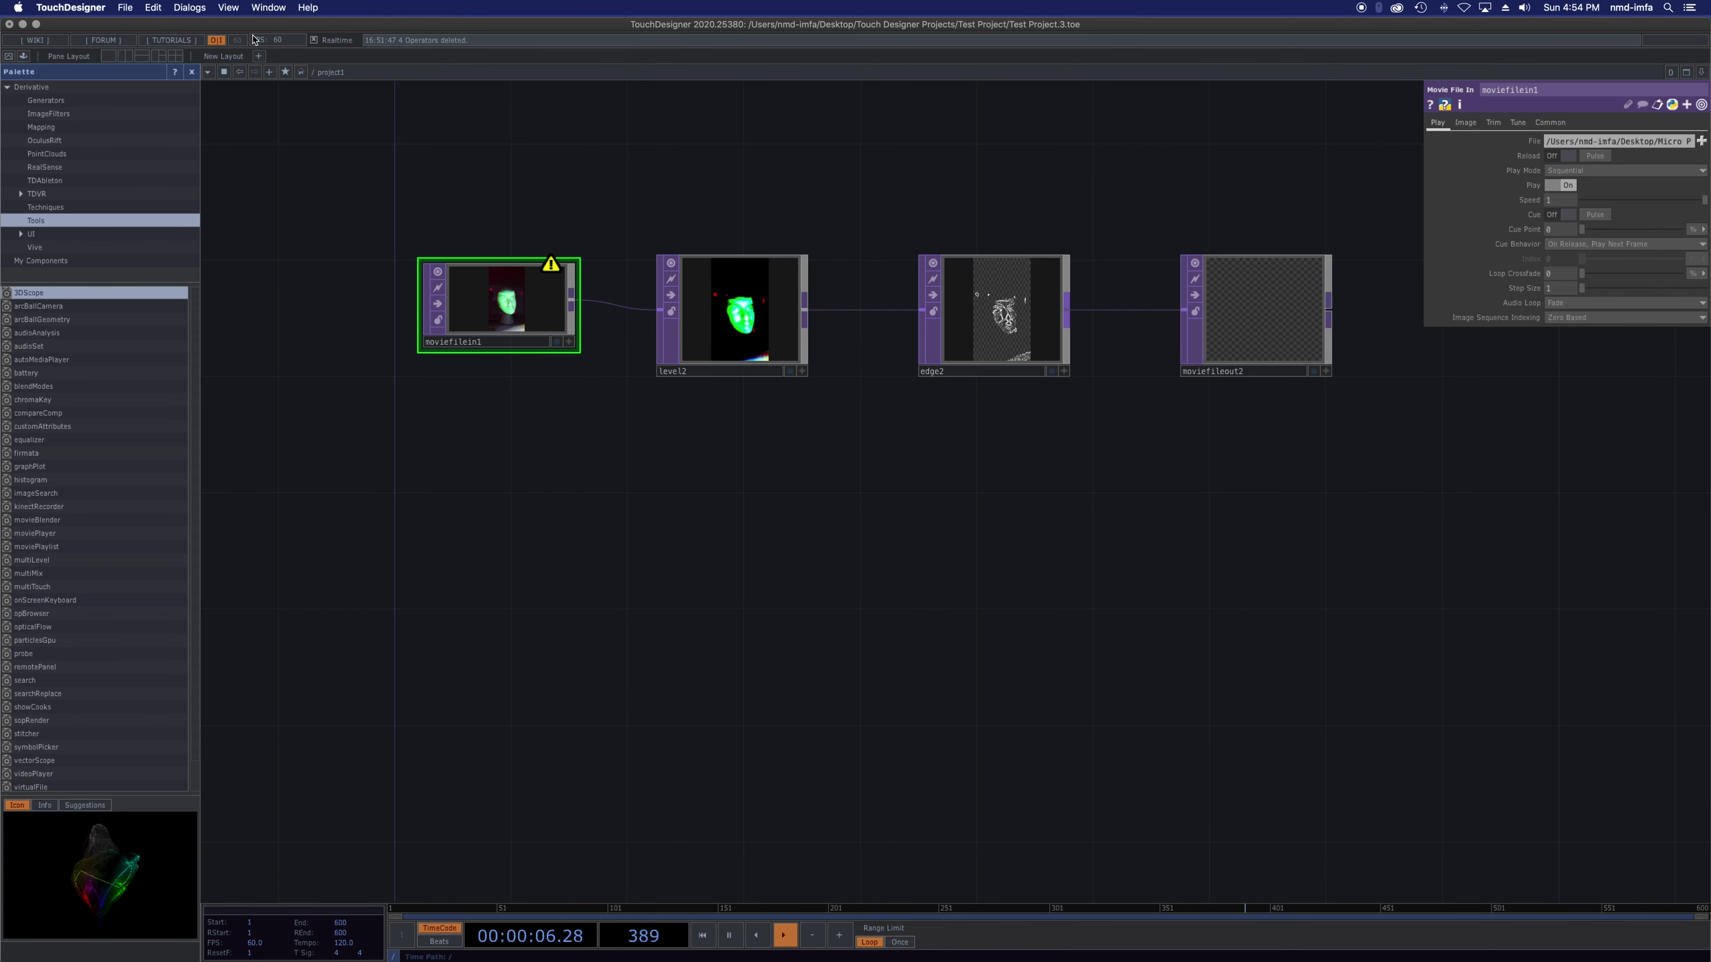
- Switch the playback frame-rate readout to milliseconds and back to FPS
{"action": "left_click", "coordinate": [270, 41]}
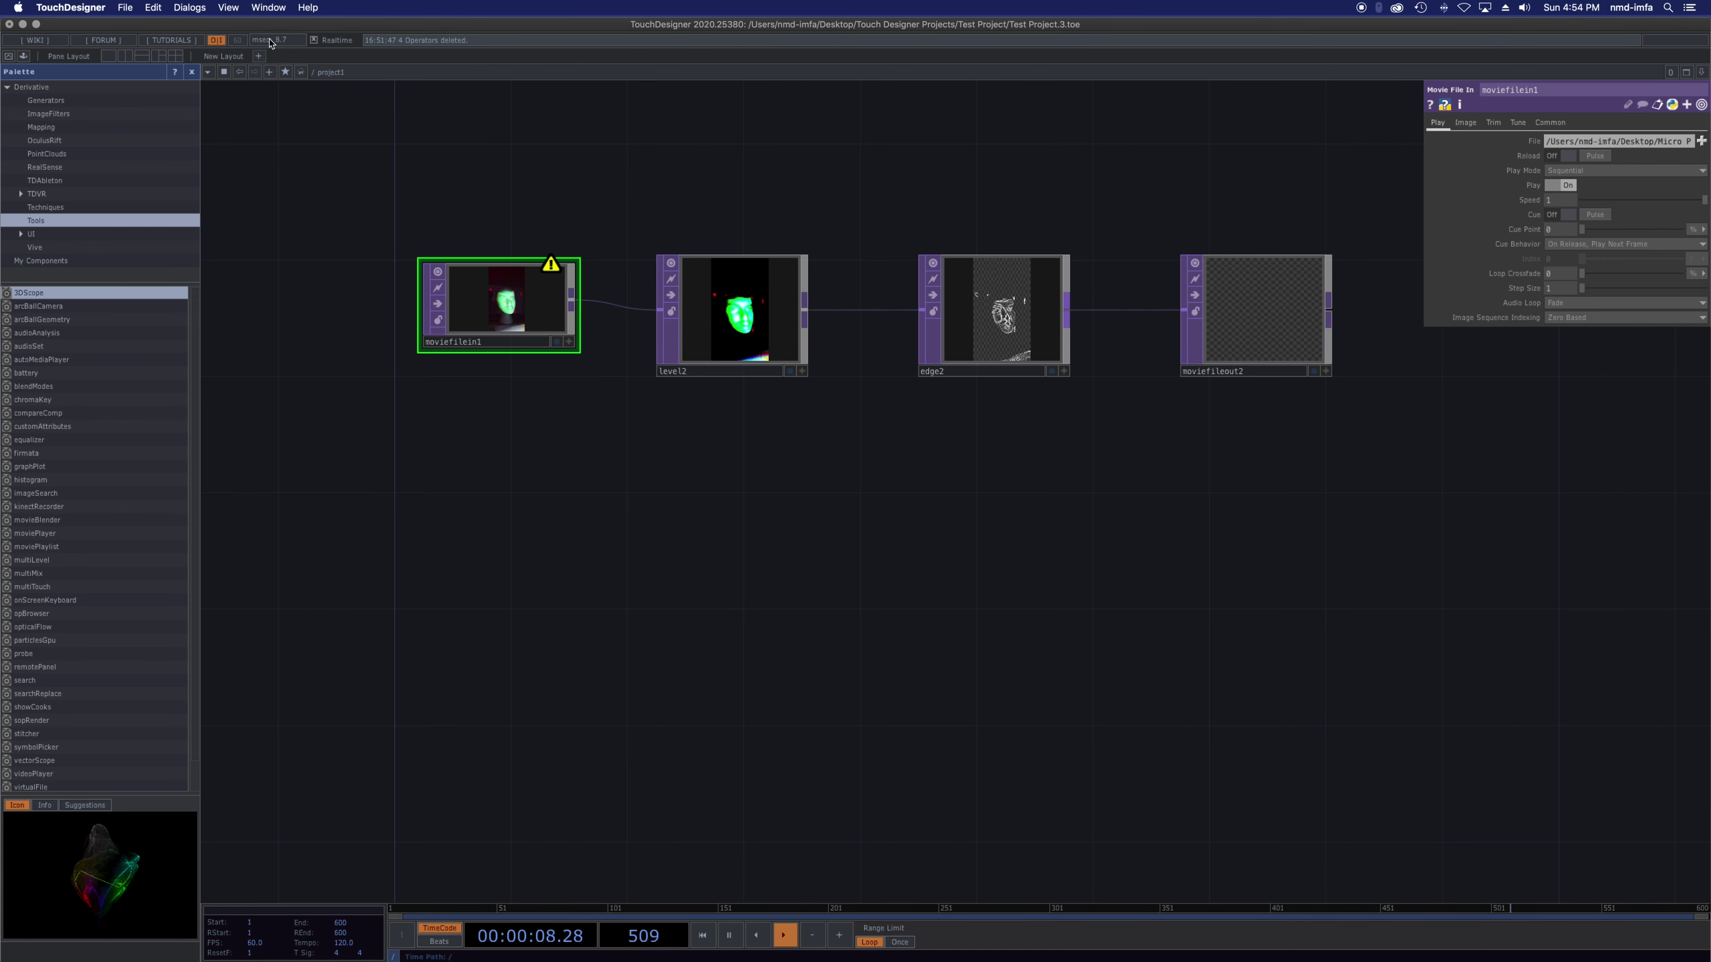
{"action": "left_click", "coordinate": [273, 41]}
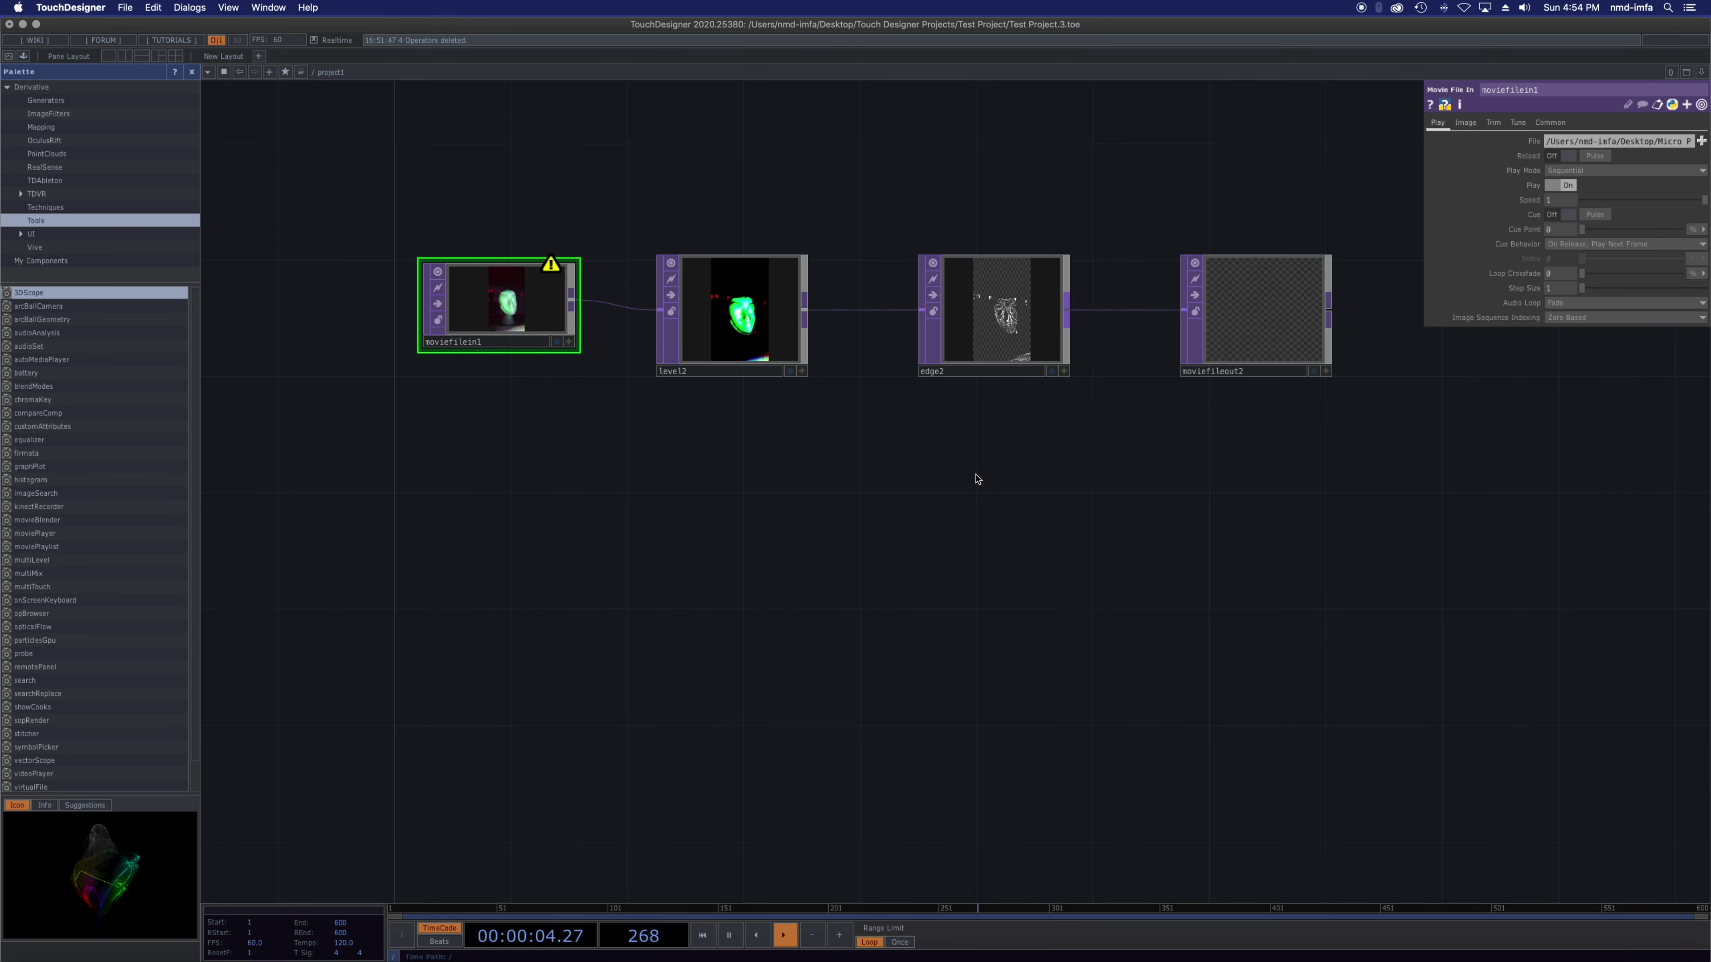
- Review the parameters of level2 and moviefilein1 in the rebuilt chain
{"action": "left_click", "coordinate": [680, 311]}
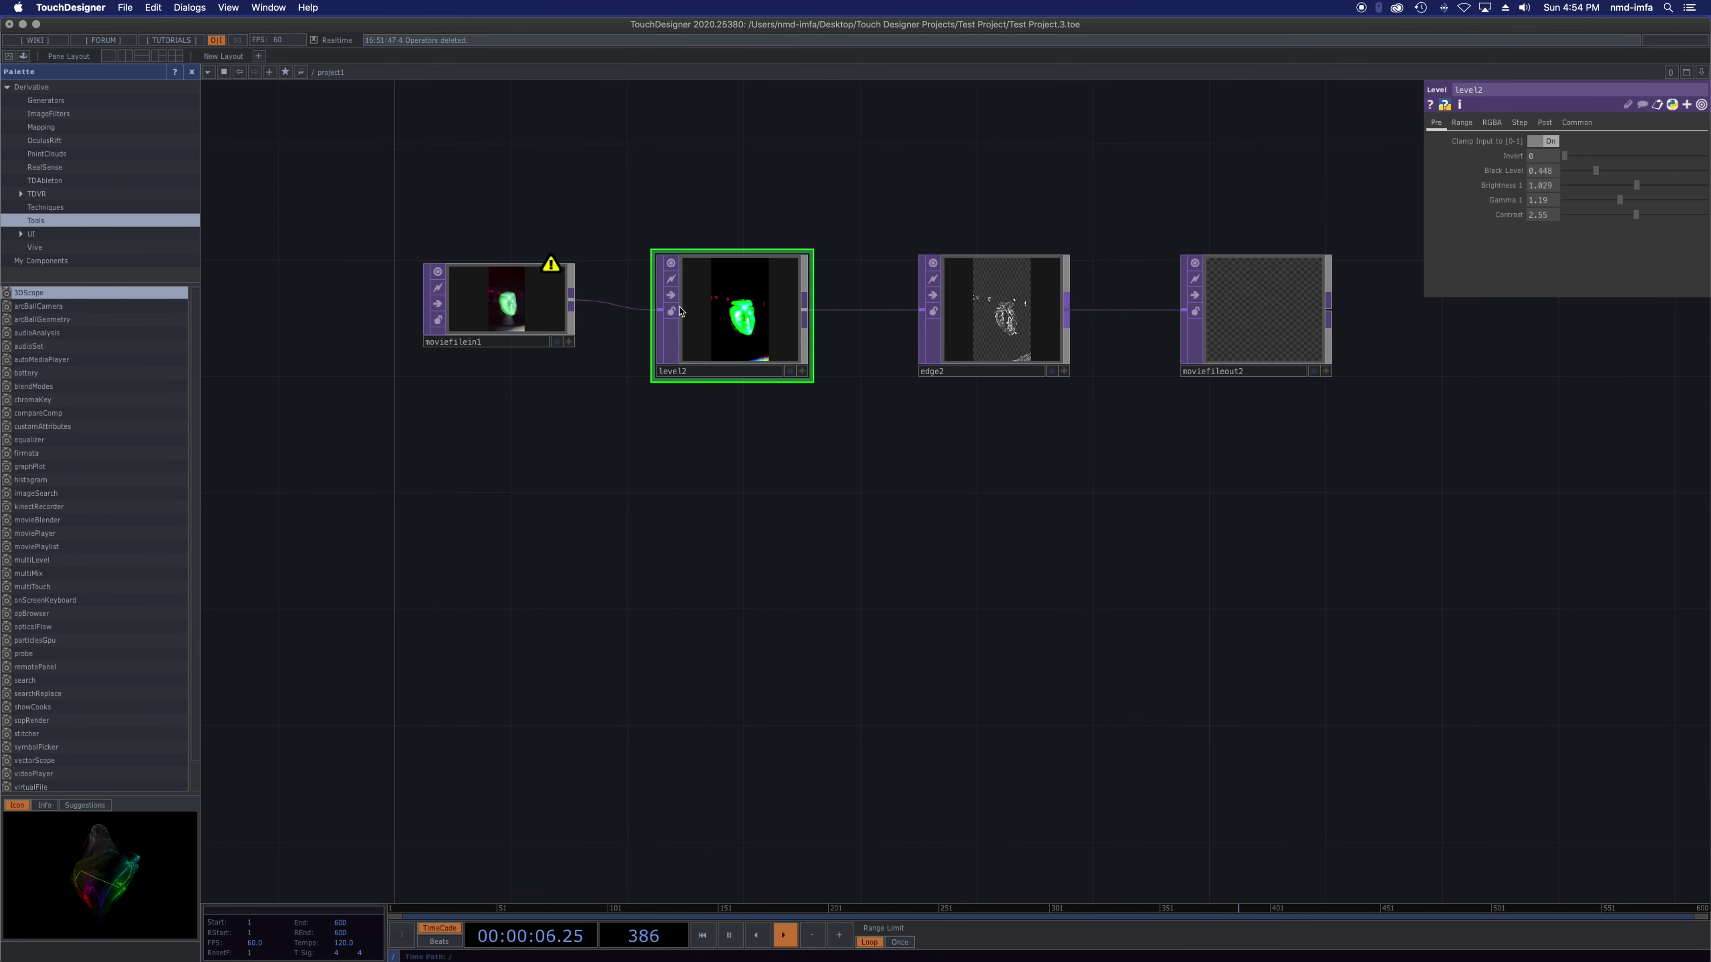
{"action": "left_click", "coordinate": [532, 306]}
{"action": "left_click", "coordinate": [754, 313]}
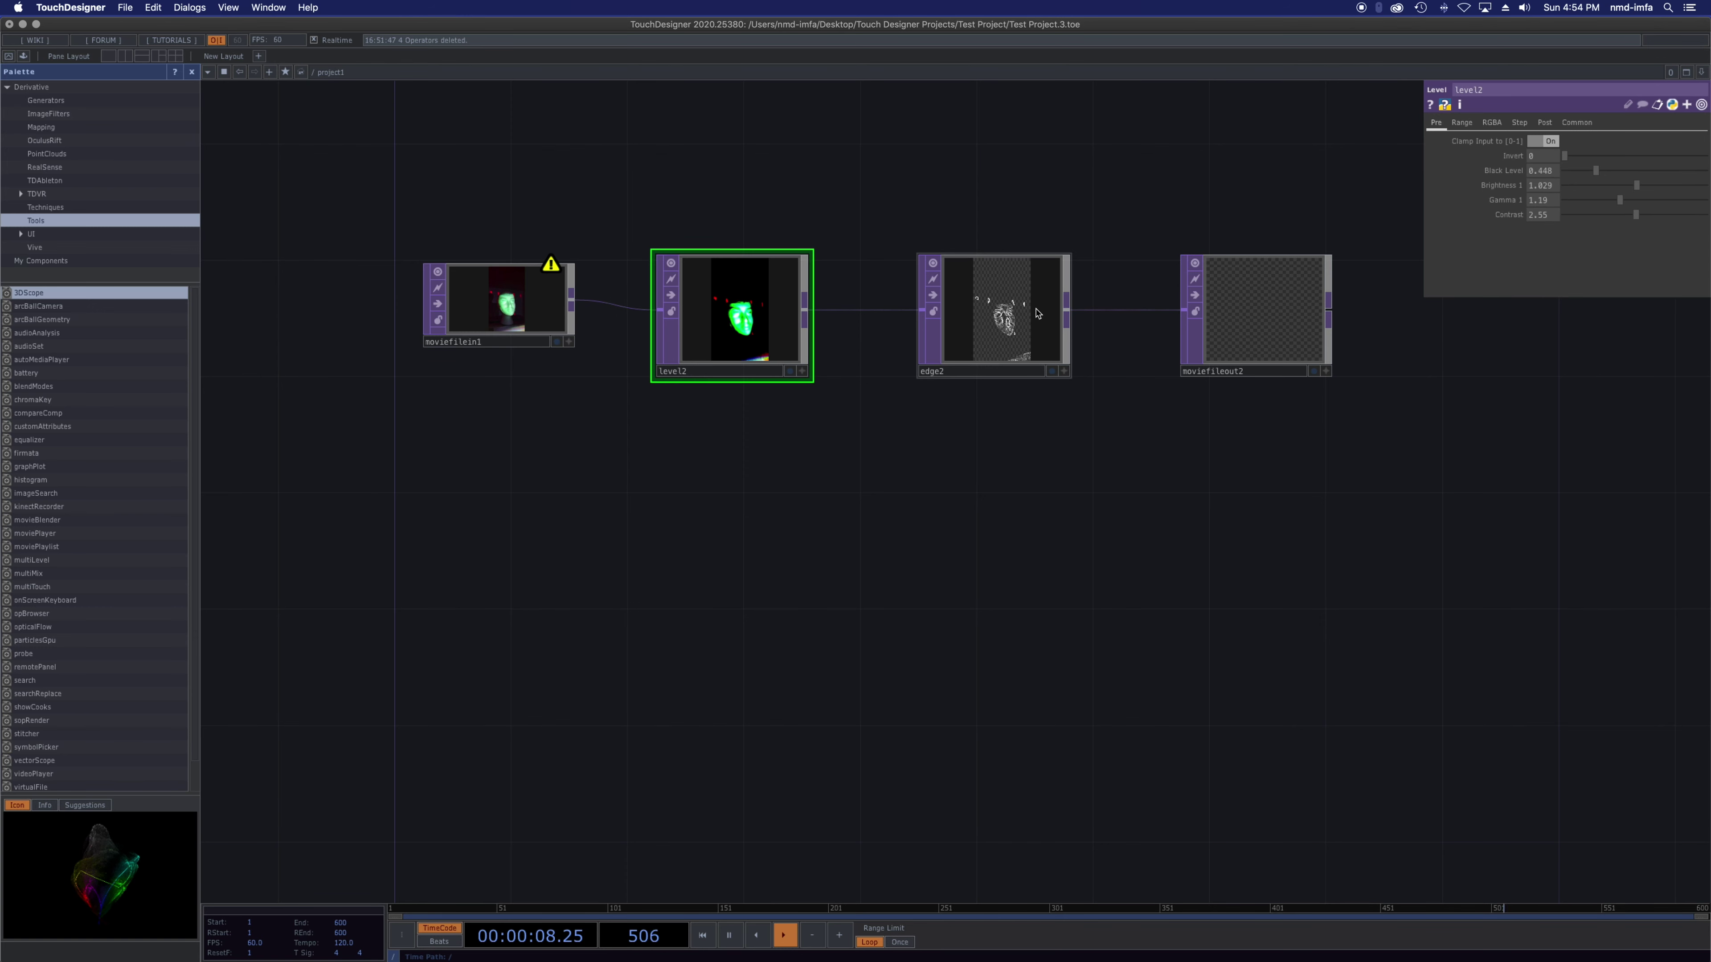
- Set edge2's Strength to 9.81 and Black Level to 0.033, and inspect its output up close
{"action": "left_click", "coordinate": [1006, 320]}
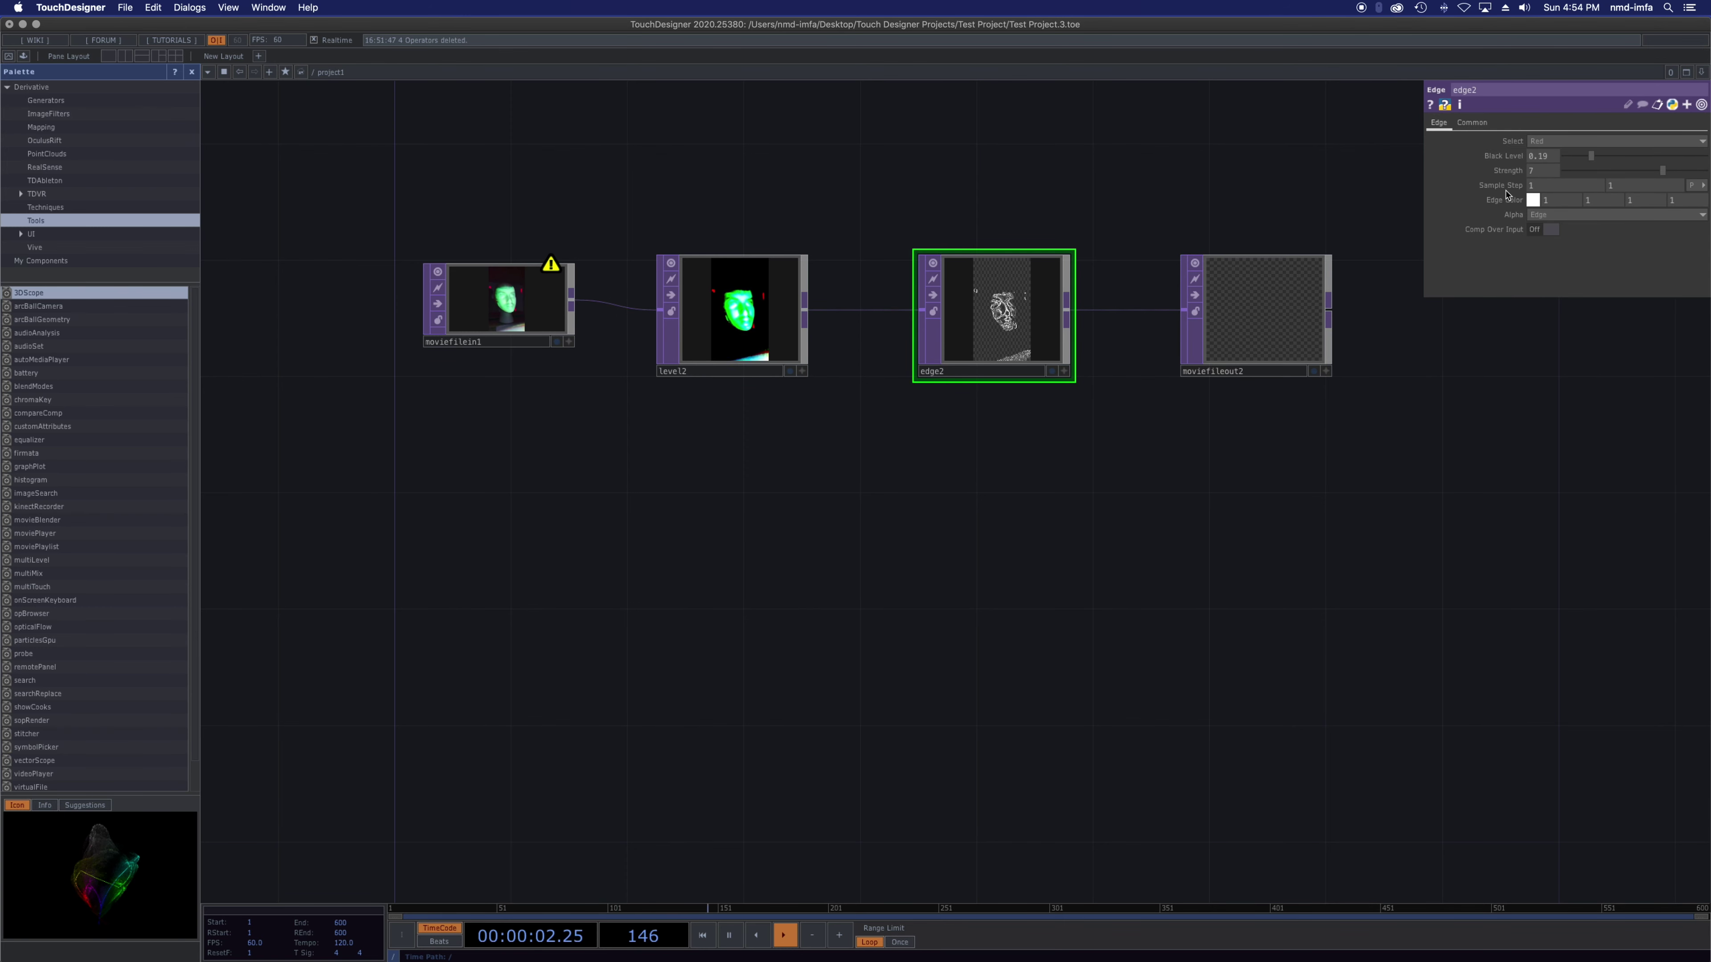
{"action": "left_click_drag", "start_coordinate": [1668, 174], "coordinate": [1571, 158]}
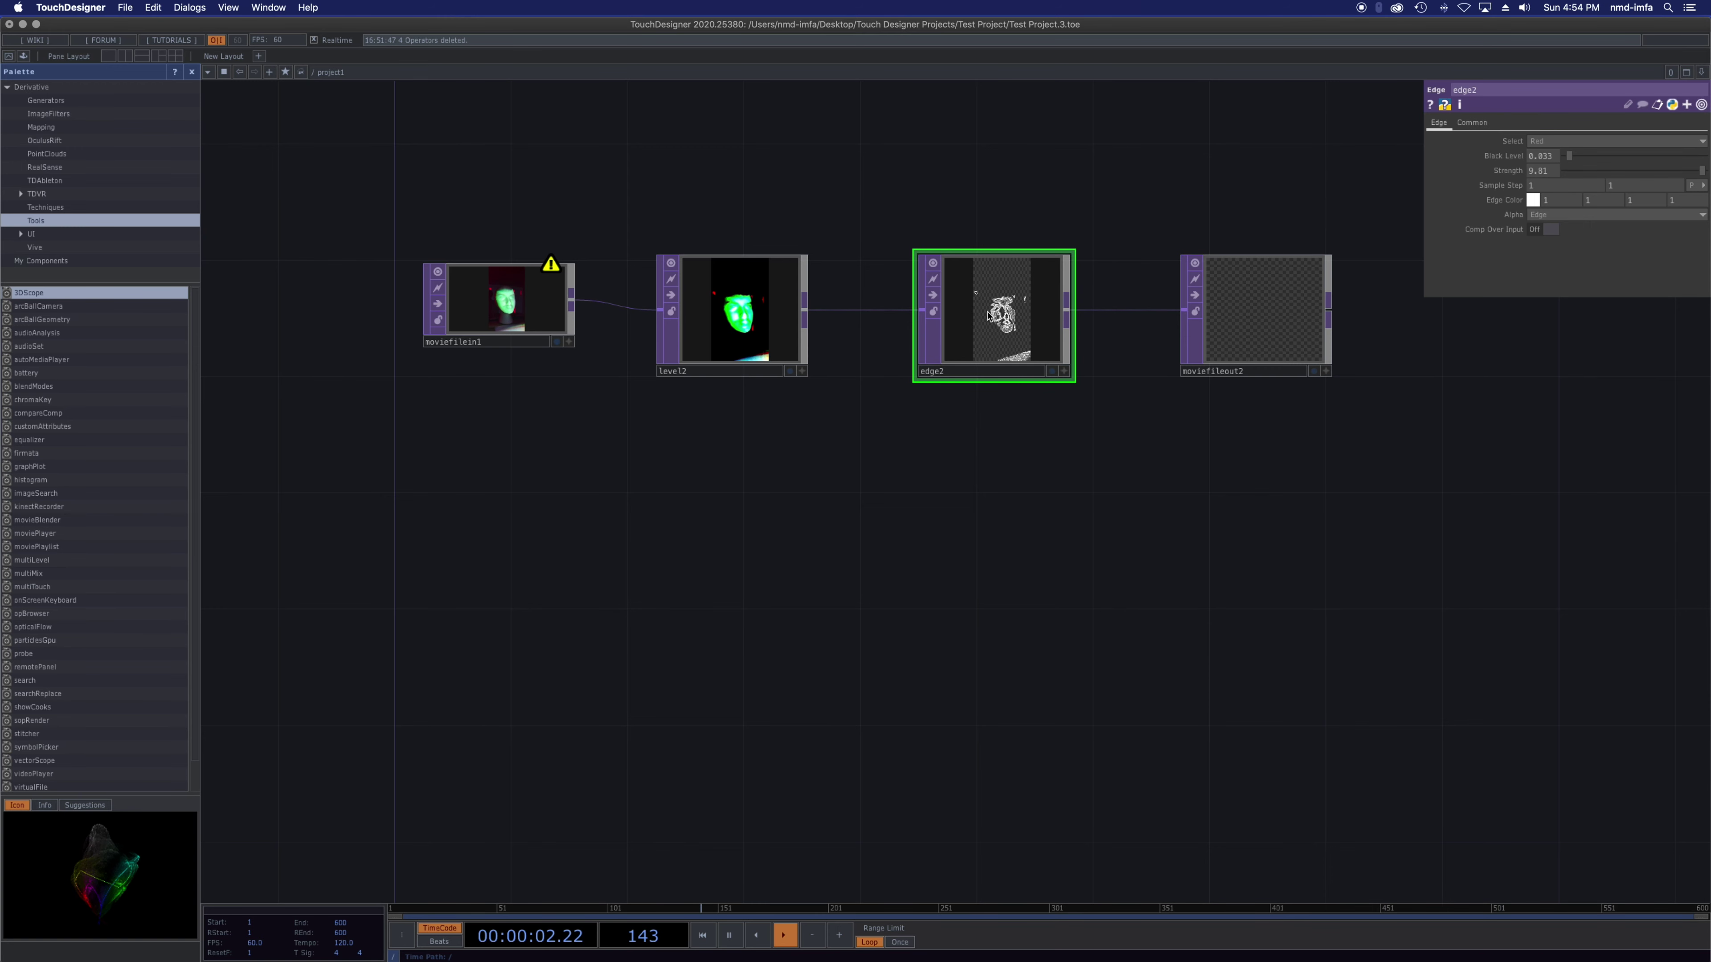
{"action": "key", "text": "shift+h"}
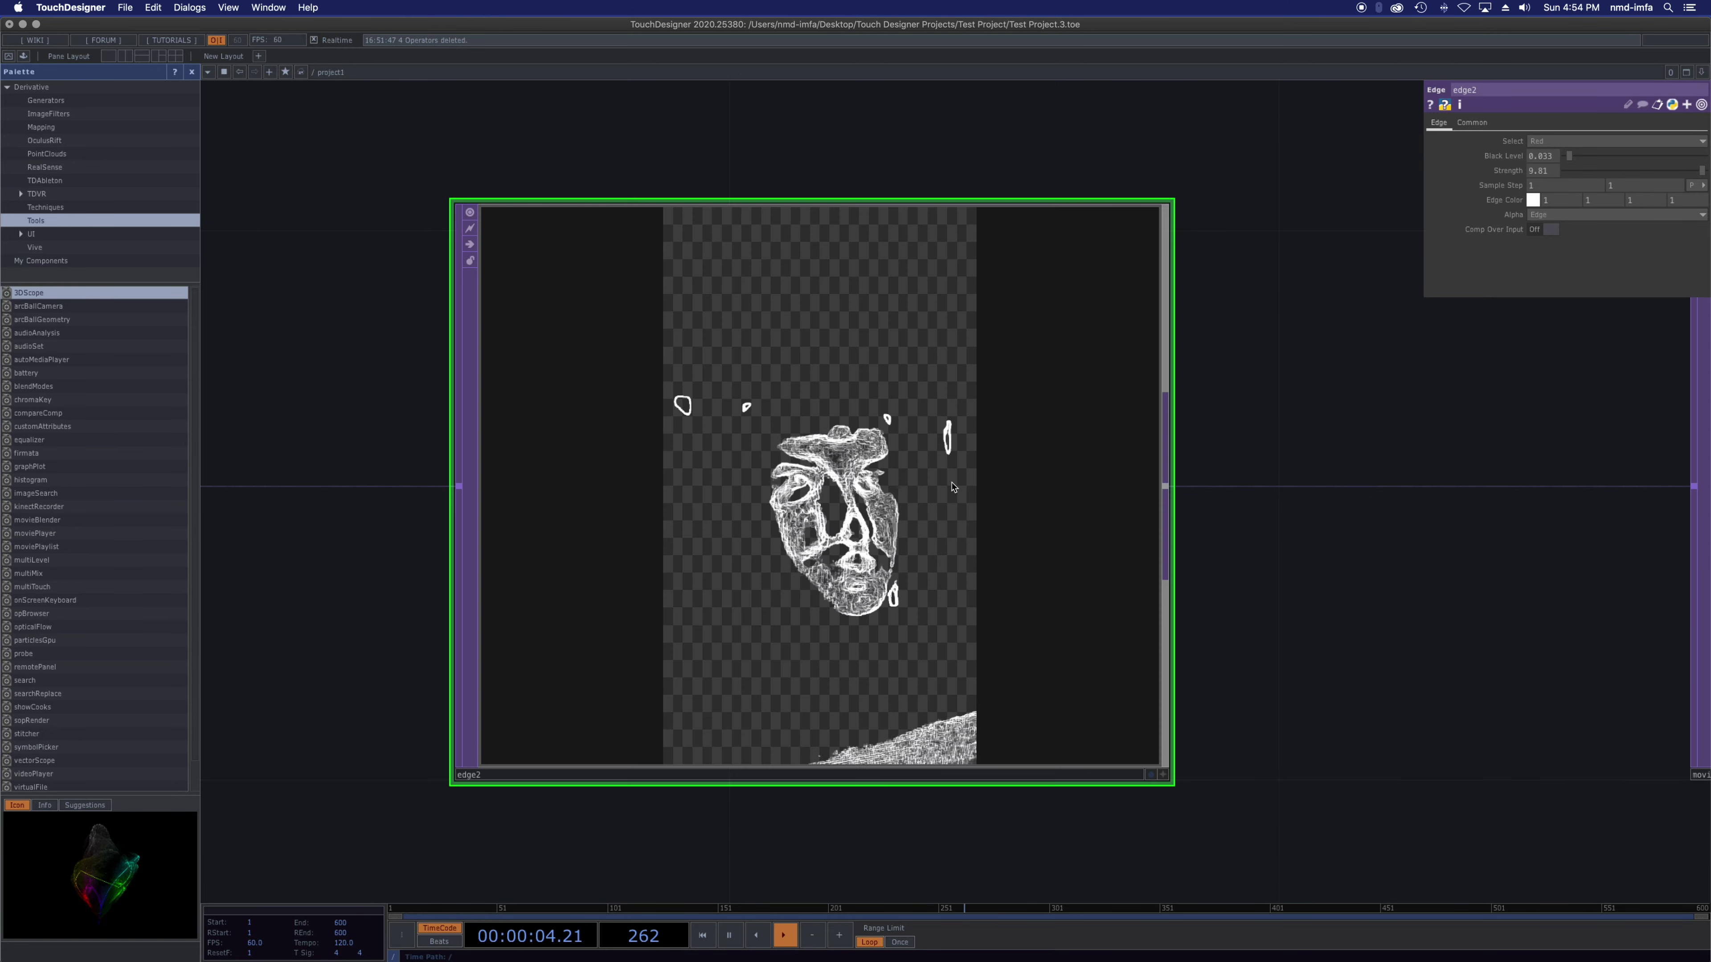
- Set moviefileout2's Type to Movie and its Video Codec to MPEG-4 (Part 2)
{"action": "scroll", "coordinate": [837, 525], "scroll_direction": "up", "scroll_amount": 3}
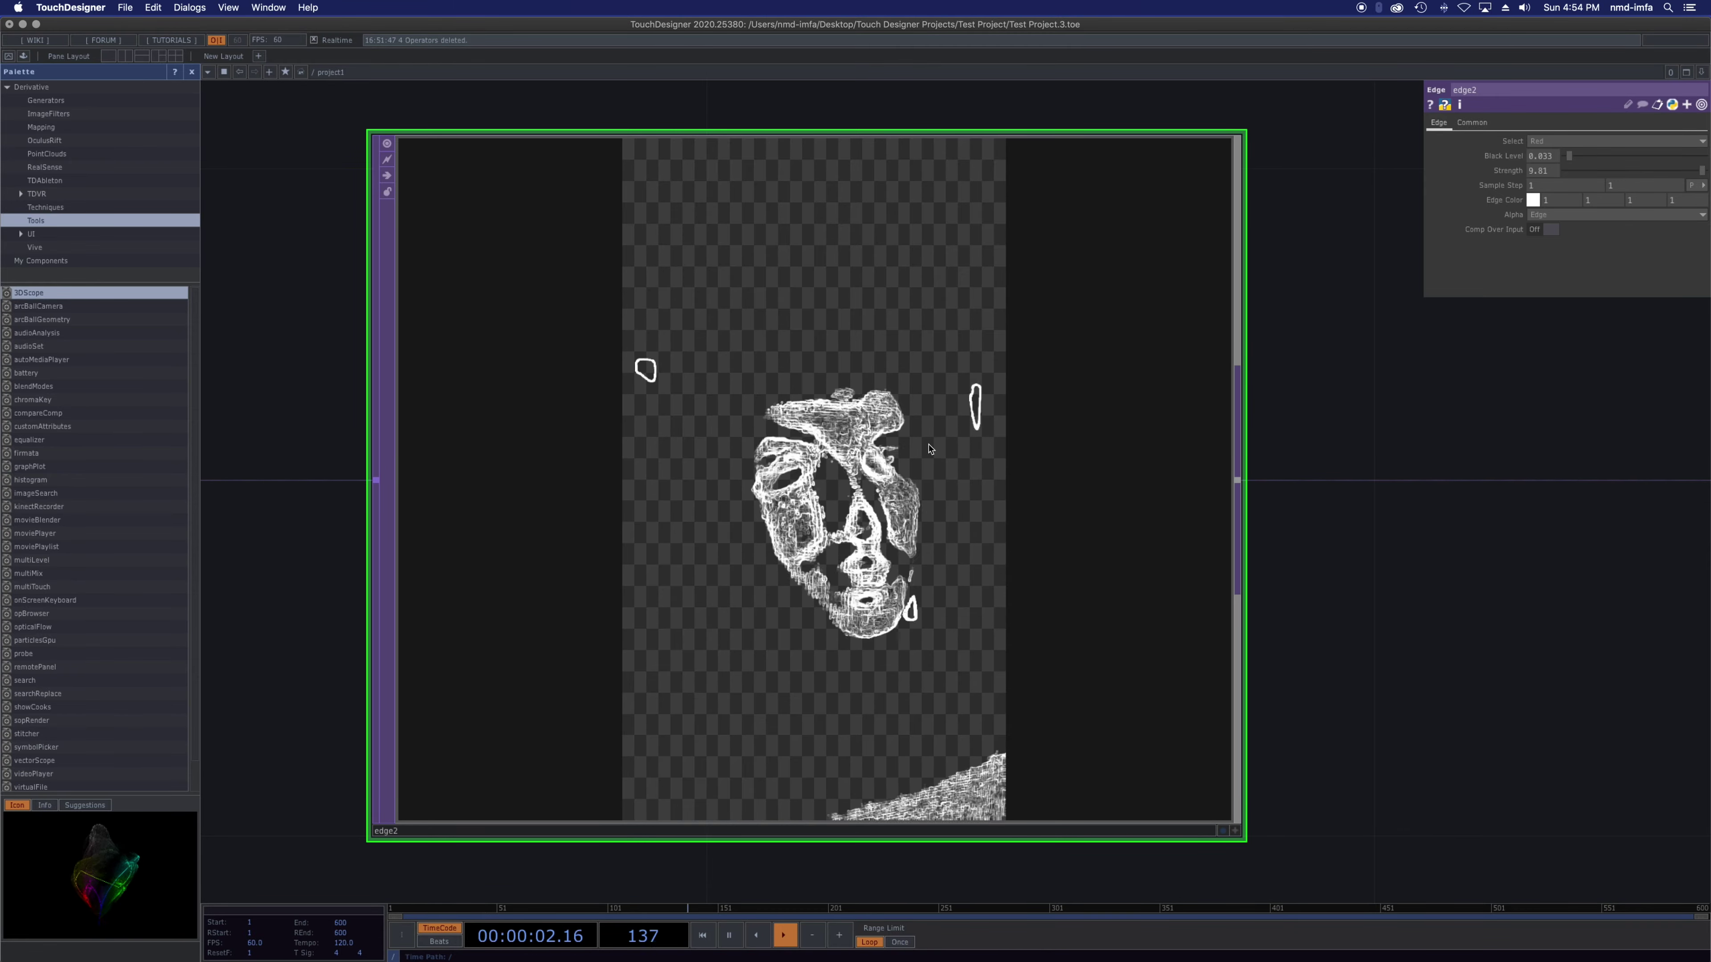
{"action": "scroll", "coordinate": [928, 460], "scroll_direction": "down", "scroll_amount": 2}
{"action": "scroll", "coordinate": [928, 460], "scroll_direction": "down", "scroll_amount": 3}
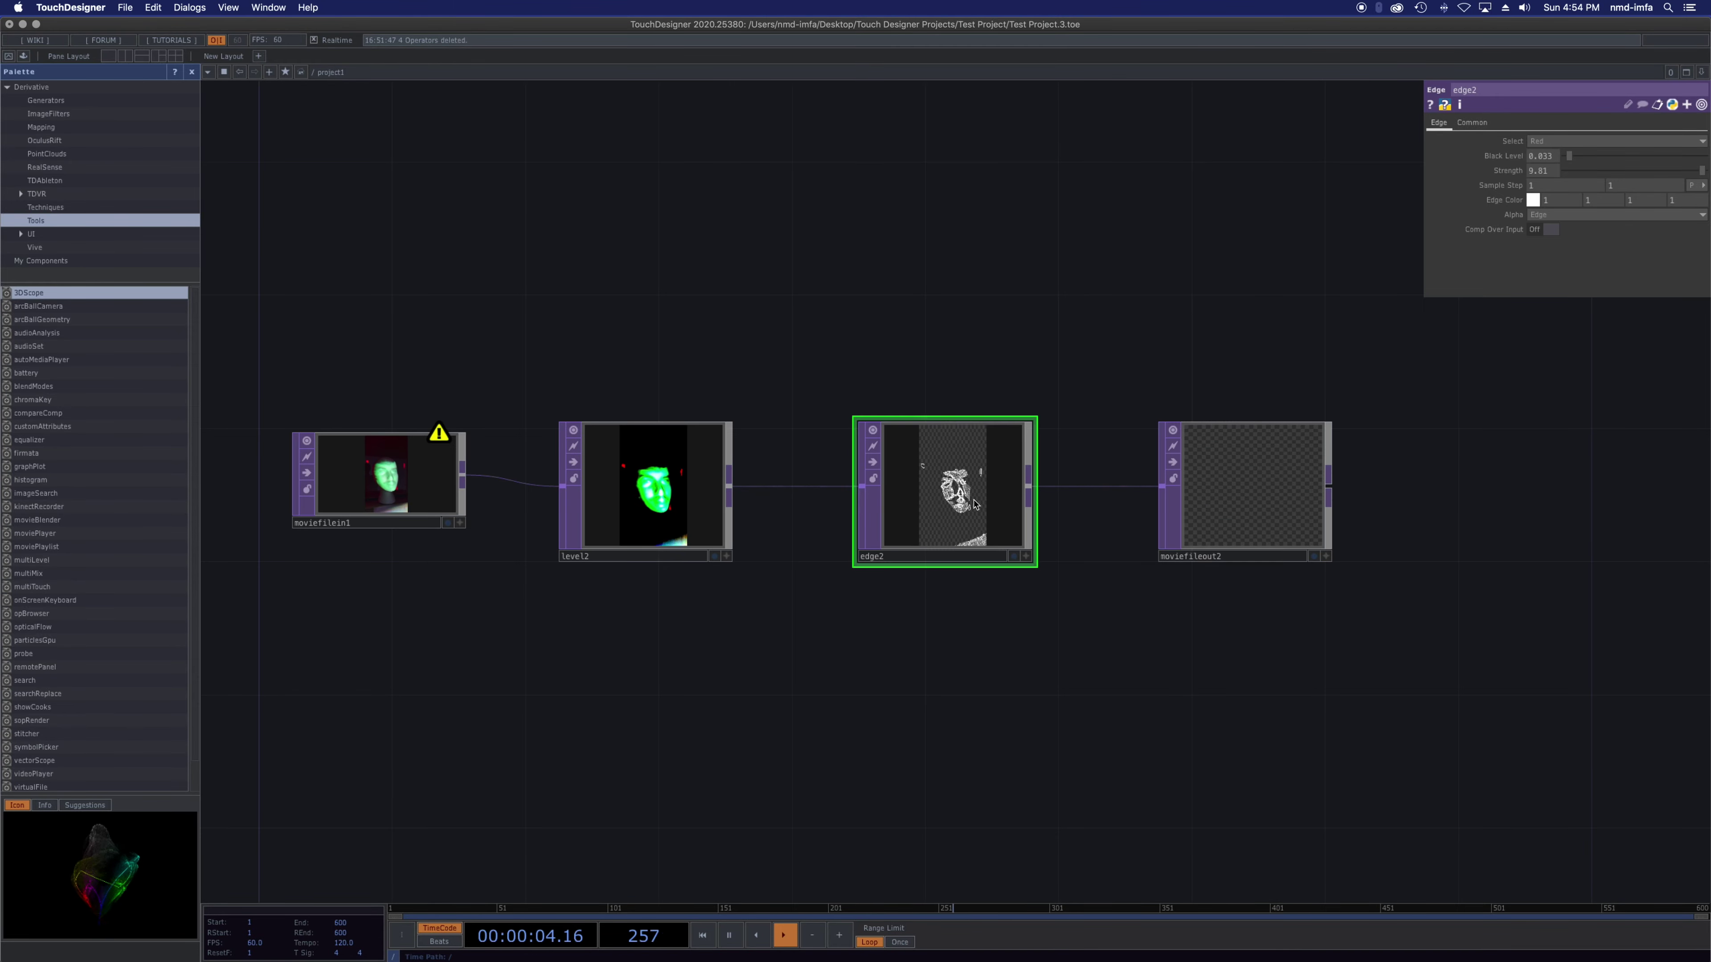
{"action": "left_click", "coordinate": [1230, 478]}
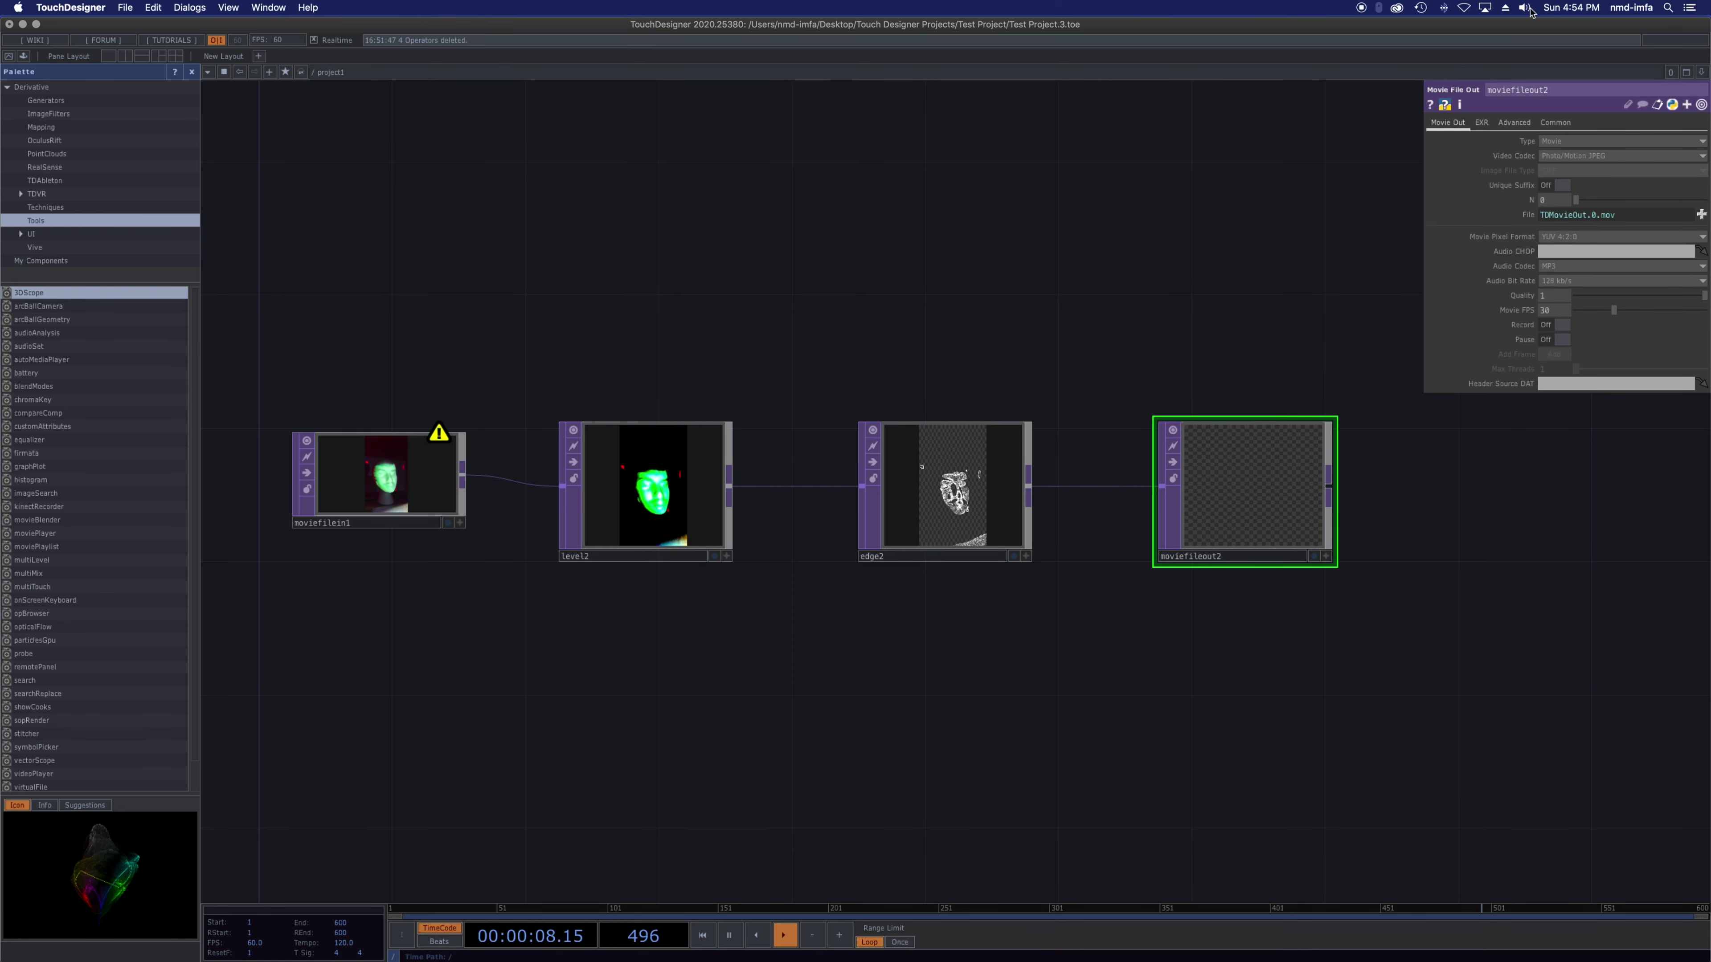
{"action": "left_click_drag", "start_coordinate": [1533, 27], "coordinate": [1528, 25]}
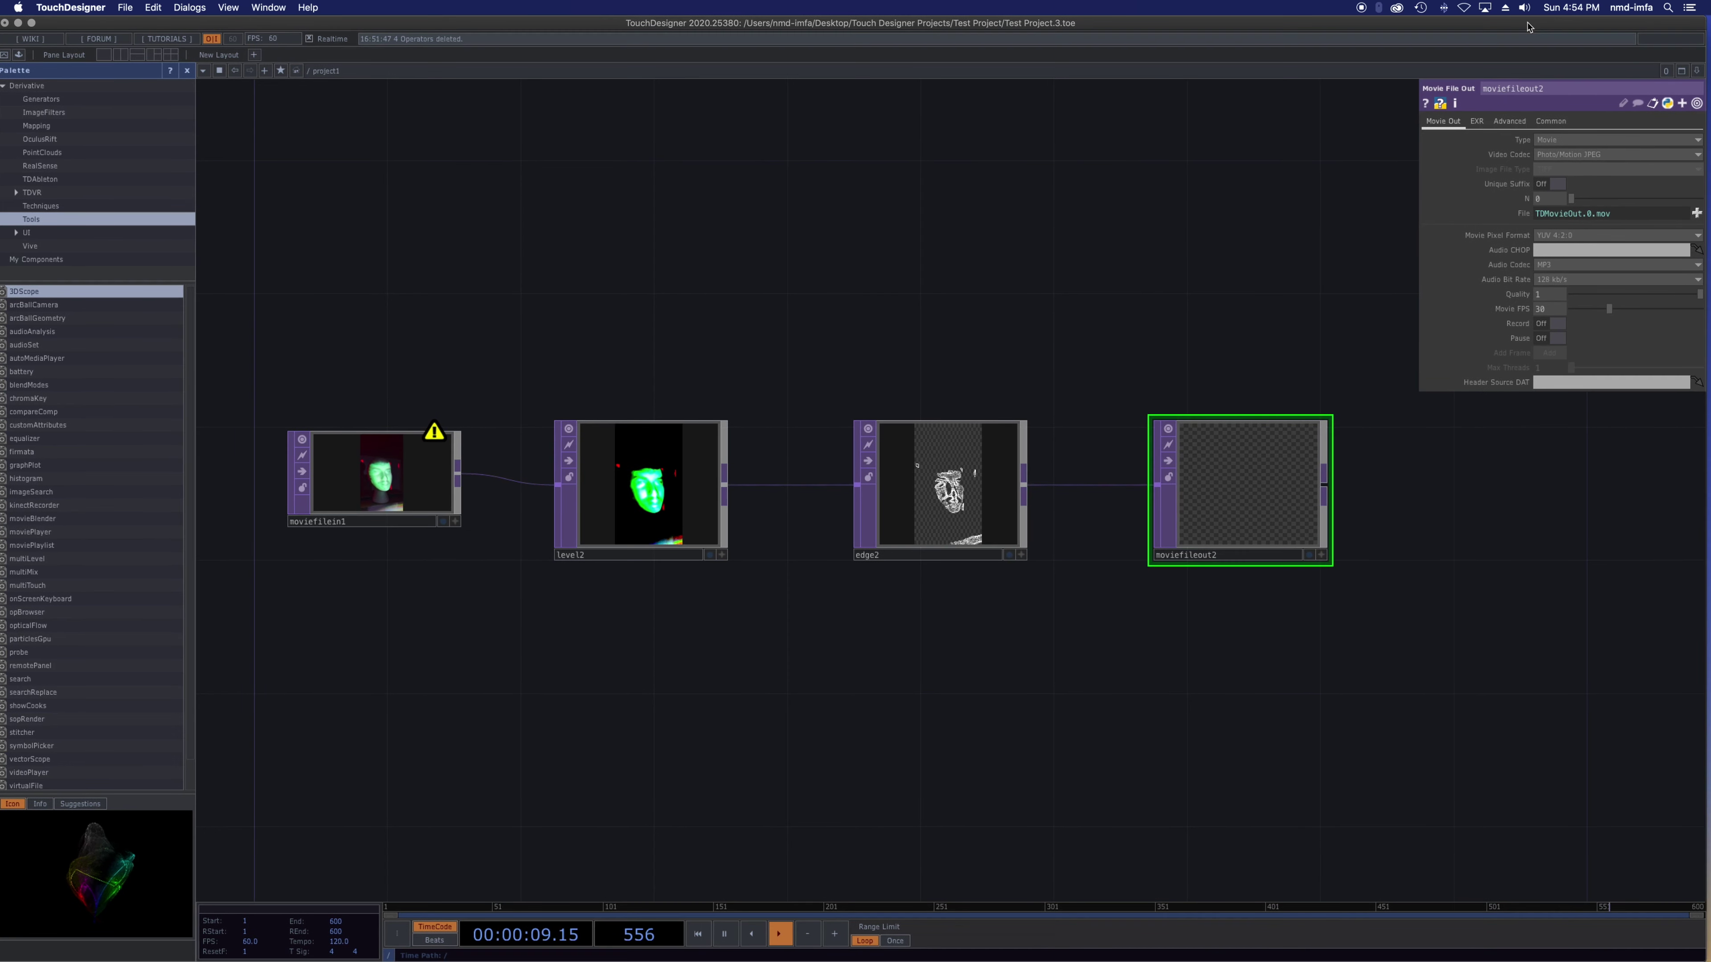
{"action": "left_click", "coordinate": [1599, 142]}
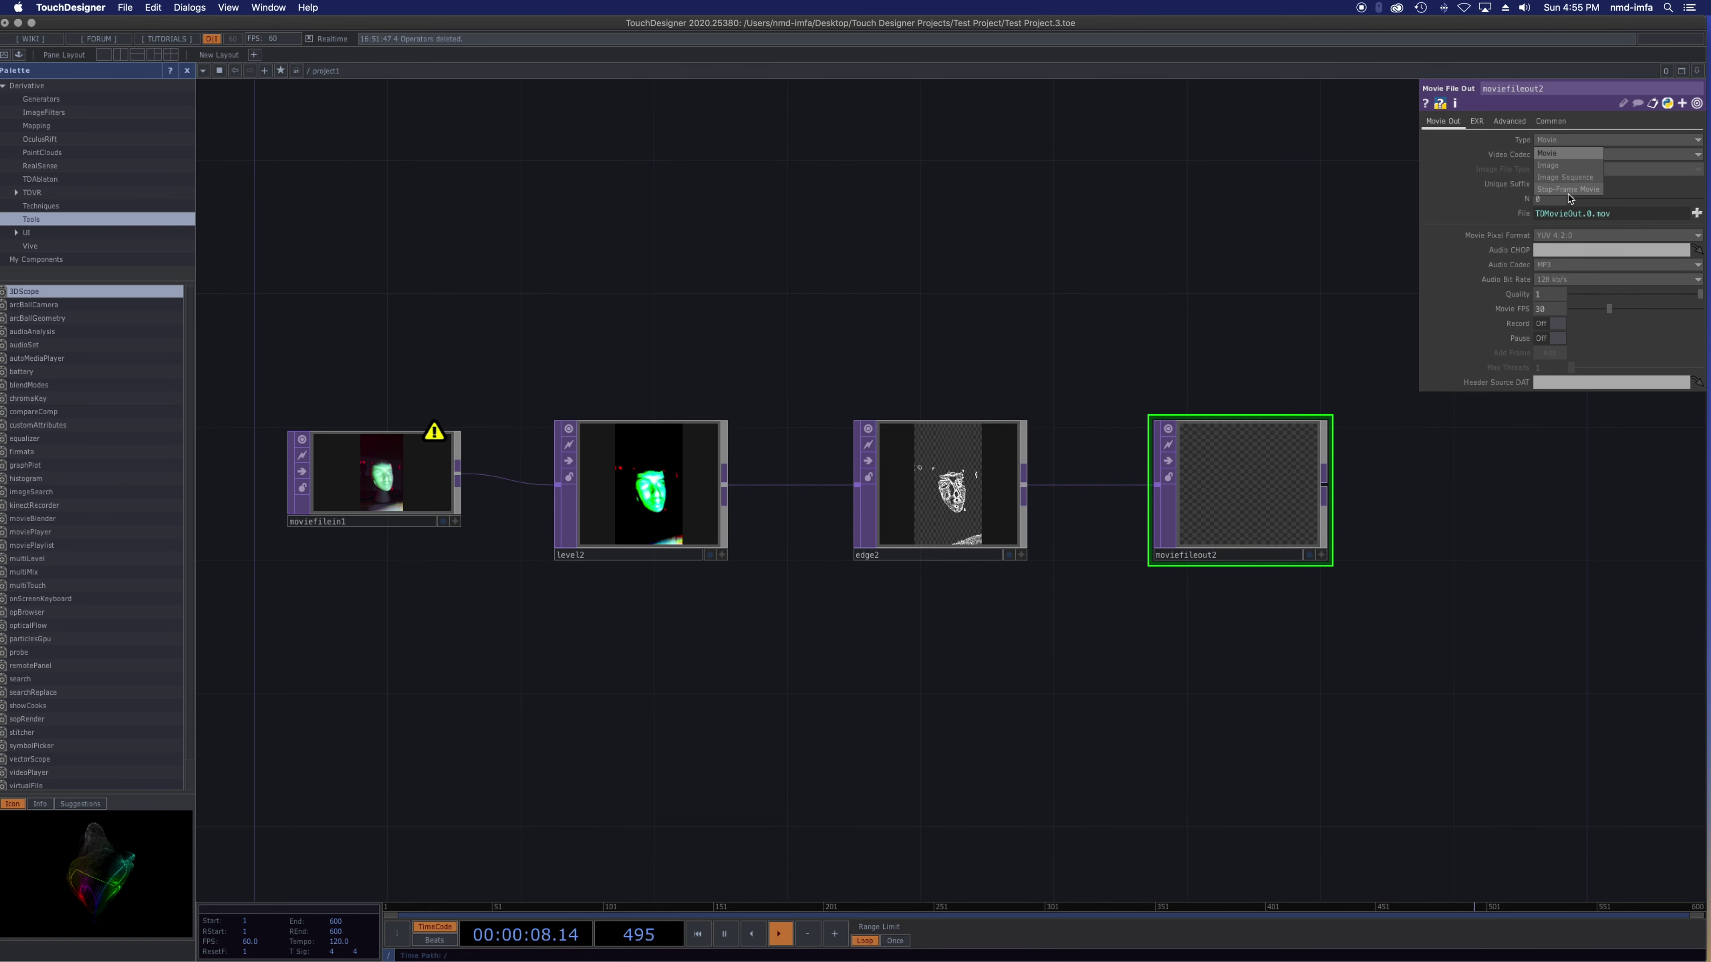
{"action": "left_click", "coordinate": [1549, 152]}
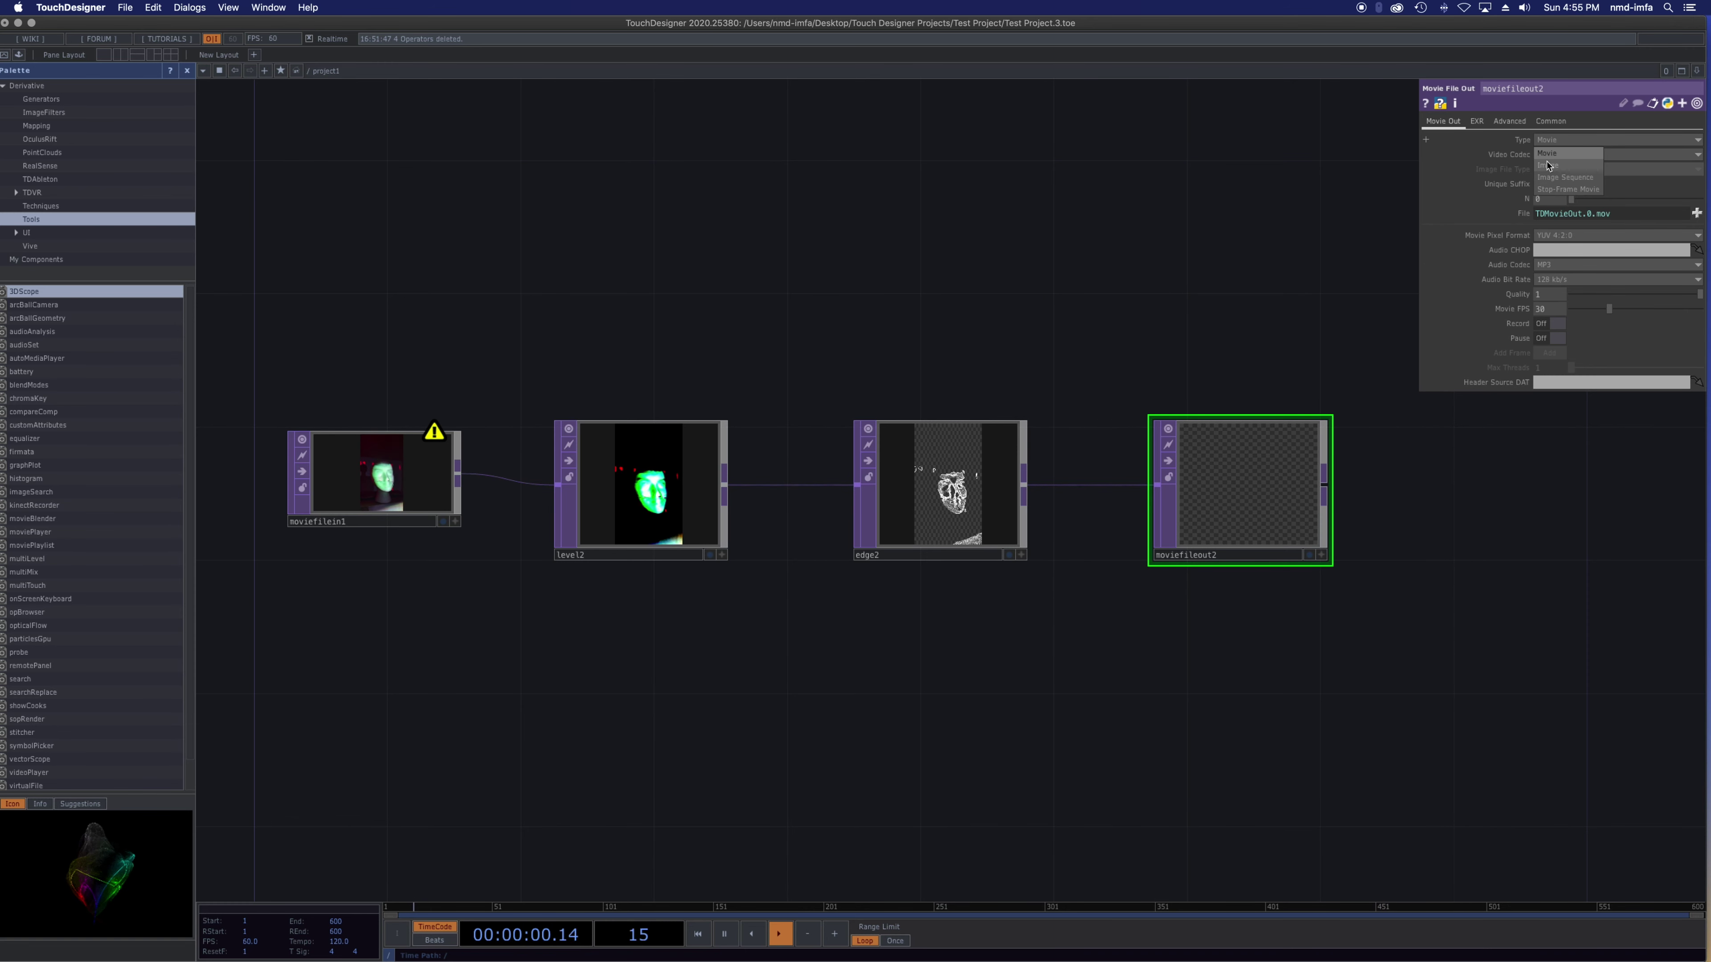
{"action": "left_click", "coordinate": [1601, 155]}
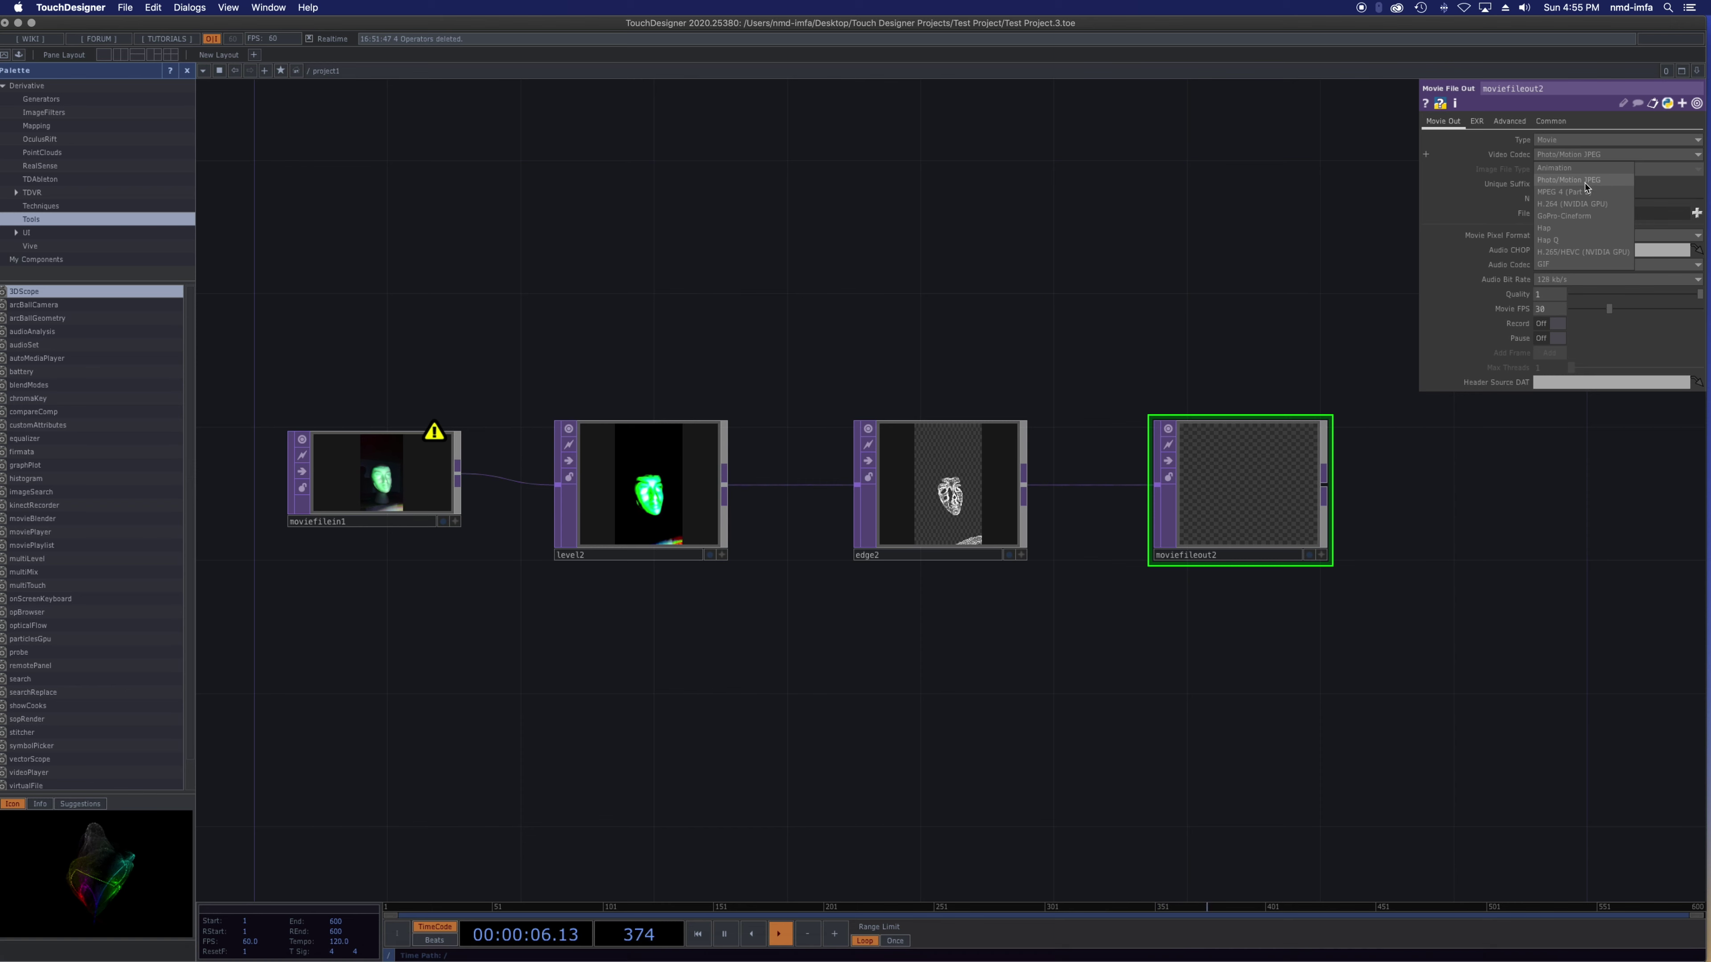
{"action": "left_click", "coordinate": [1576, 194]}
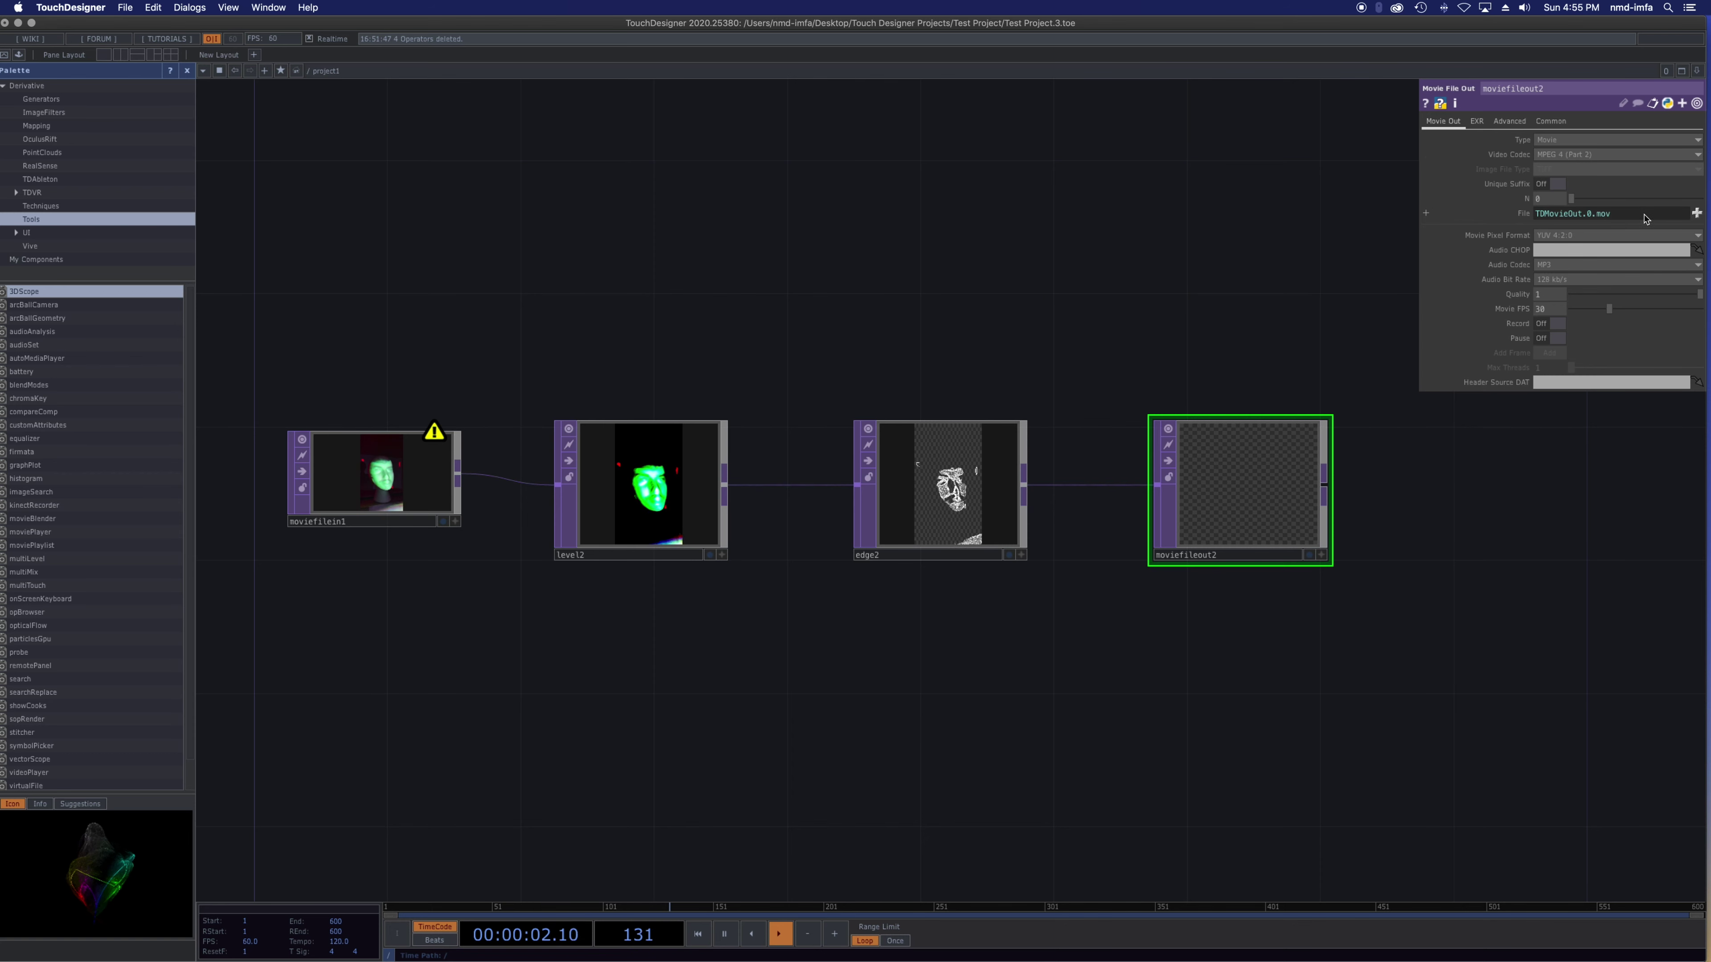
- Toggle moviefileout2's Unique Suffix option on and back off
{"action": "left_click", "coordinate": [1556, 184]}
{"action": "left_click", "coordinate": [1543, 185]}
{"action": "left_click", "coordinate": [1556, 185]}
{"action": "left_click", "coordinate": [1543, 186]}
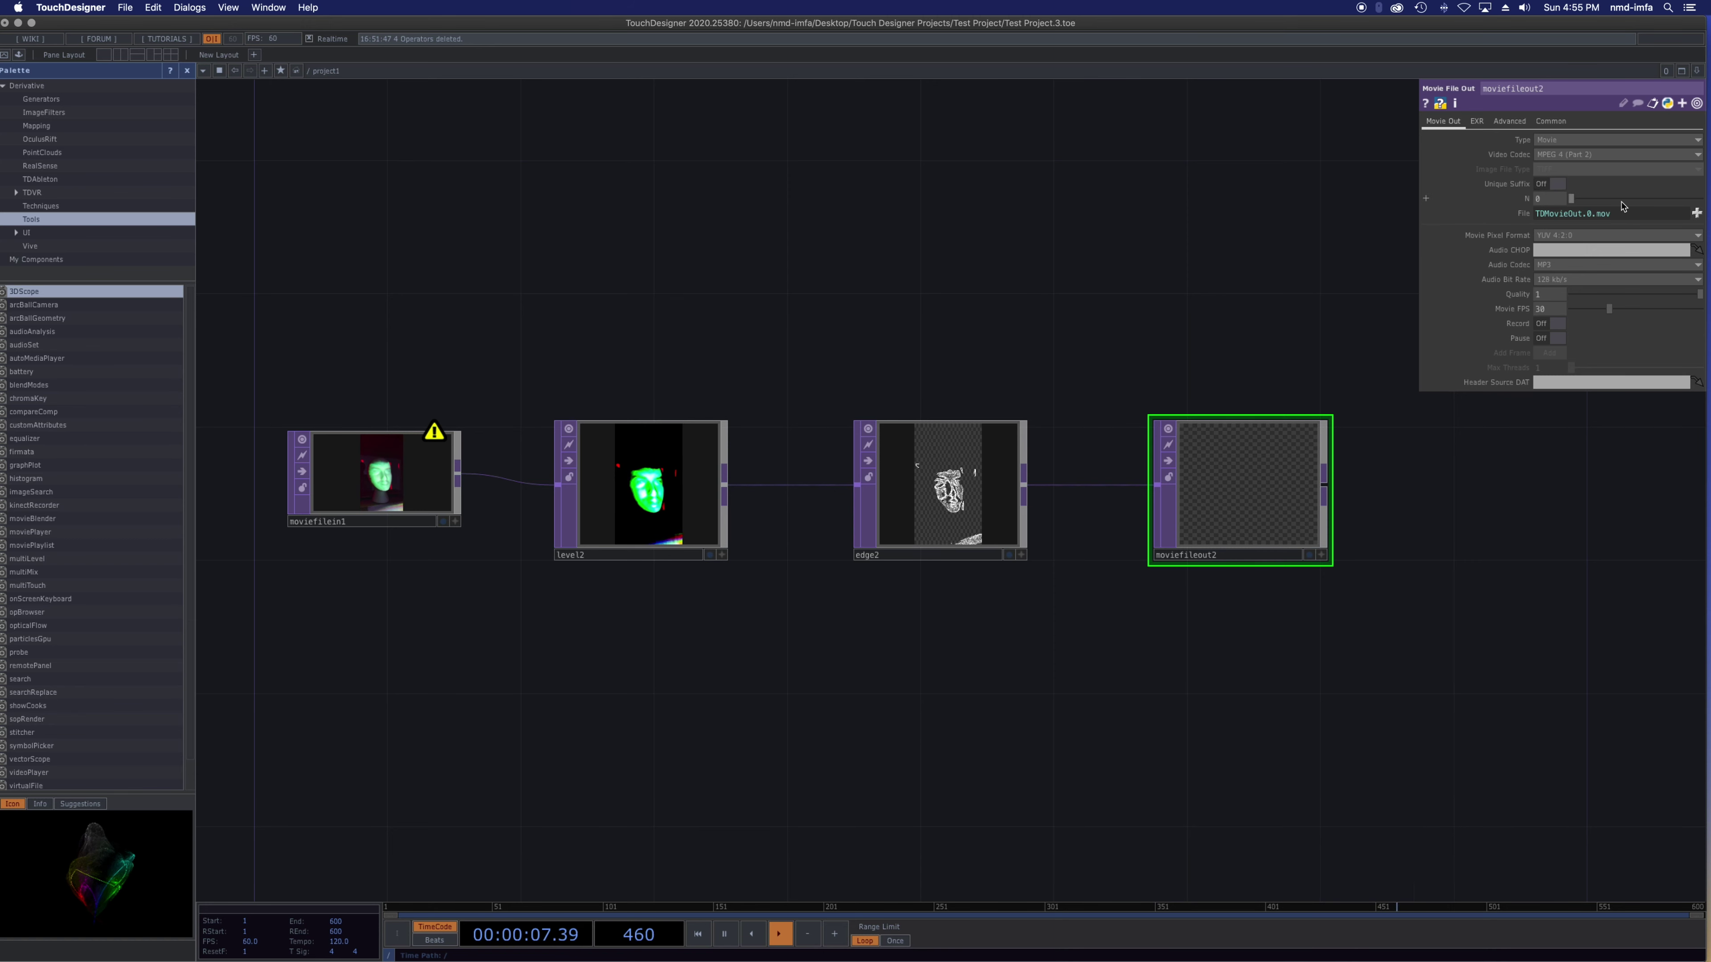
- Set moviefileout2's output file to edge-animation-test.mp4 on the Desktop
{"action": "left_click", "coordinate": [1696, 213]}
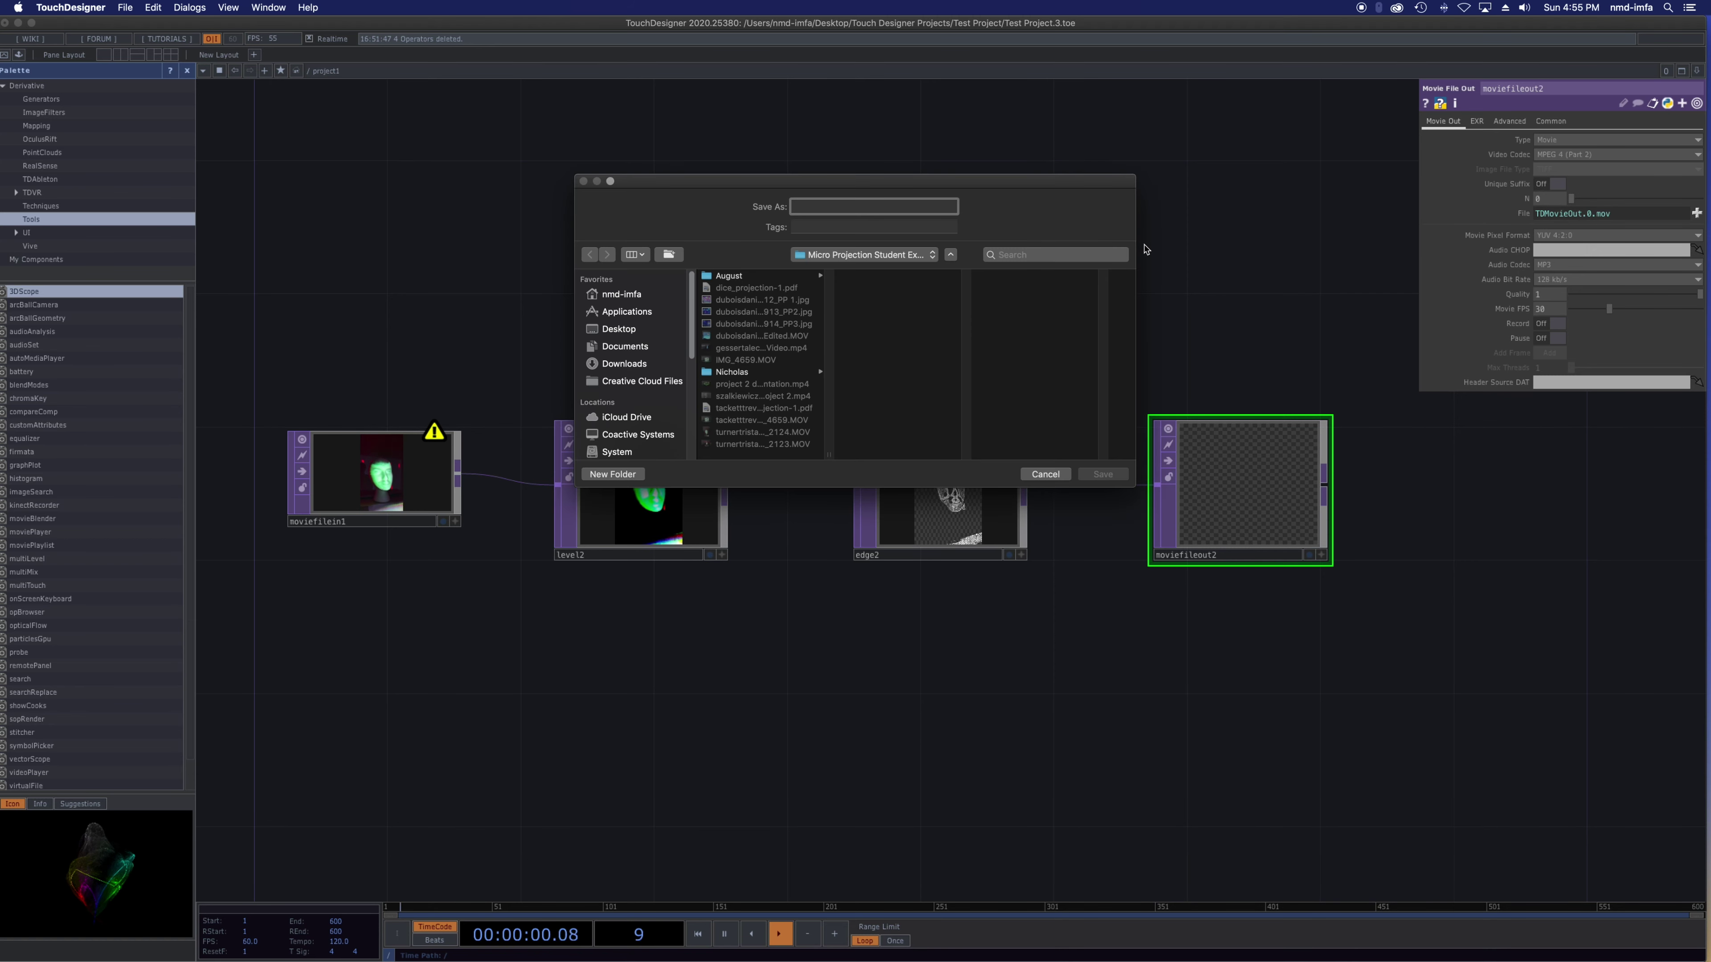
{"action": "left_click", "coordinate": [619, 328]}
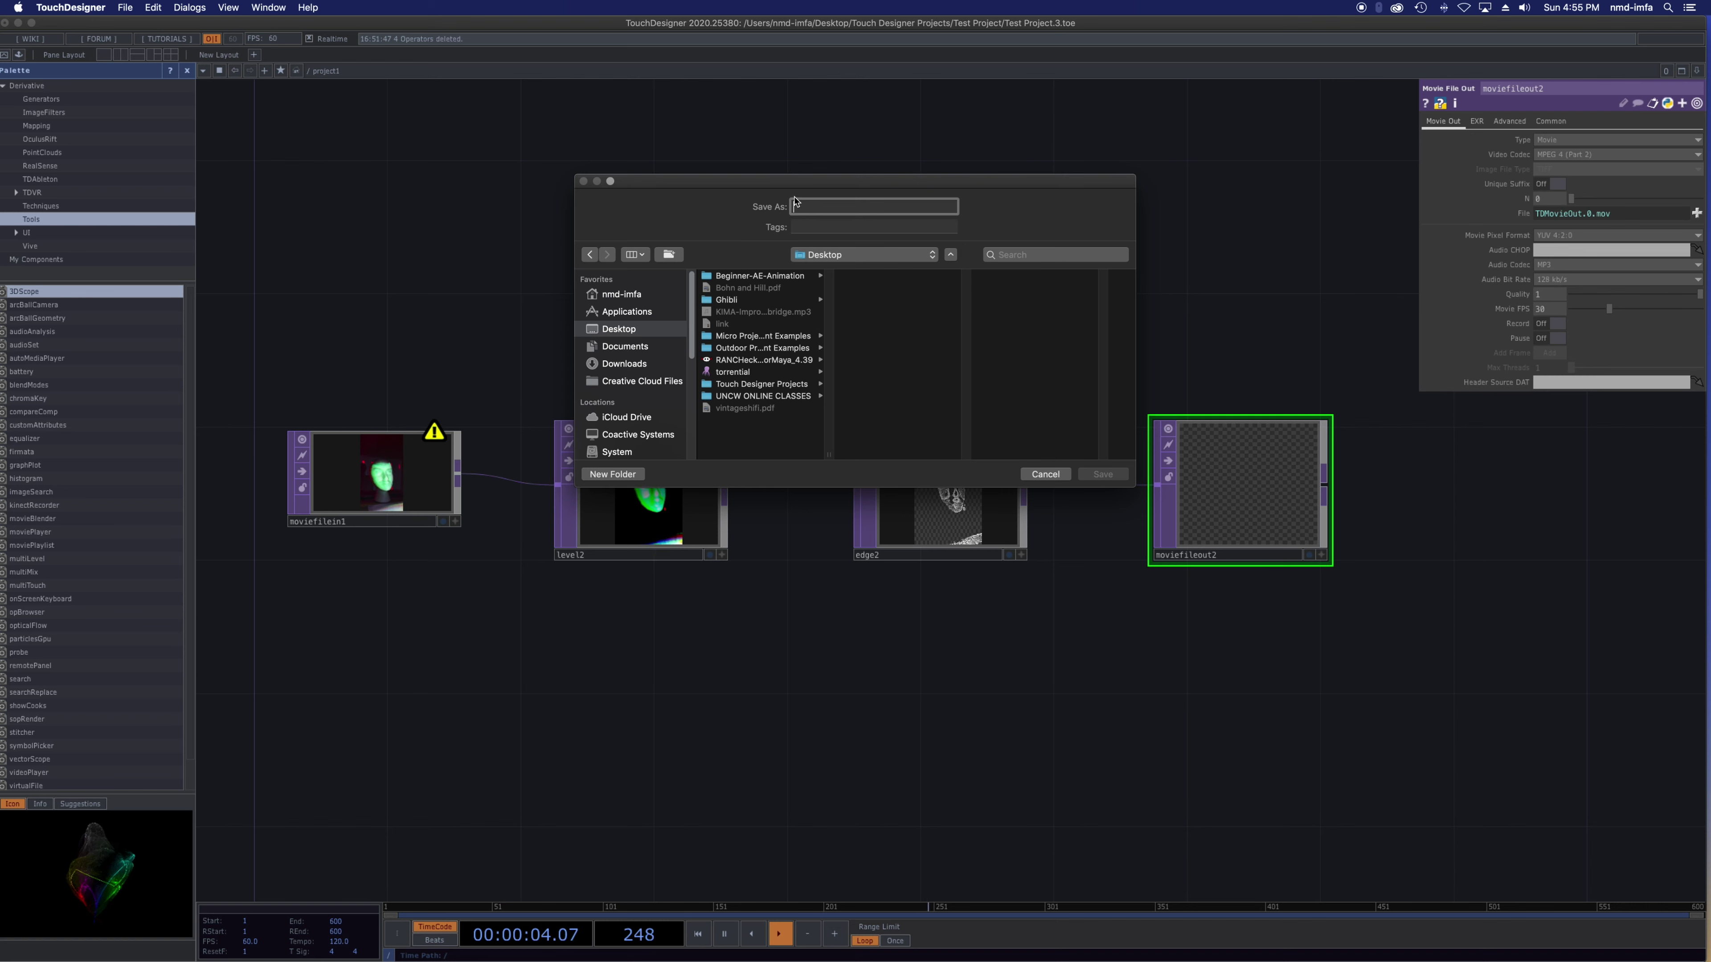
{"action": "type", "text": "edge-animation-test.mp4"}
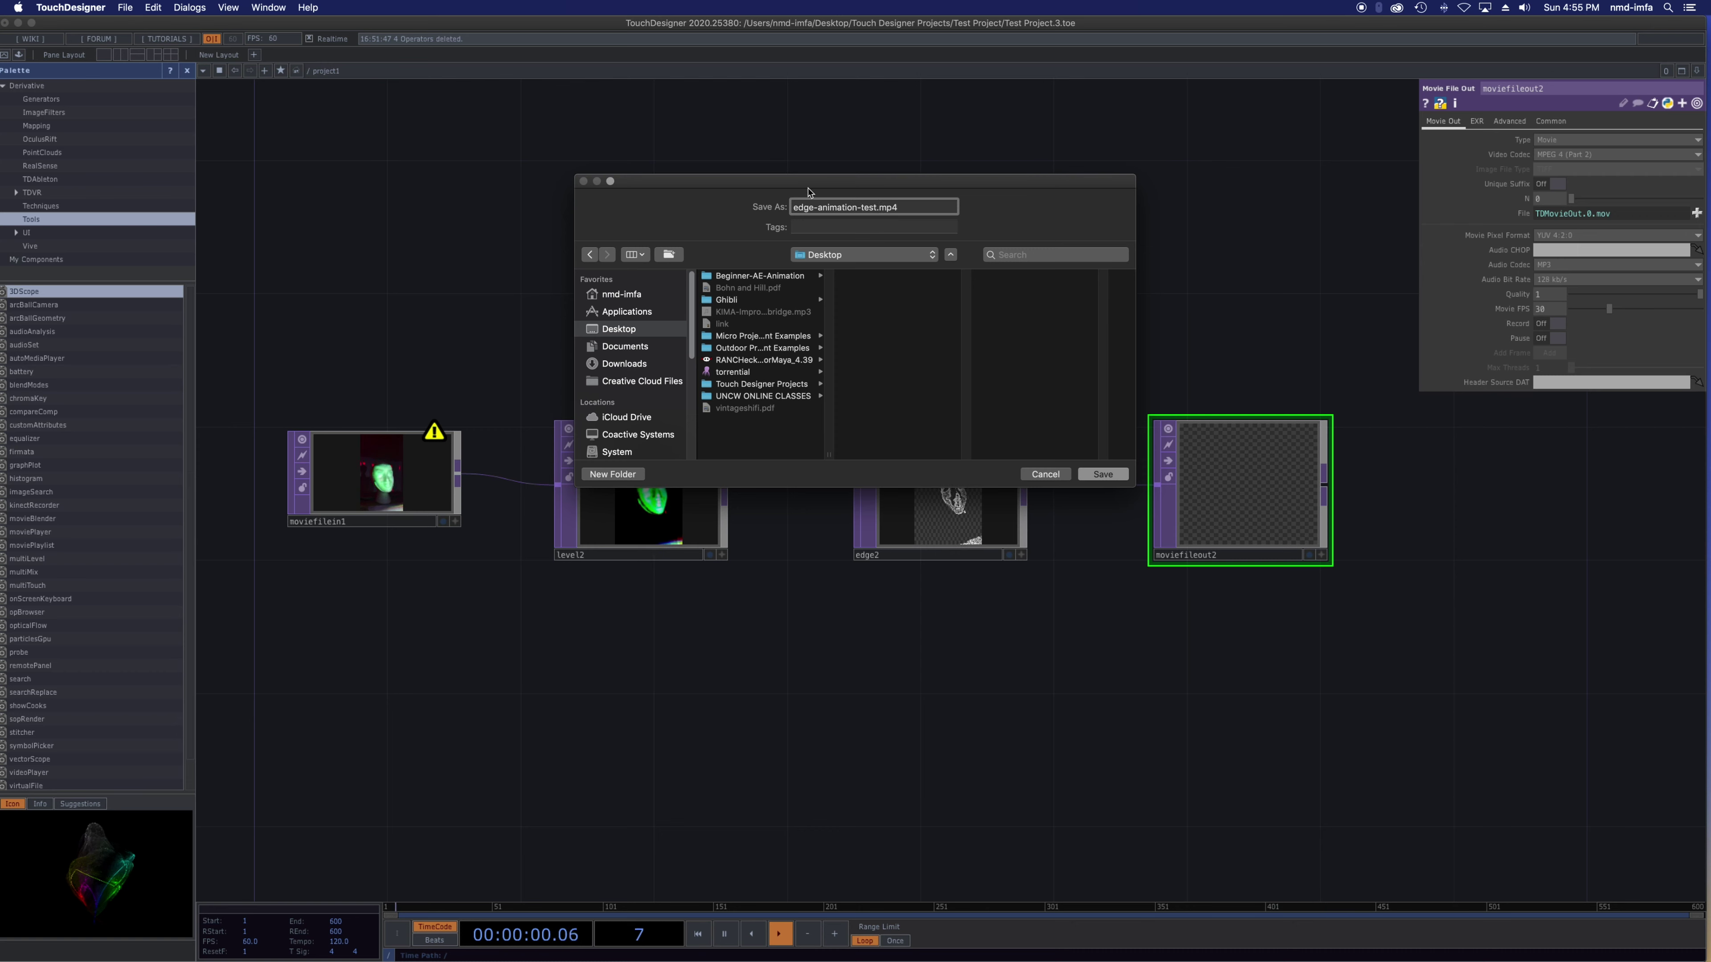
{"action": "left_click", "coordinate": [1103, 475]}
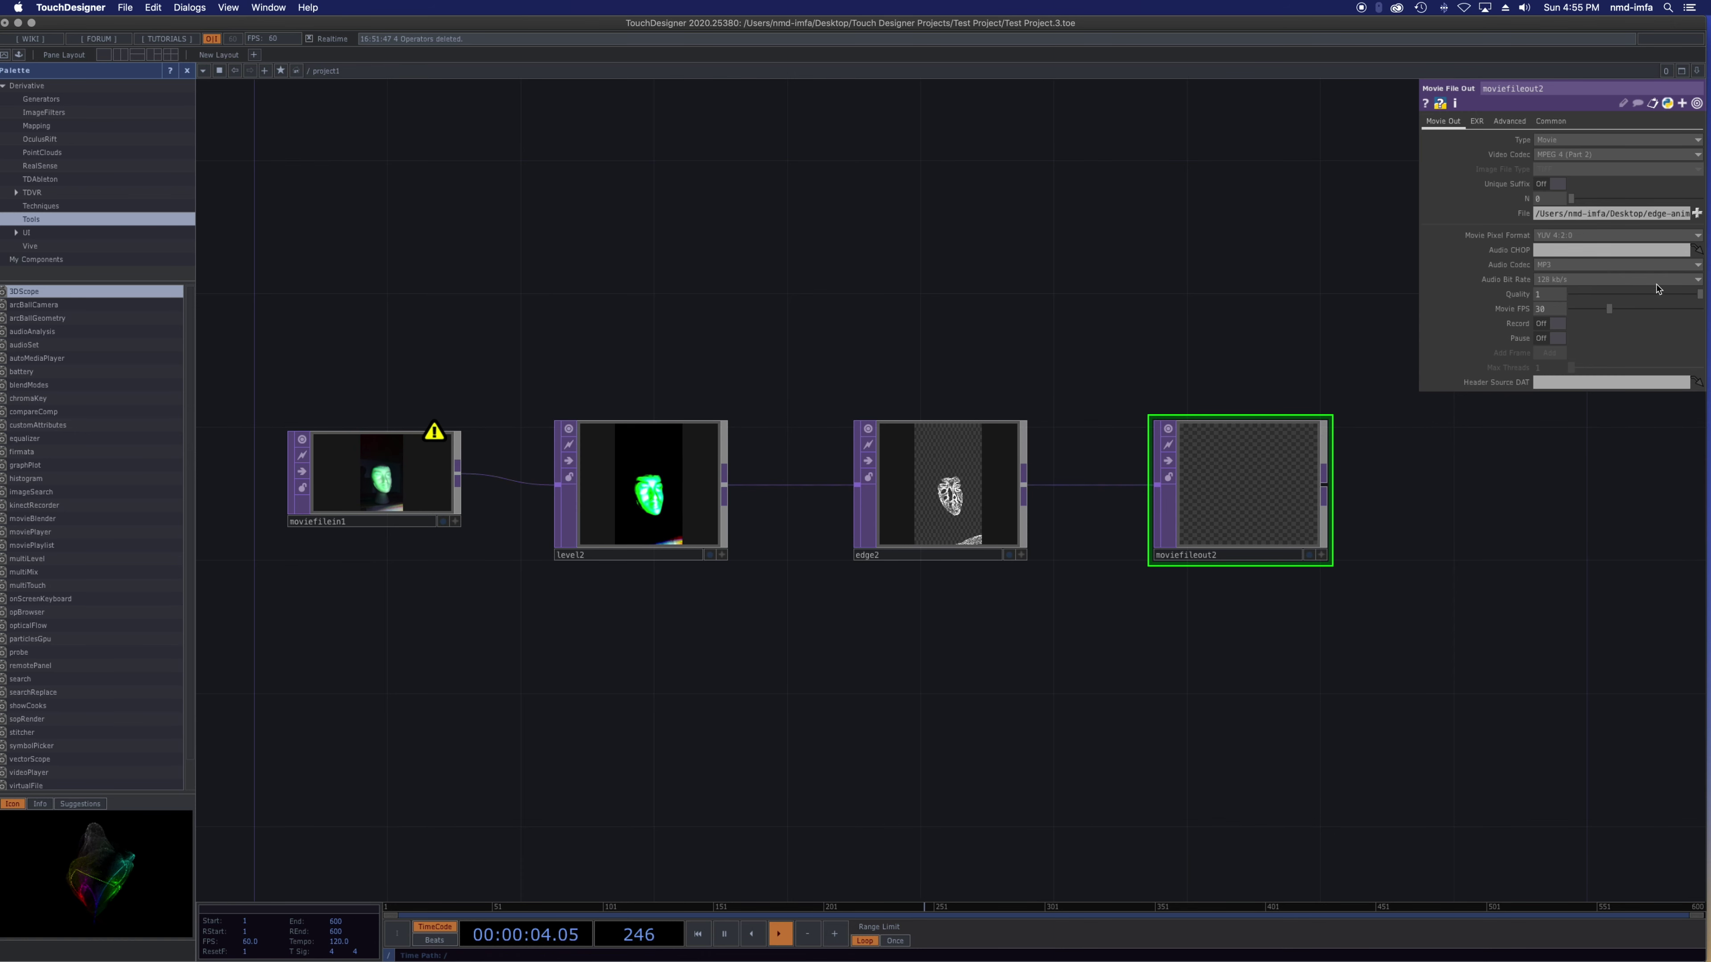
- Set moviefileout2's Audio Codec to MP3, Audio Bit Rate to 320 kb/s and Quality to 1
{"action": "left_click", "coordinate": [1566, 267]}
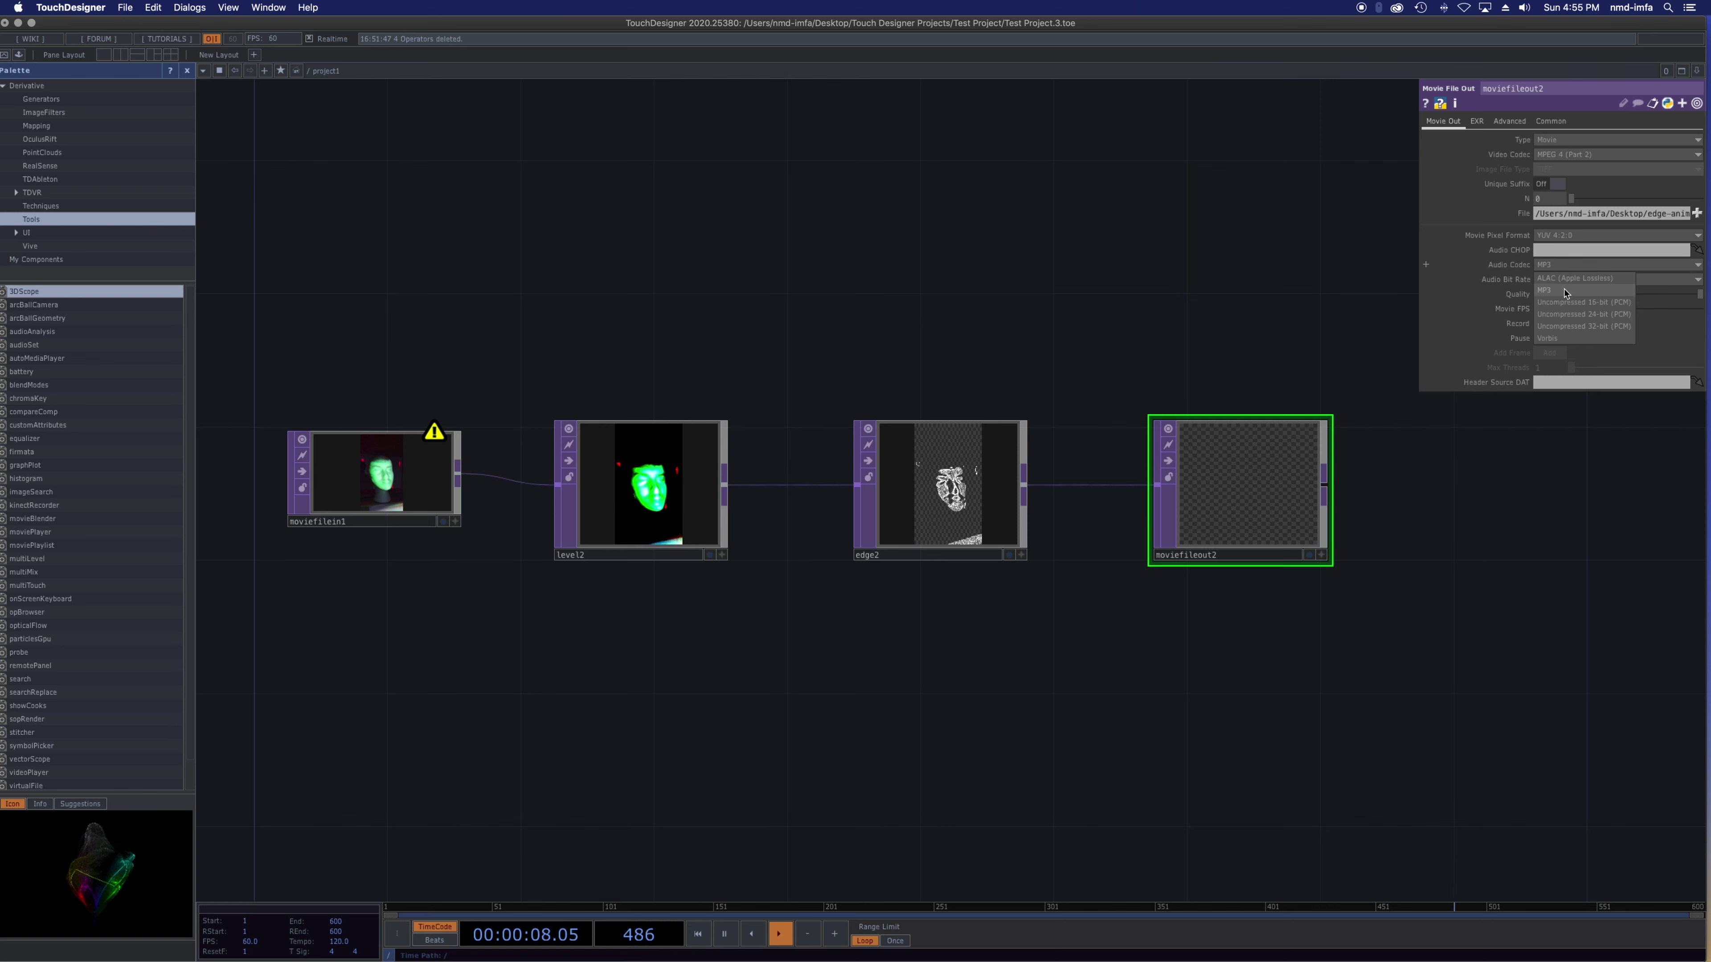
{"action": "left_click", "coordinate": [1564, 293]}
{"action": "left_click", "coordinate": [1563, 279]}
{"action": "left_click", "coordinate": [1560, 340]}
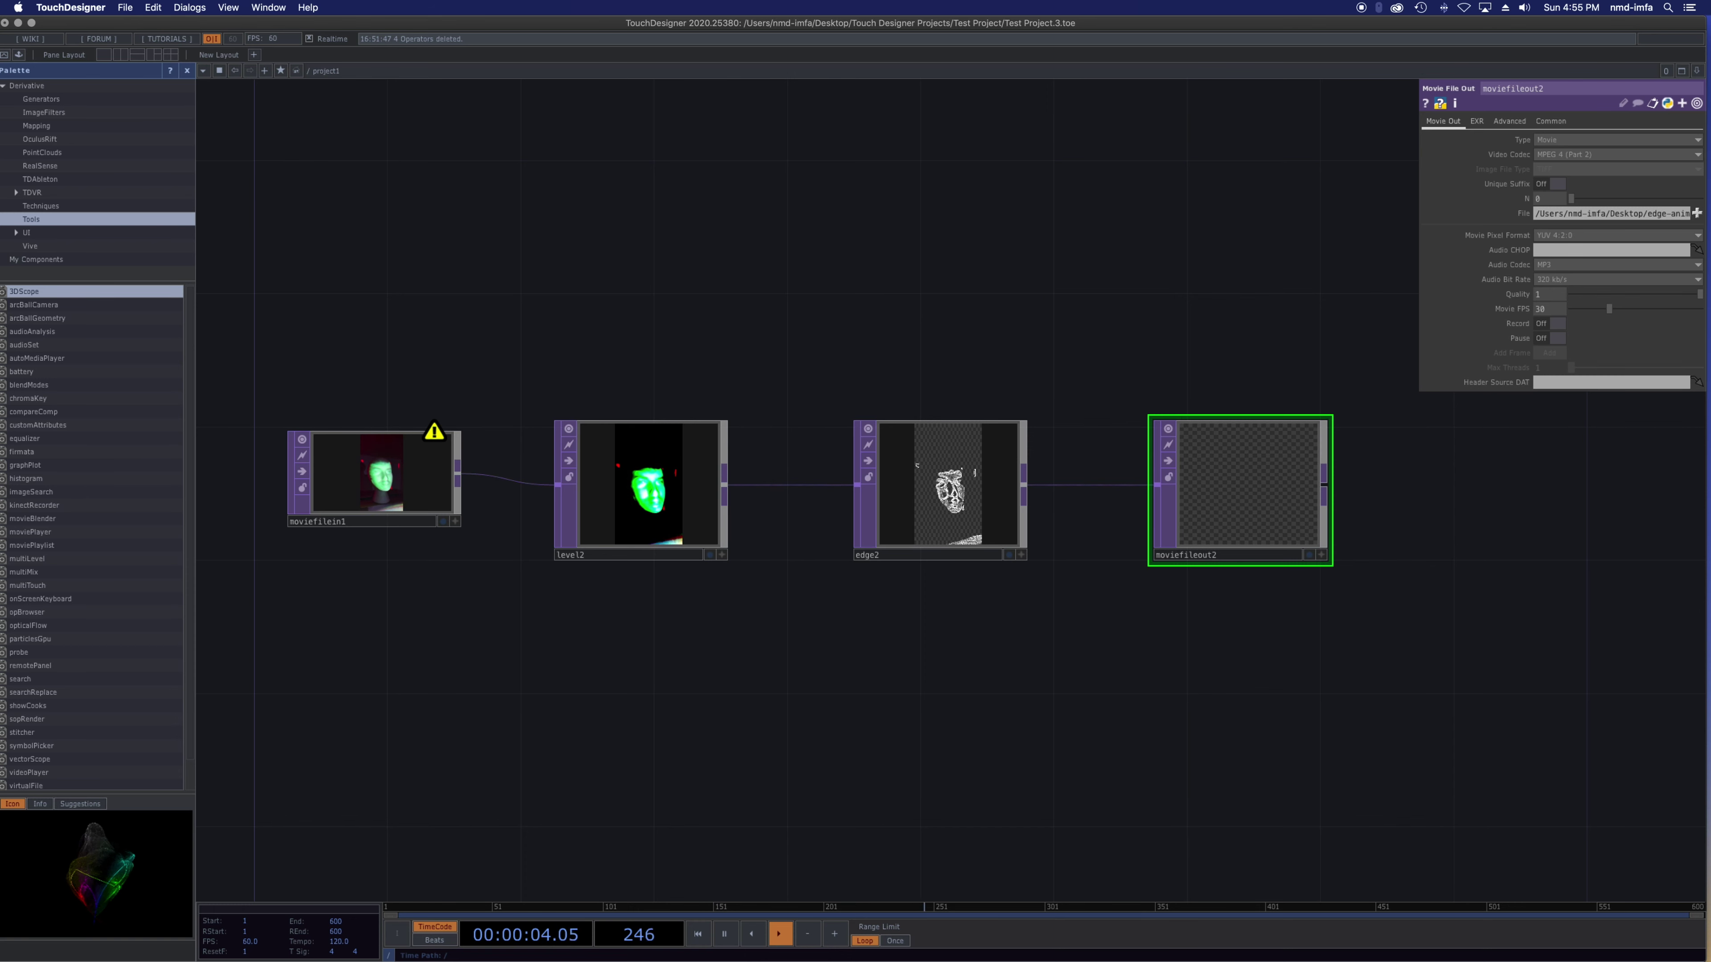
{"action": "left_click_drag", "start_coordinate": [1663, 295], "coordinate": [1700, 296]}
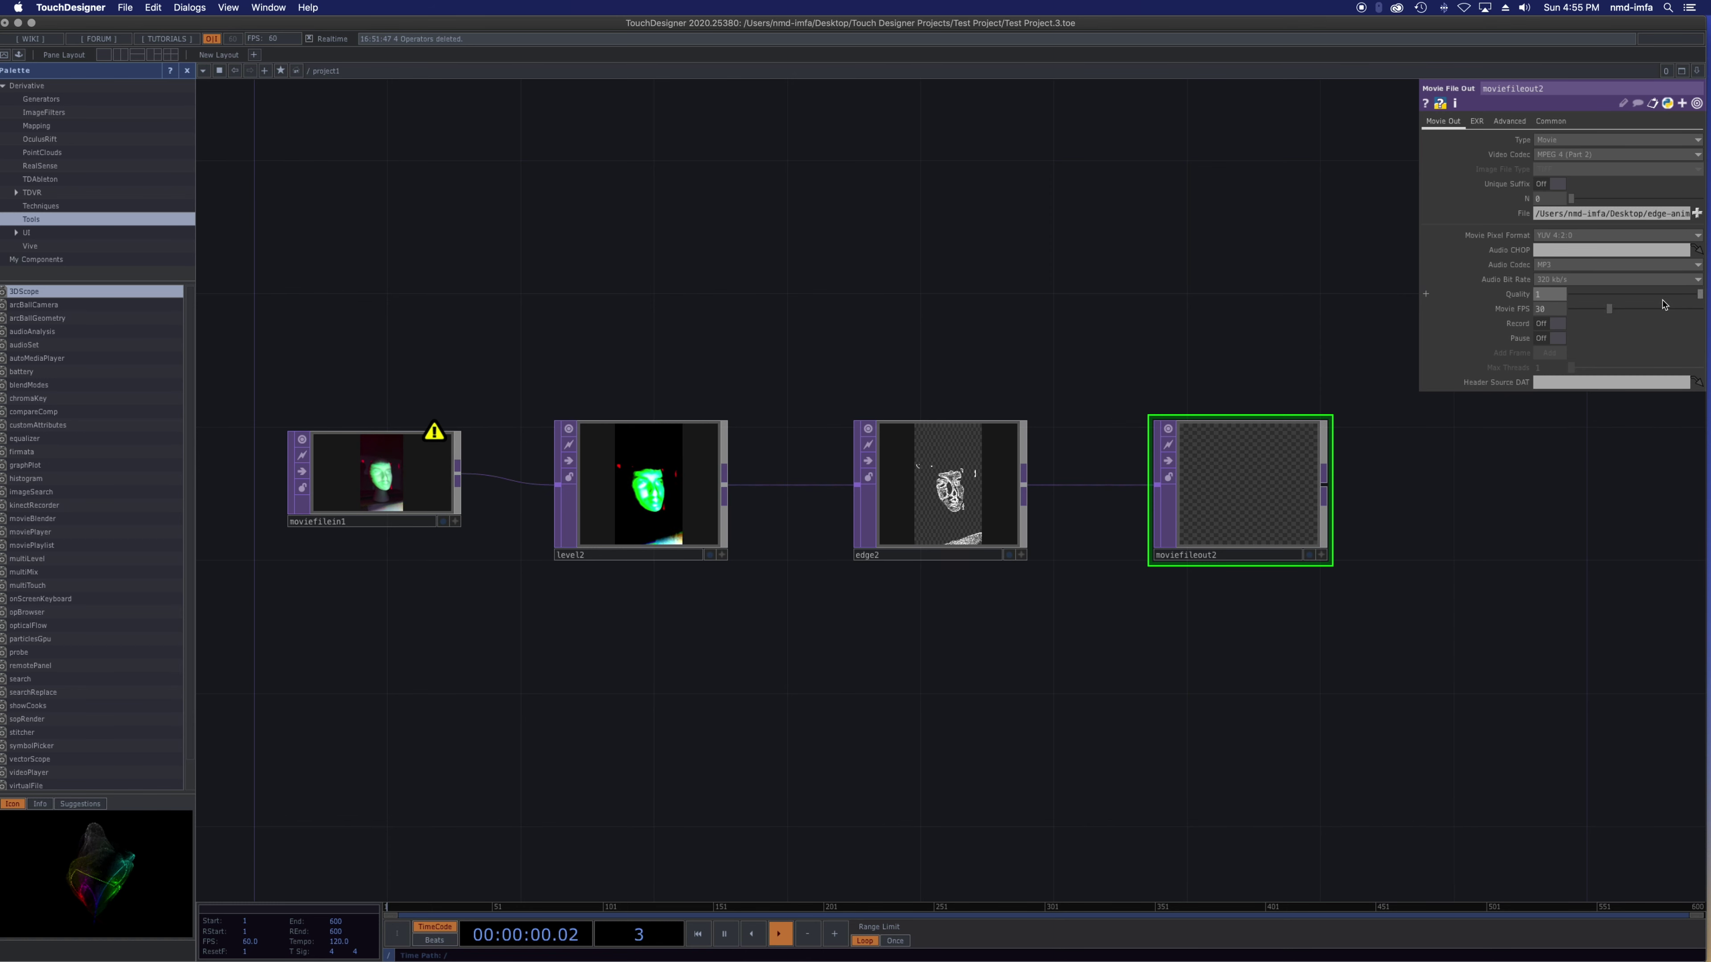
- Record the chain's output with moviefileout2, uncover the output file on the desktop, and stop recording
{"action": "left_click", "coordinate": [1559, 325]}
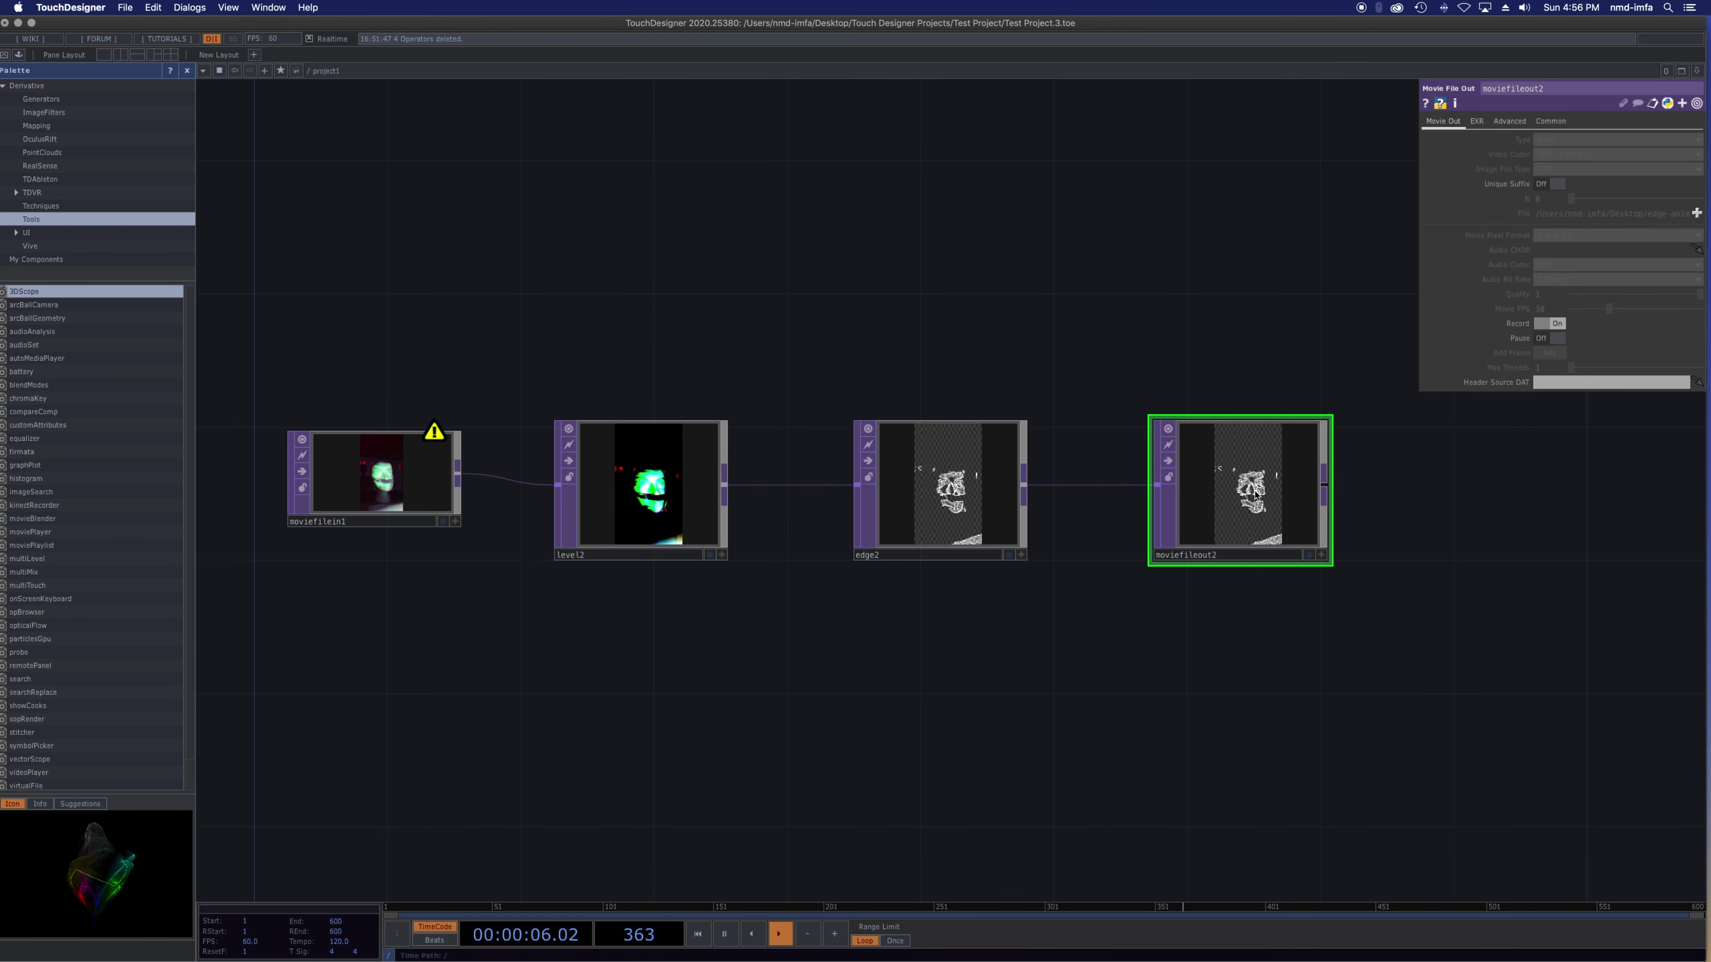
{"action": "left_click_drag", "start_coordinate": [1331, 29], "coordinate": [1210, 29]}
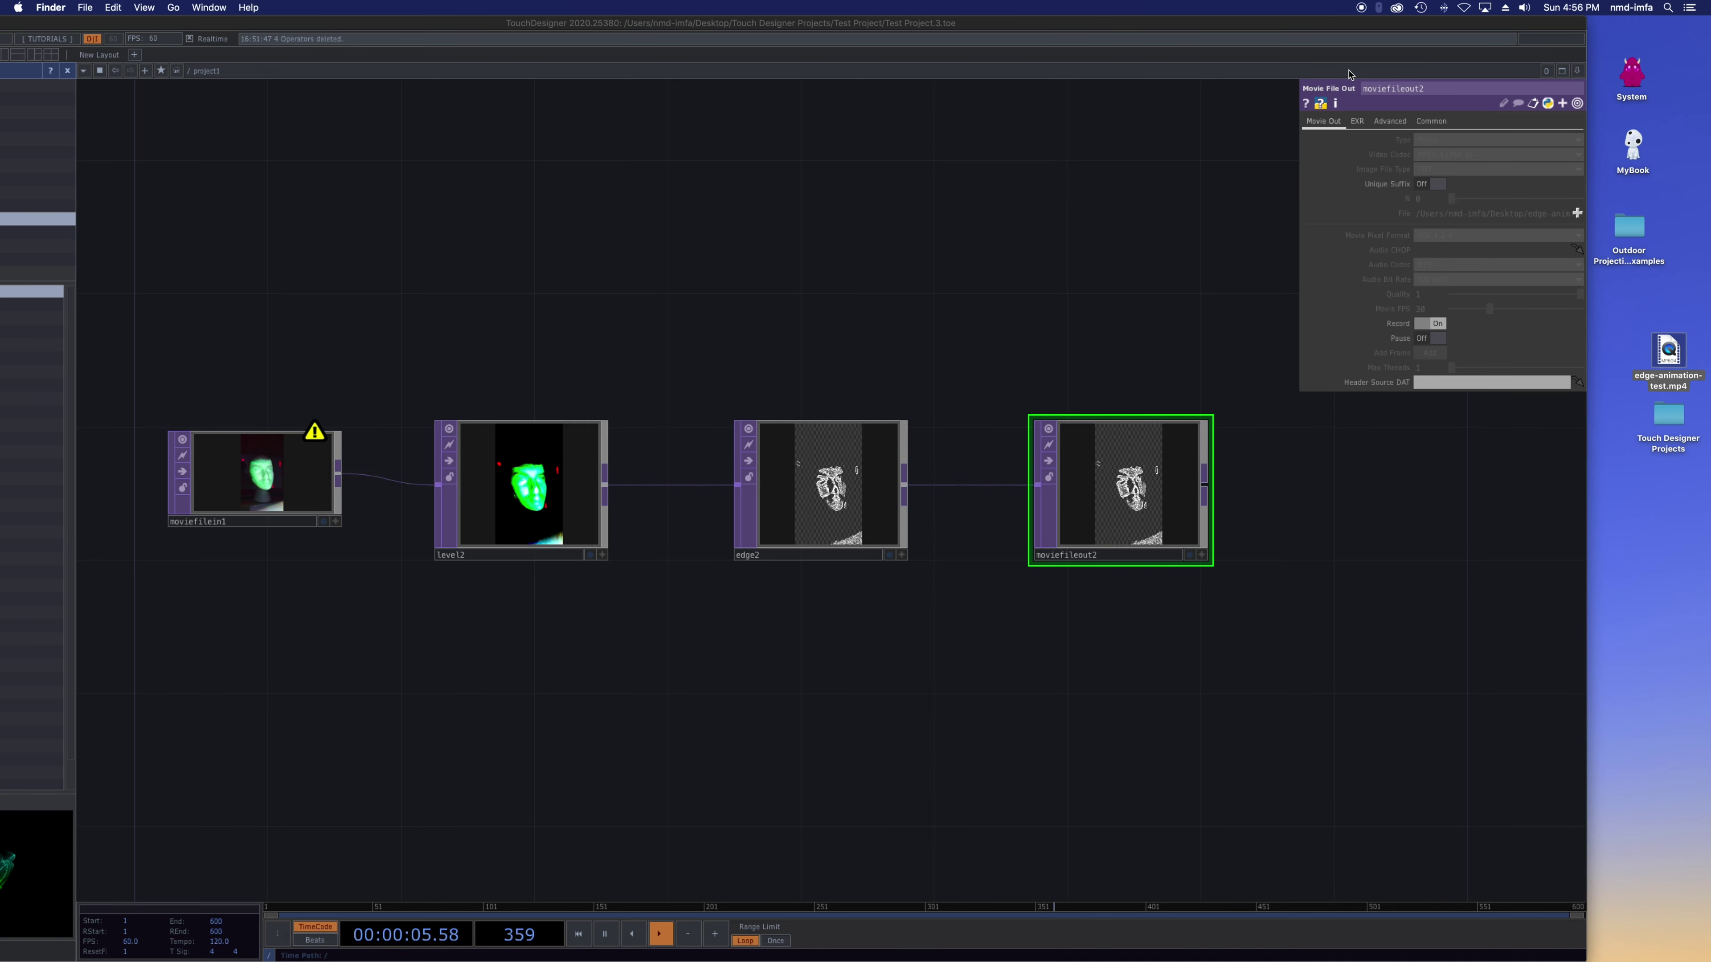
{"action": "left_click", "coordinate": [1324, 122]}
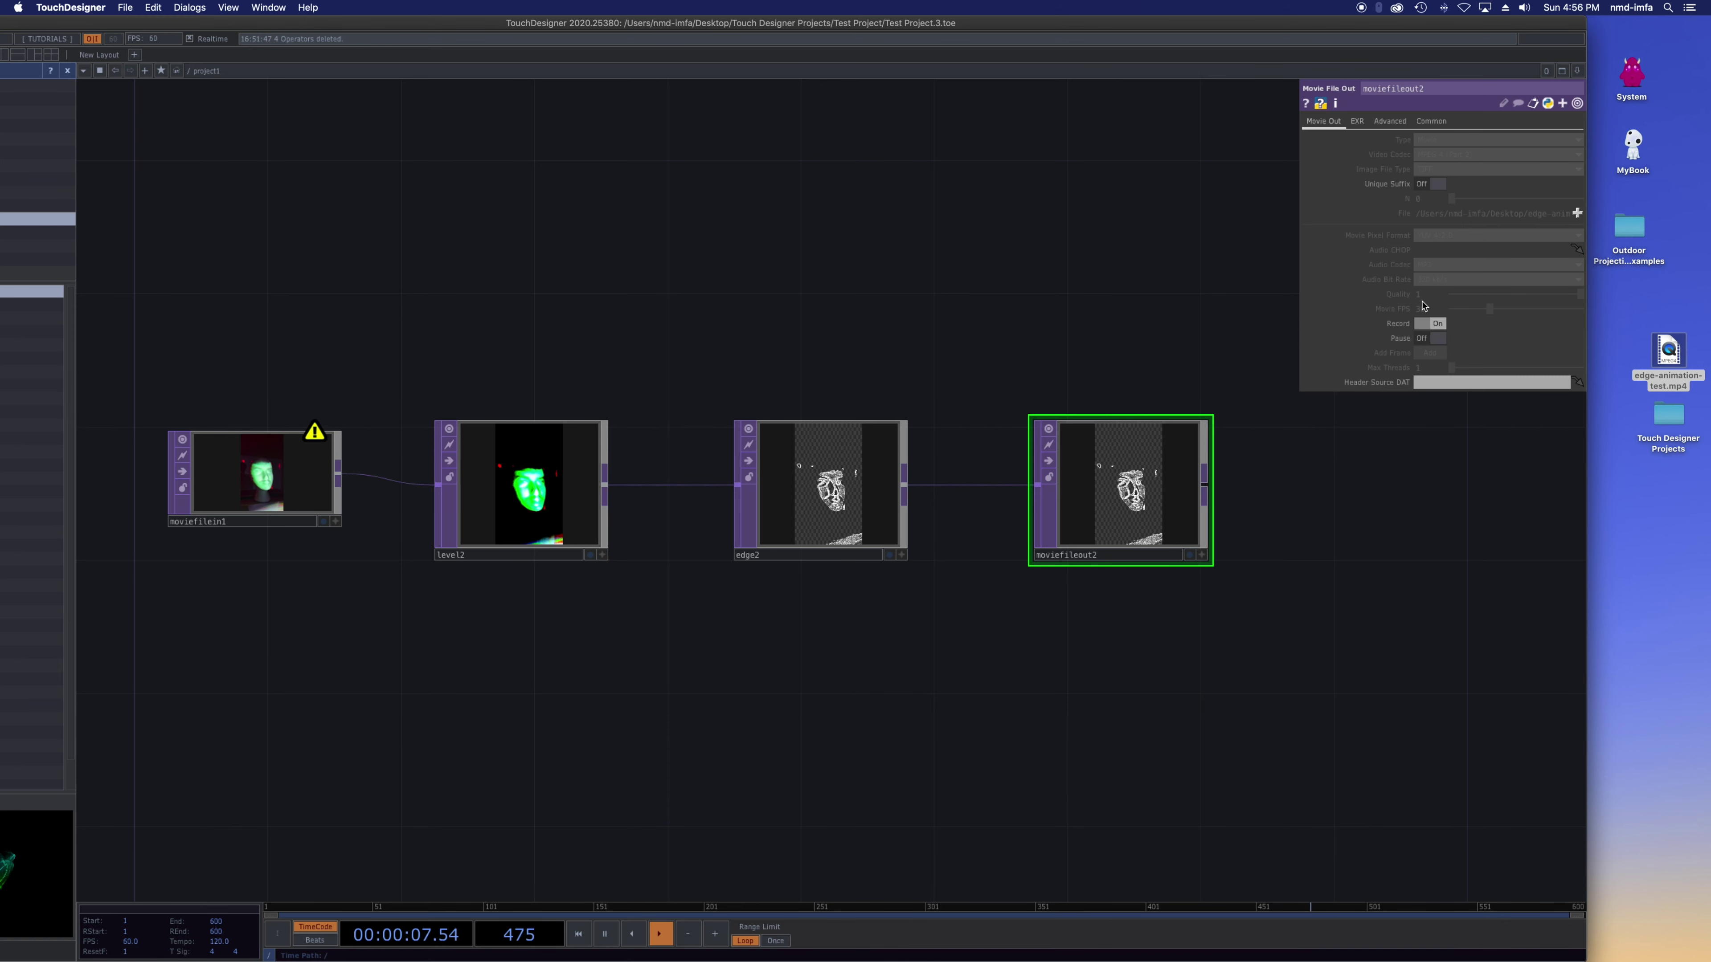
{"action": "left_click", "coordinate": [1428, 324]}
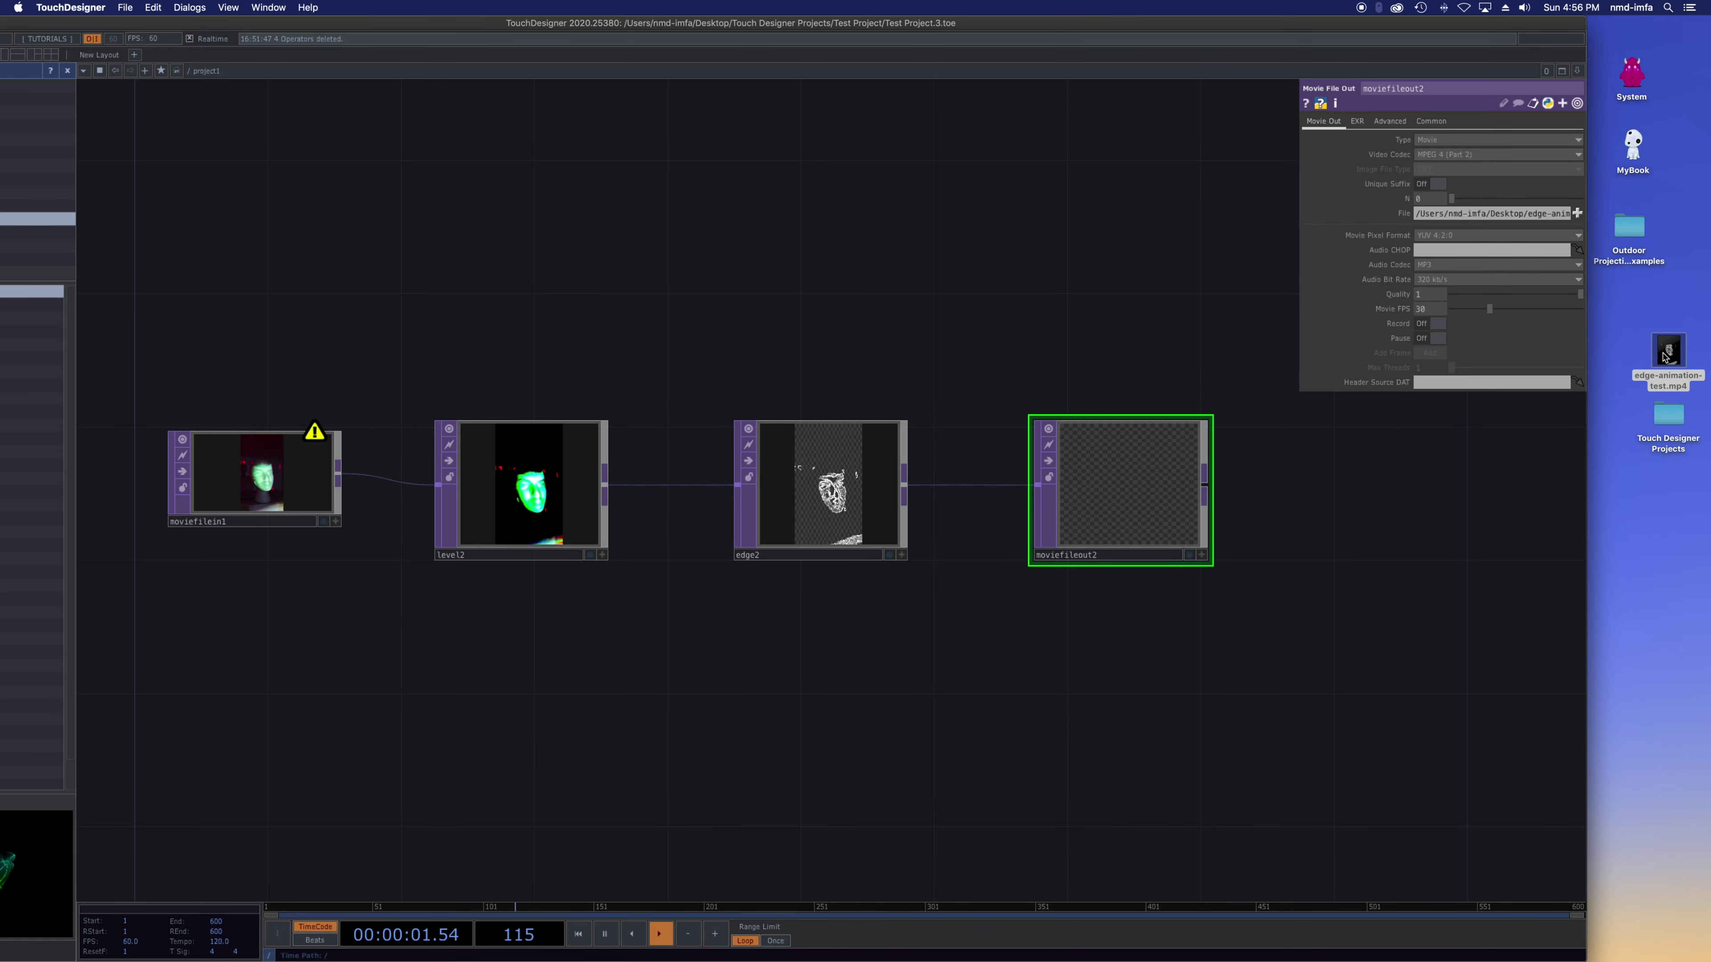
- Preview the recorded edge-animation-test.mp4 from the desktop, close the preview and move the project window back
{"action": "left_click", "coordinate": [1666, 354]}
{"action": "key", "text": "space"}
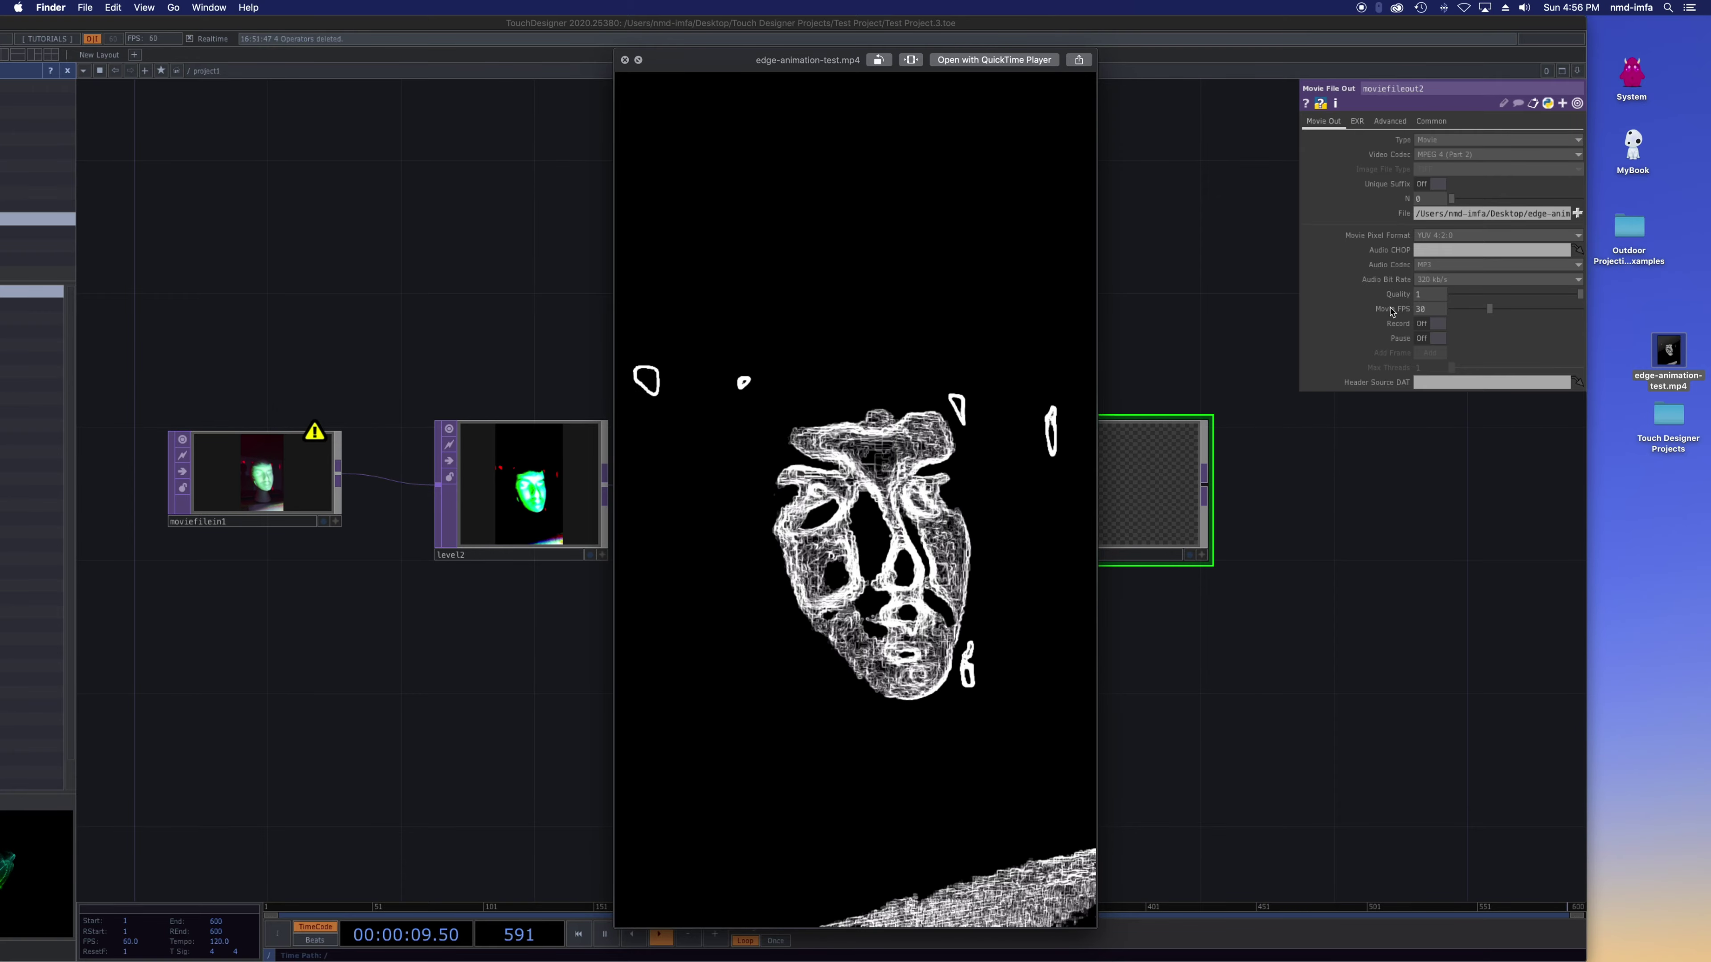
{"action": "key", "text": "space"}
{"action": "left_click_drag", "start_coordinate": [586, 22], "coordinate": [728, 23]}
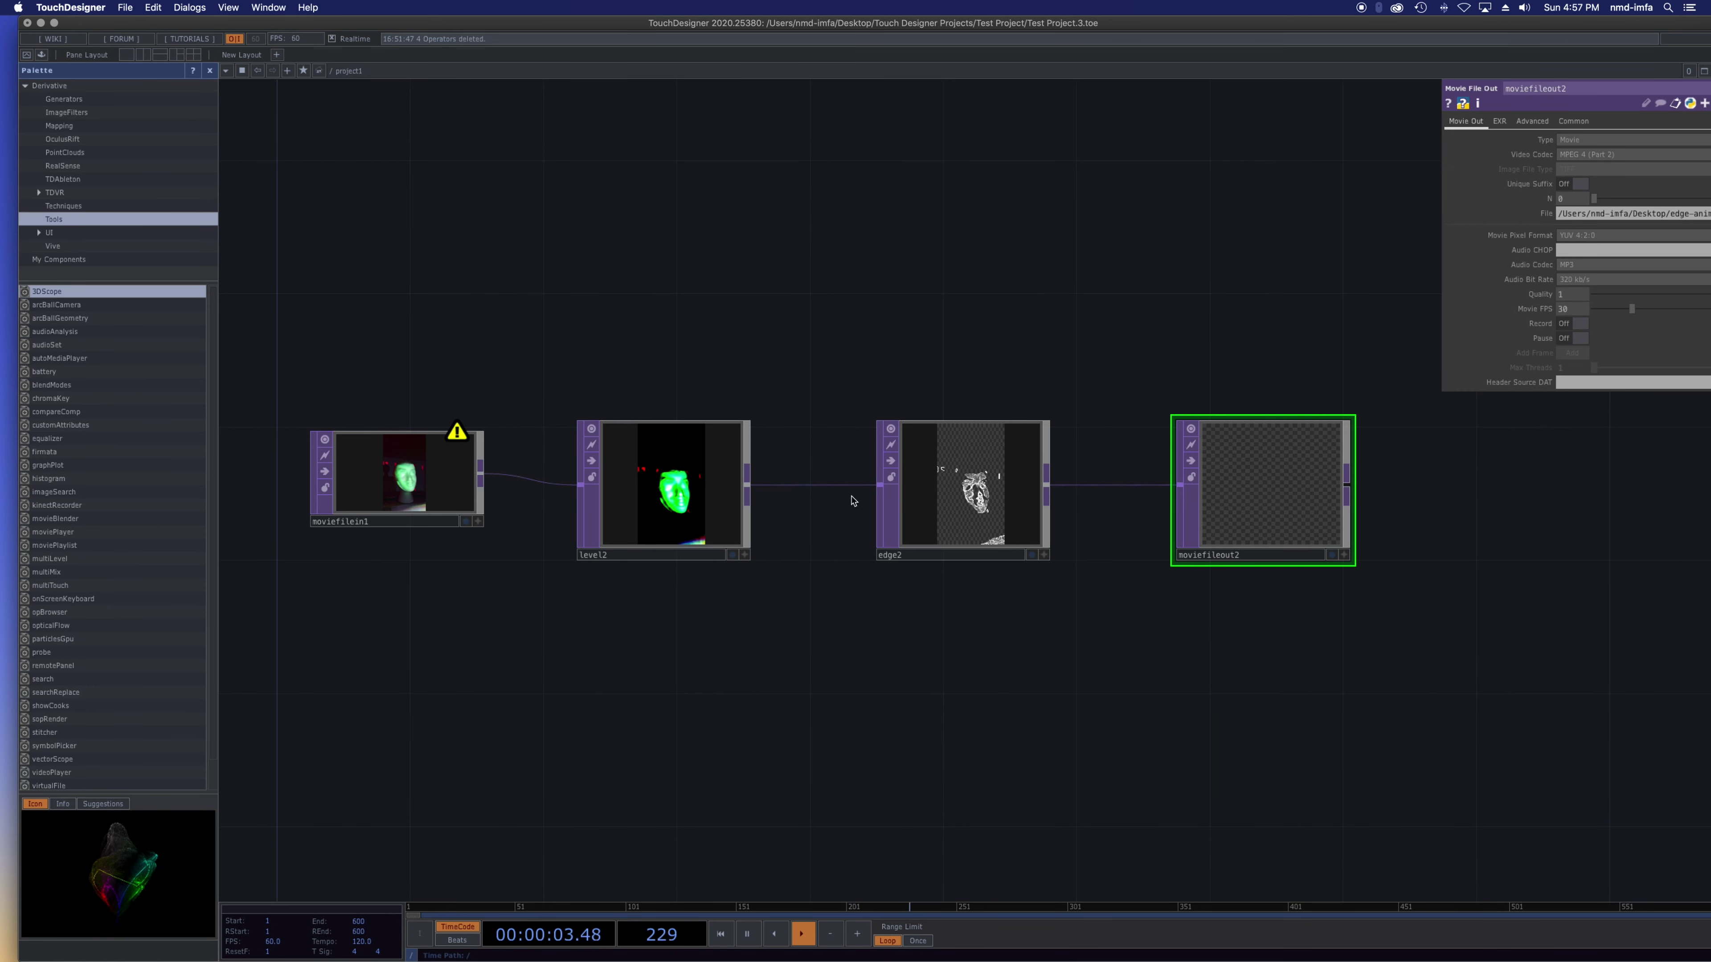
- Add an Emboss TOP to the network below the gap between level2 and edge2
{"action": "right_click", "coordinate": [748, 488]}
{"action": "left_click", "coordinate": [747, 489]}
{"action": "right_click", "coordinate": [747, 488]}
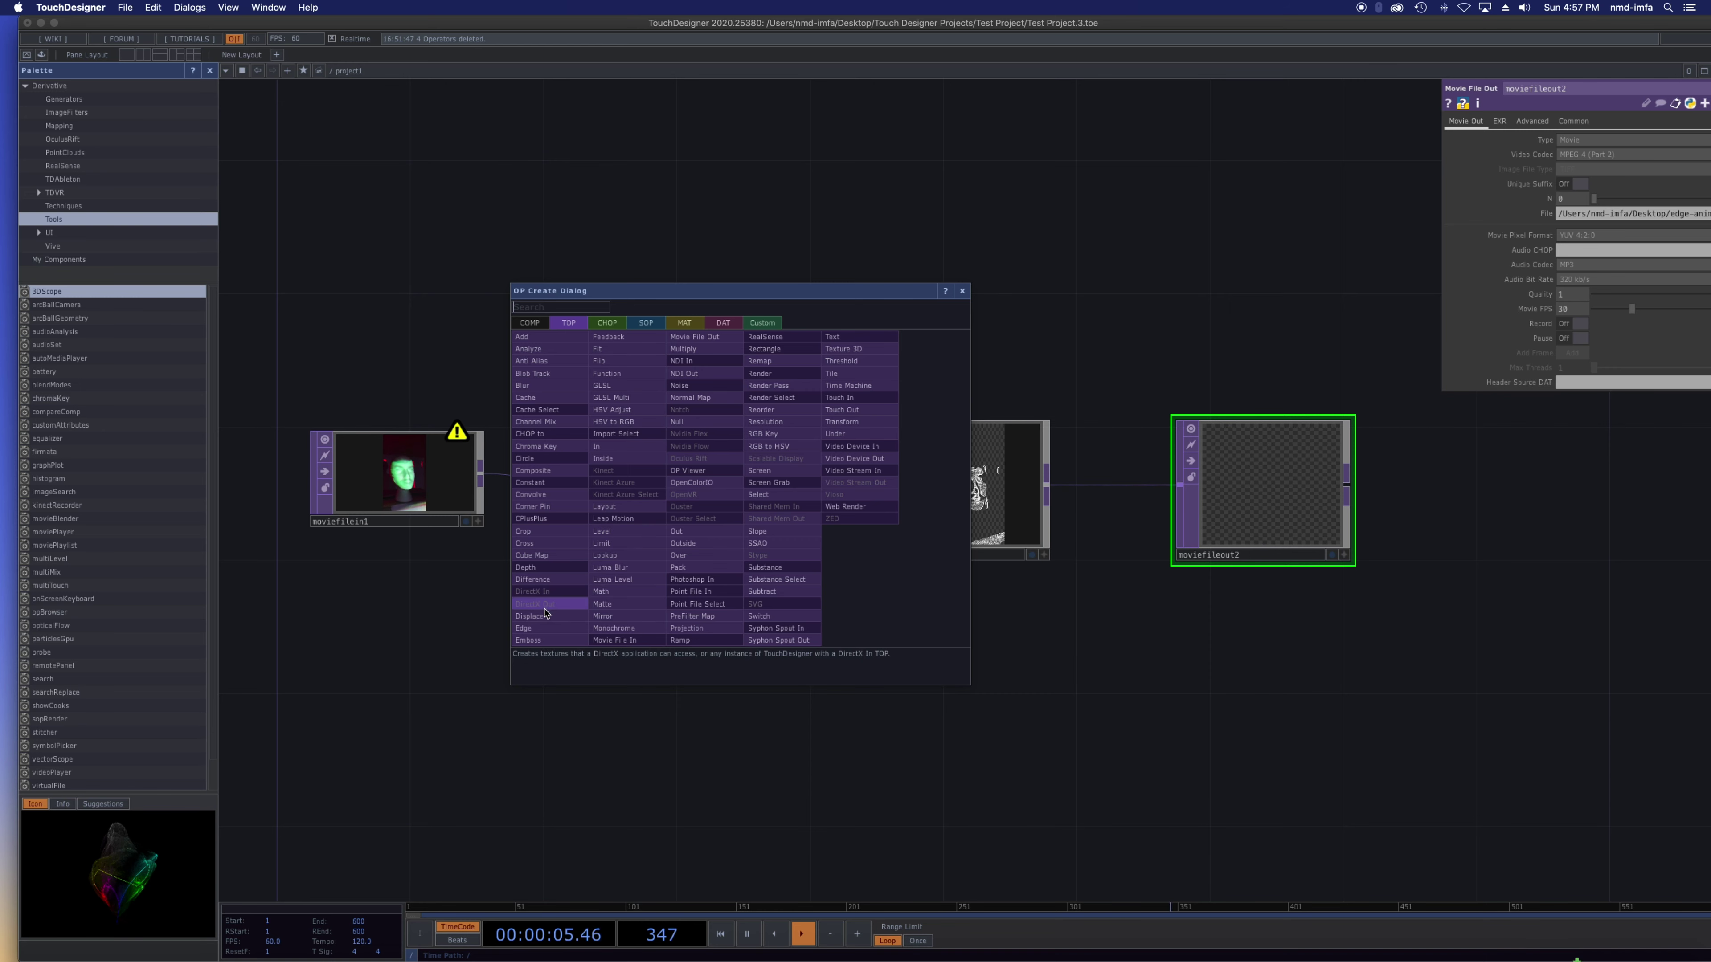
{"action": "left_click", "coordinate": [543, 640]}
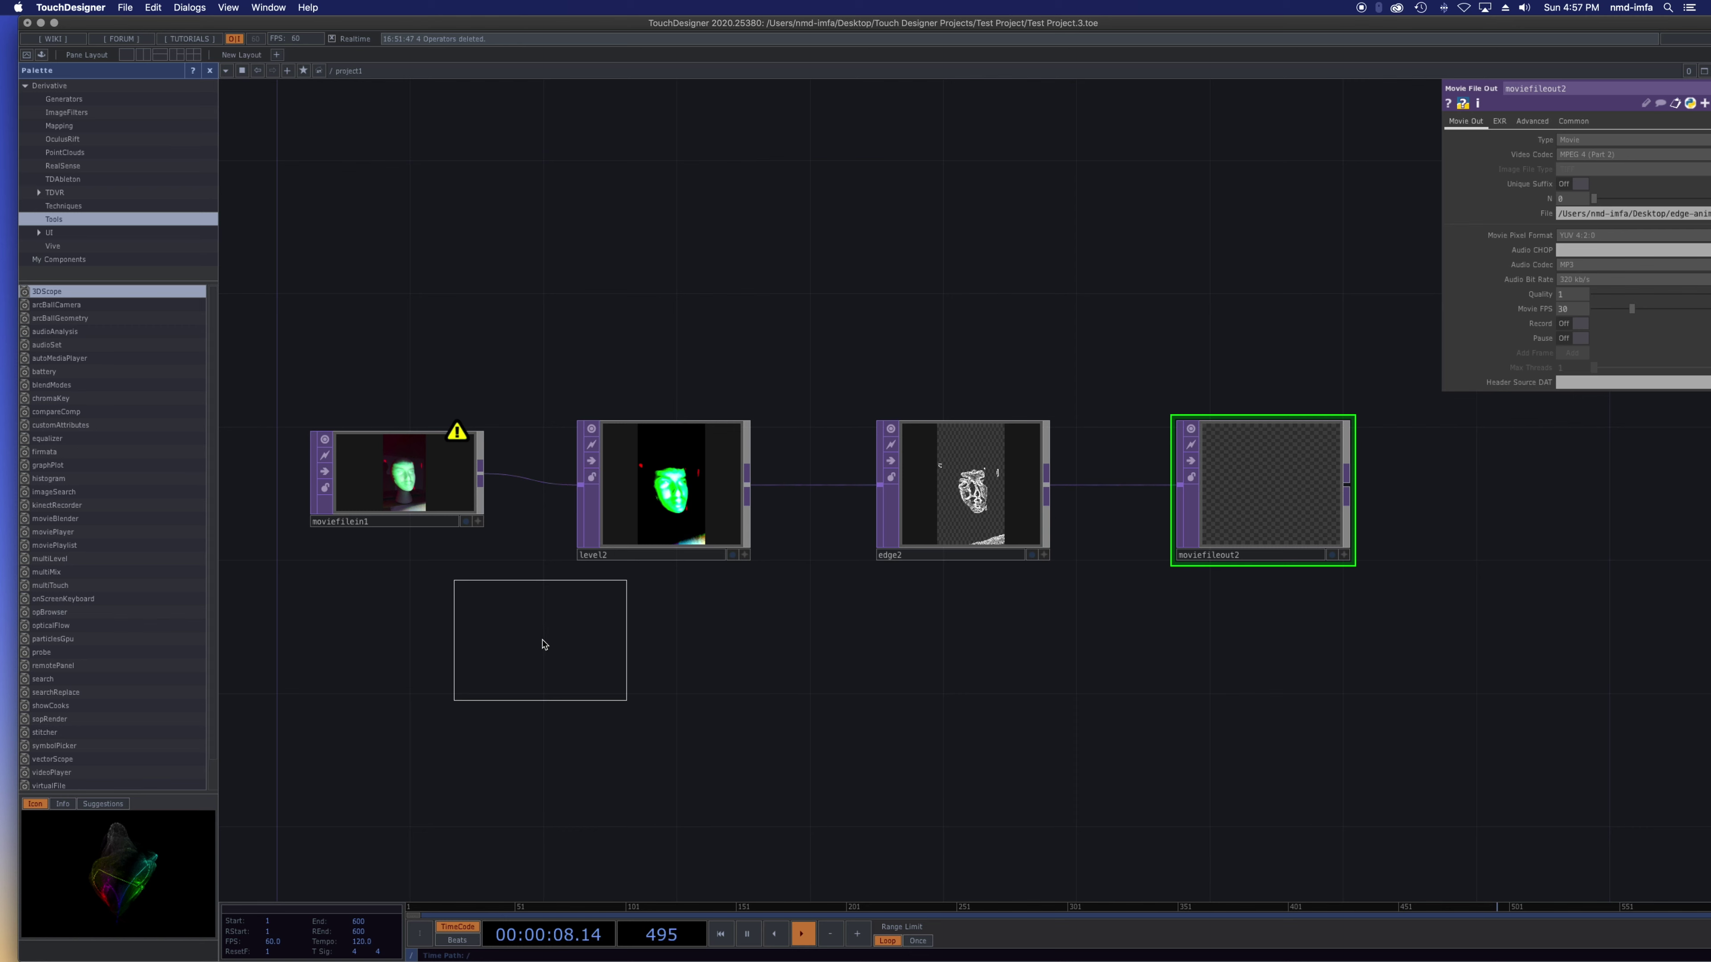
{"action": "left_click", "coordinate": [830, 657]}
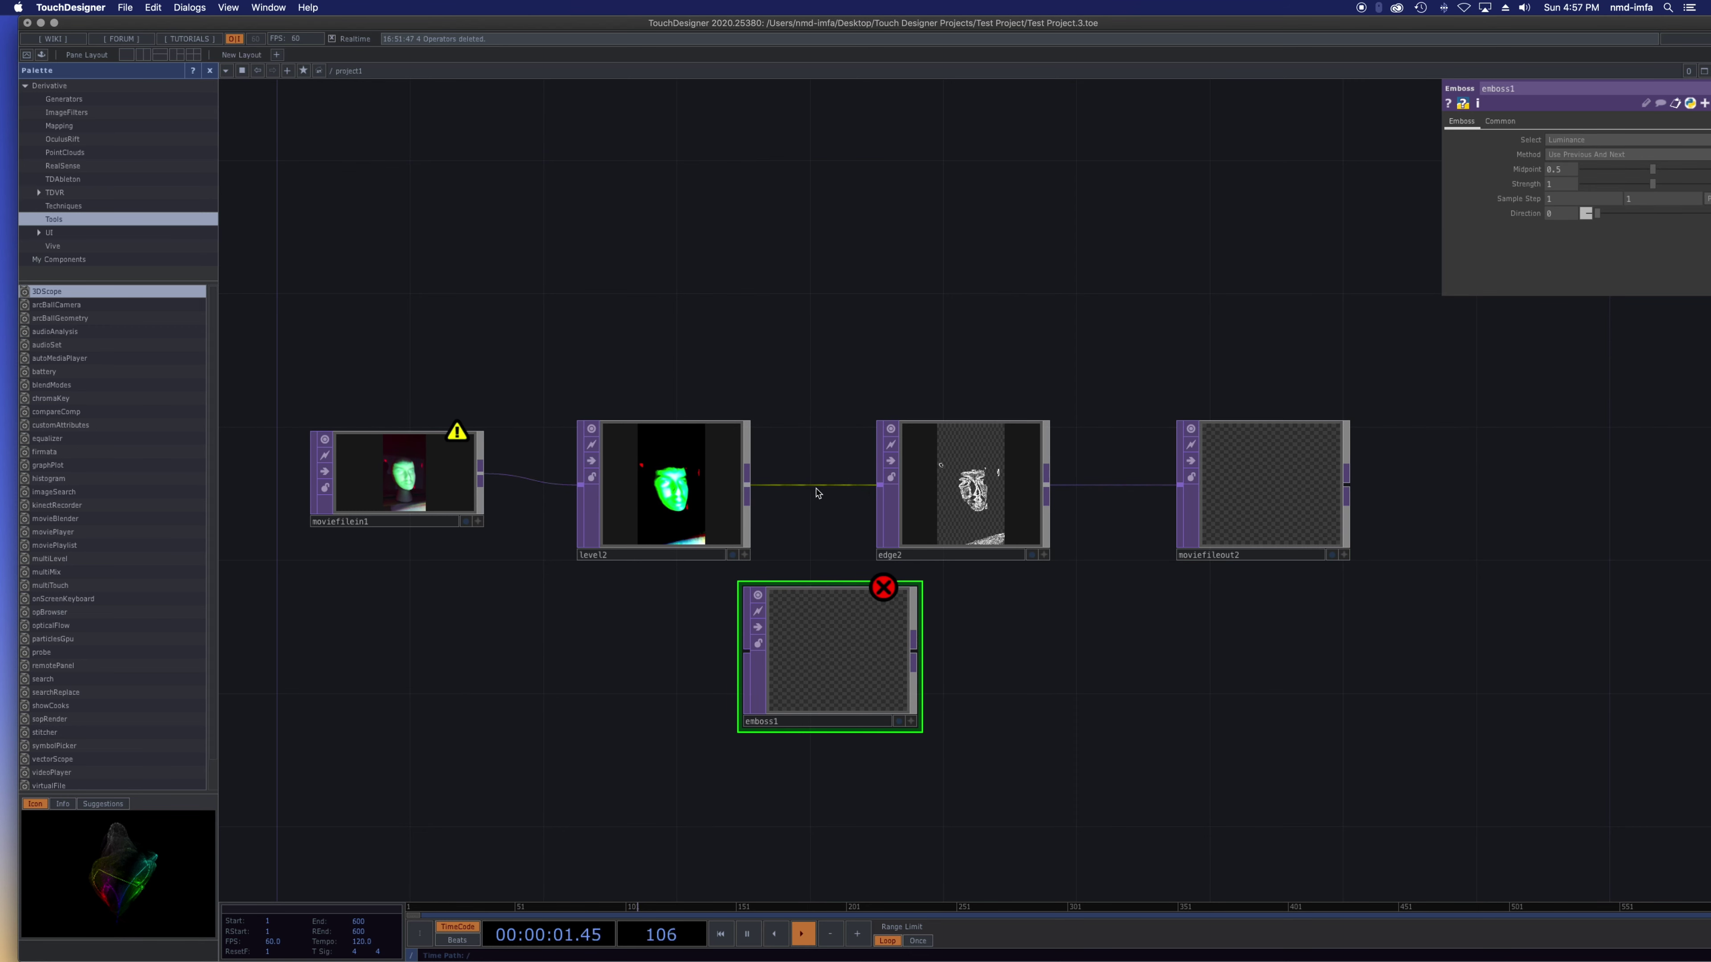
- Disconnect the wire between level2 and edge2
{"action": "mouse_move", "coordinate": [776, 486]}
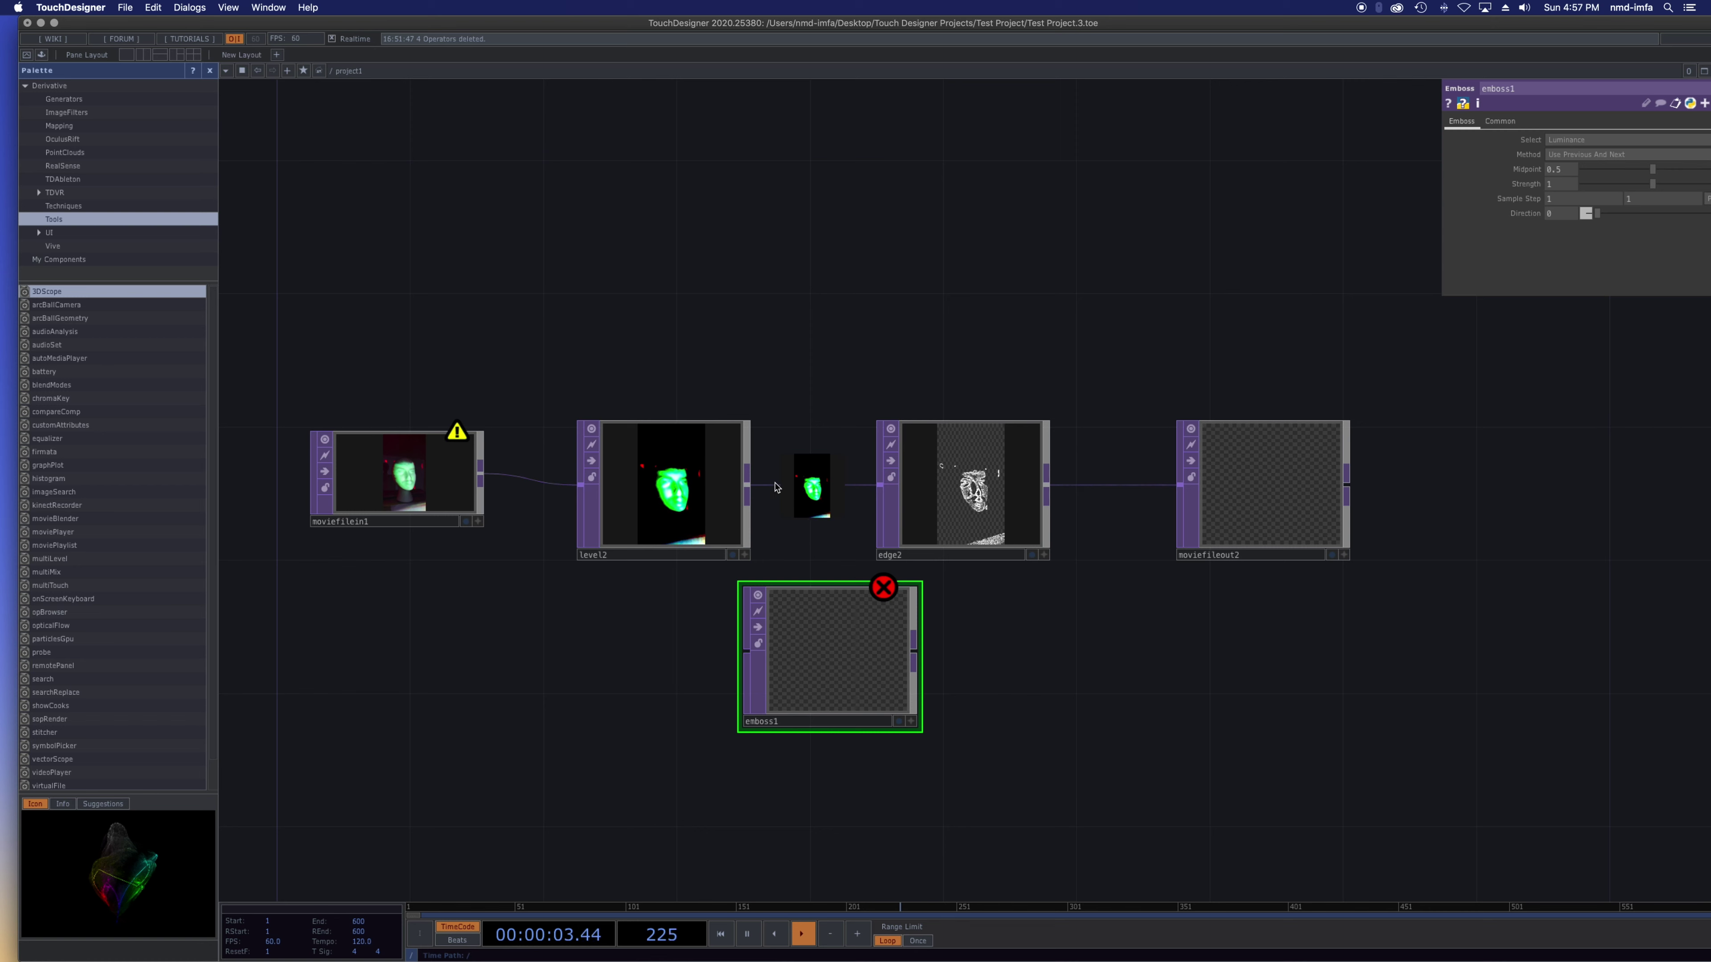
{"action": "right_click", "coordinate": [796, 486]}
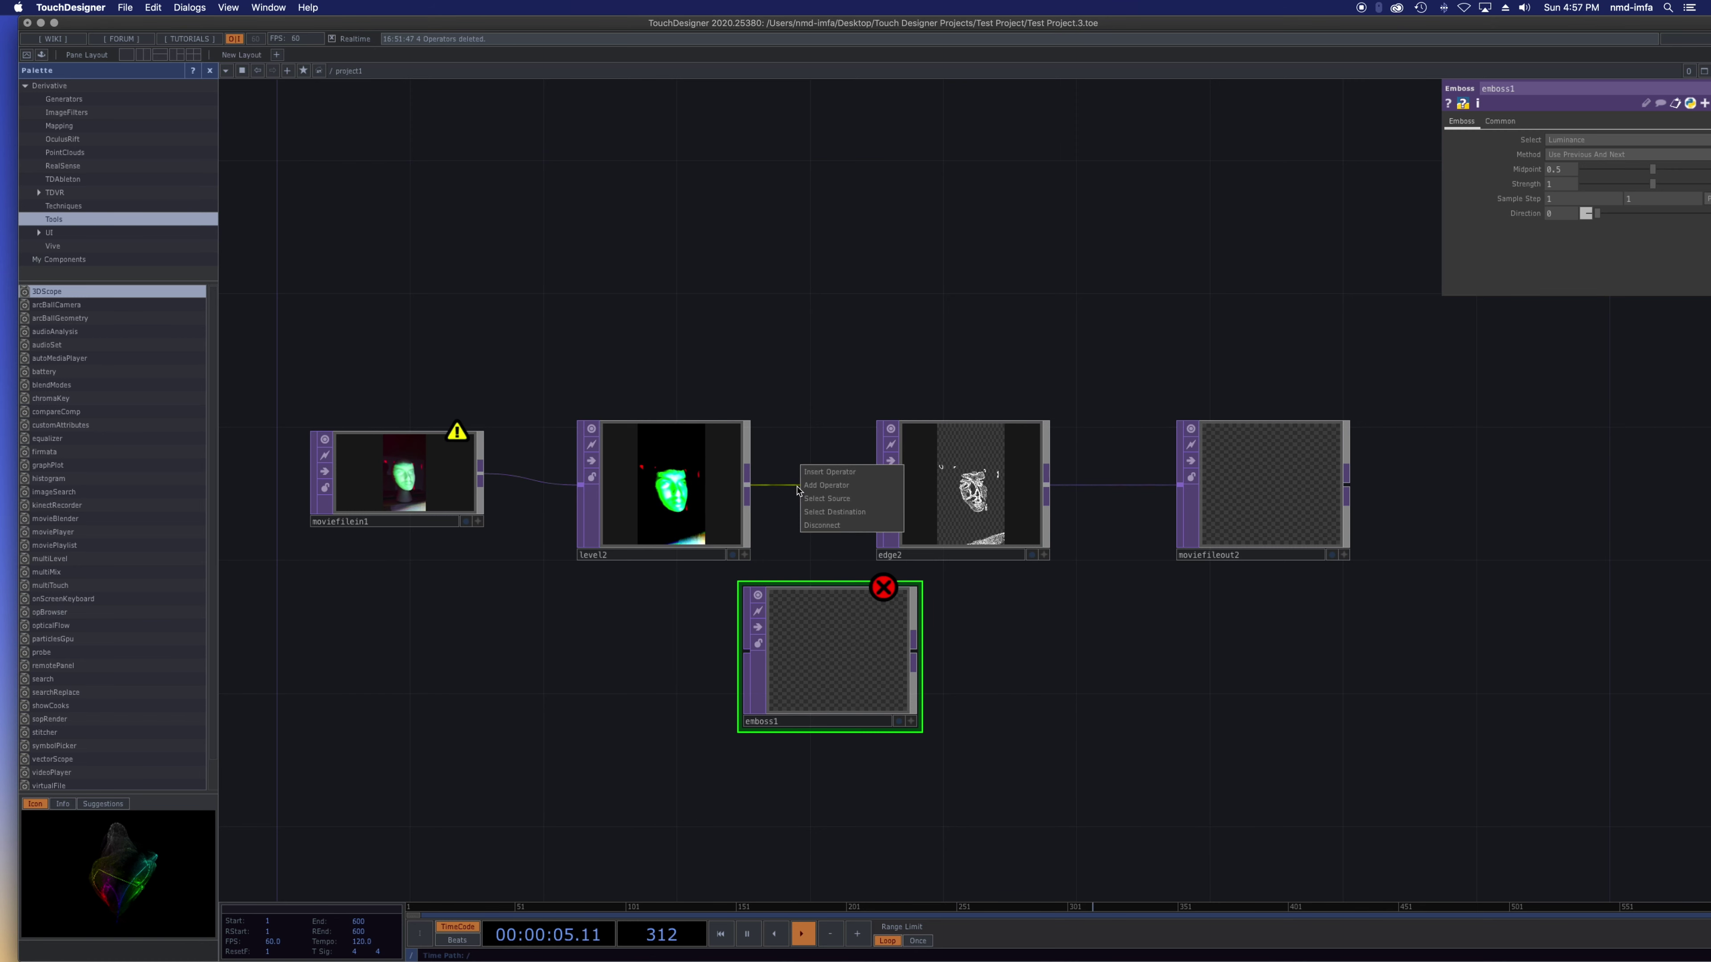
{"action": "left_click", "coordinate": [822, 524]}
- Place emboss1 between level2 and edge2, spacing them apart, and wire level2 through emboss1 into edge2
{"action": "left_click_drag", "start_coordinate": [974, 502], "coordinate": [1073, 502]}
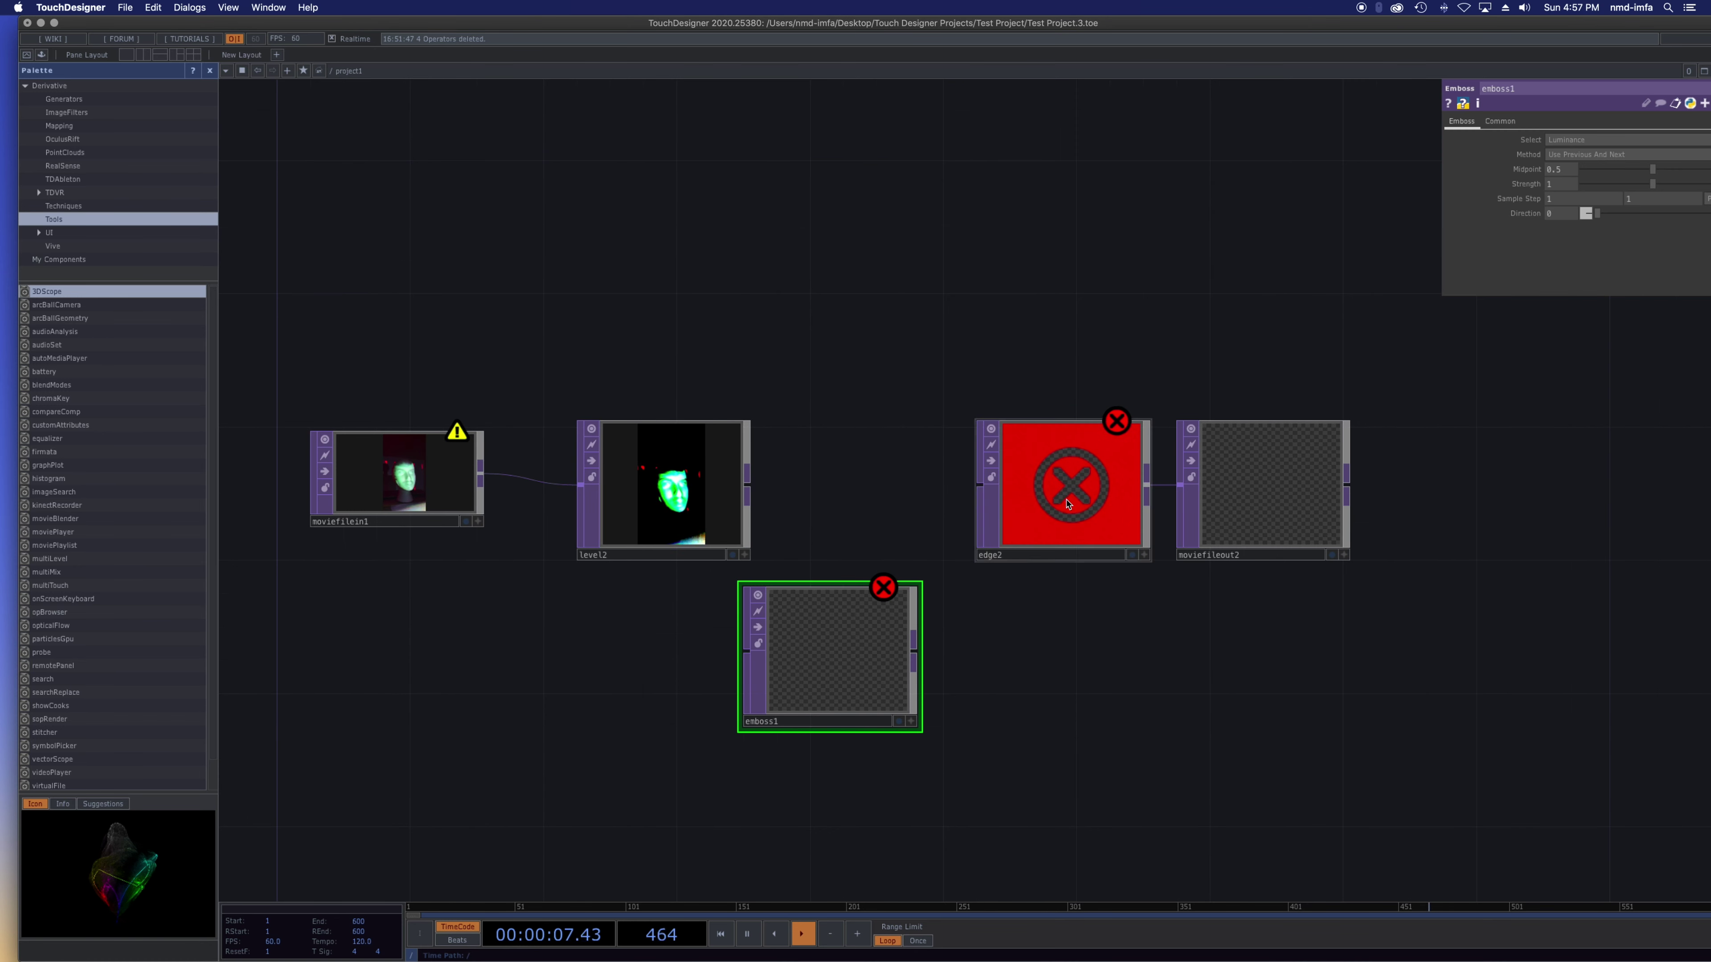
{"action": "left_click_drag", "start_coordinate": [674, 492], "coordinate": [607, 492]}
{"action": "left_click_drag", "start_coordinate": [821, 647], "coordinate": [847, 489]}
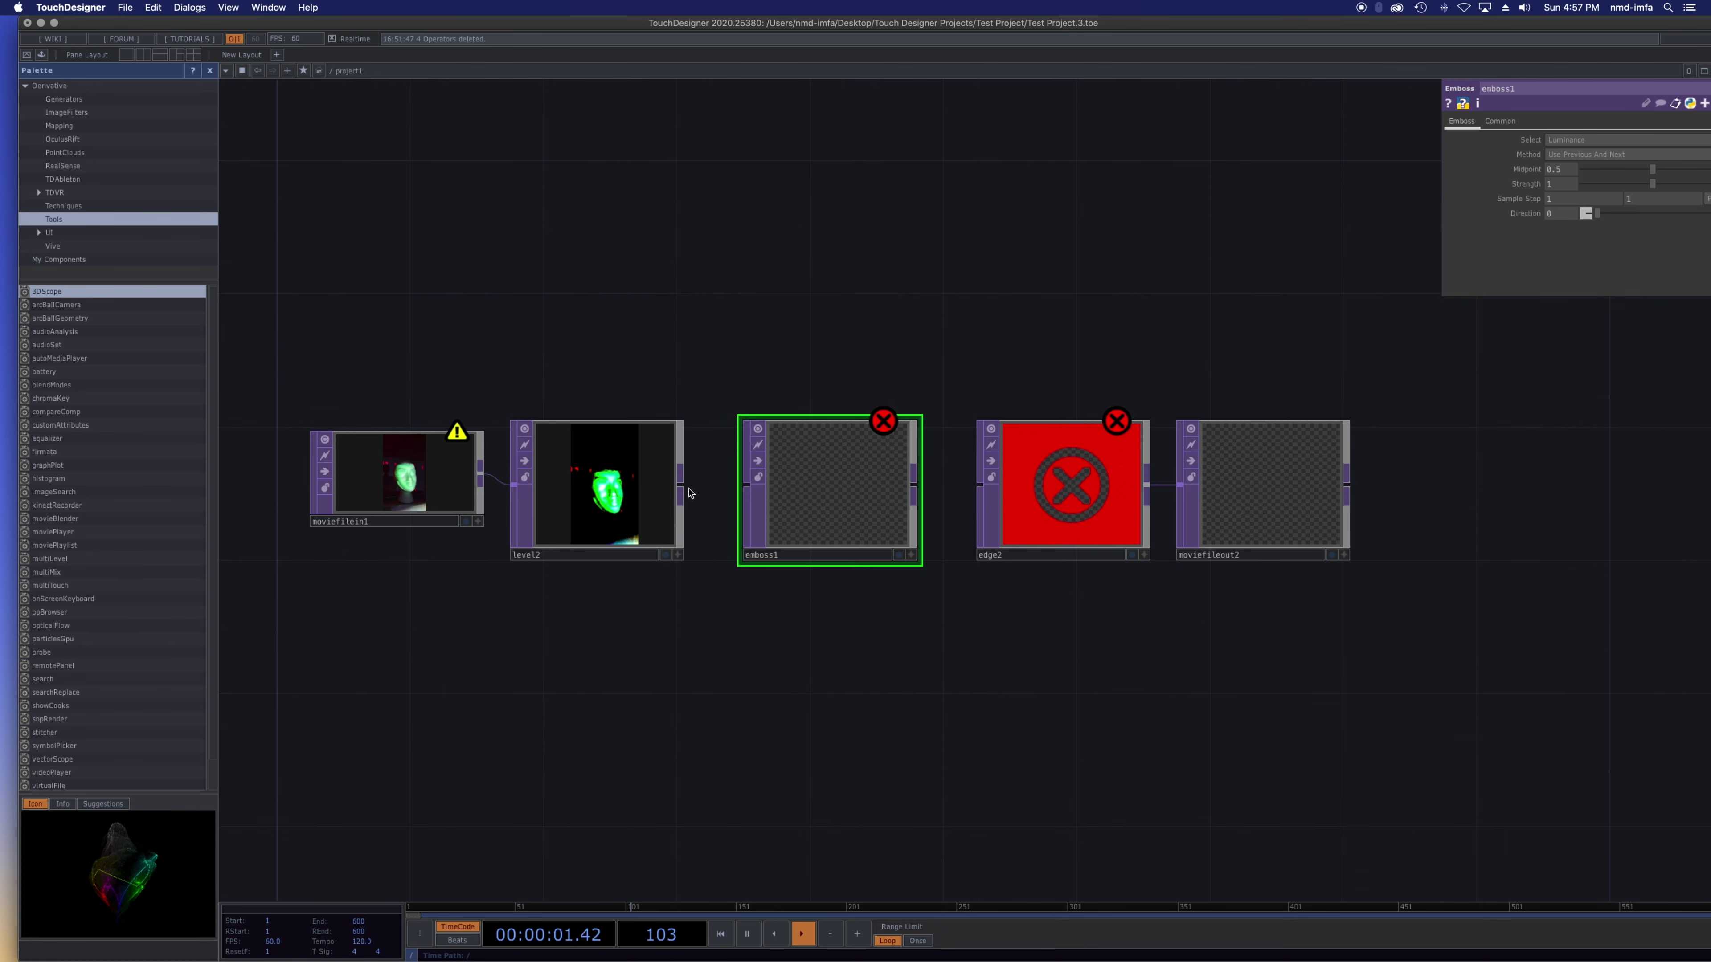
{"action": "left_click_drag", "start_coordinate": [680, 492], "coordinate": [746, 493]}
{"action": "left_click_drag", "start_coordinate": [913, 490], "coordinate": [981, 492]}
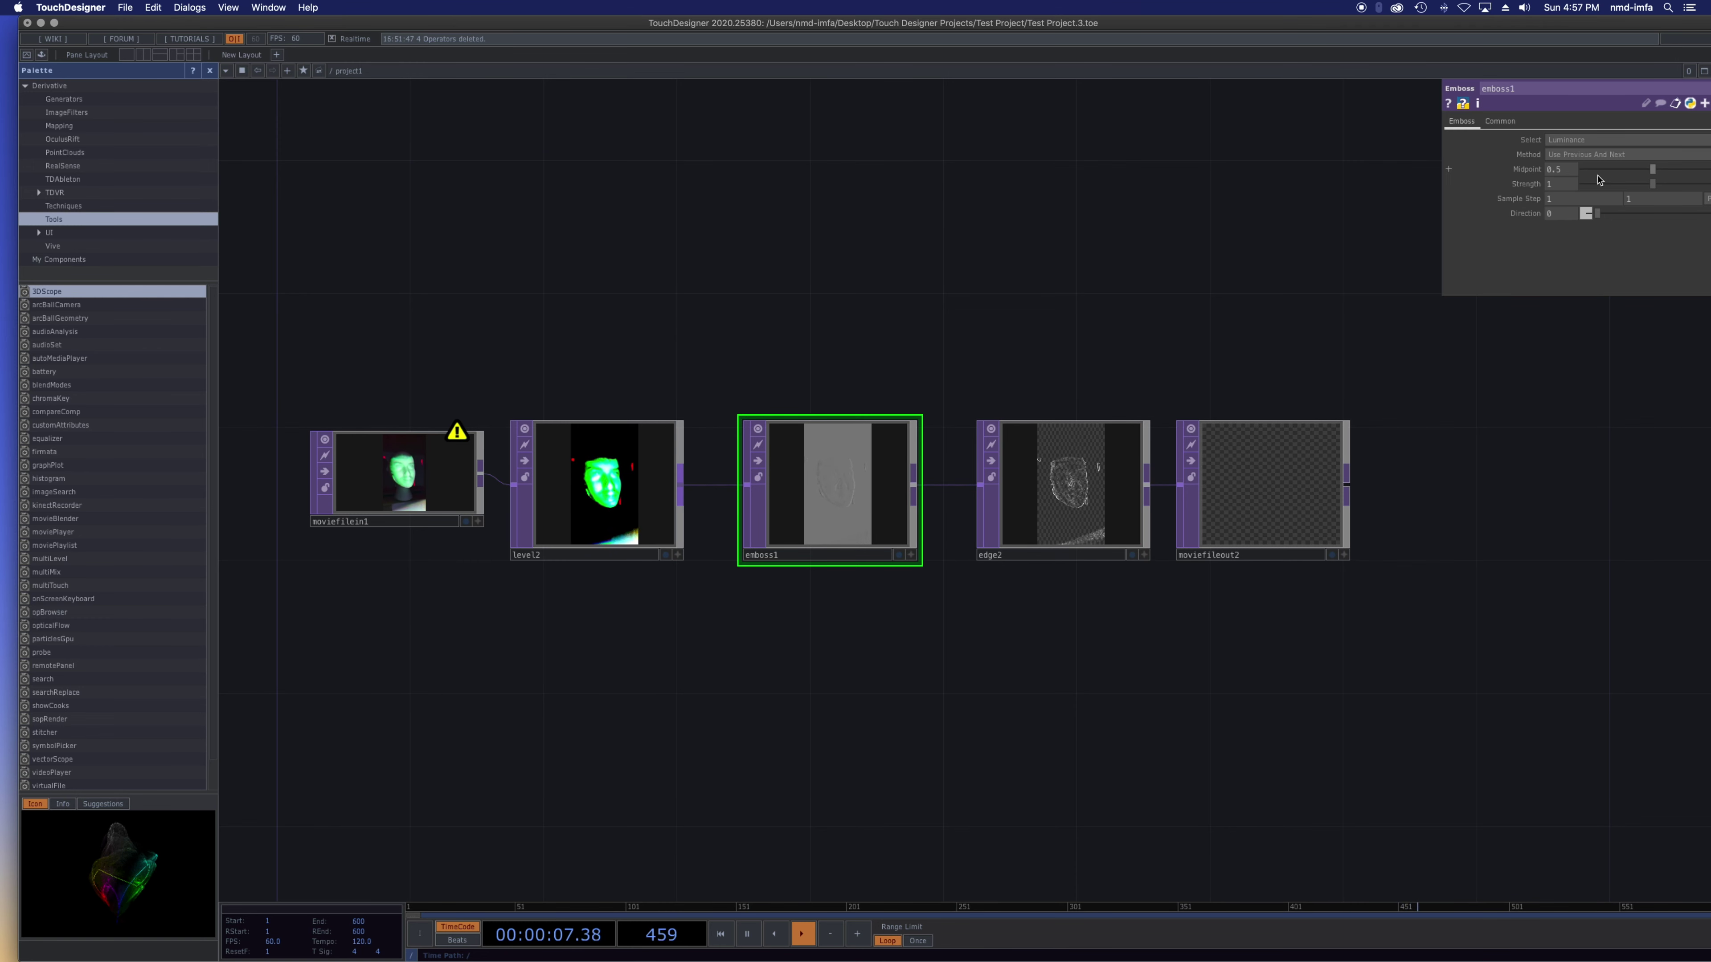
- Set emboss1's Direction to 101, Strength to 1.962 and Midpoint to 0.271 while viewing its output up close
{"action": "left_click_drag", "start_coordinate": [1698, 188], "coordinate": [1655, 173]}
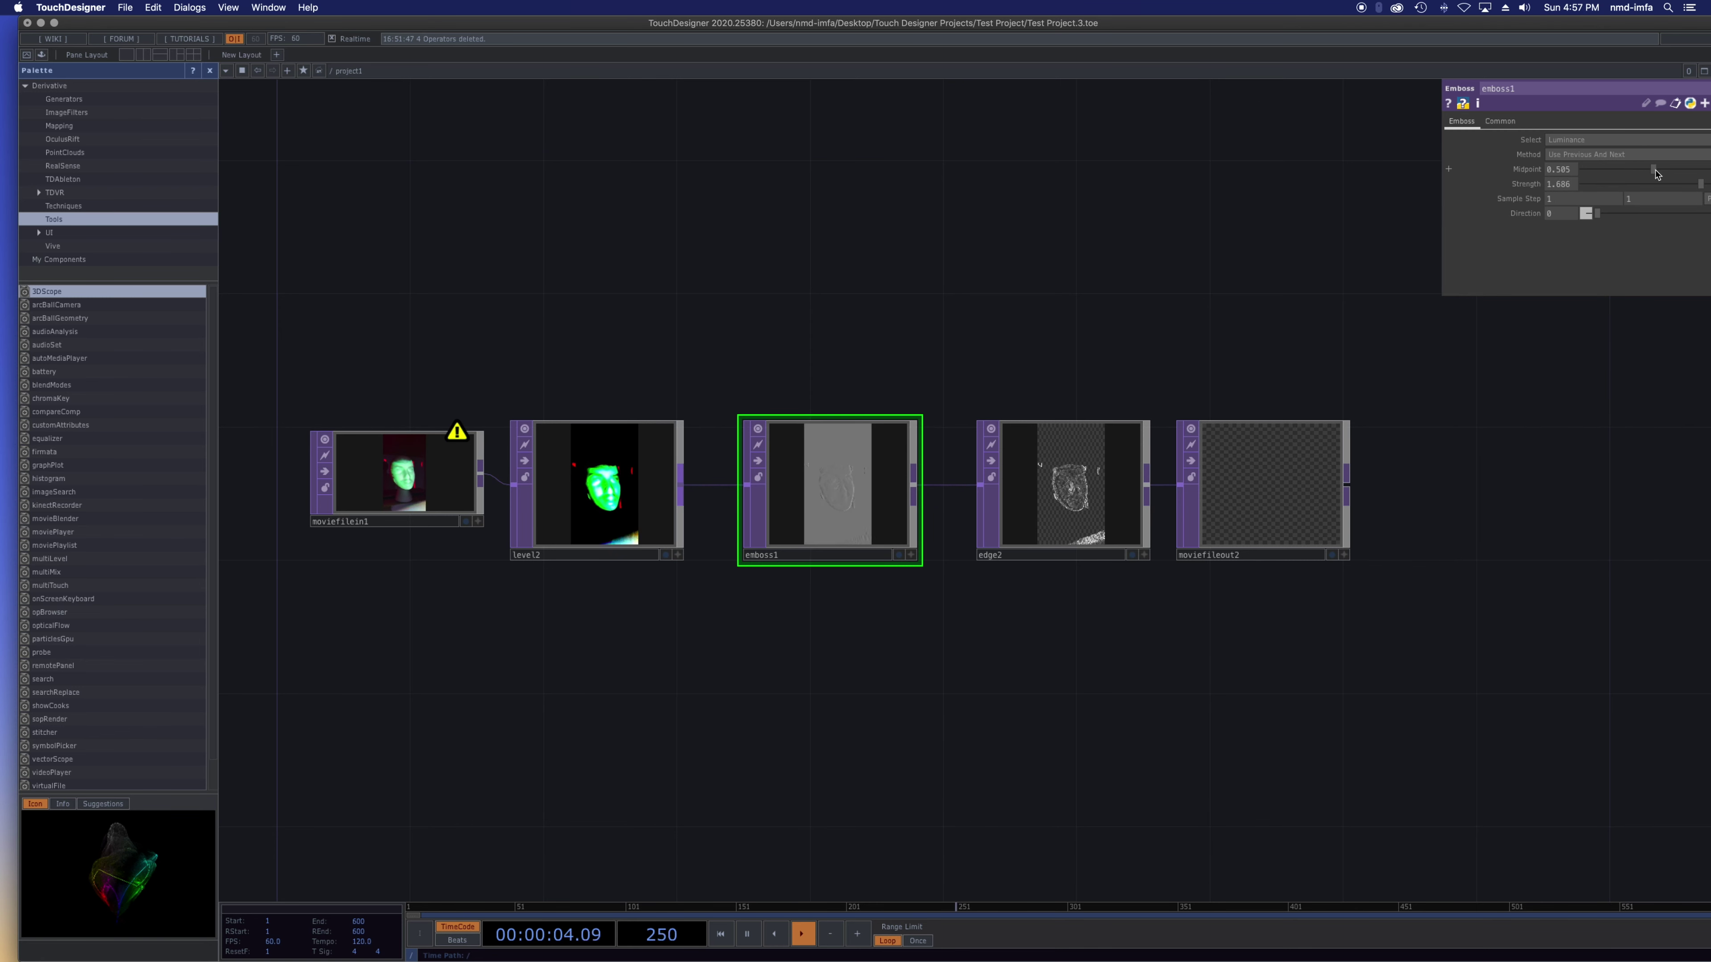
{"action": "left_click", "coordinate": [1571, 139]}
{"action": "left_click", "coordinate": [1556, 117]}
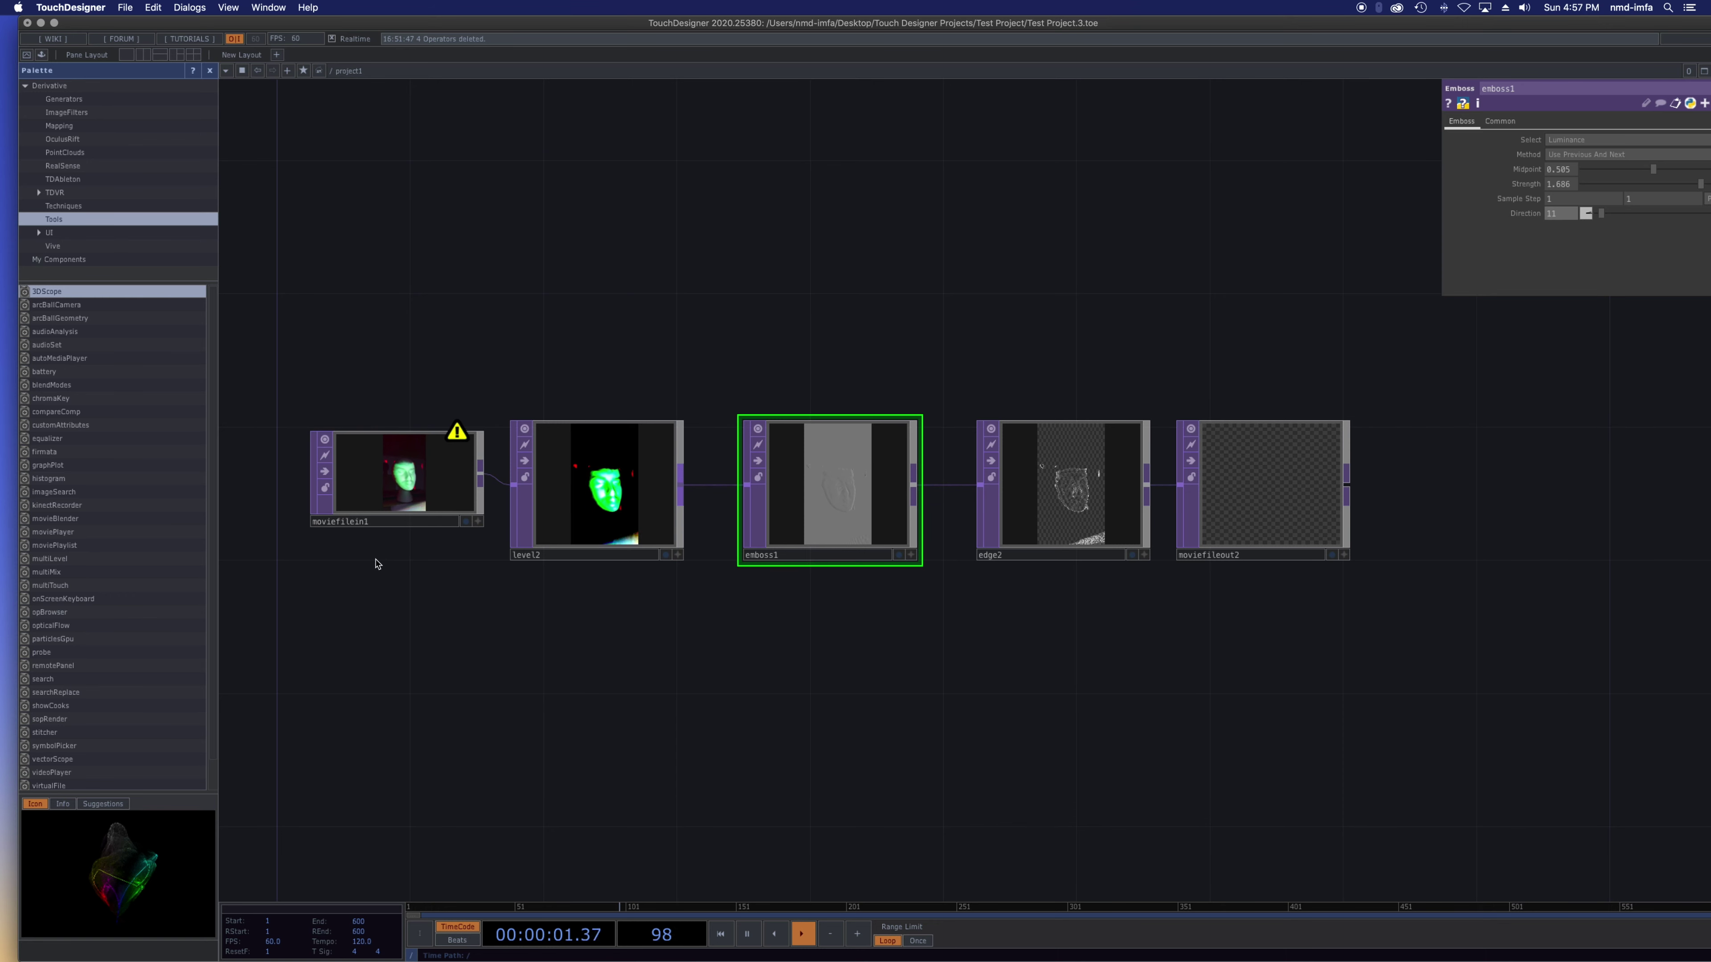
{"action": "scroll", "coordinate": [408, 566], "scroll_direction": "up", "scroll_amount": 1}
{"action": "key", "text": "shift+h"}
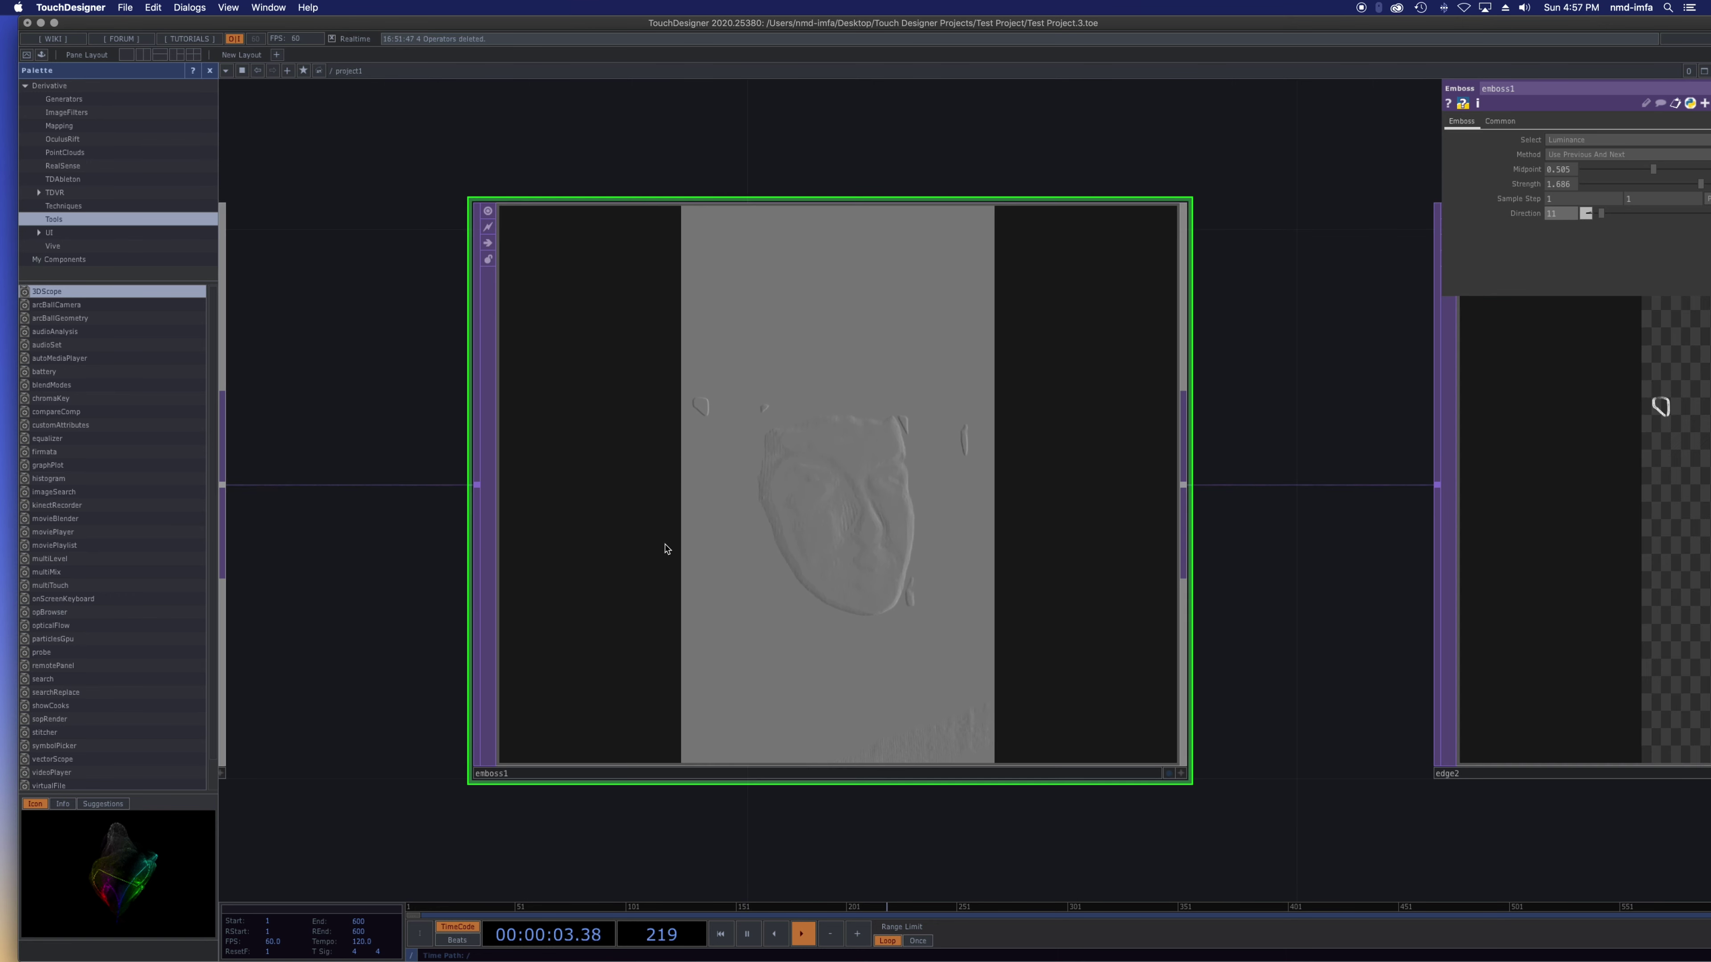
{"action": "left_click_drag", "start_coordinate": [1601, 213], "coordinate": [1636, 218]}
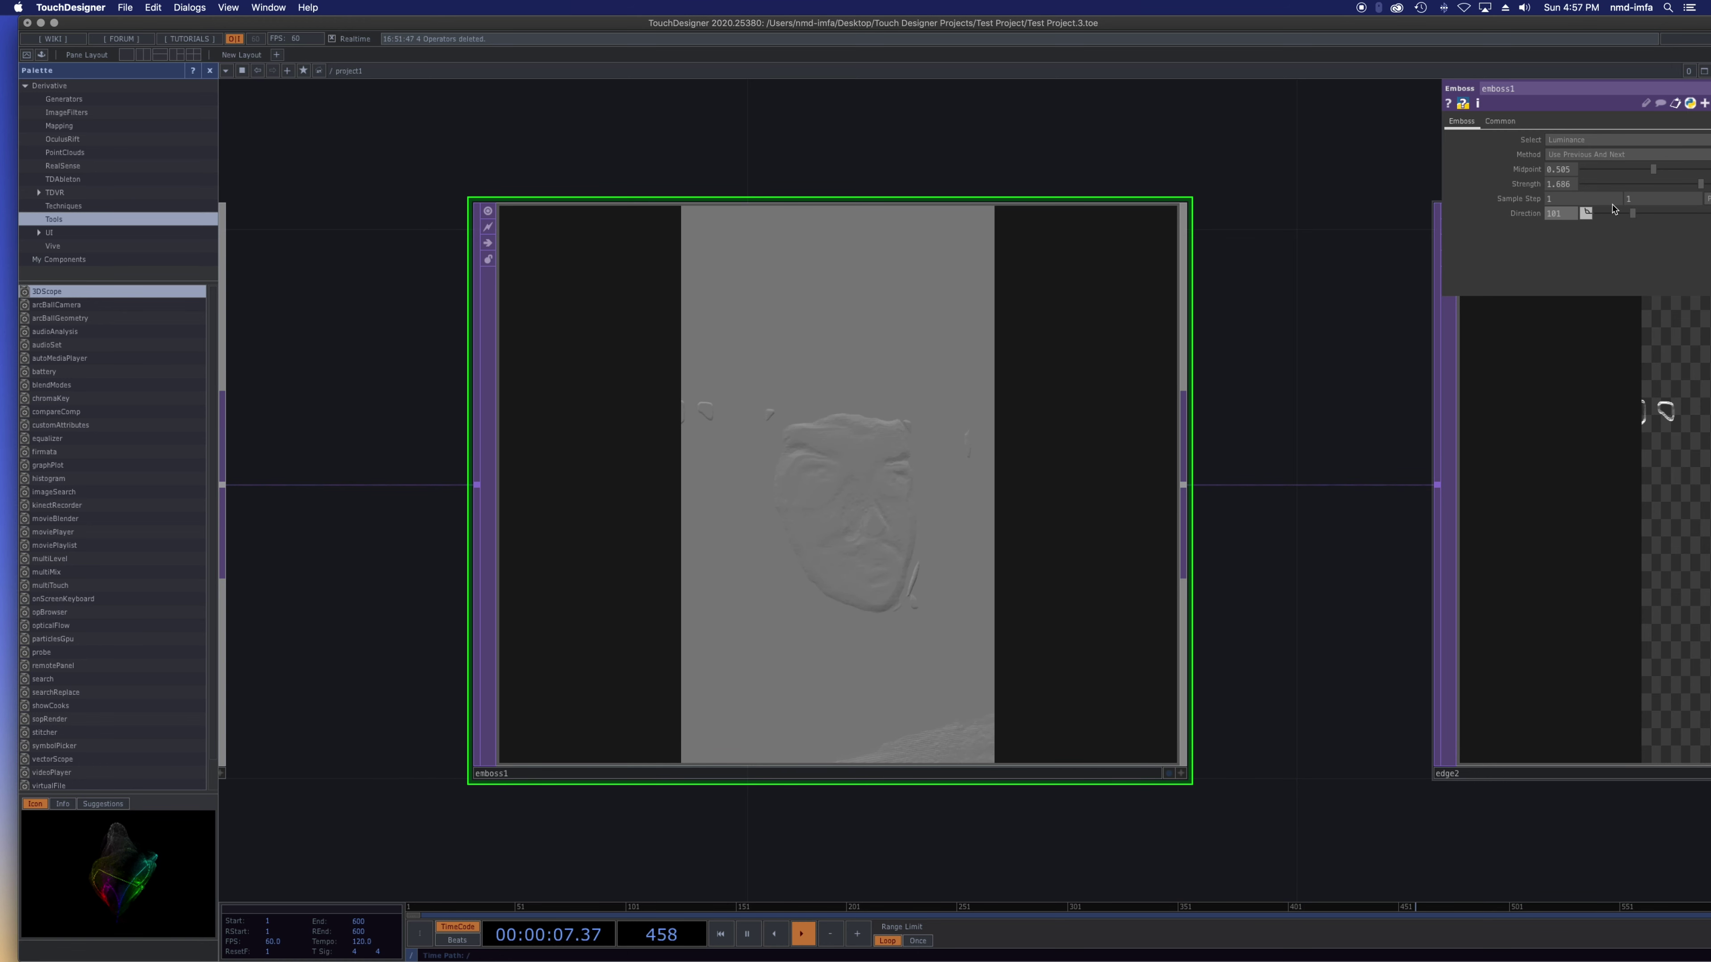
{"action": "left_click", "coordinate": [1639, 185]}
{"action": "mouse_move", "coordinate": [1603, 190]}
{"action": "left_mouse_down"}
{"action": "mouse_move", "coordinate": [1709, 187]}
{"action": "mouse_move", "coordinate": [1630, 176]}
{"action": "left_mouse_up"}
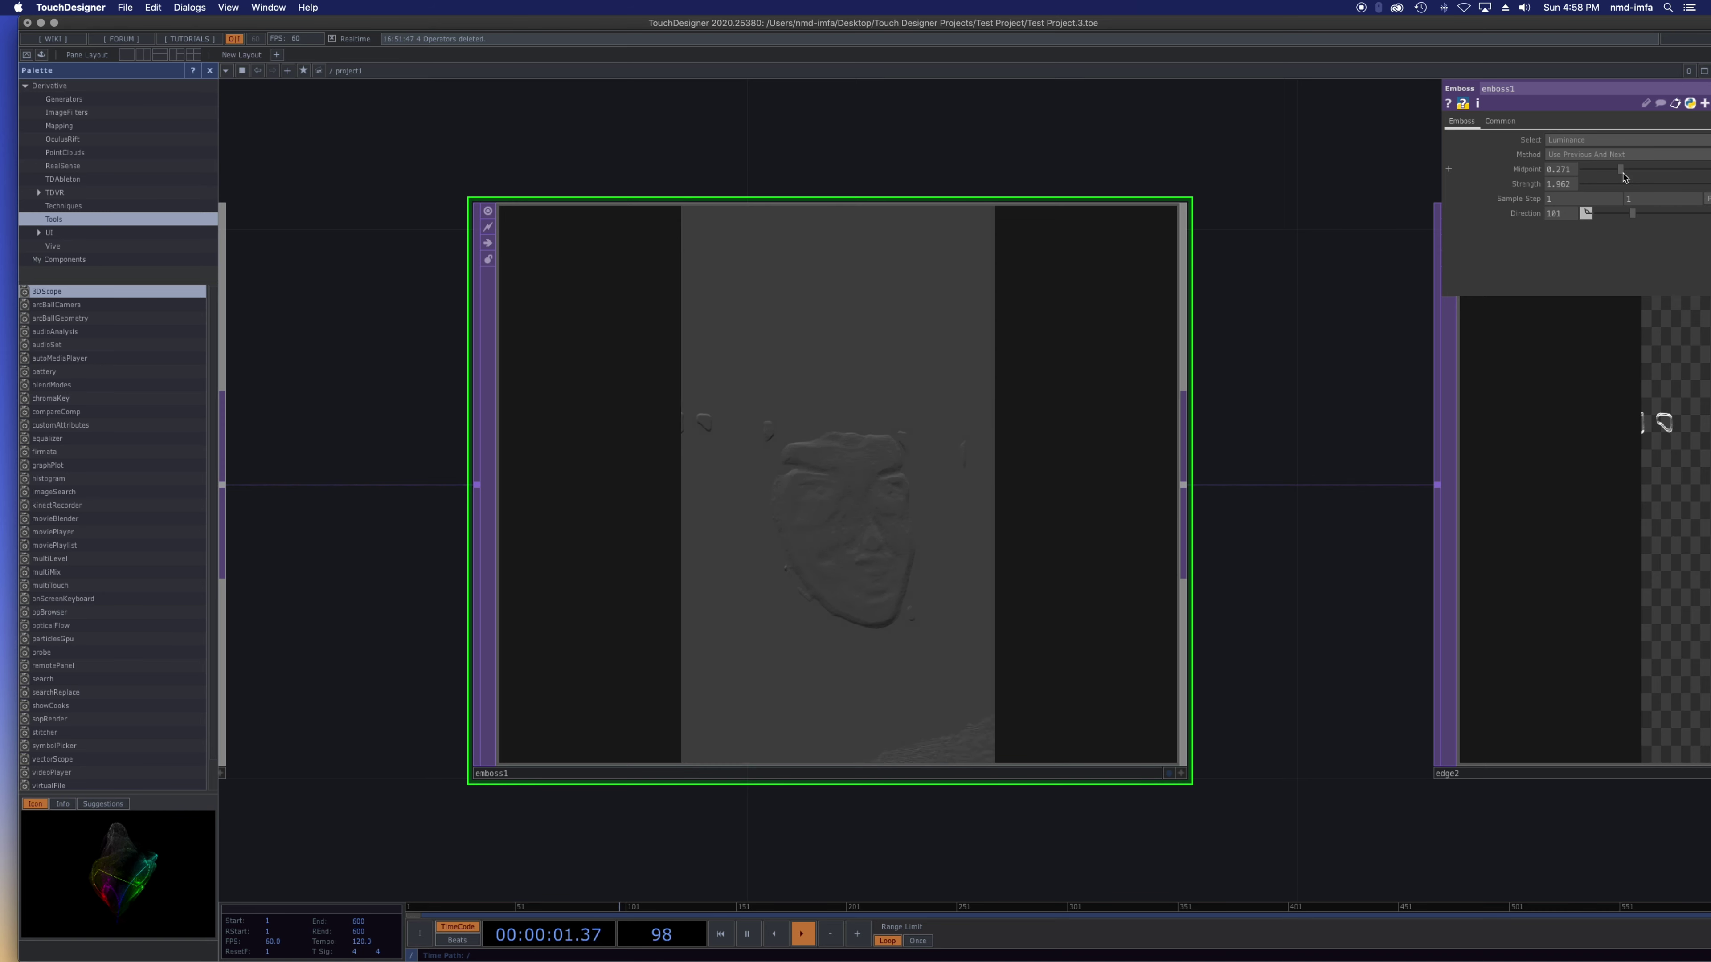
- Set level2's Brightness 1 to 1.6, Gamma 1 to 1.21 and Contrast to 5
{"action": "scroll", "coordinate": [679, 375], "scroll_direction": "down", "scroll_amount": 3}
{"action": "scroll", "coordinate": [700, 372], "scroll_direction": "down", "scroll_amount": 5}
{"action": "scroll", "coordinate": [512, 383], "scroll_direction": "up", "scroll_amount": 5}
{"action": "left_click", "coordinate": [512, 383]}
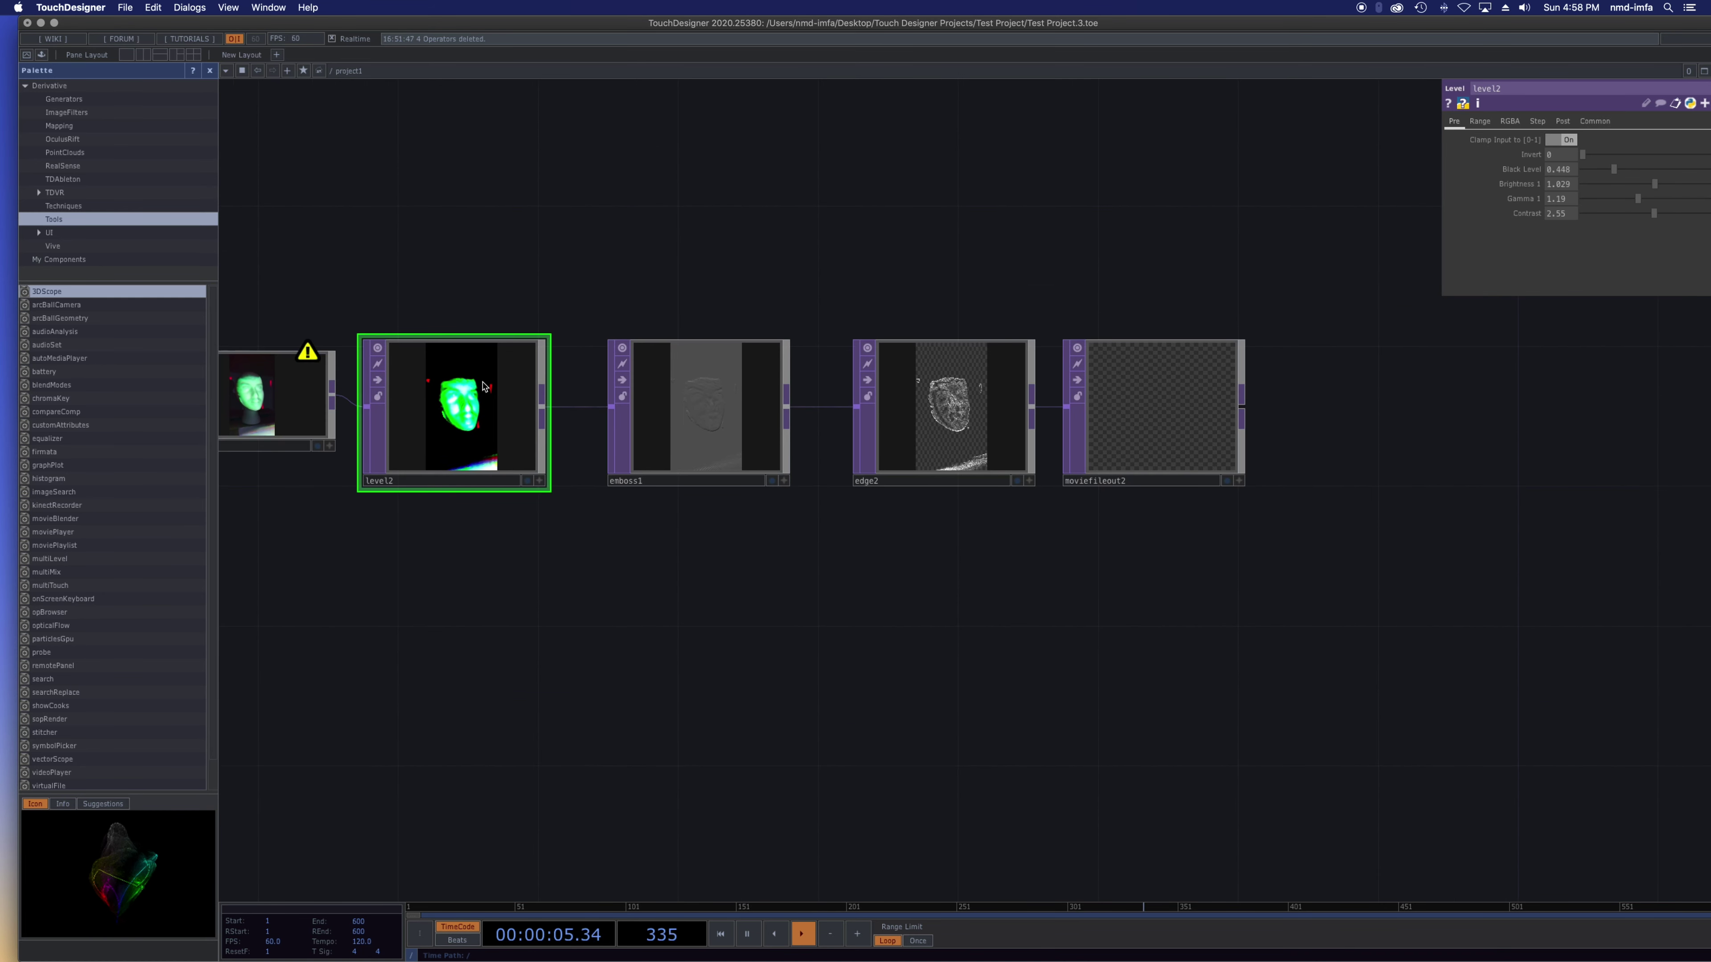
{"action": "left_click_drag", "start_coordinate": [1655, 183], "coordinate": [1709, 214]}
{"action": "scroll", "coordinate": [706, 373], "scroll_direction": "up", "scroll_amount": 6}
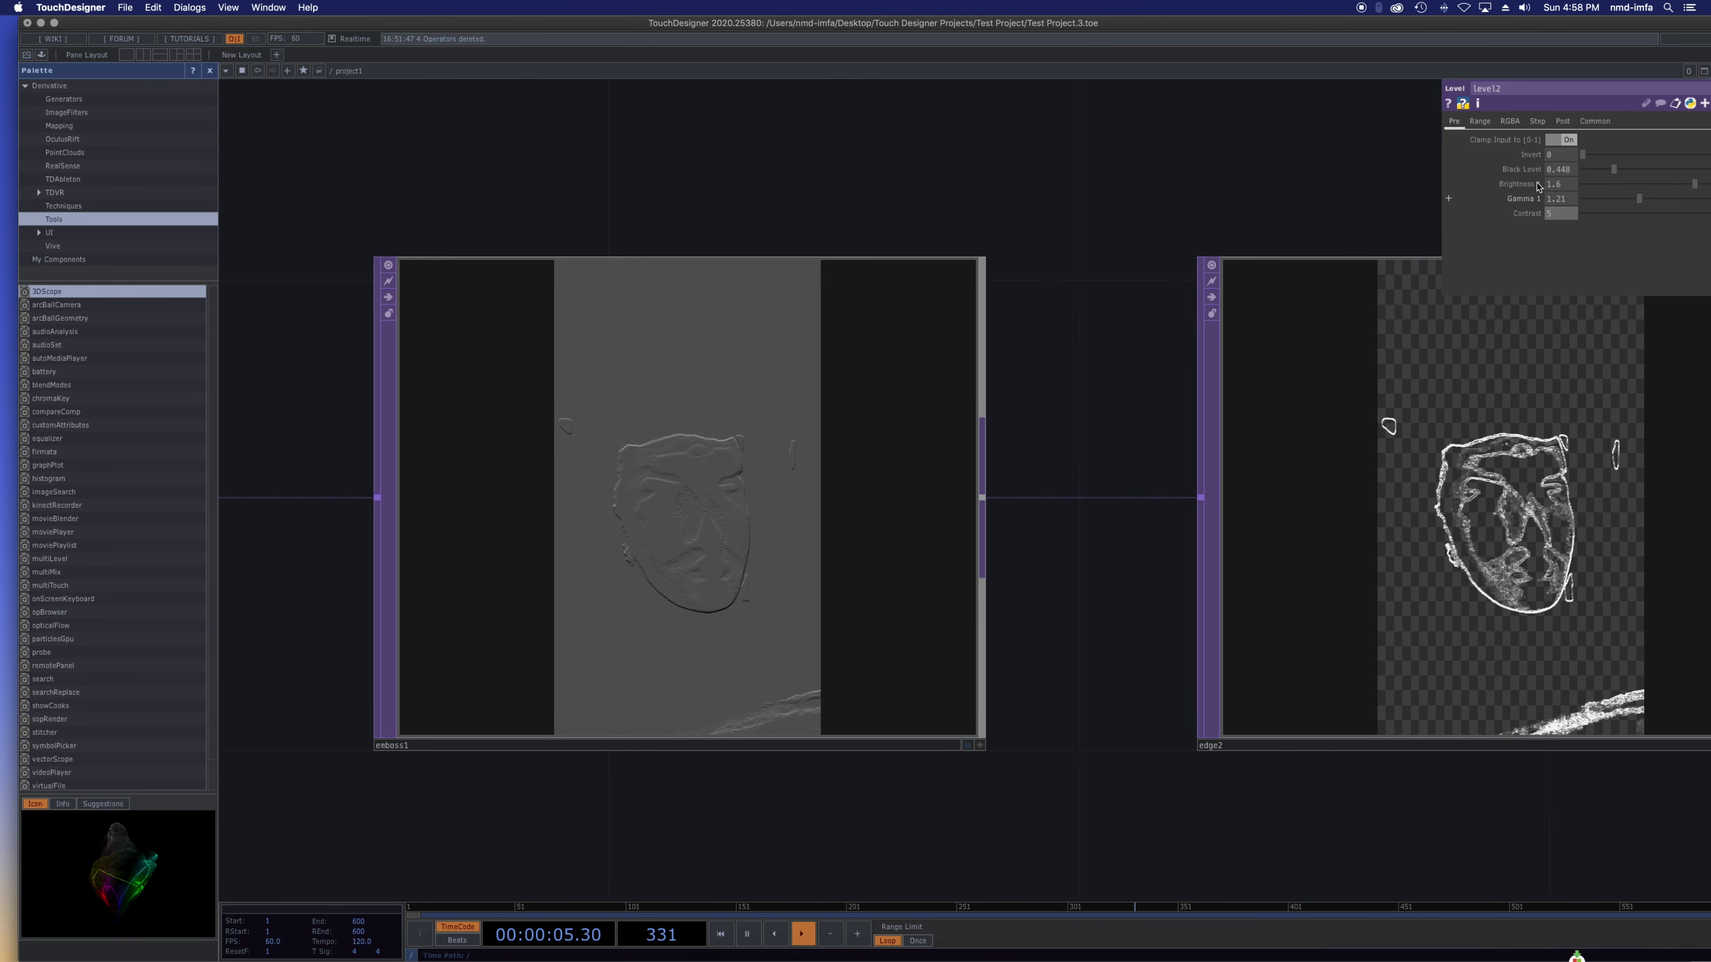
- Set level2's Invert to 0.248 and check the effect on the emboss1 and edge2 outputs
{"action": "left_click", "coordinate": [1651, 155]}
{"action": "left_click_drag", "start_coordinate": [1651, 155], "coordinate": [1609, 172]}
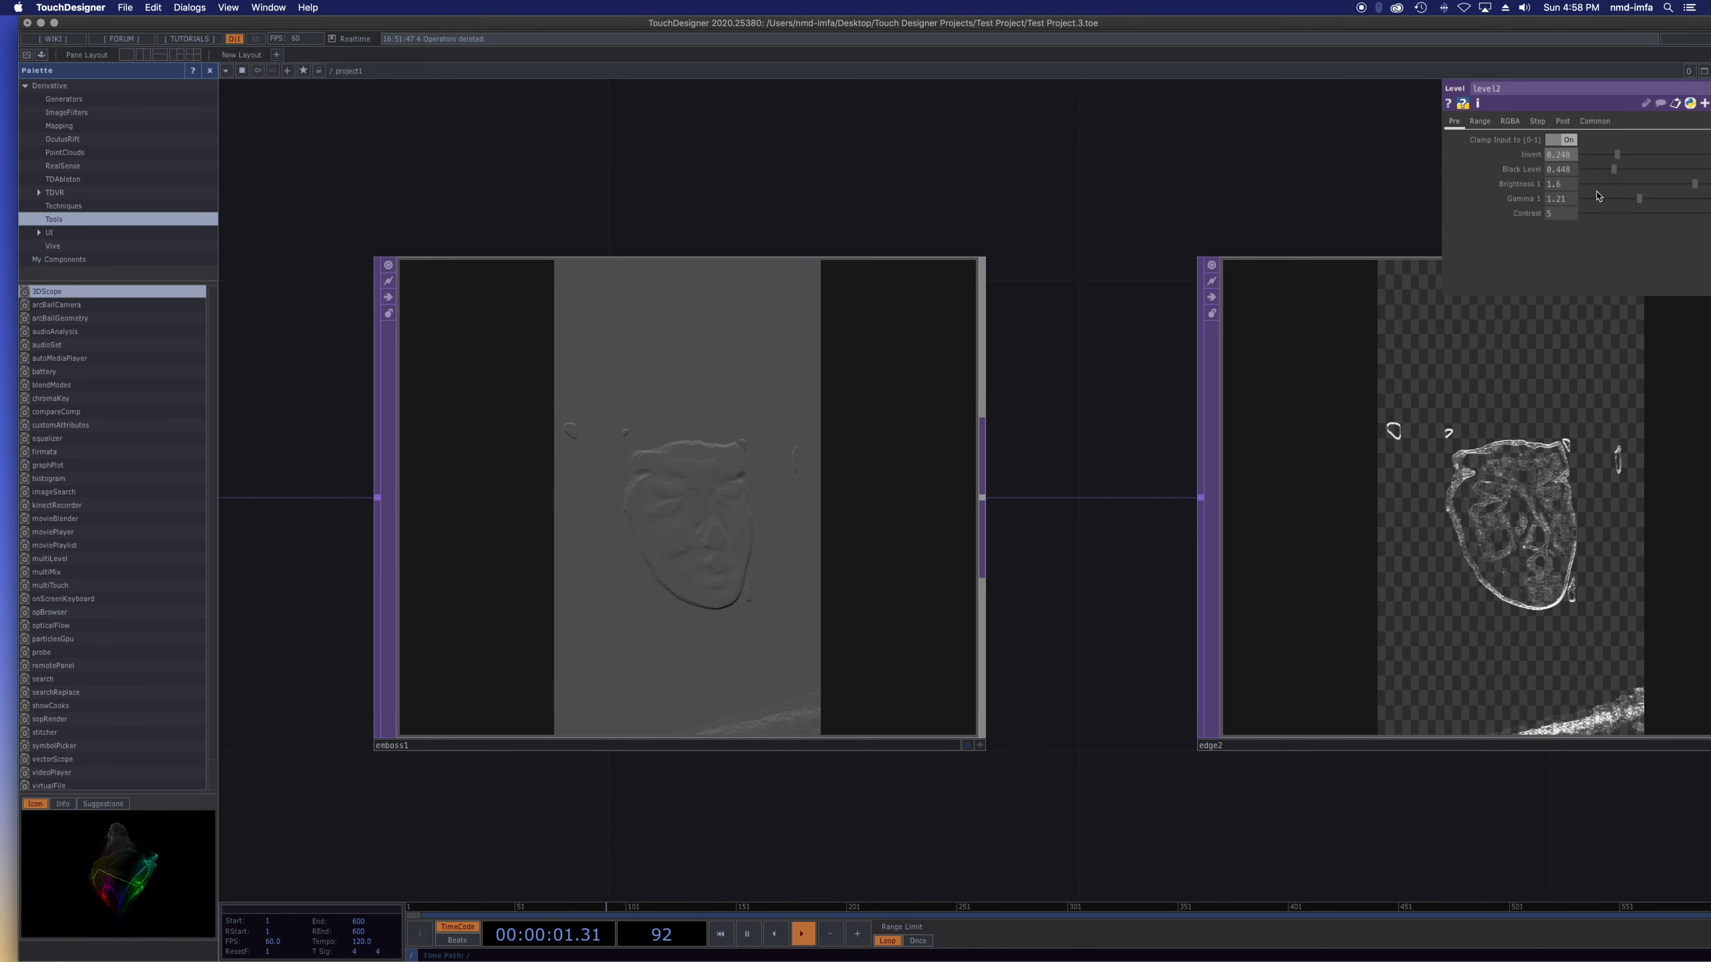
{"action": "scroll", "coordinate": [1091, 478], "scroll_direction": "down", "scroll_amount": 8}
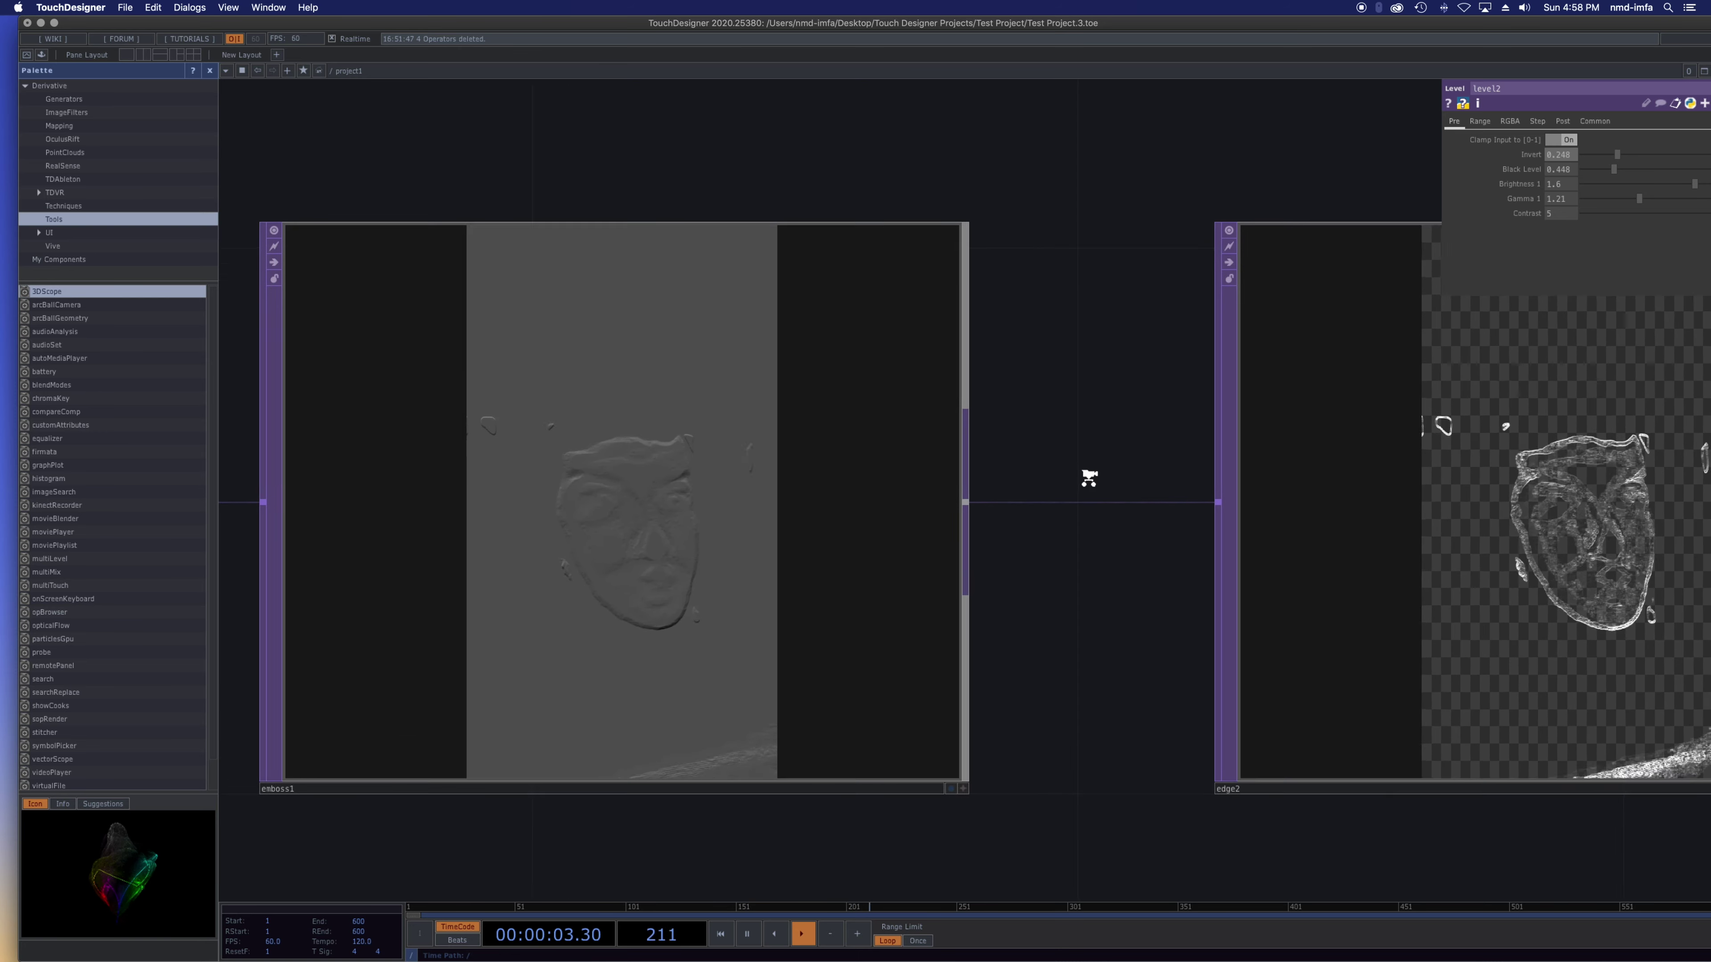
{"action": "scroll", "coordinate": [1081, 445], "scroll_direction": "down", "scroll_amount": 6}
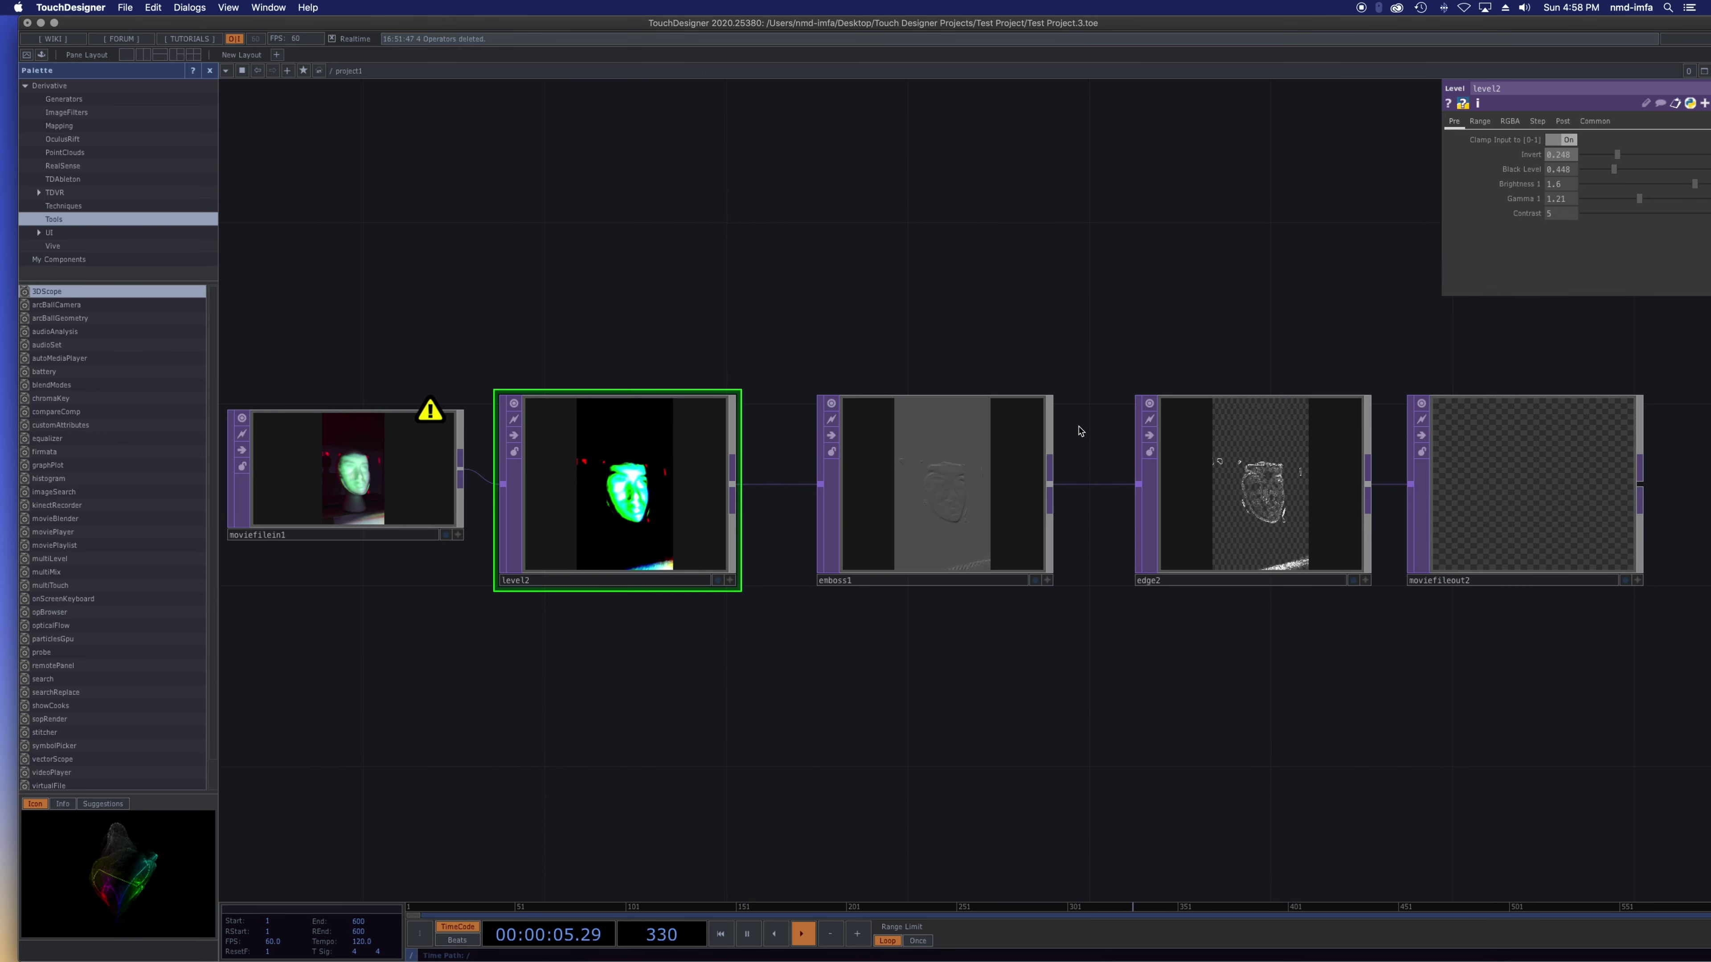
- Bring the whole operator chain into view and shift the application window flush with the screen edge
{"action": "scroll", "coordinate": [1057, 471], "scroll_direction": "up", "scroll_amount": 3}
{"action": "scroll", "coordinate": [1051, 477], "scroll_direction": "up", "scroll_amount": 3}
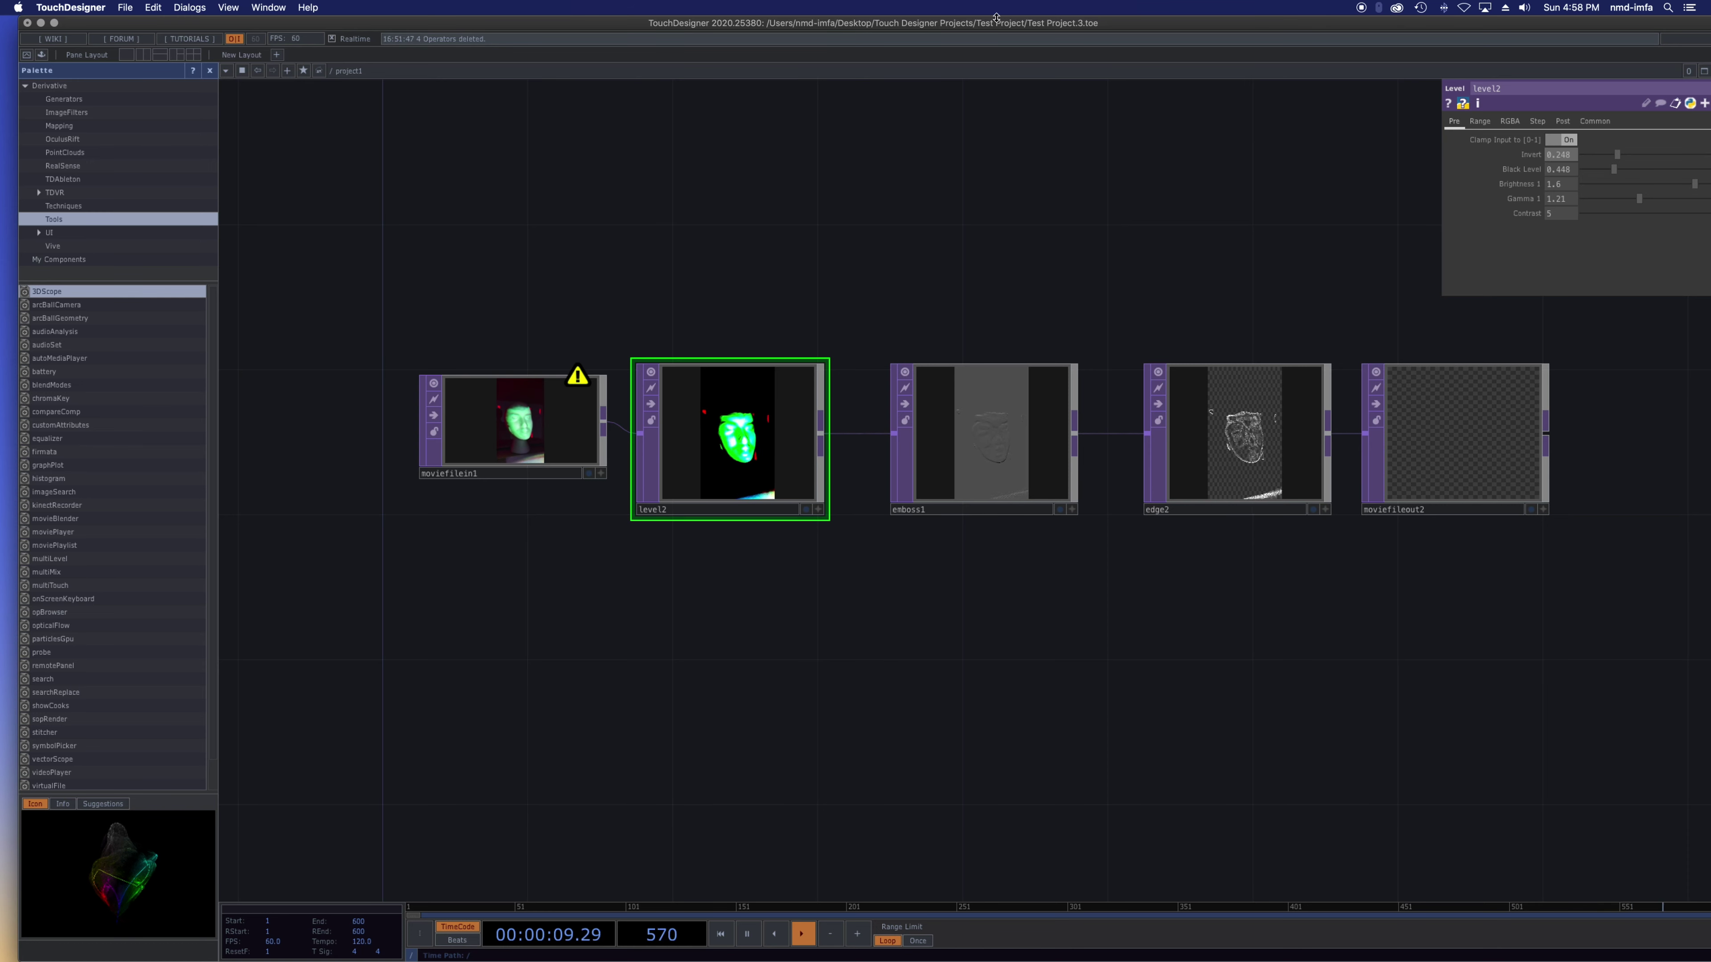
{"action": "left_click_drag", "start_coordinate": [983, 30], "coordinate": [1004, 22]}
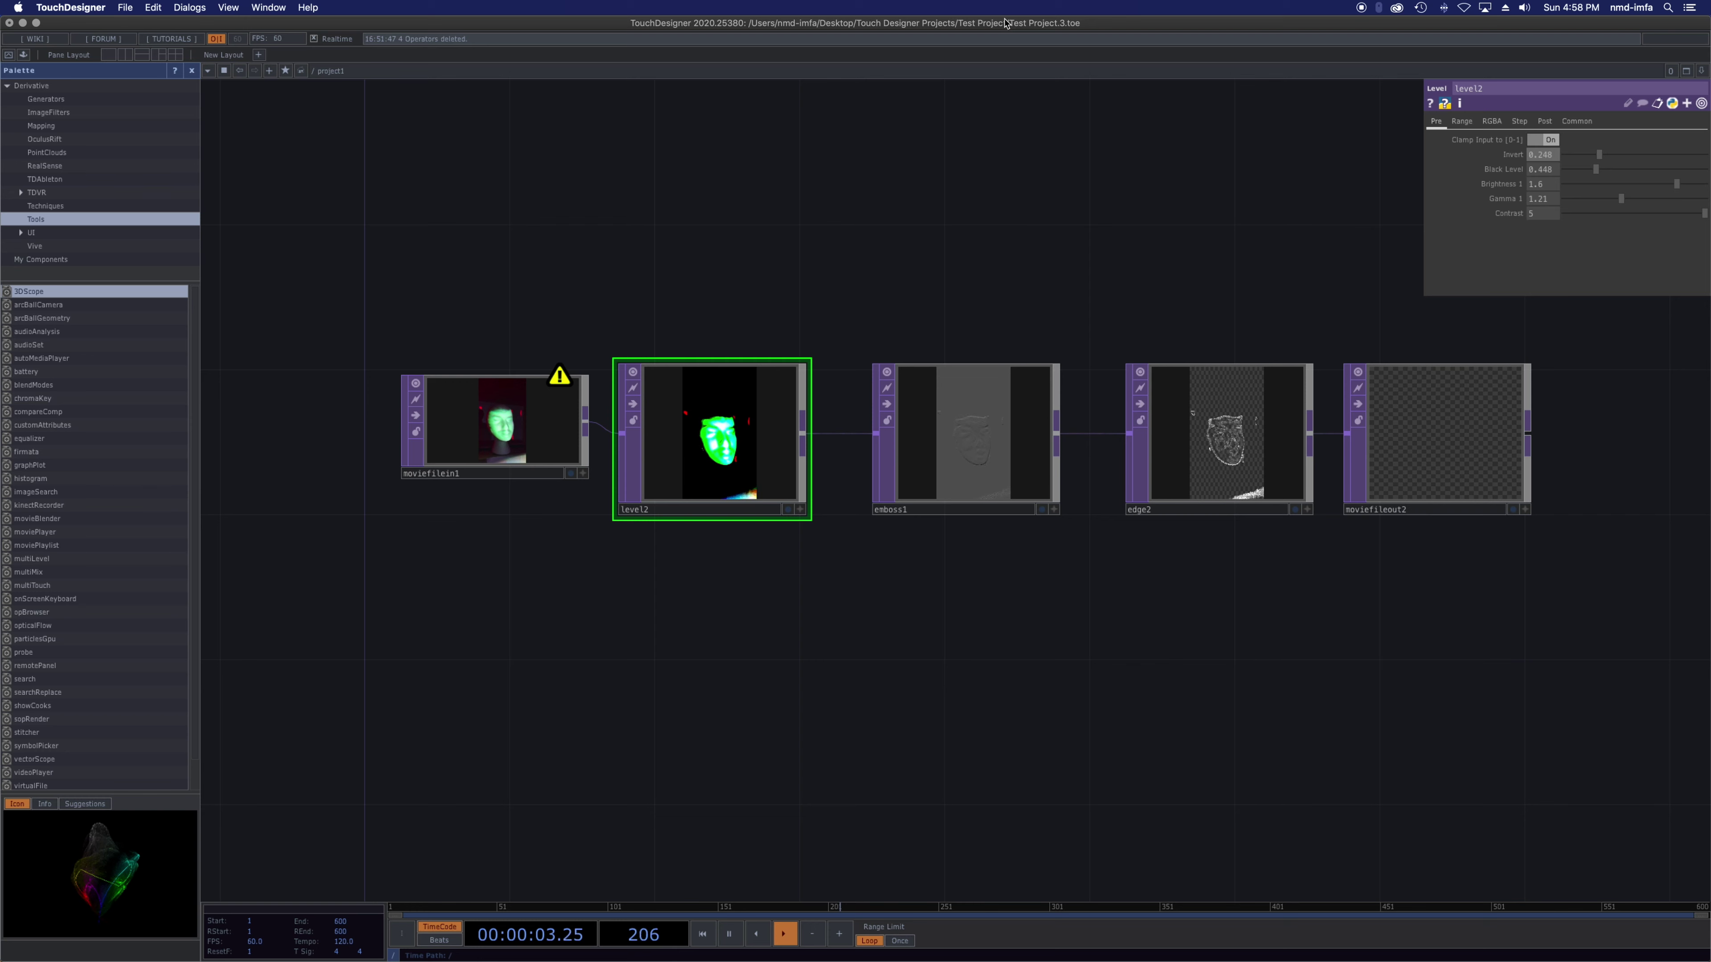